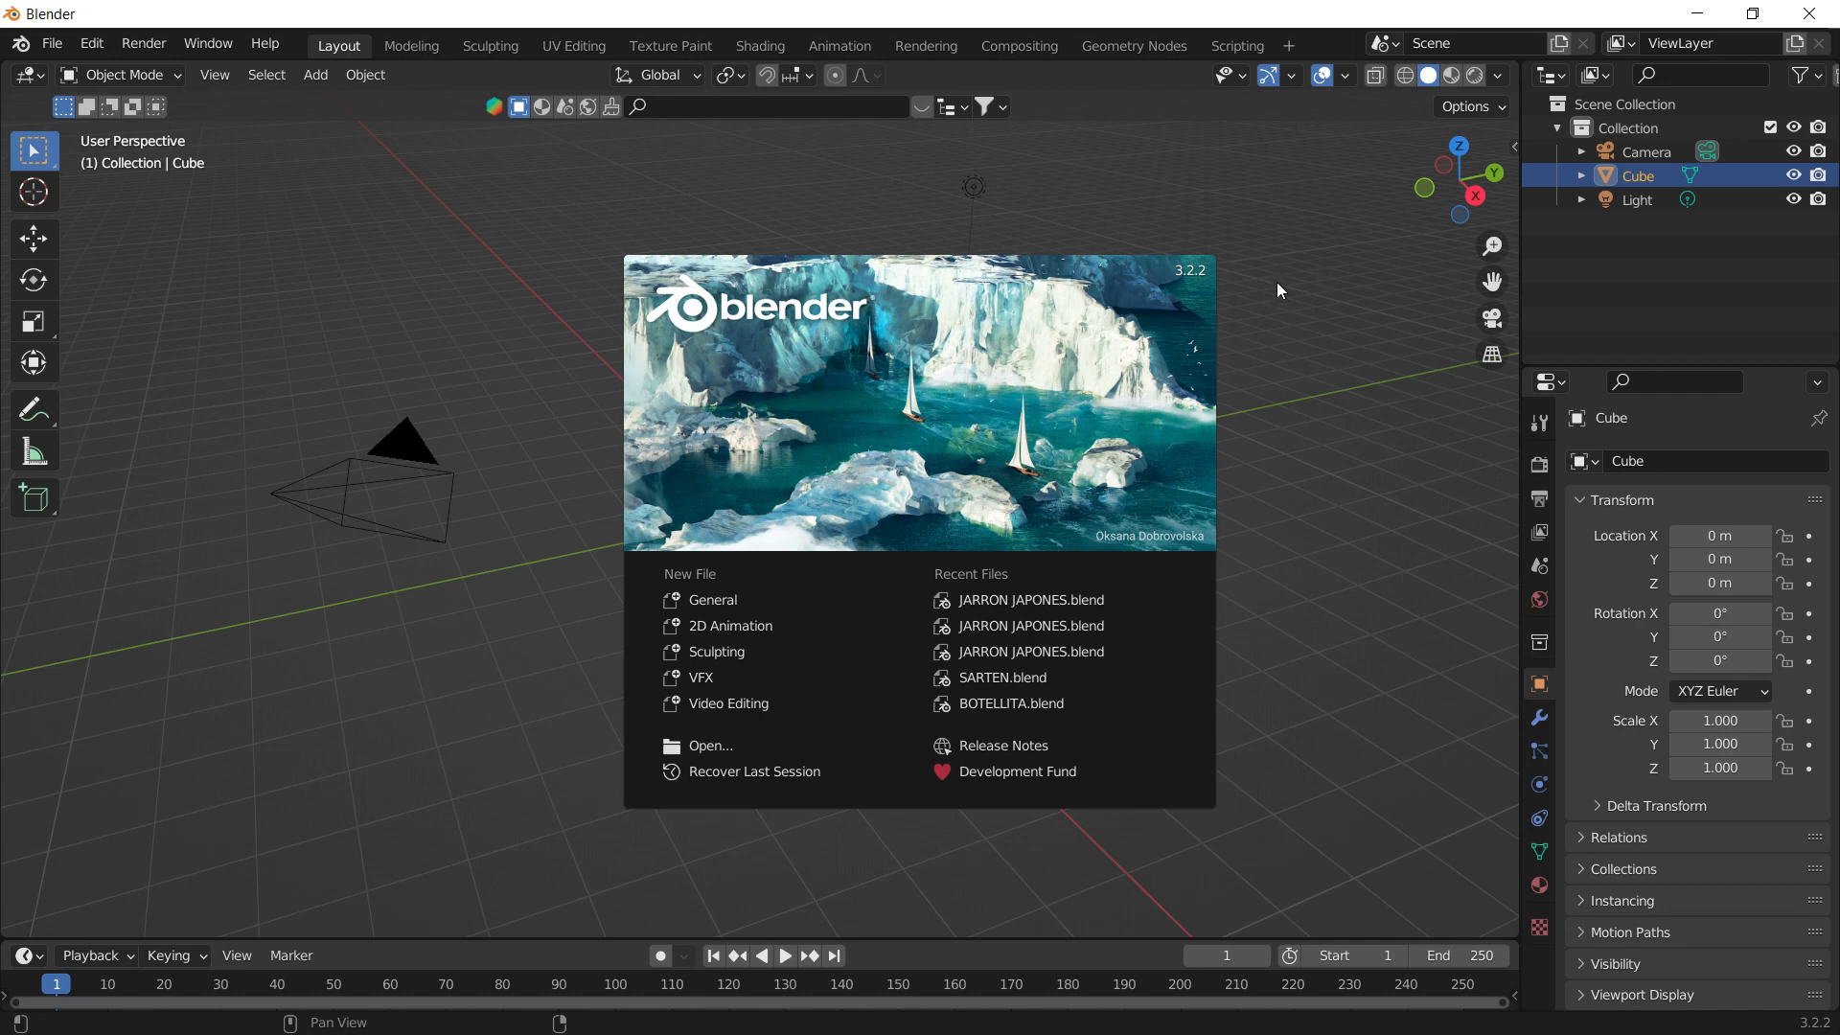
- Dismiss the splash screen and delete the default camera, cube and light from the scene
click(736, 298)
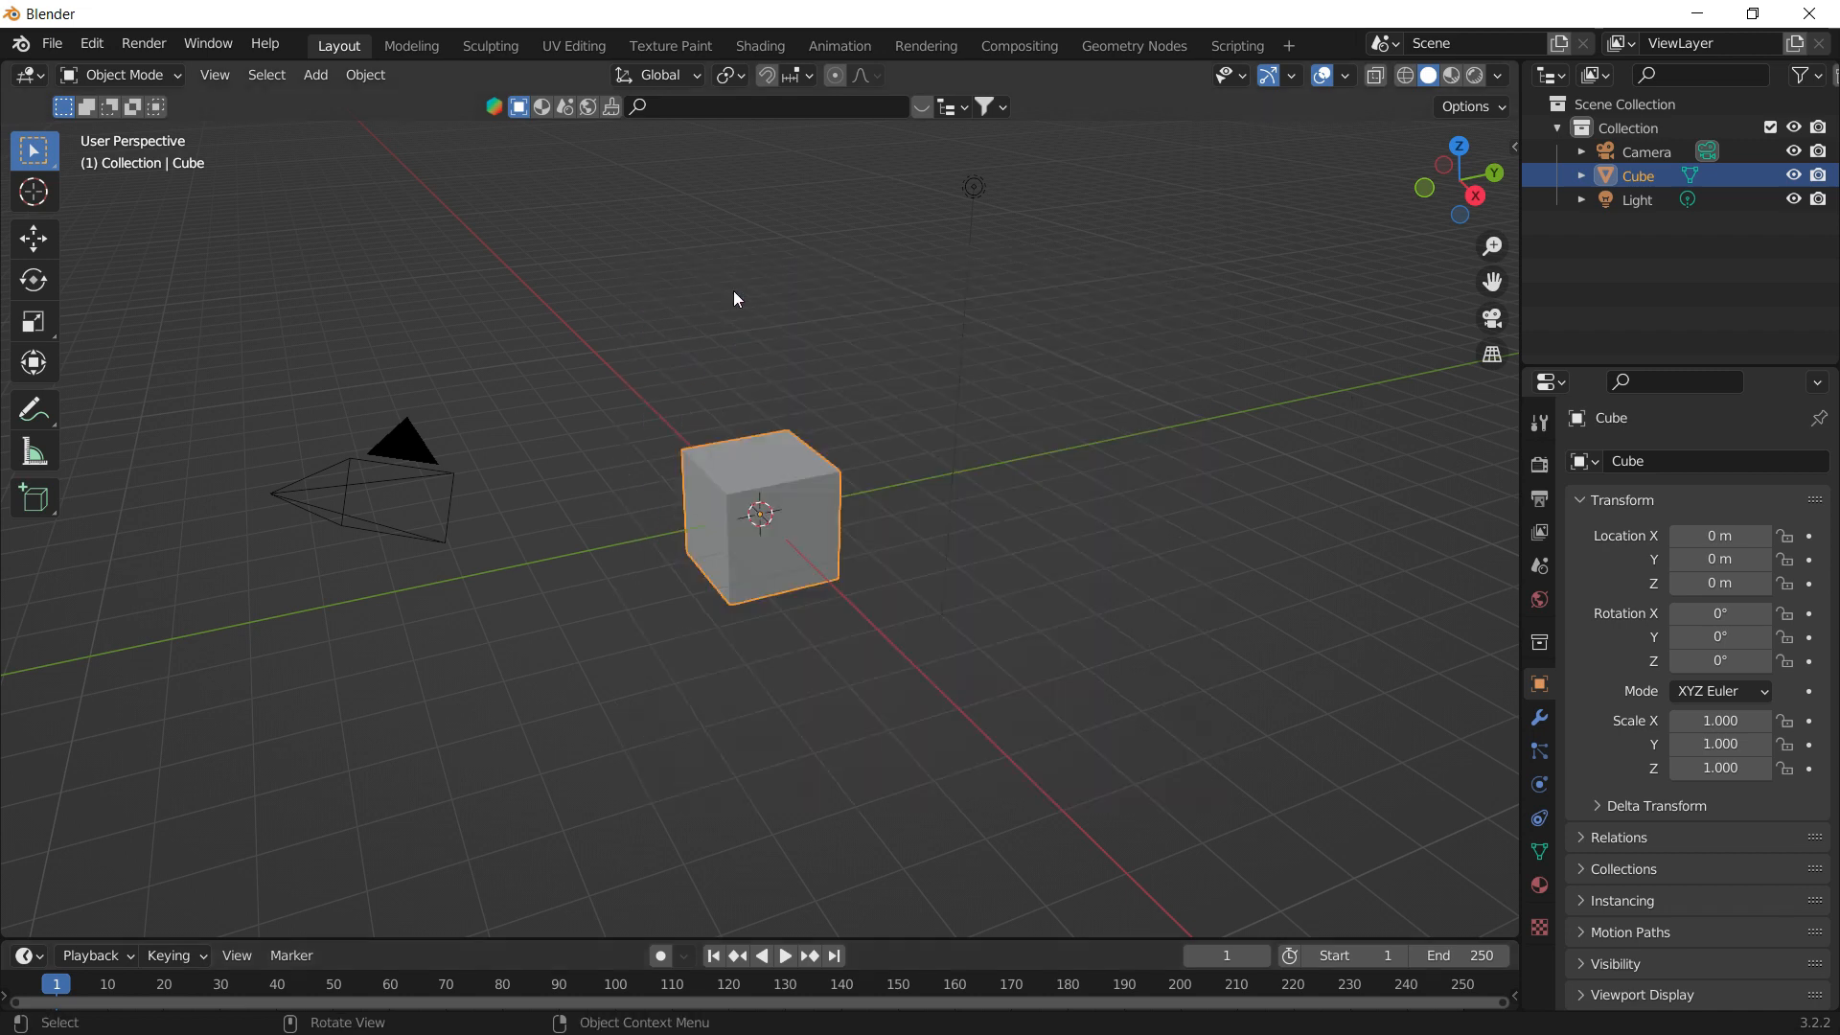
drag(313, 212, 1164, 654)
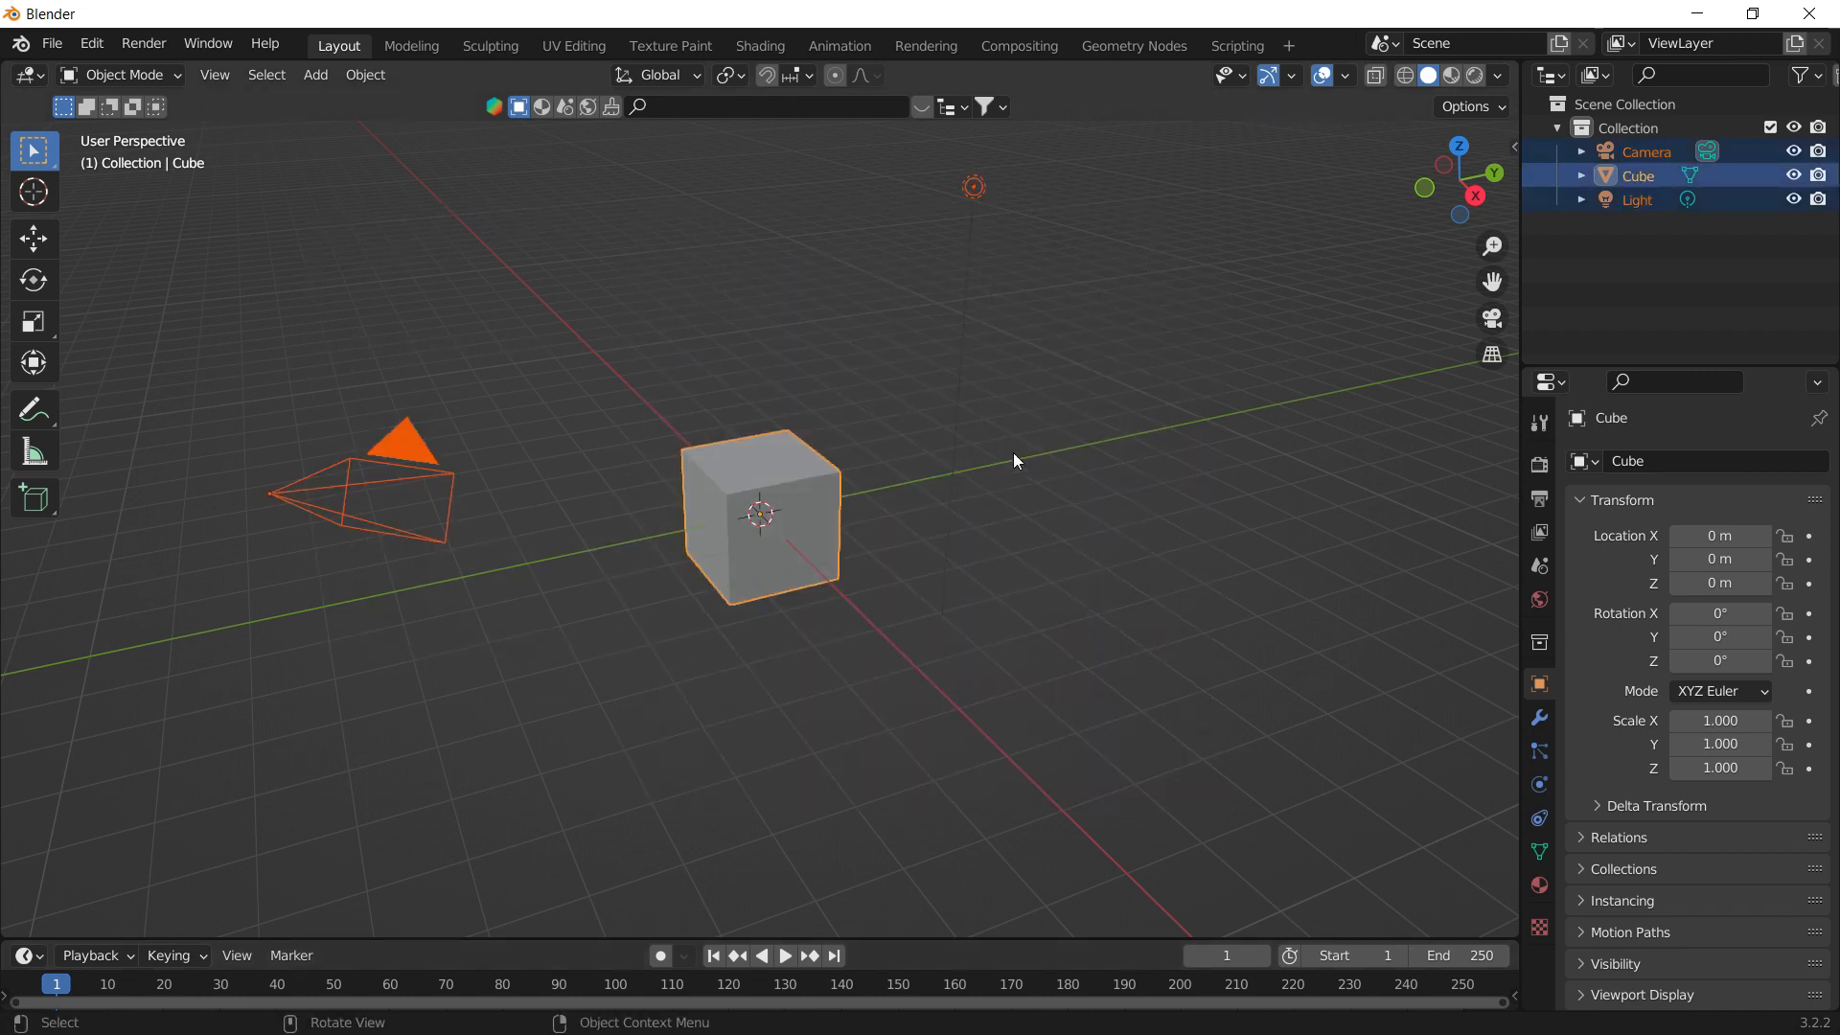
key(x)
click(1015, 452)
- Start the Shortcut VUr on-screen display of key presses and mouse actions, and hide the sidebar again
key(n)
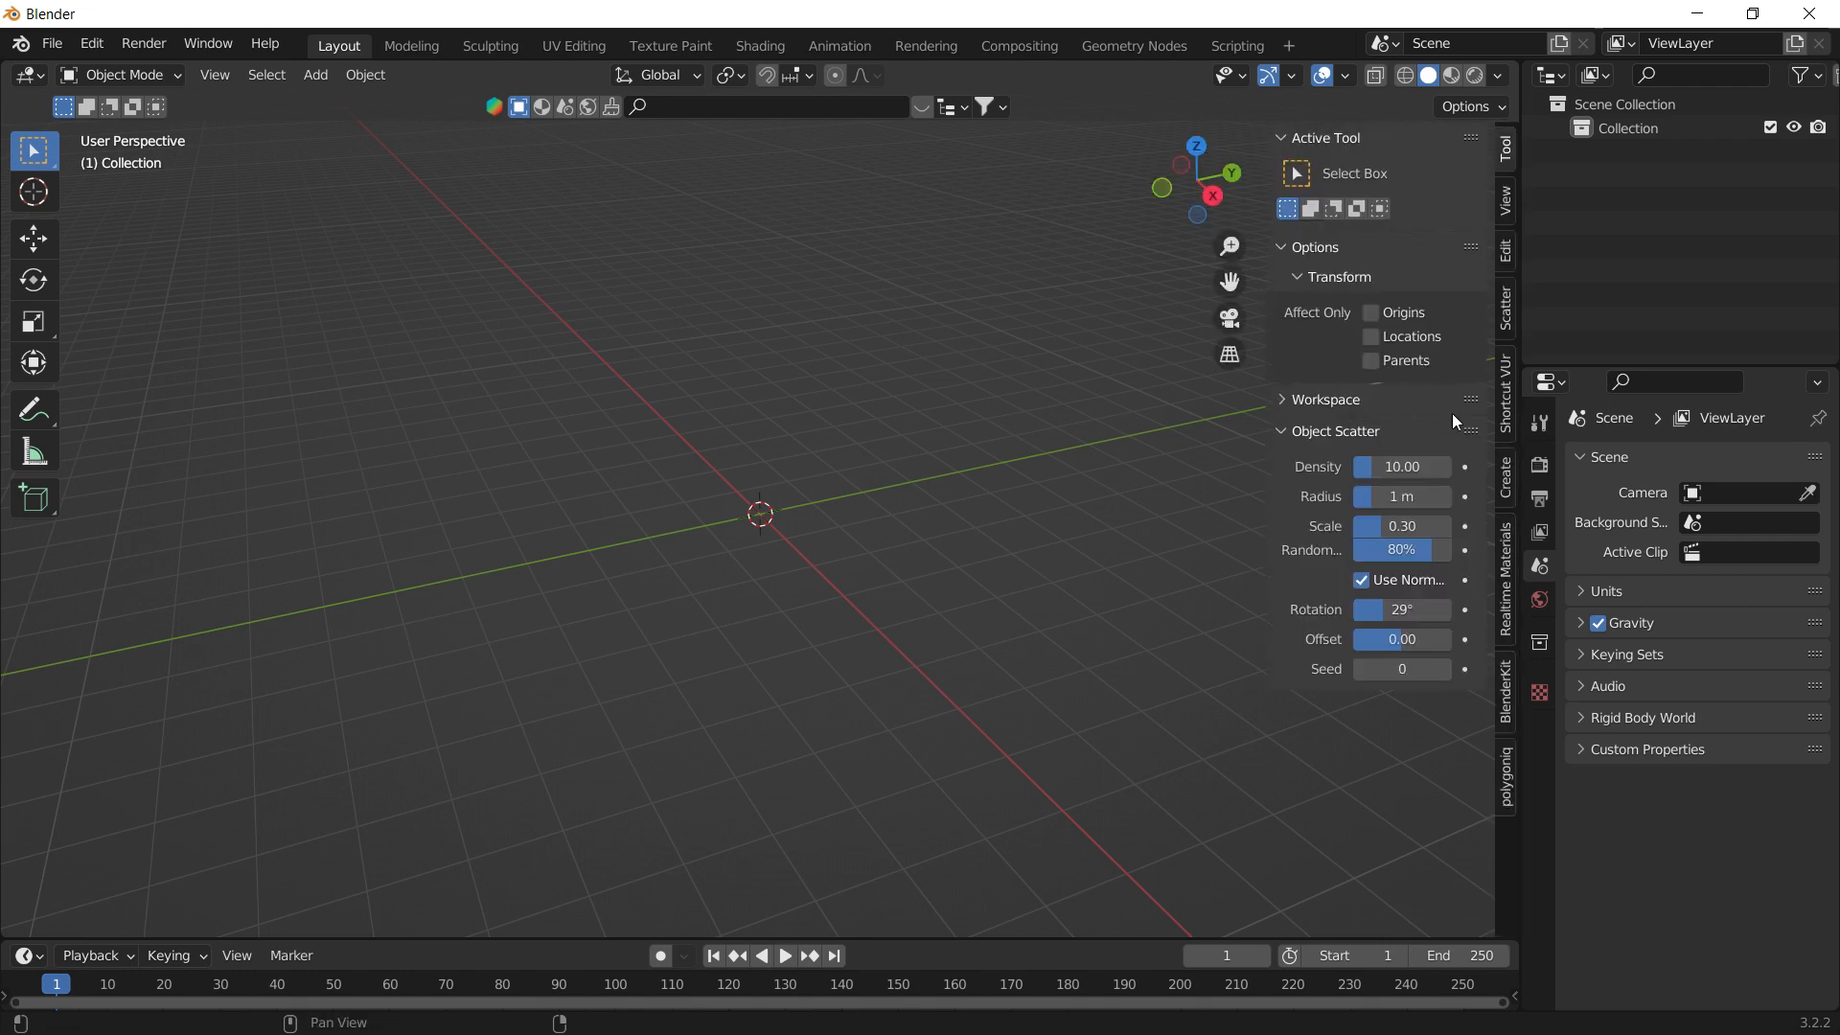
click(1506, 377)
click(1423, 185)
key(n)
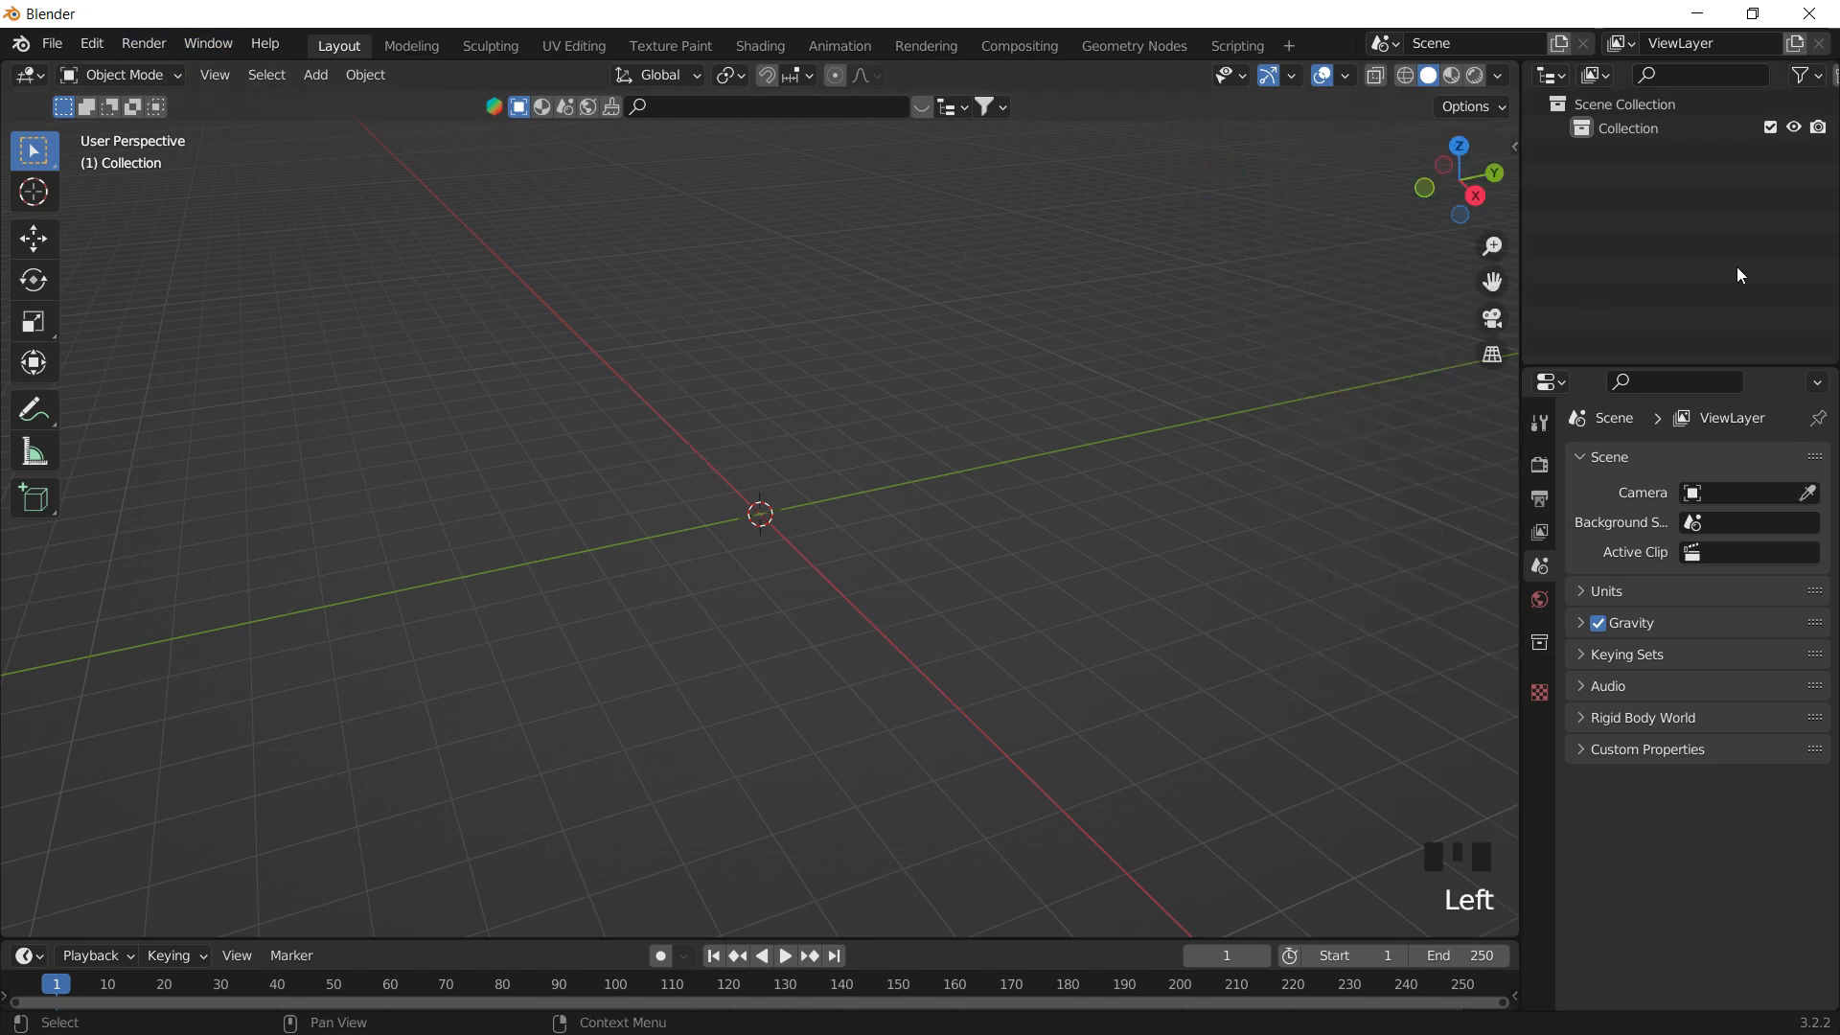
- Set the viewport to the right orthographic view along the X axis
click(1477, 195)
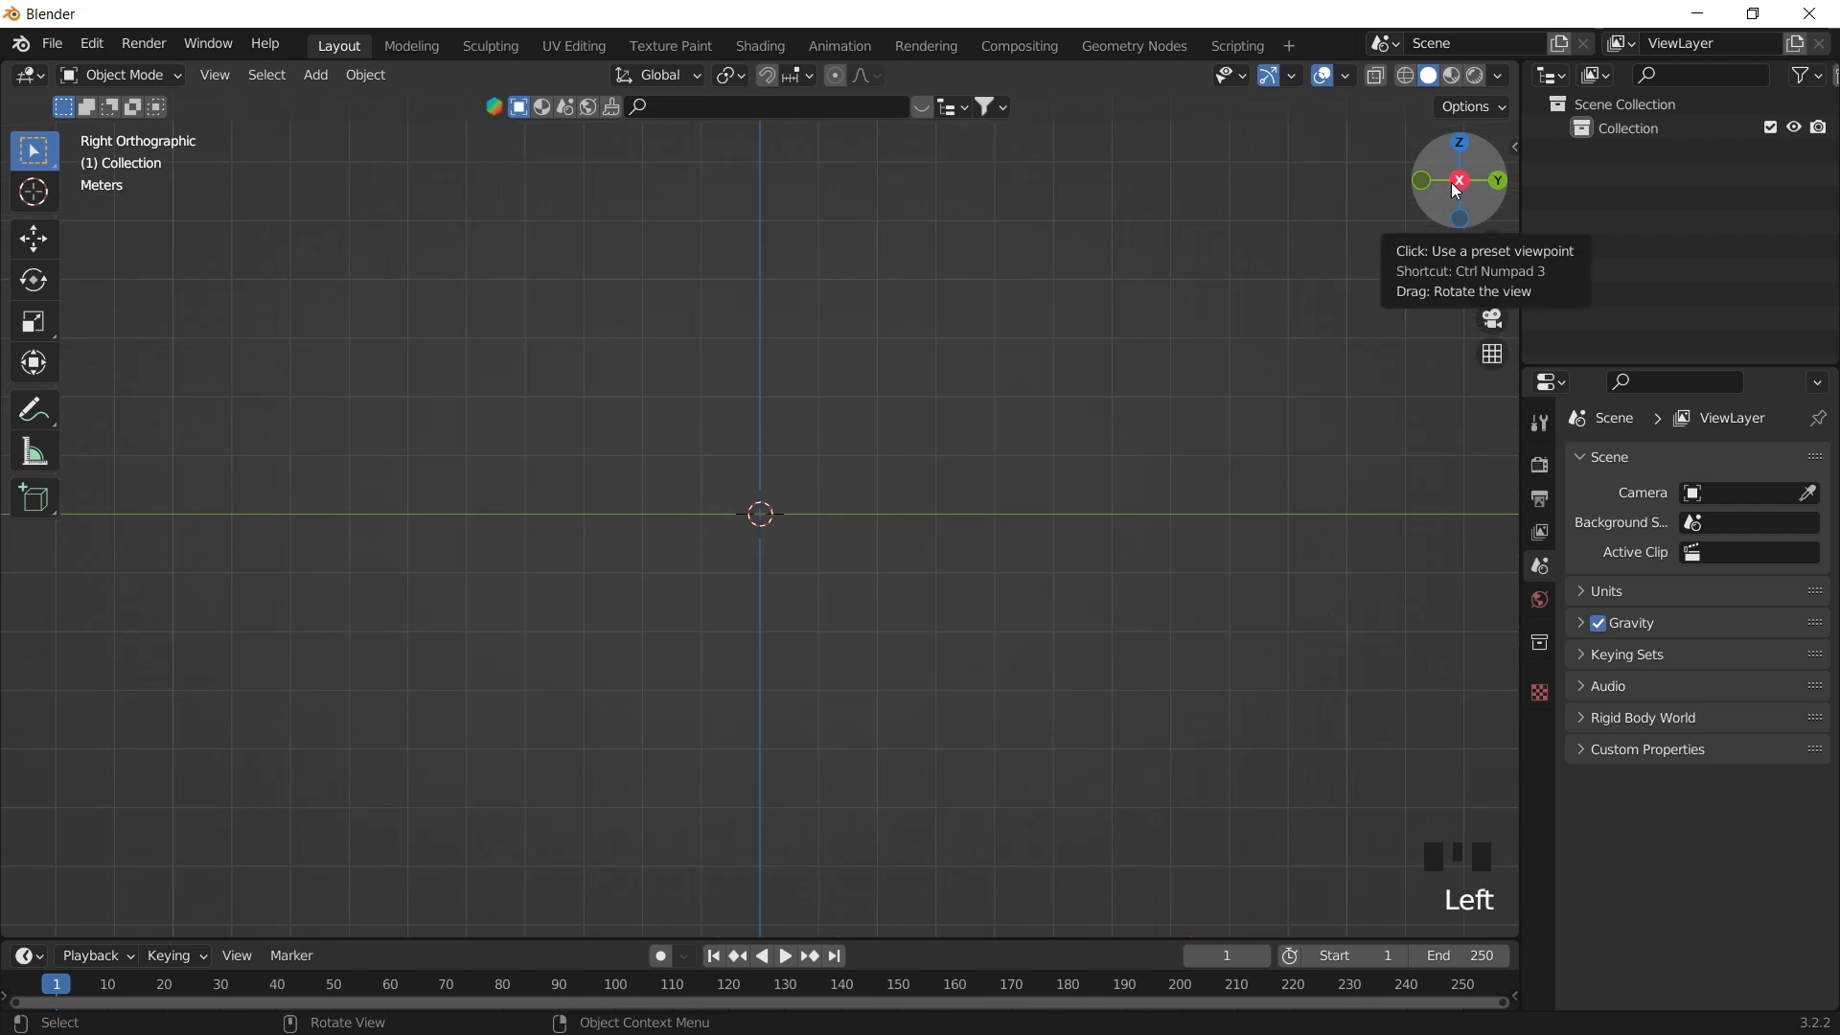
click(1495, 182)
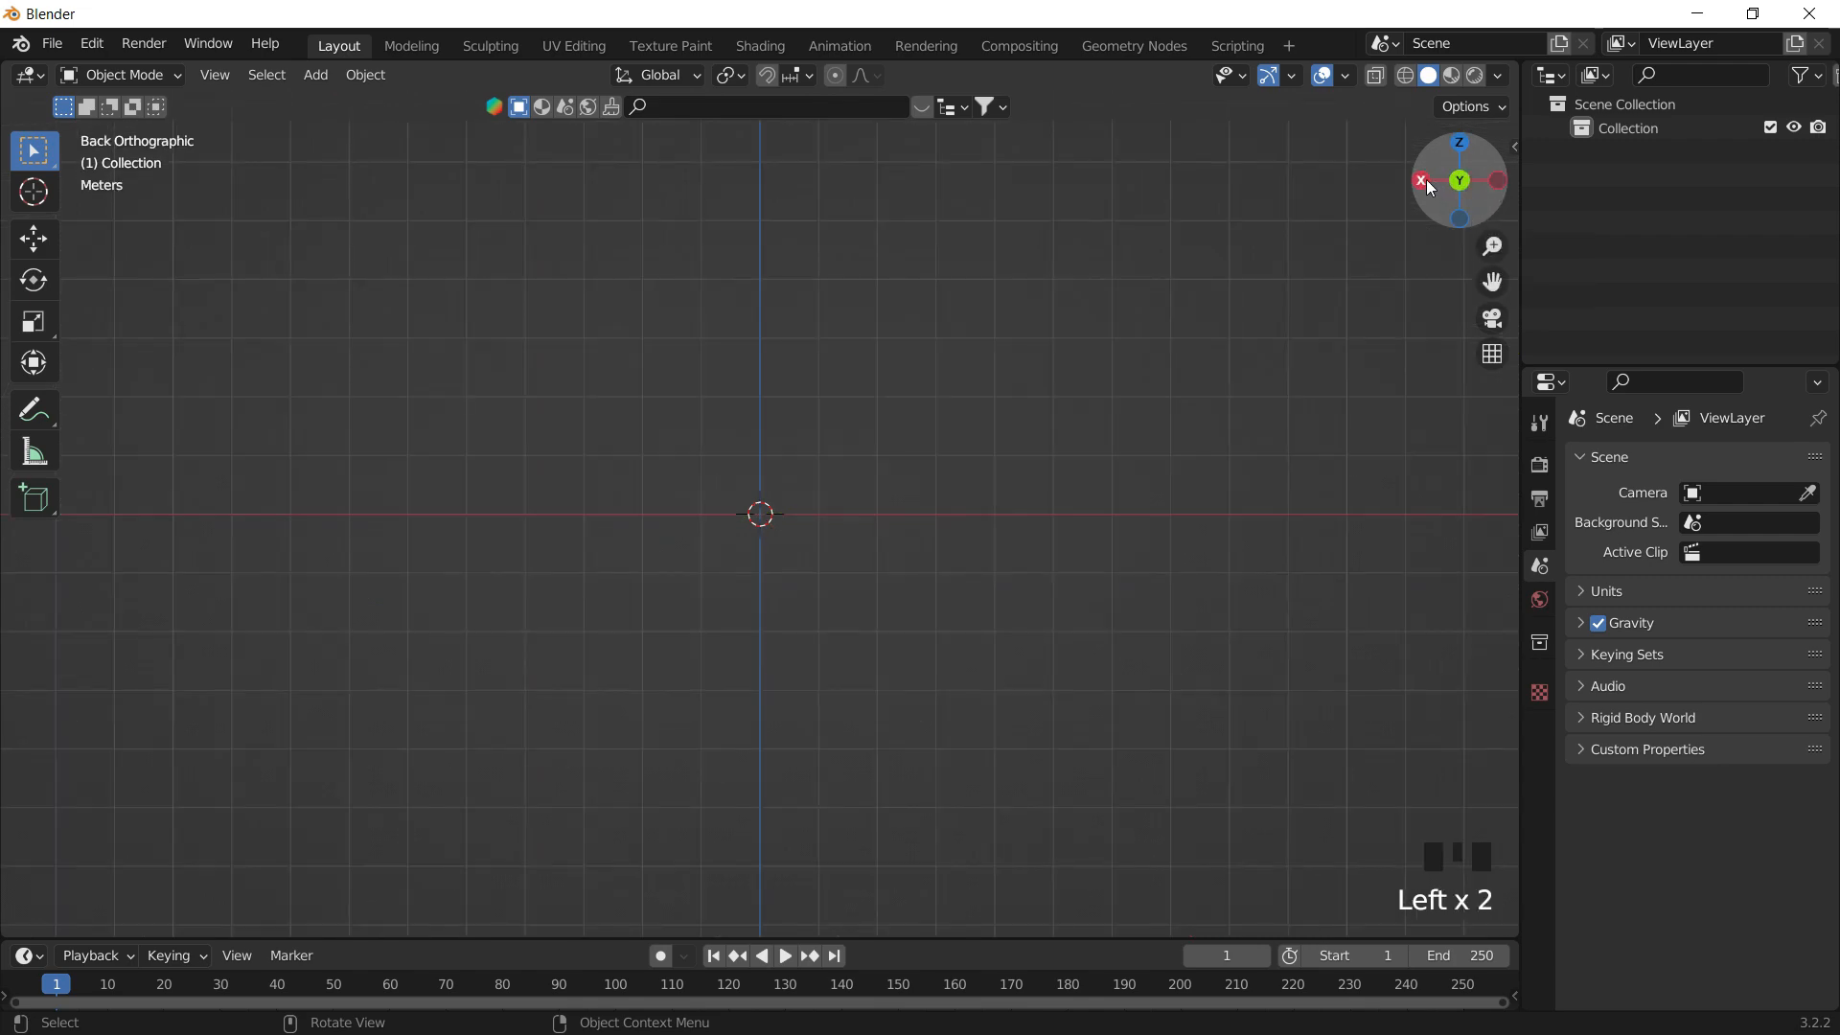
click(1423, 181)
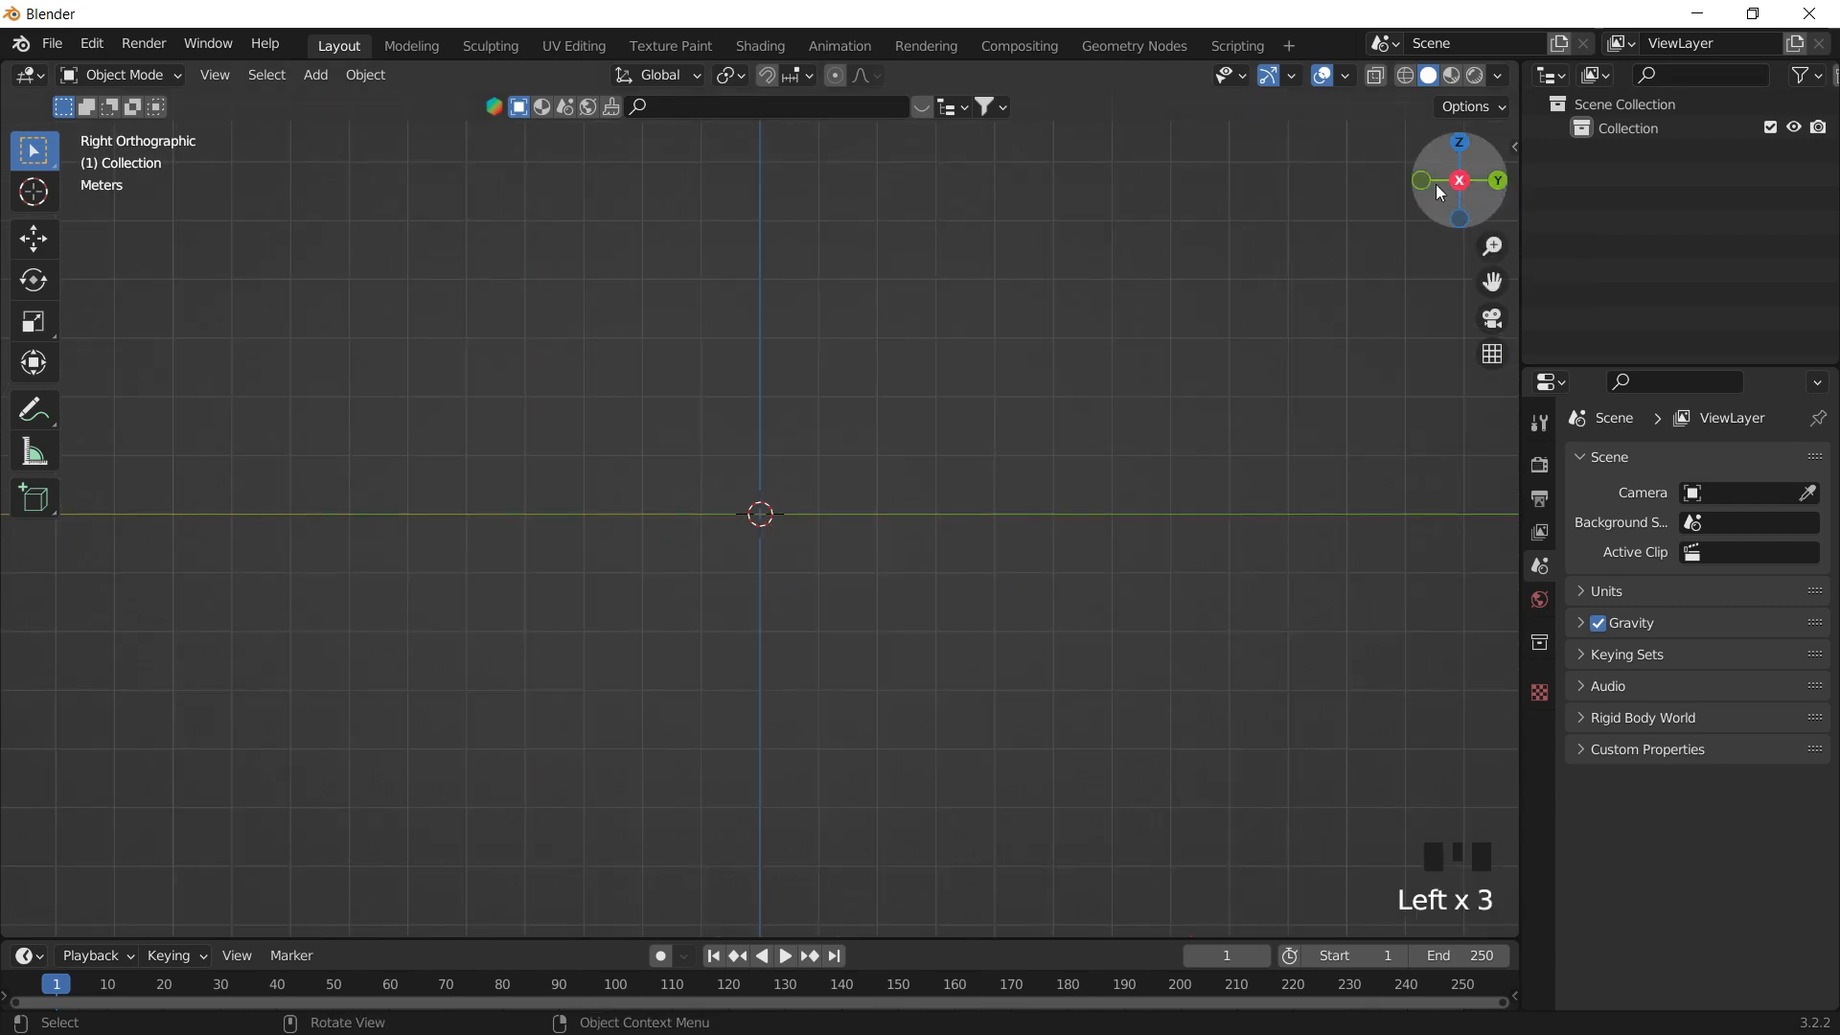
click(343, 342)
key(shift+a)
mouse_move(343, 342)
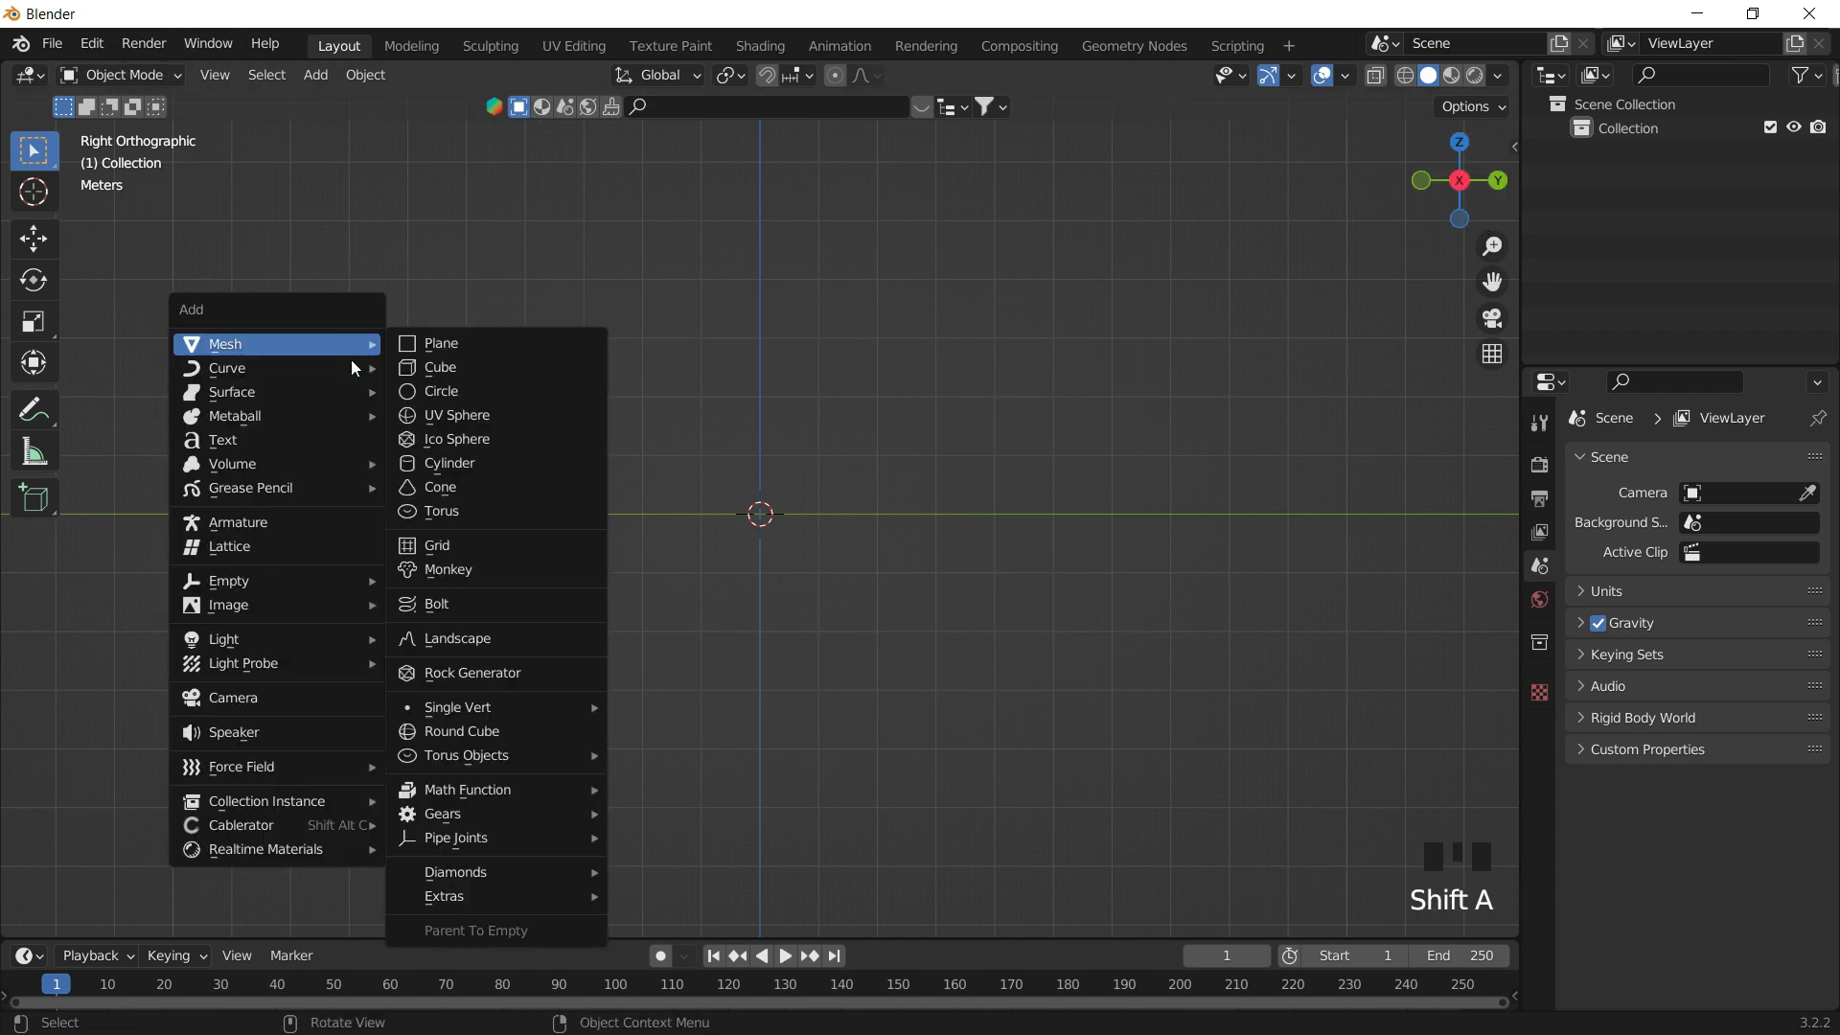
mouse_move(336, 604)
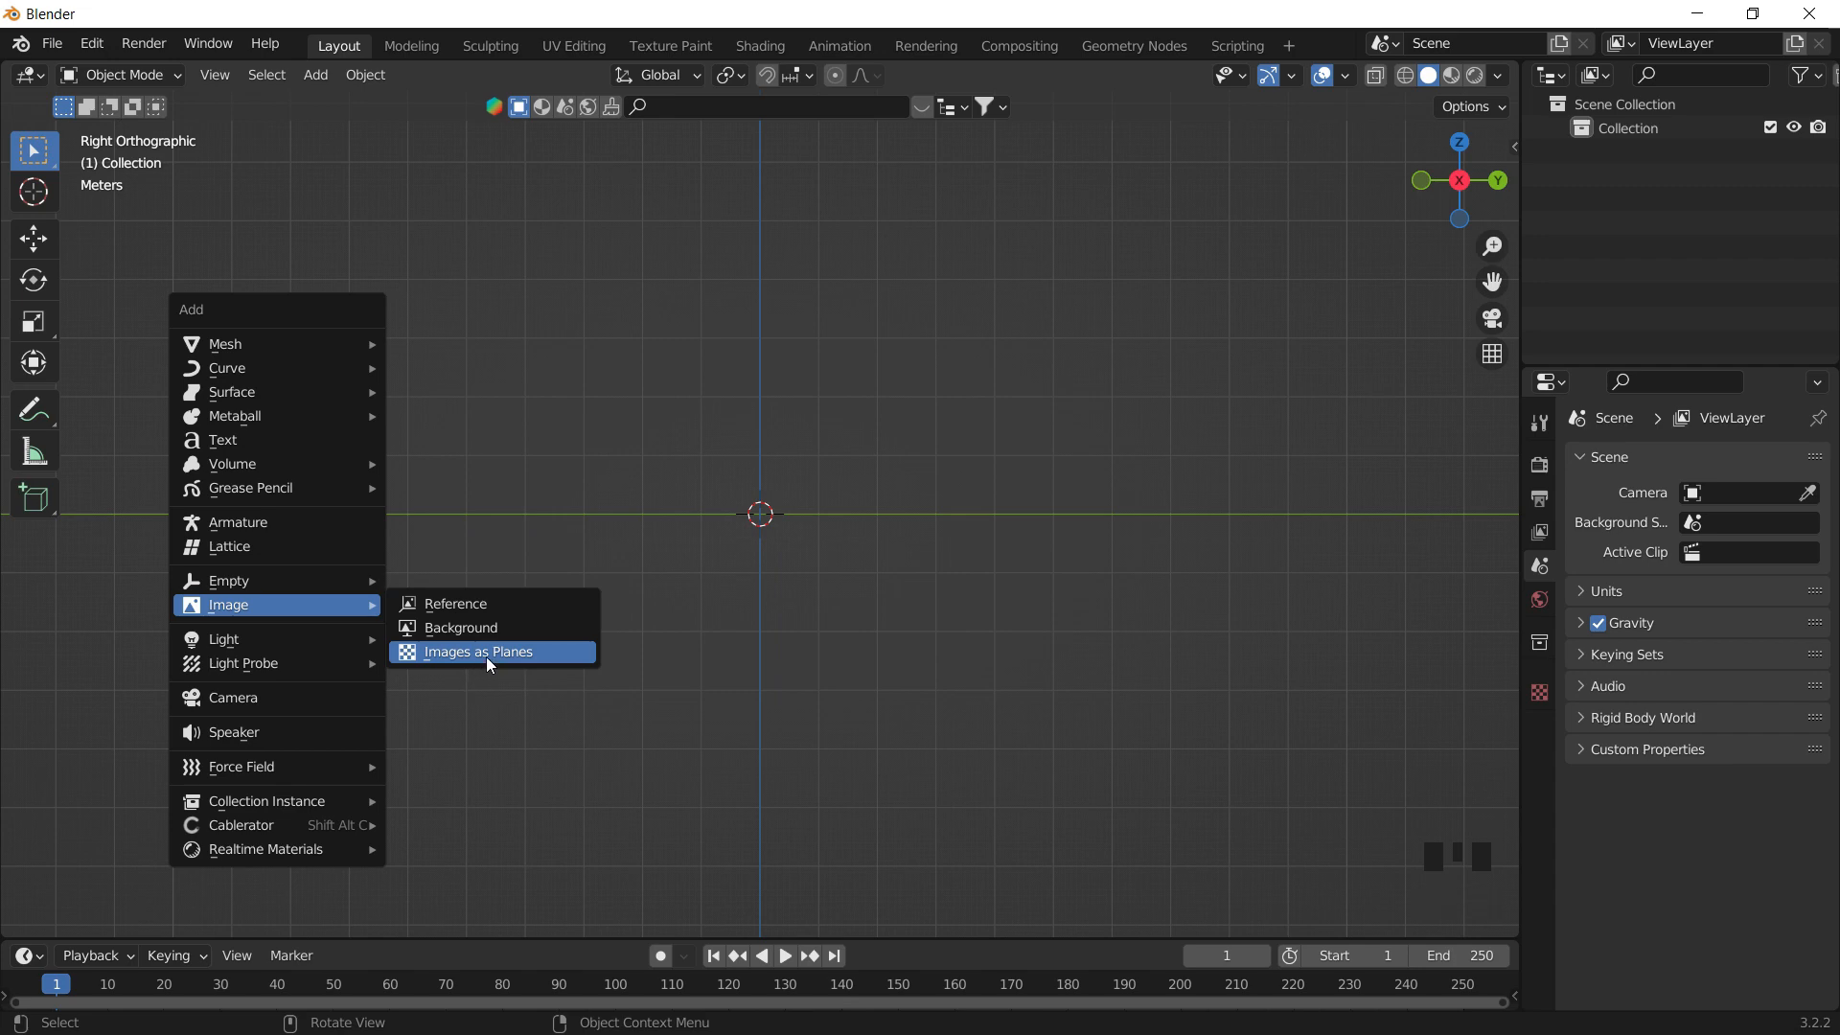
click(171, 107)
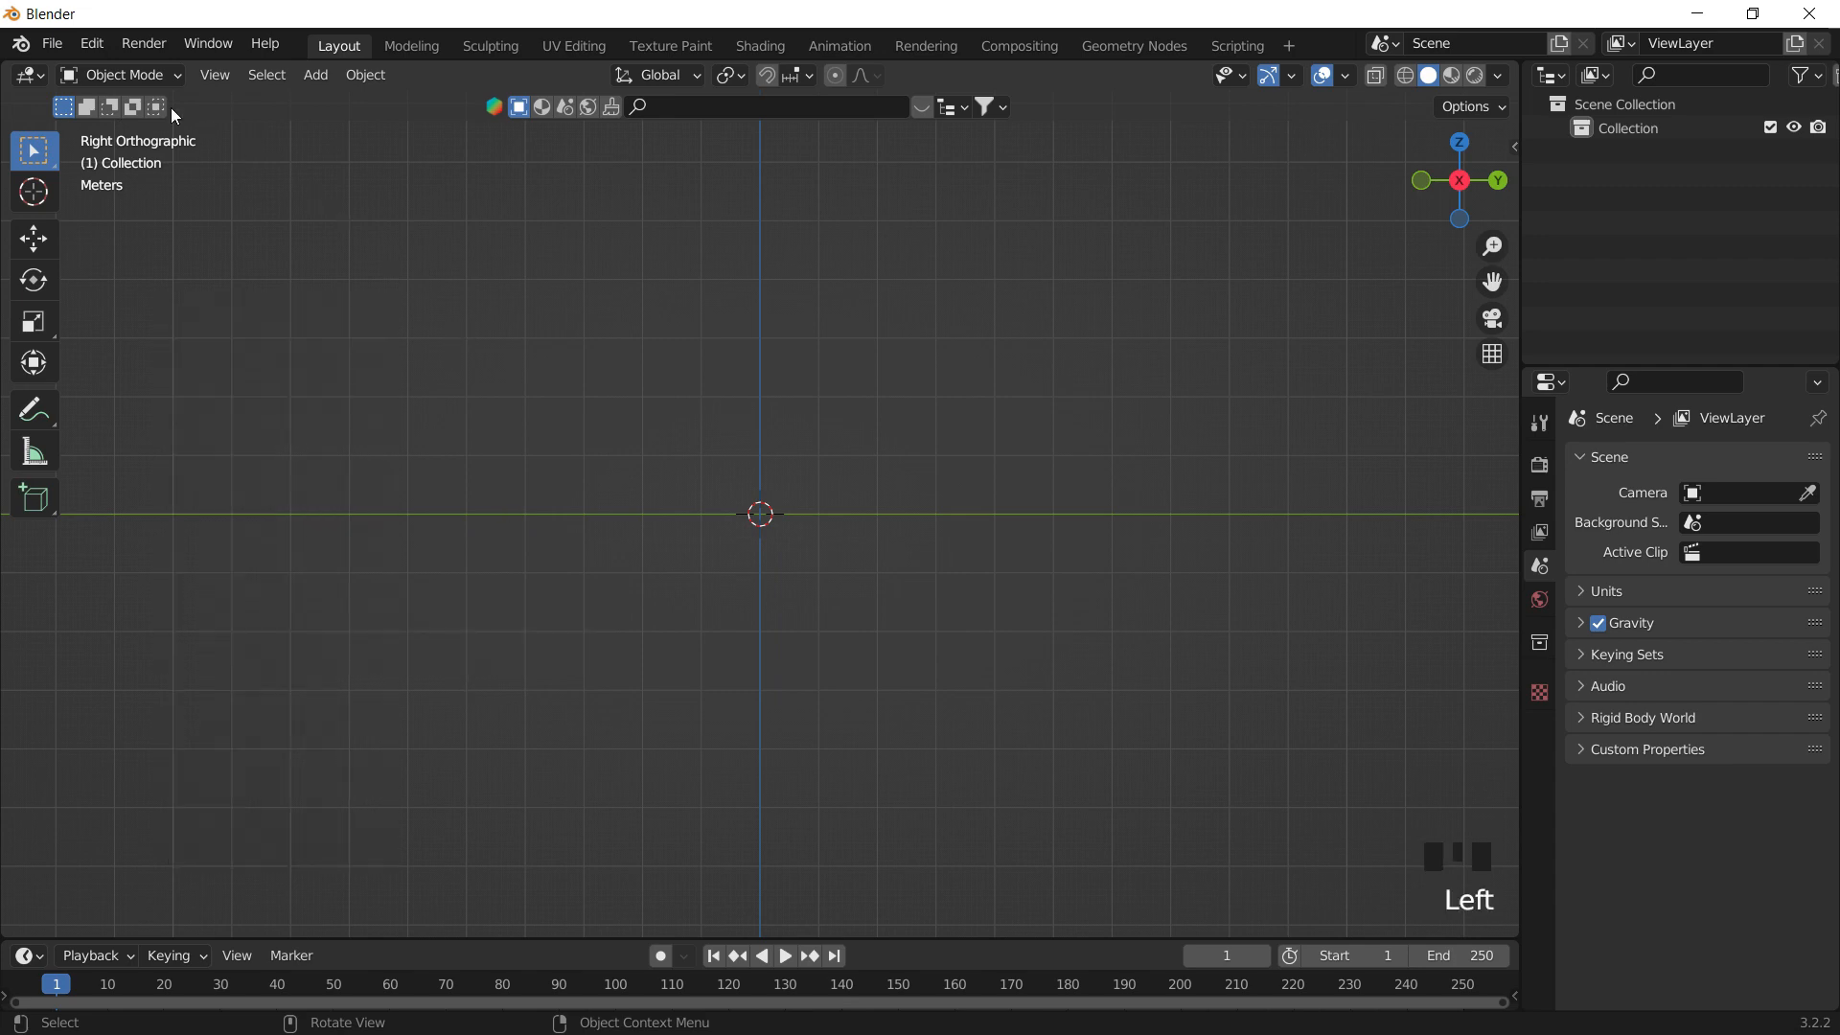
- Search the add-on preferences for "ima" and show the details of the Import Images as Planes add-on
click(101, 43)
click(201, 380)
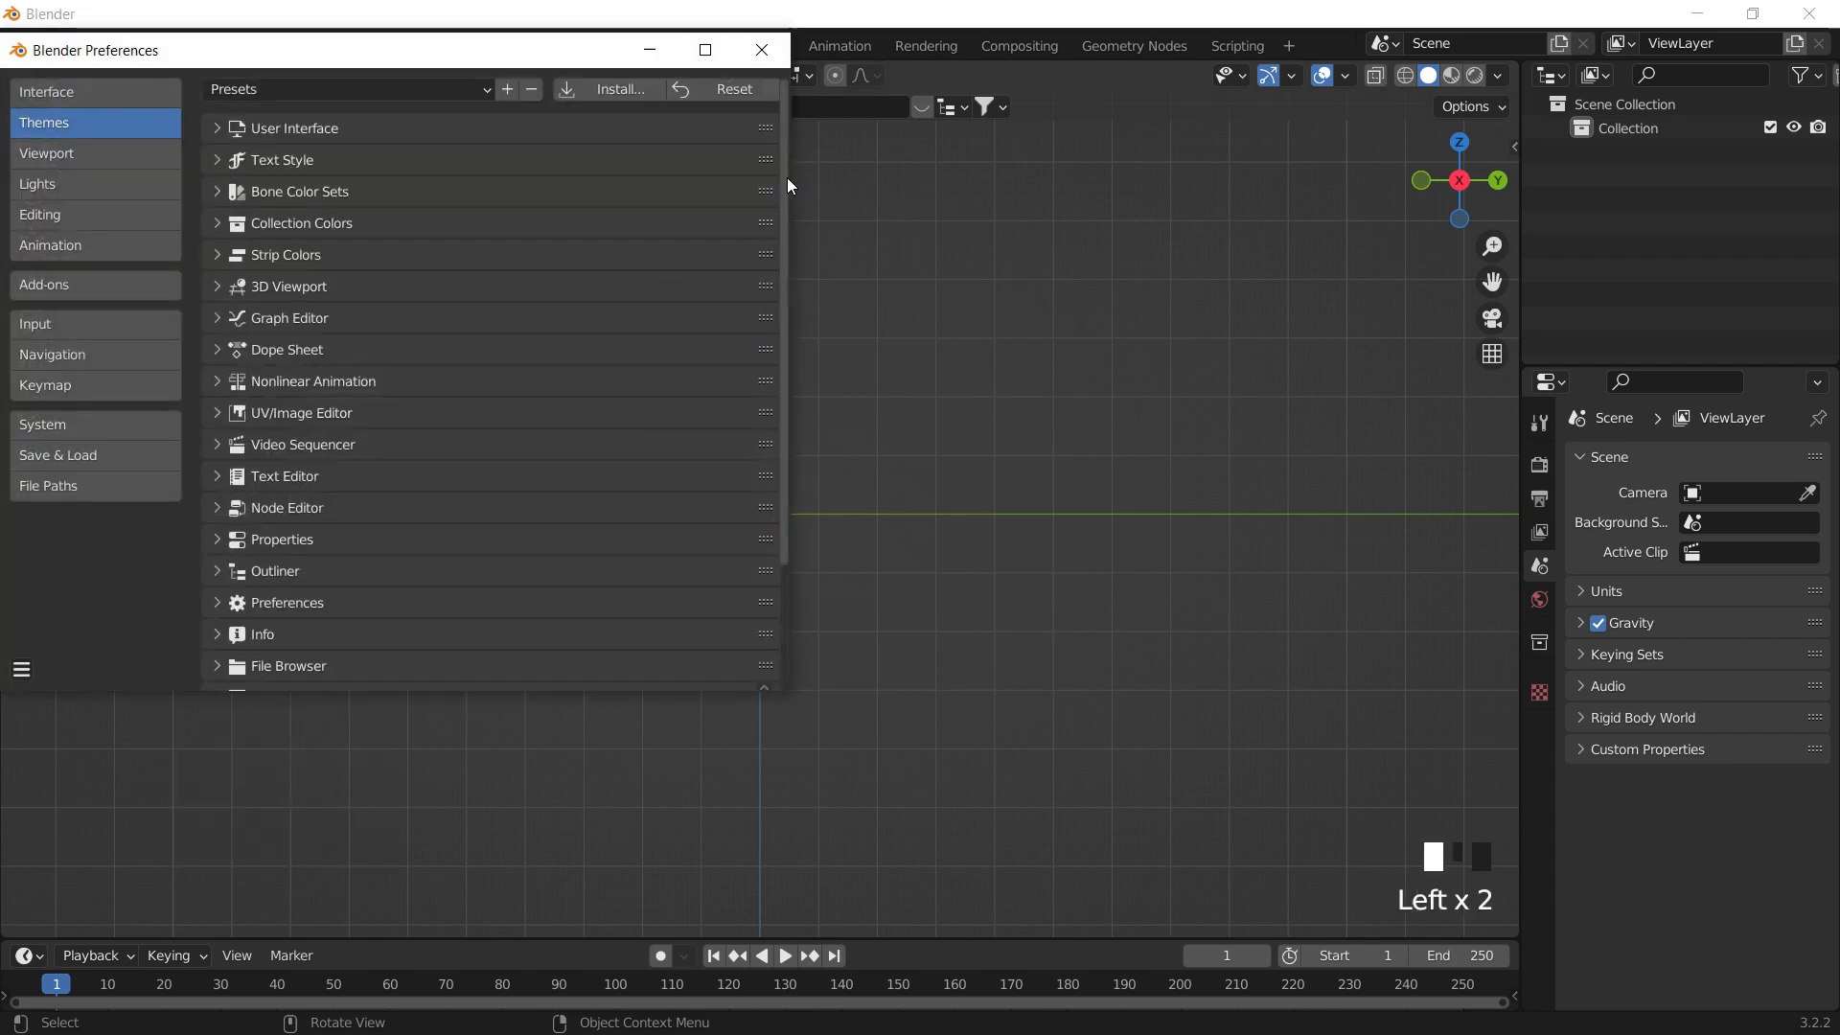
click(99, 287)
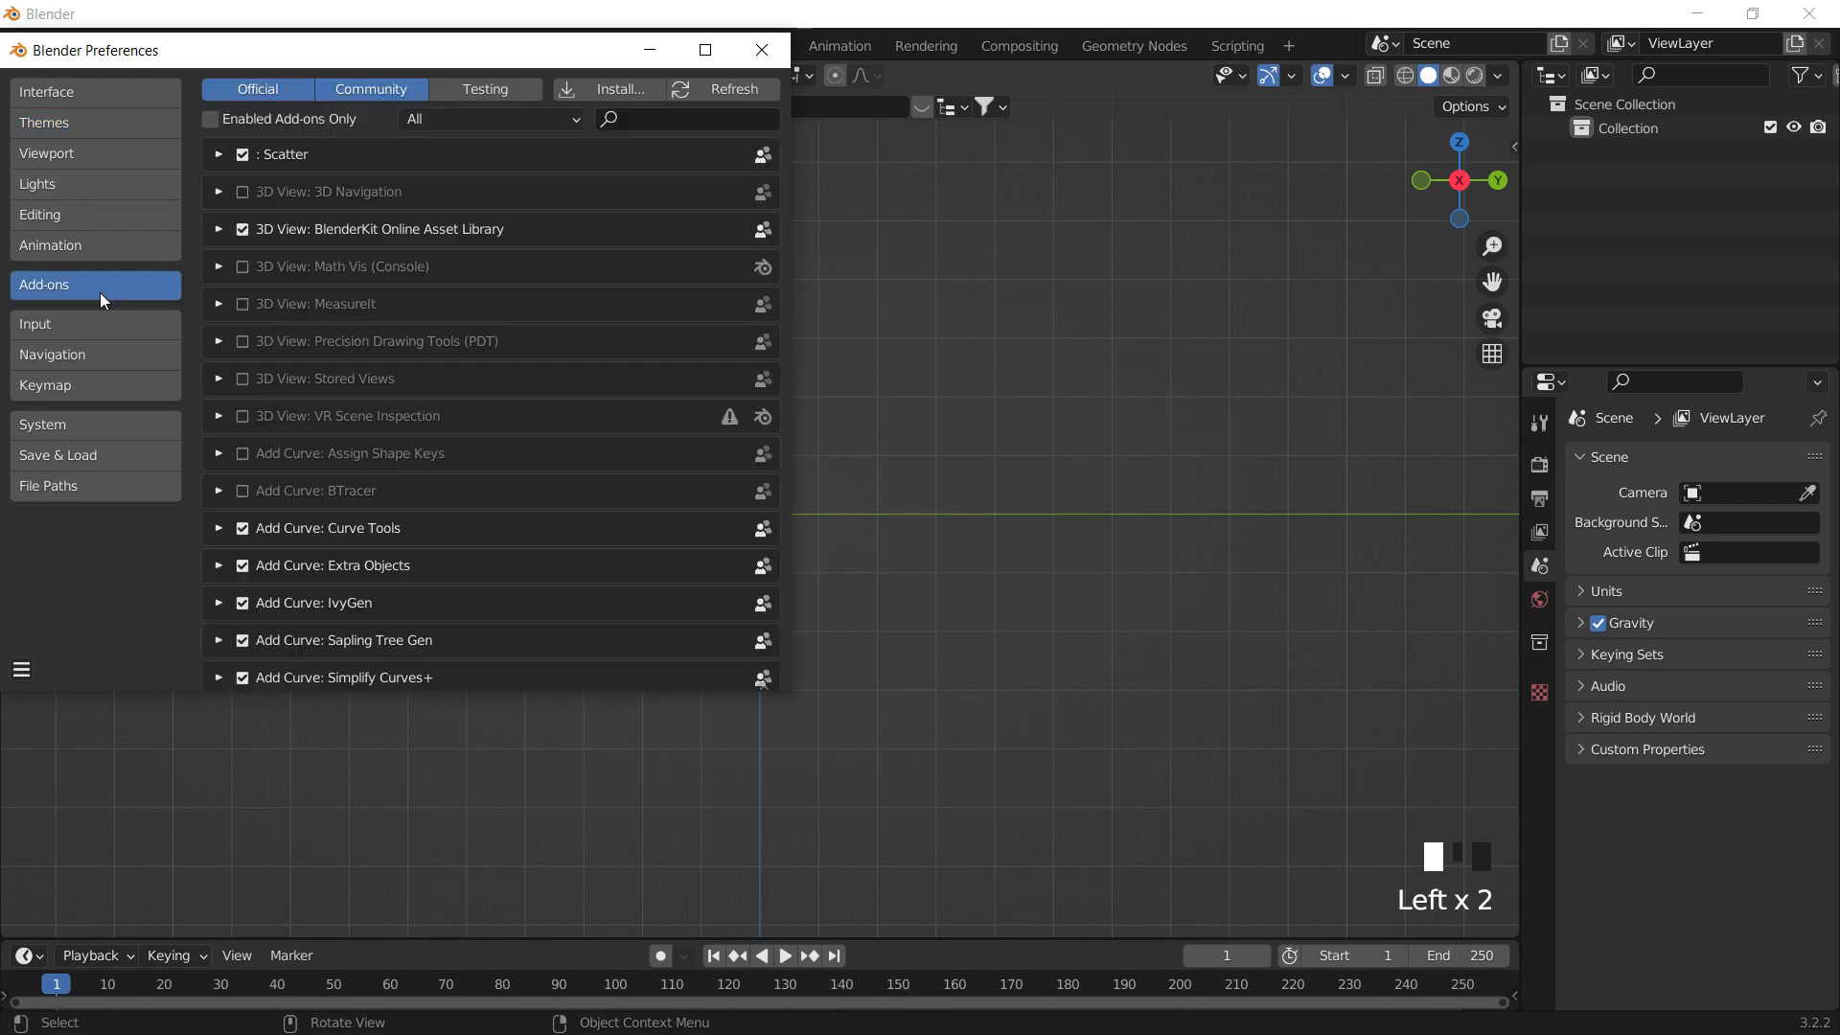
click(722, 119)
text(ima)
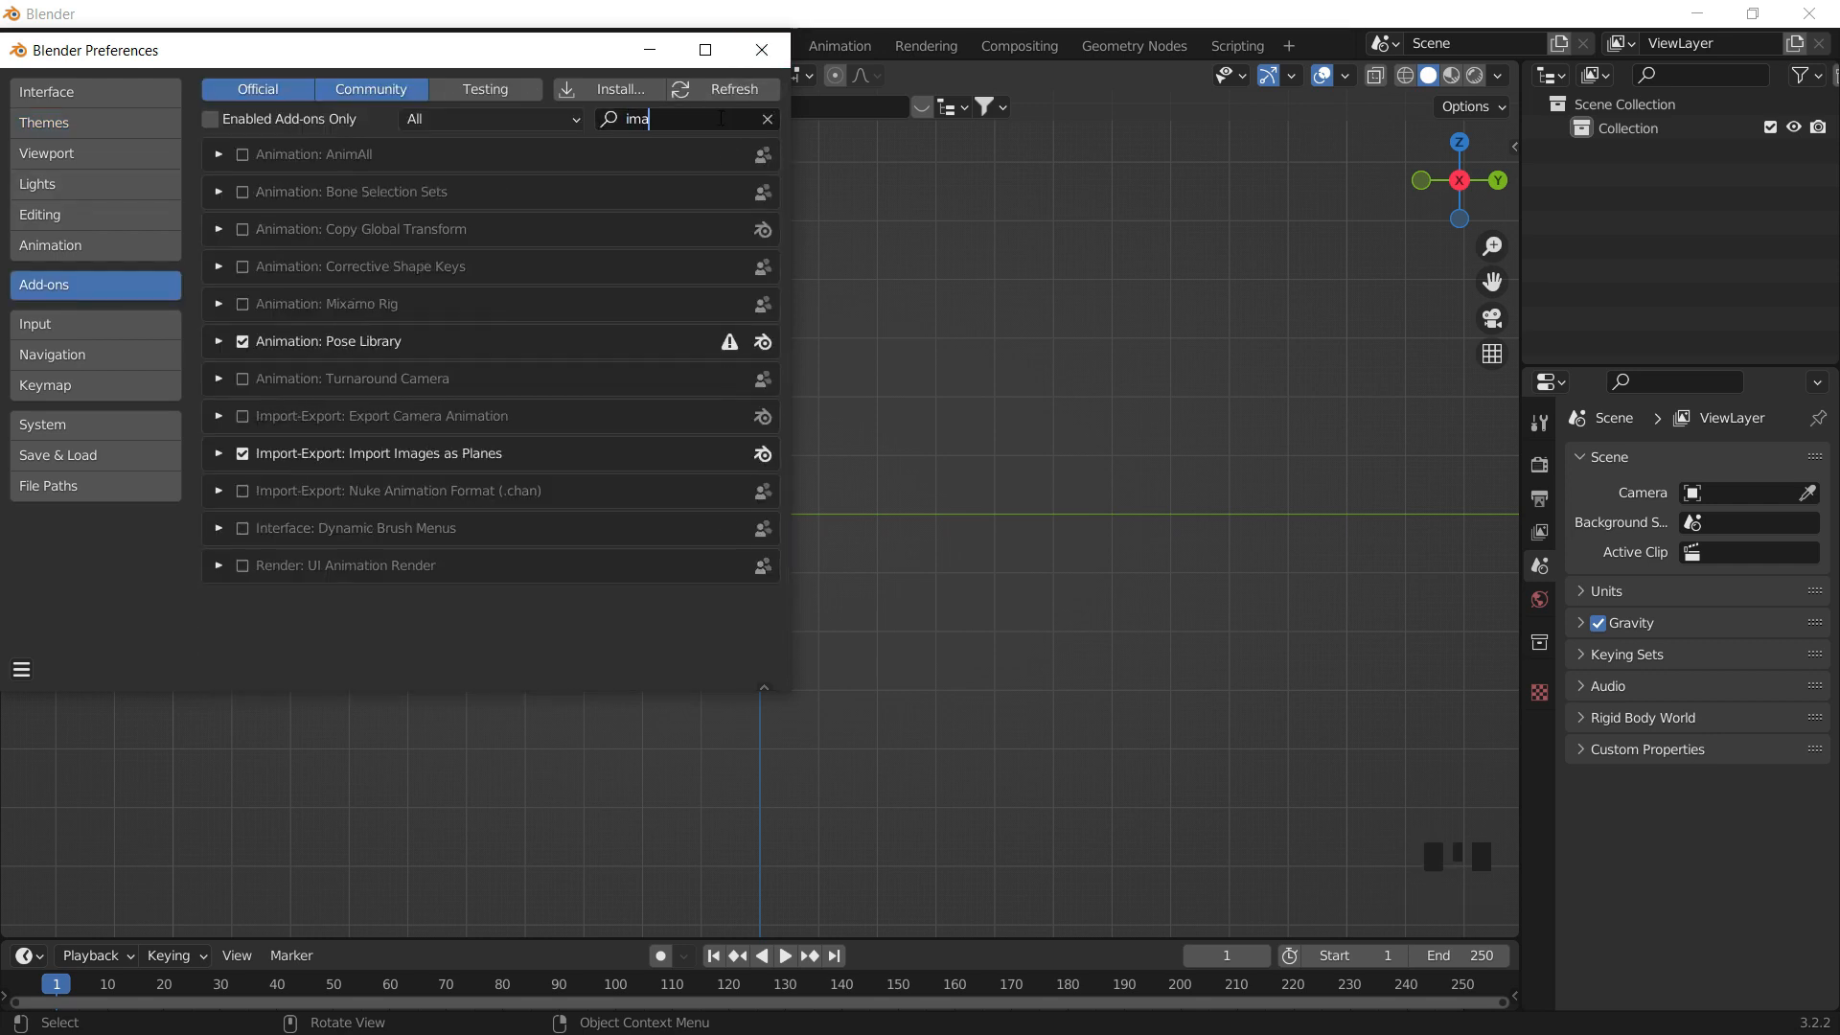
click(217, 454)
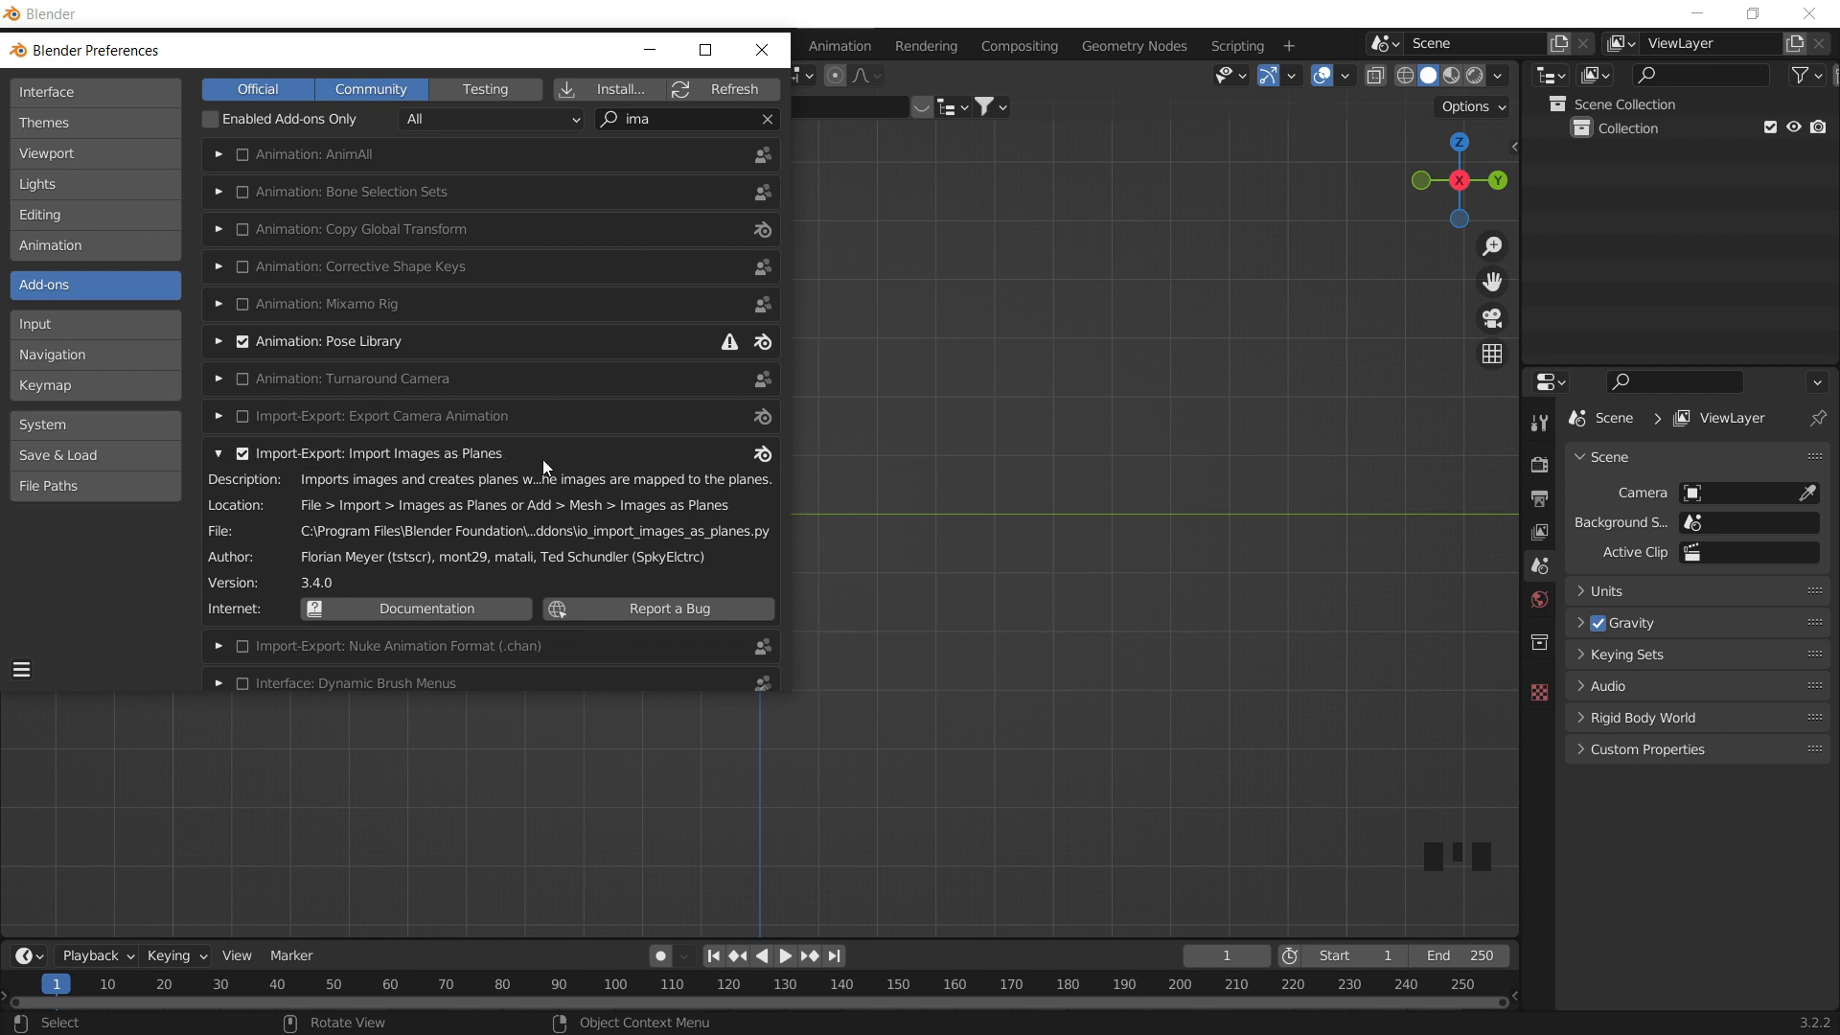
- Save the preferences and close the preferences window
click(22, 670)
click(80, 606)
click(22, 670)
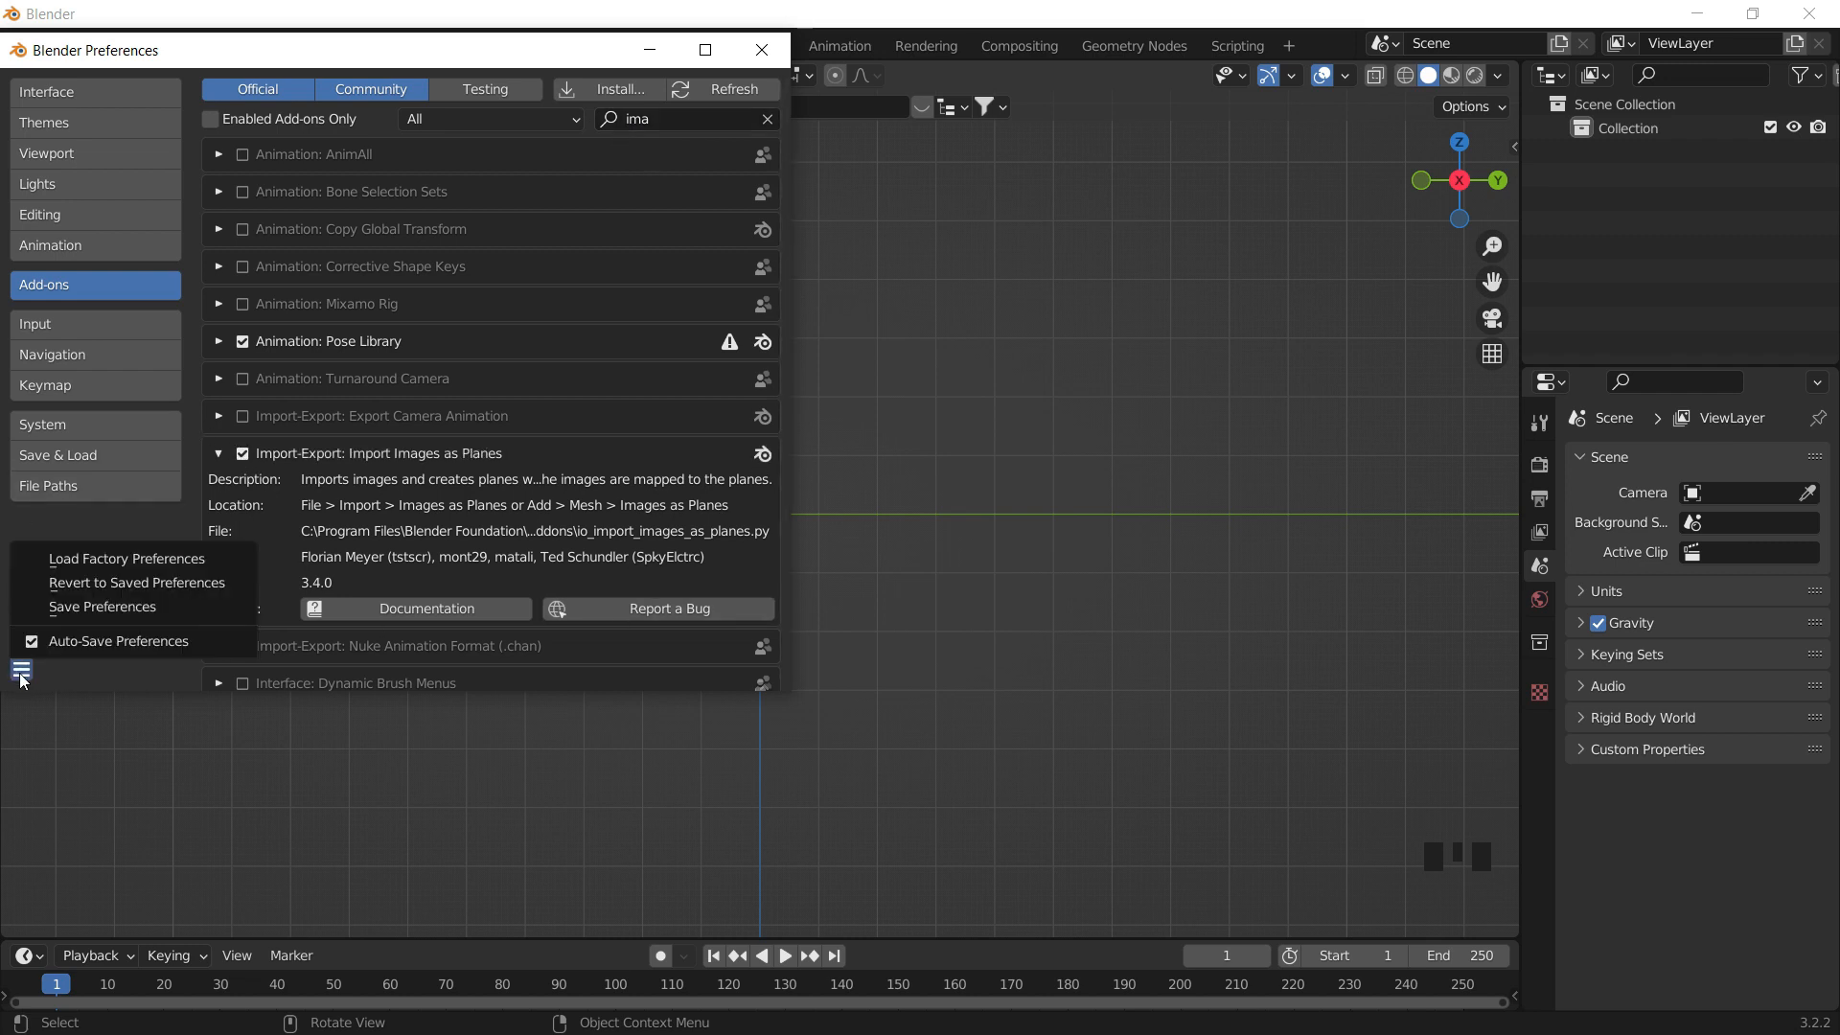
click(111, 608)
click(762, 50)
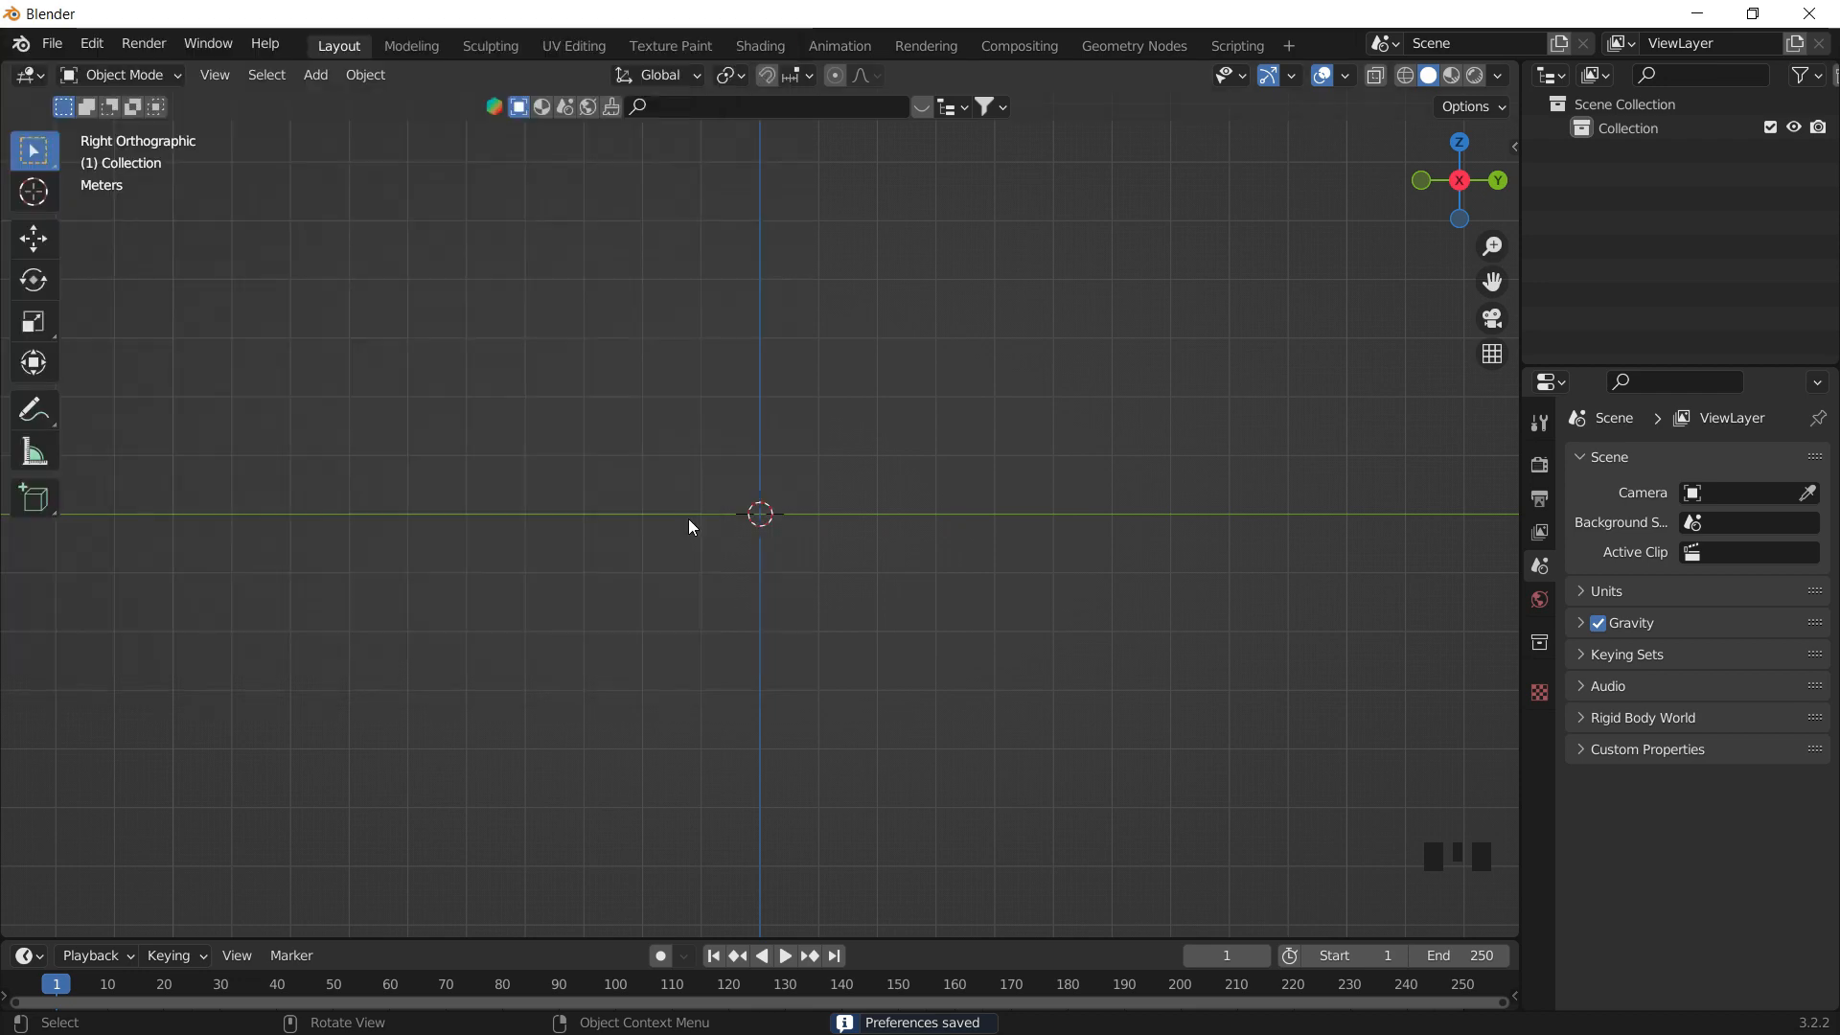
- Start an Images as Planes import and look through the Downloads folder for the reference image
click(533, 291)
key(shift+a)
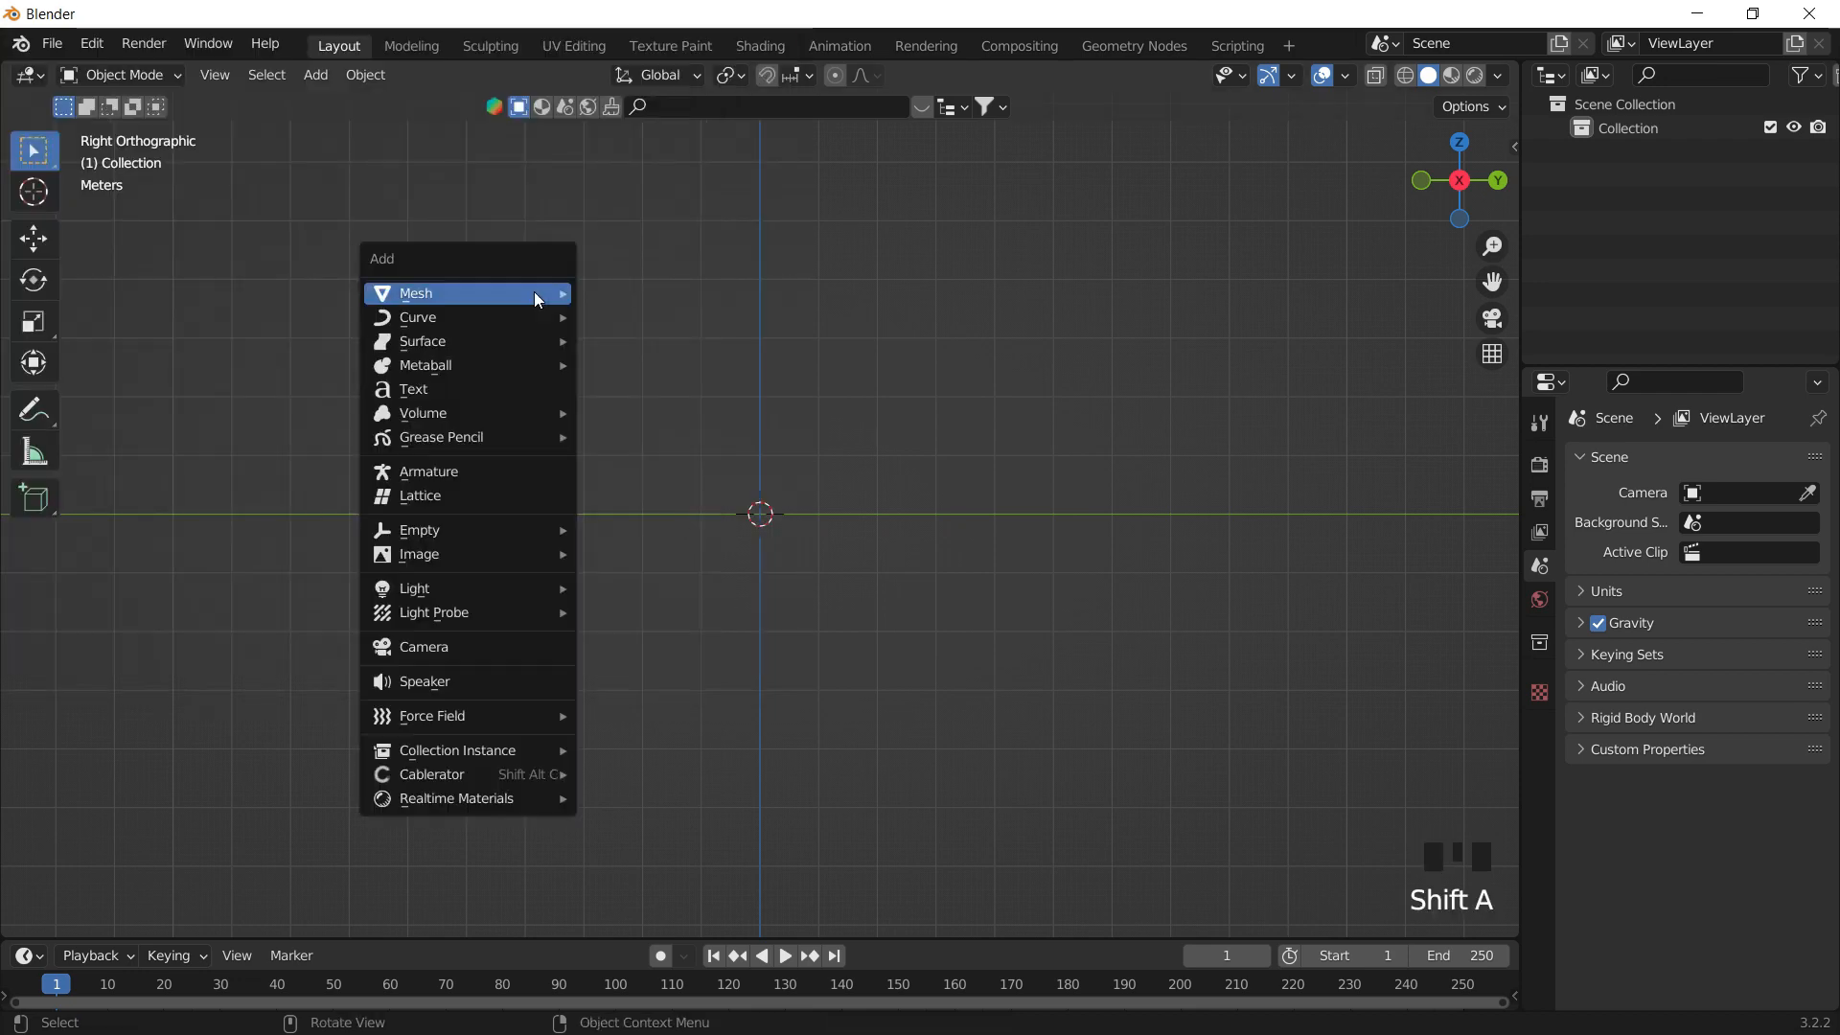
mouse_move(533, 299)
mouse_move(485, 552)
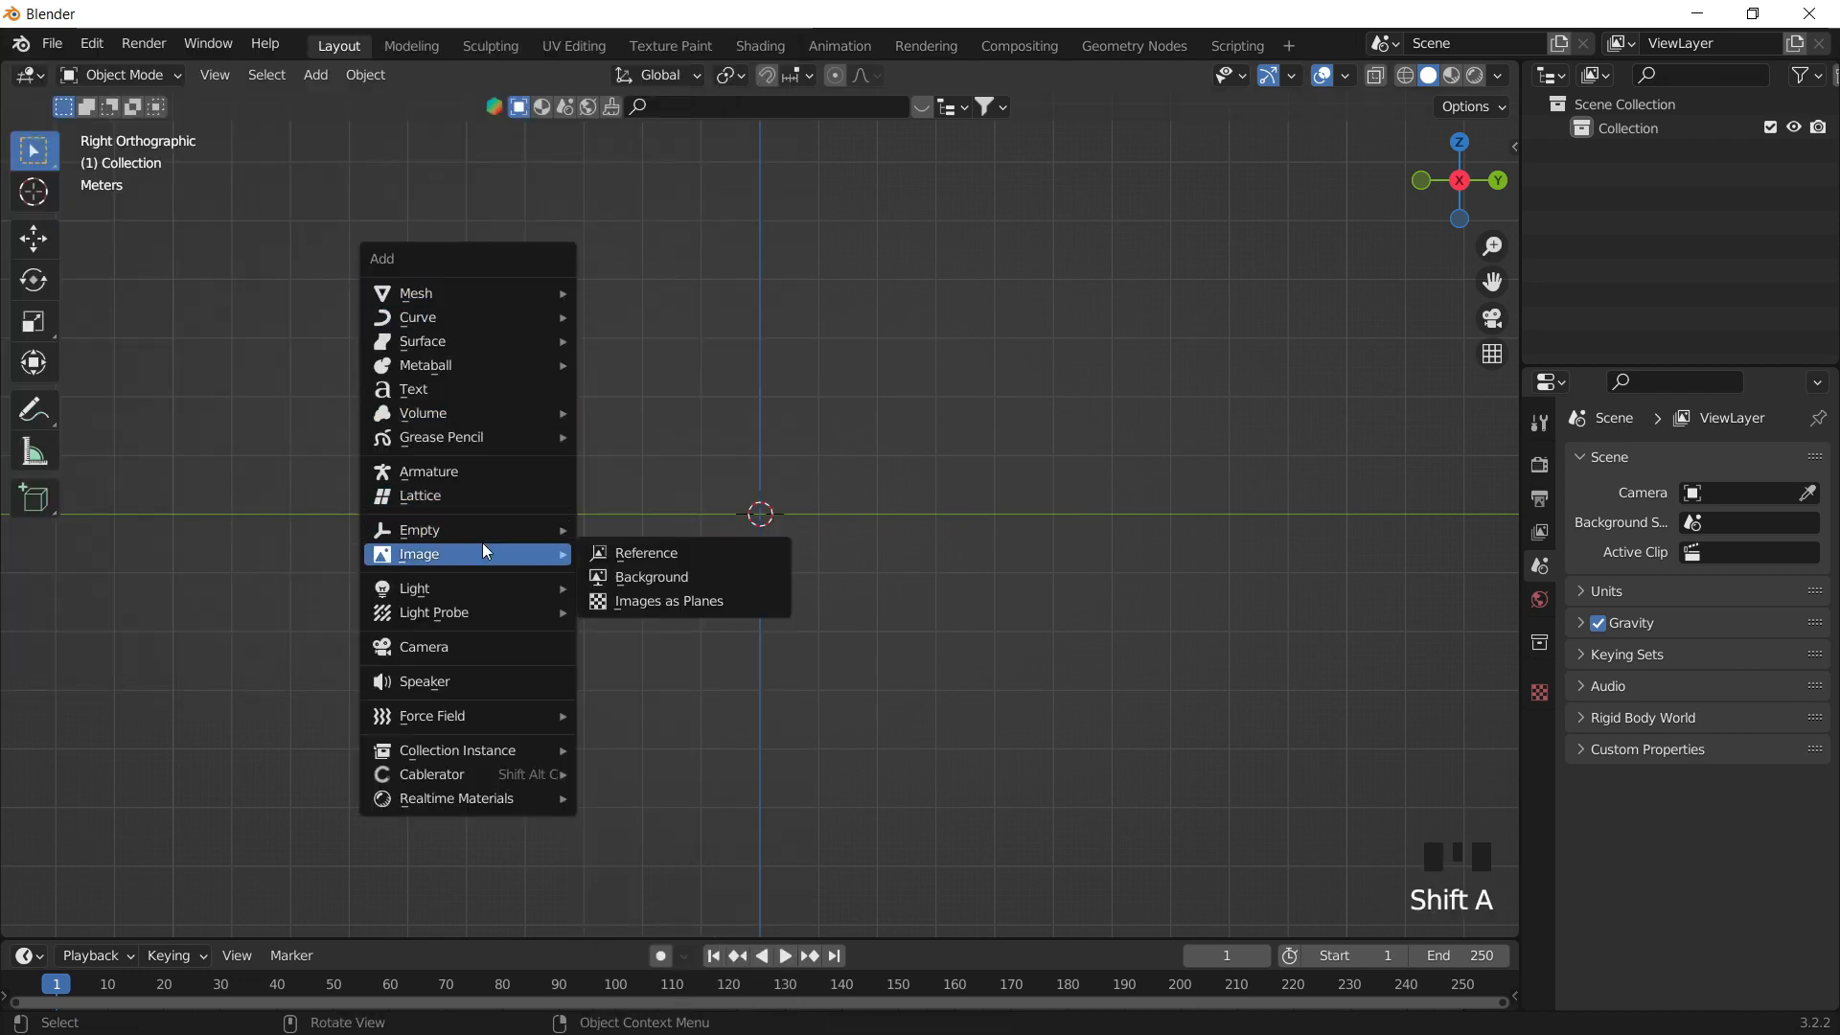
click(658, 602)
drag(830, 182, 728, 172)
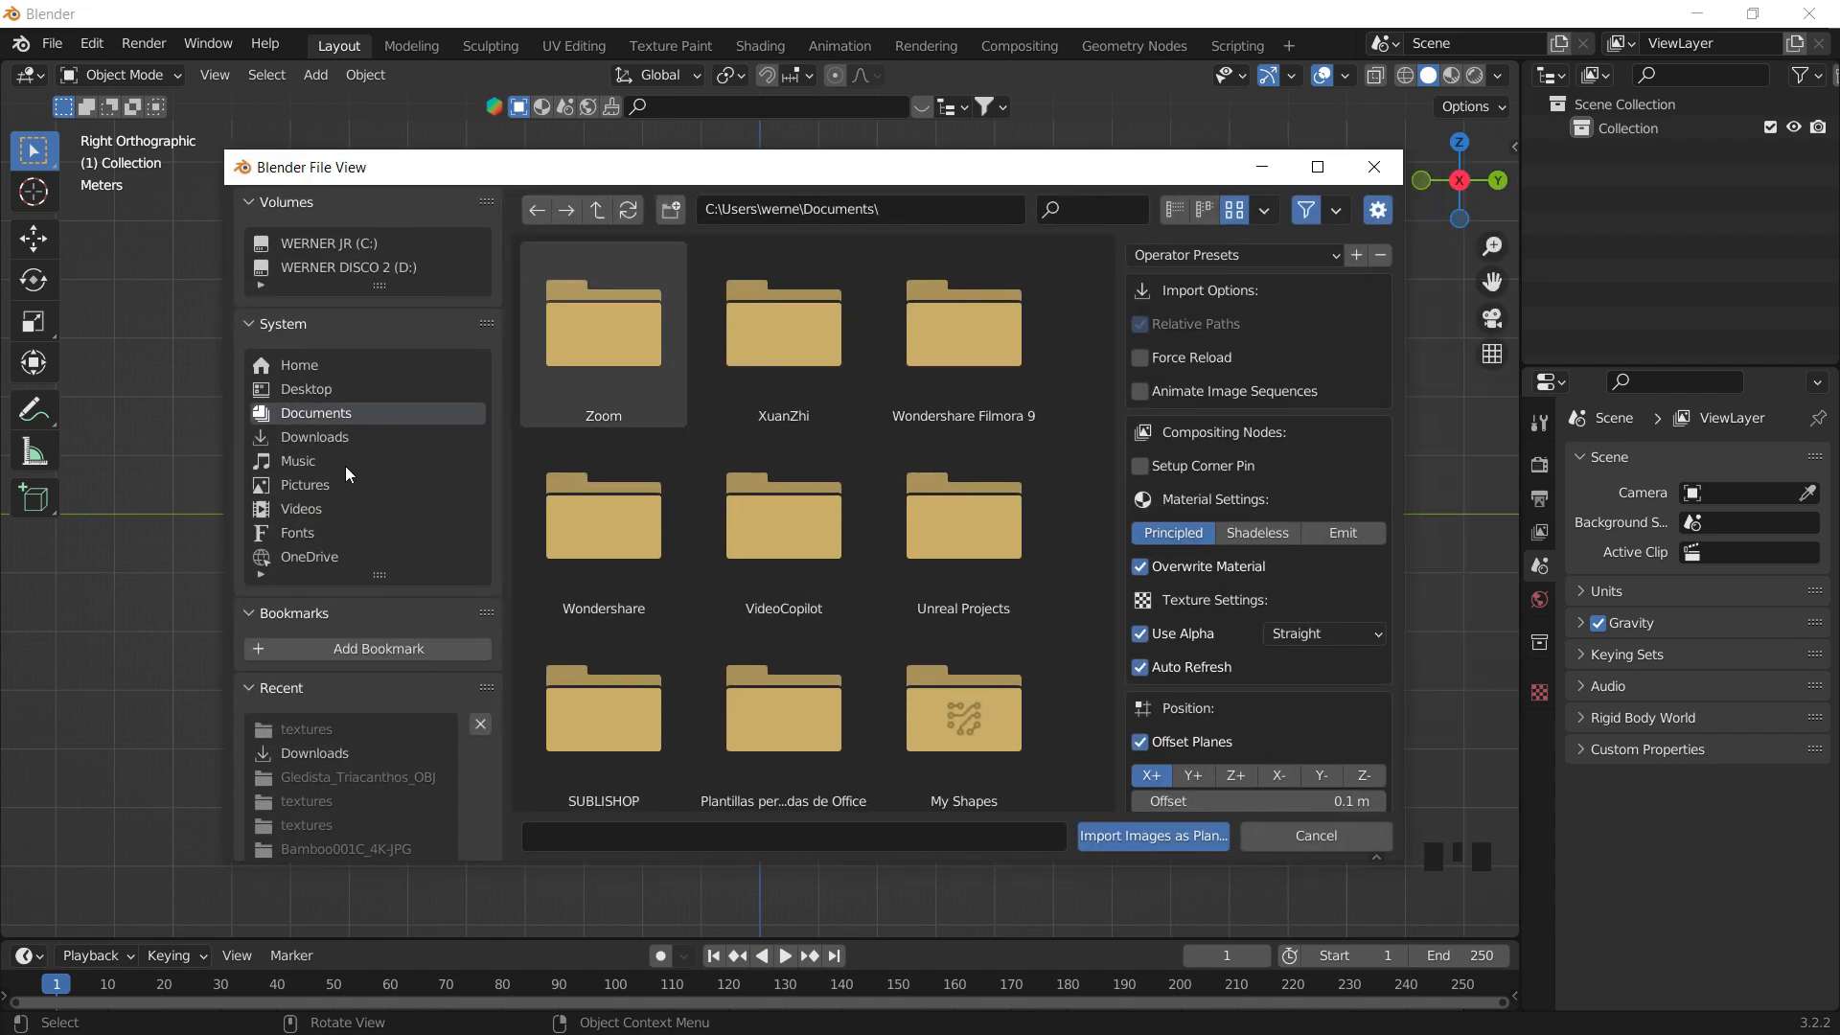
click(349, 434)
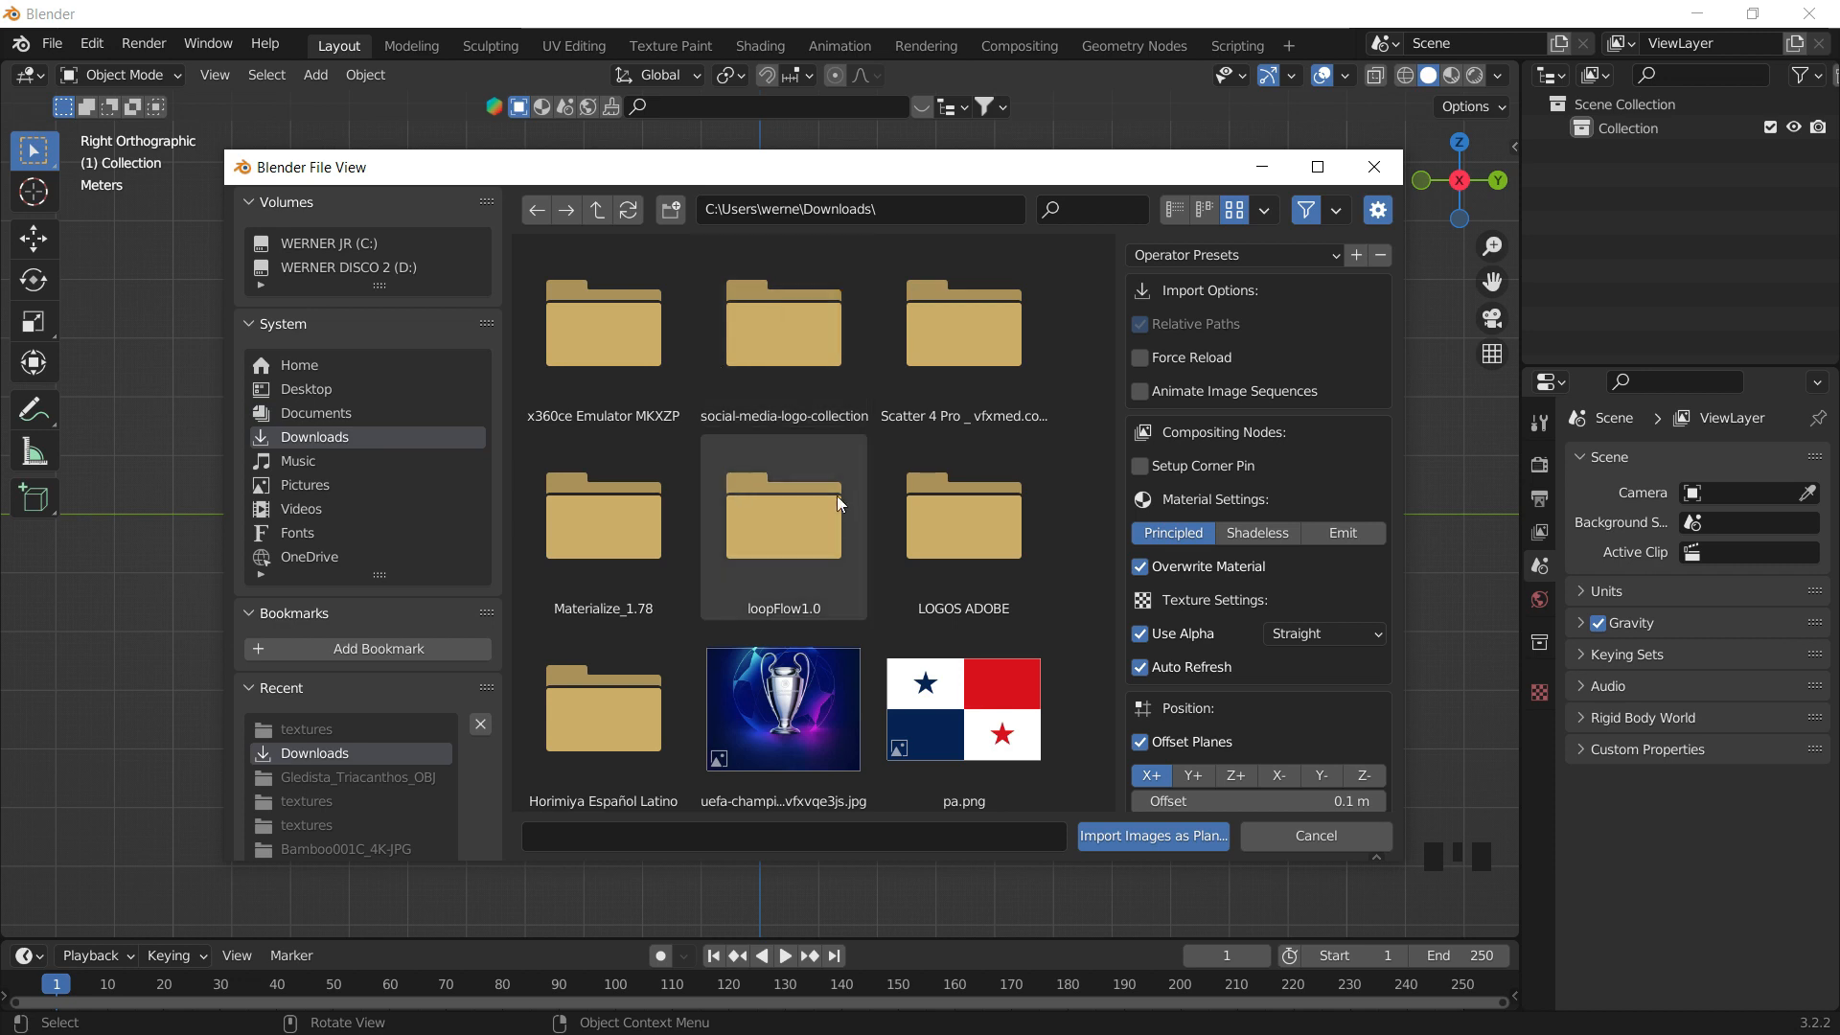
scroll(835, 494, down, 2)
scroll(613, 554, up, 2)
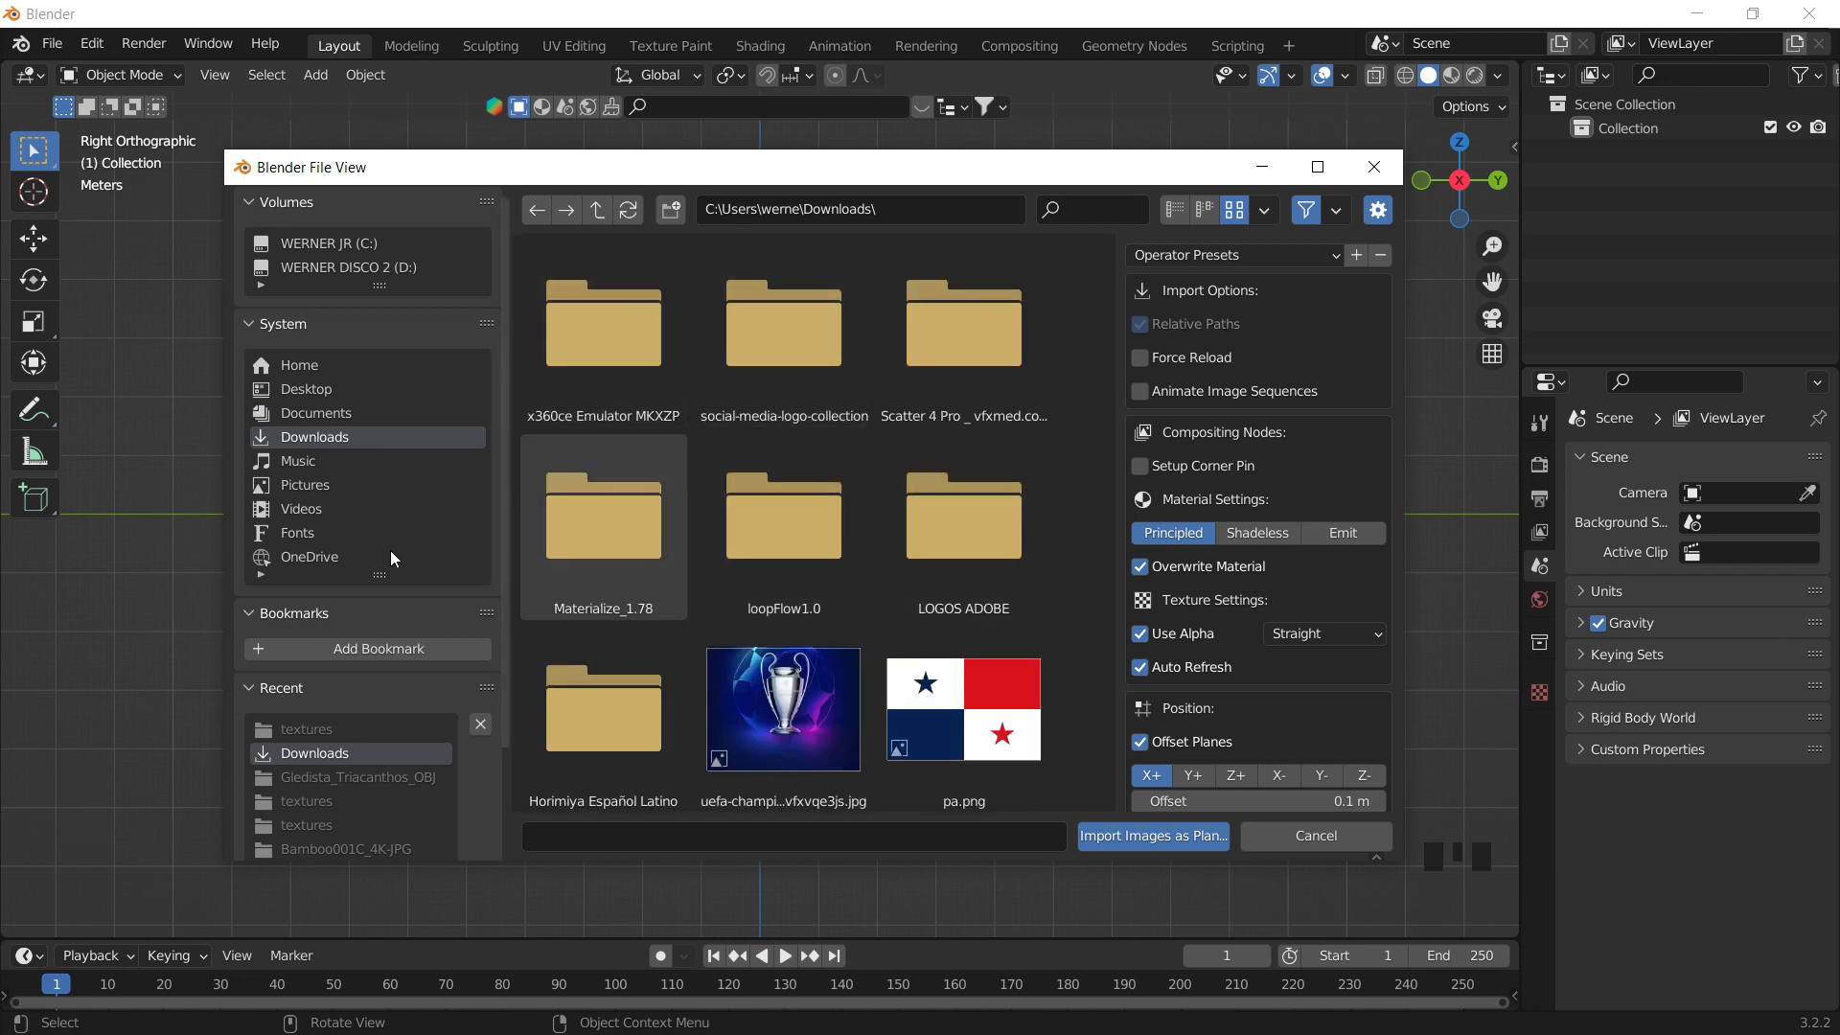
- Import EJEMPLO.jpg from D:\Blender\JARRON JAPONES as an image plane
click(378, 270)
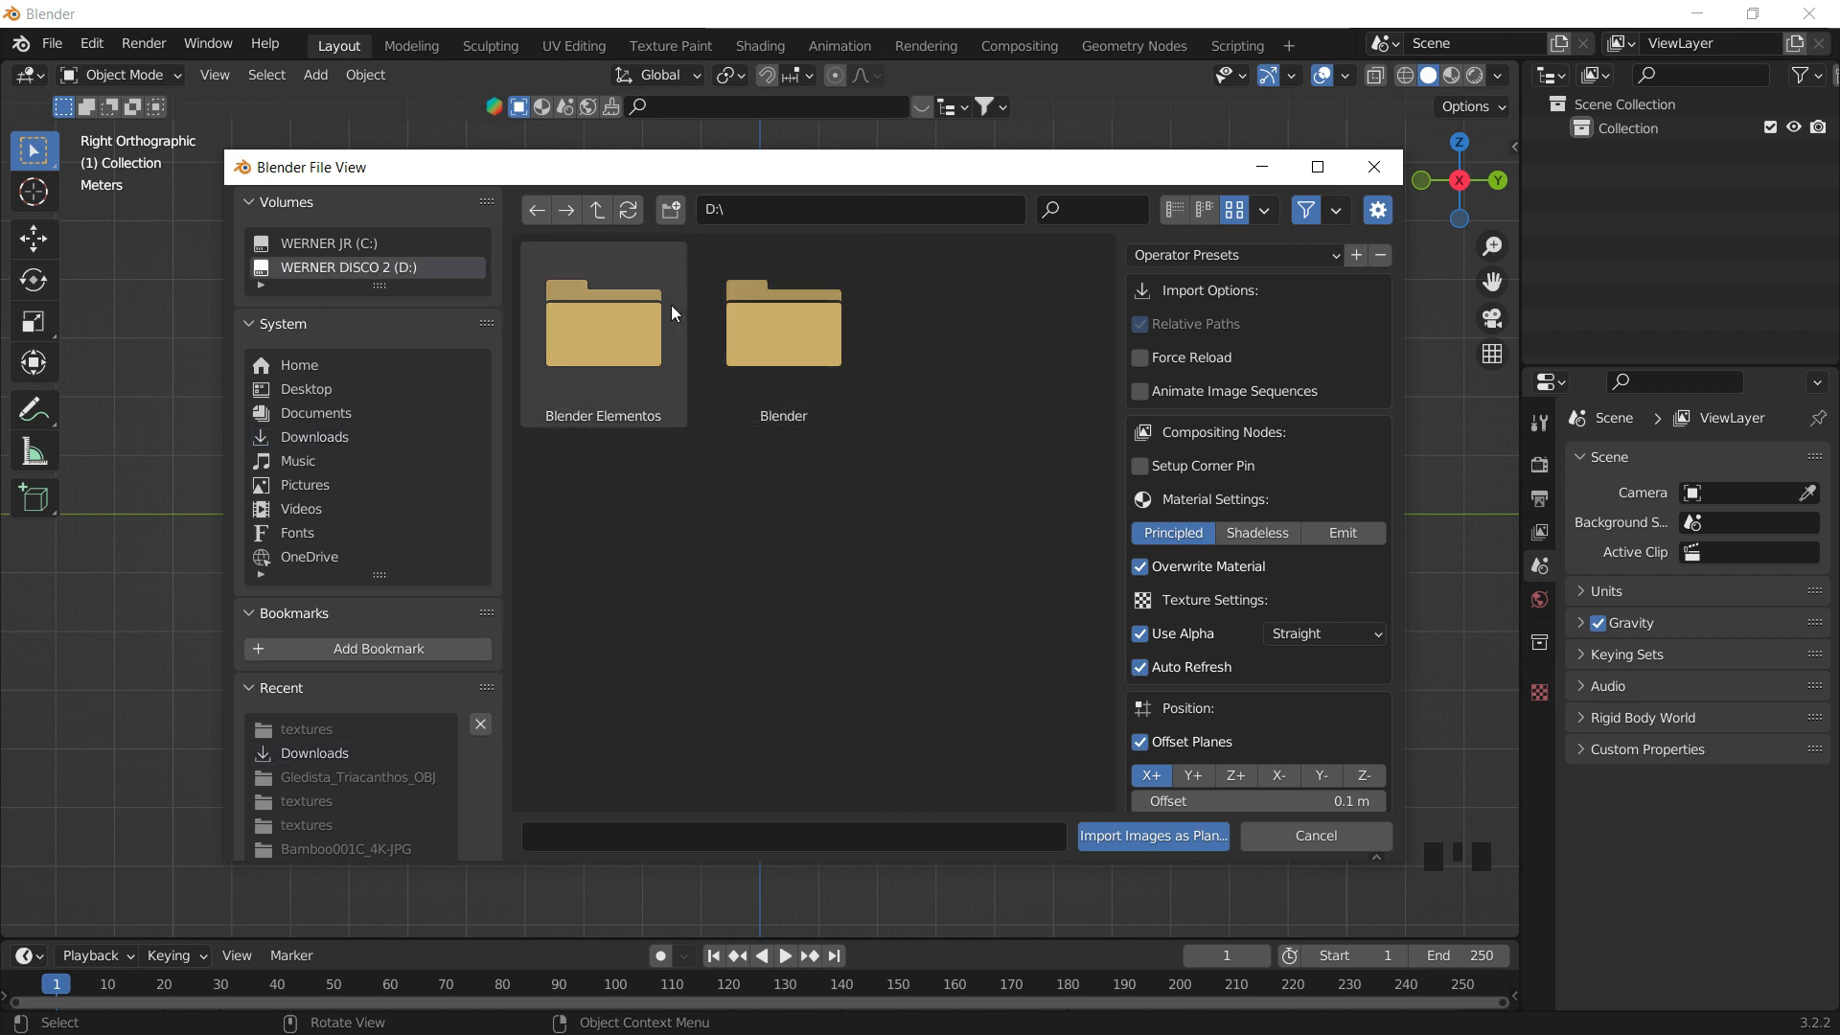
click(801, 316)
double_click(799, 309)
scroll(830, 596, down, 3)
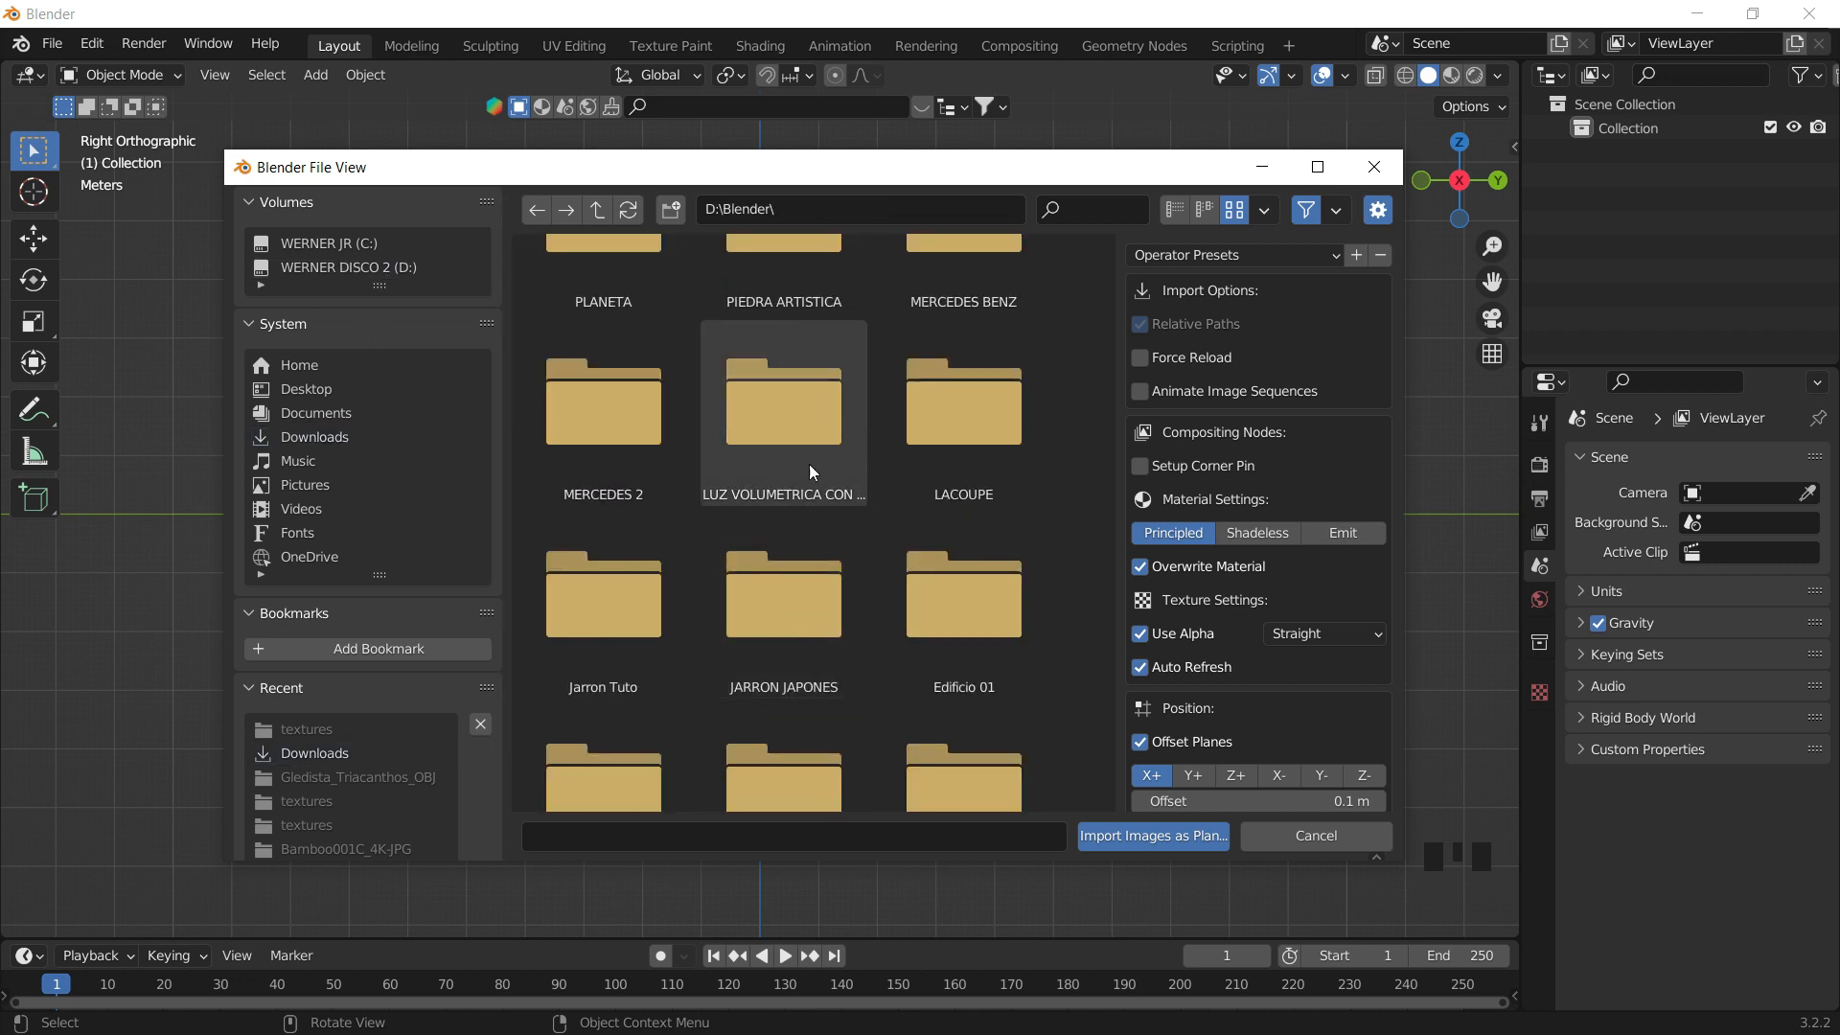
scroll(875, 463, down, 2)
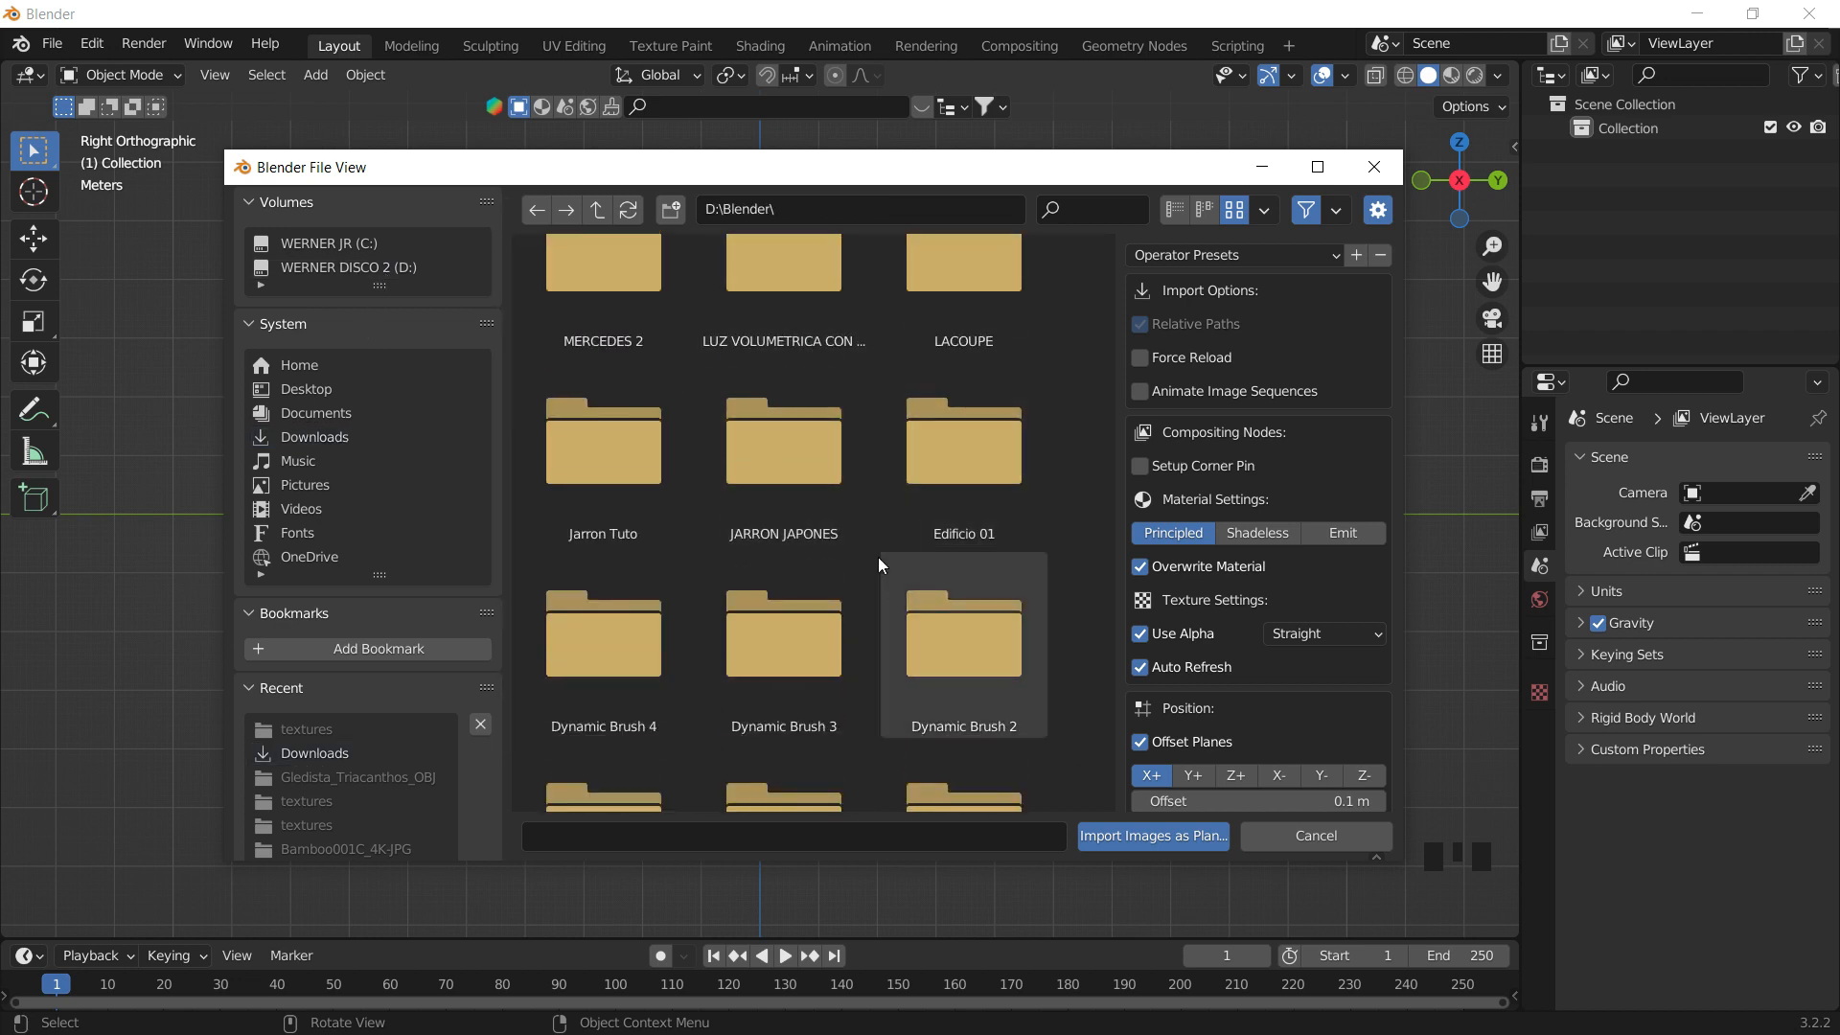
double_click(791, 448)
click(775, 482)
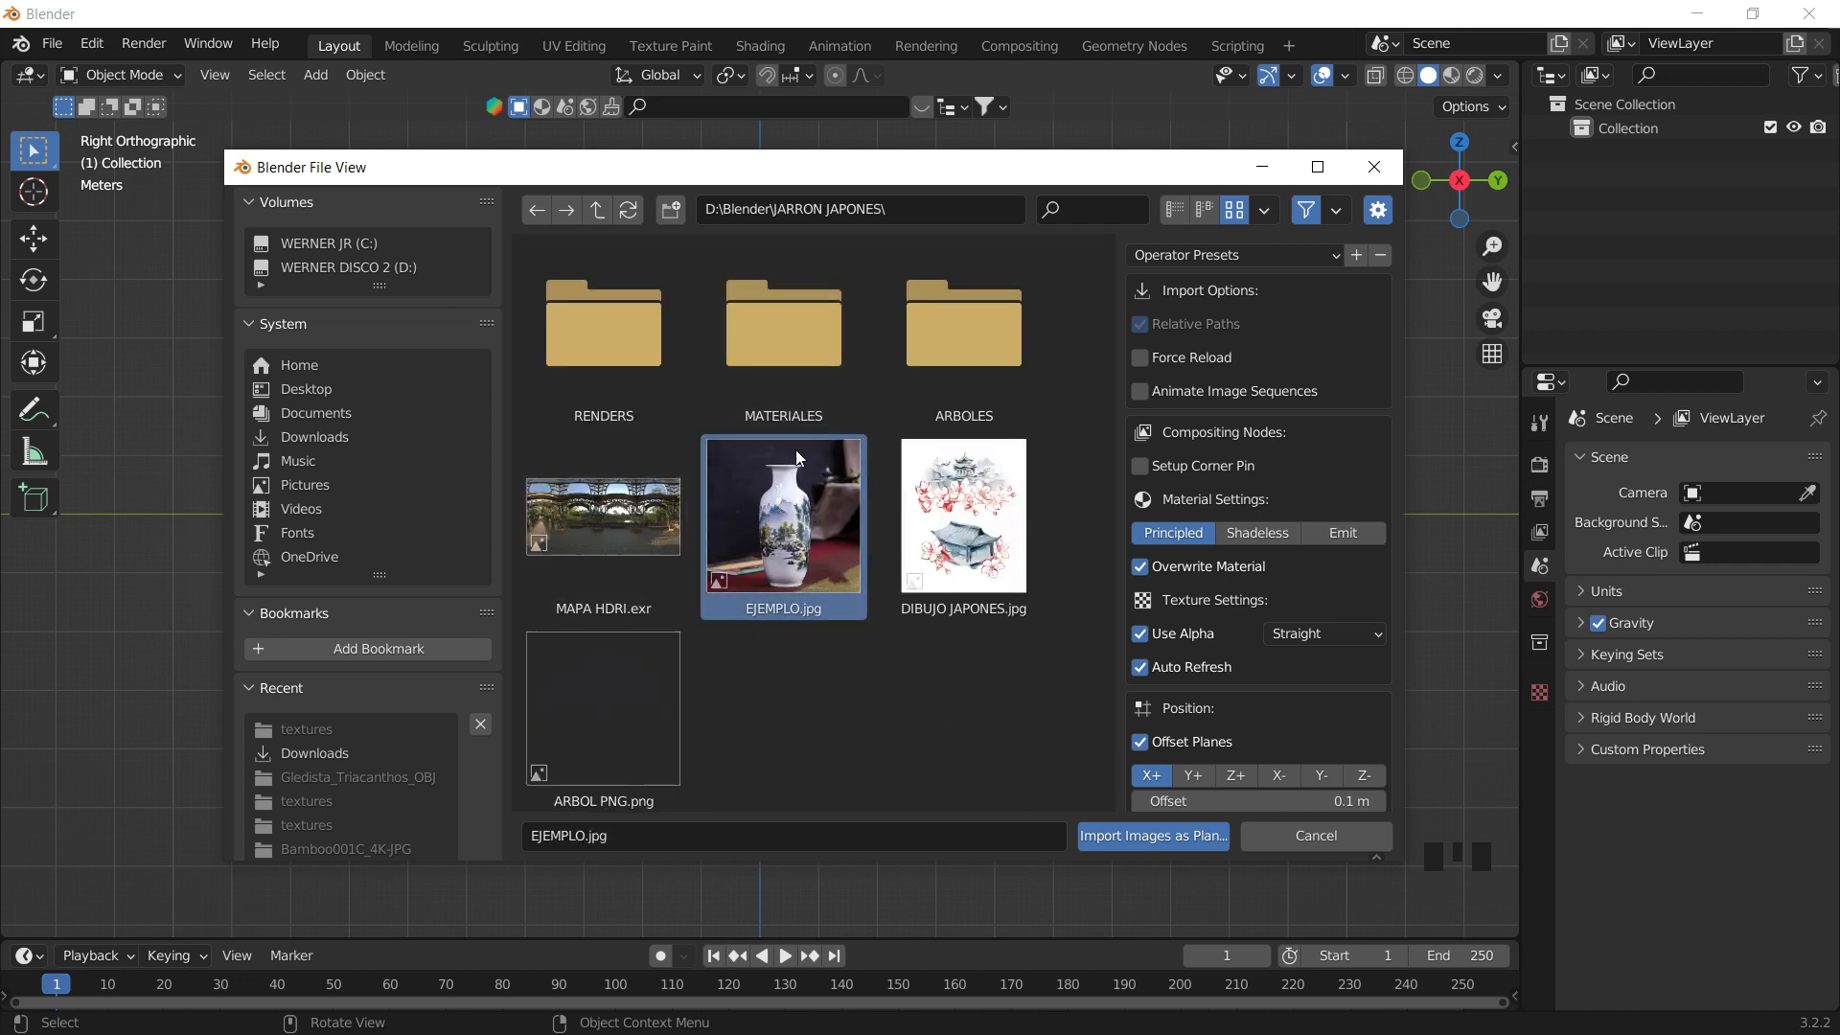
double_click(798, 458)
- Switch the viewport shading to Material Preview to display the image on the plane
middle_drag(811, 438, 868, 485)
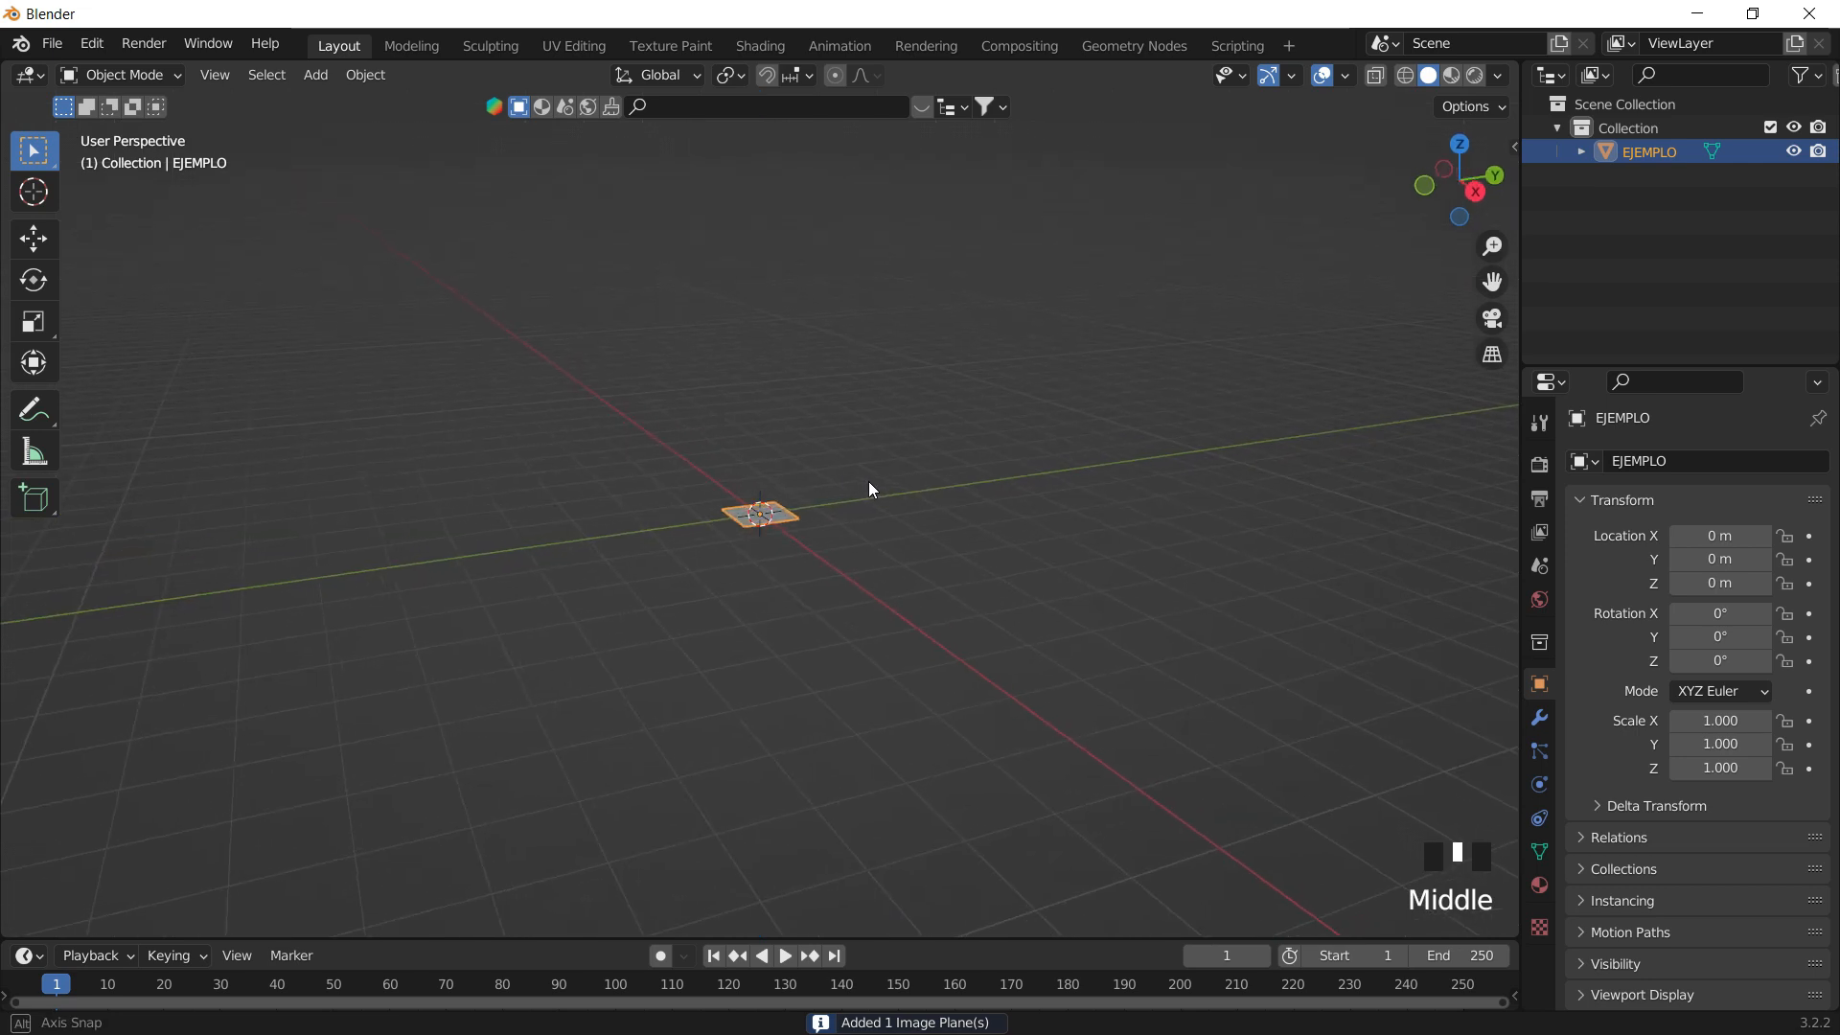
key(z)
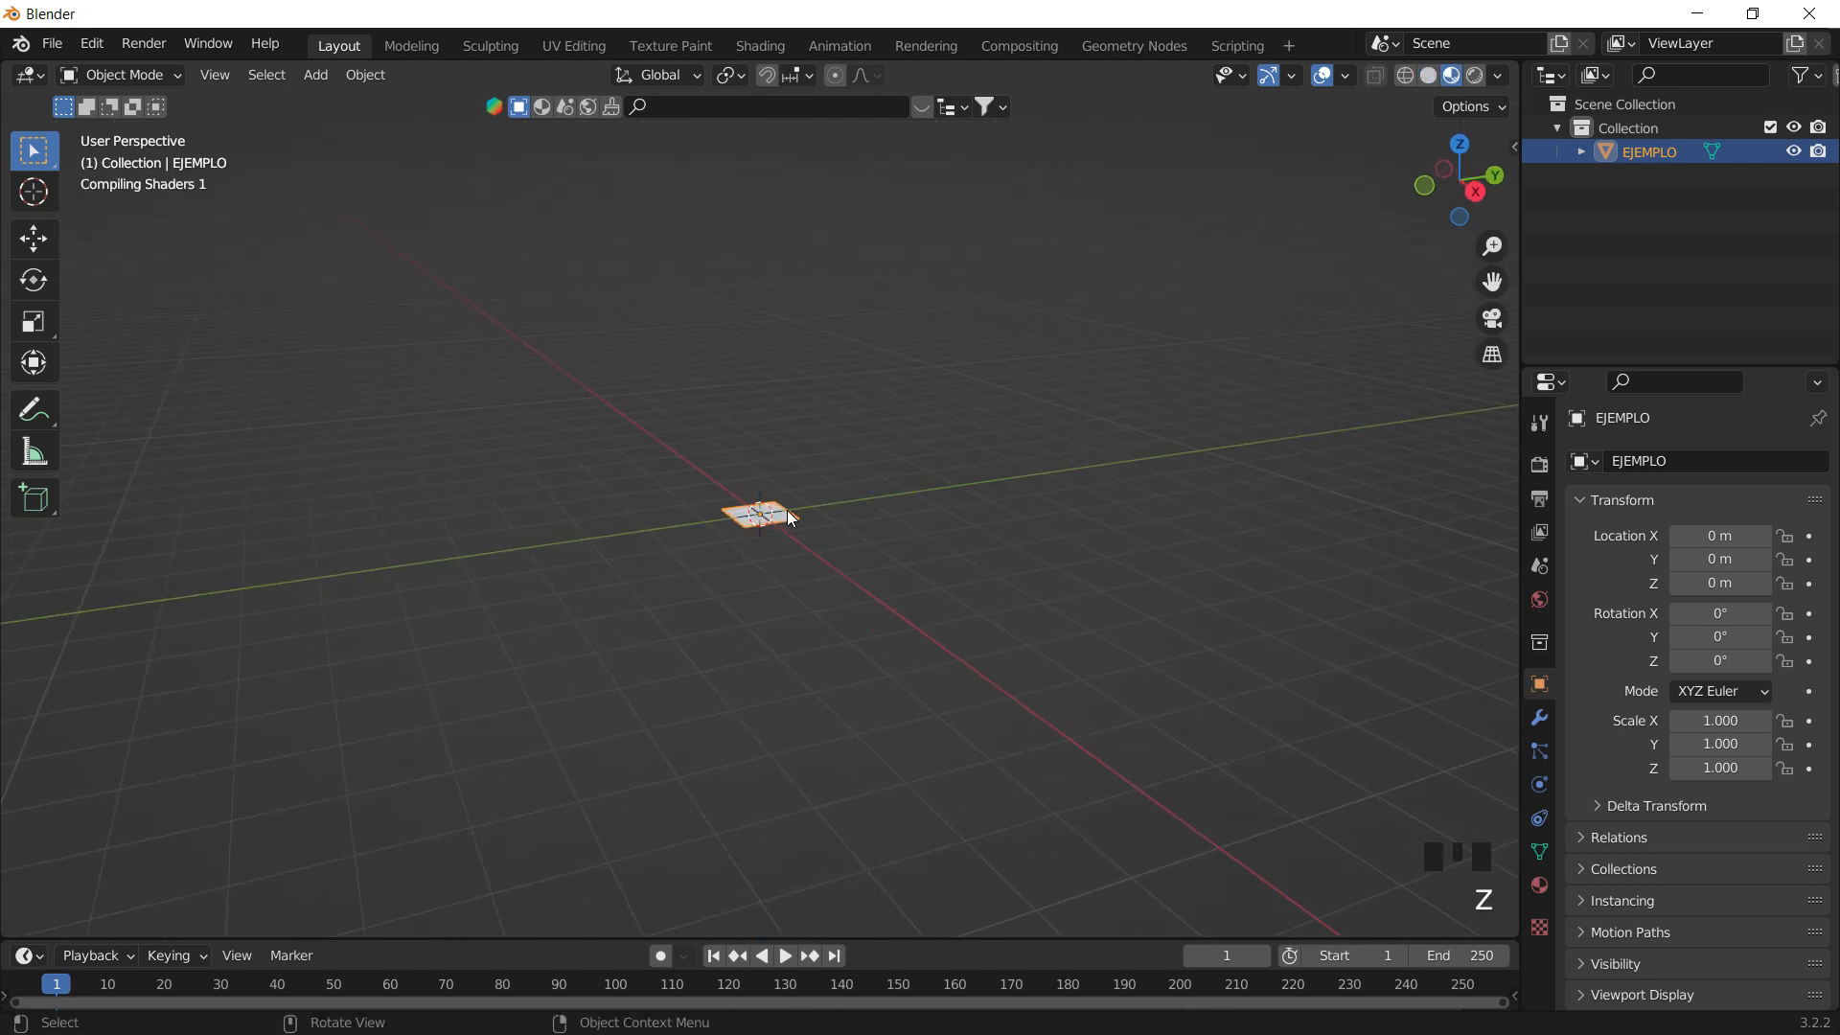
scroll(786, 510, up, 5)
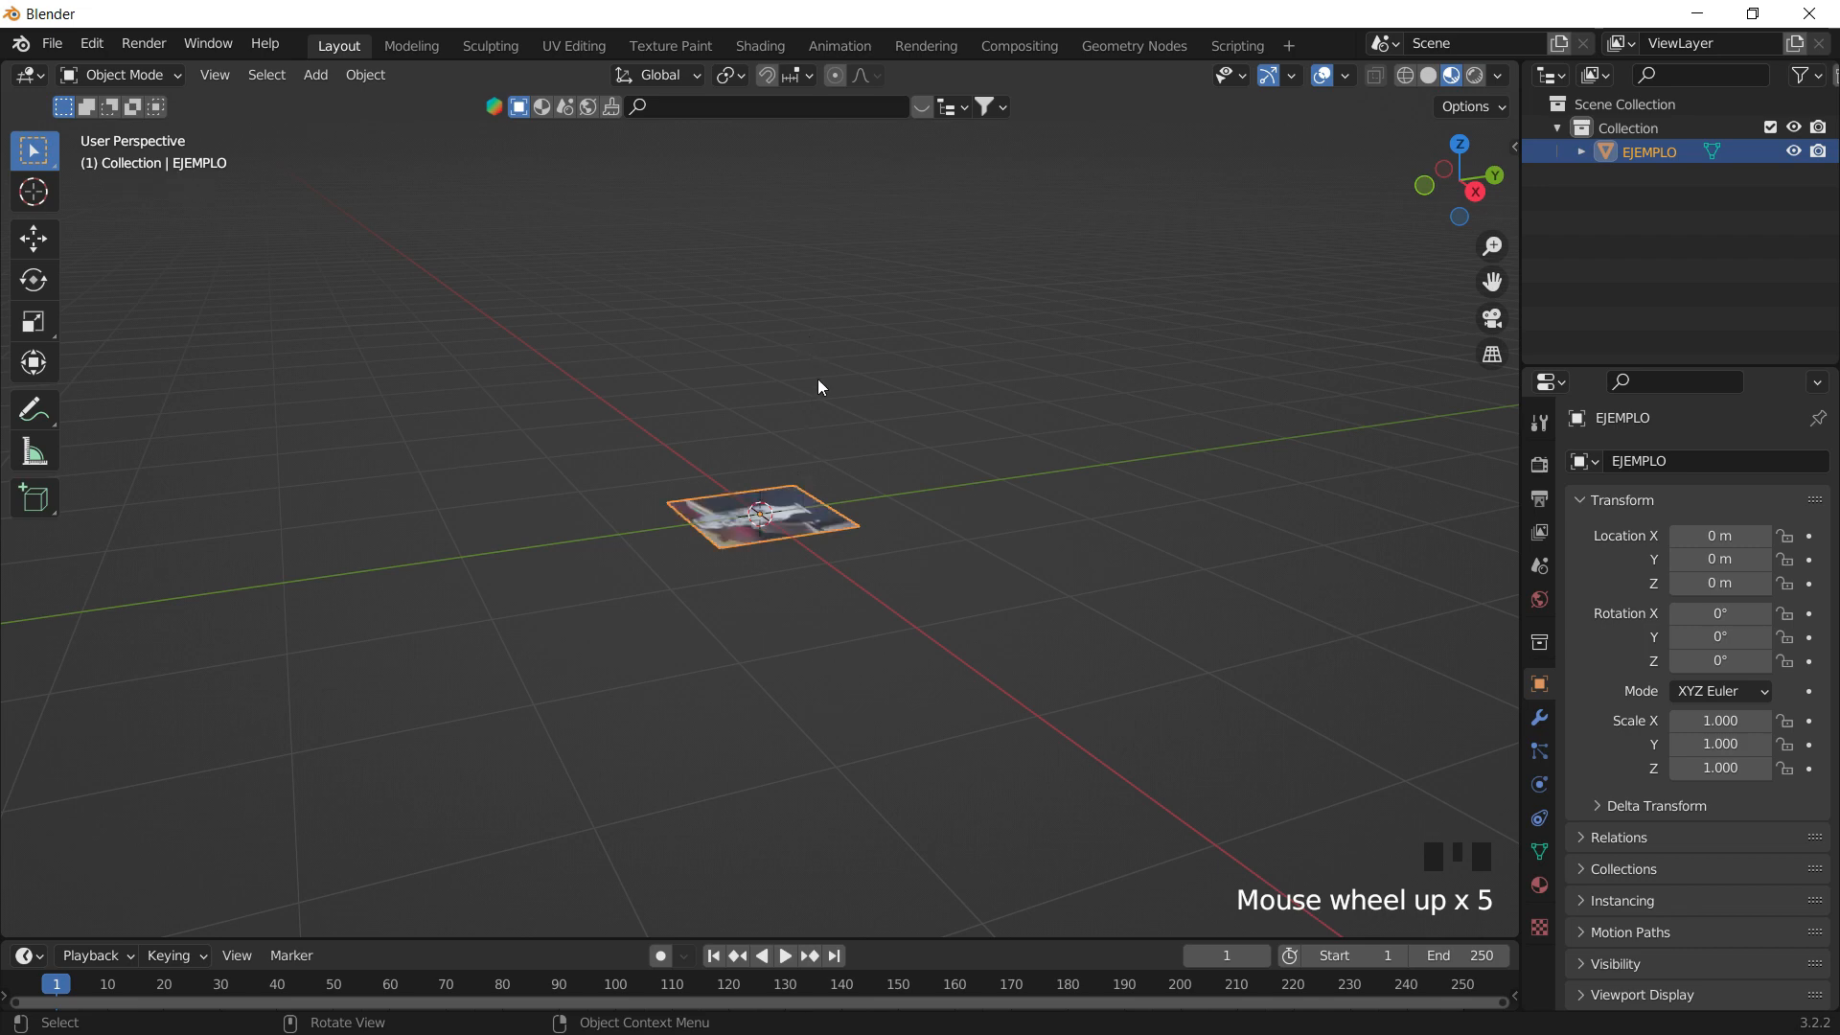
- Rotate the image plane 90° about the global X axis and -90° about the Z axis
key(r)
text(x)
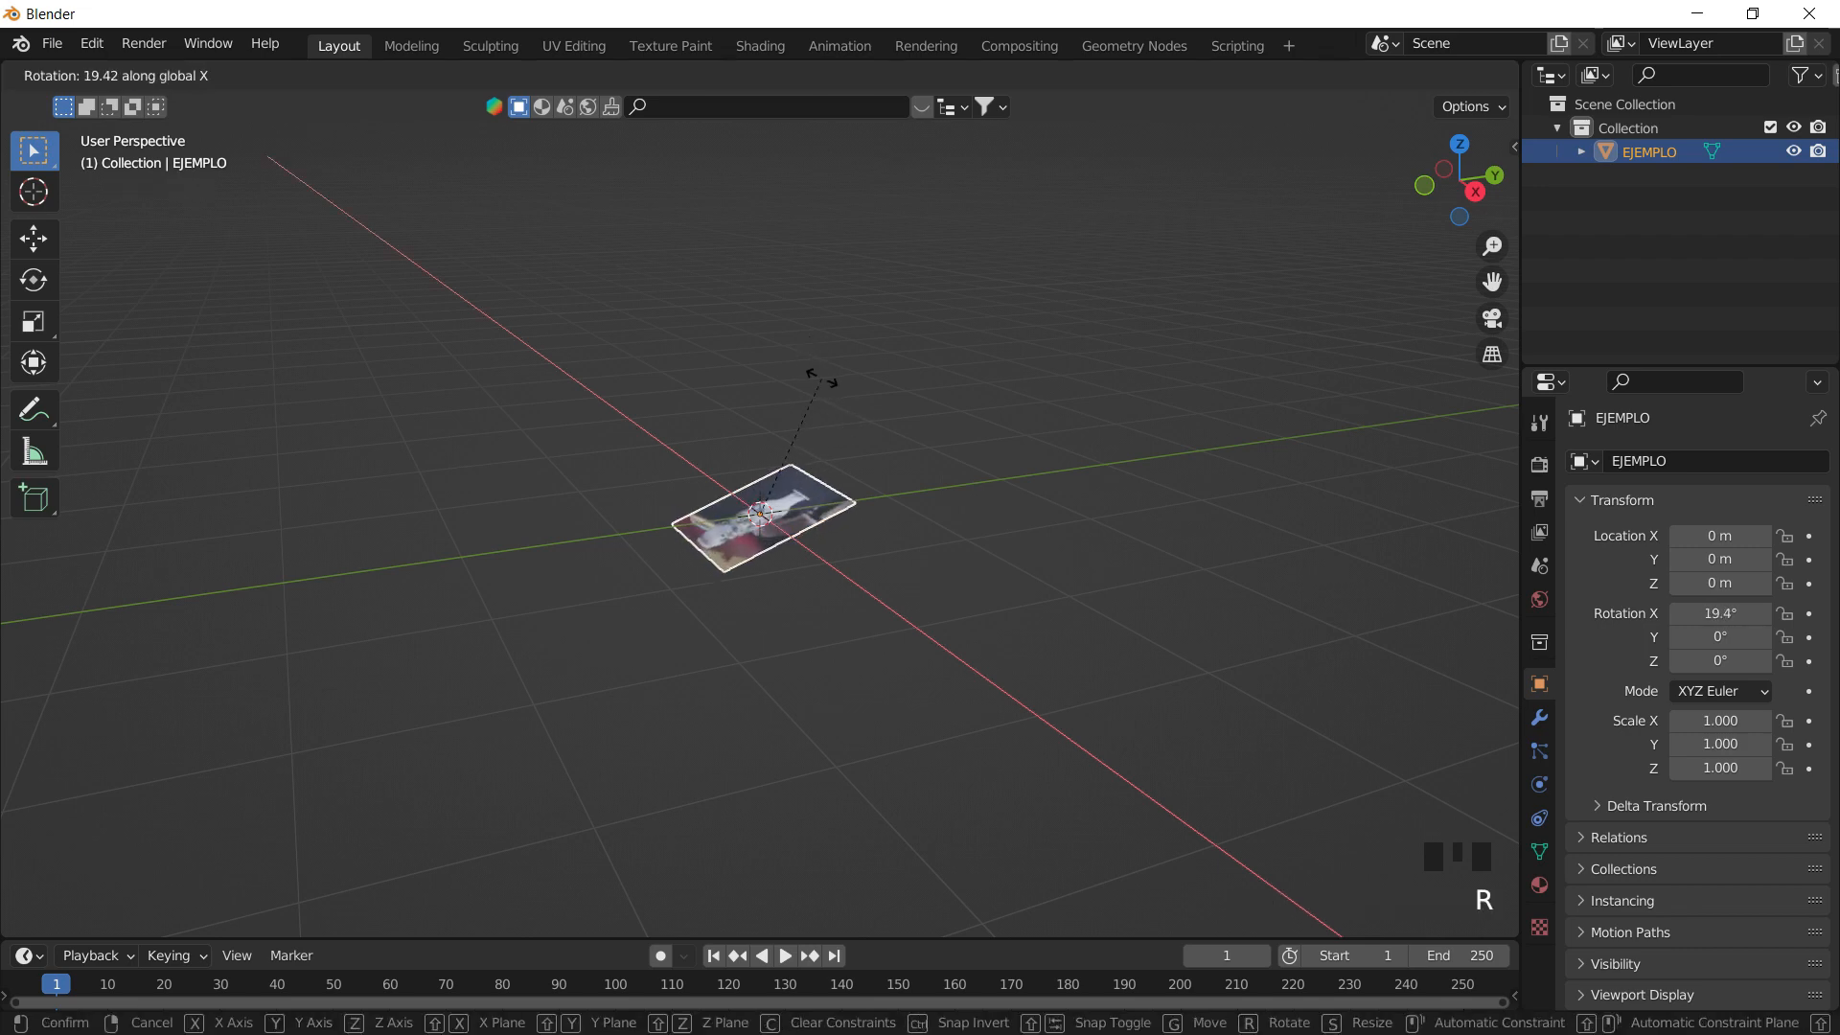
text(90)
key(Return)
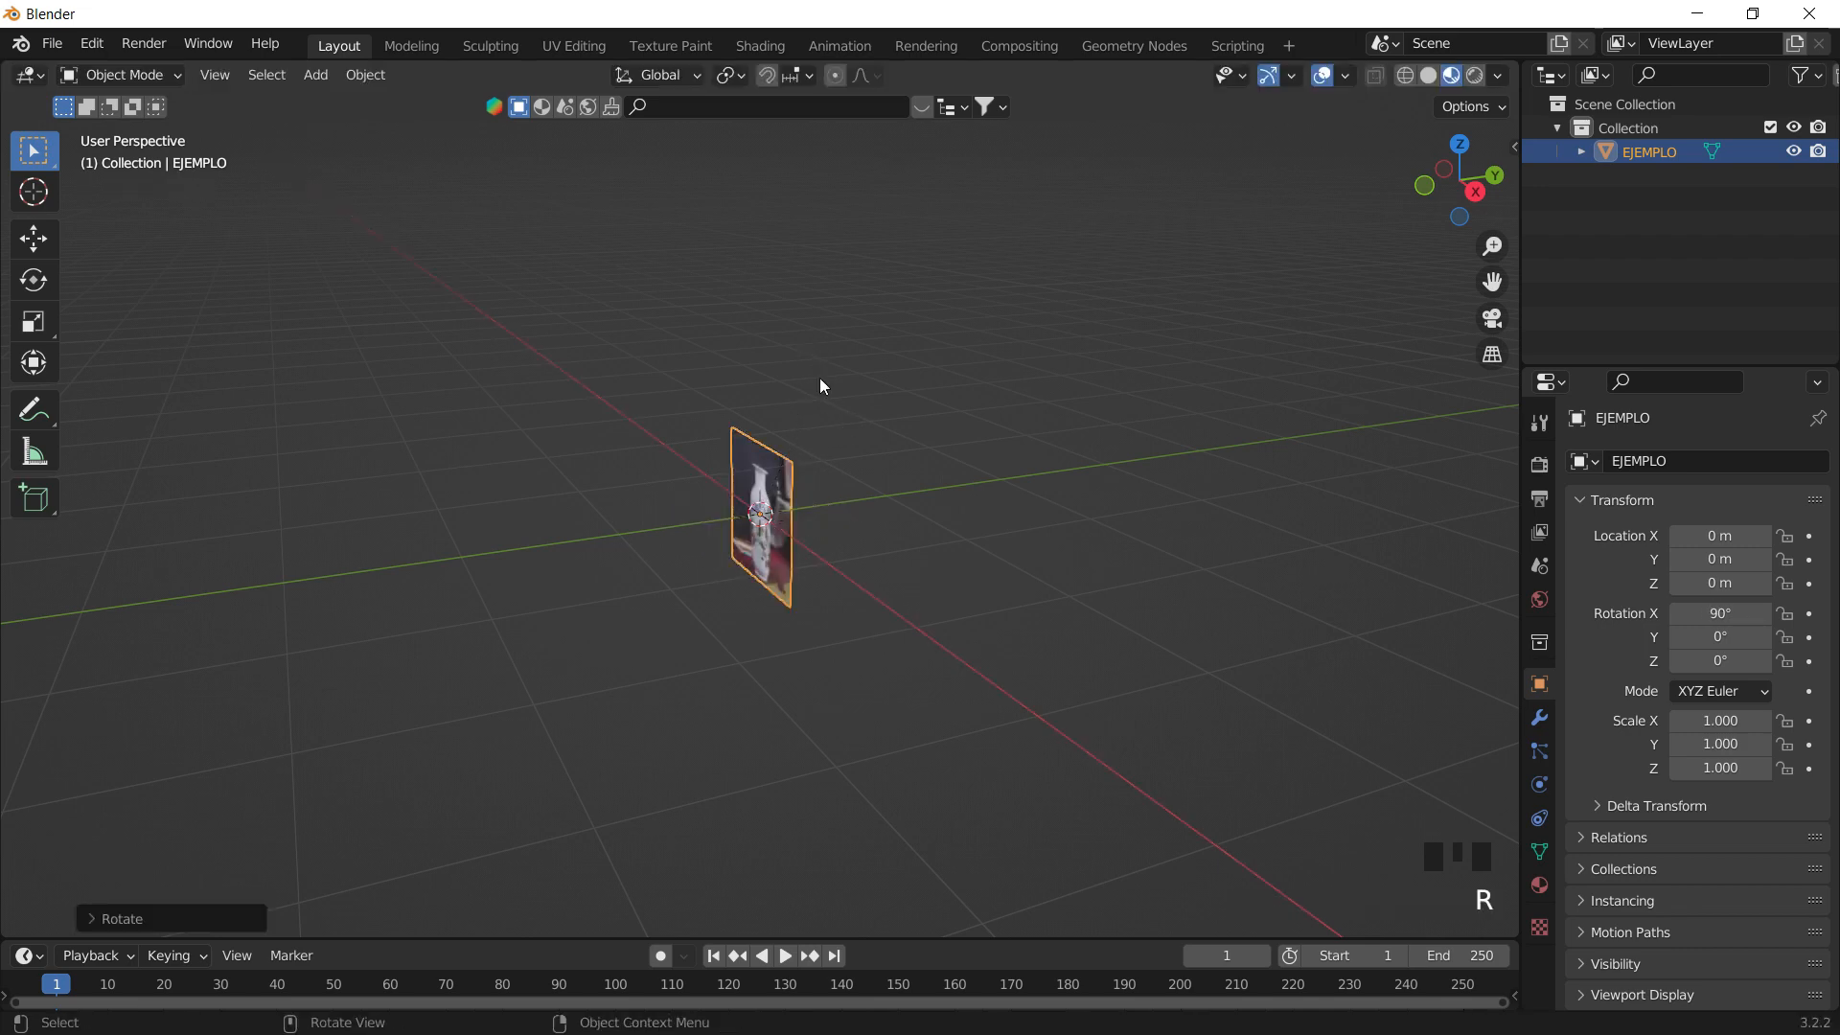
text(rz-90)
key(Return)
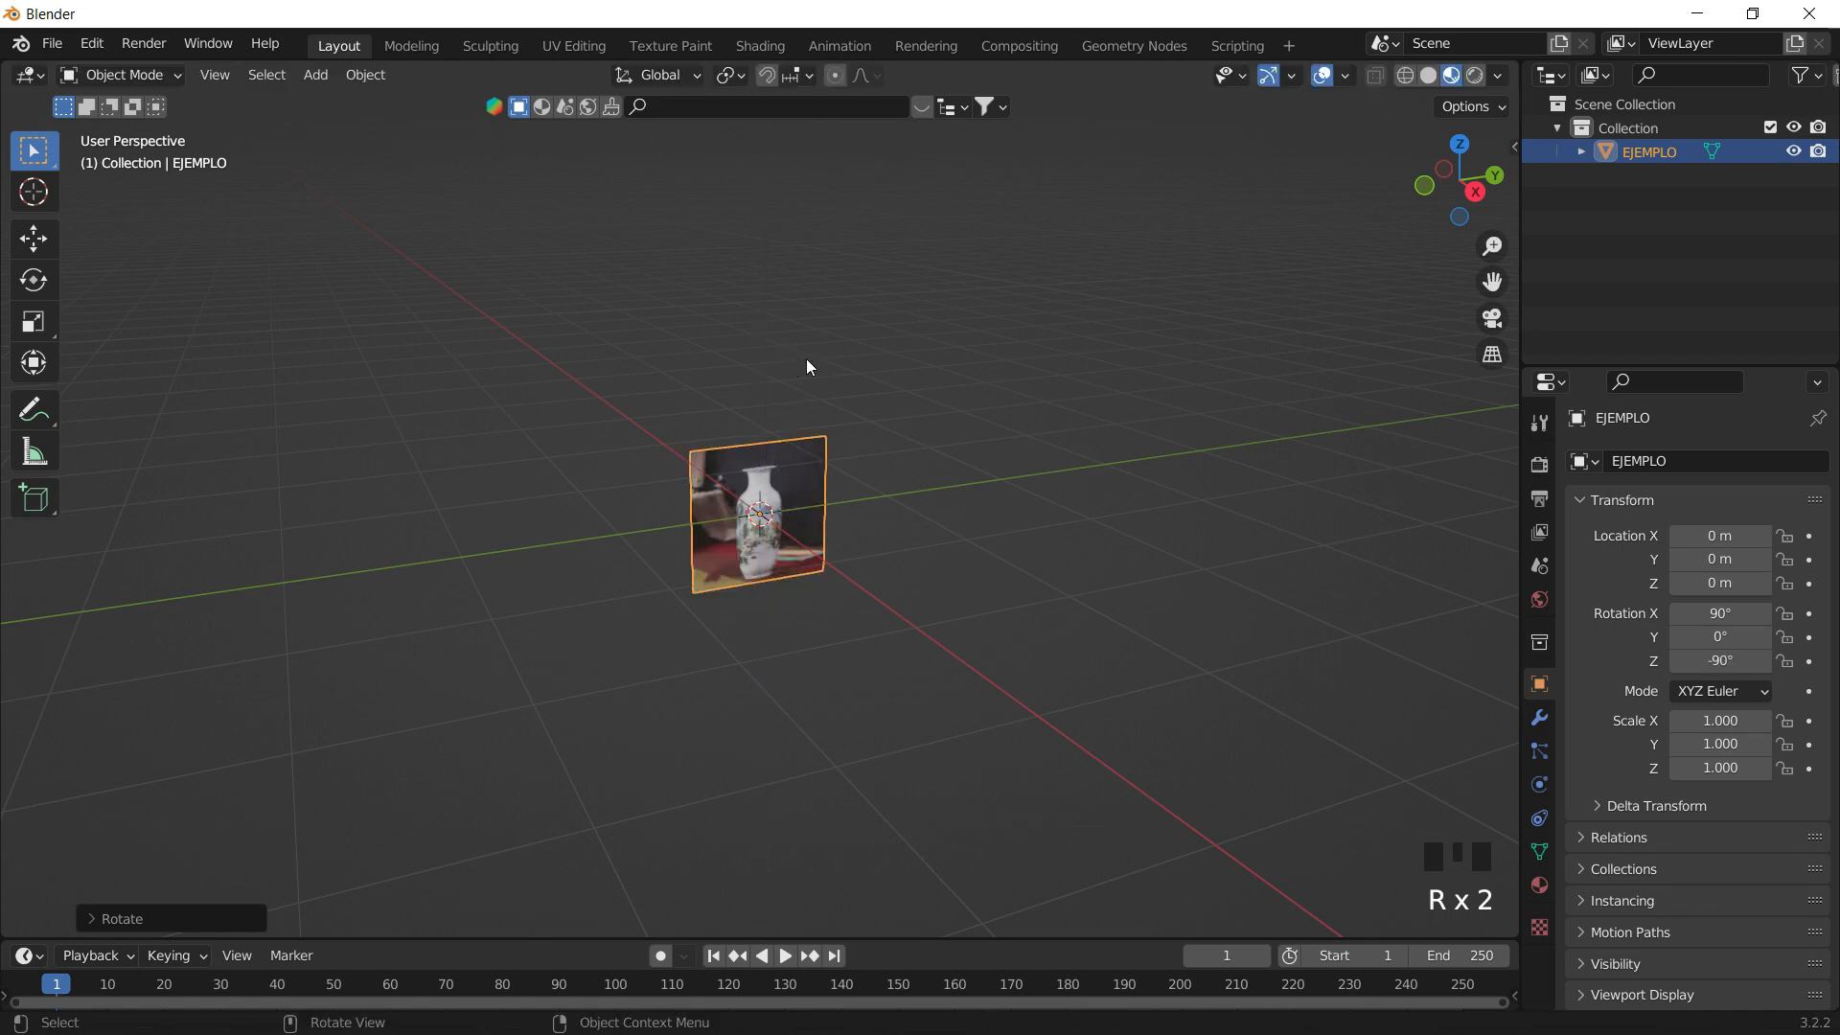
scroll(849, 383, up, 8)
scroll(849, 383, down, 6)
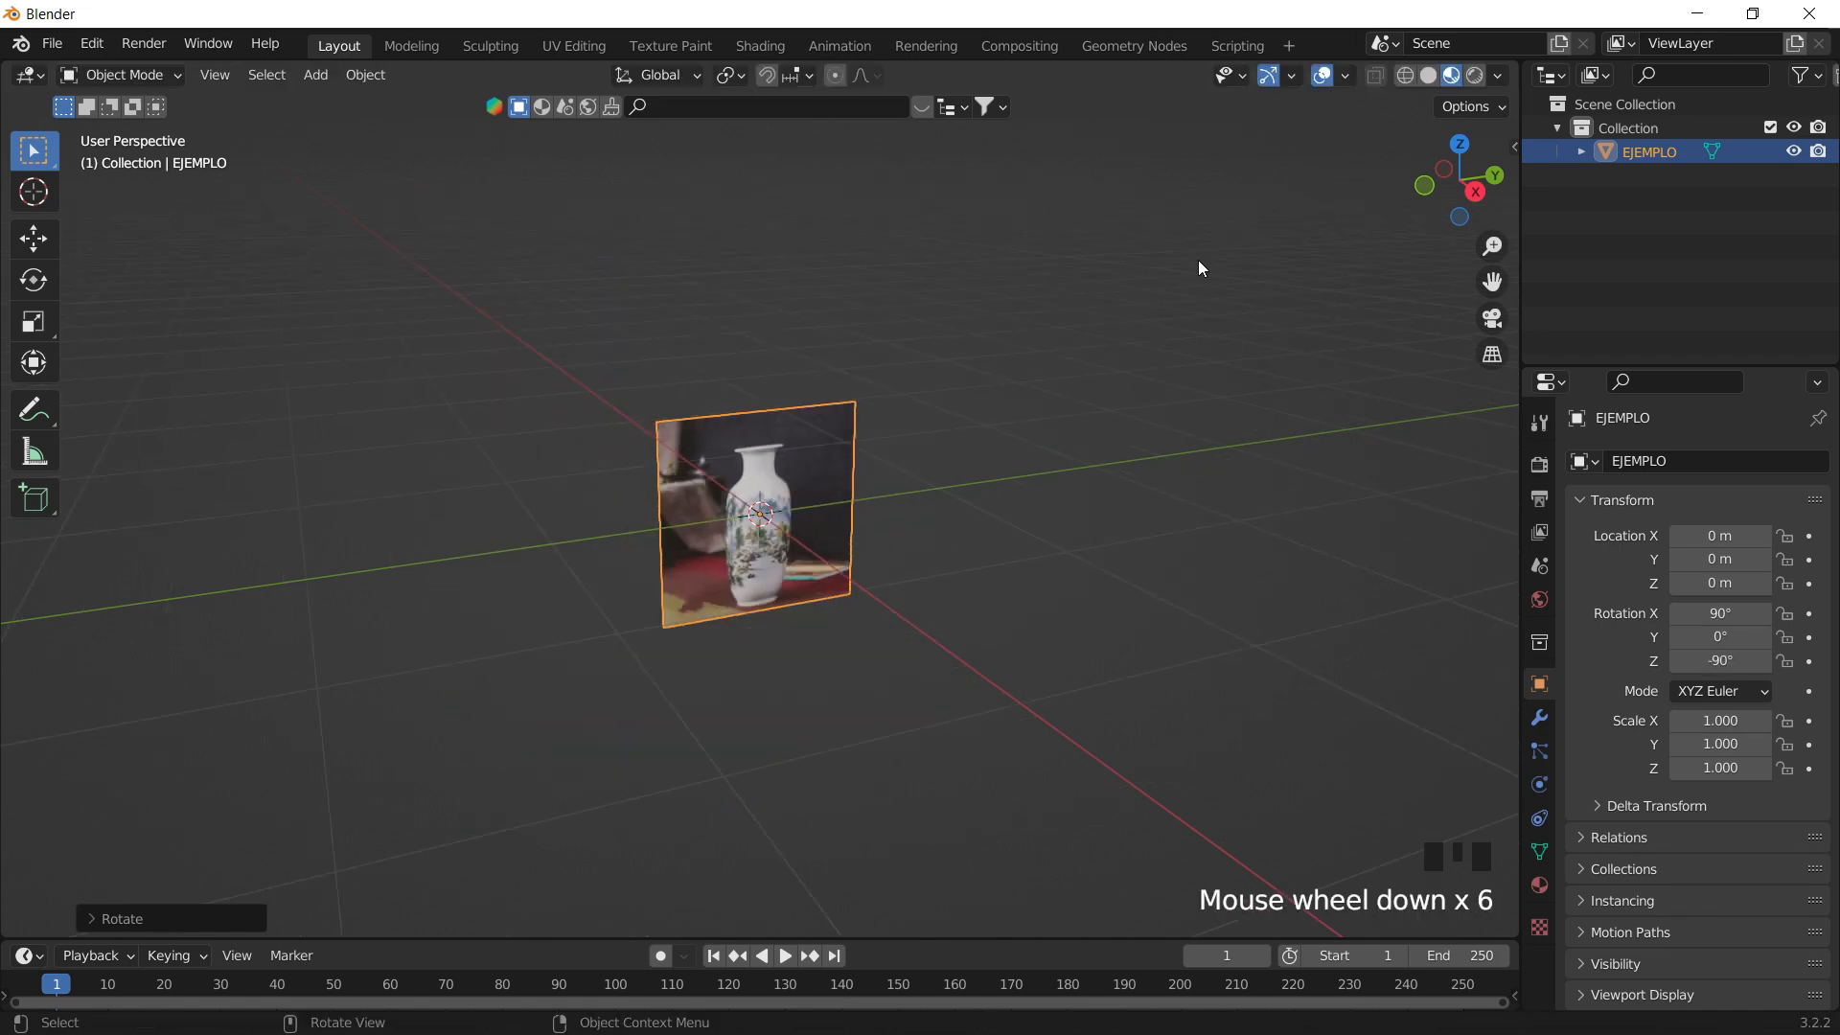
- Scale the image plane by a factor of 2 in the right orthographic view
click(1474, 192)
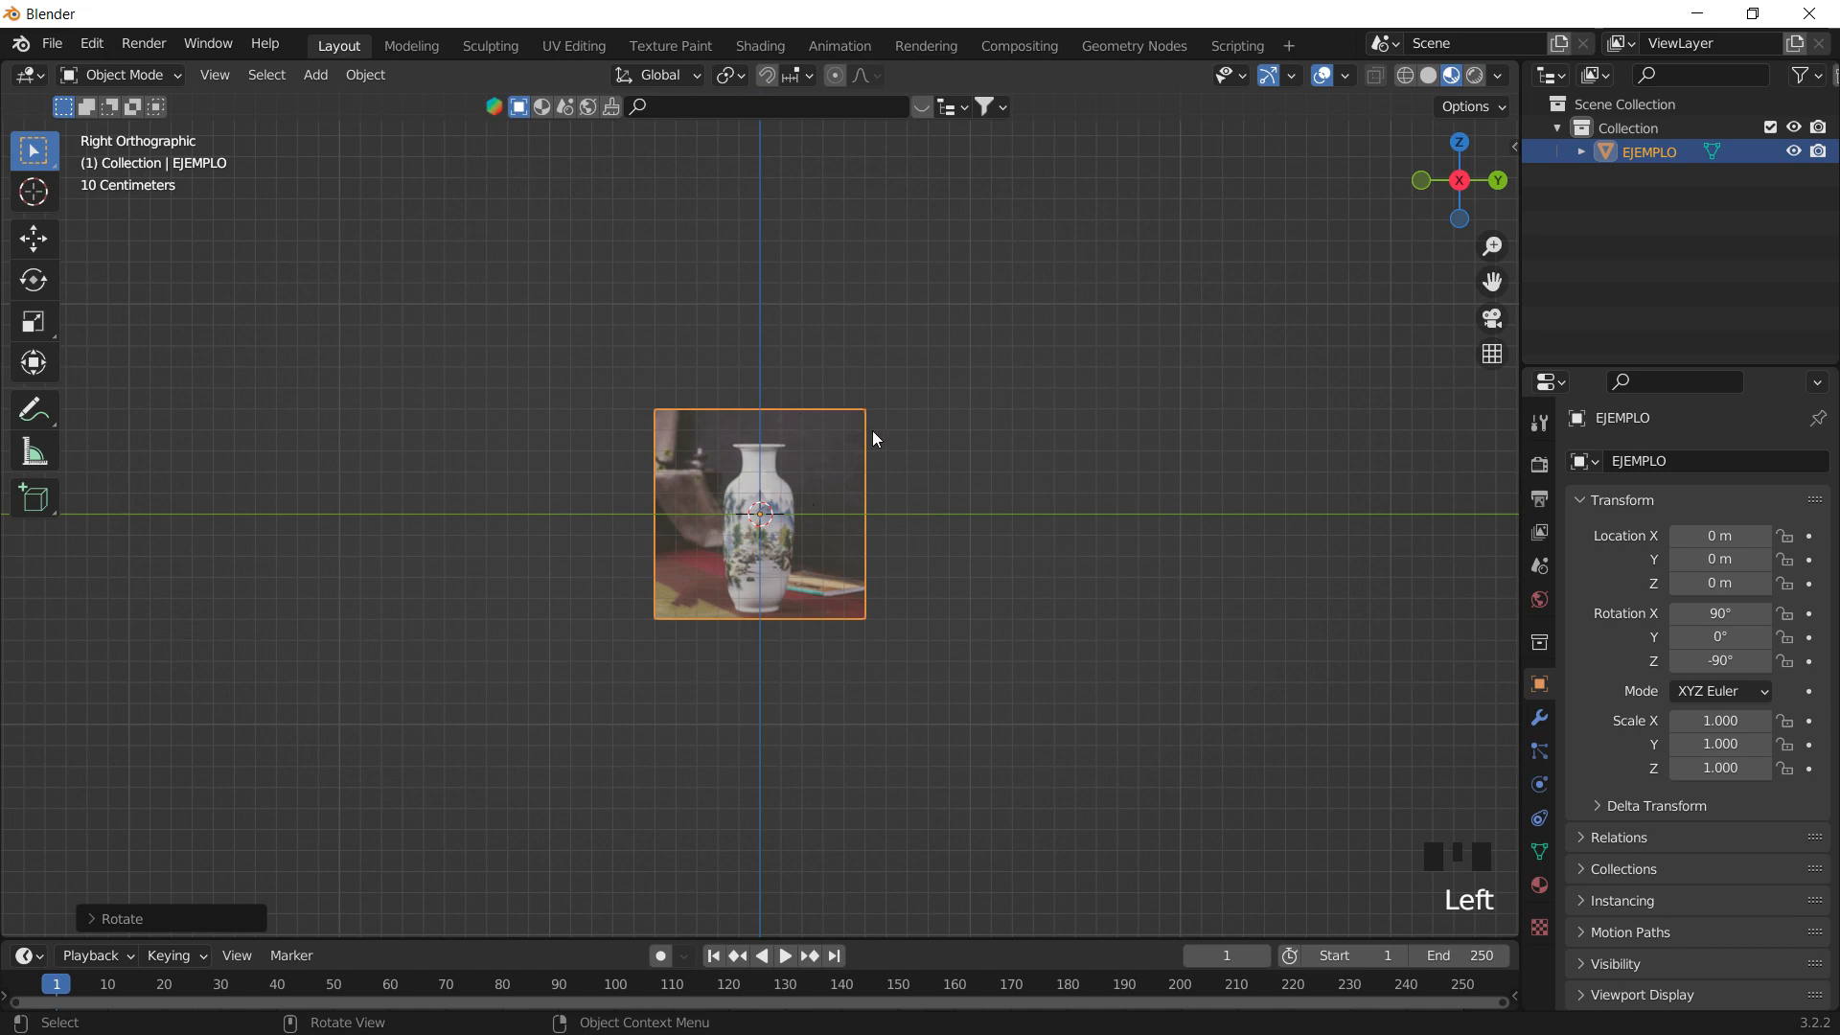
text(s)
text(2)
key(Return)
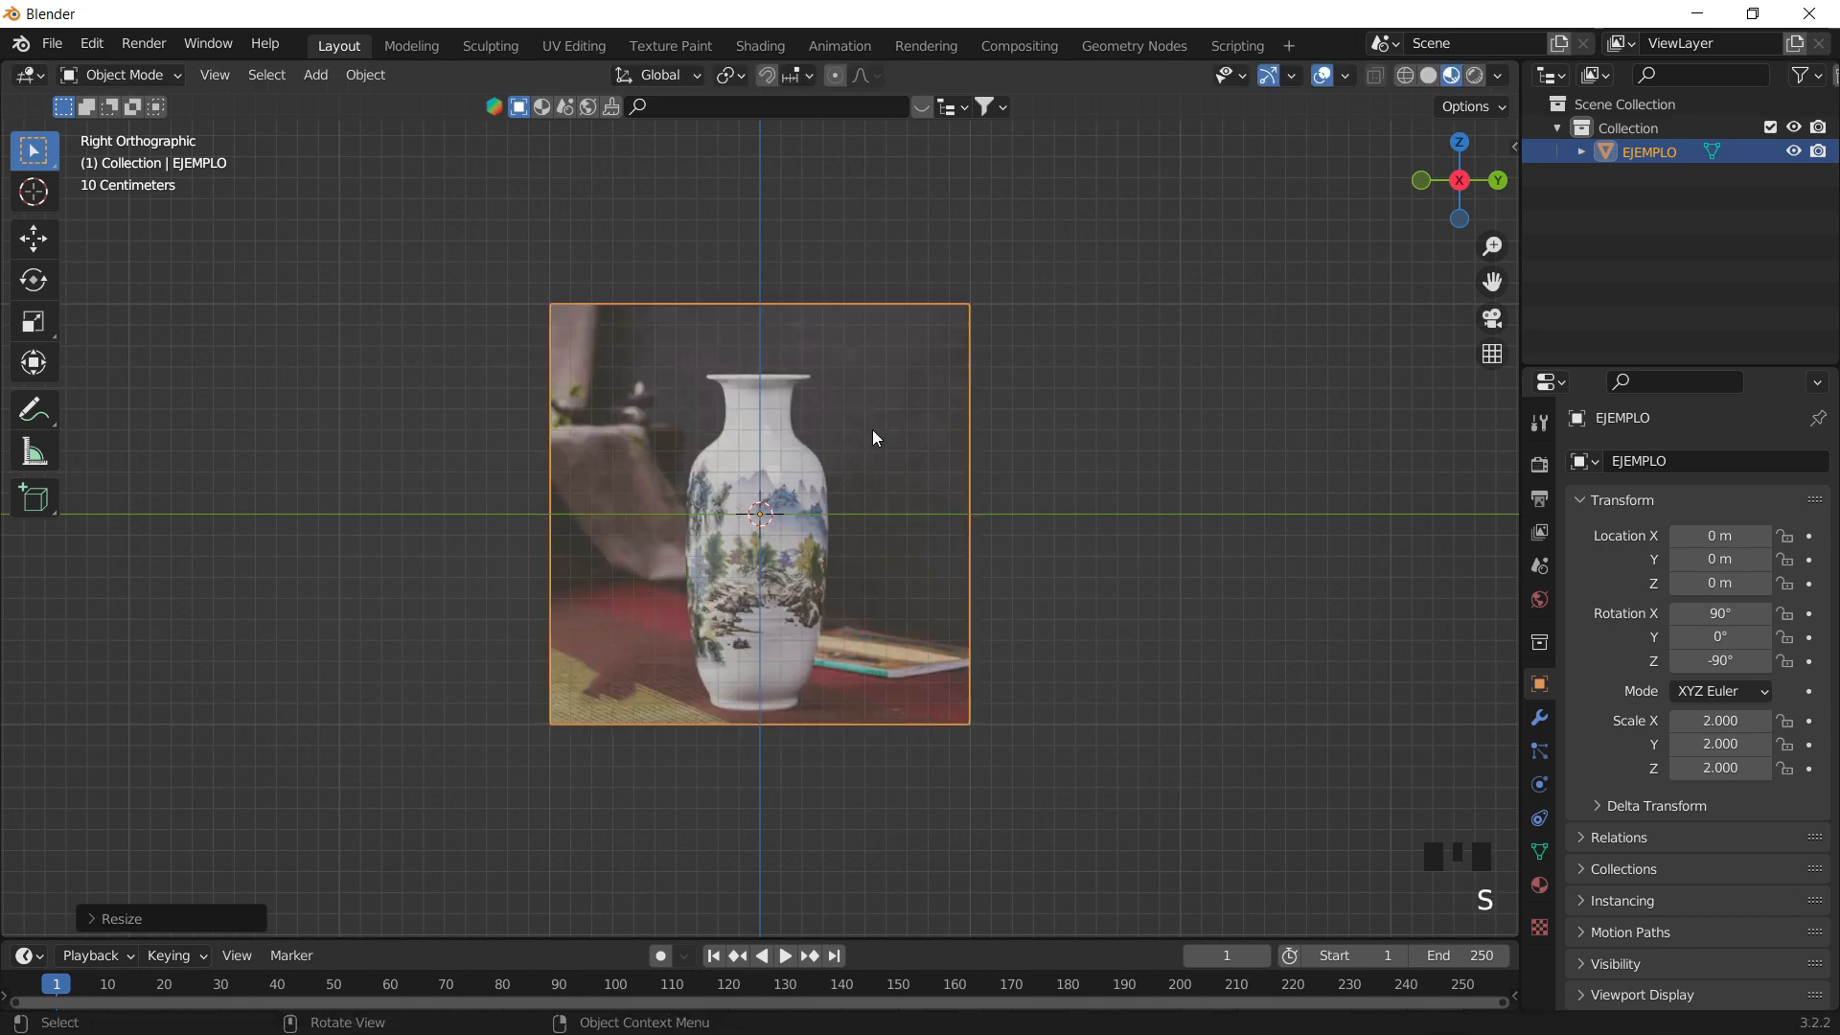
scroll(959, 429, up, 6)
scroll(974, 452, down, 3)
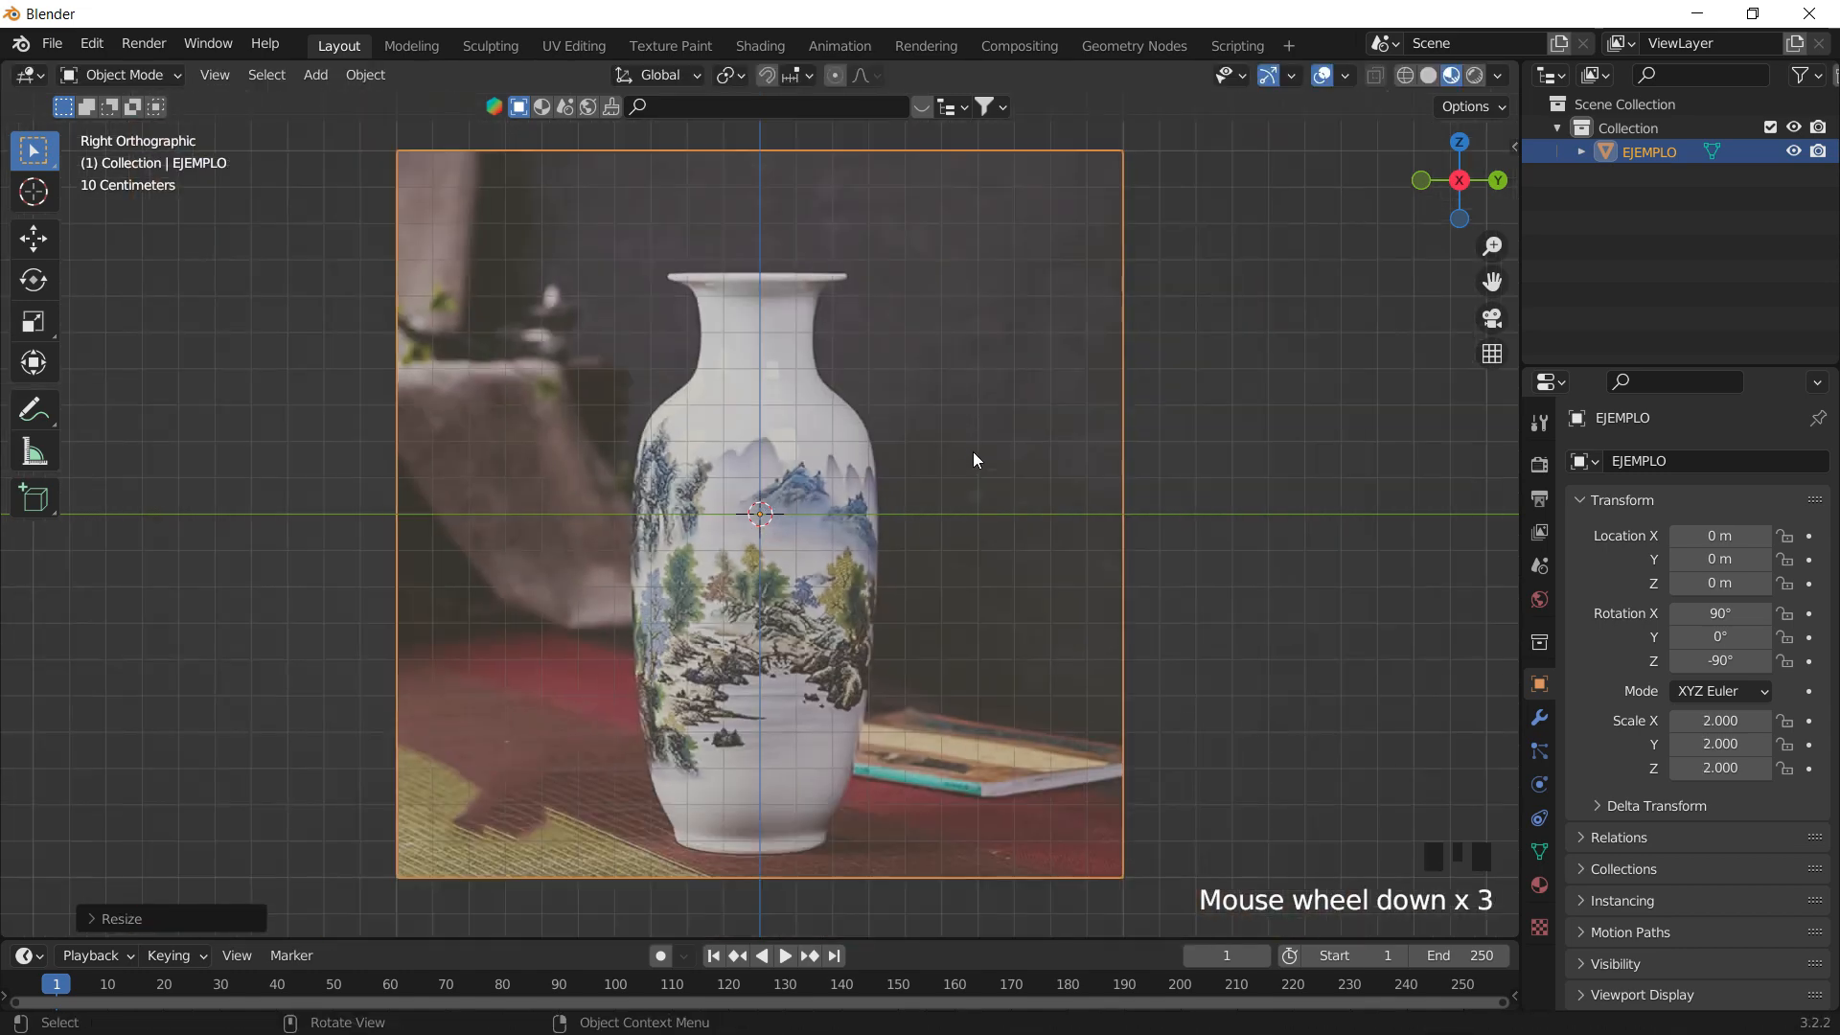
- Move the image plane up about 0.9 m along the global Z axis so the vase's base sits at the origin
shift+middle_drag(973, 452, 970, 434)
click(1209, 338)
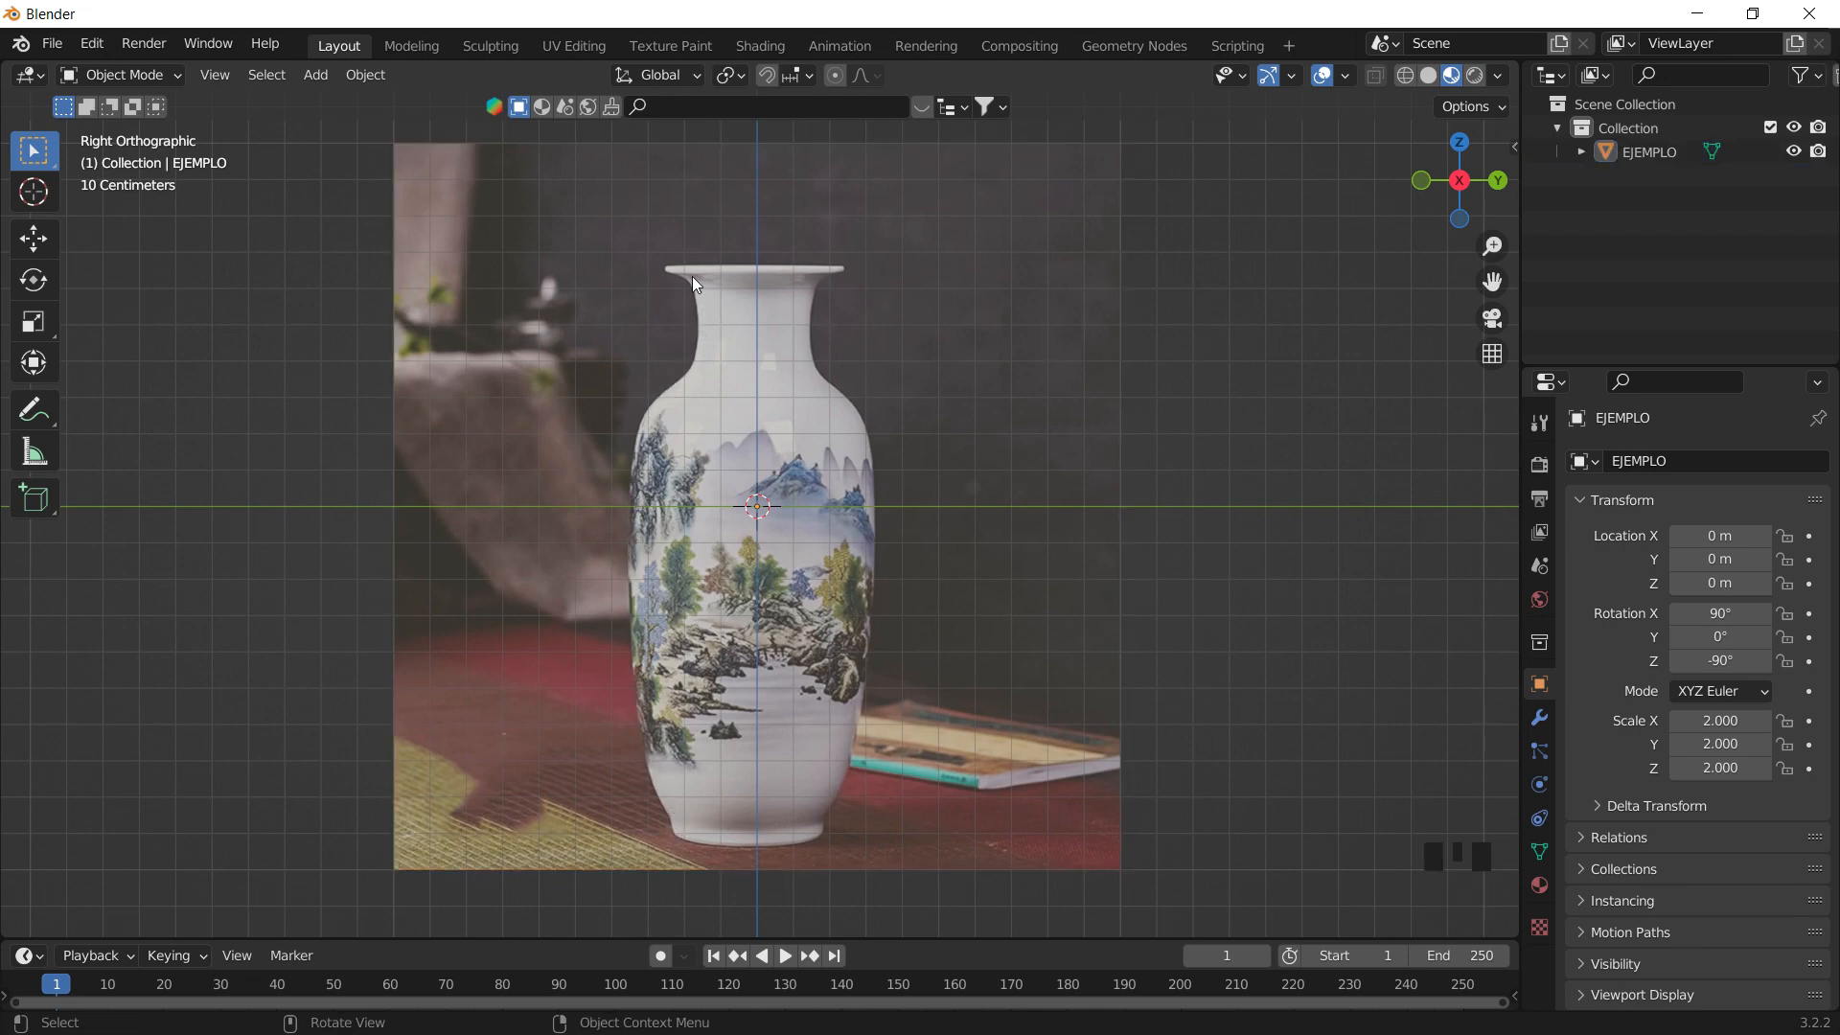
shift+middle_drag(885, 433, 903, 537)
click(935, 852)
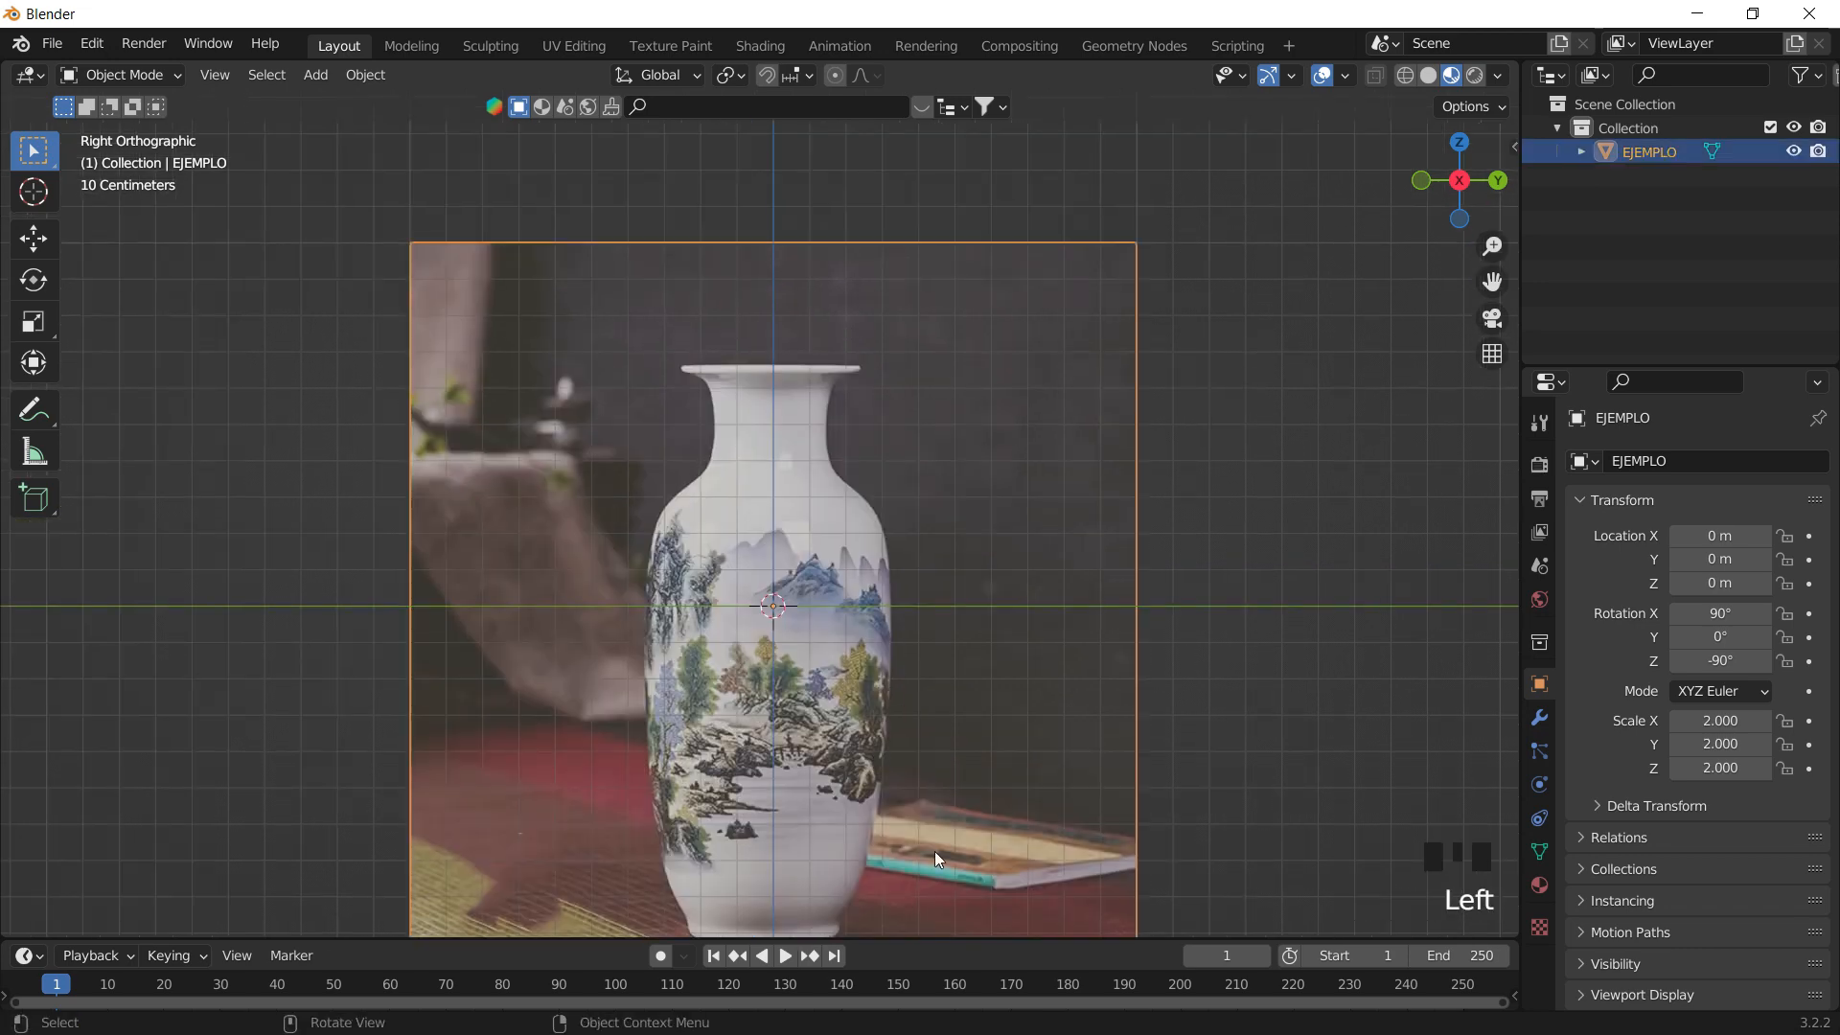
key(g)
key(z)
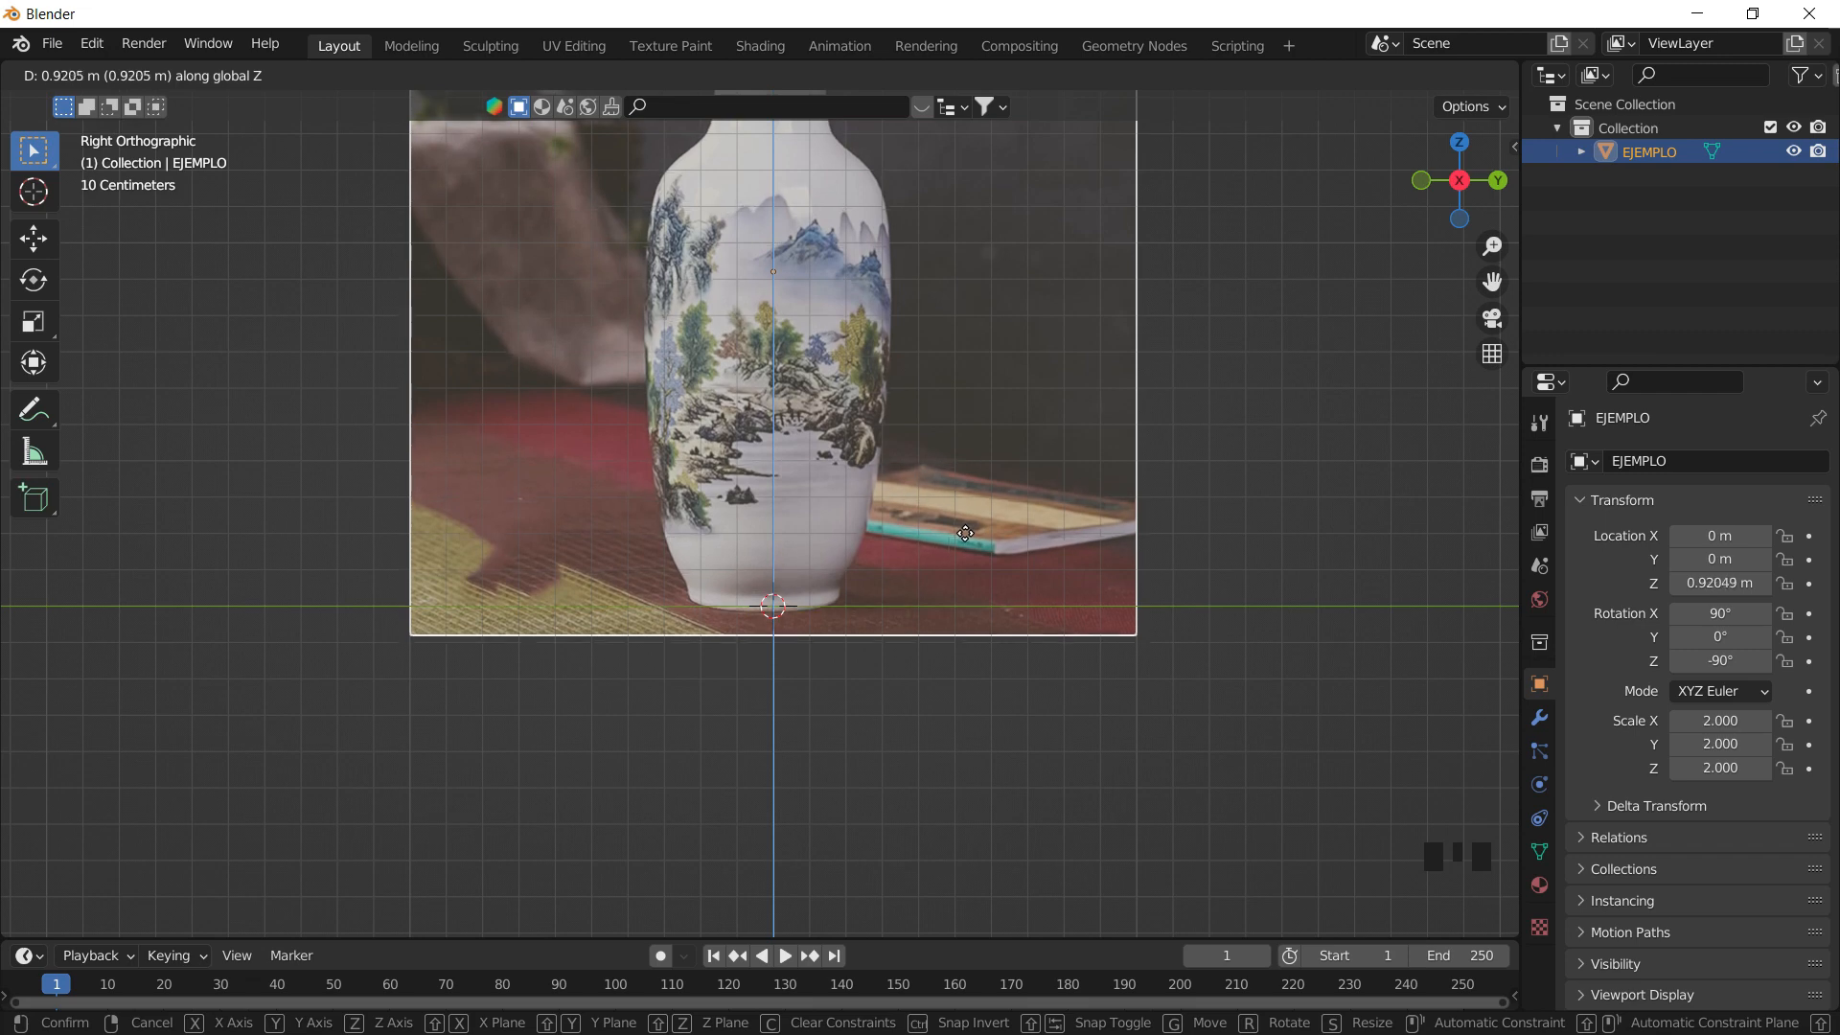
click(959, 539)
- Shift the image plane about 0.01 m along the global Y axis to centre the vase on the vertical axis
key(g)
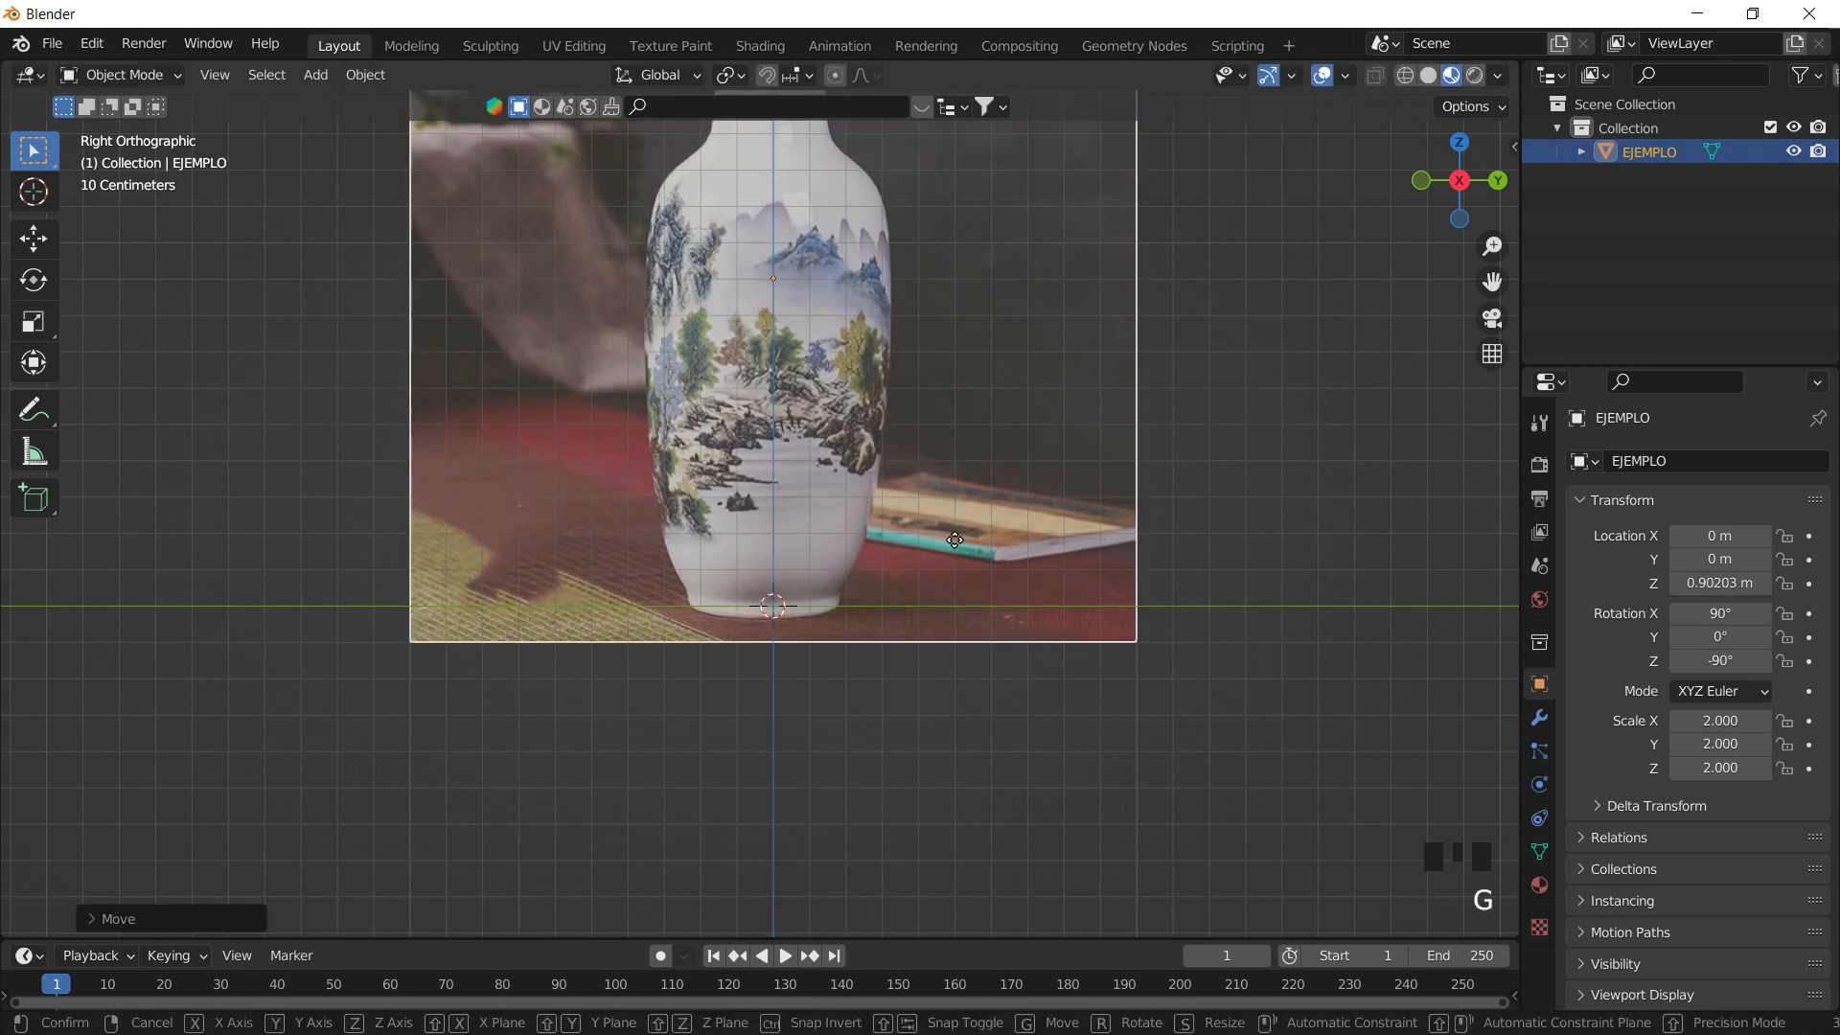
key(y)
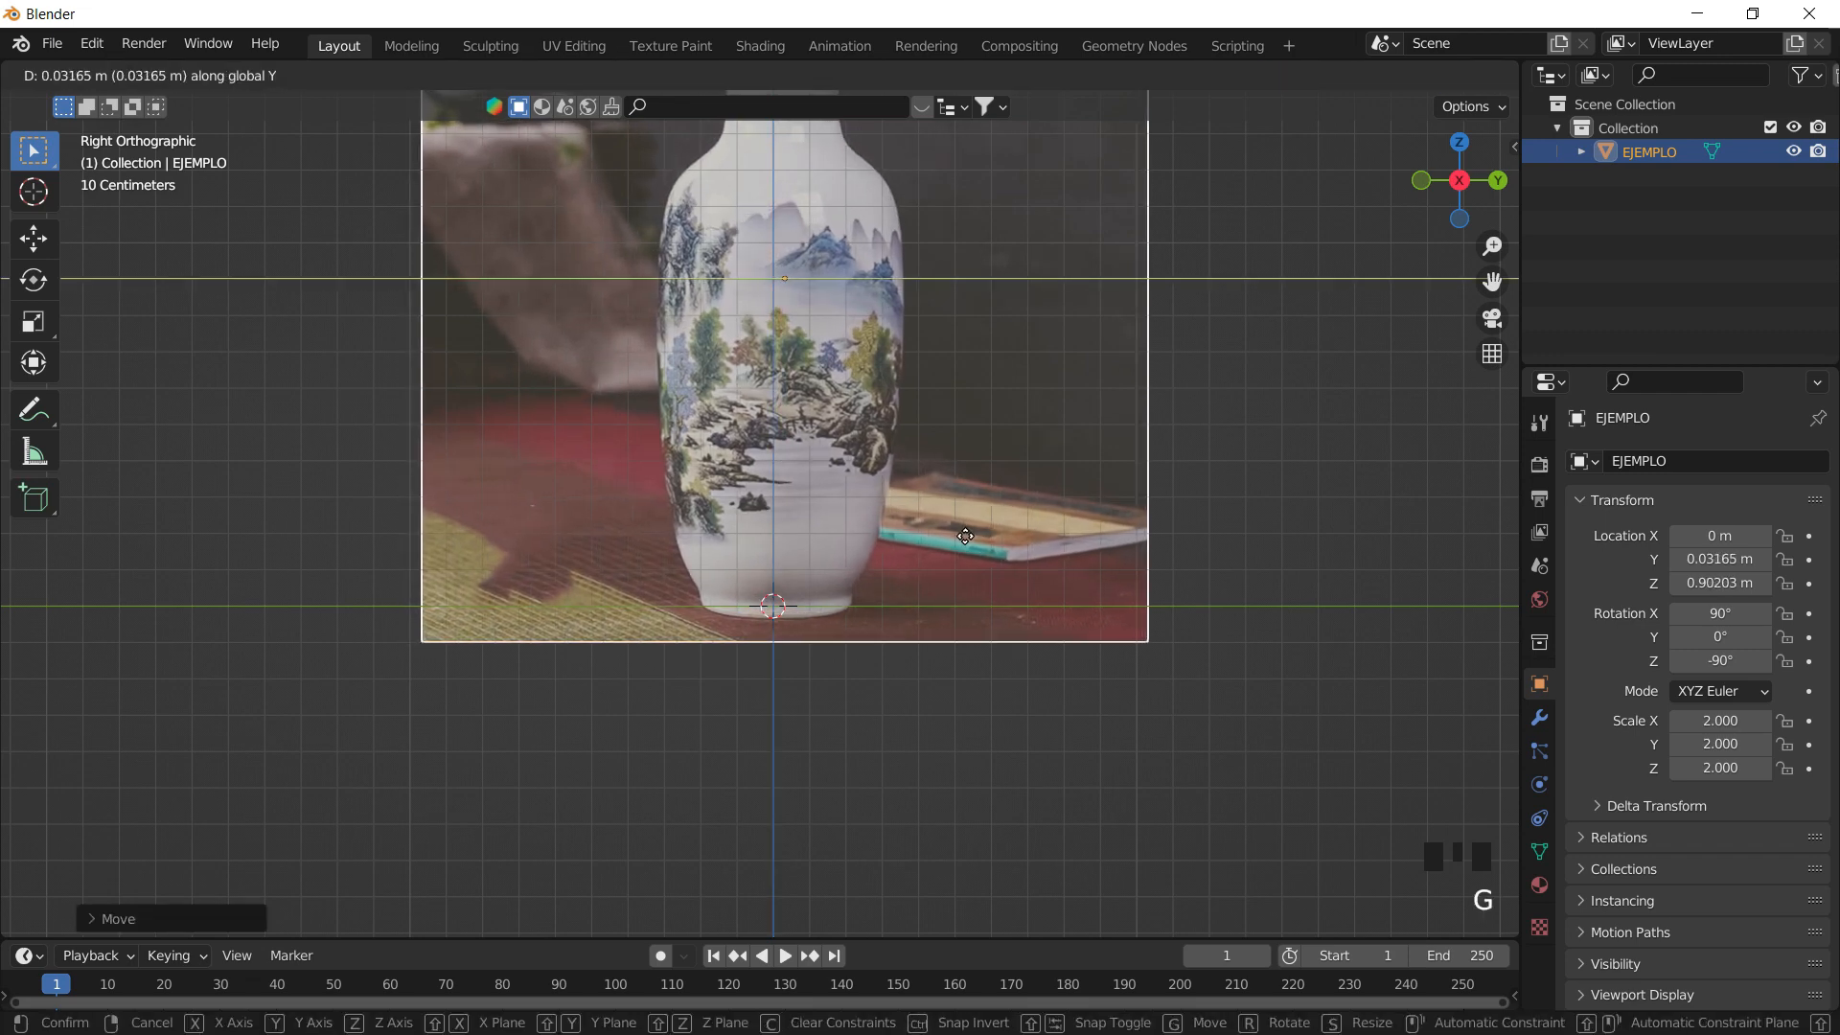
click(952, 534)
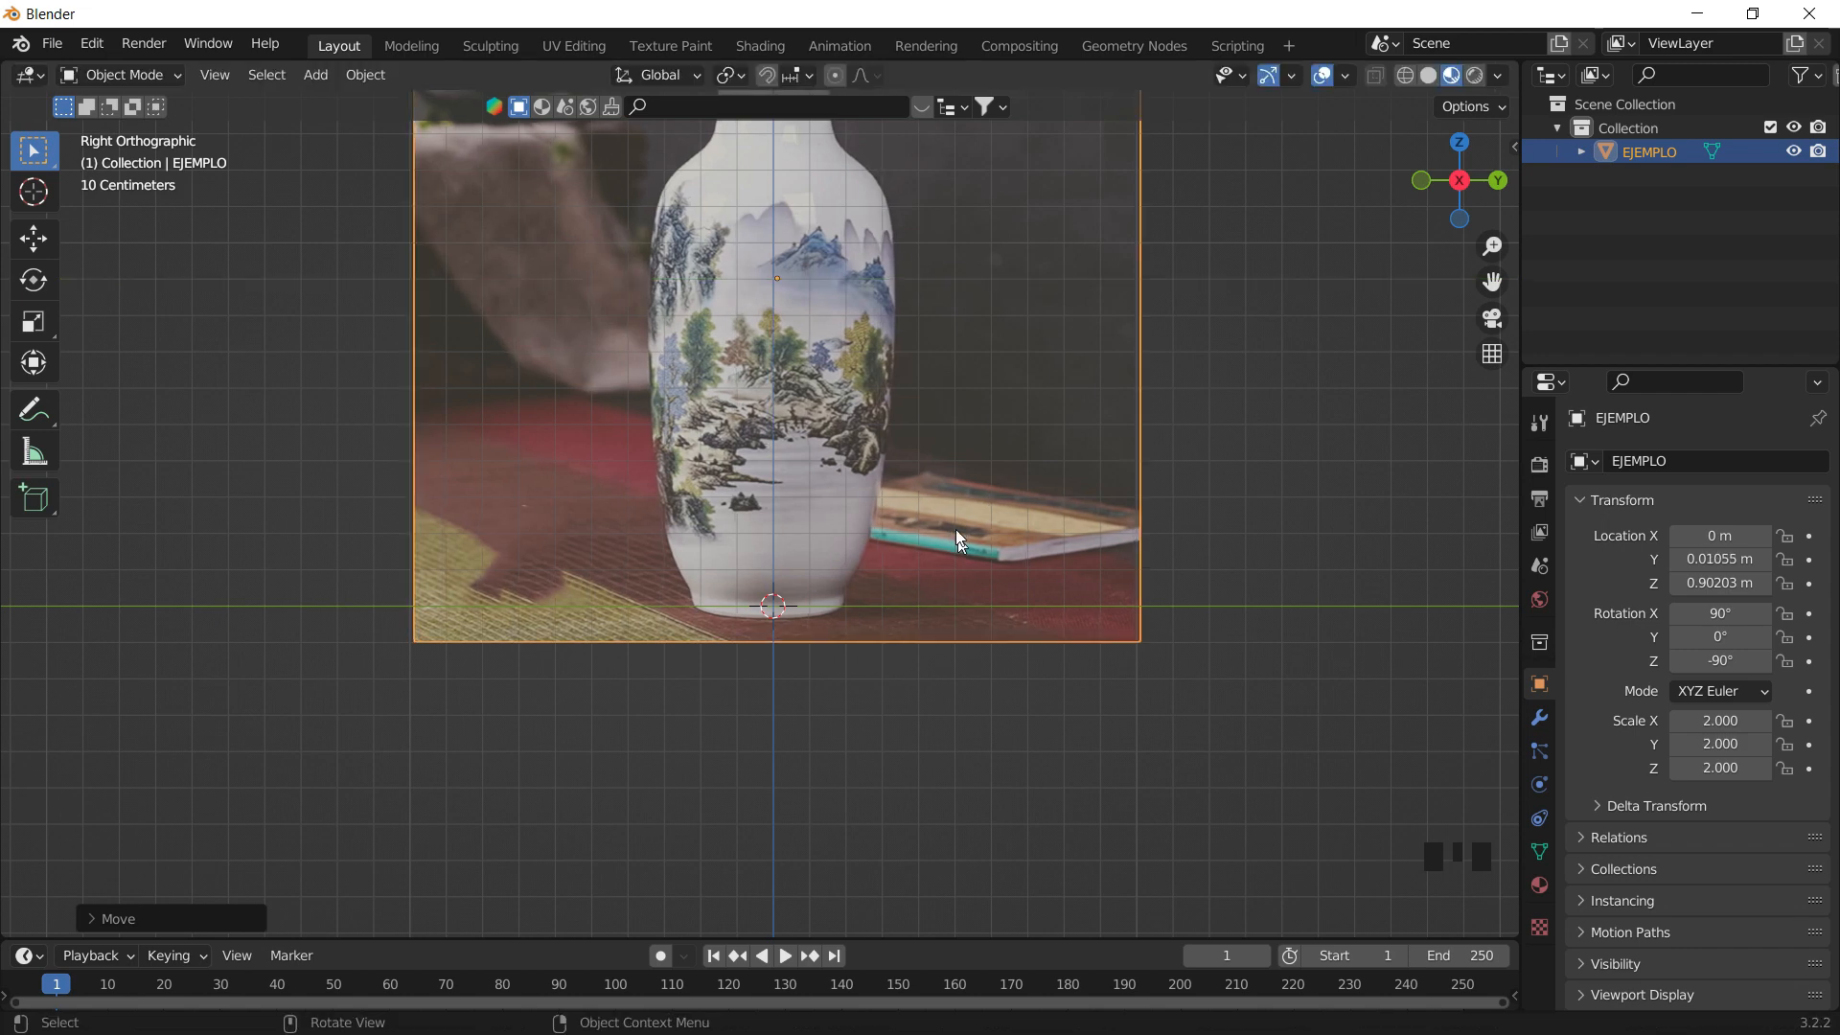
- Show the Selectable restriction toggle in the Outliner and disable selection for the EJEMPLO image plane
shift+middle_drag(953, 533, 873, 683)
click(1078, 359)
click(1006, 176)
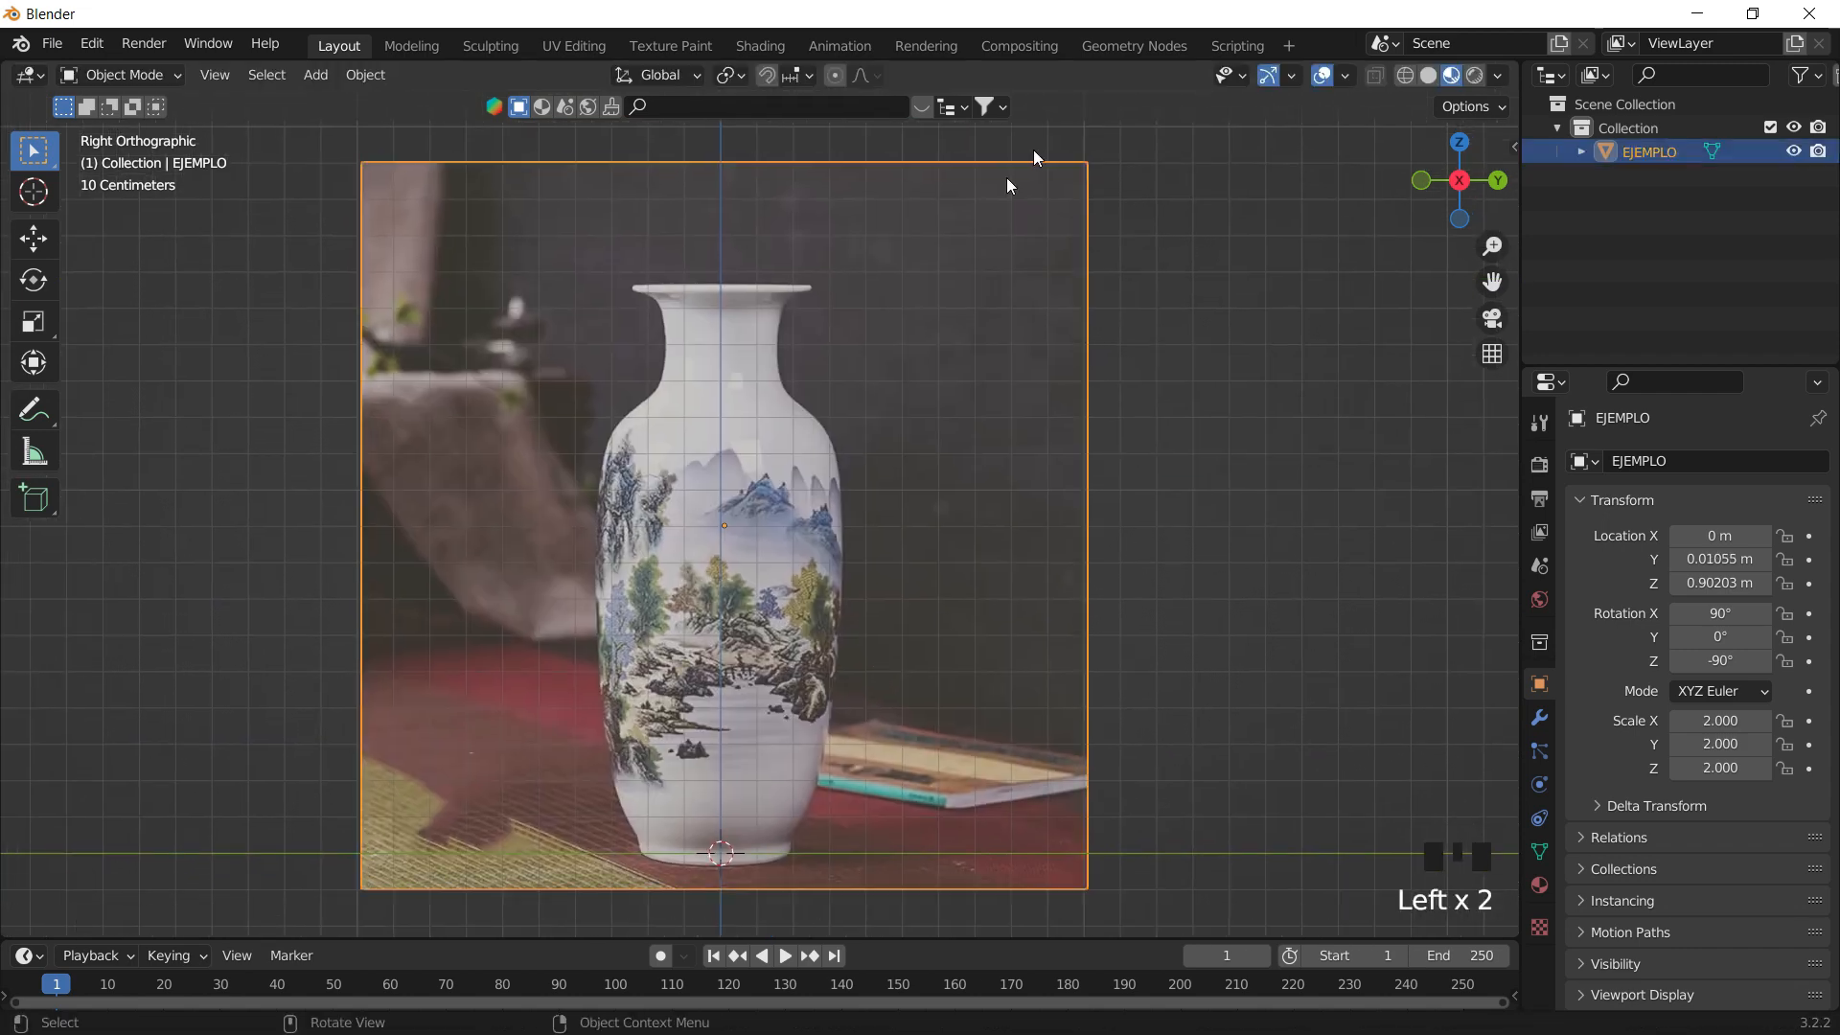
click(1806, 75)
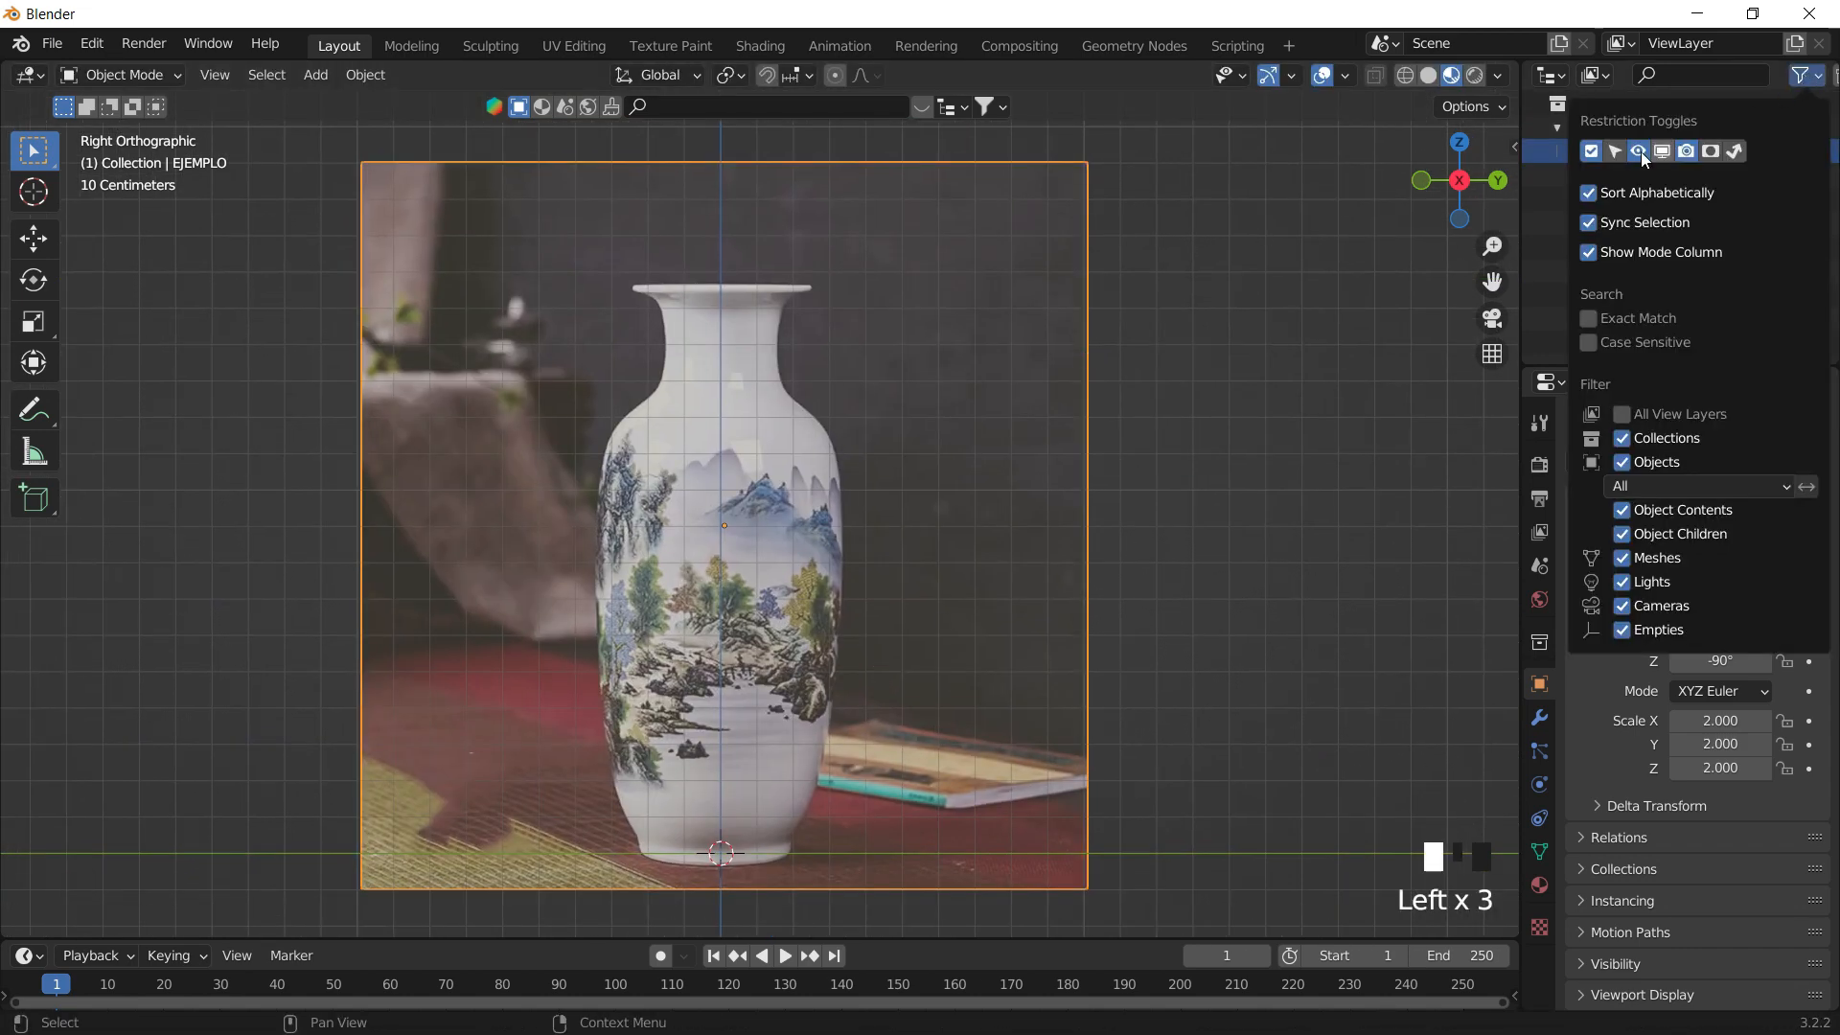
click(1617, 152)
click(1771, 152)
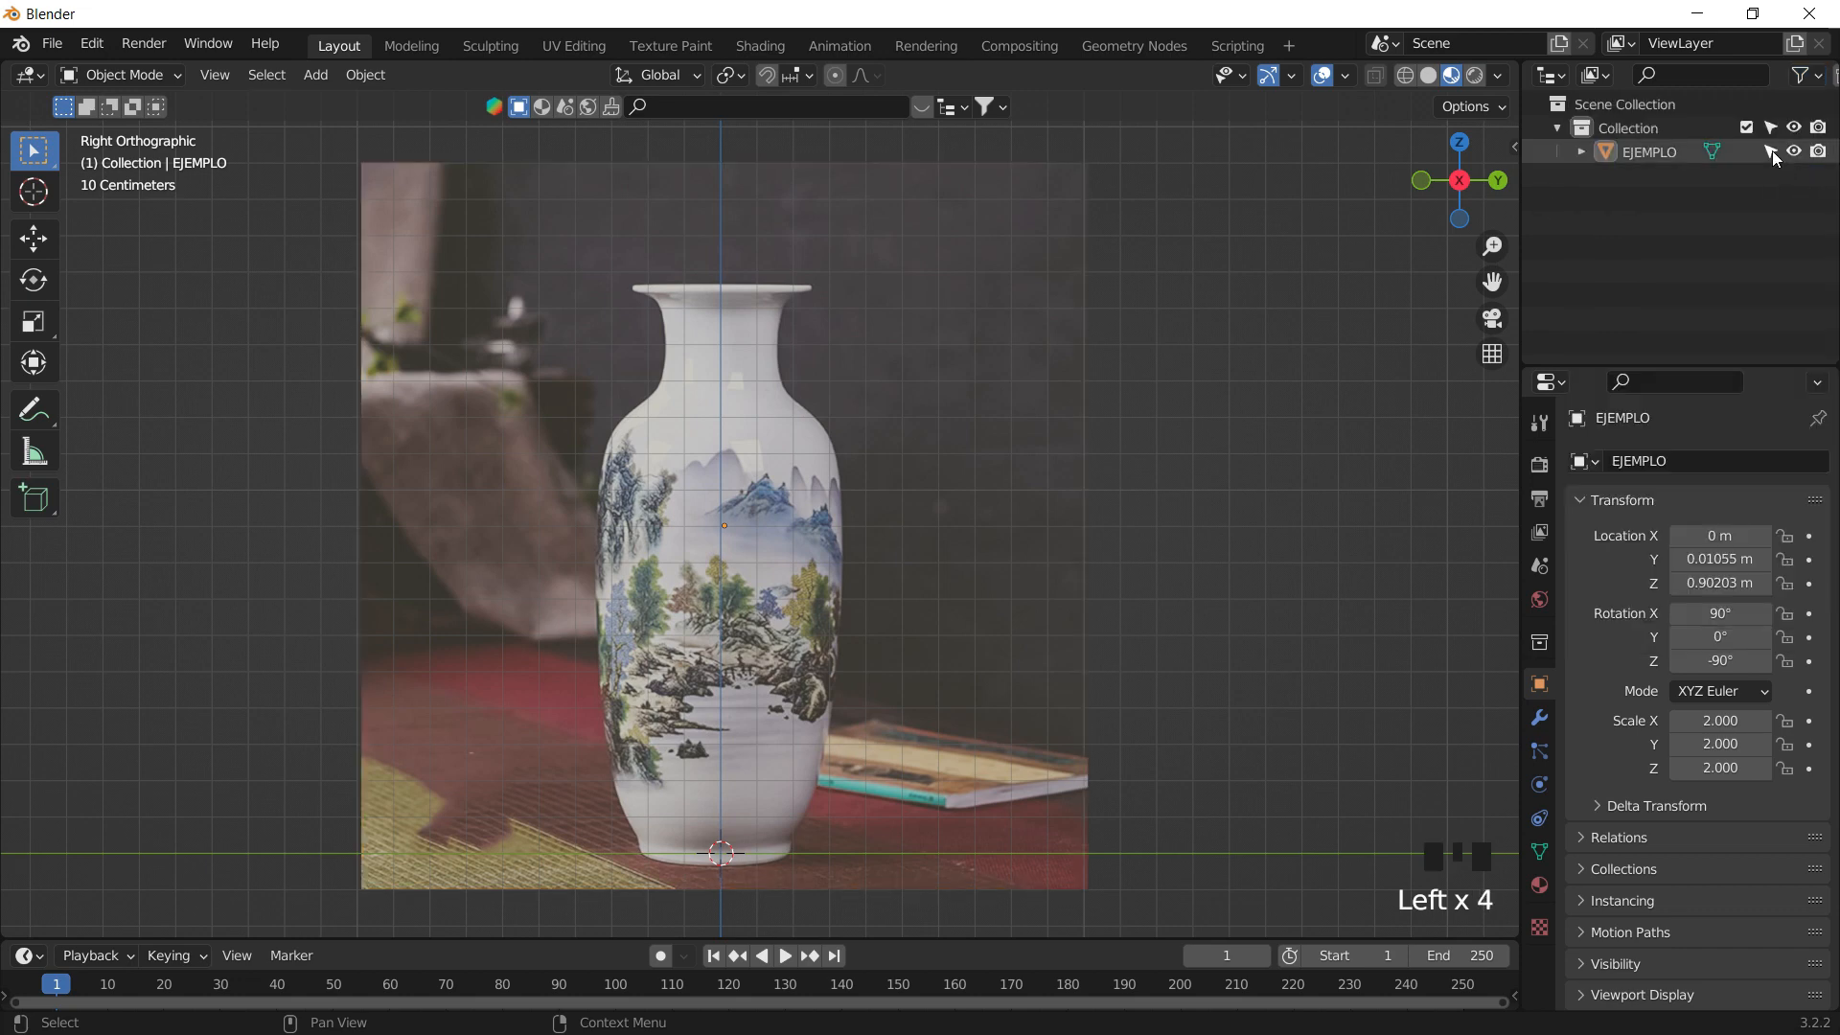
click(1767, 151)
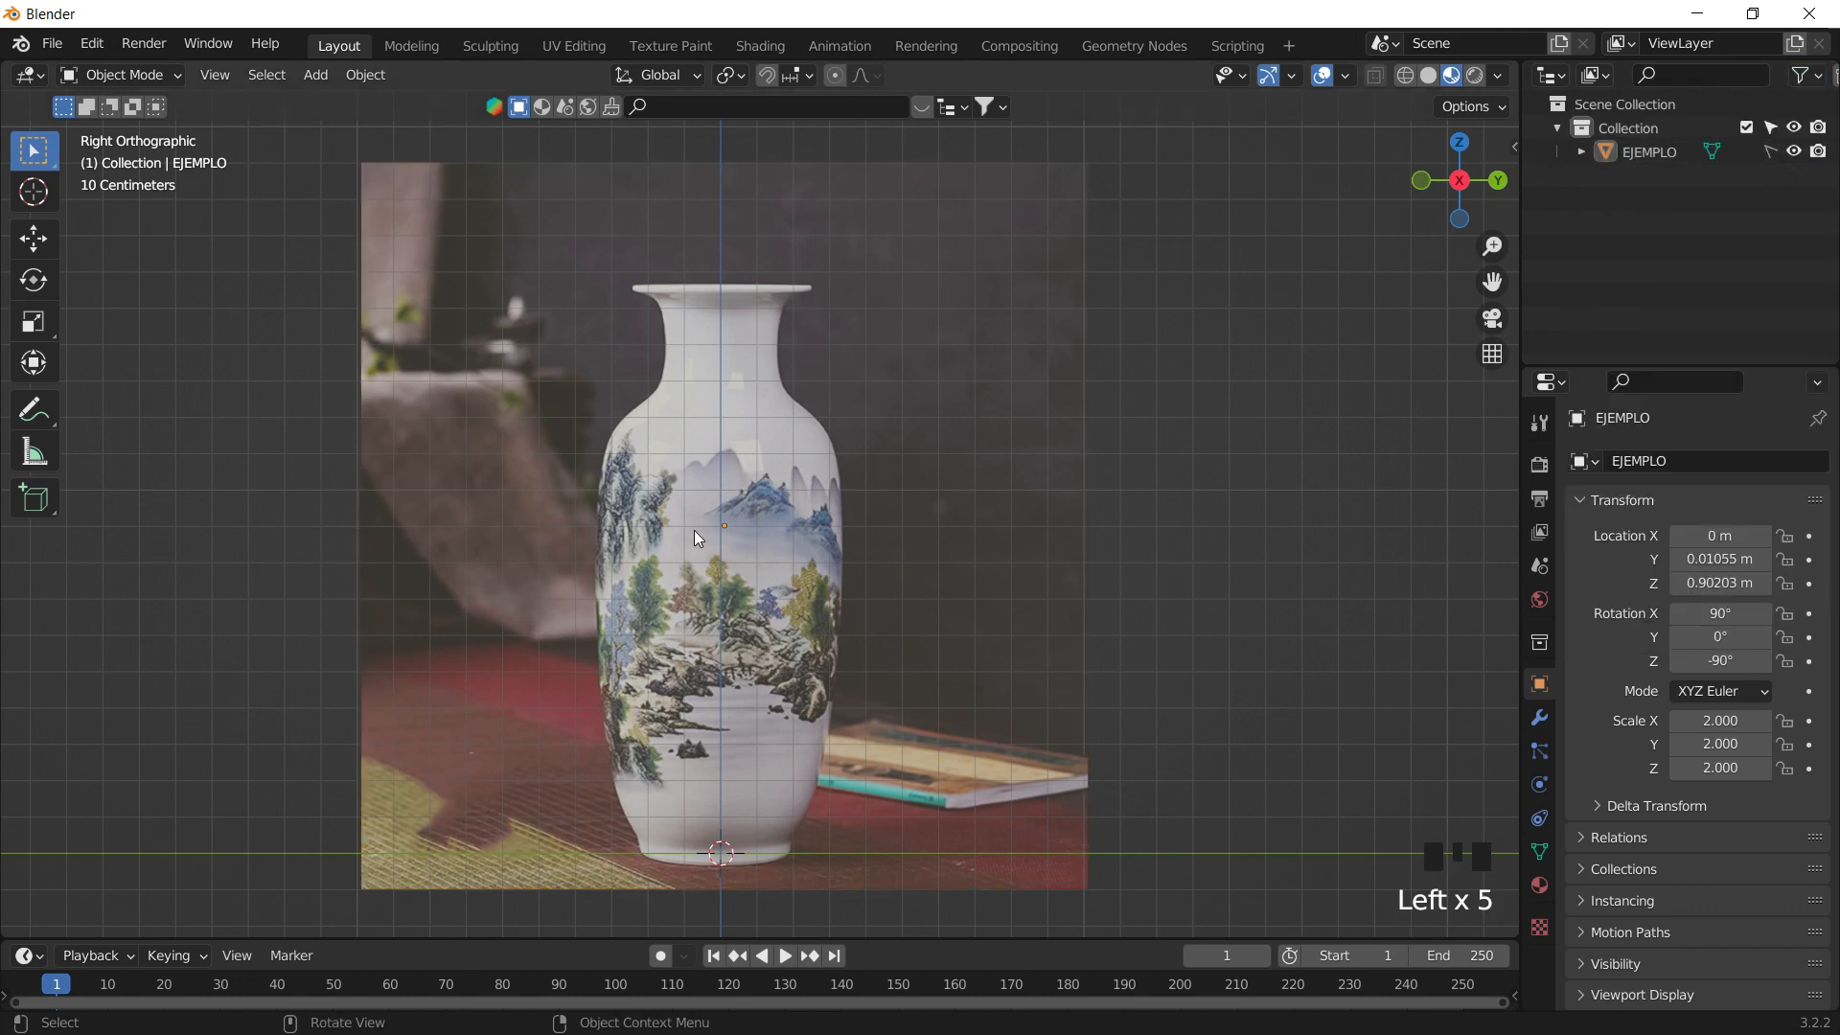
- Test in the viewport whether the EJEMPLO image plane can still be selected
click(986, 408)
click(832, 386)
click(671, 412)
drag(402, 433, 630, 572)
drag(551, 273, 709, 413)
drag(466, 325, 953, 623)
click(781, 301)
- Add a mesh circle at the origin, at the foot of the reference image
middle_drag(610, 542, 1158, 389)
middle_drag(924, 446, 935, 379)
click(1485, 195)
click(908, 489)
shift+middle_drag(997, 556, 1072, 518)
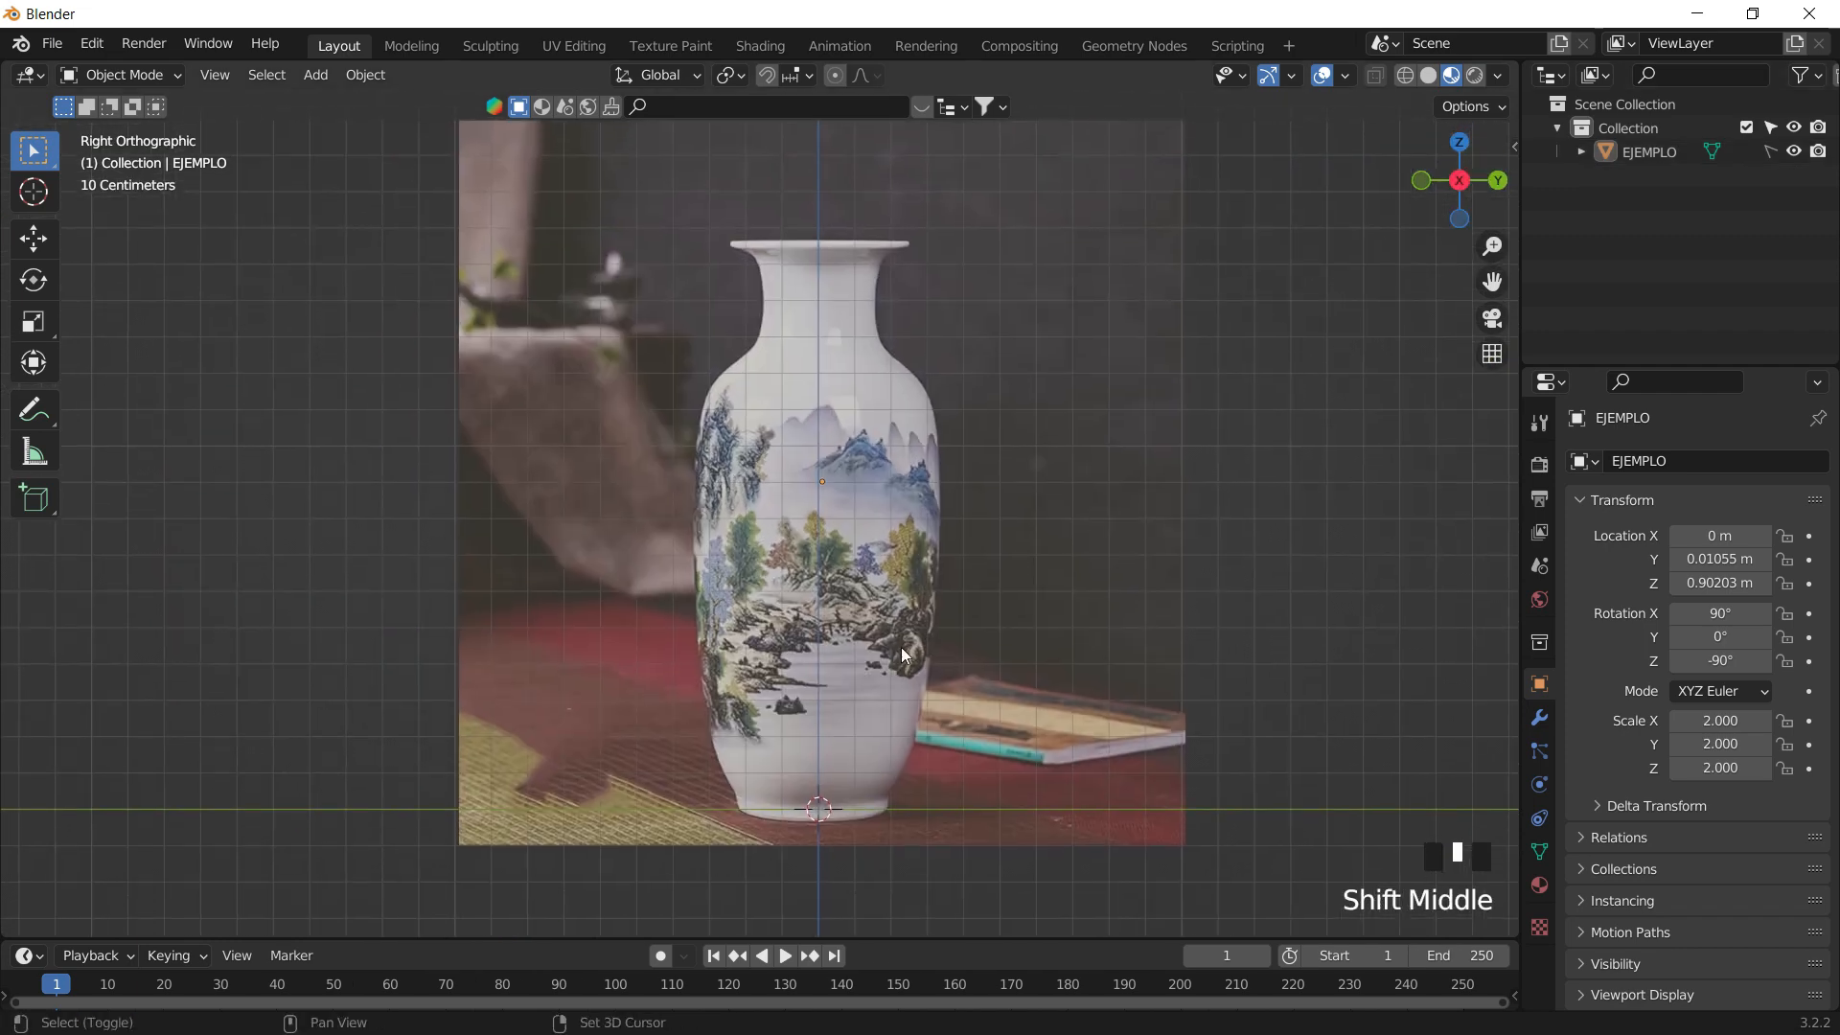
middle_drag(906, 656, 913, 613)
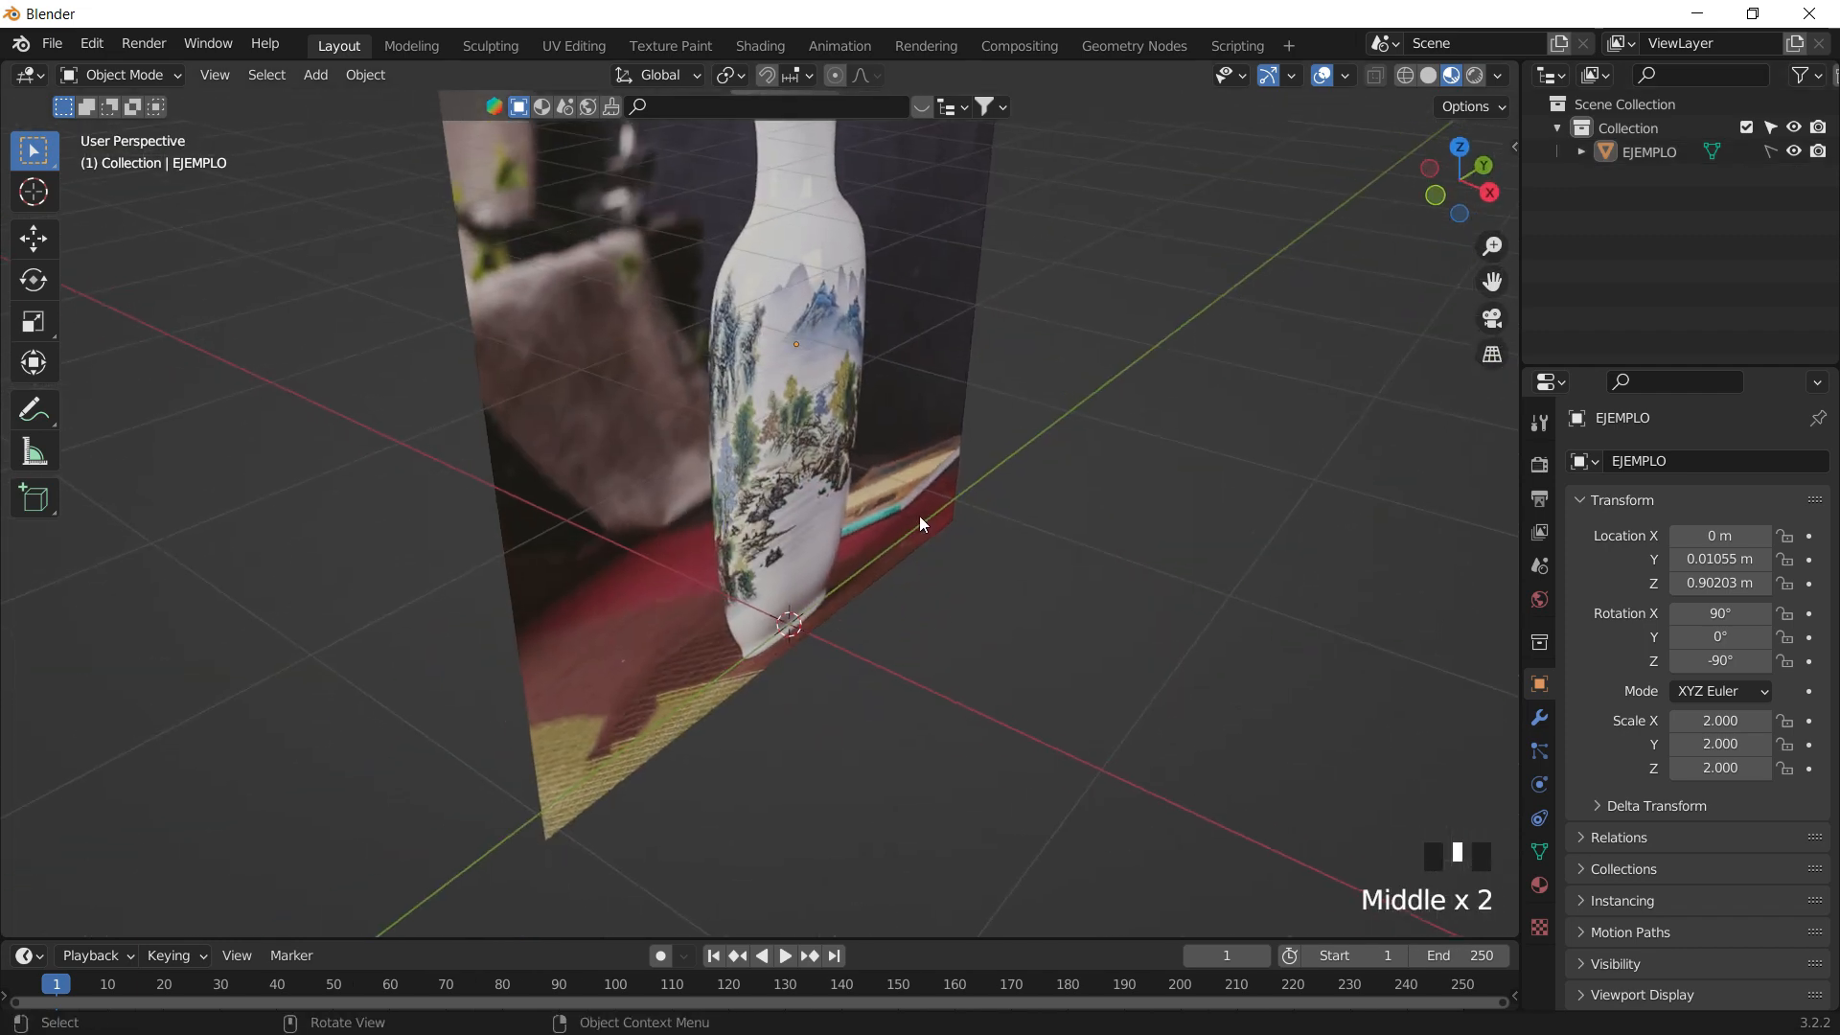
key(shift+a)
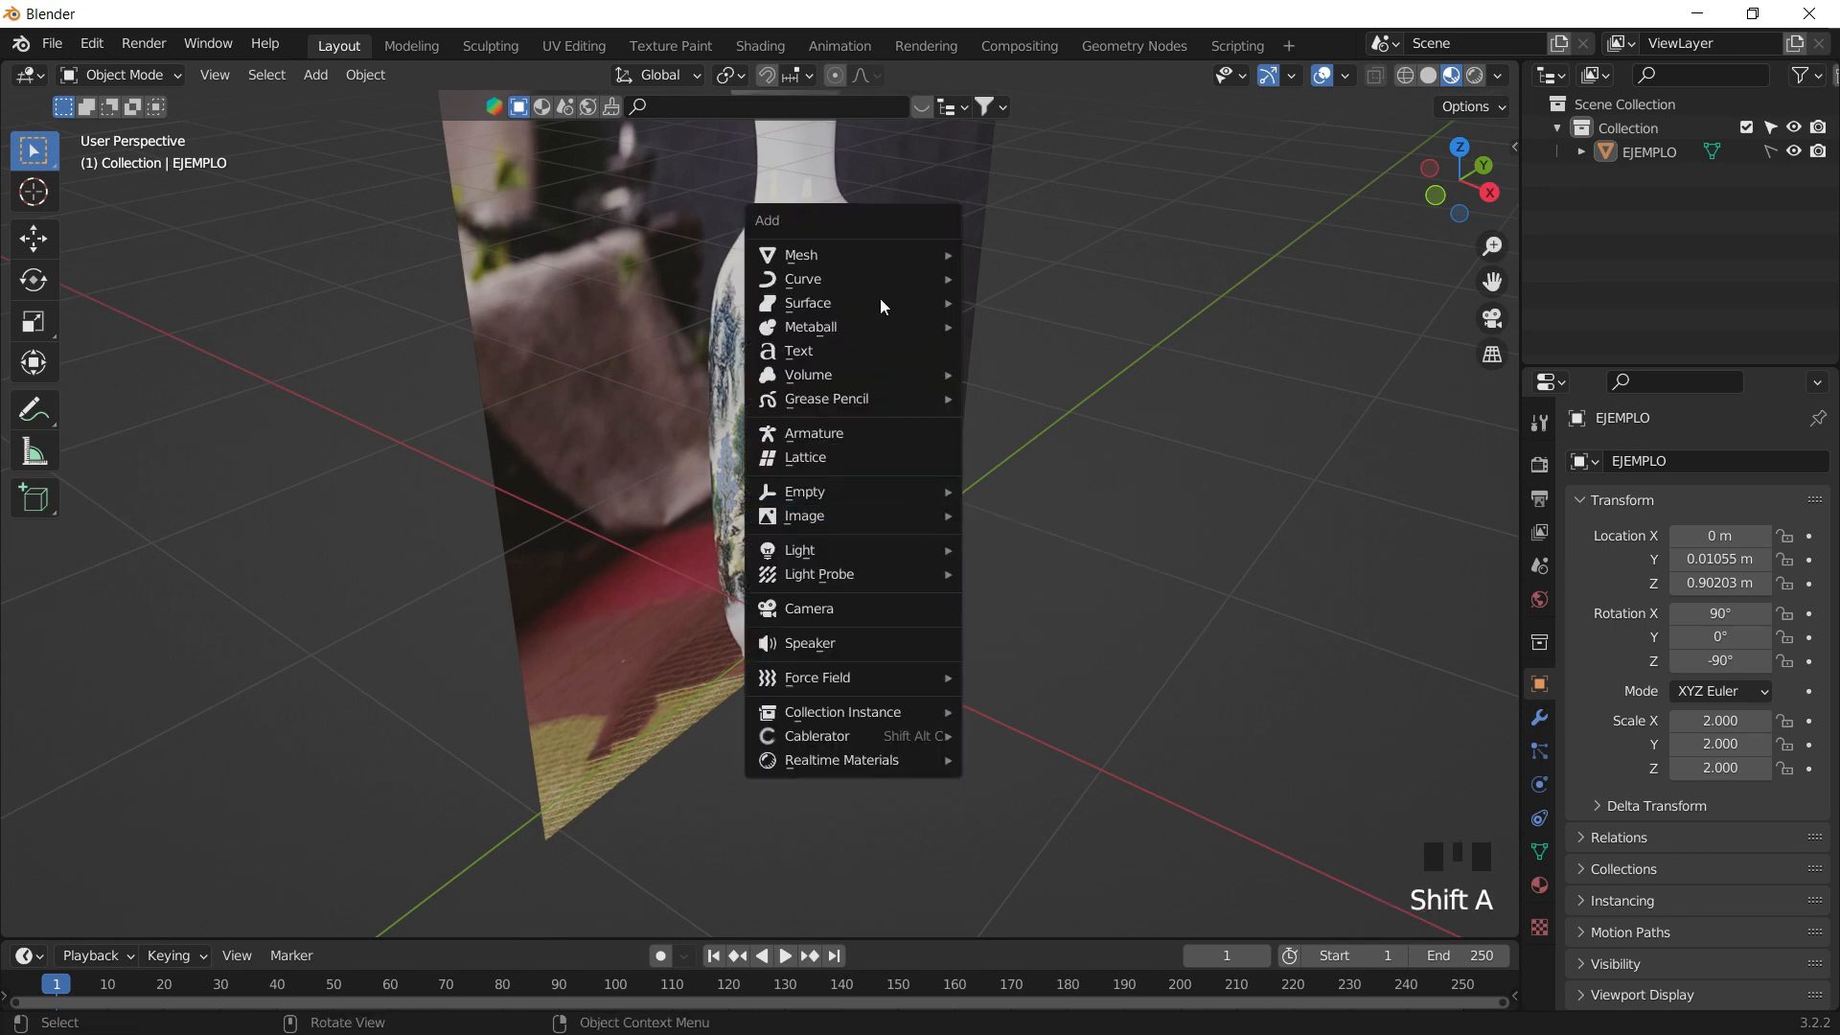
mouse_move(884, 253)
click(1032, 304)
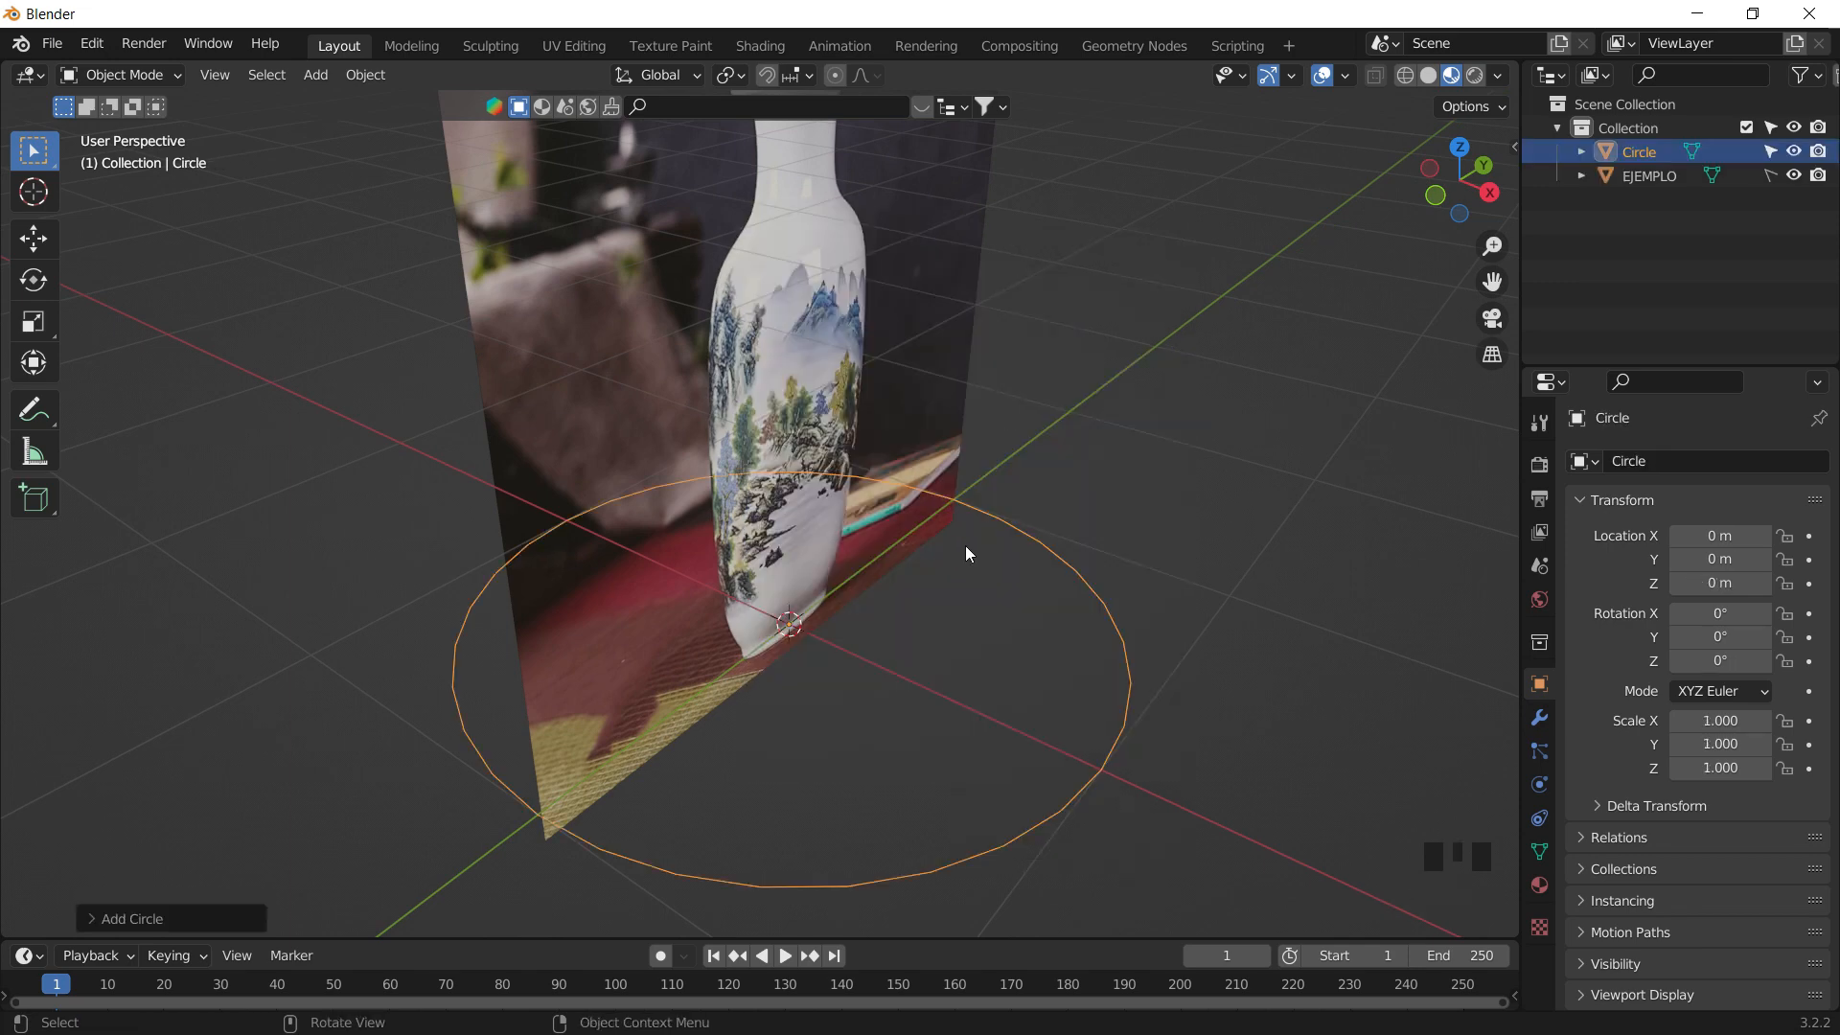
- Scale the circle to about 0.215 in the right orthographic view to match the width of the vase's base
click(1489, 194)
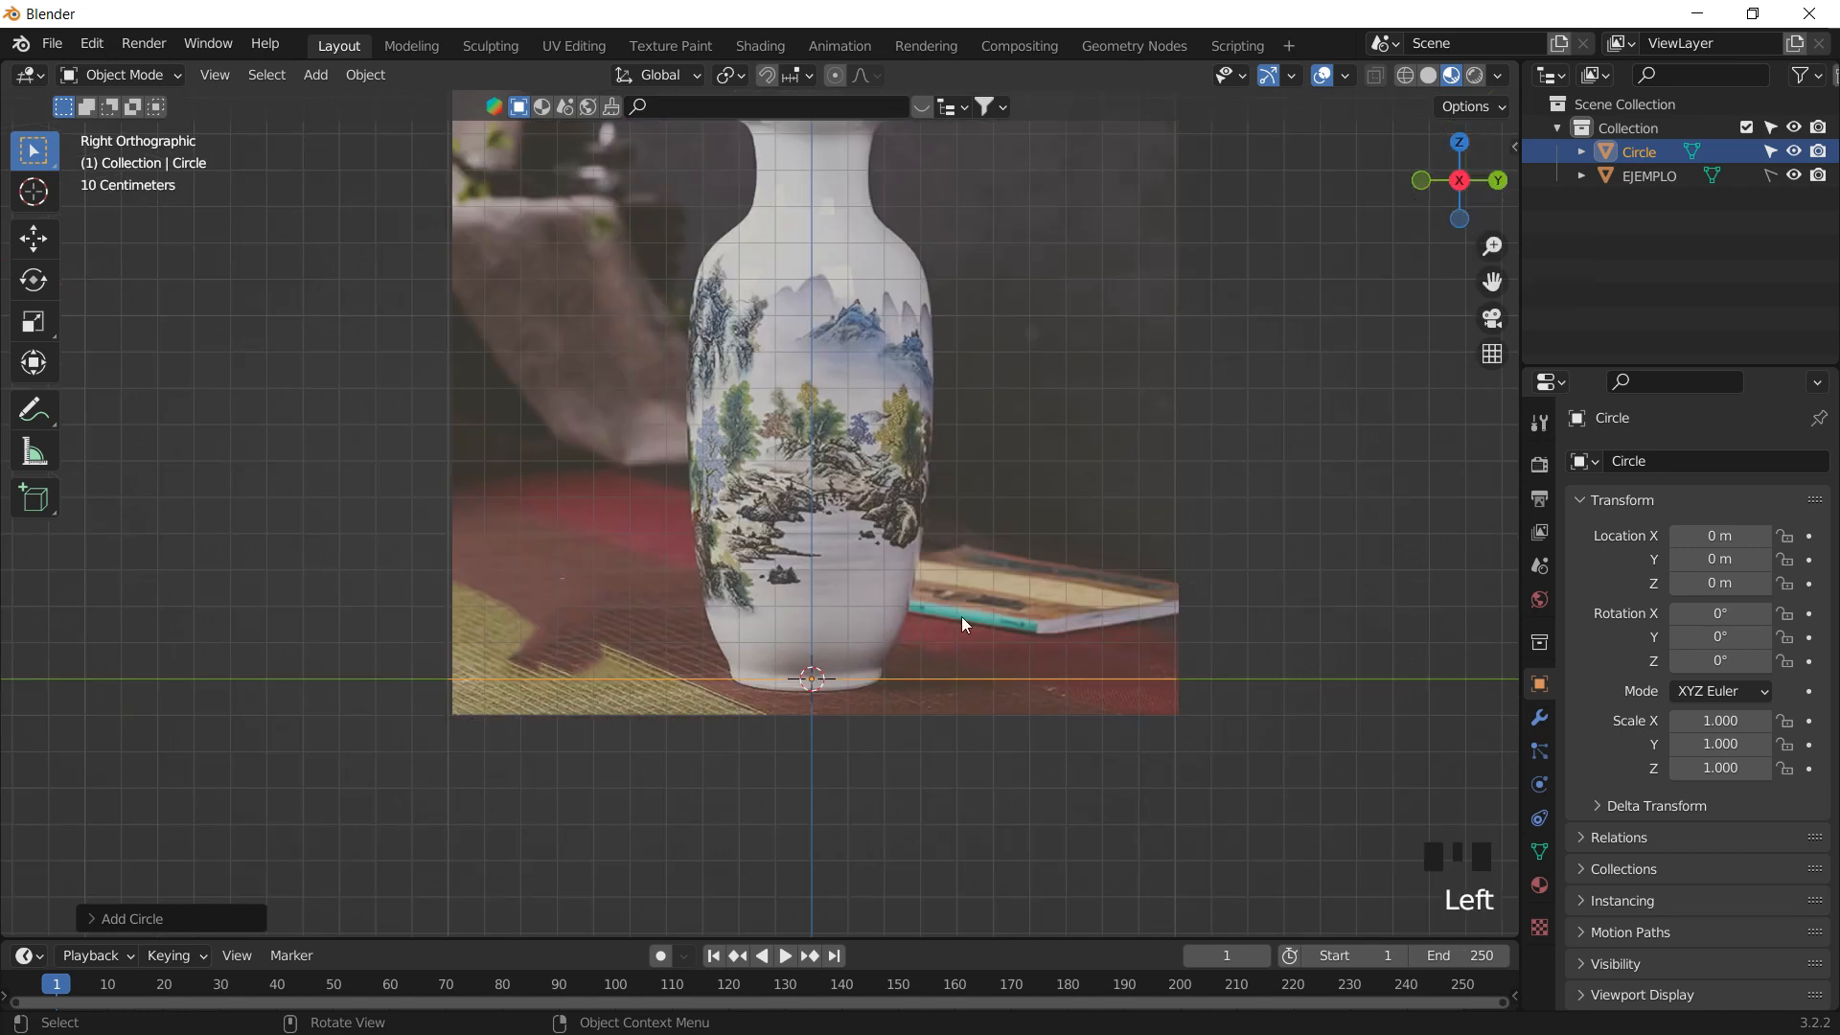
scroll(927, 668, up, 4)
shift+middle_drag(928, 668, 1044, 621)
click(1485, 194)
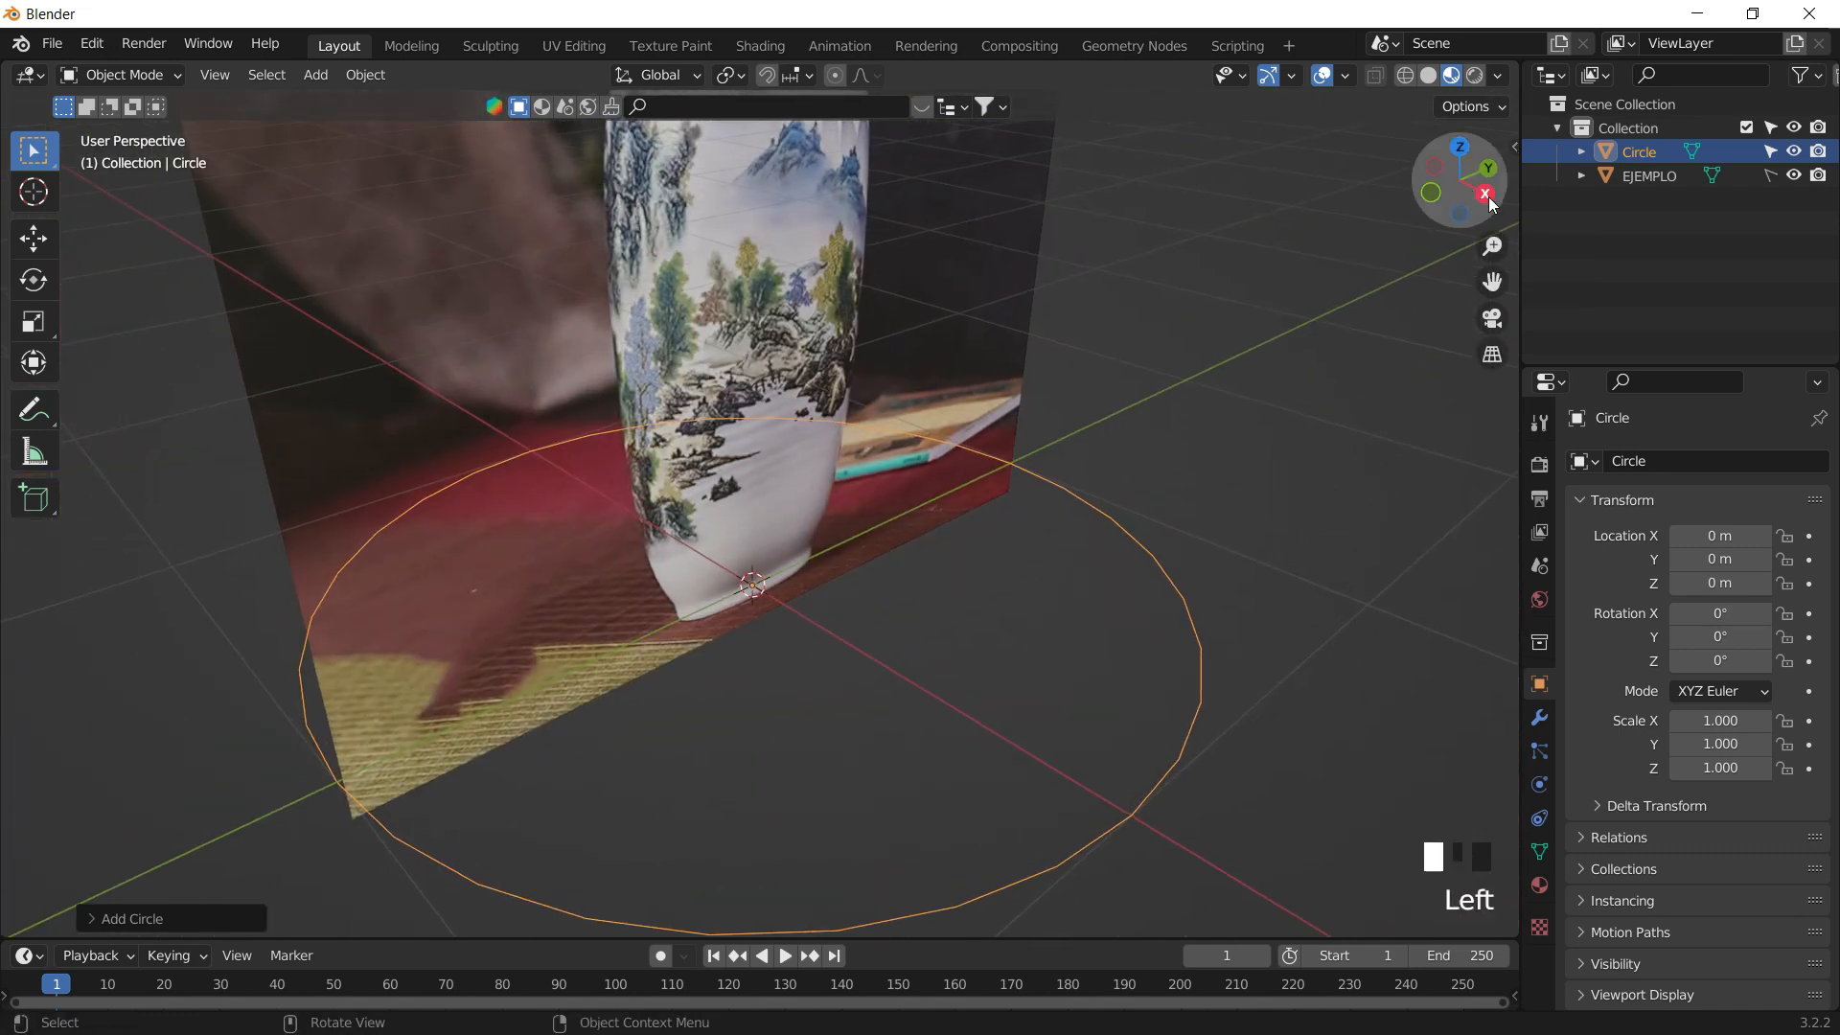
key(s)
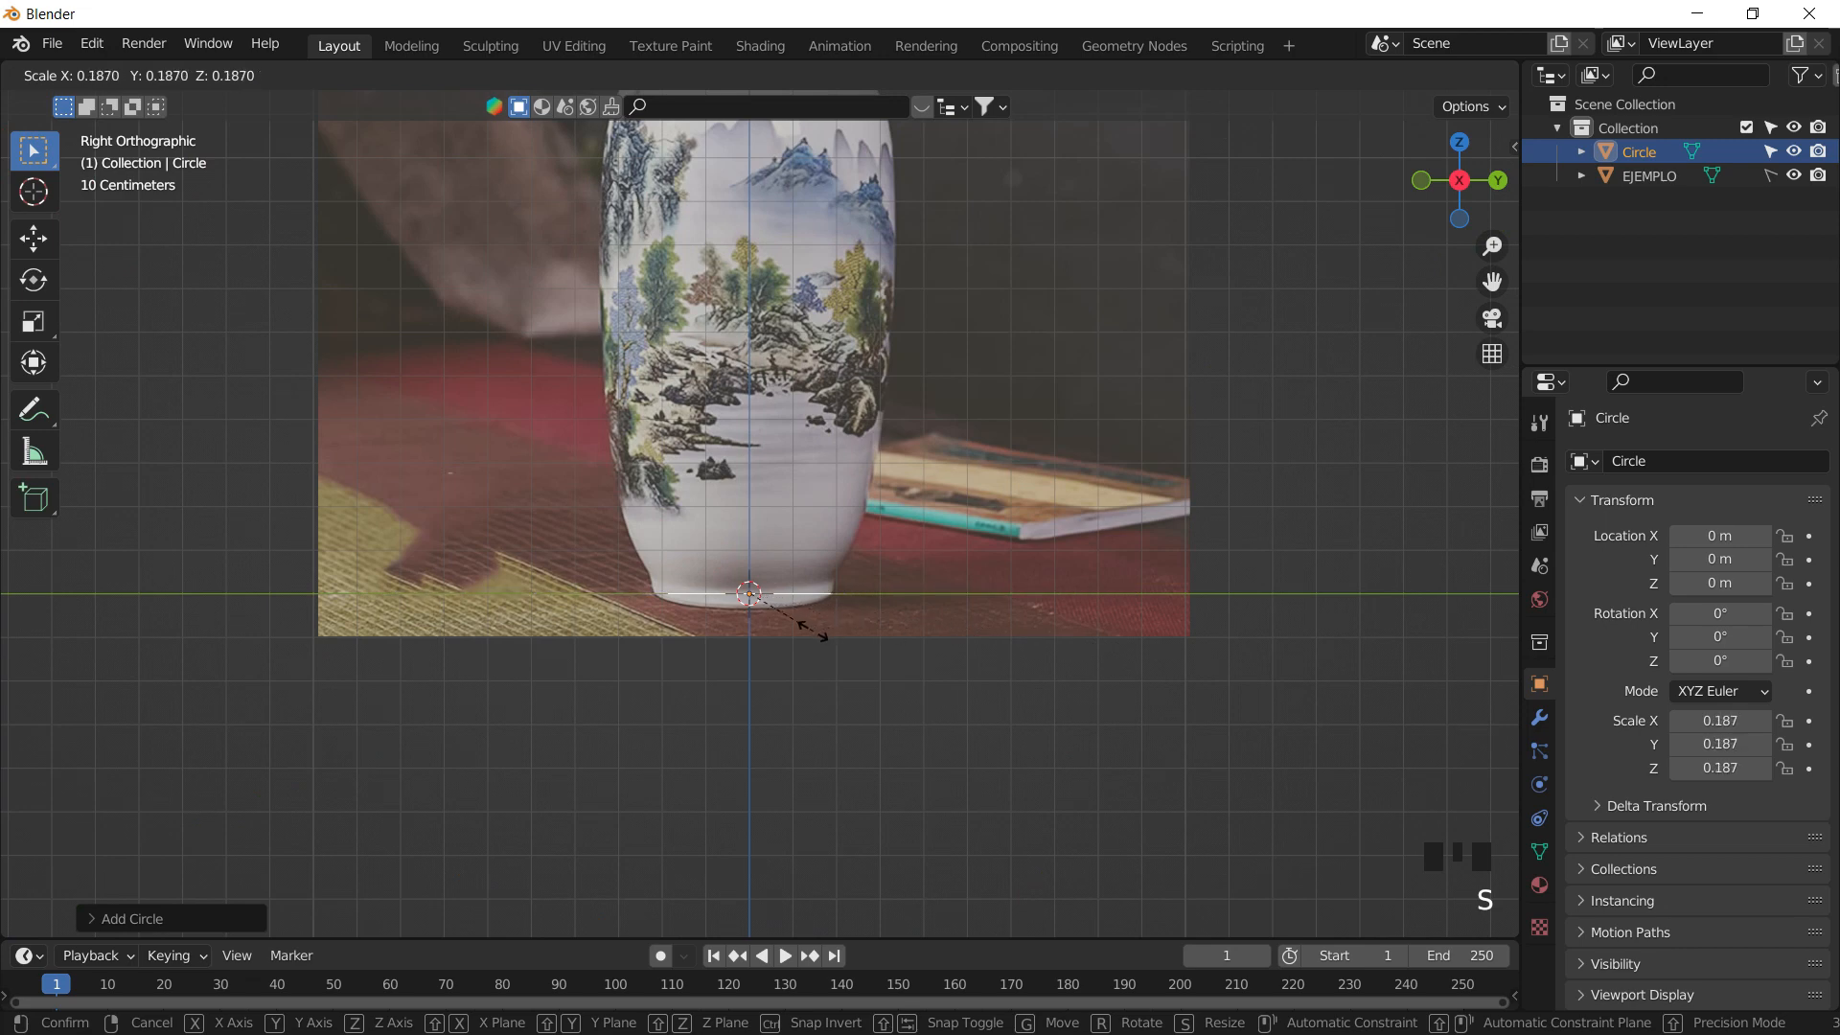
click(822, 628)
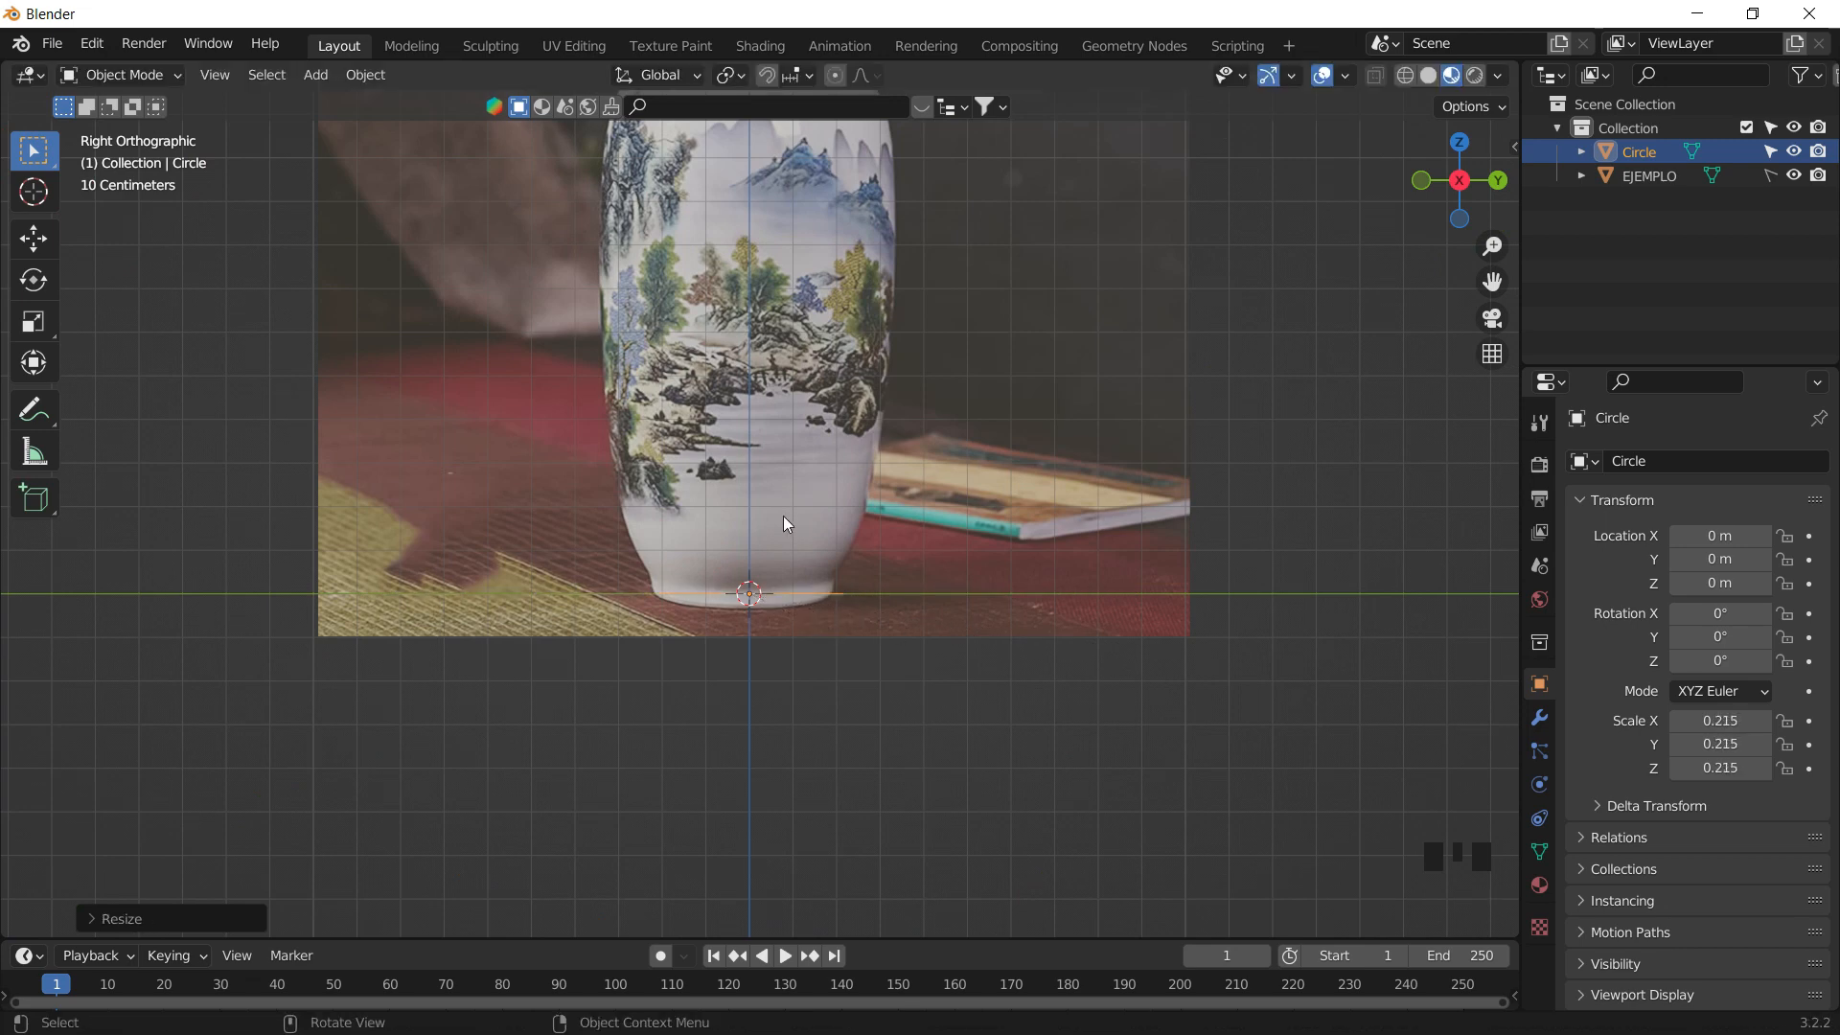
- In Edit Mode, extrude the circle upward about 0.058 m and scale the new ring by about 1.094 to follow the vase outline
middle_drag(564, 290, 656, 272)
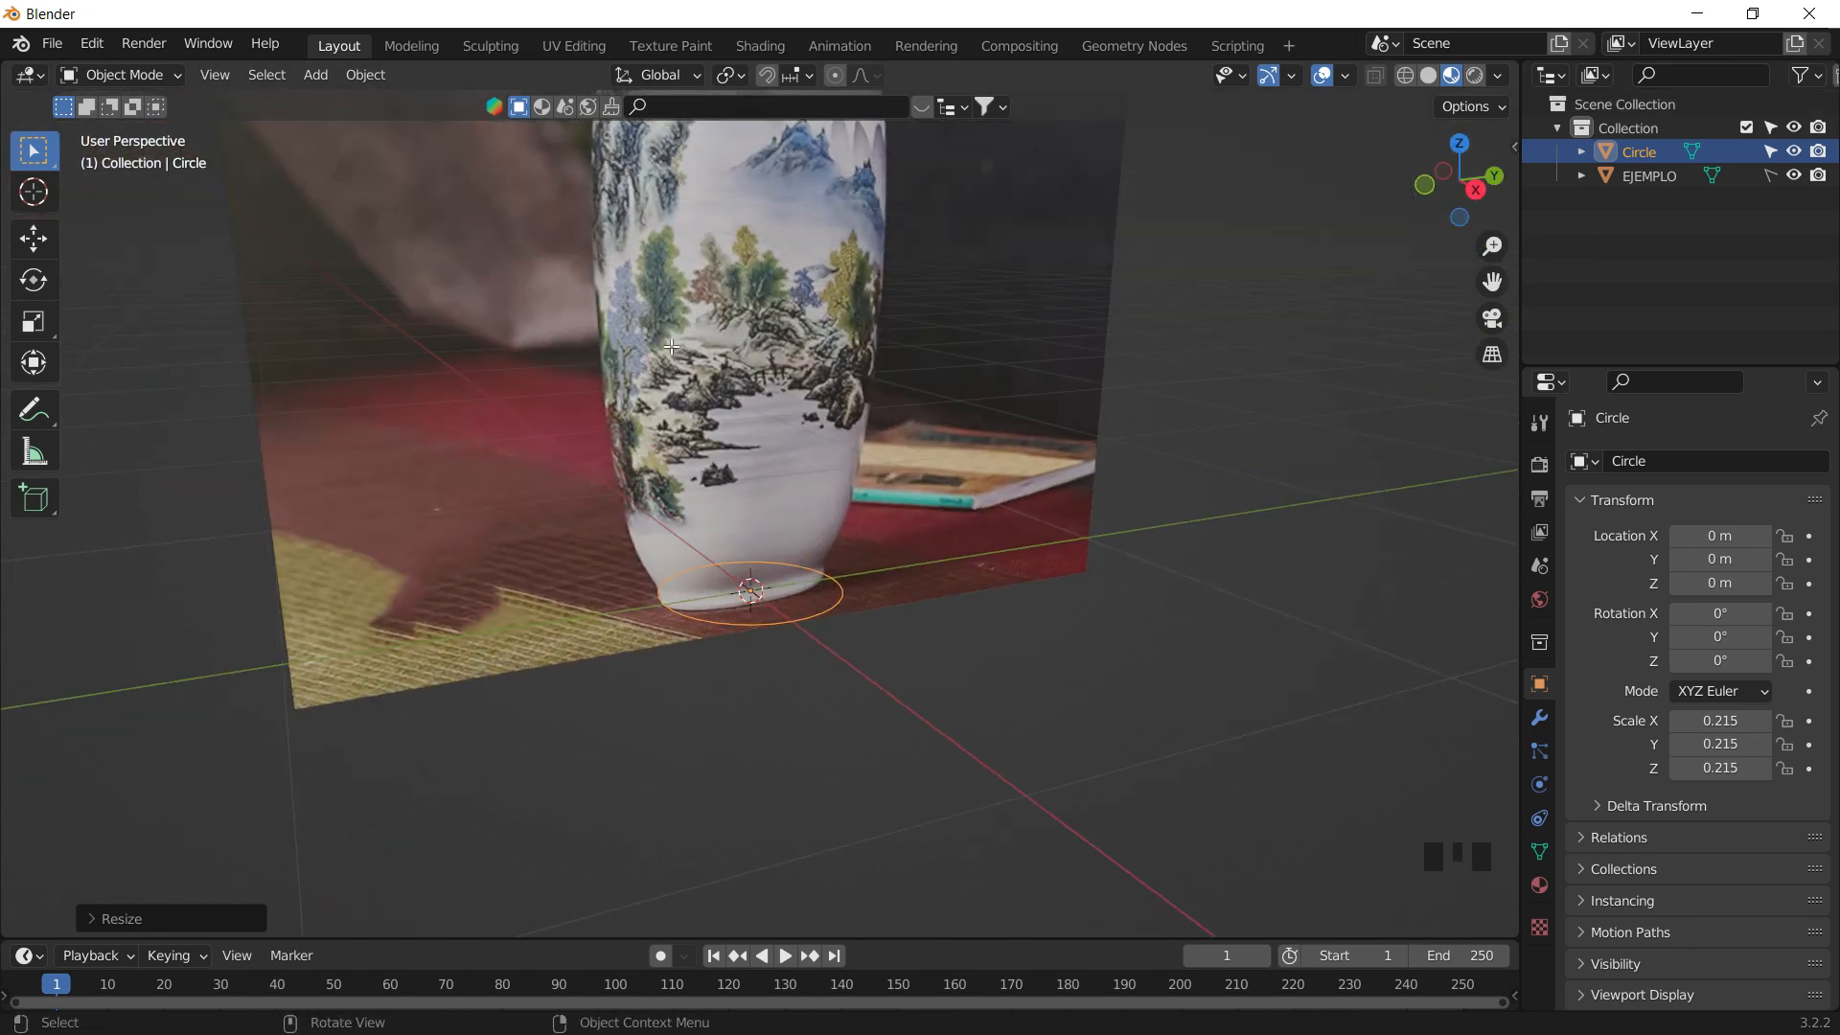
key(Tab)
click(128, 82)
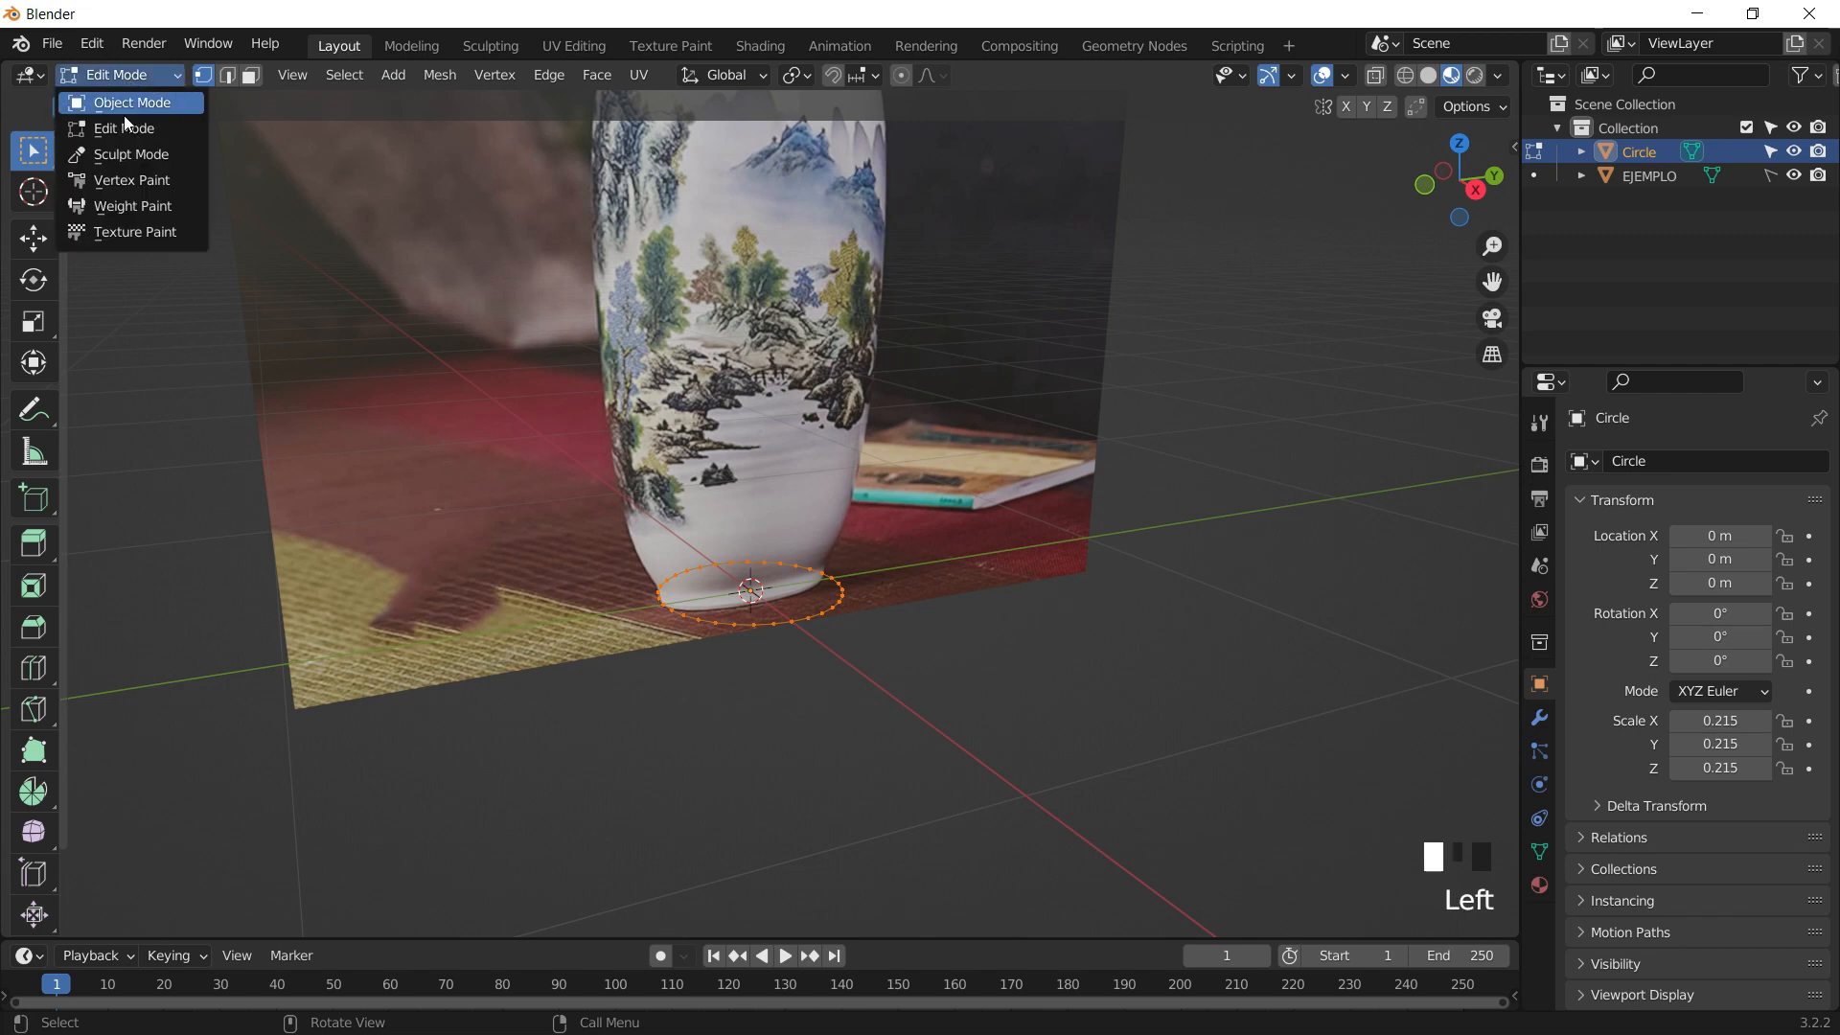
scroll(915, 618, up, 4)
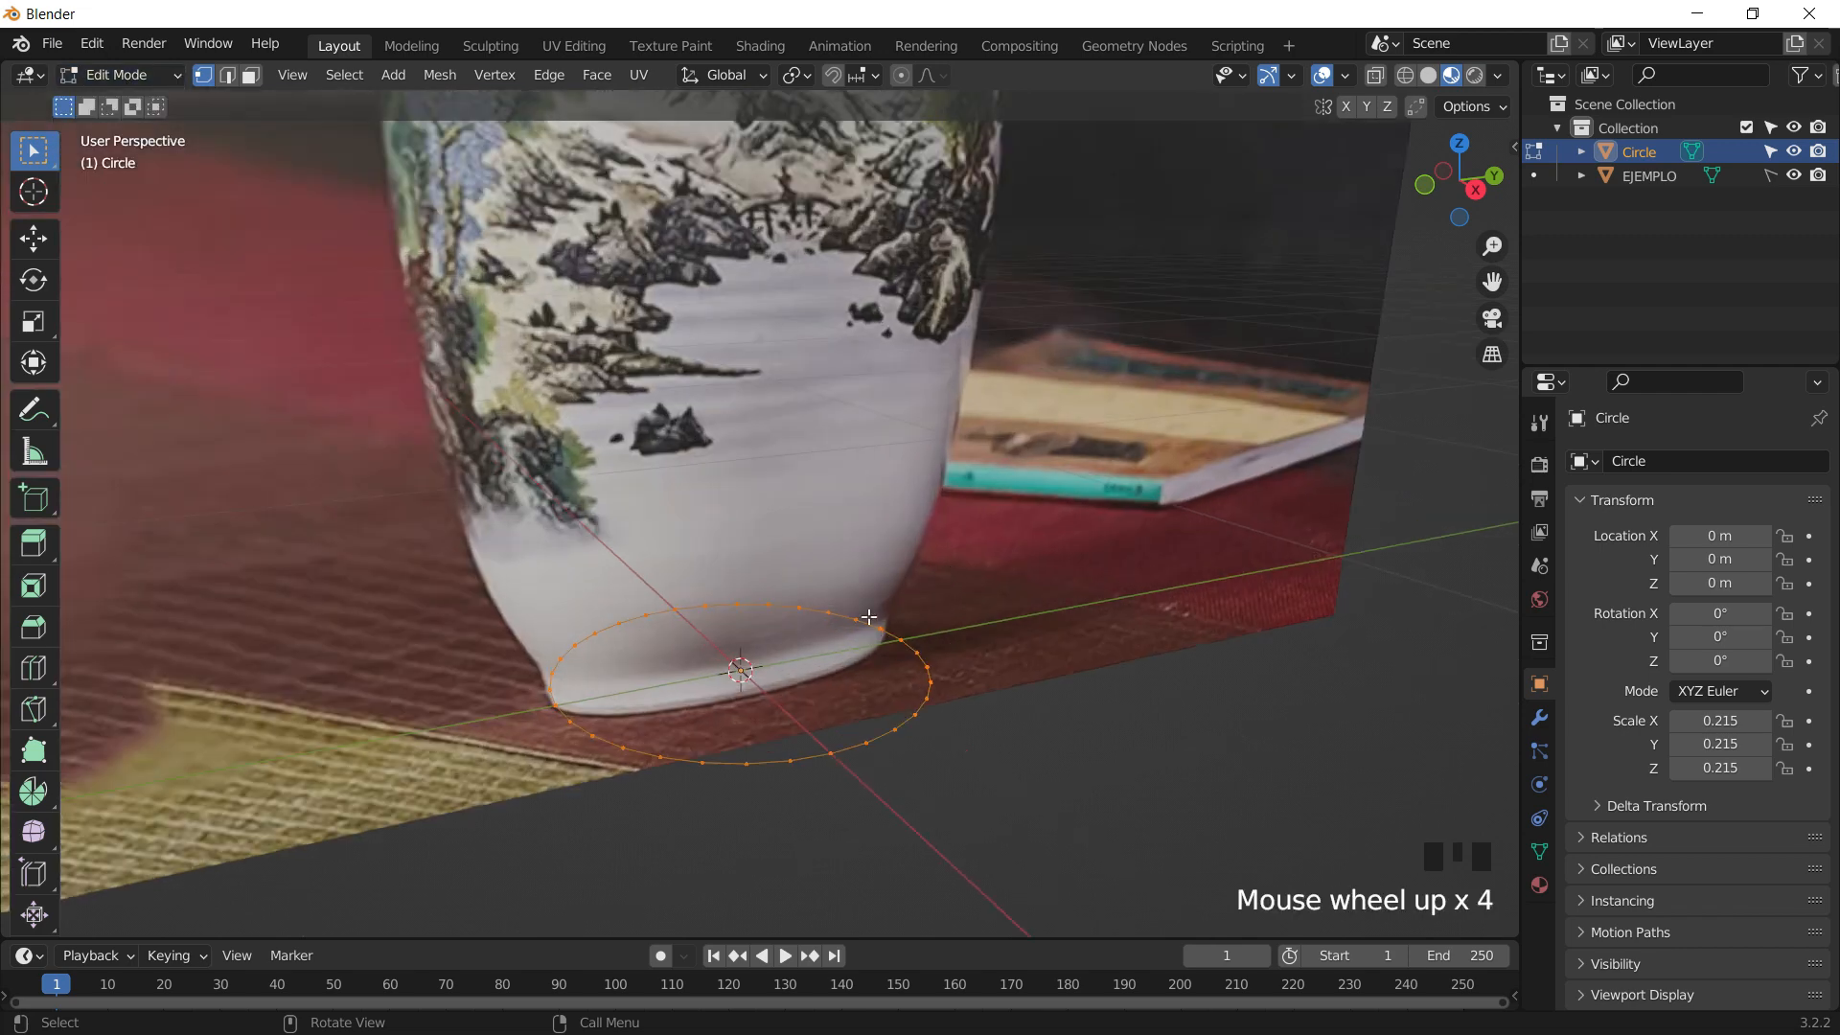
click(1483, 196)
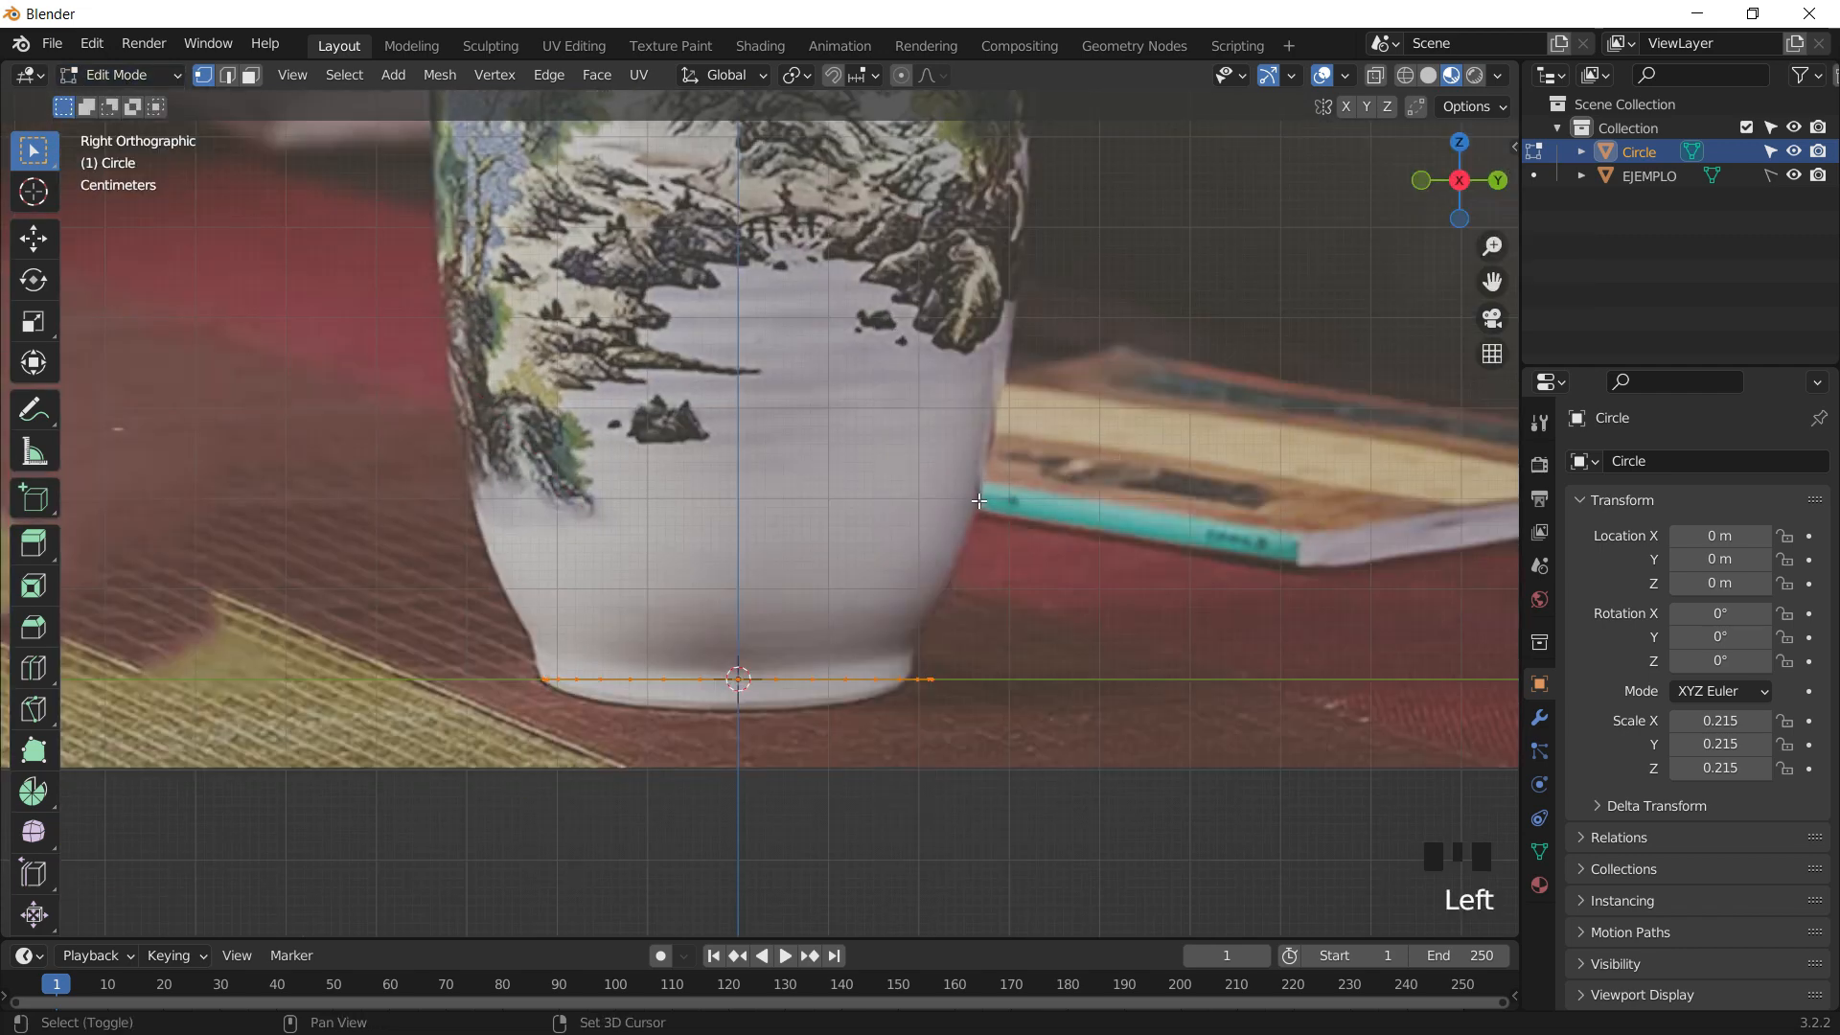
shift+middle_drag(823, 688, 834, 697)
key(e)
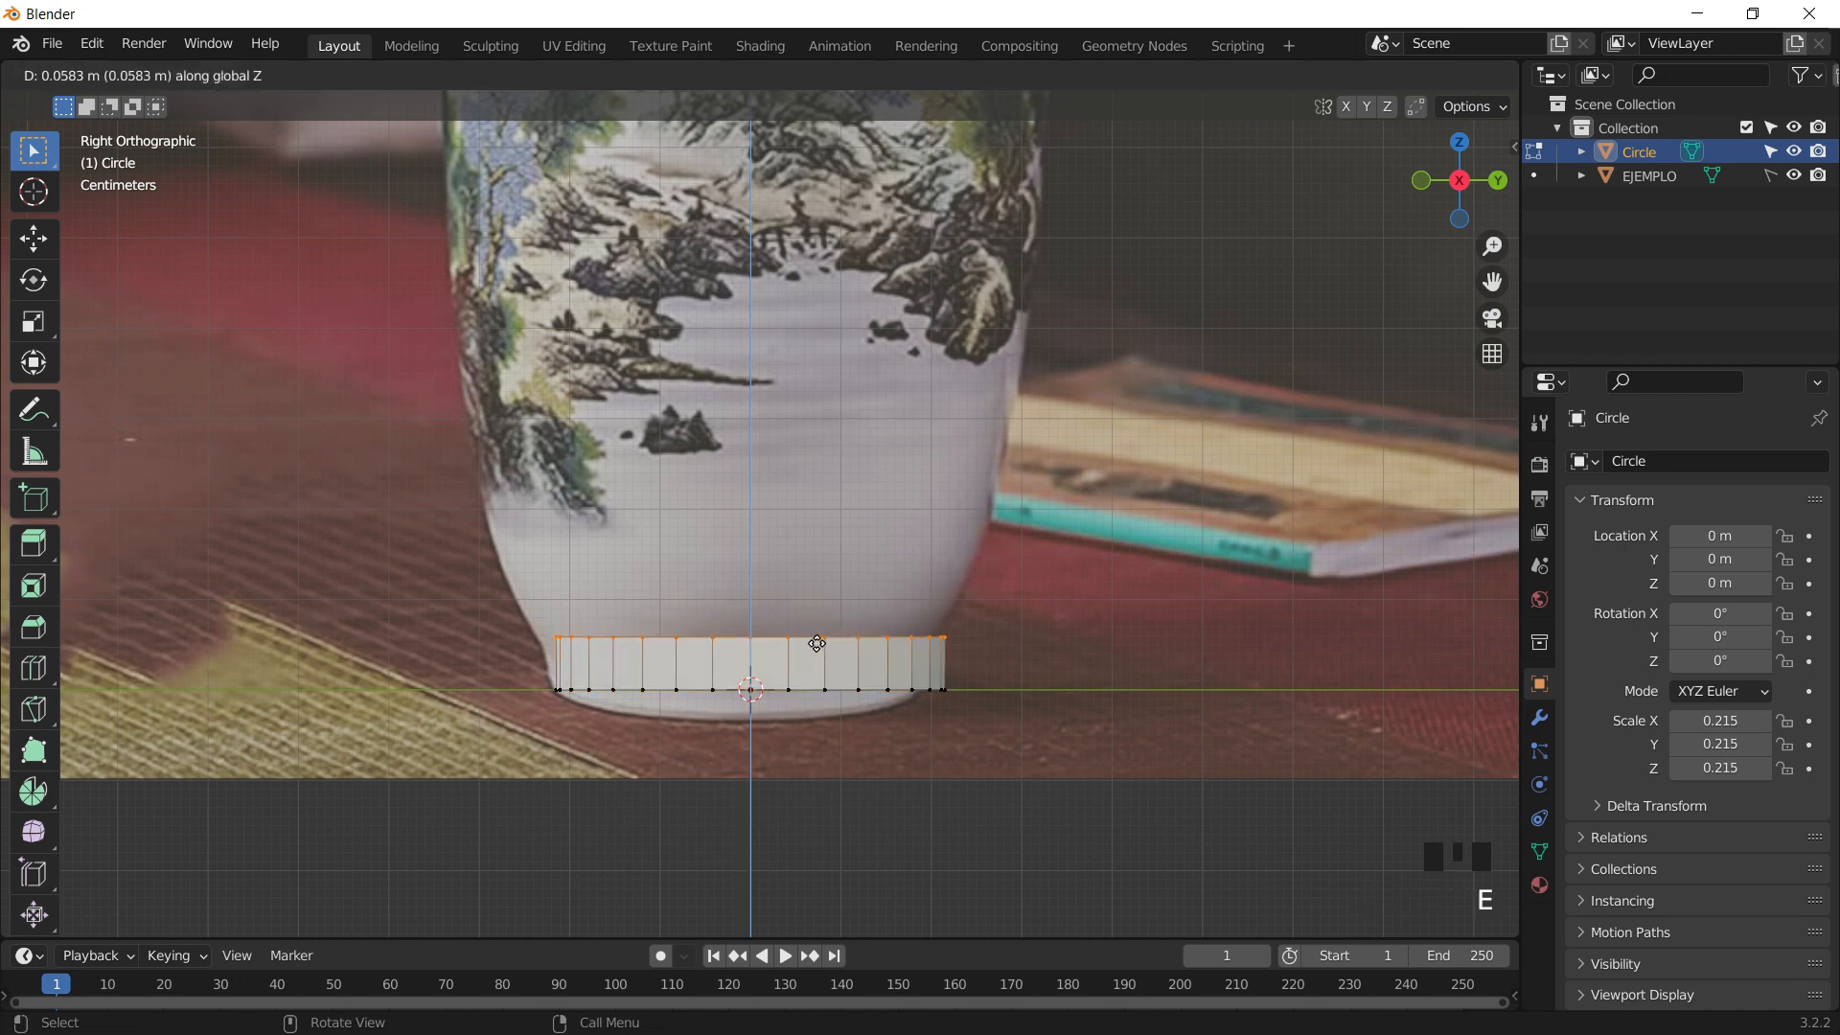
click(816, 643)
key(s)
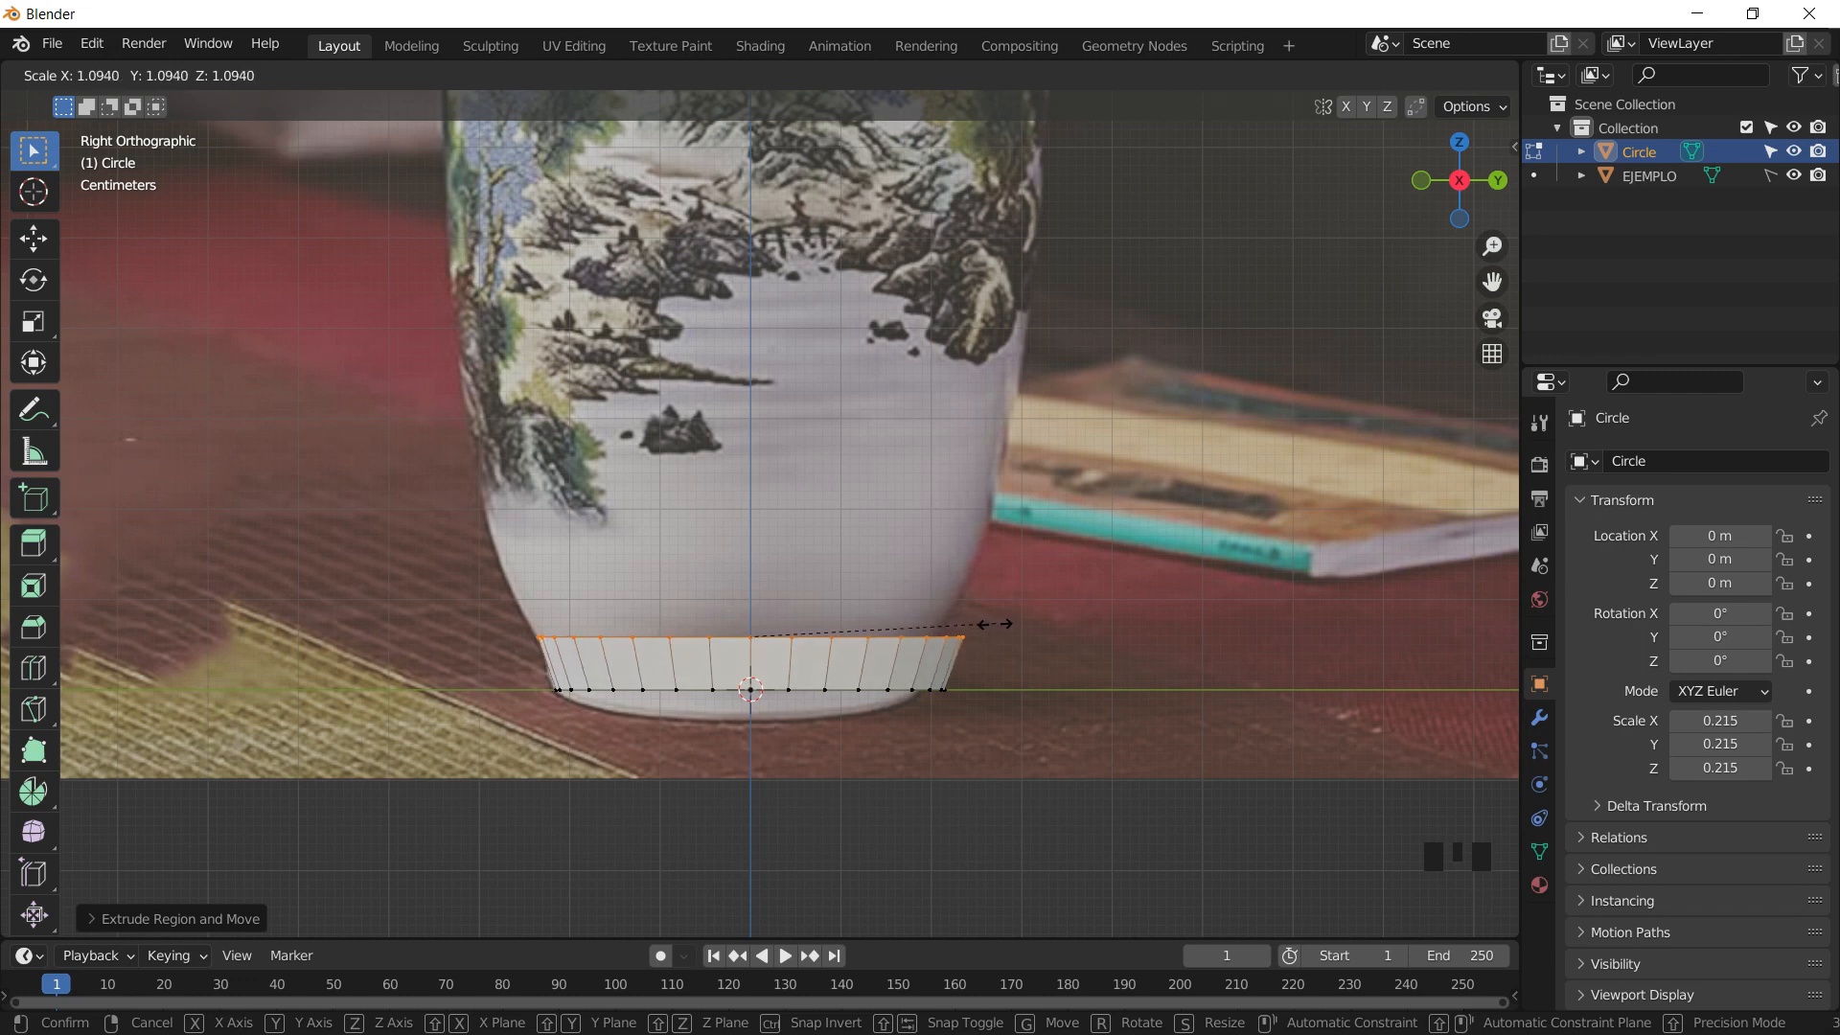
click(996, 624)
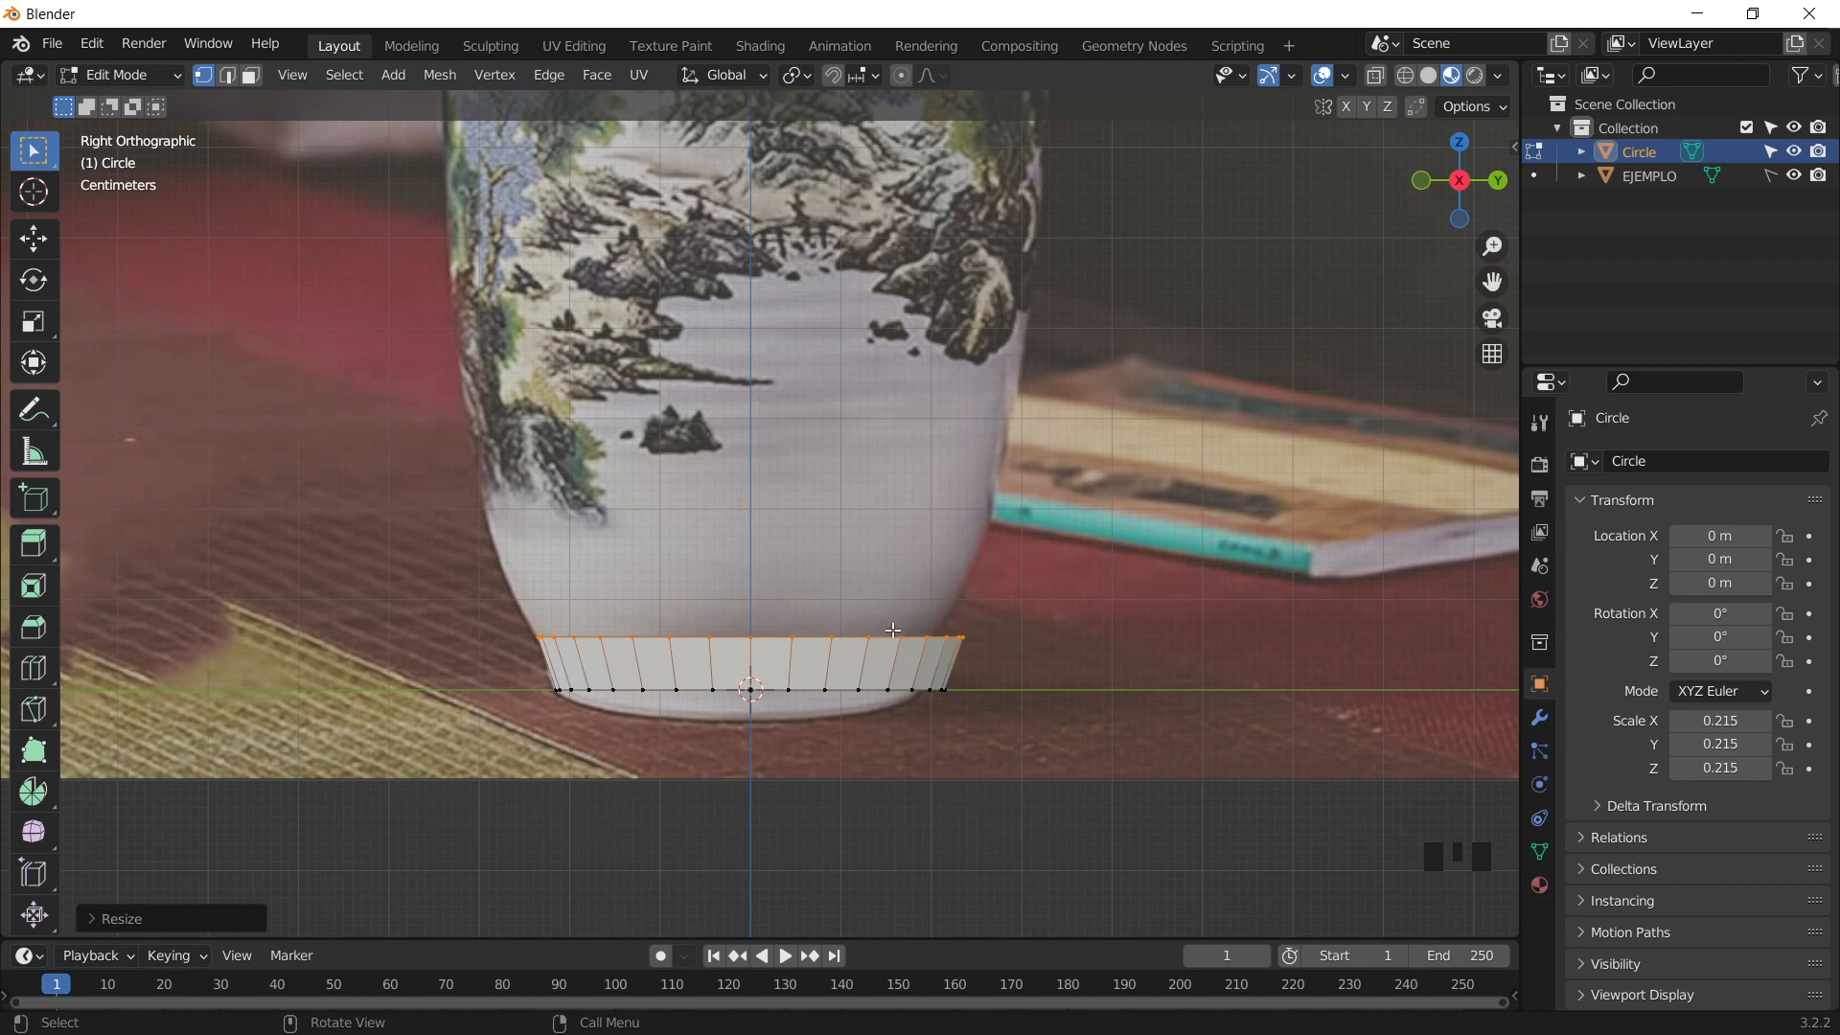
- Extrude the top ring about 0.01 m along Z and scale it by about 1.06
key(e)
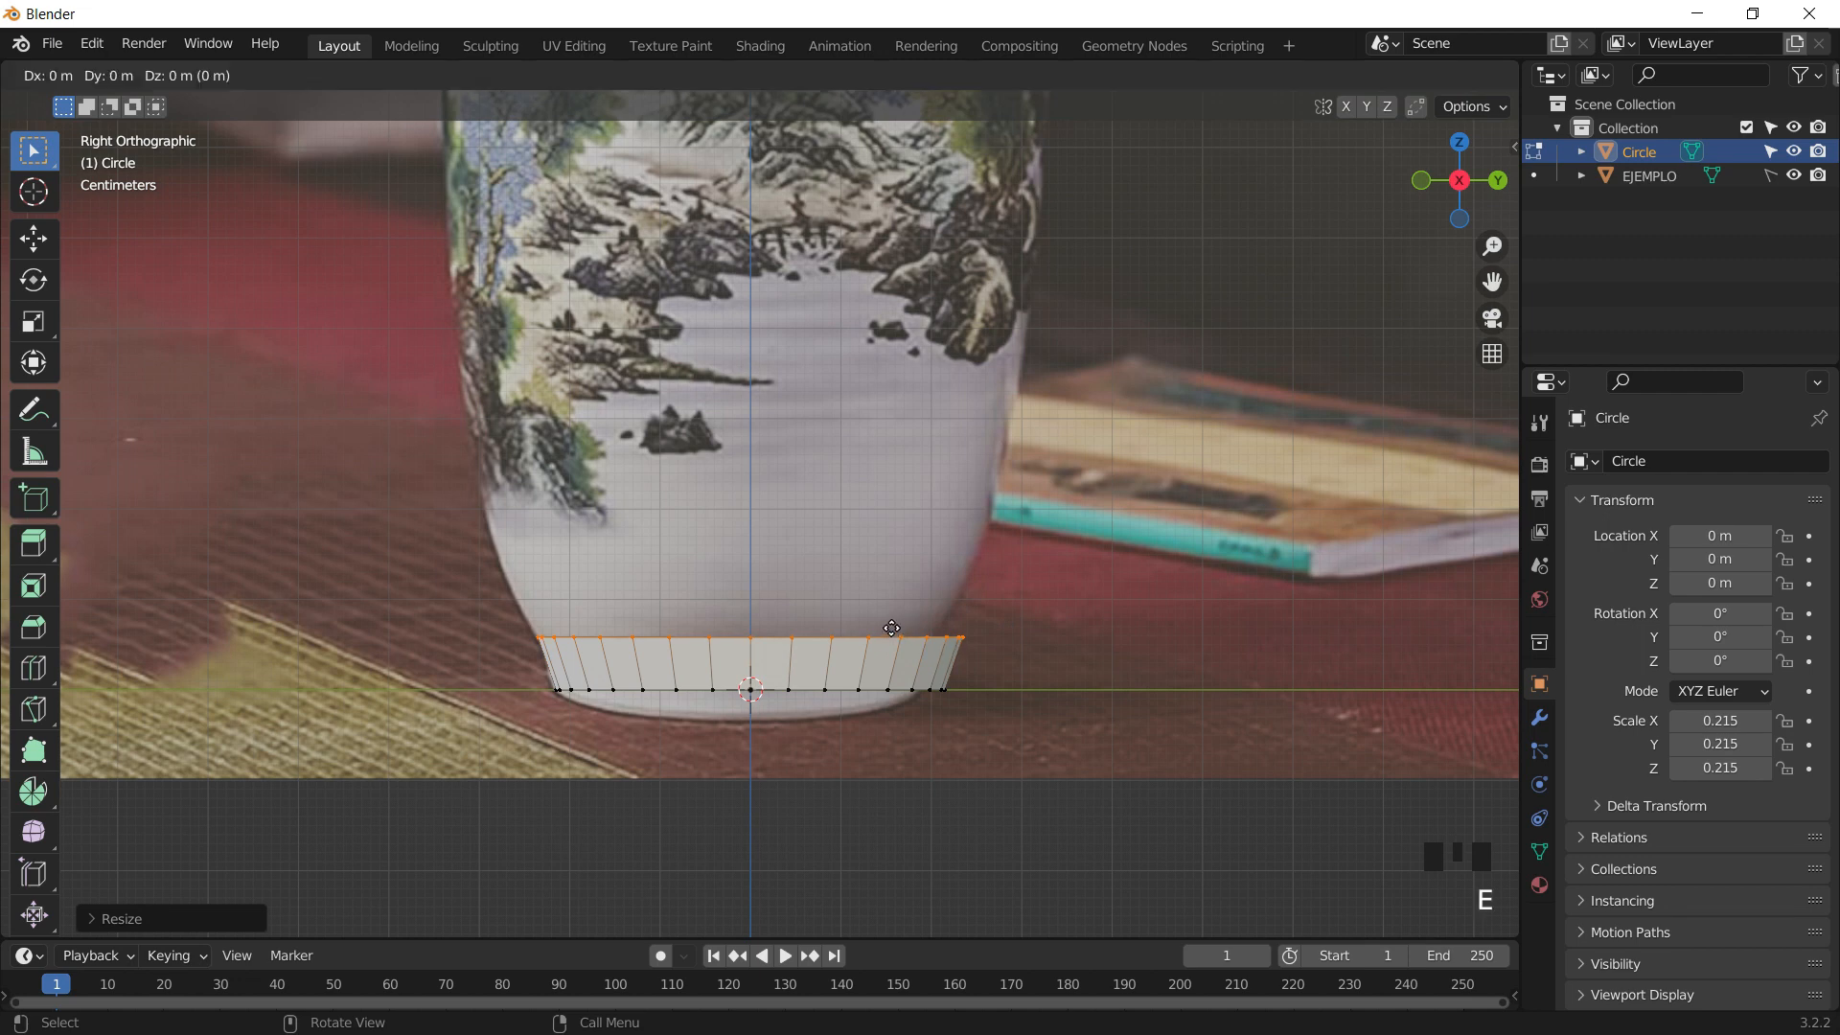
key(z)
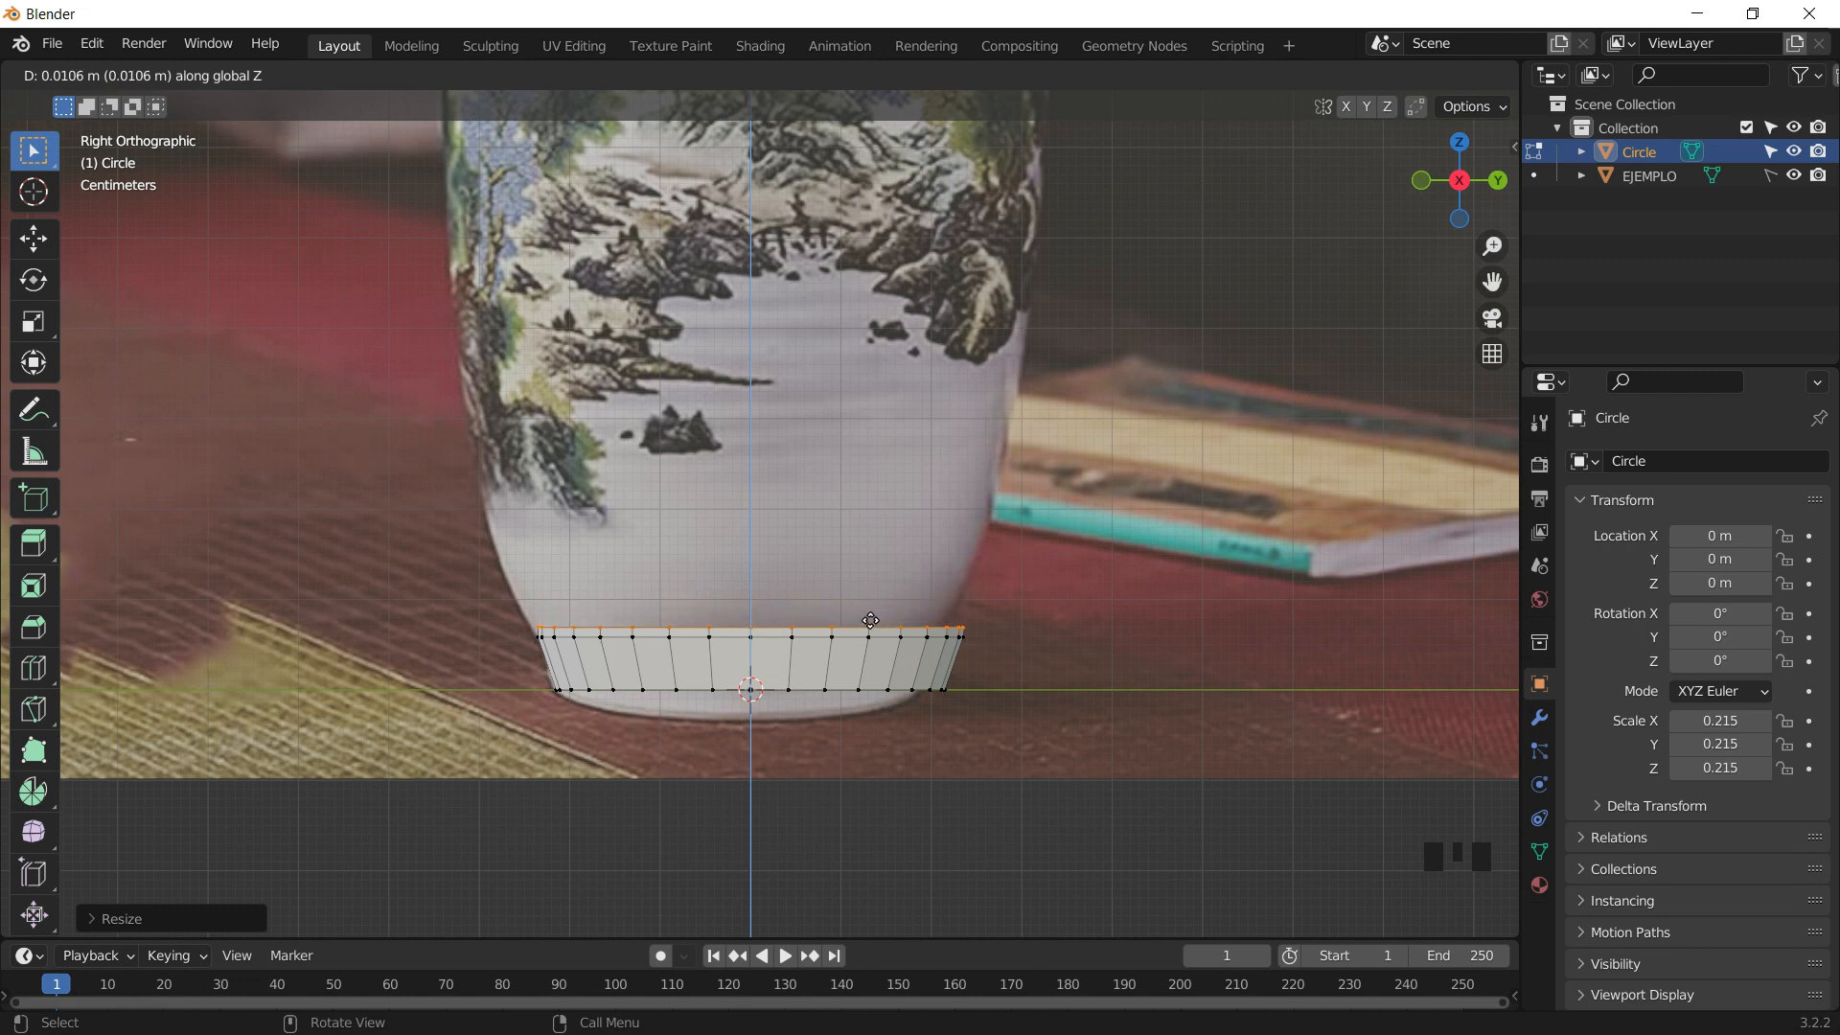
click(872, 621)
key(s)
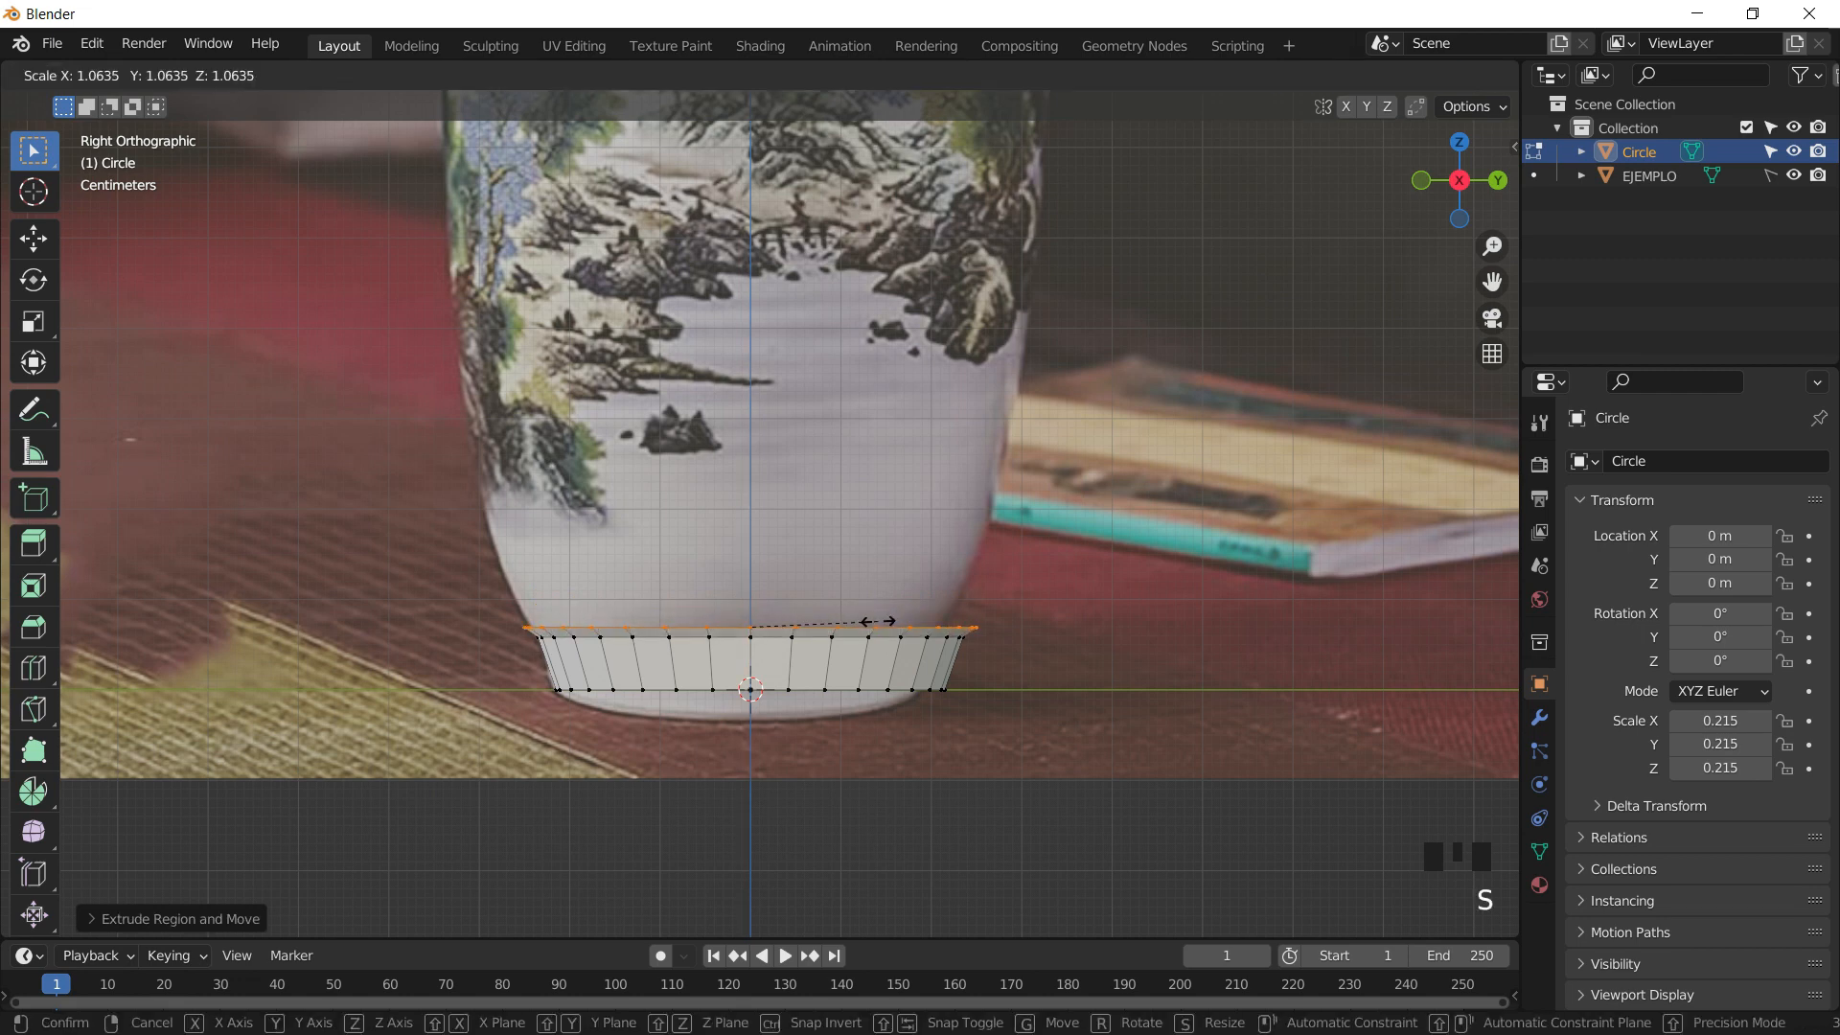
click(879, 621)
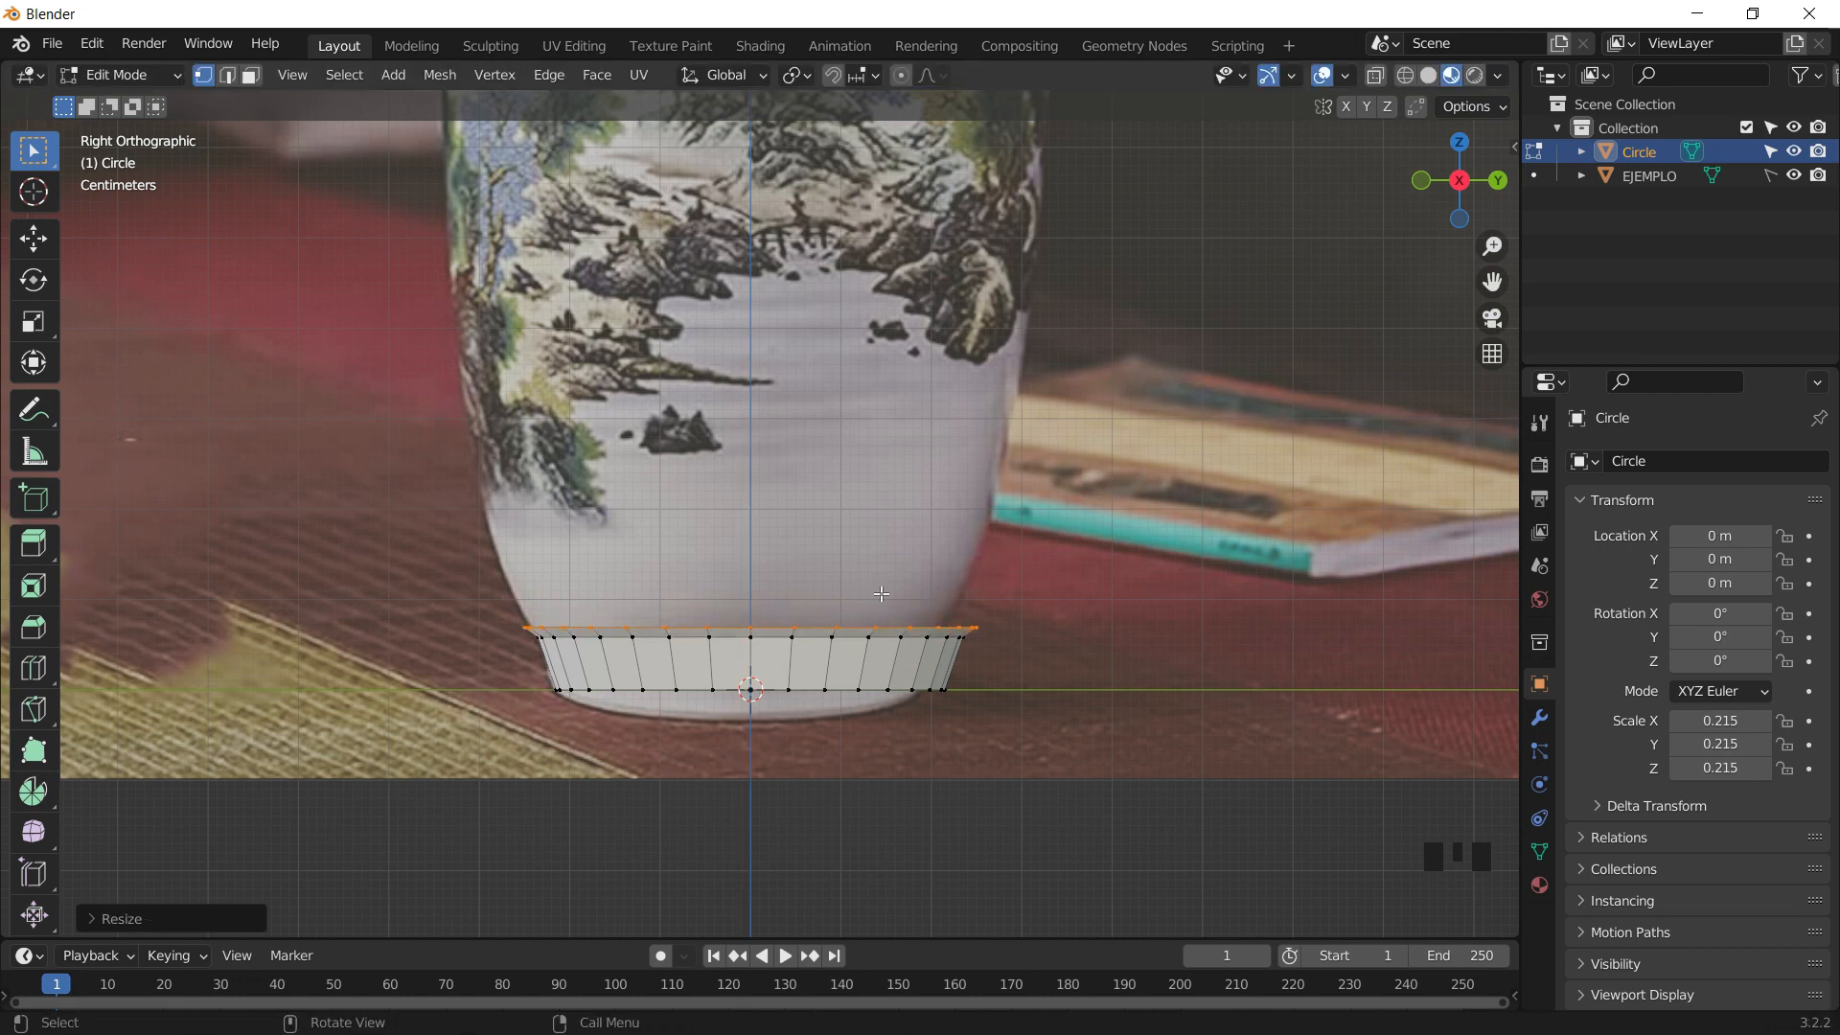
- Extrude the top ring upward about 0.1 m and scale it by about 1.13 to match the vase's lower body
key(e)
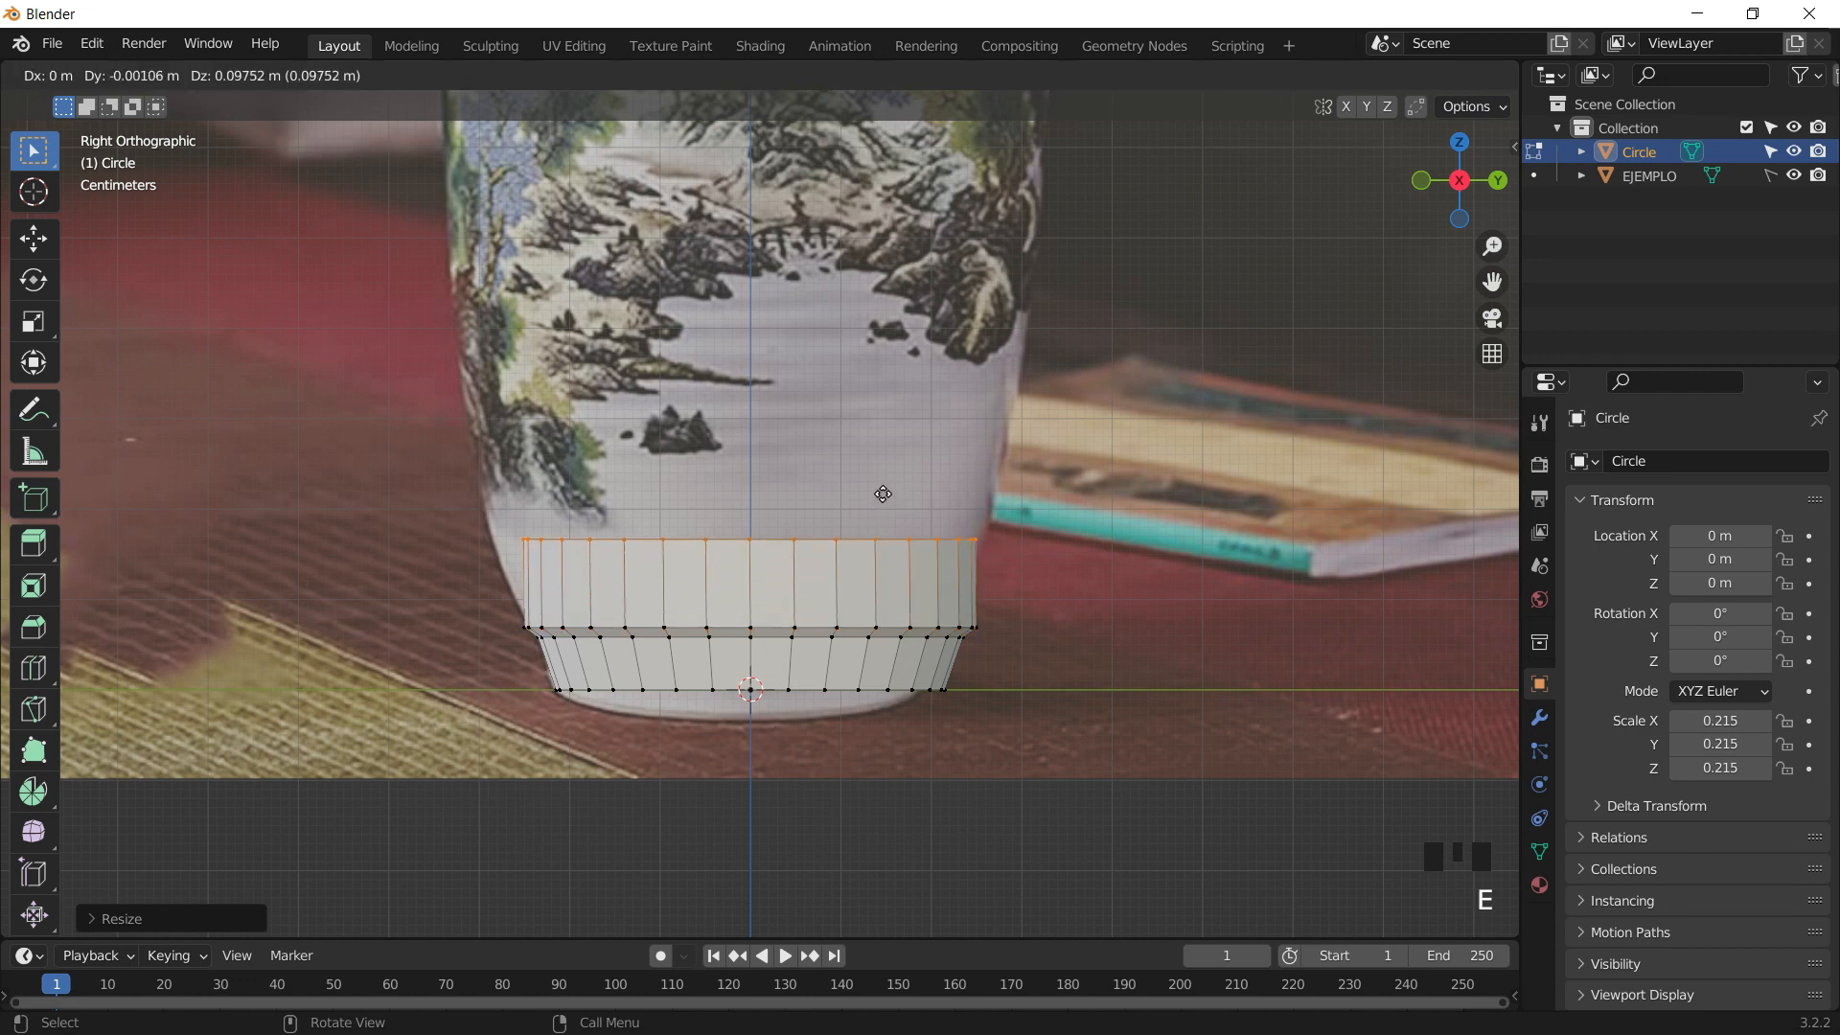
click(883, 488)
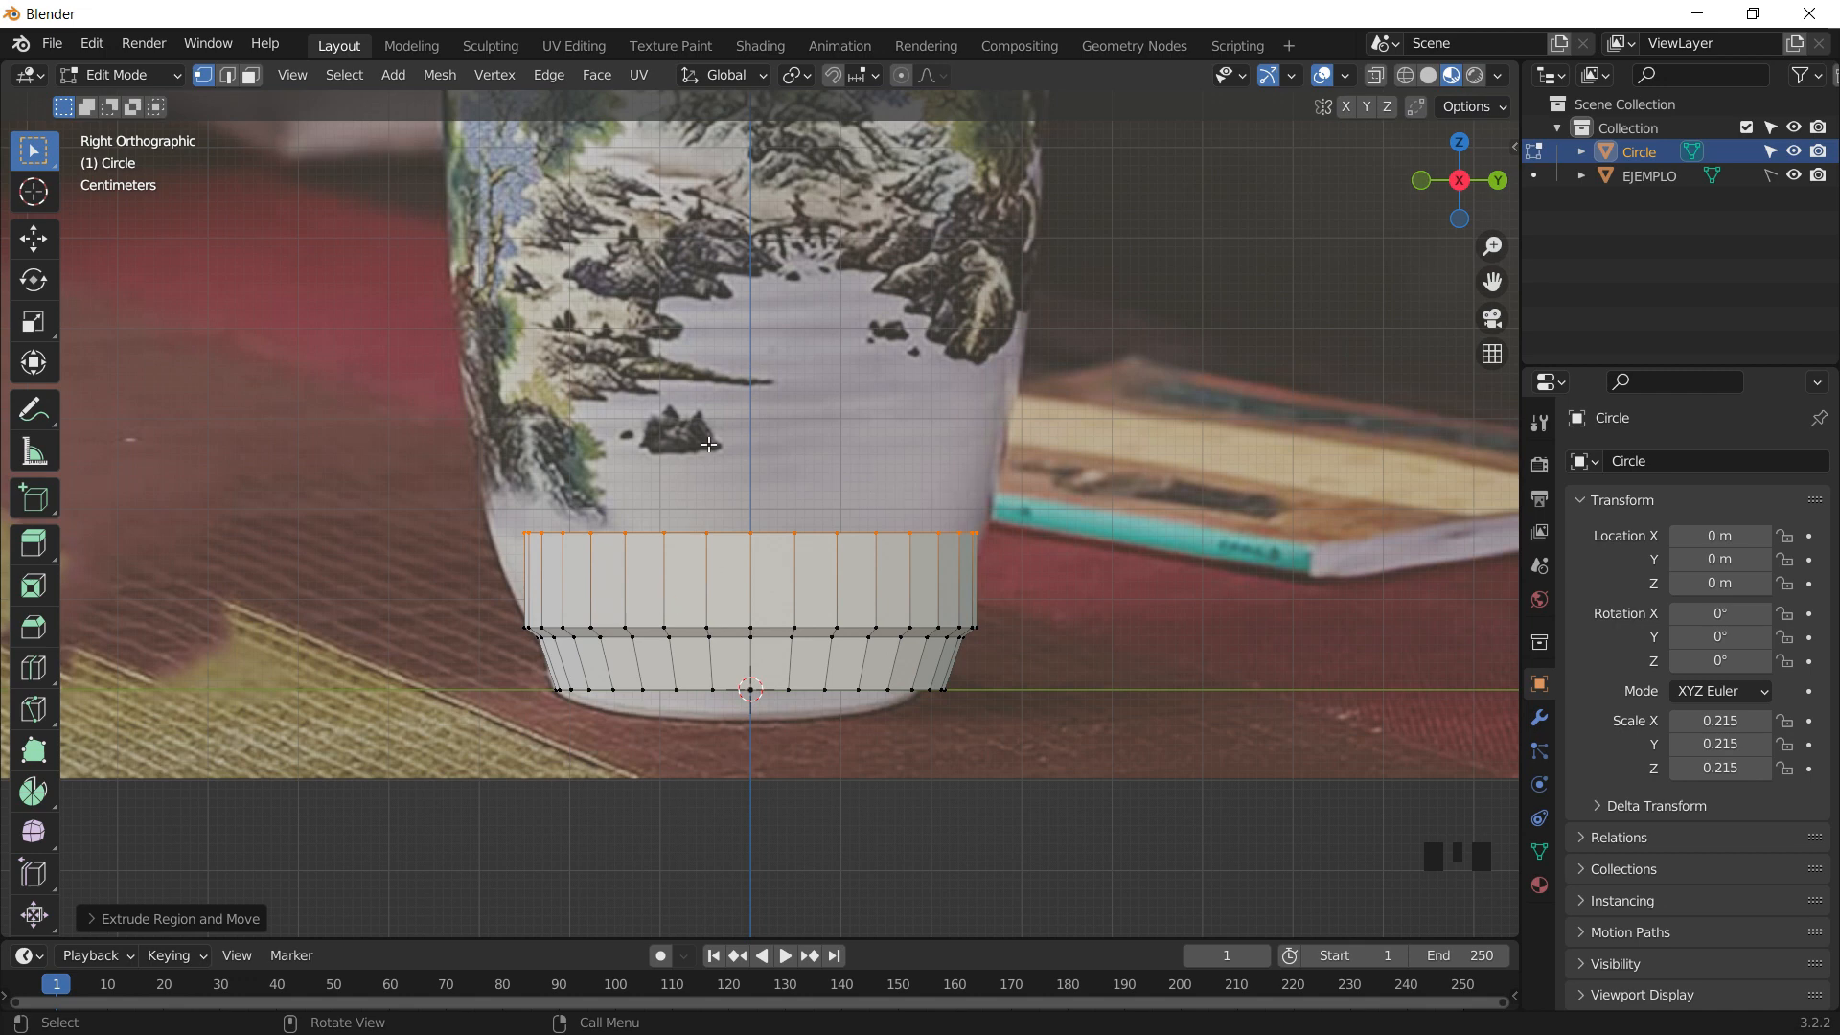
key(s)
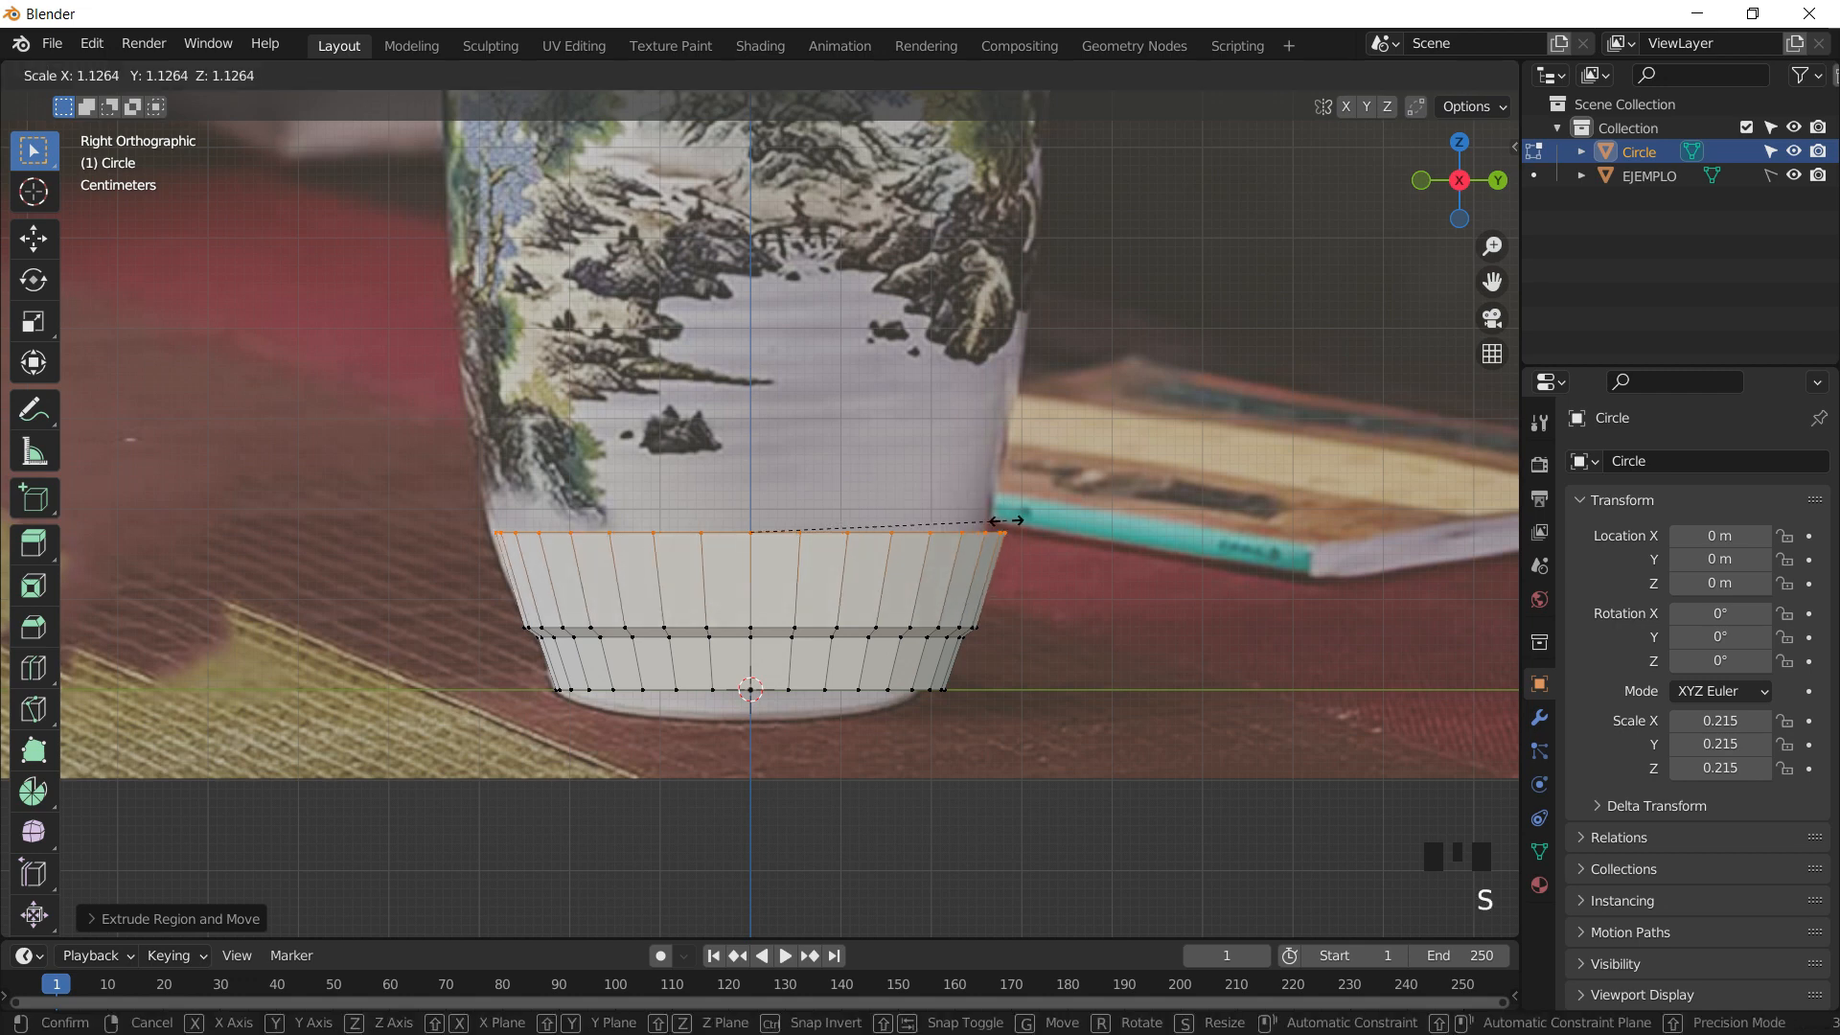
click(1006, 520)
shift+middle_drag(905, 613, 927, 699)
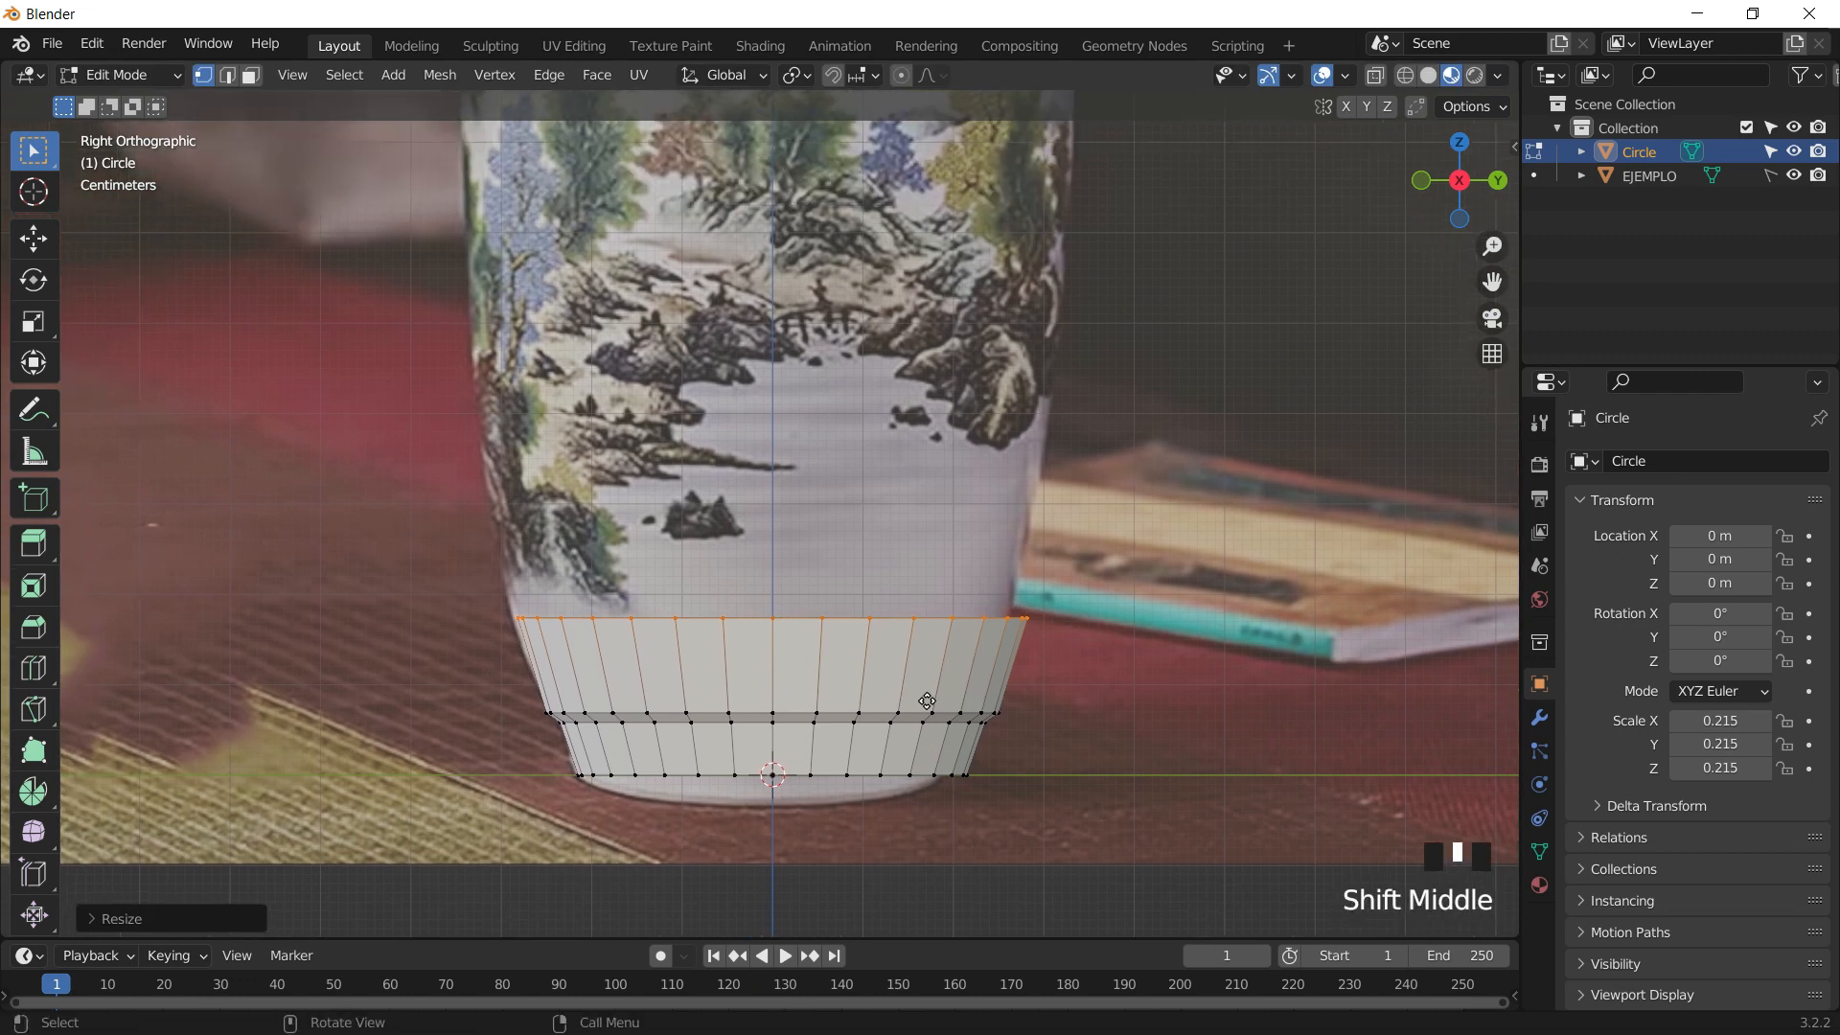
key(e)
key(Escape)
key(ctrl+z)
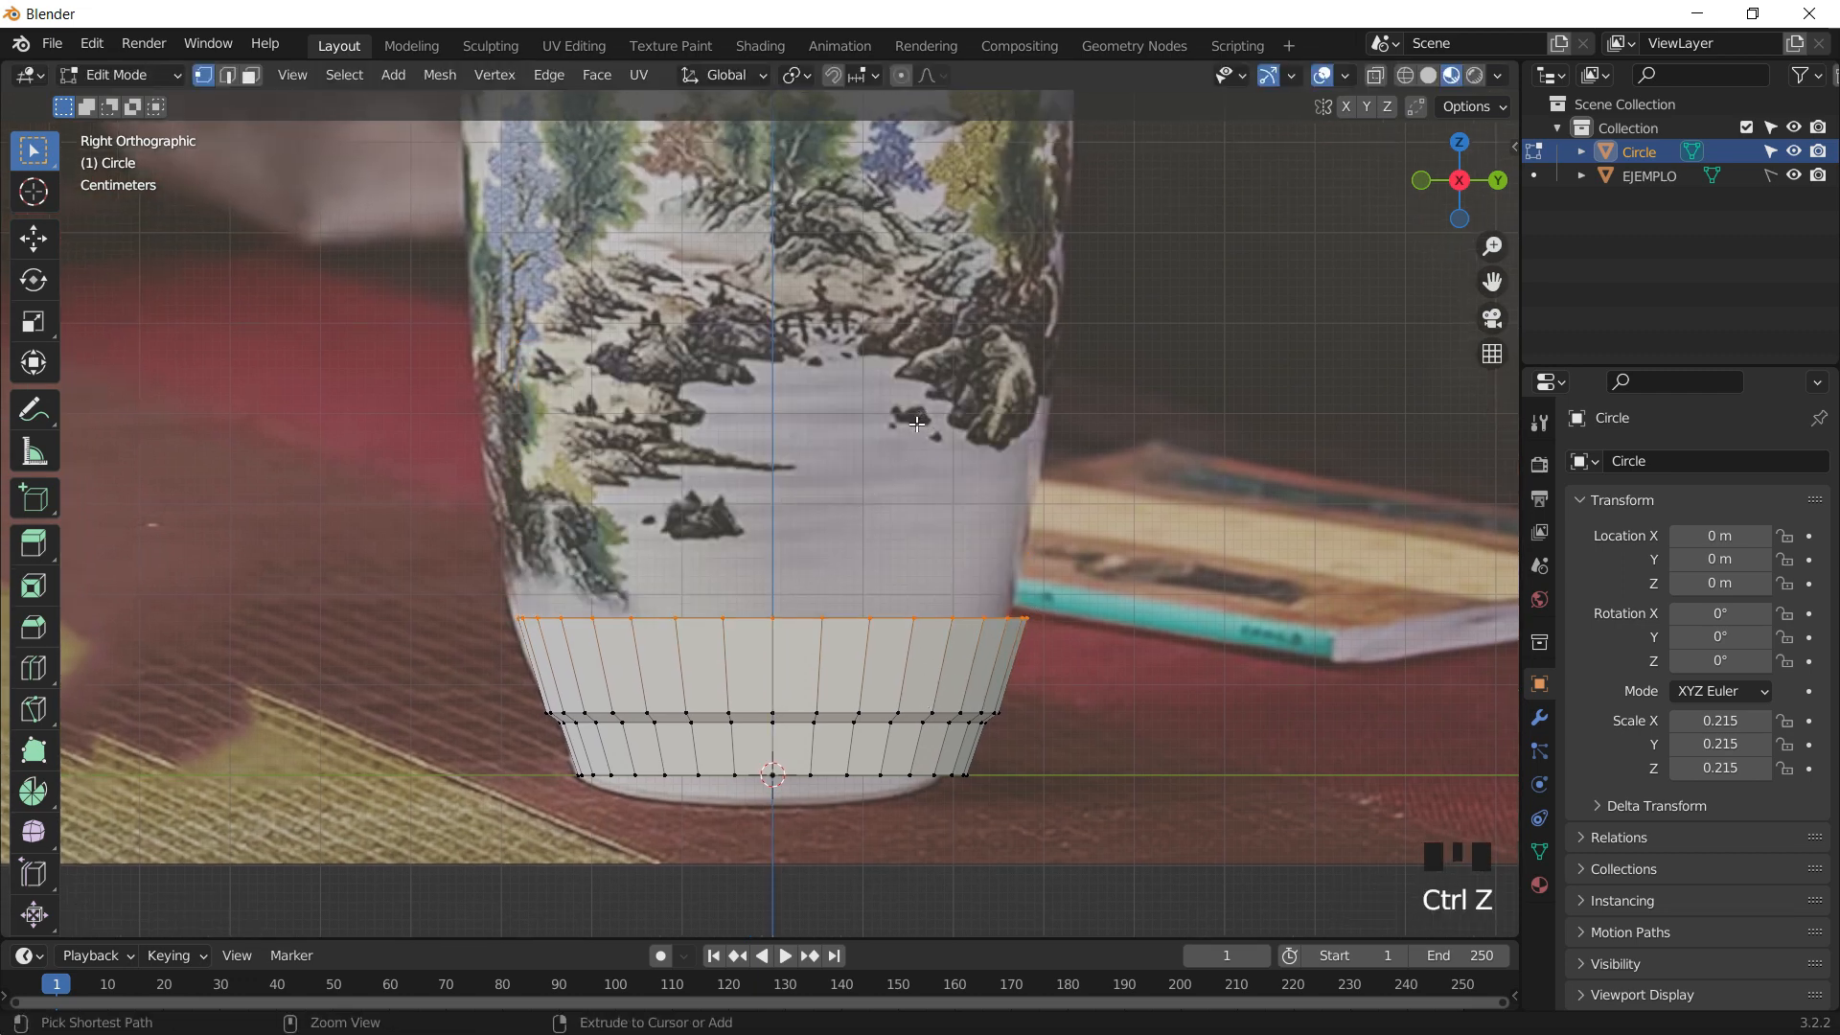
- Extrude the top ring upward into the vase's lower body and scale it outward toward the reference outline
key(e)
click(839, 192)
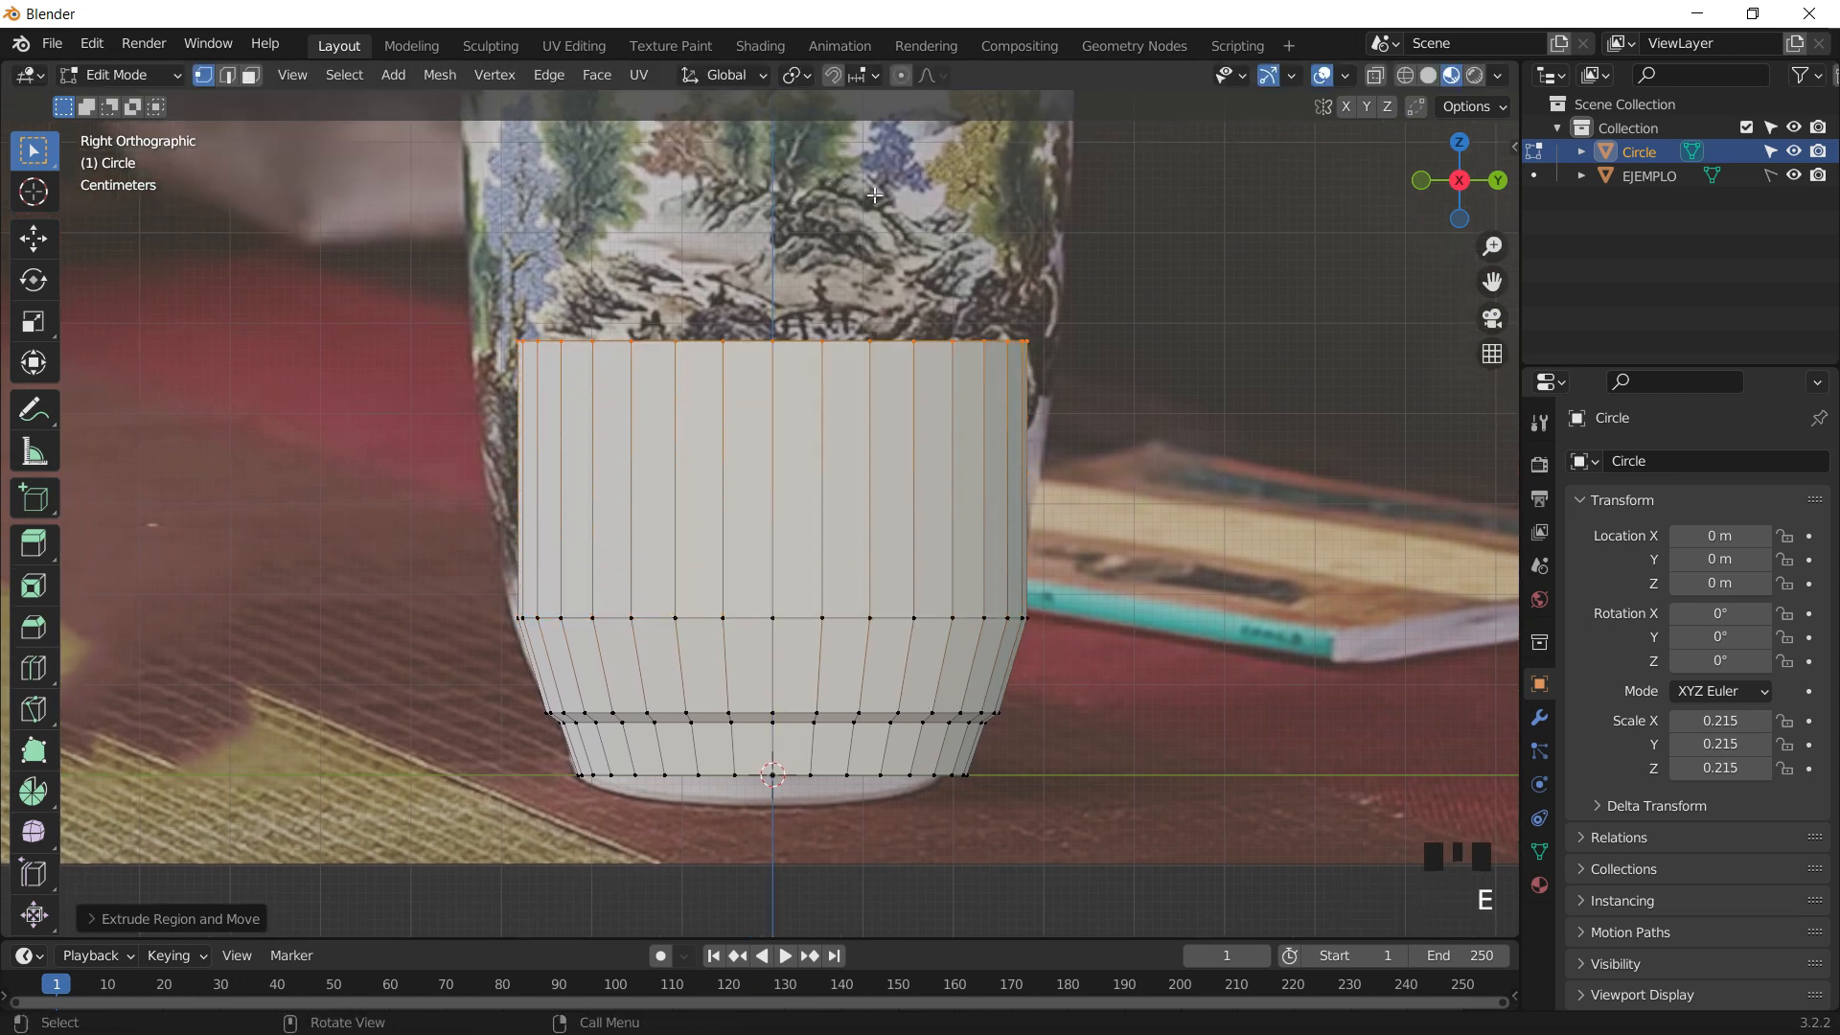
key(s)
click(901, 206)
- Extrude the top ring straight up about 0.5 m along Z through the vase's main body
shift+middle_drag(867, 422, 884, 740)
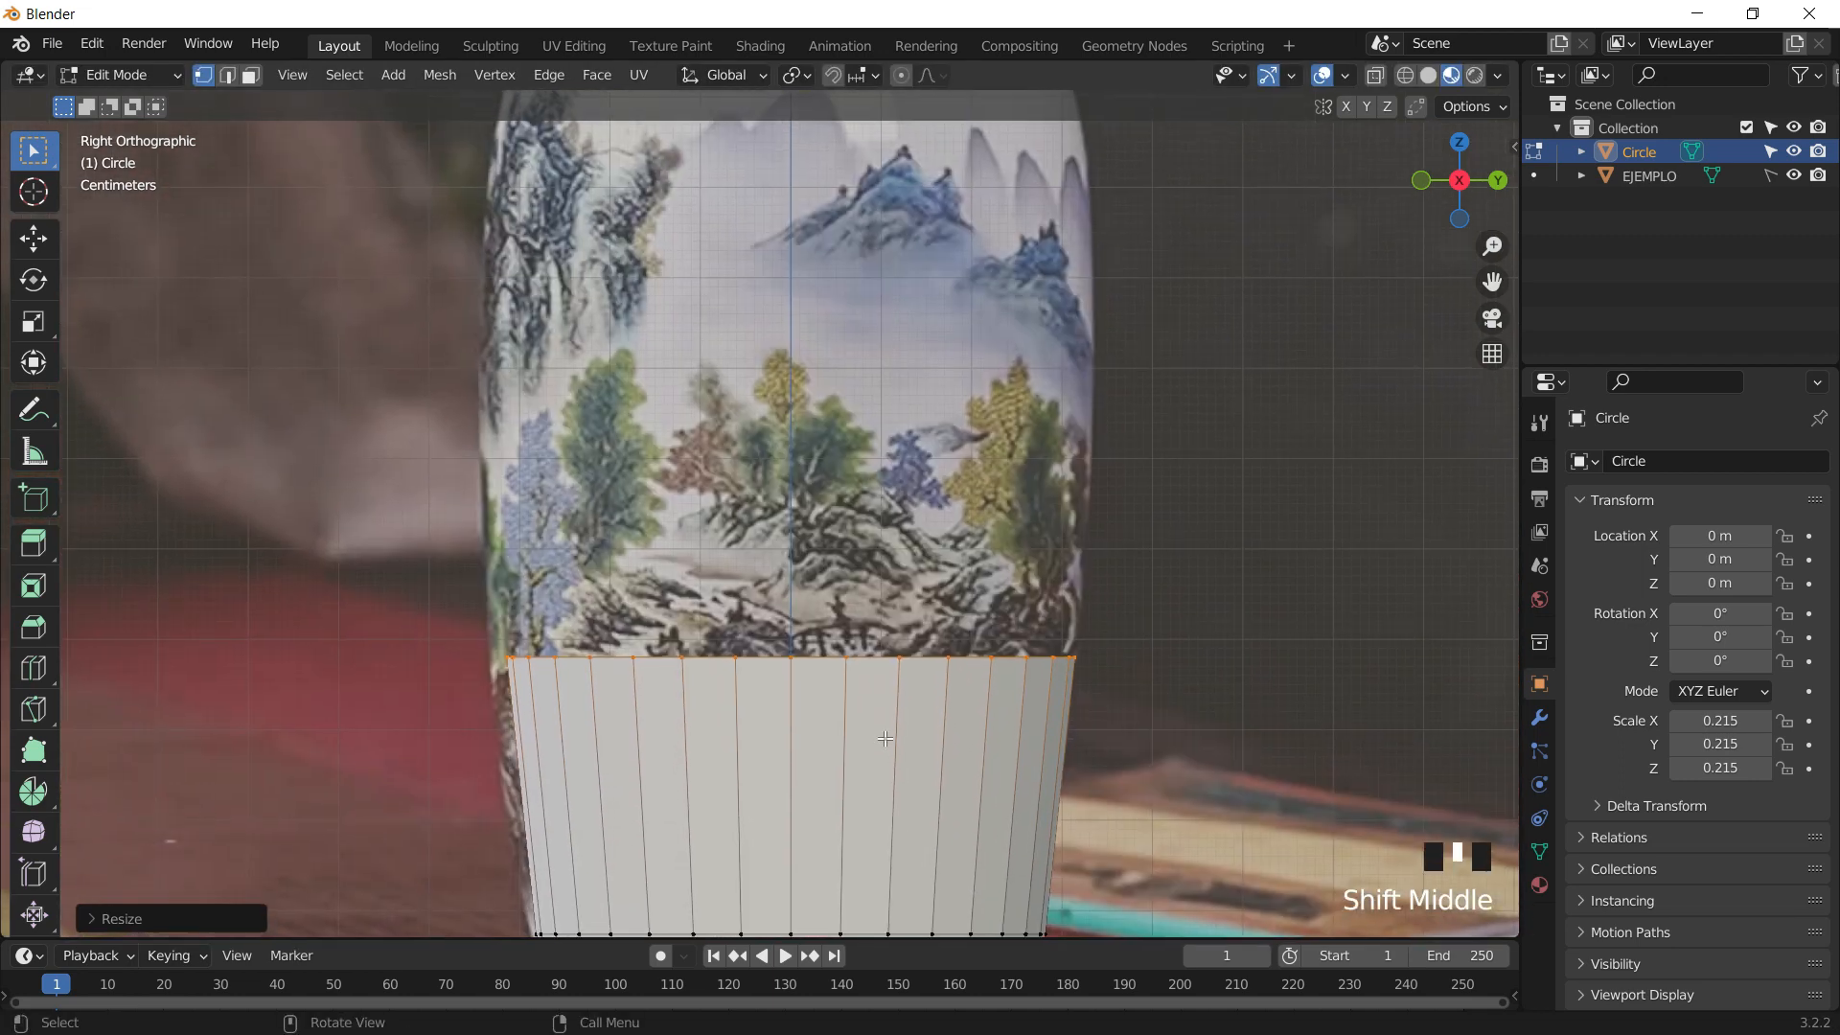
key(e)
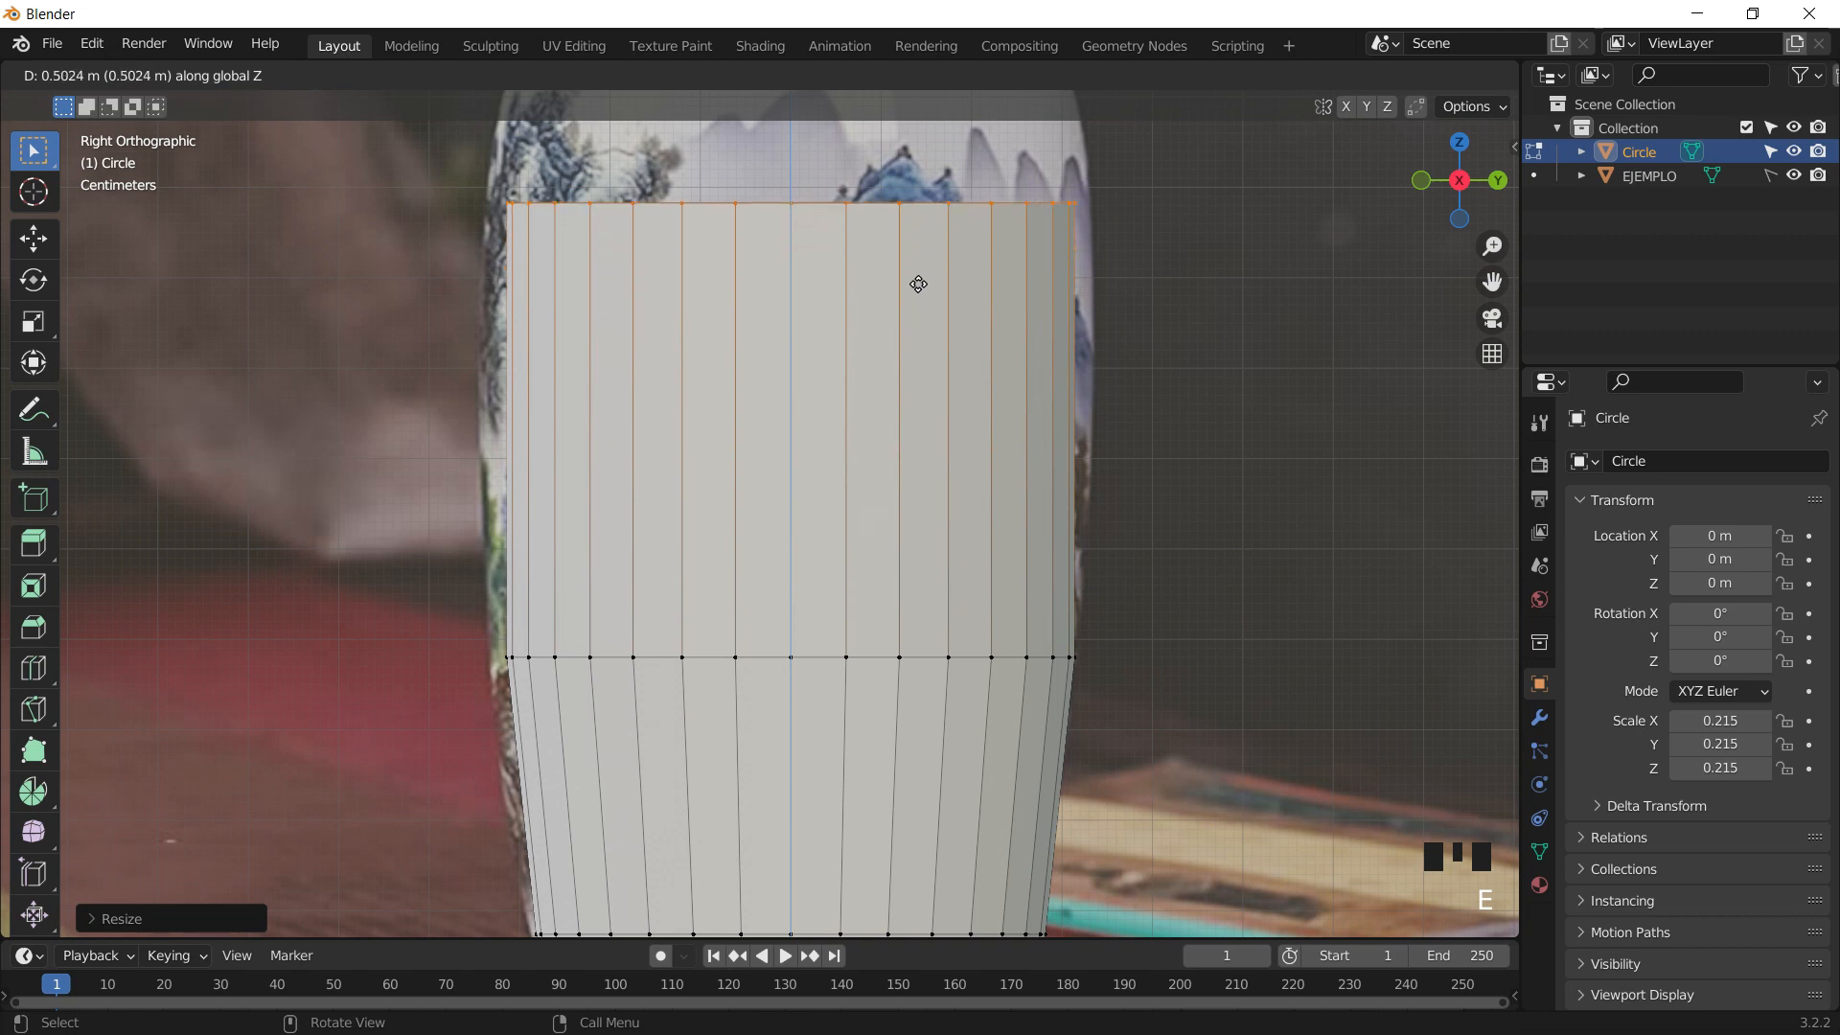
click(910, 295)
- Extrude the top ring up to the vase's shoulder and scale it inward to about 0.8
shift+middle_drag(909, 295, 863, 531)
shift+middle_drag(815, 453, 778, 625)
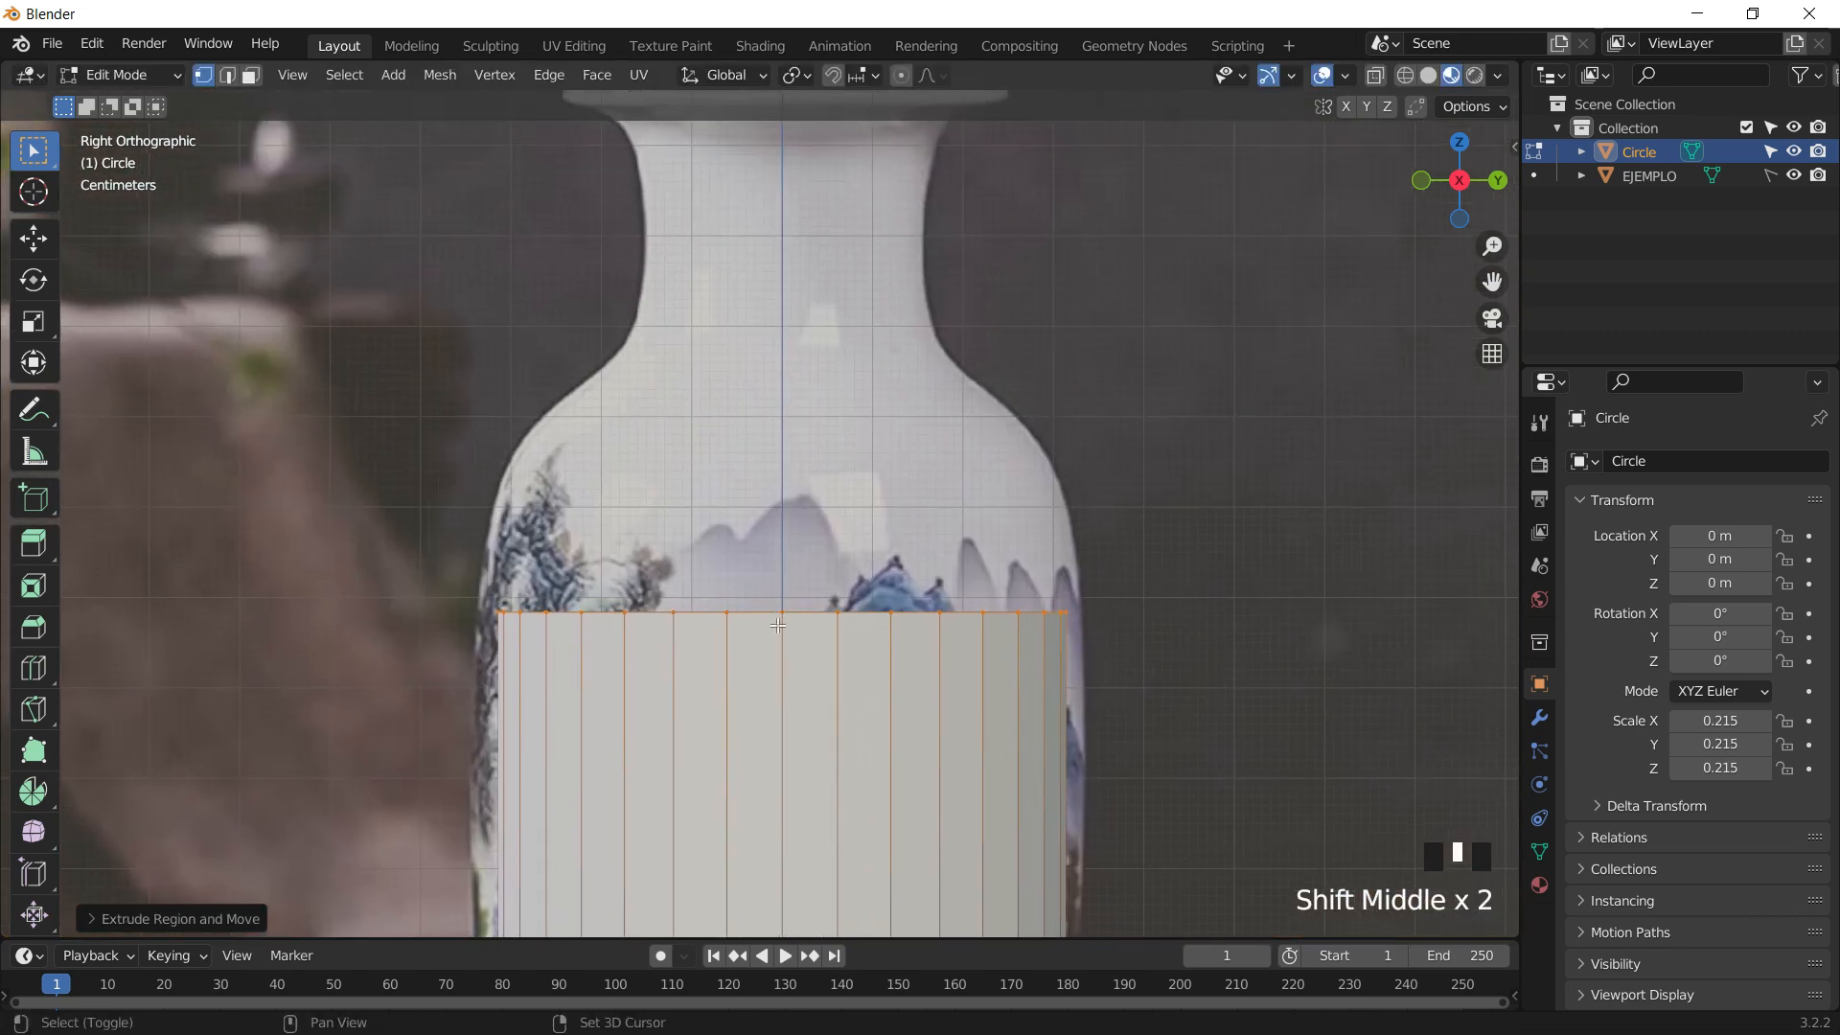
key(e)
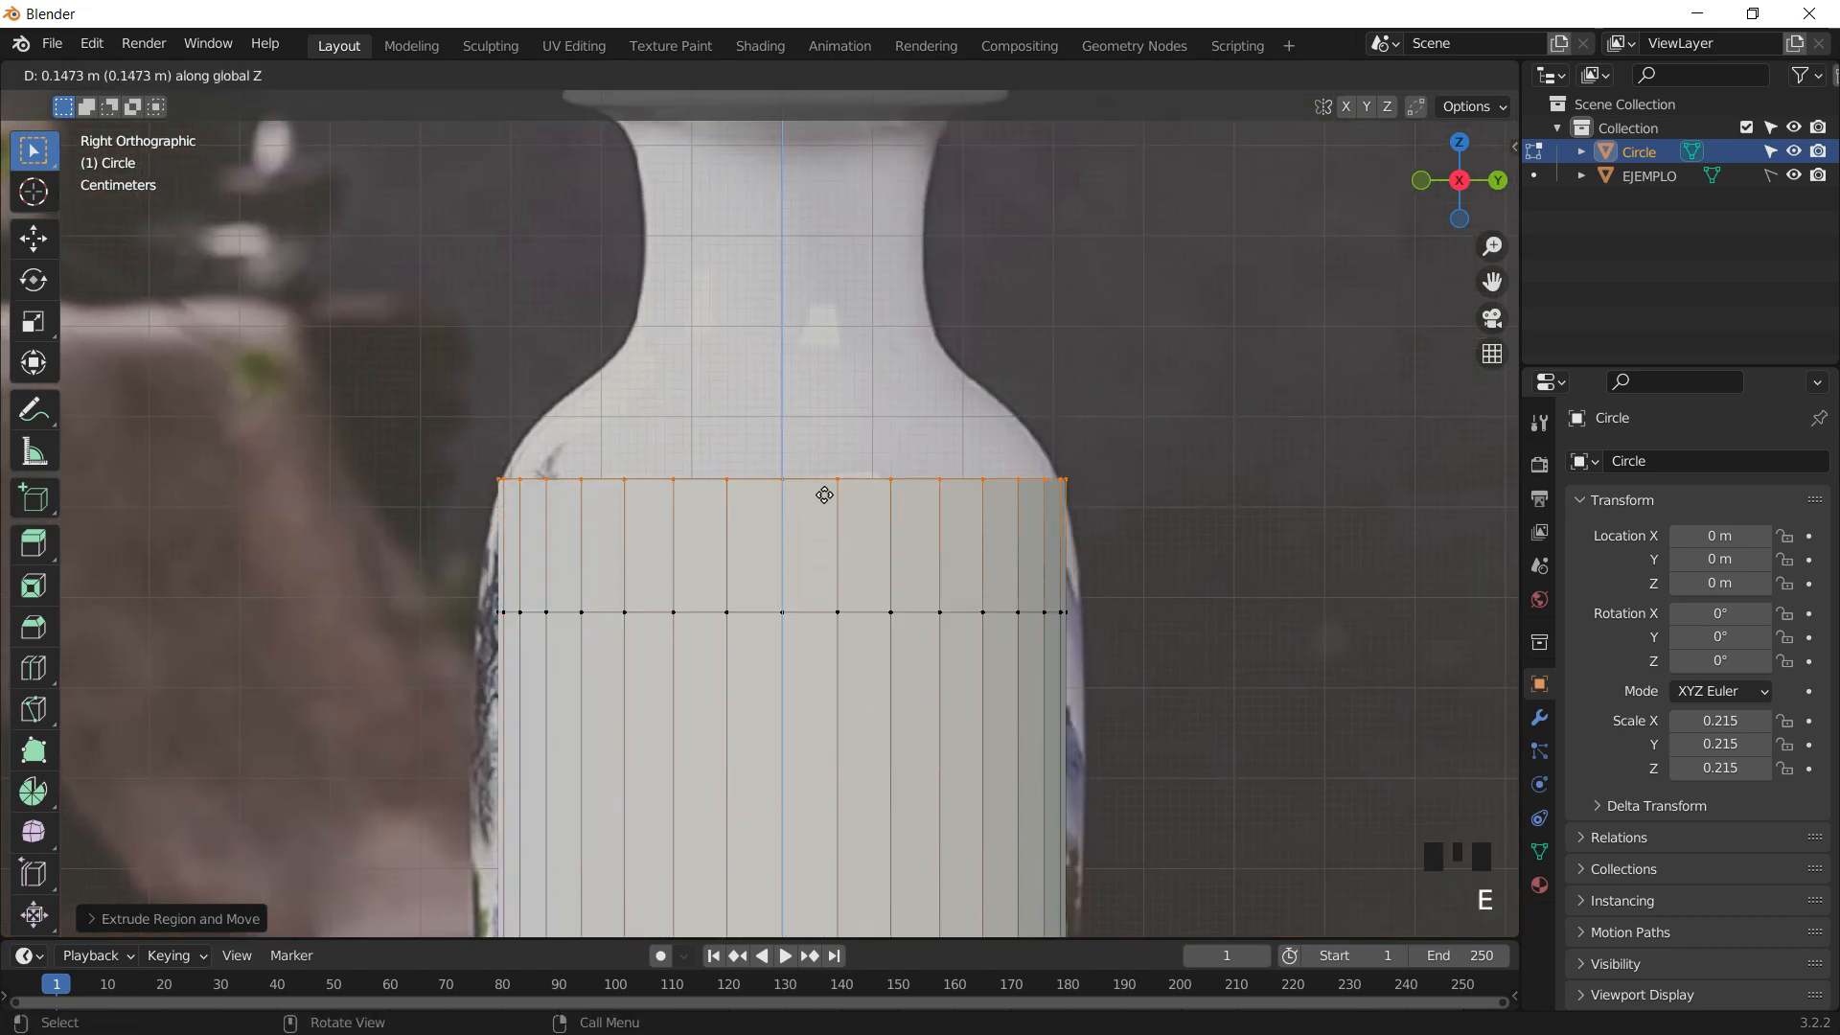
click(841, 439)
key(s)
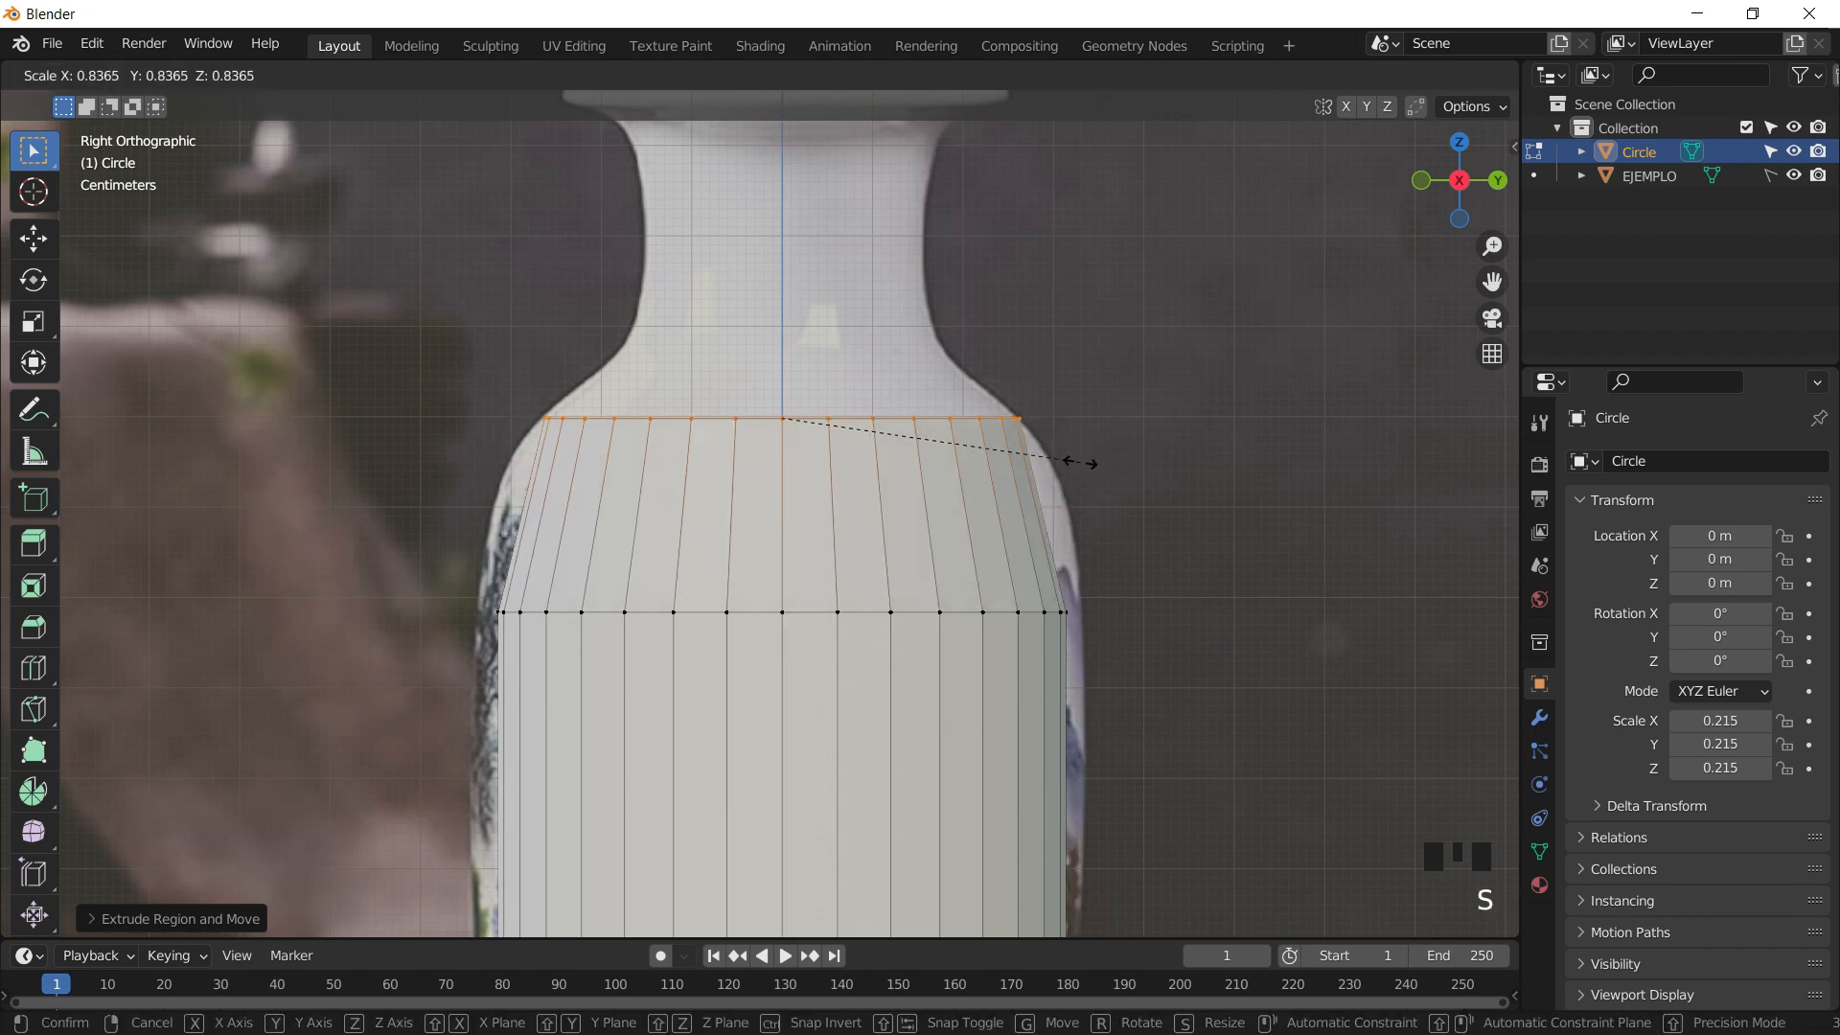
click(871, 535)
- Extrude the shoulder ring upward about 0.07 m and scale it inward to the width of the neck's base
shift+middle_drag(871, 535, 888, 677)
key(e)
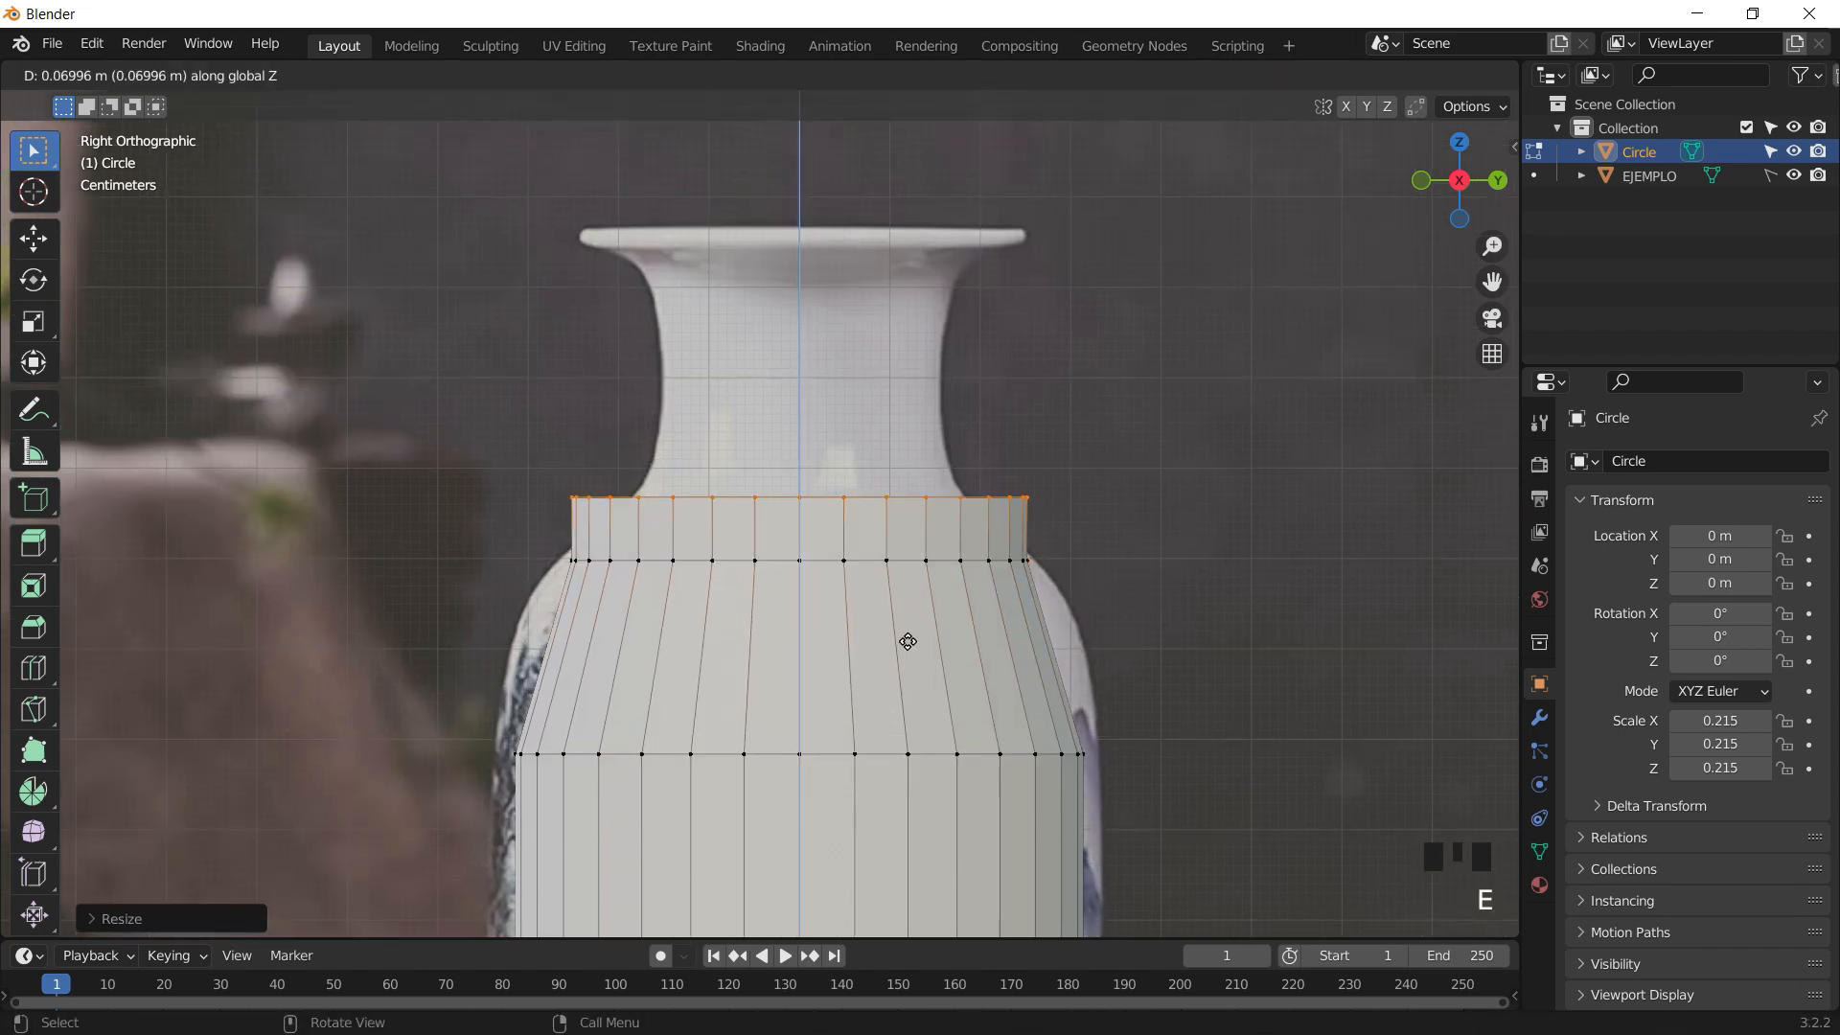
click(908, 645)
key(s)
click(891, 630)
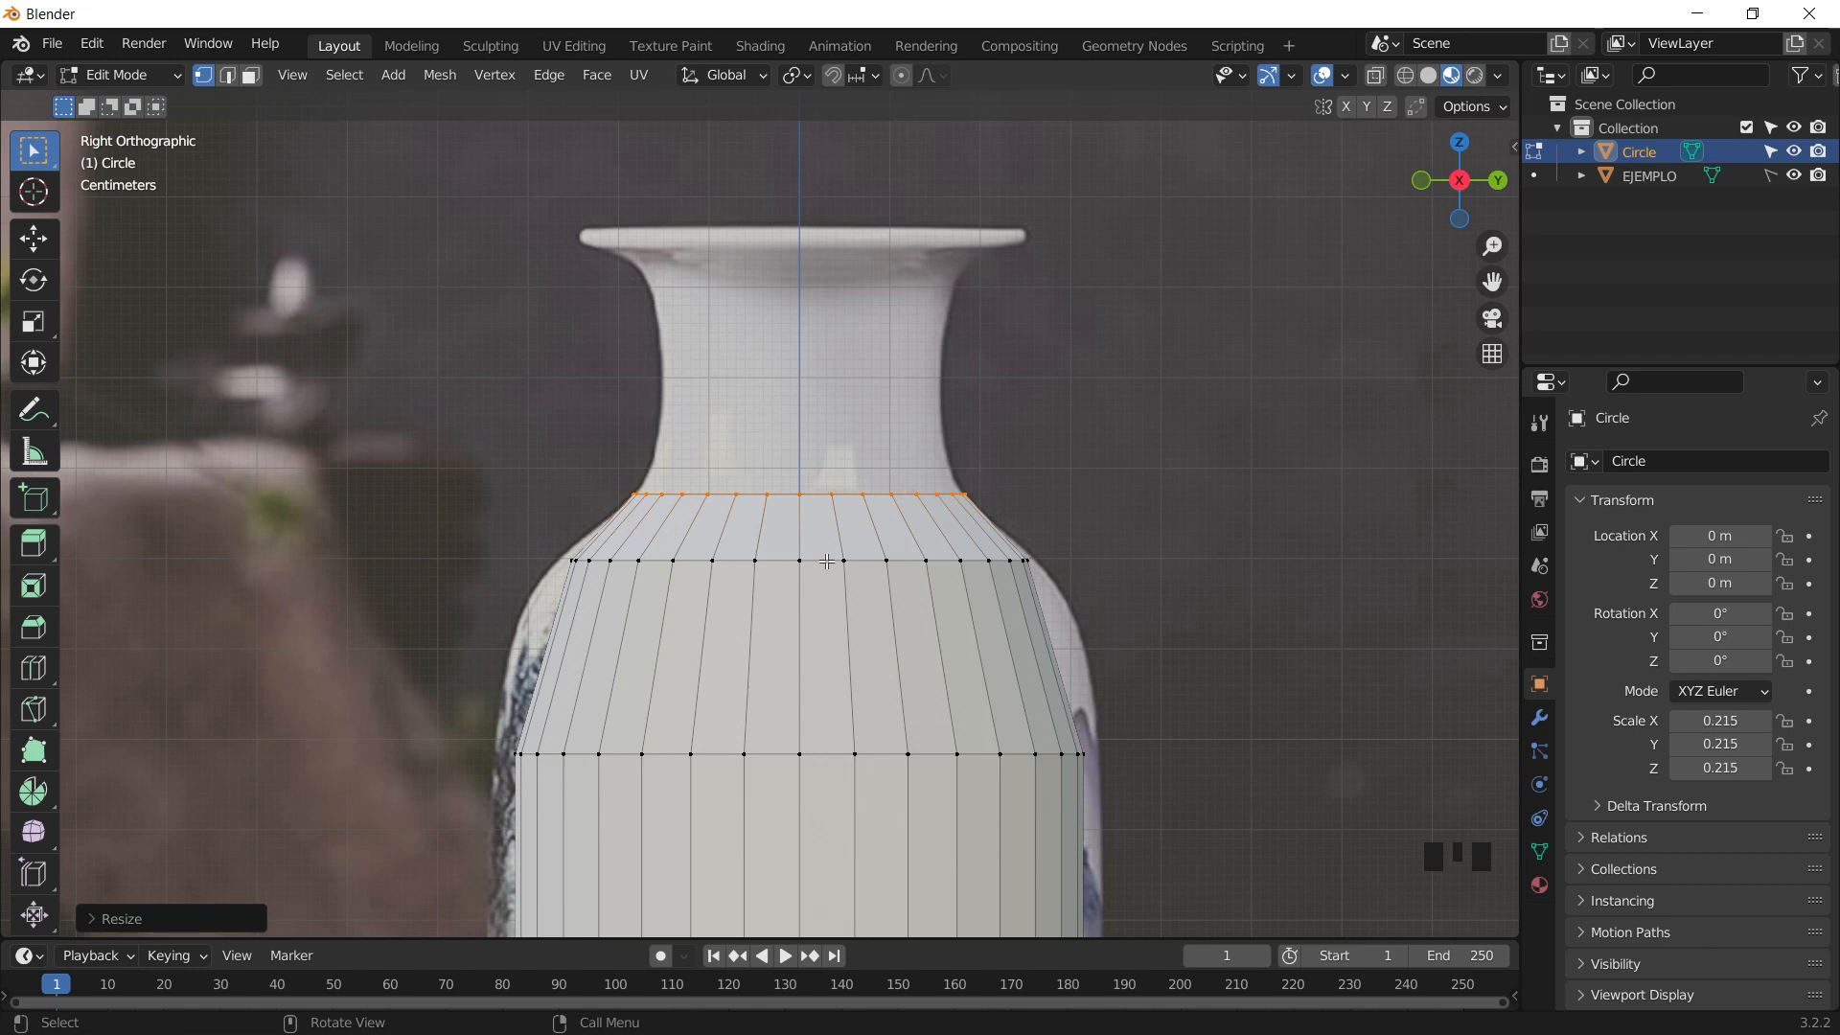
- Extrude the neck's base ring upward a short distance and narrow it to match the lower neck
key(e)
click(823, 506)
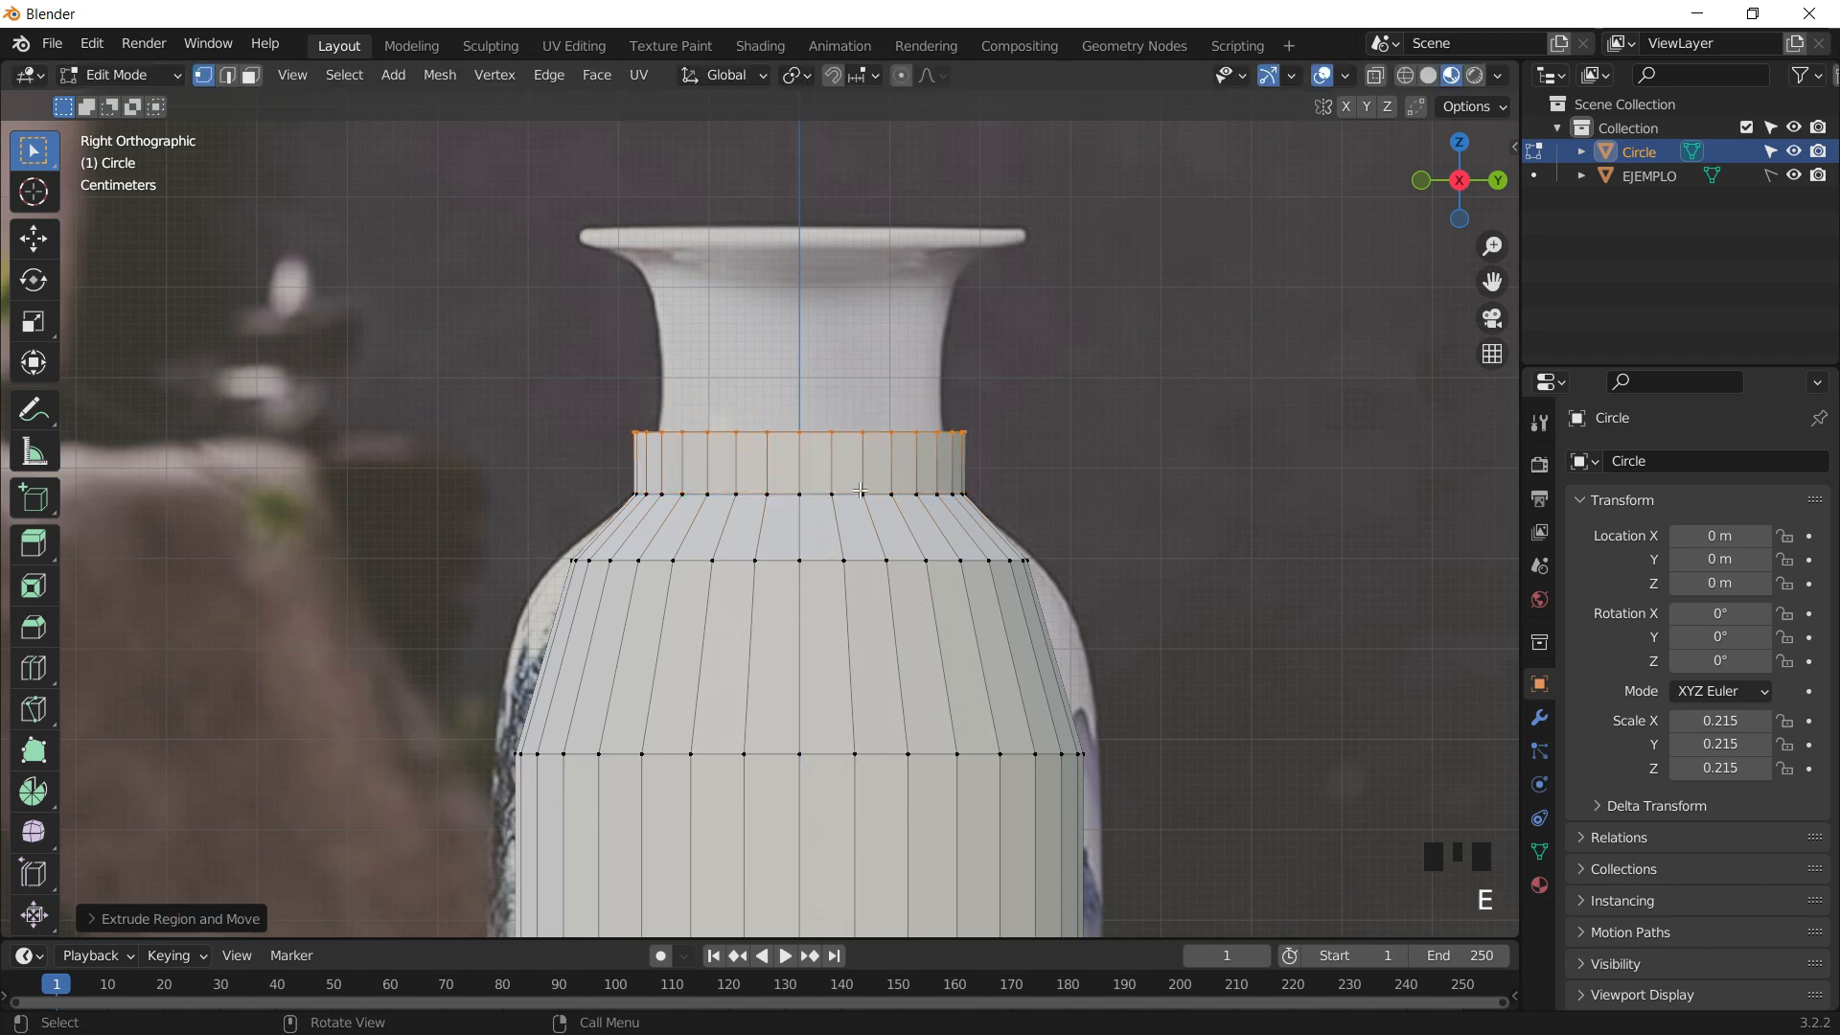
key(s)
click(891, 499)
- Extrude the top ring to about mid-neck and scale it to about 0.95
key(e)
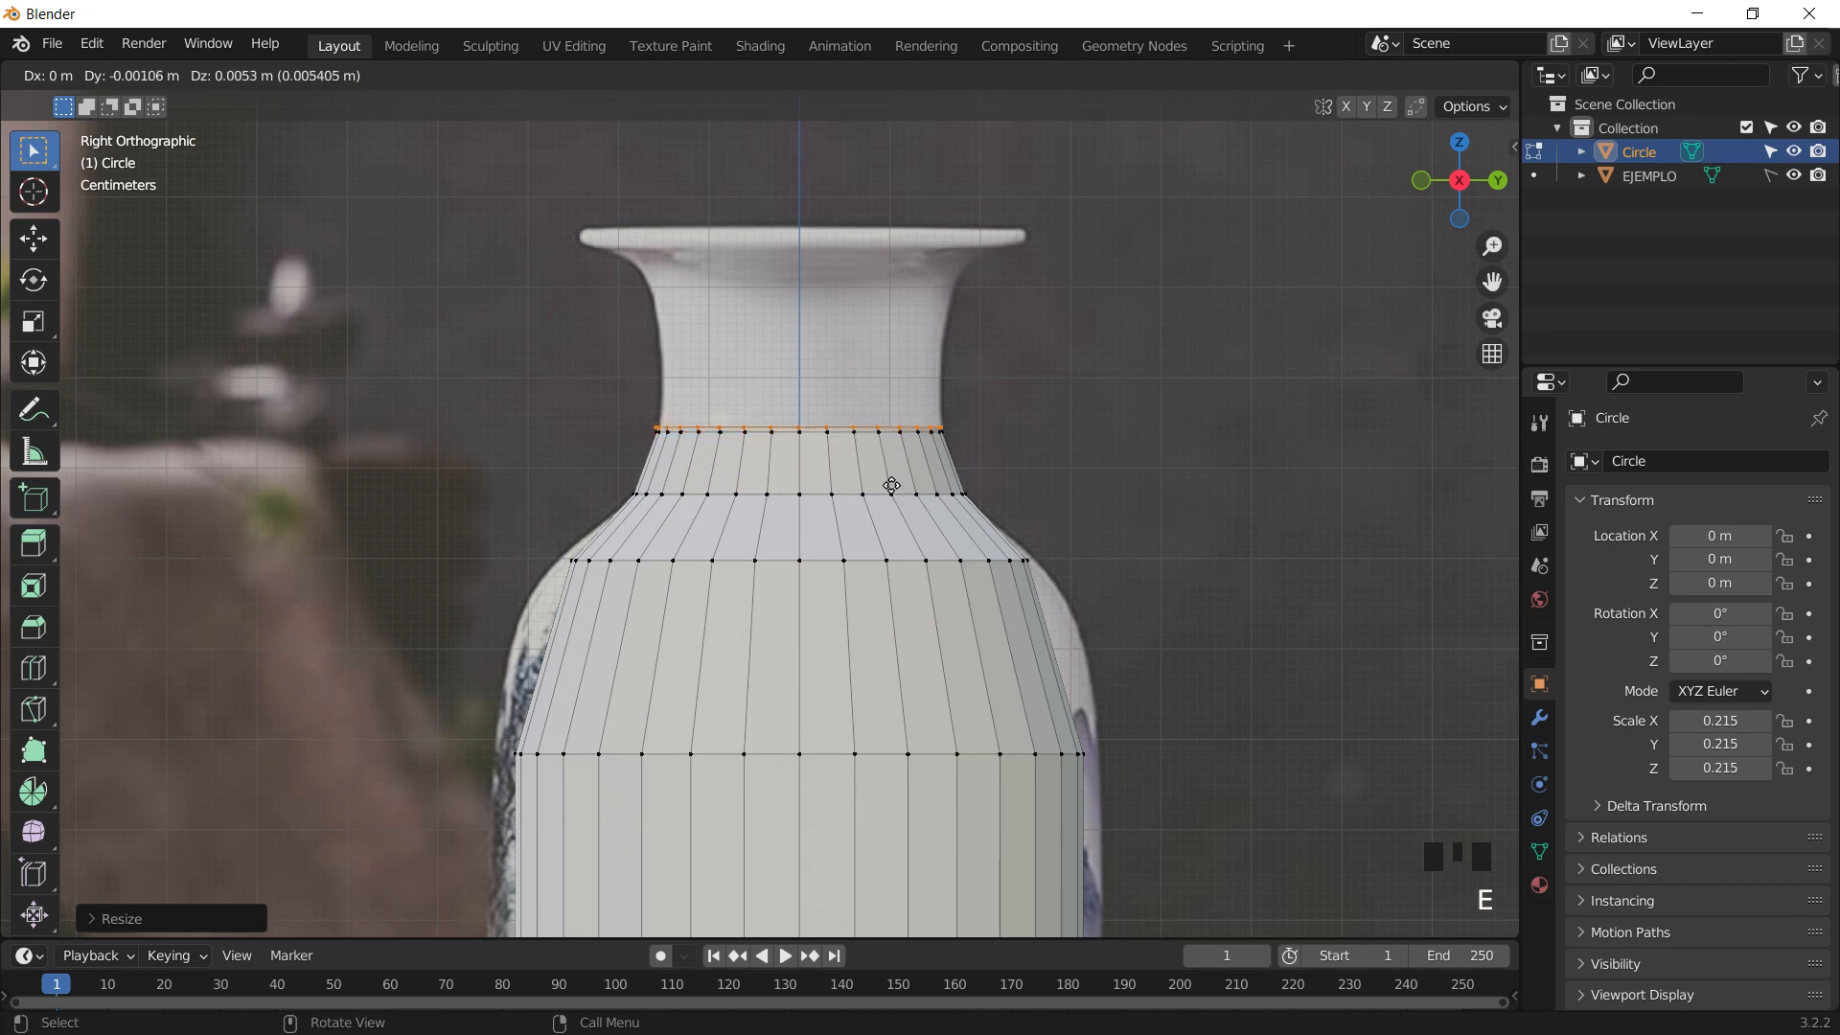
click(888, 403)
key(s)
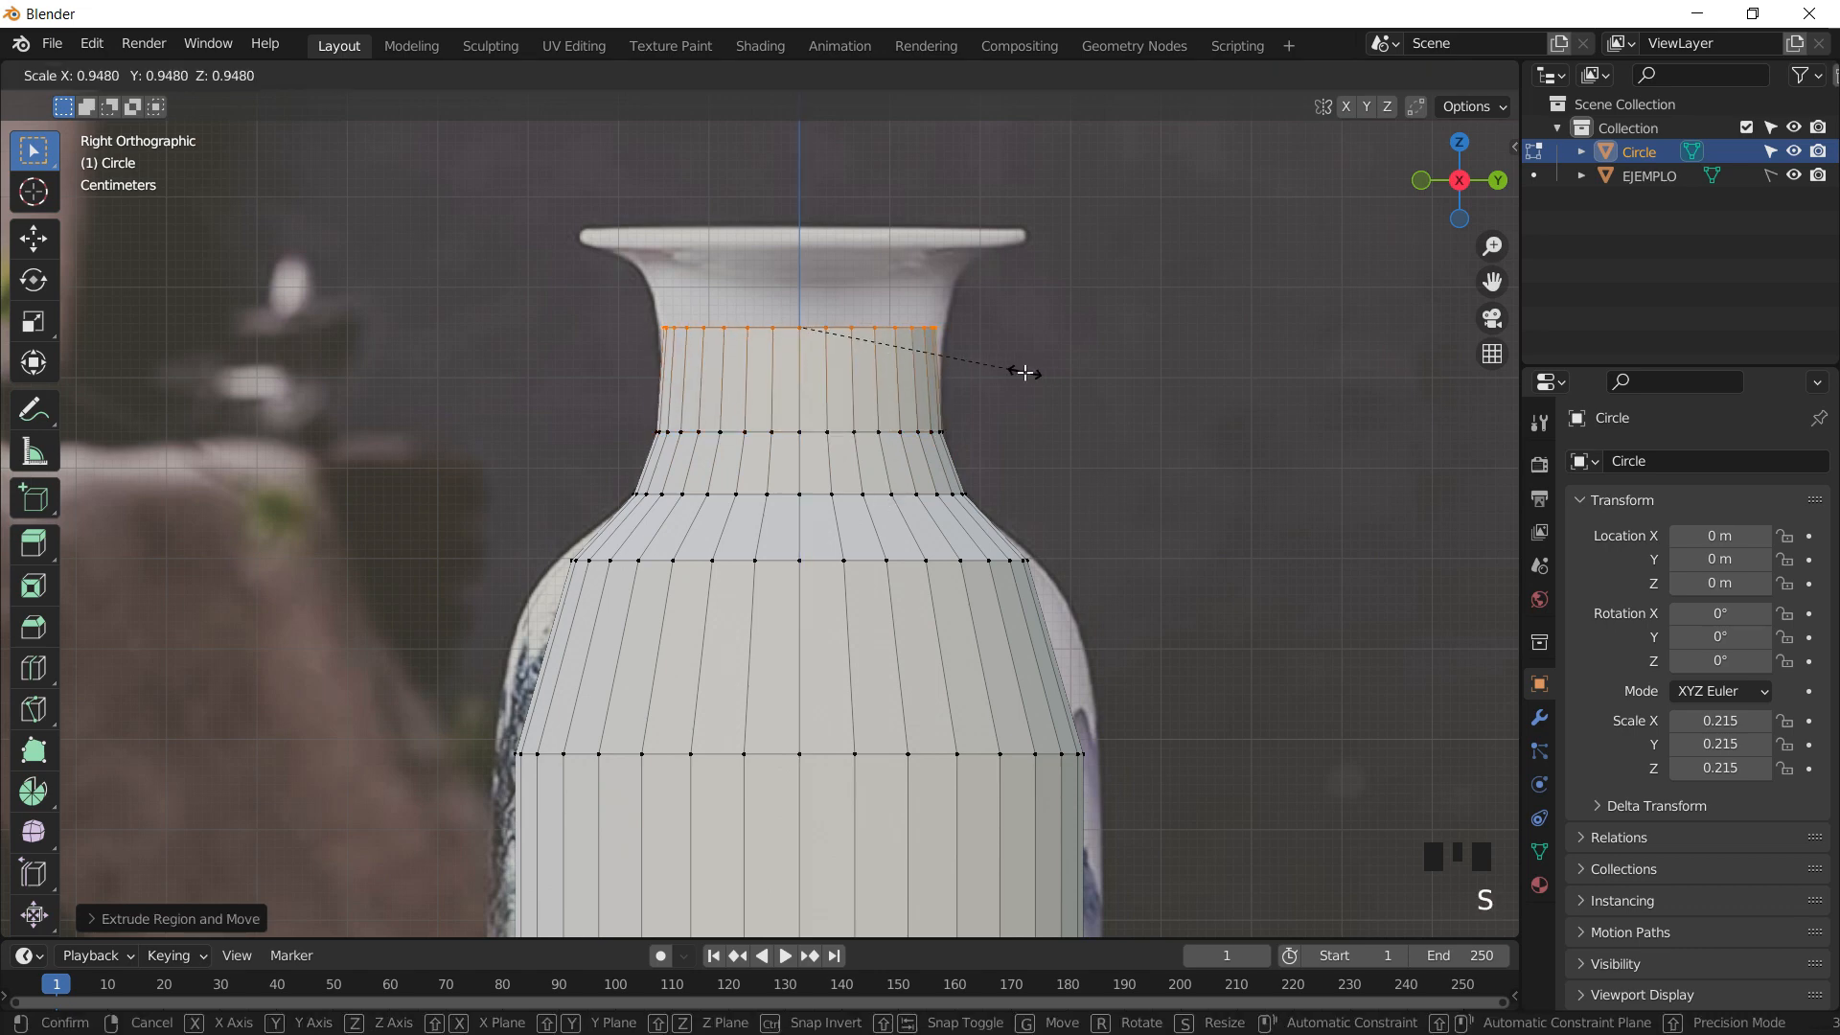
click(1025, 371)
- Extrude the neck ring up to just below the rim and scale it outward to form the flare
key(e)
click(1025, 290)
key(s)
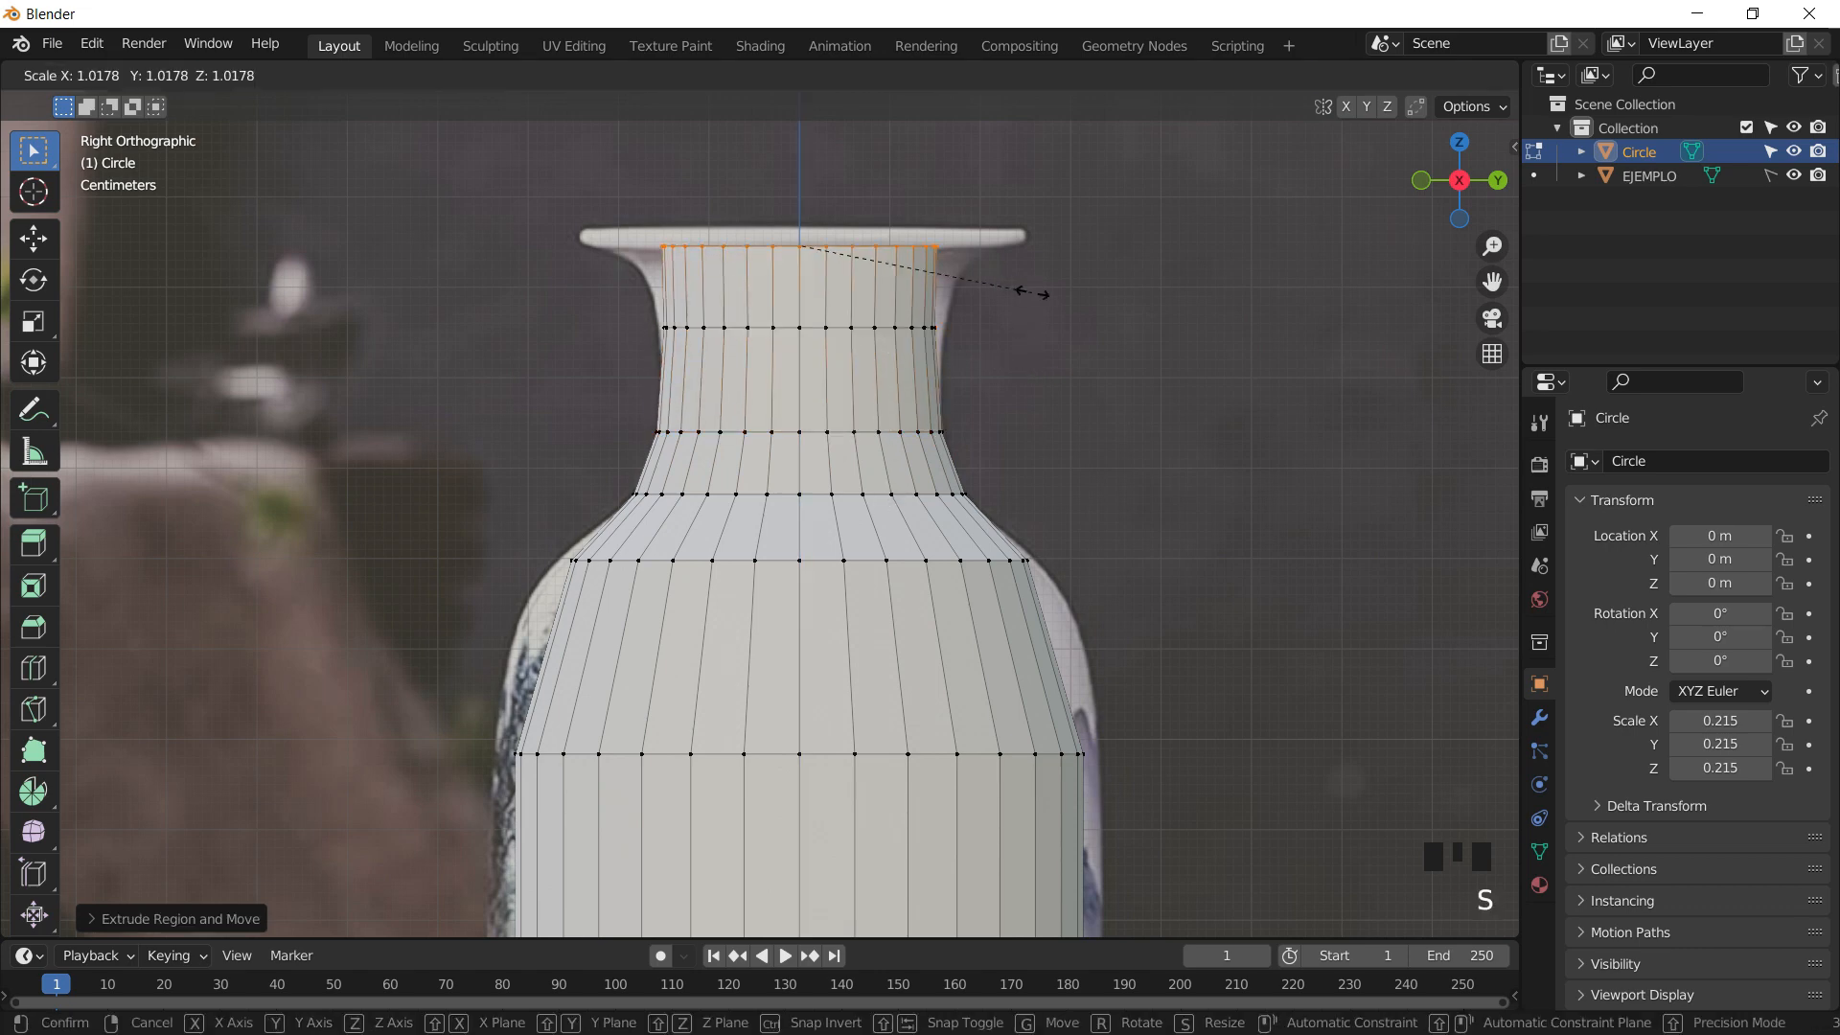
click(1097, 281)
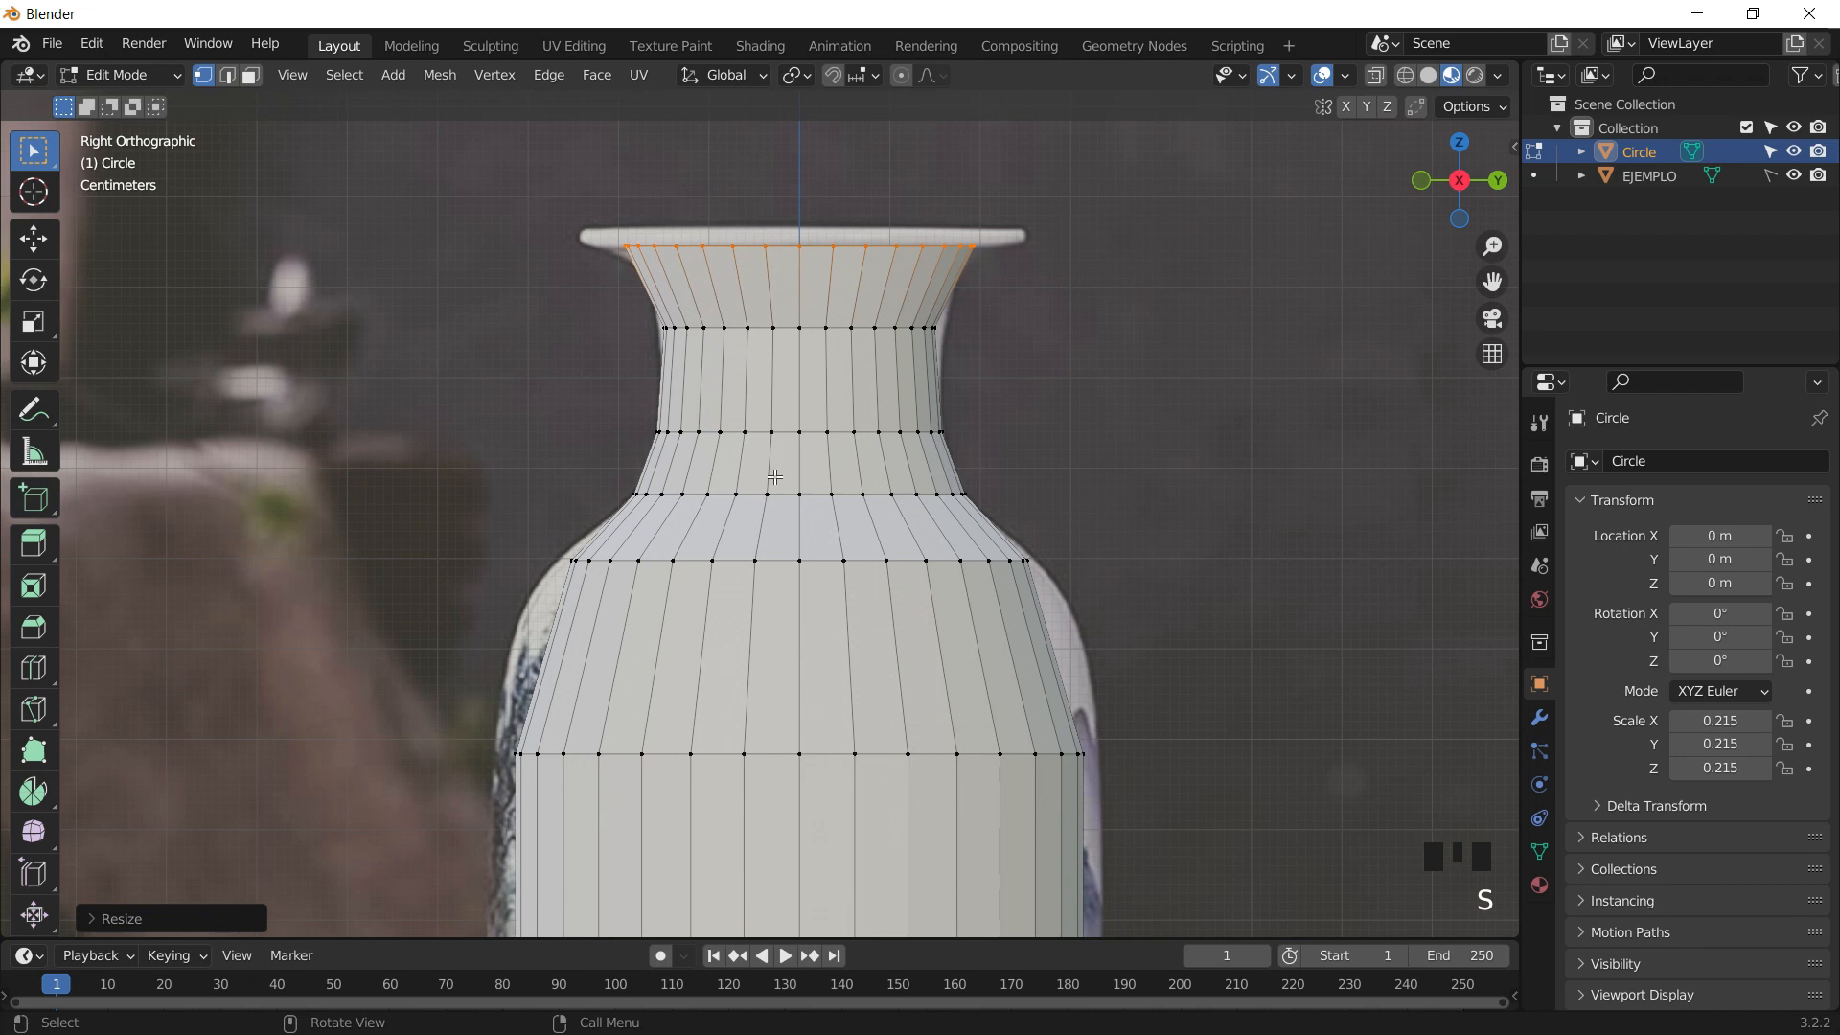
- Extrude the flared ring slightly upward and scale it by about 1.2 to form the rim's underside
key(e)
click(834, 363)
key(s)
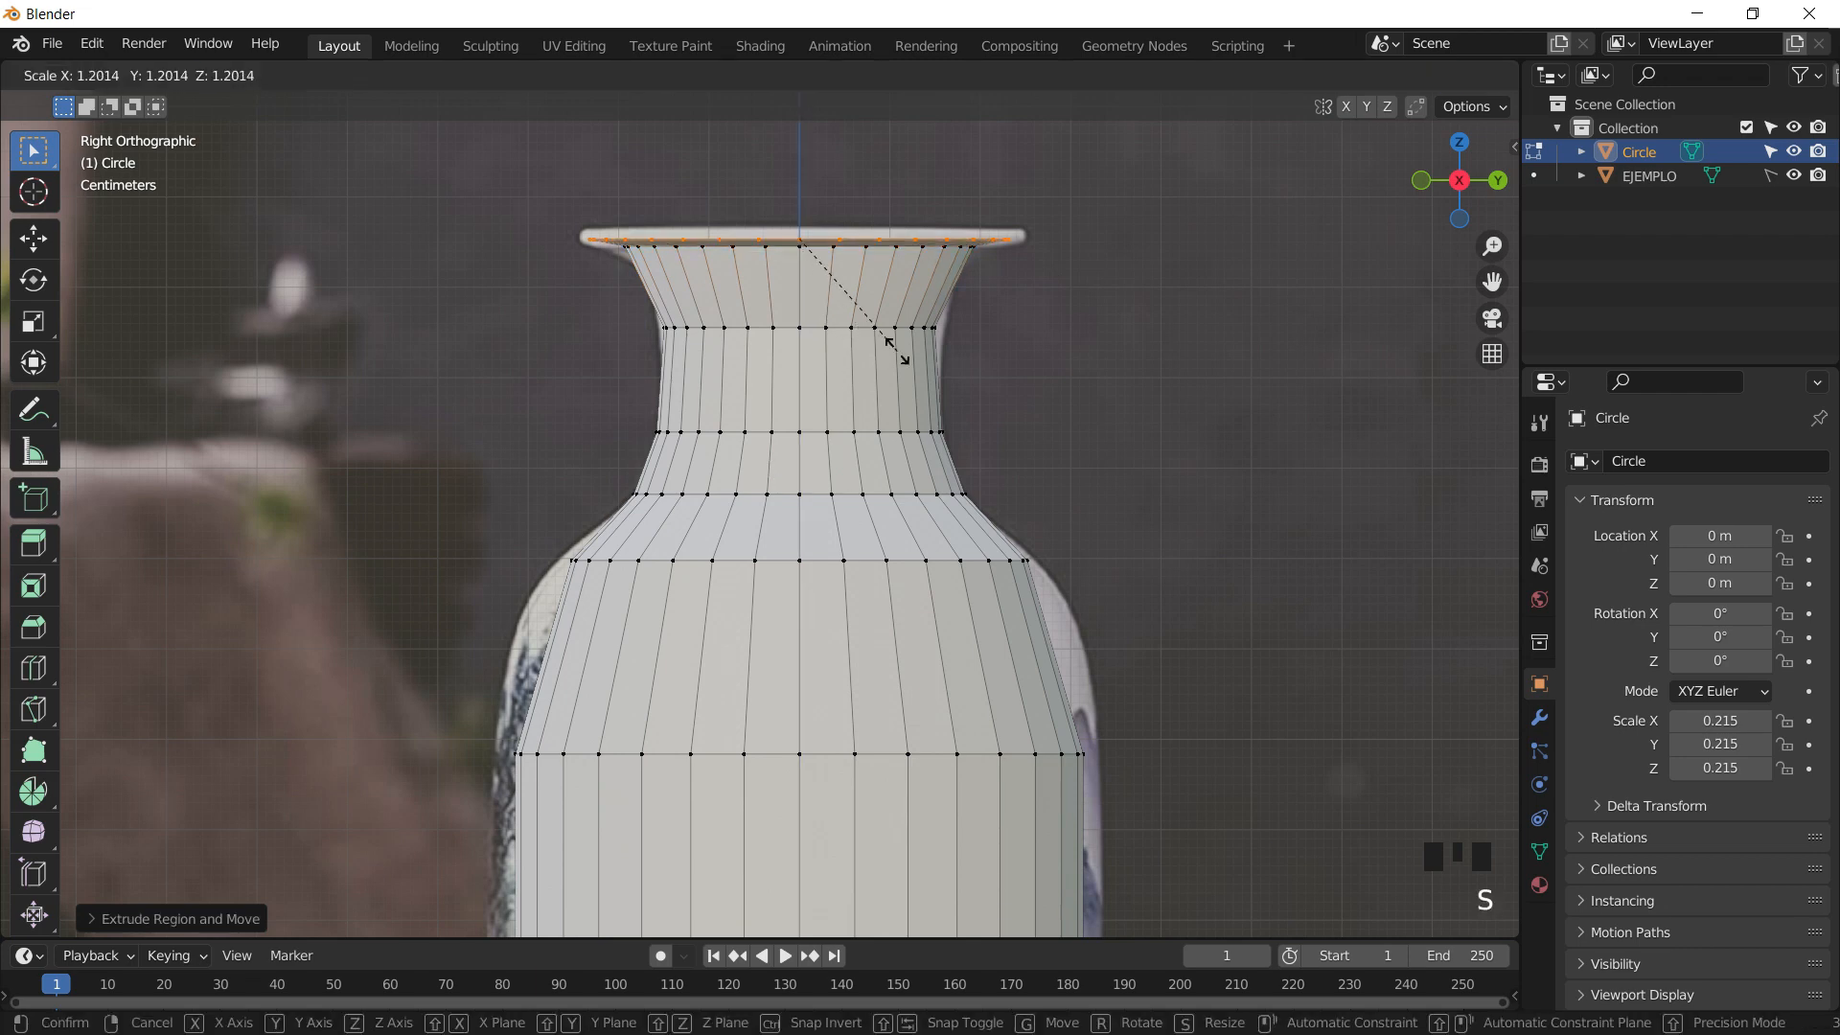
click(897, 351)
- Extrude the rim ring up to the vase's top edge and scale it outward
key(e)
click(901, 341)
key(s)
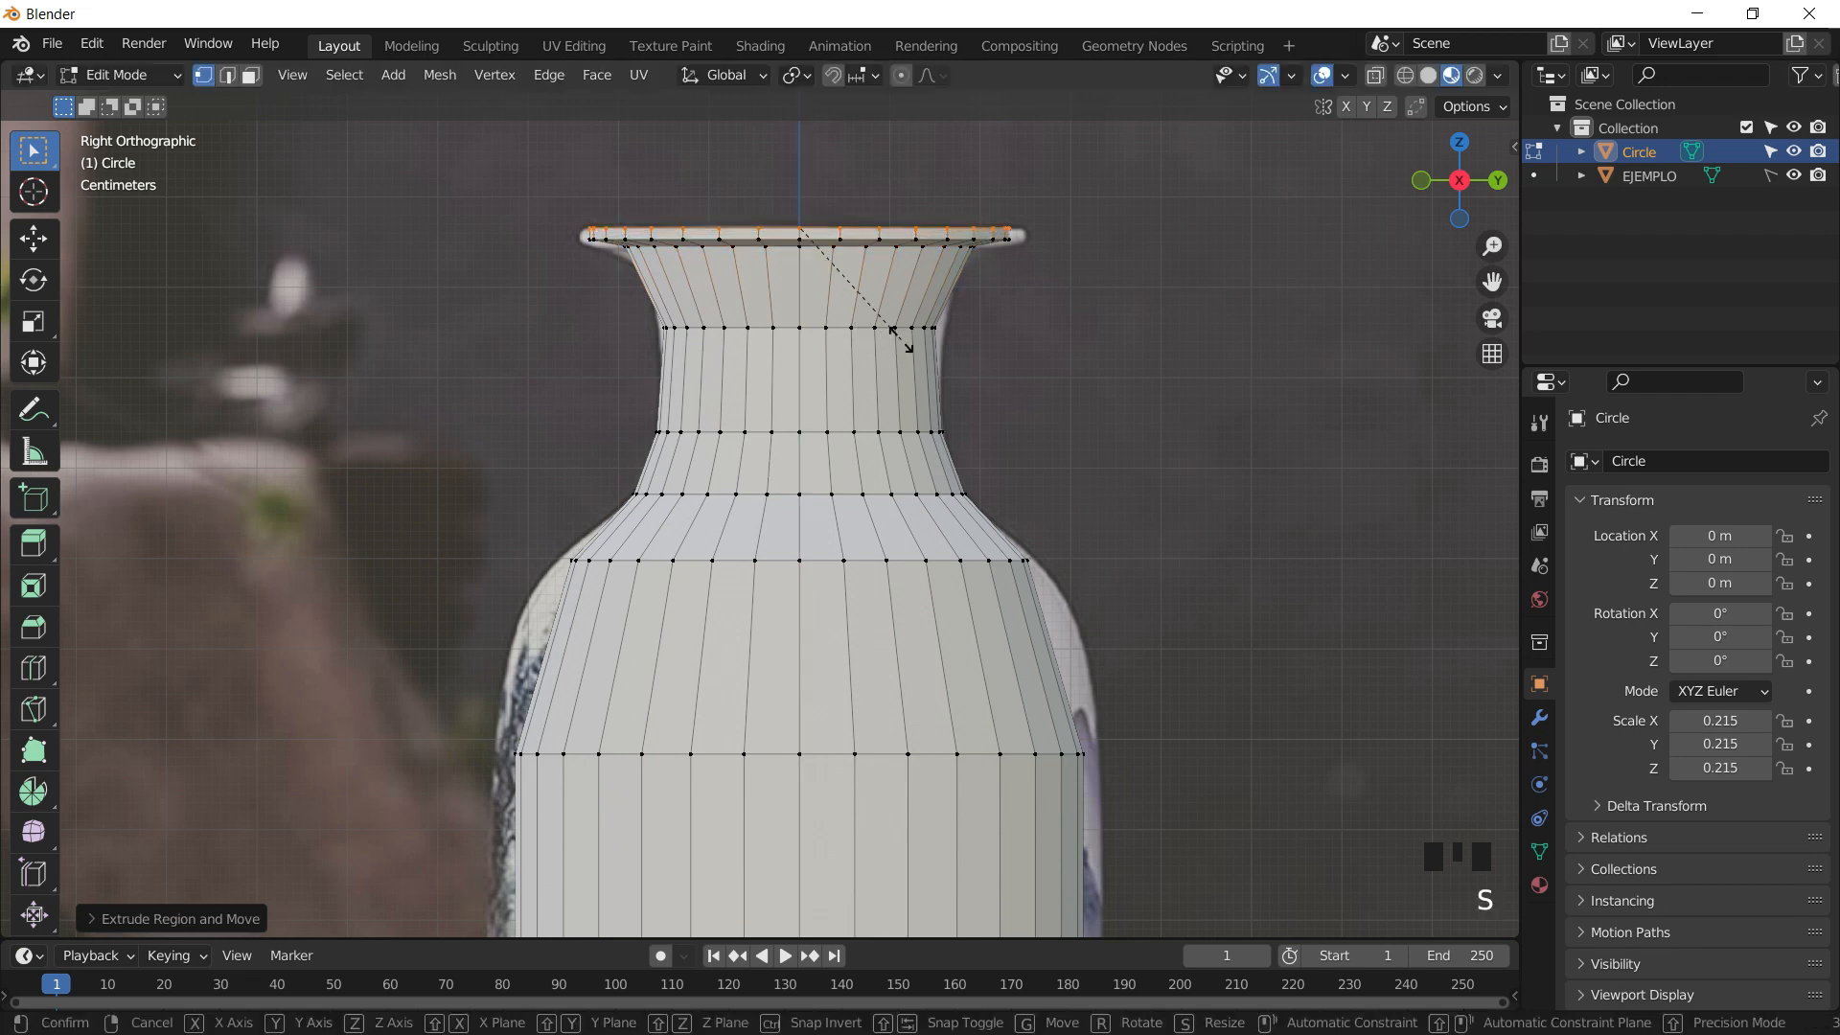
click(956, 317)
- Examine the vase in Object Mode from an angled view and against the reference in the right orthographic view
key(Tab)
middle_drag(854, 690, 867, 583)
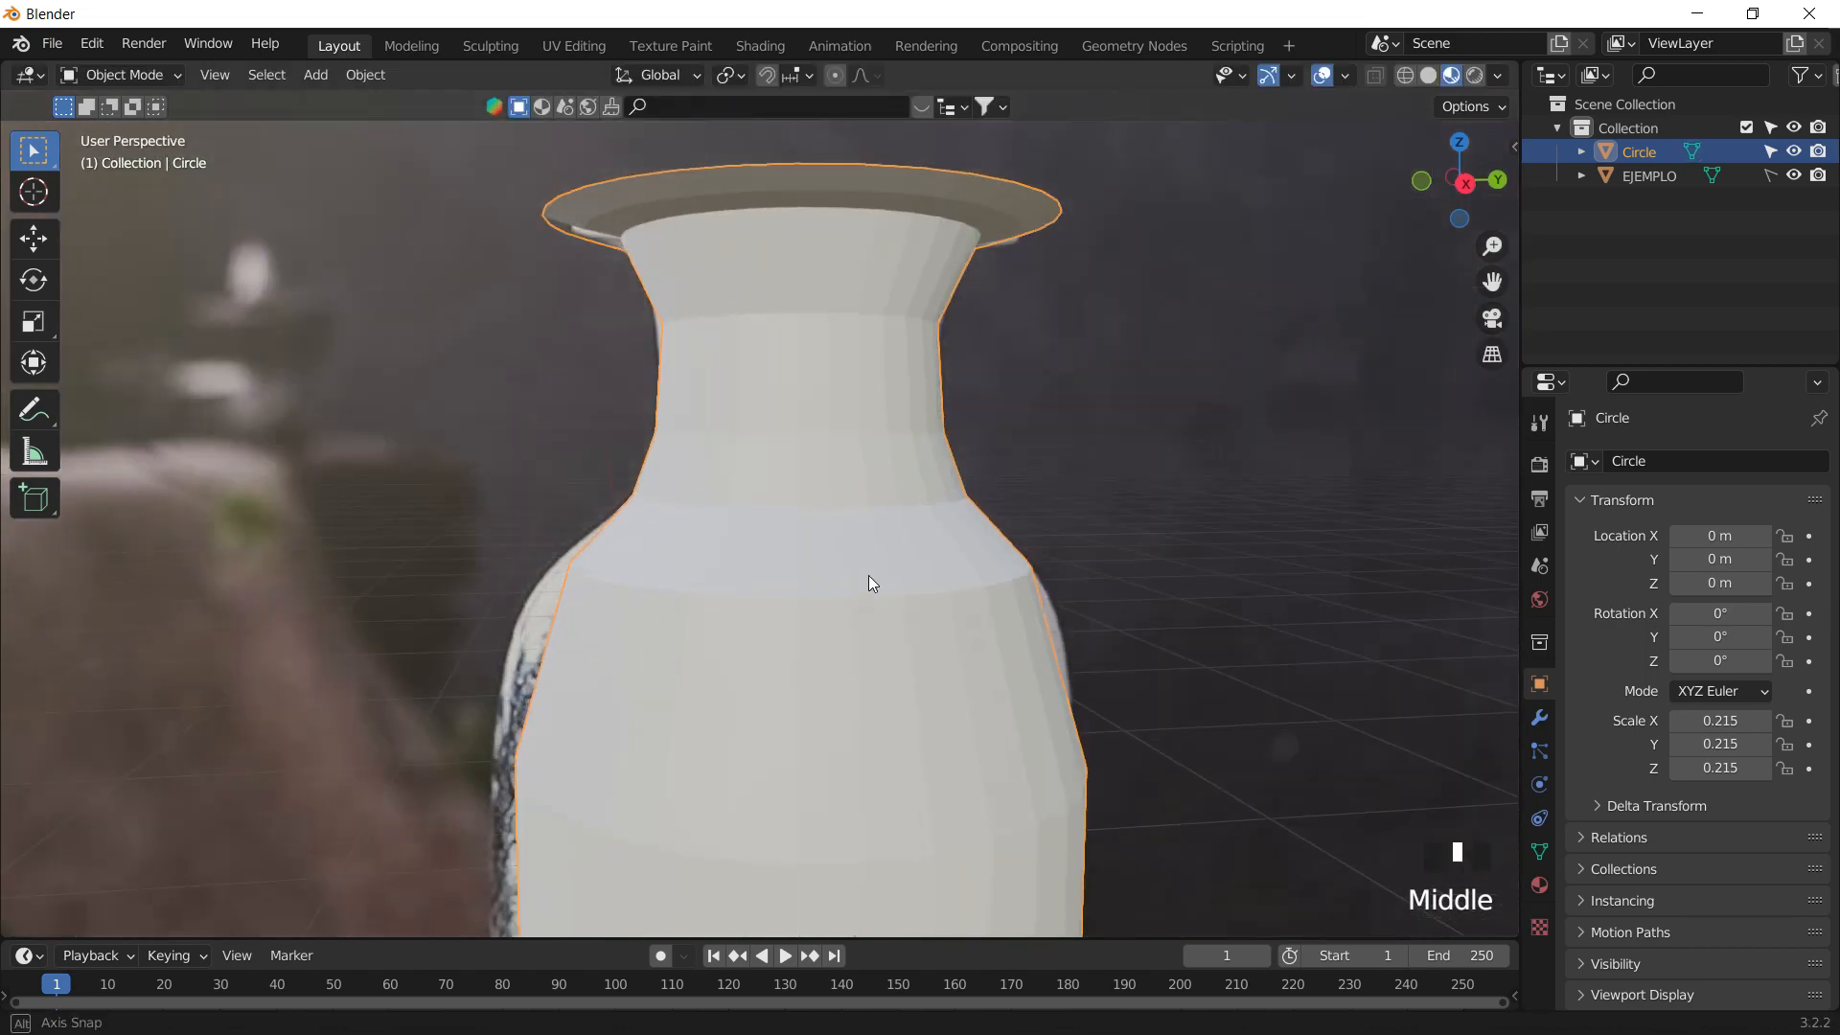
scroll(945, 489, down, 2)
shift+middle_drag(945, 489, 1111, 331)
click(1478, 187)
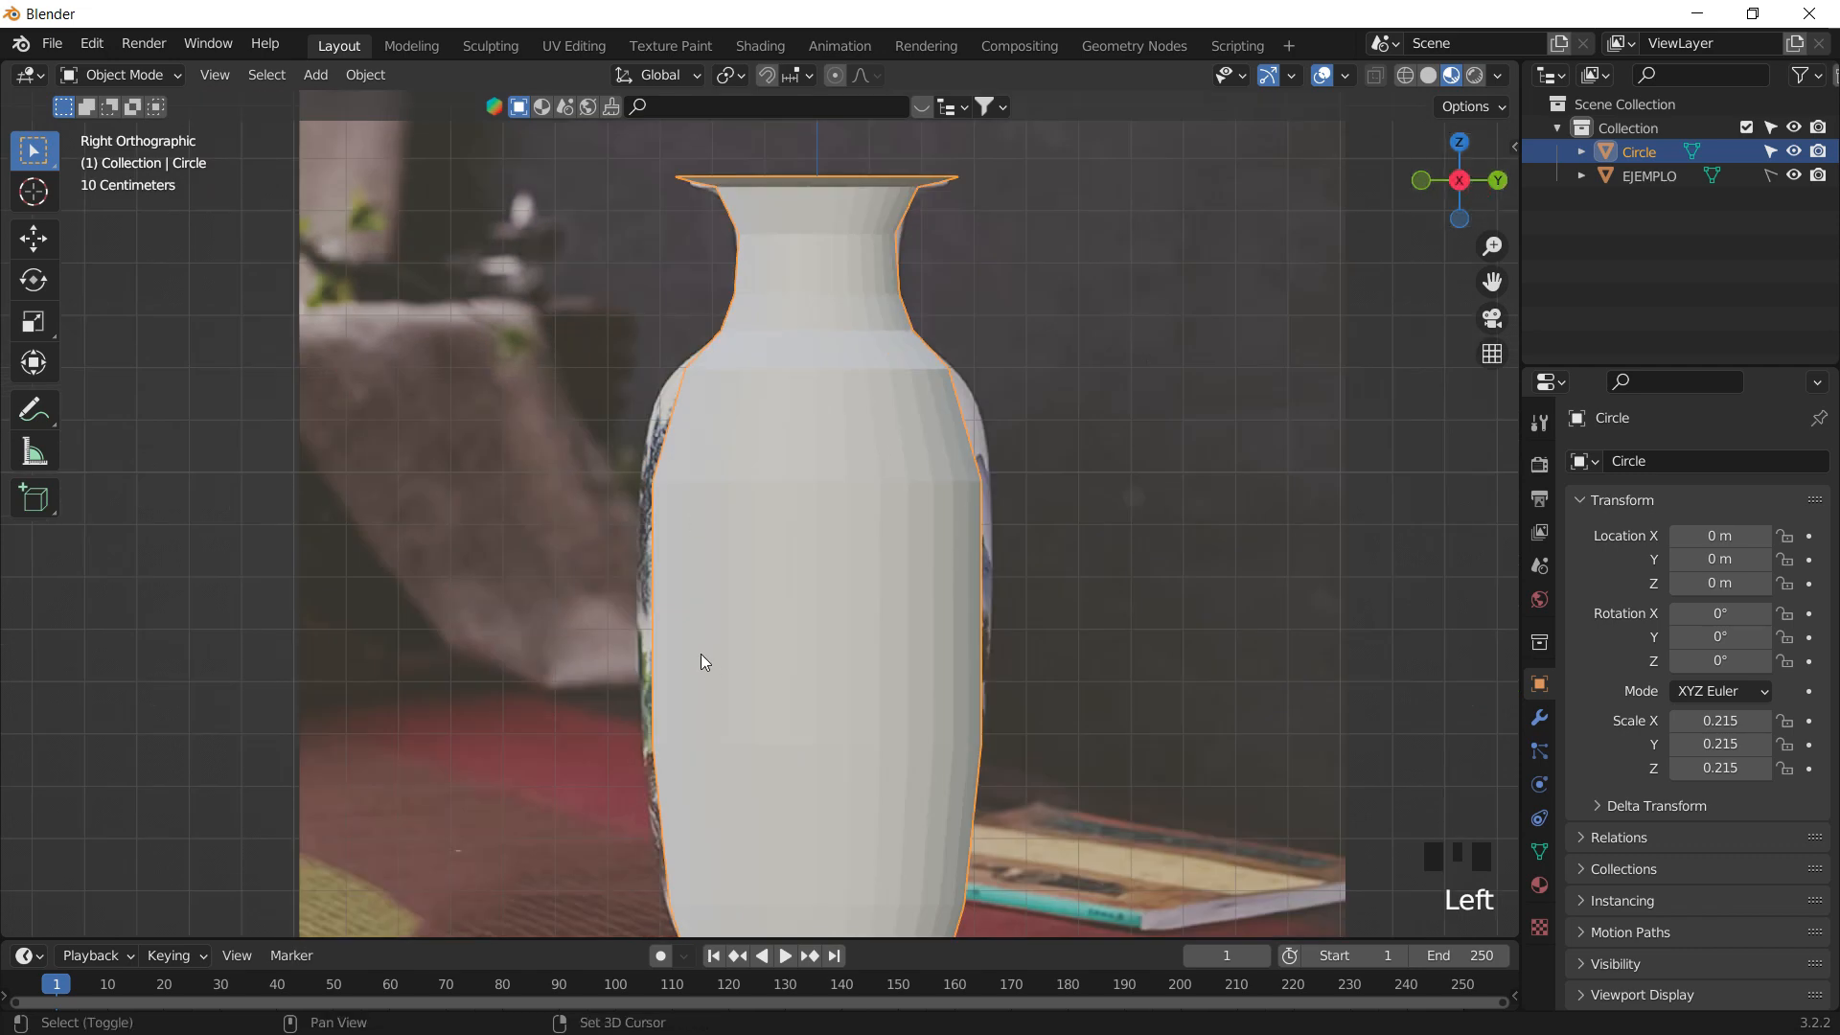
shift+middle_drag(699, 654, 778, 350)
scroll(848, 548, up, 2)
- In Edit Mode with edge selection, select the open edge loop at the vase's base and extrude it slightly inward by scaling
key(Tab)
click(229, 79)
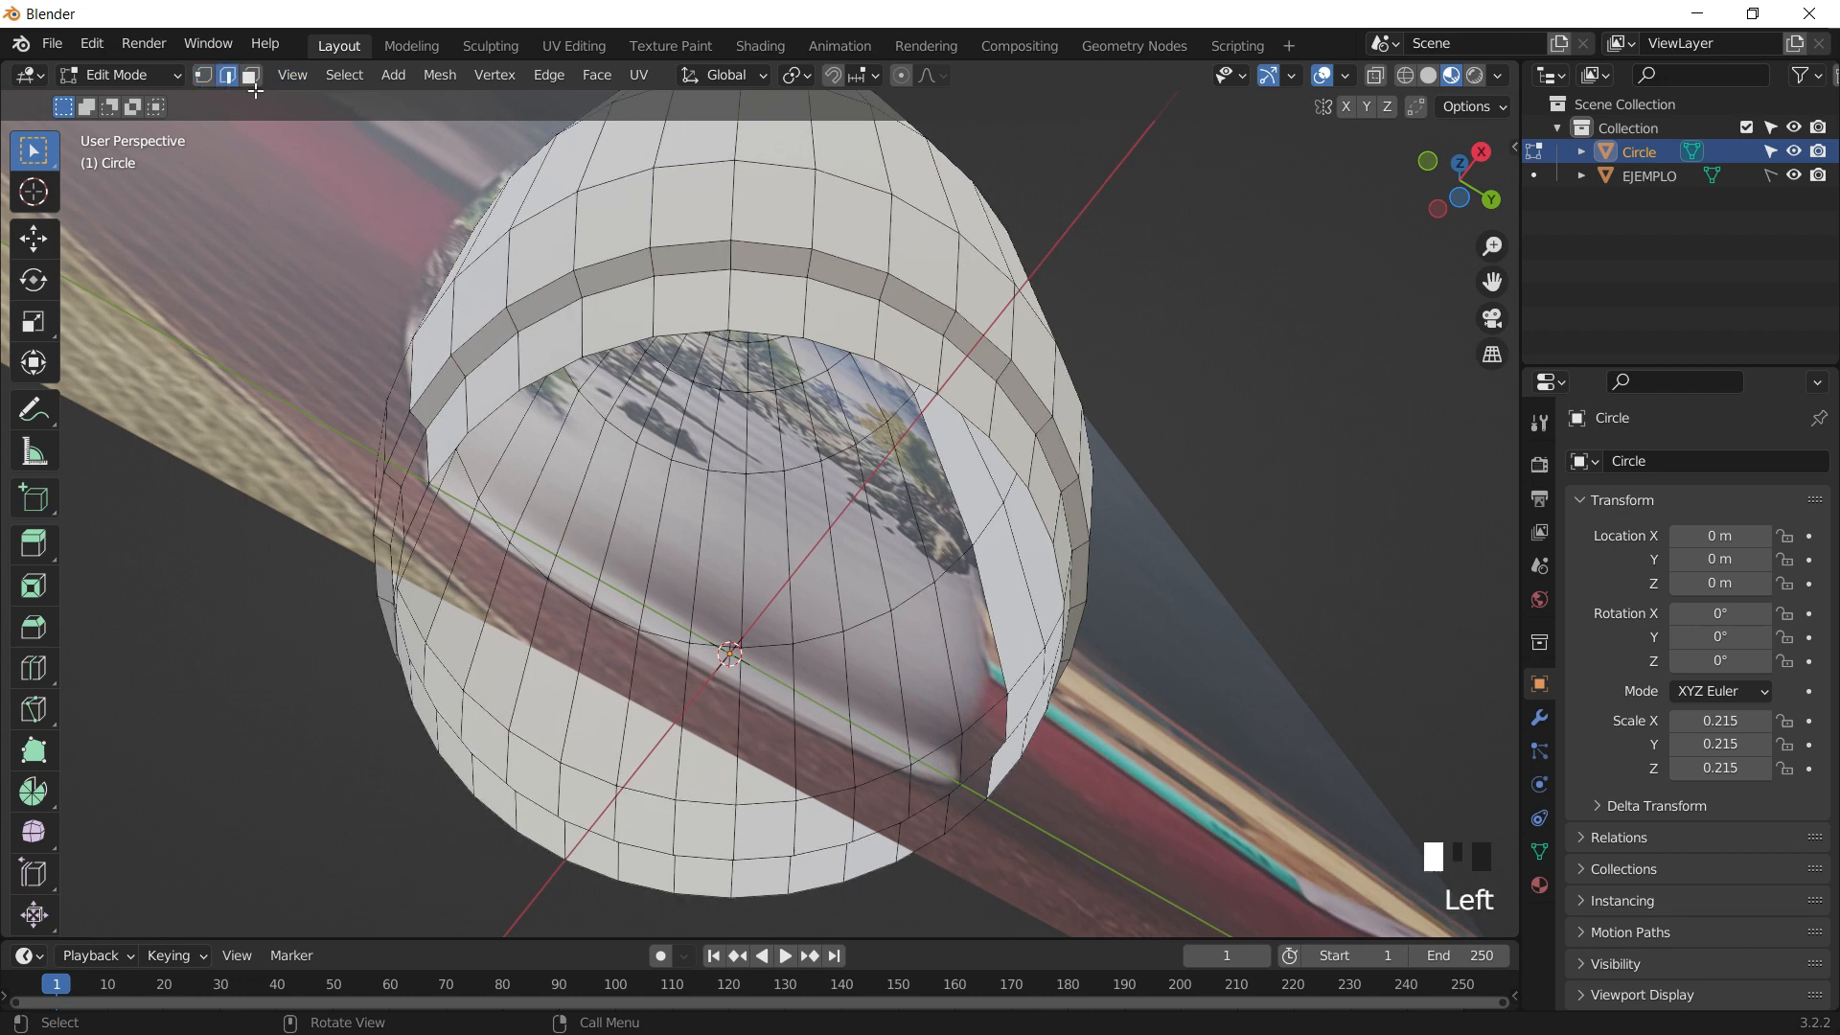
alt+click(792, 367)
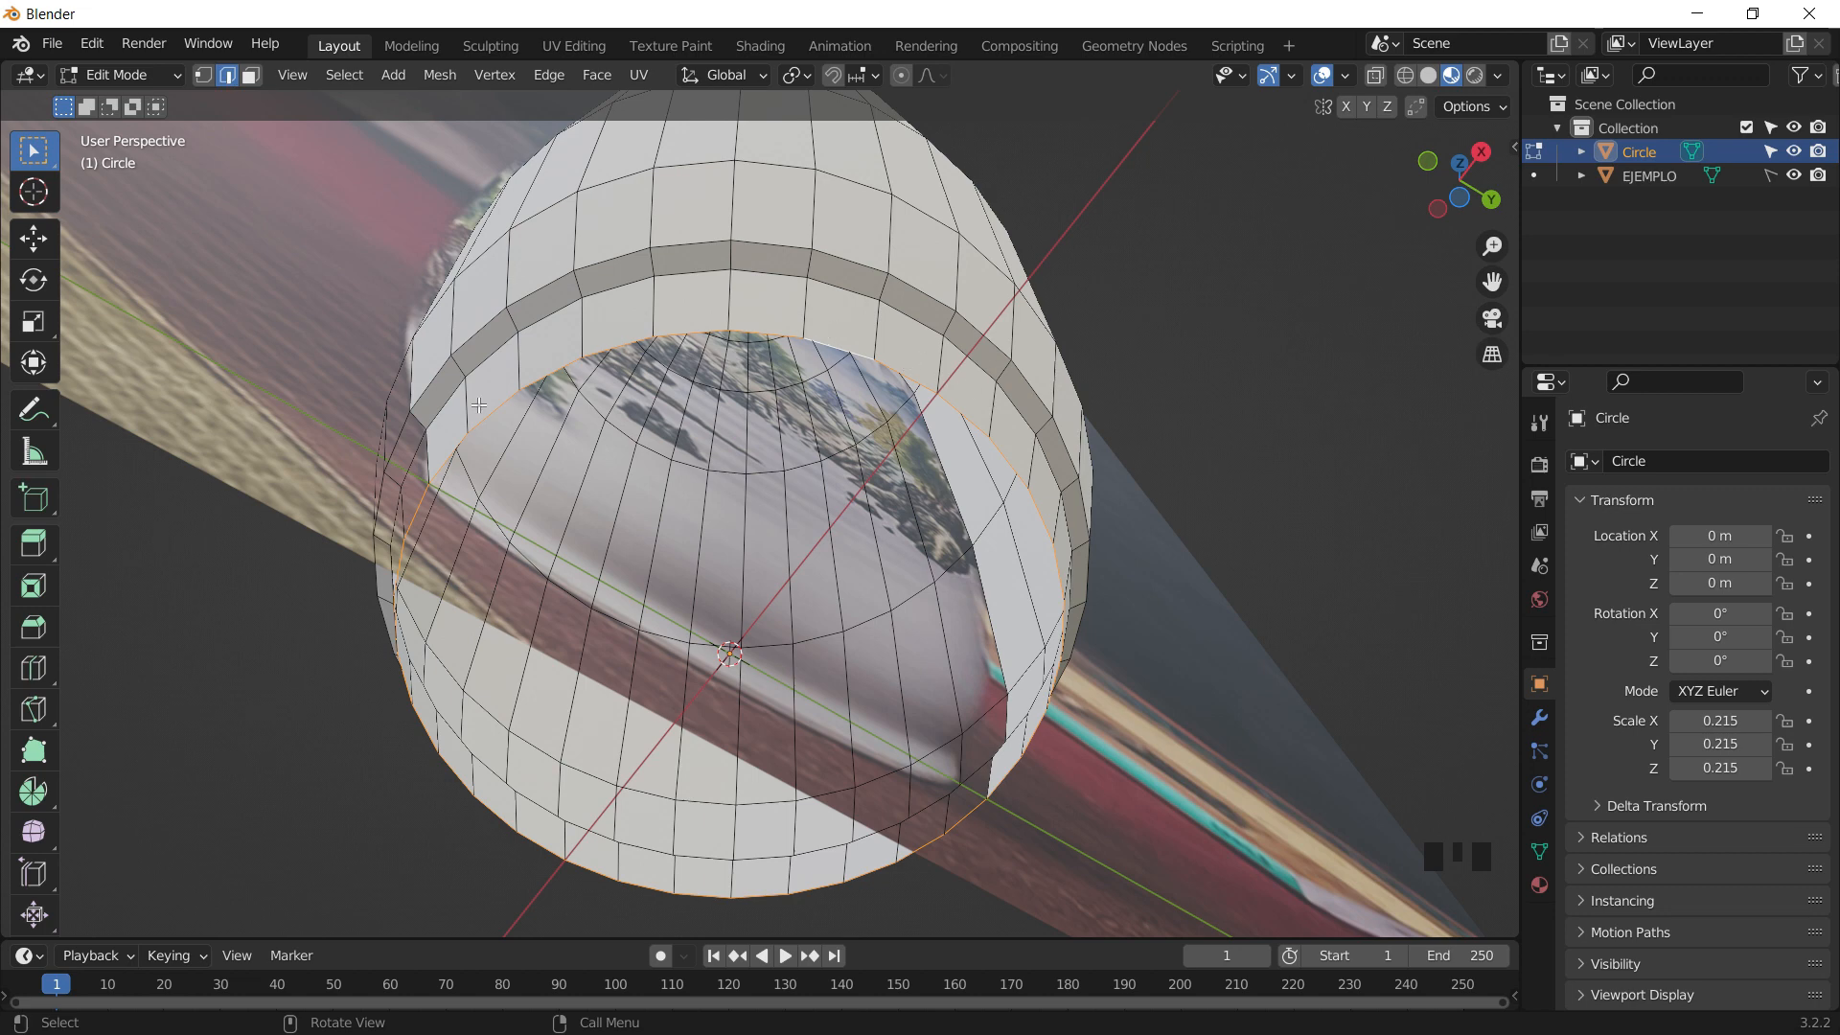
middle_drag(588, 664, 771, 643)
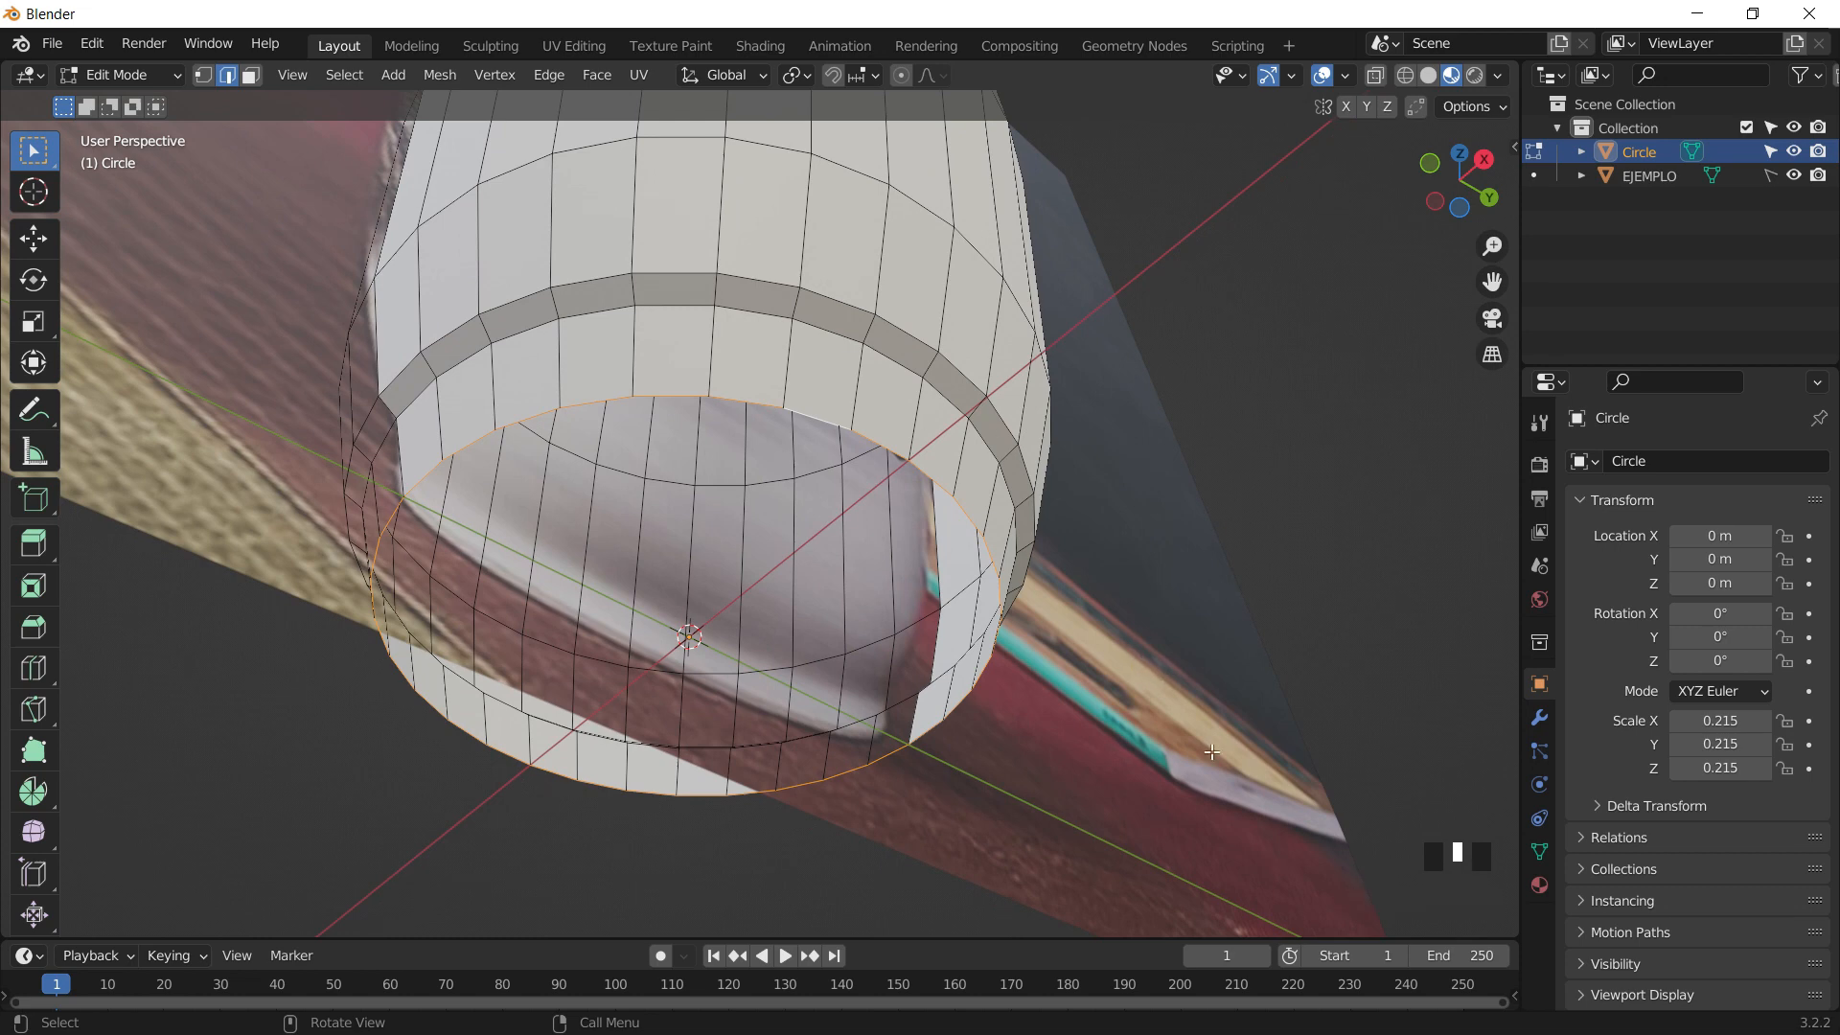
key(e)
key(s)
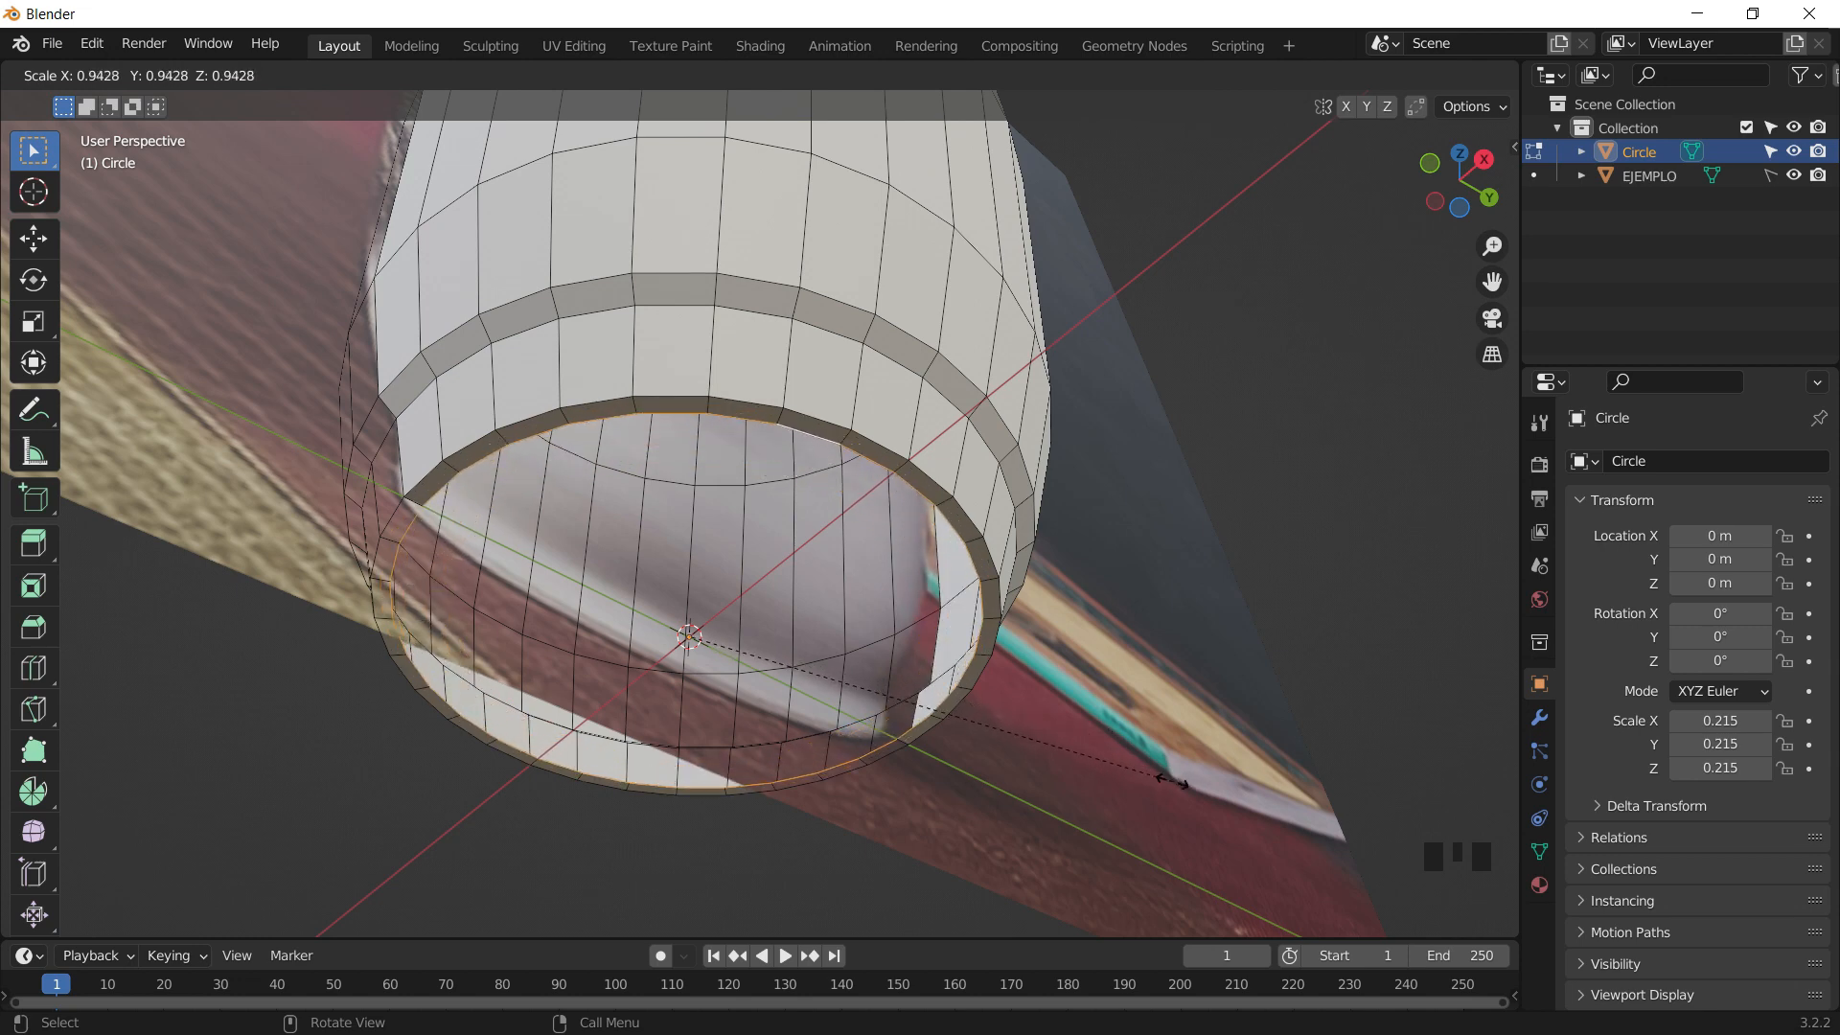
click(1151, 759)
- Extrude the base's inner edge loop again and scale it inward to about 0.8
middle_drag(757, 463, 849, 530)
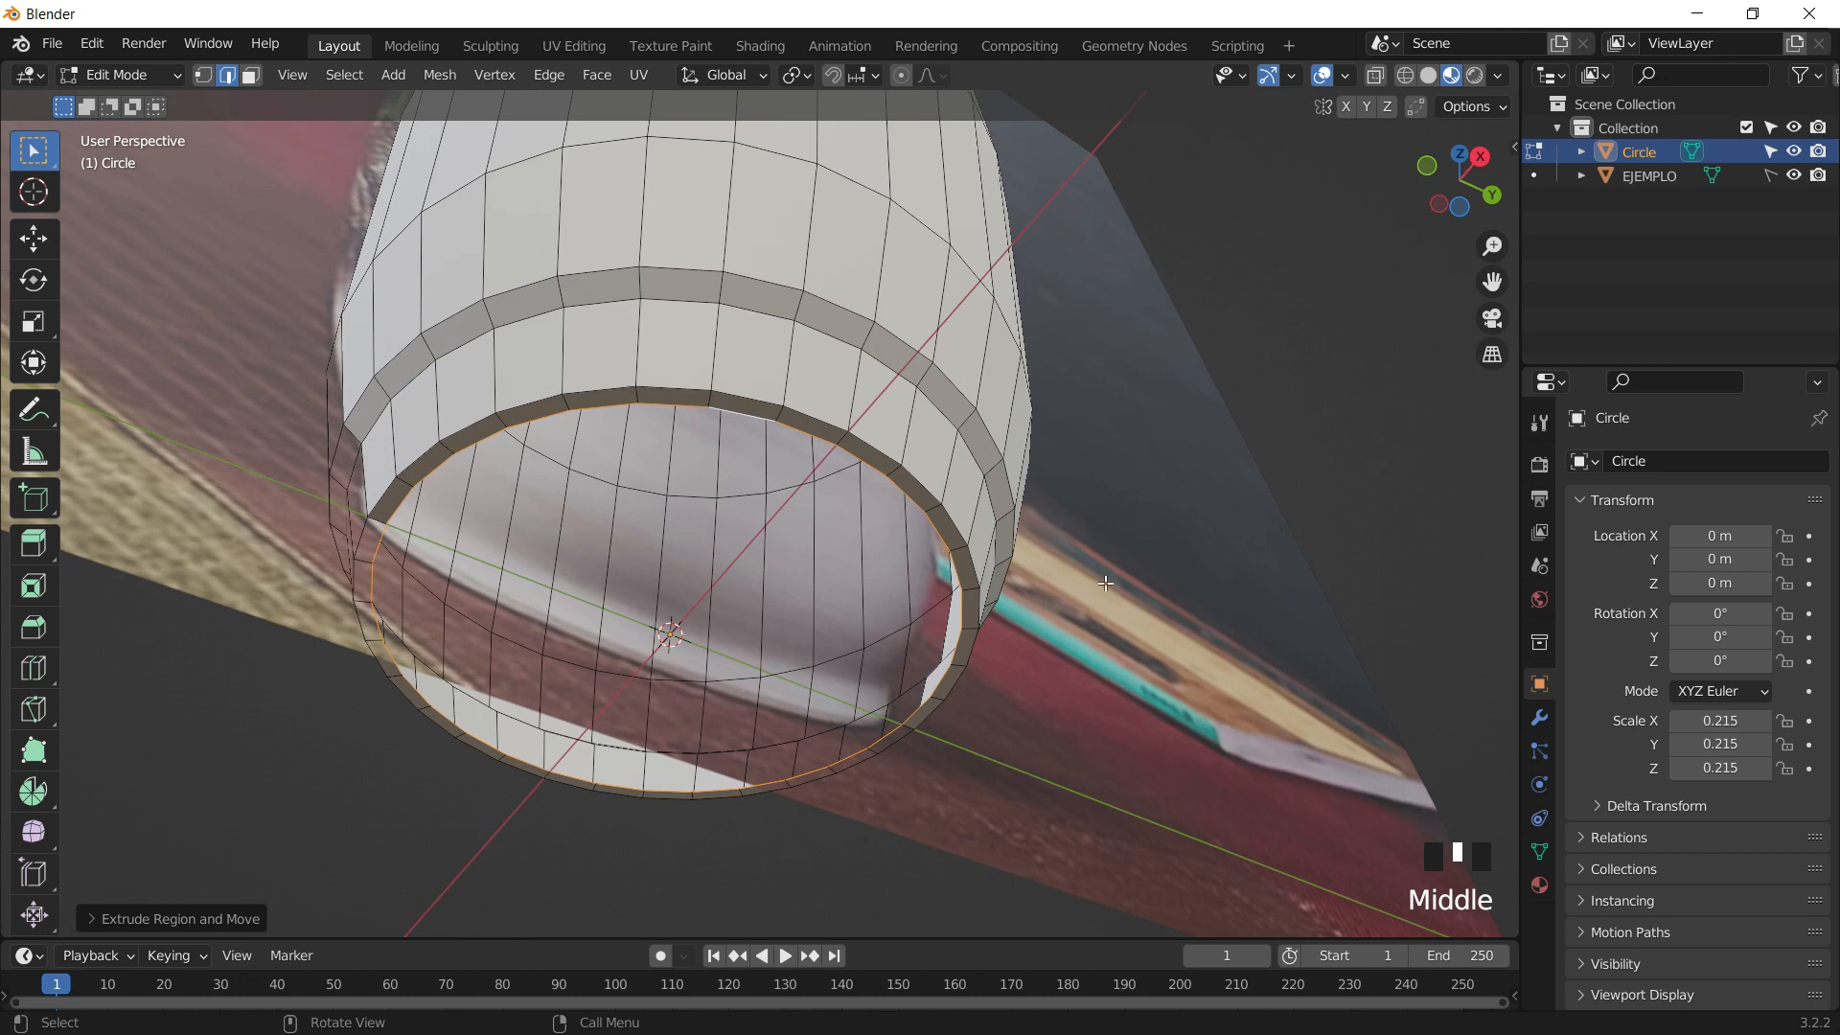
key(e)
key(s)
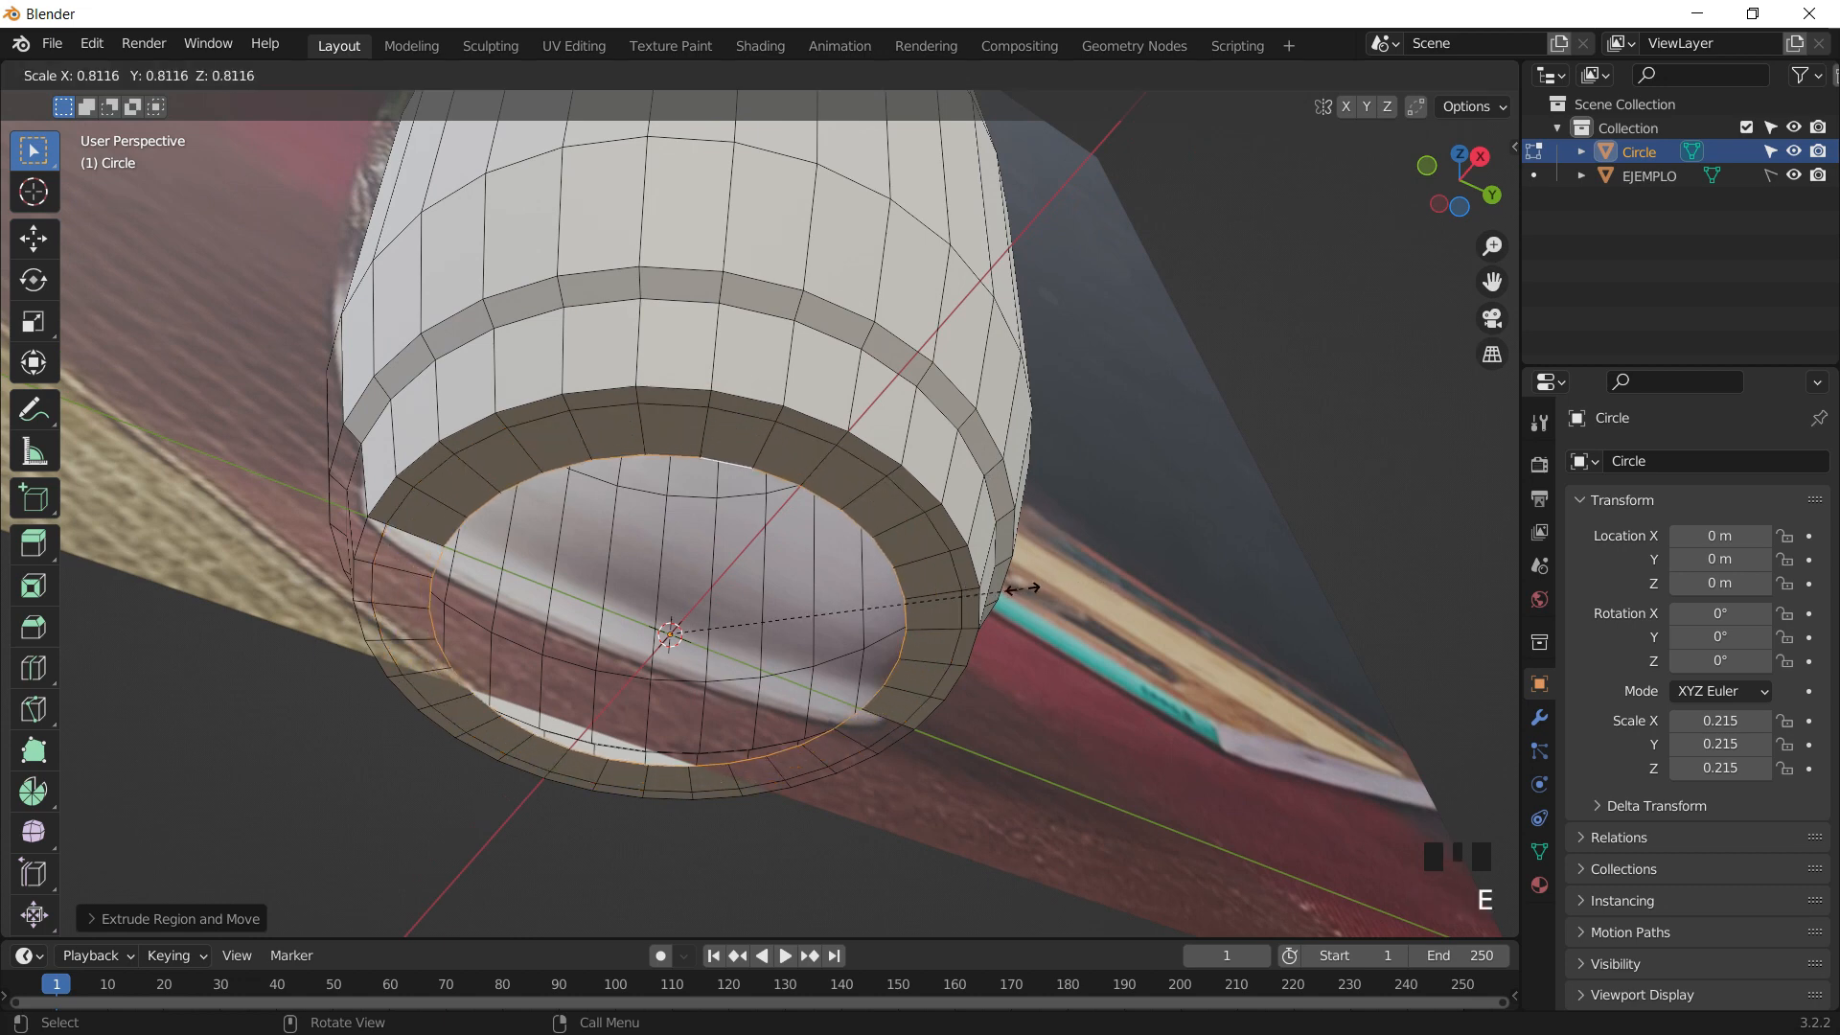
click(1003, 591)
- In wireframe shading and the right orthographic view, move the base's inner ring up about 0.057 m along Z
middle_drag(1004, 591, 940, 595)
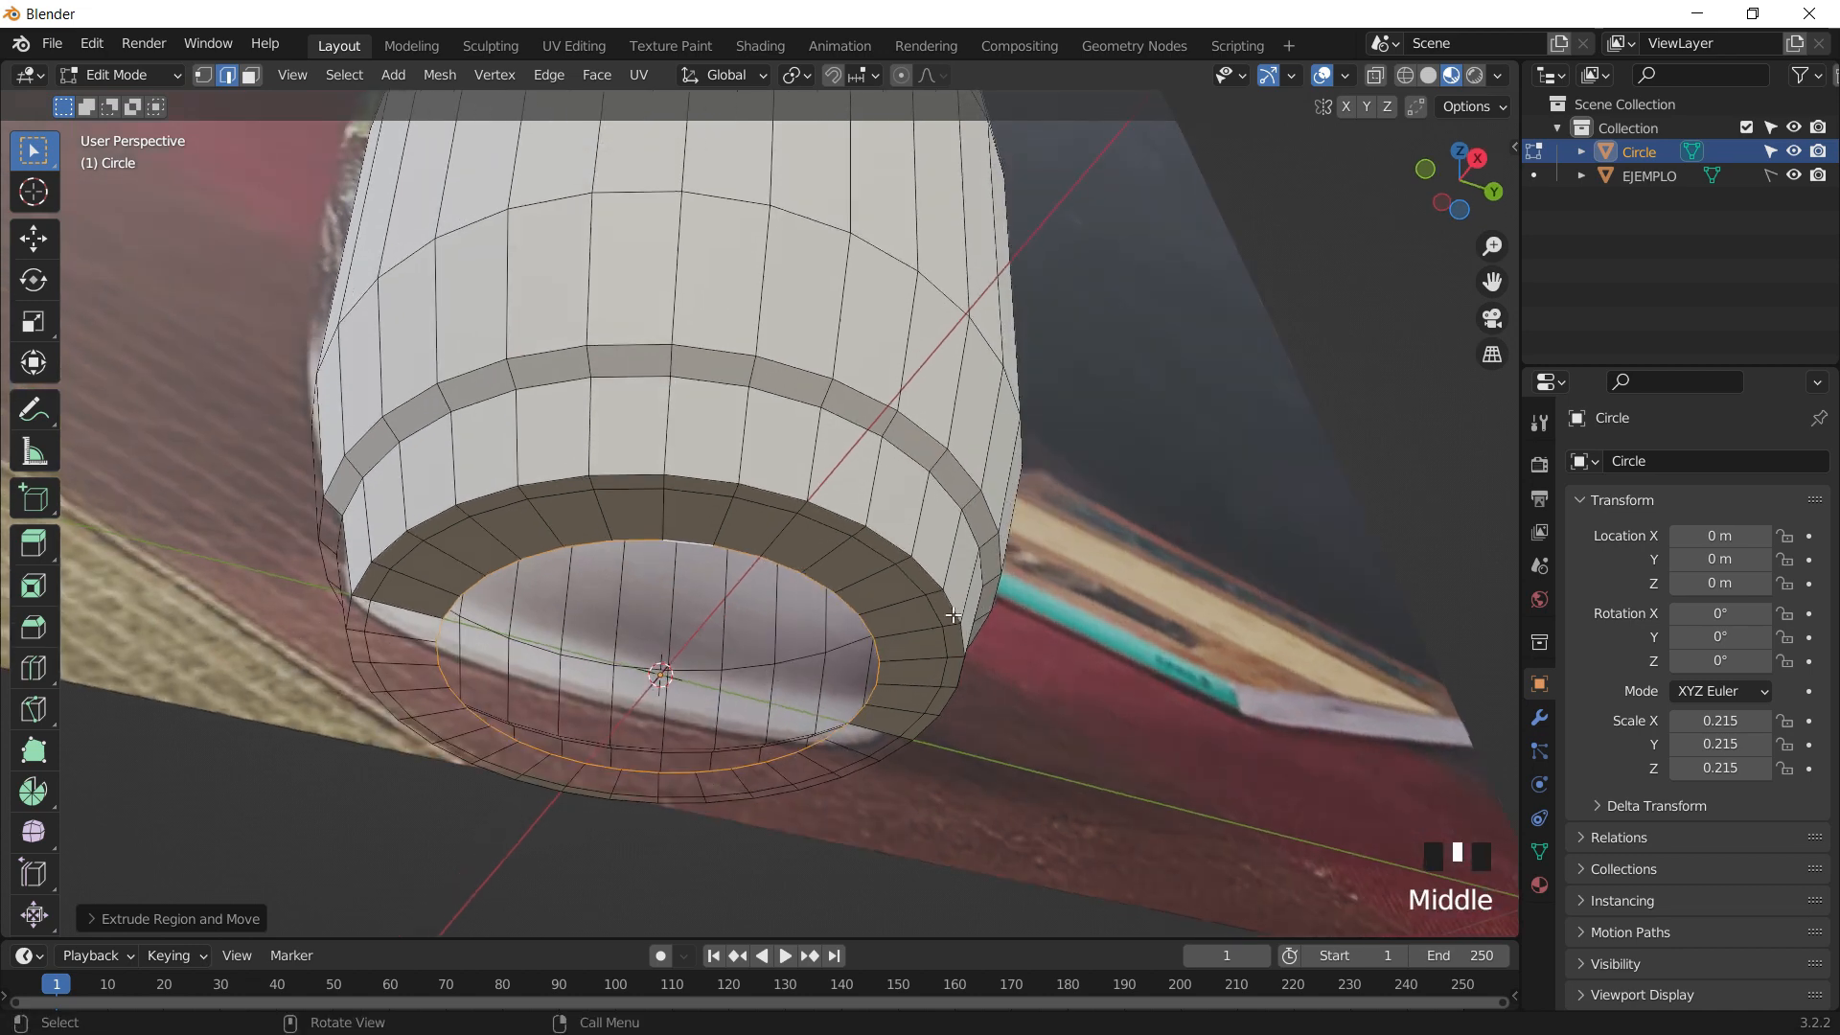
key(z)
click(757, 595)
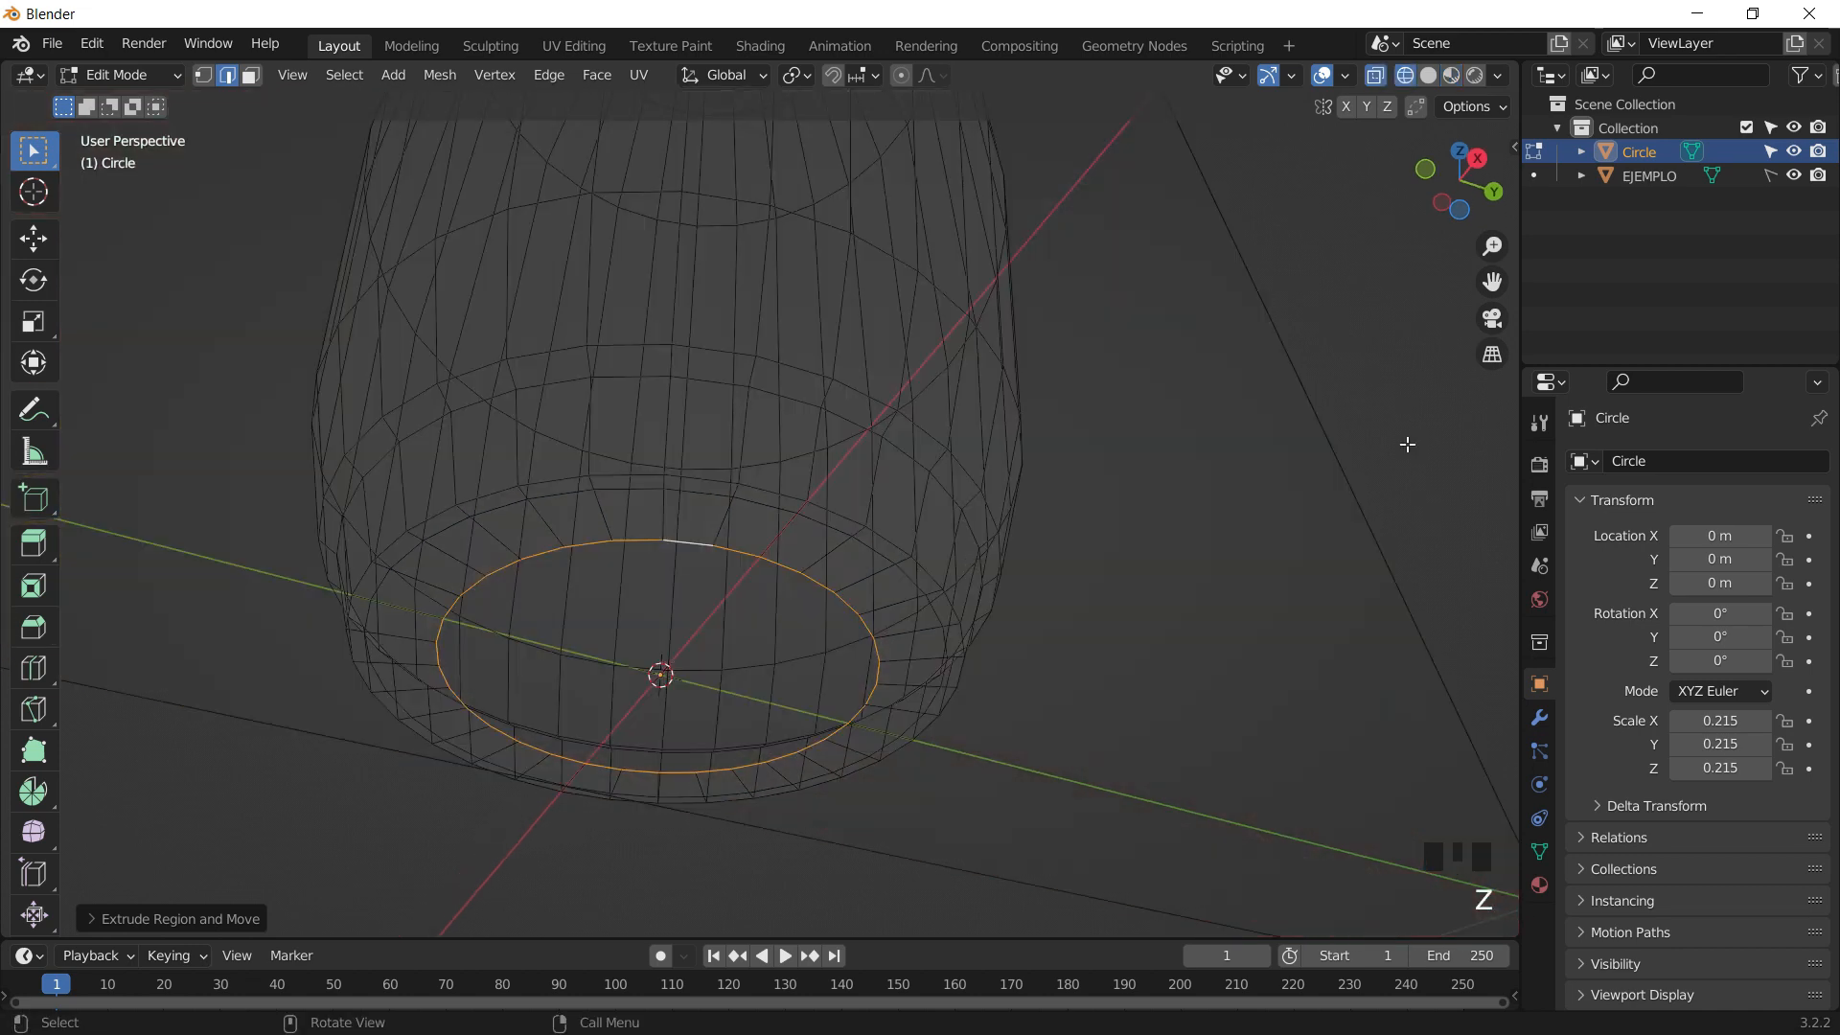
click(1476, 164)
shift+middle_drag(693, 774, 769, 720)
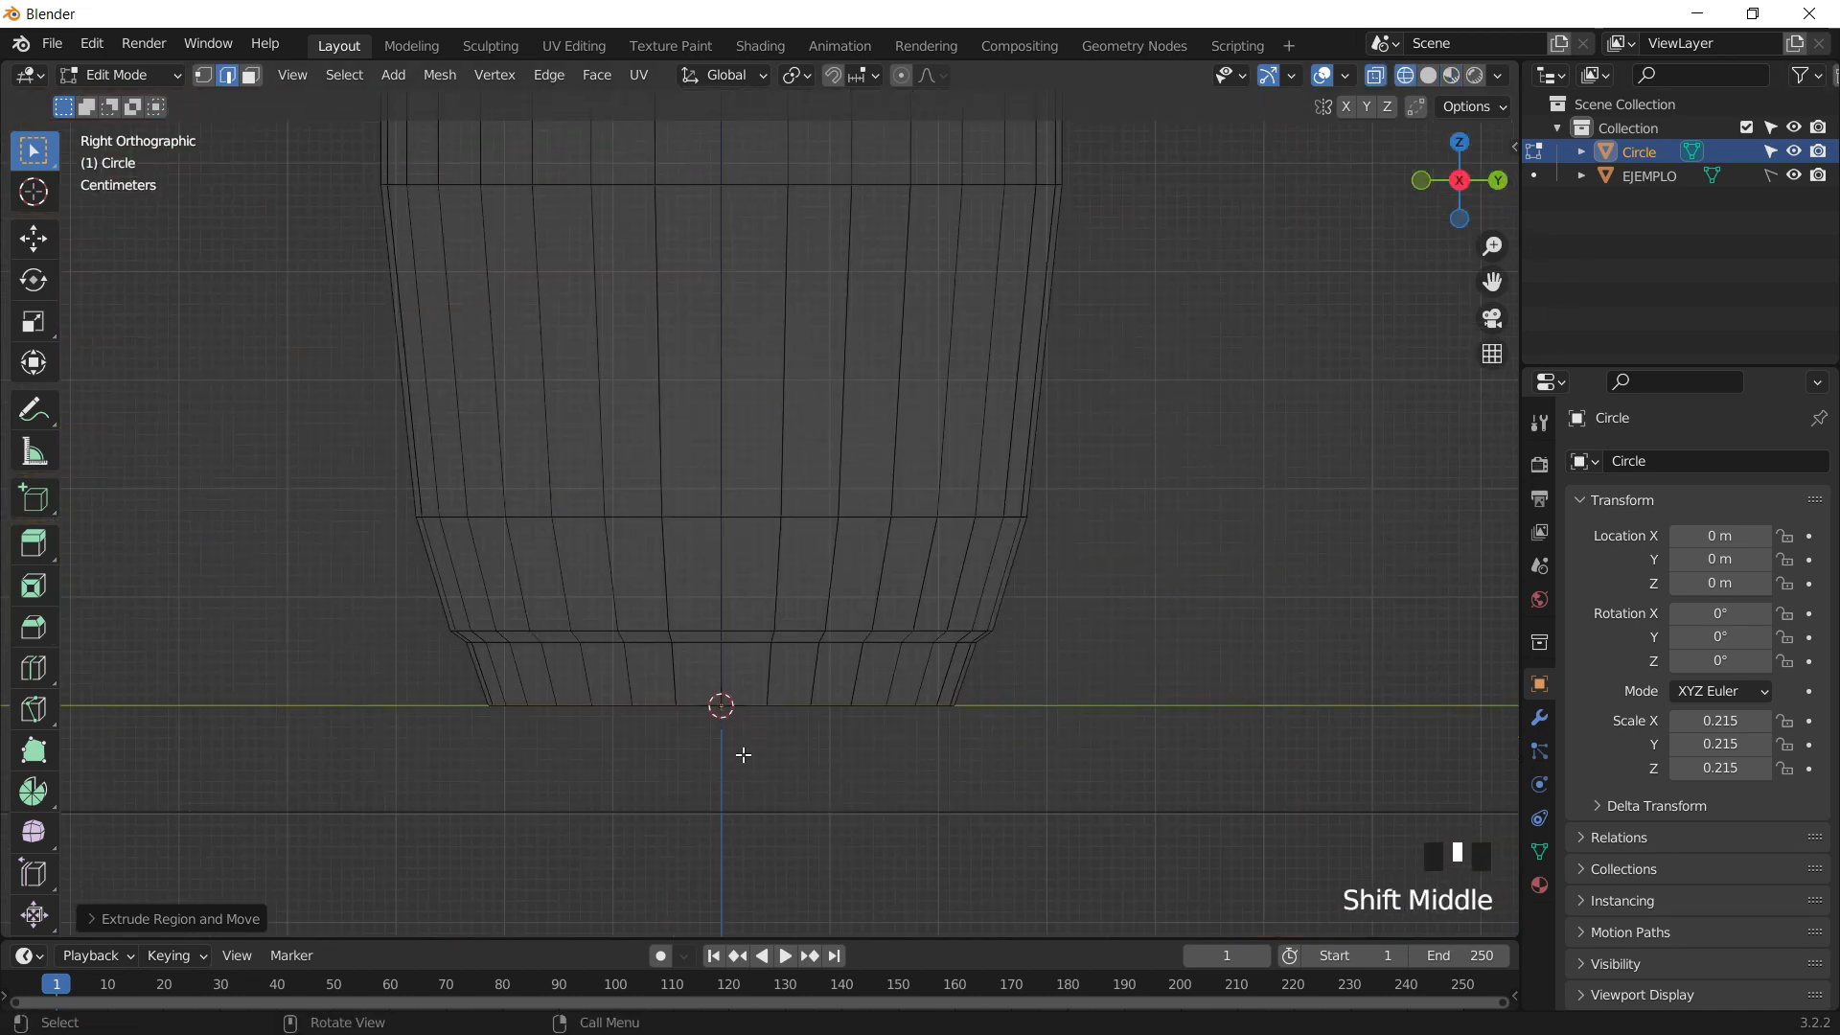
key(g)
key(z)
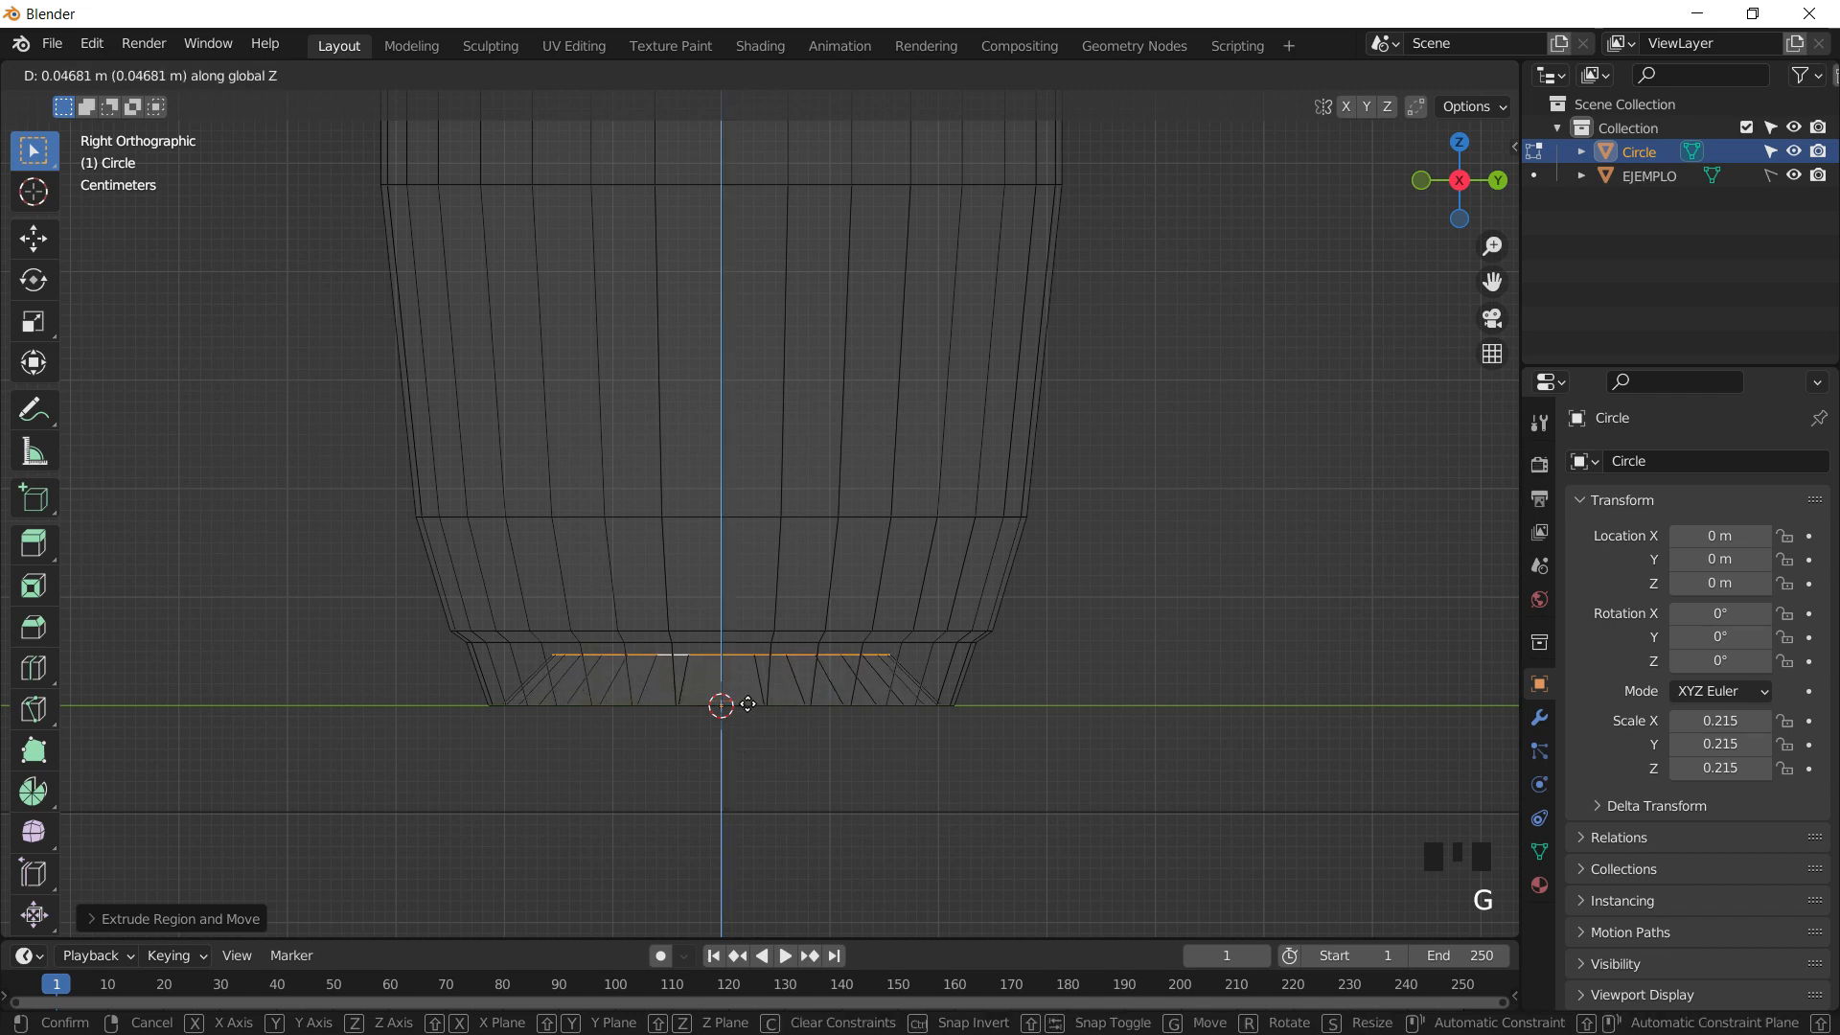
click(748, 697)
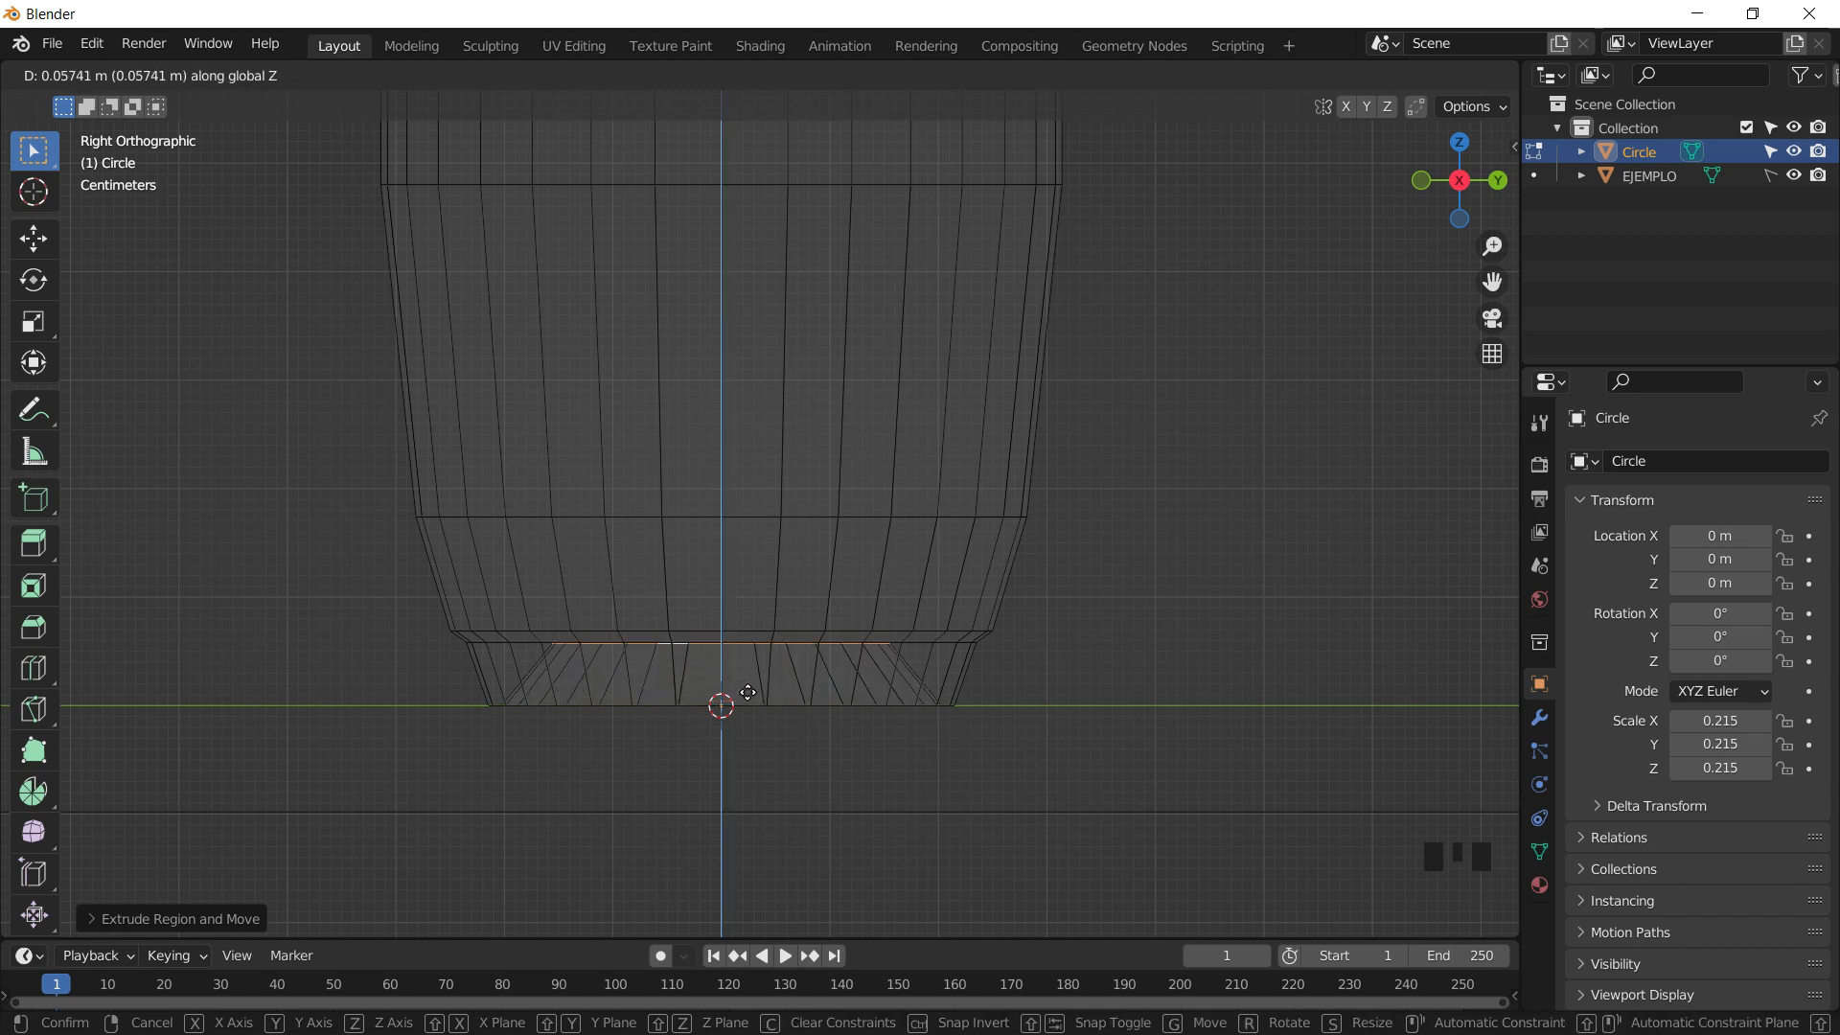
- Switch back to solid shading, then extrude the raised base ring and scale it slightly inward
mouse_move(747, 697)
middle_down()
mouse_move(850, 487)
mouse_move(822, 501)
middle_up()
key(z)
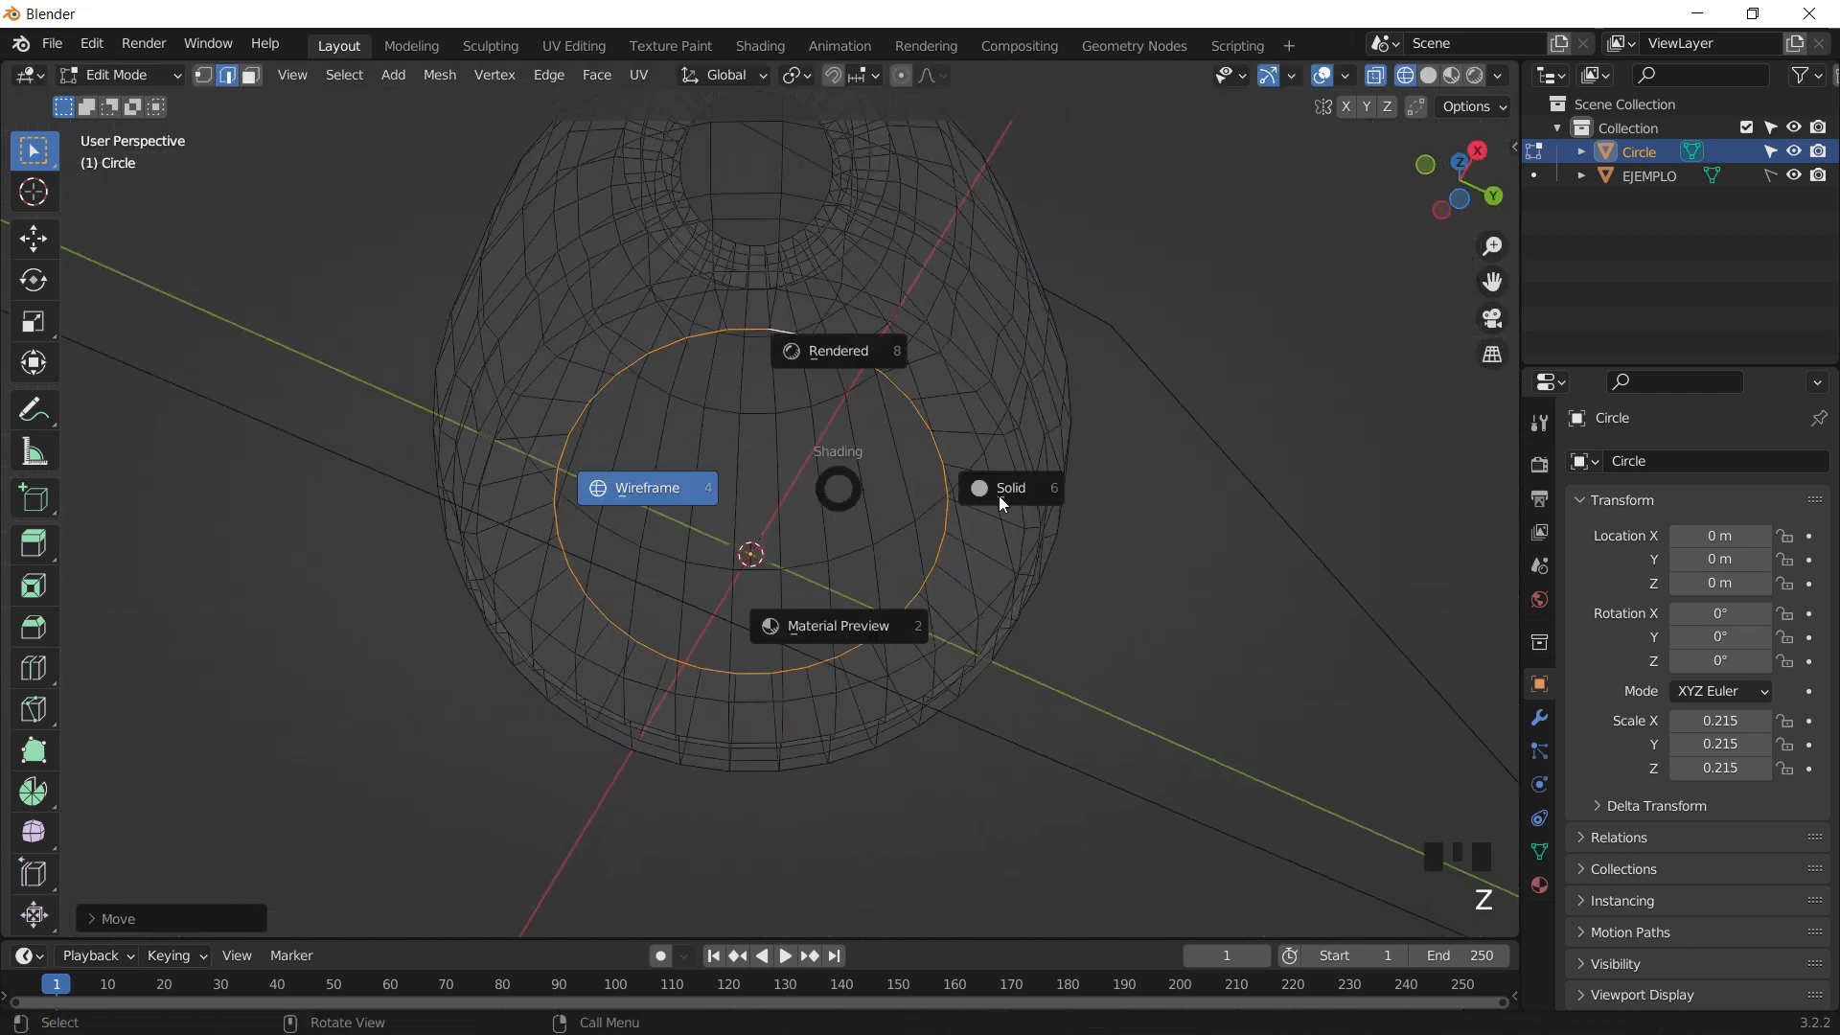
mouse_move(997, 489)
shift+middle_down()
mouse_move(927, 489)
mouse_move(958, 495)
shift+middle_up()
scroll(928, 489, up, 2)
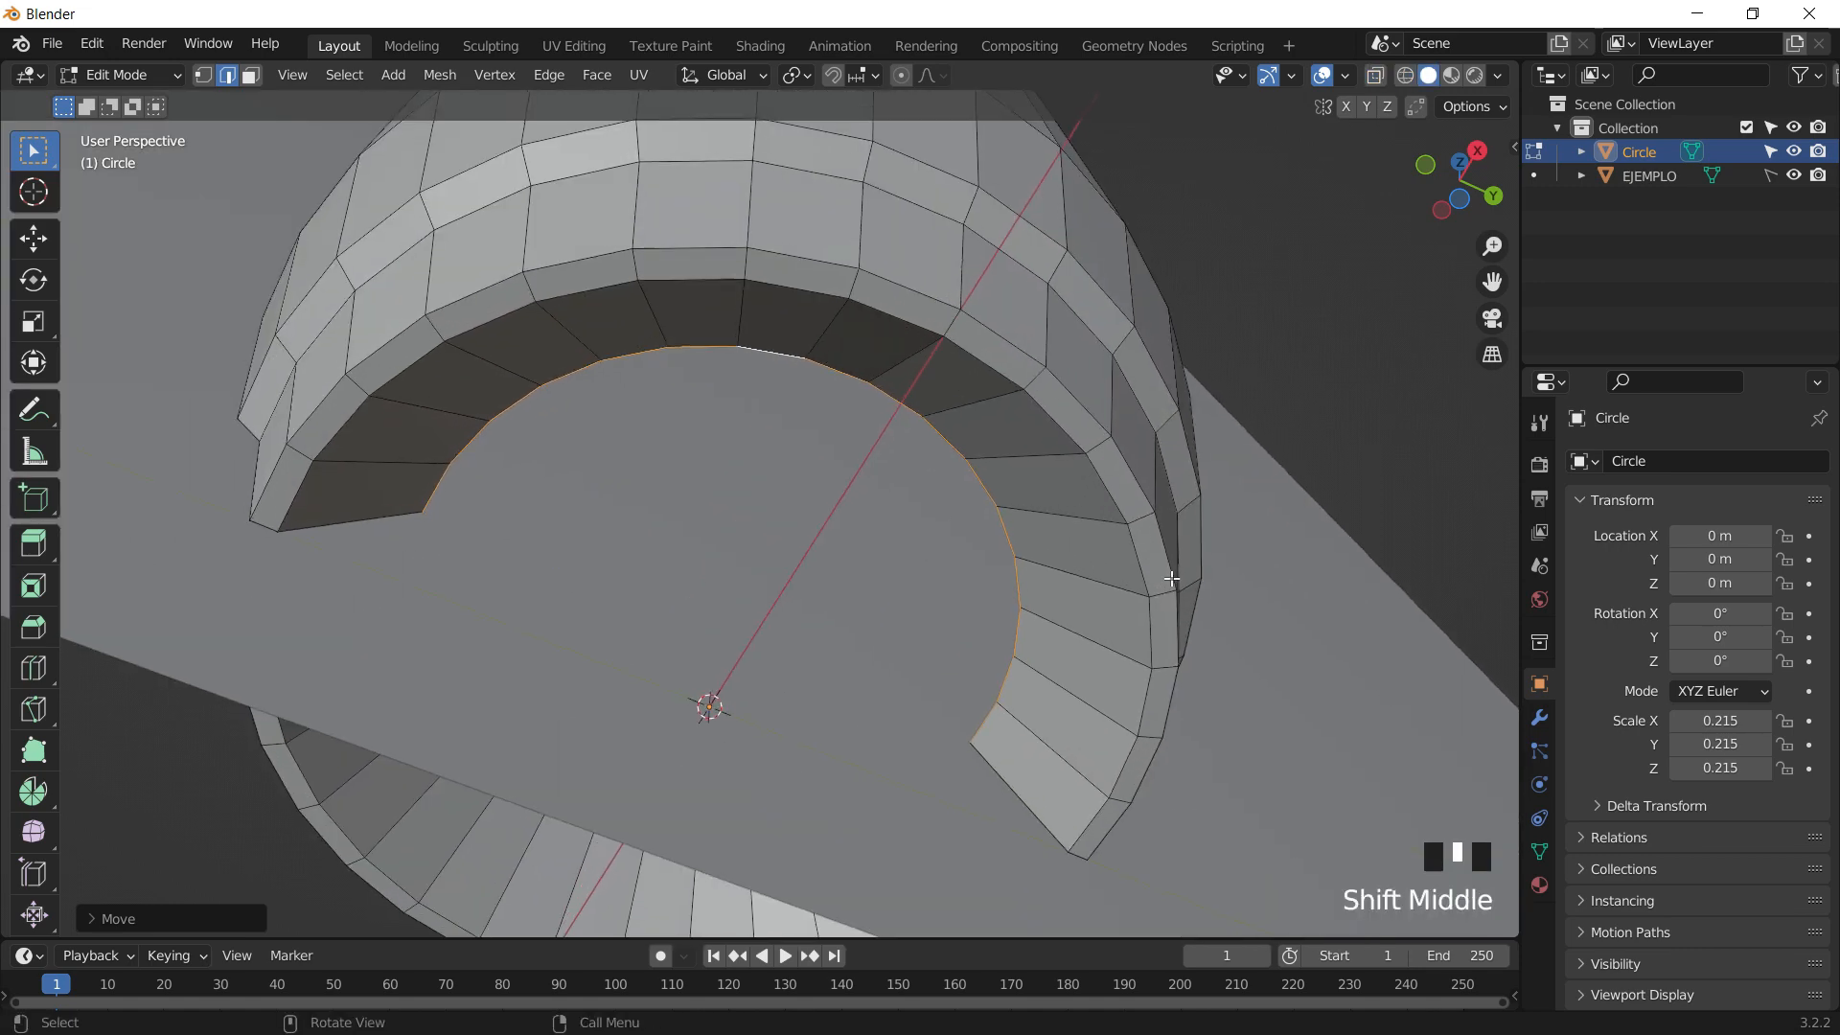
key(e)
key(s)
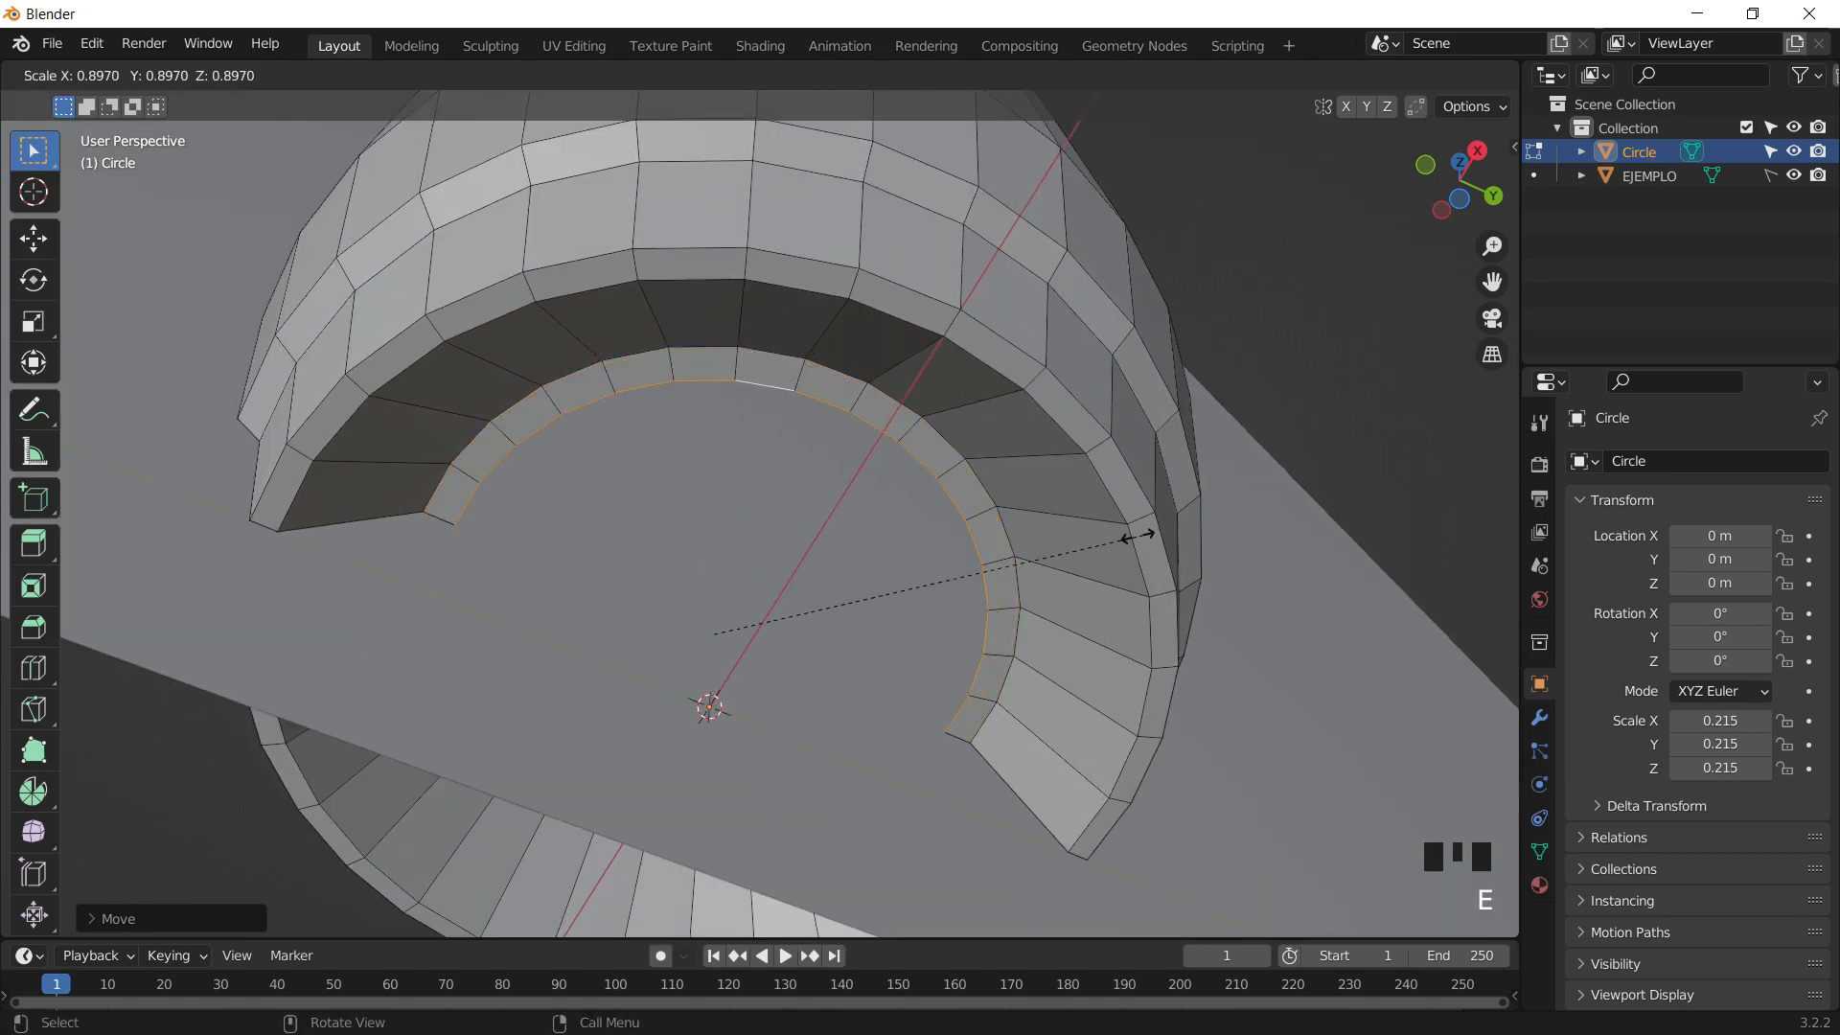
click(1131, 581)
- Extrude the inner base ring toward its center and merge the resulting small ring with Collapse to close the bottom
key(e)
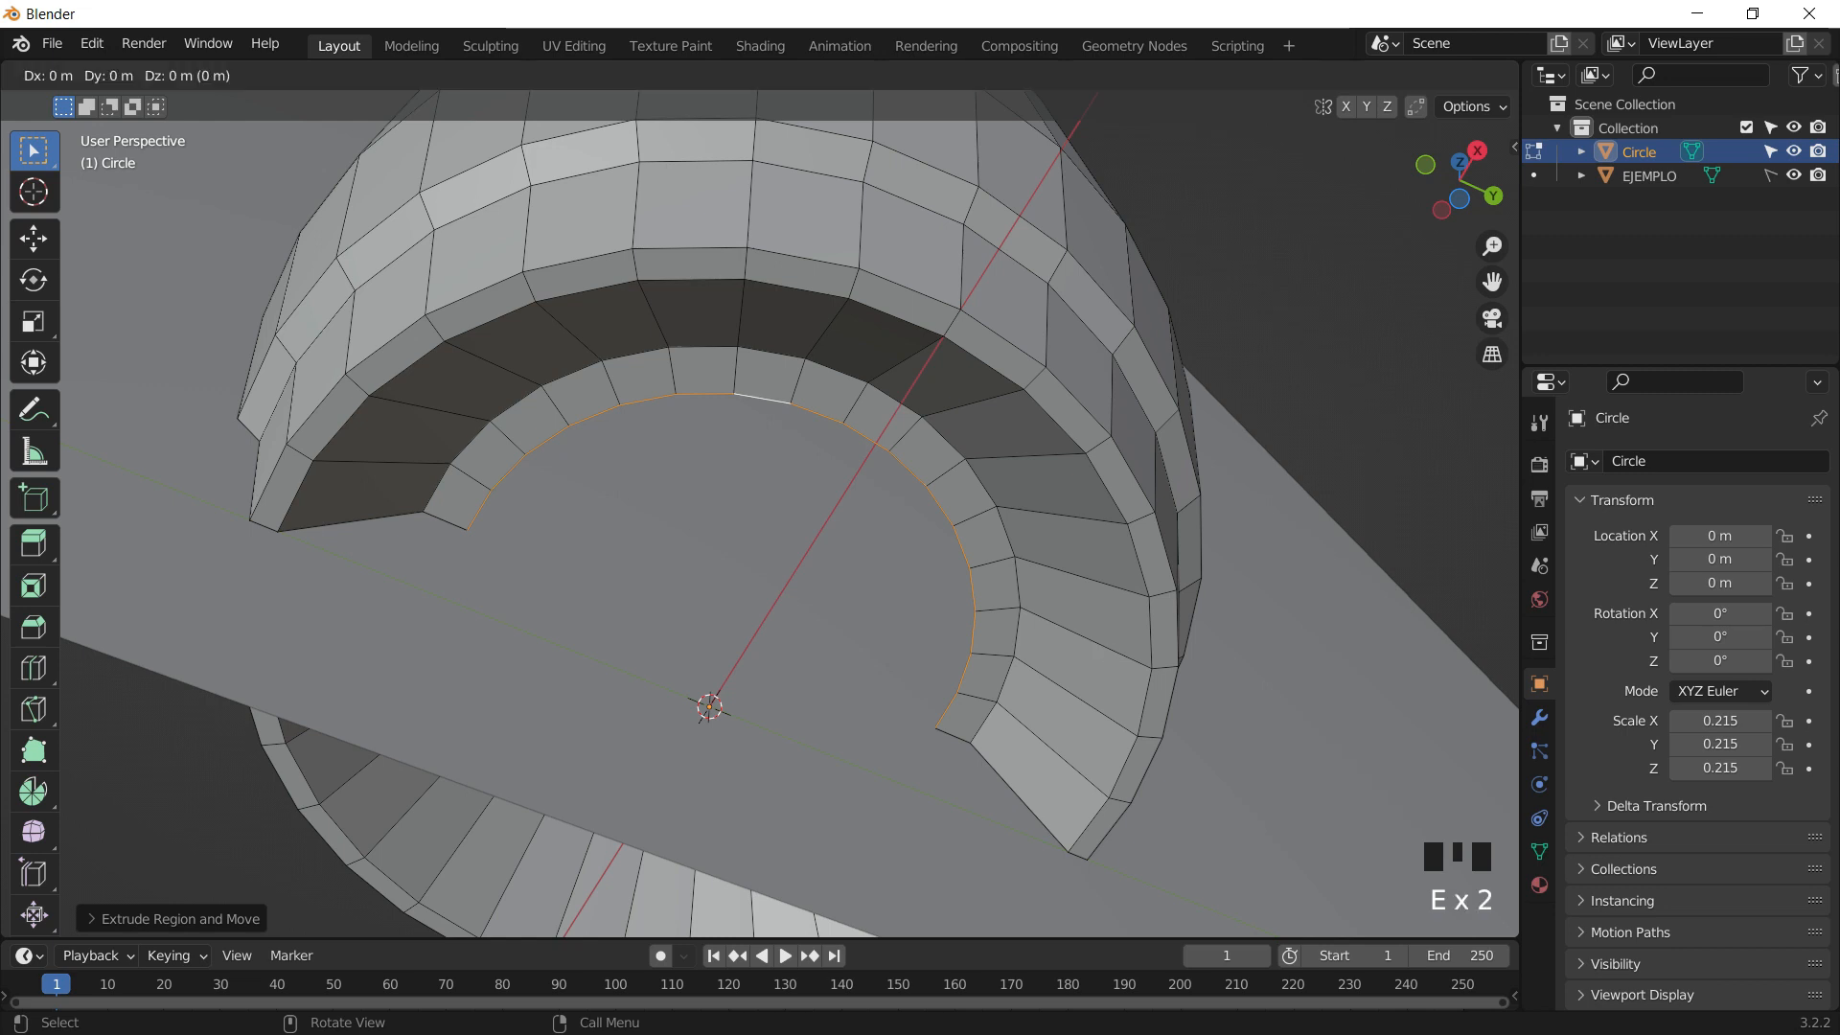
key(s)
click(882, 665)
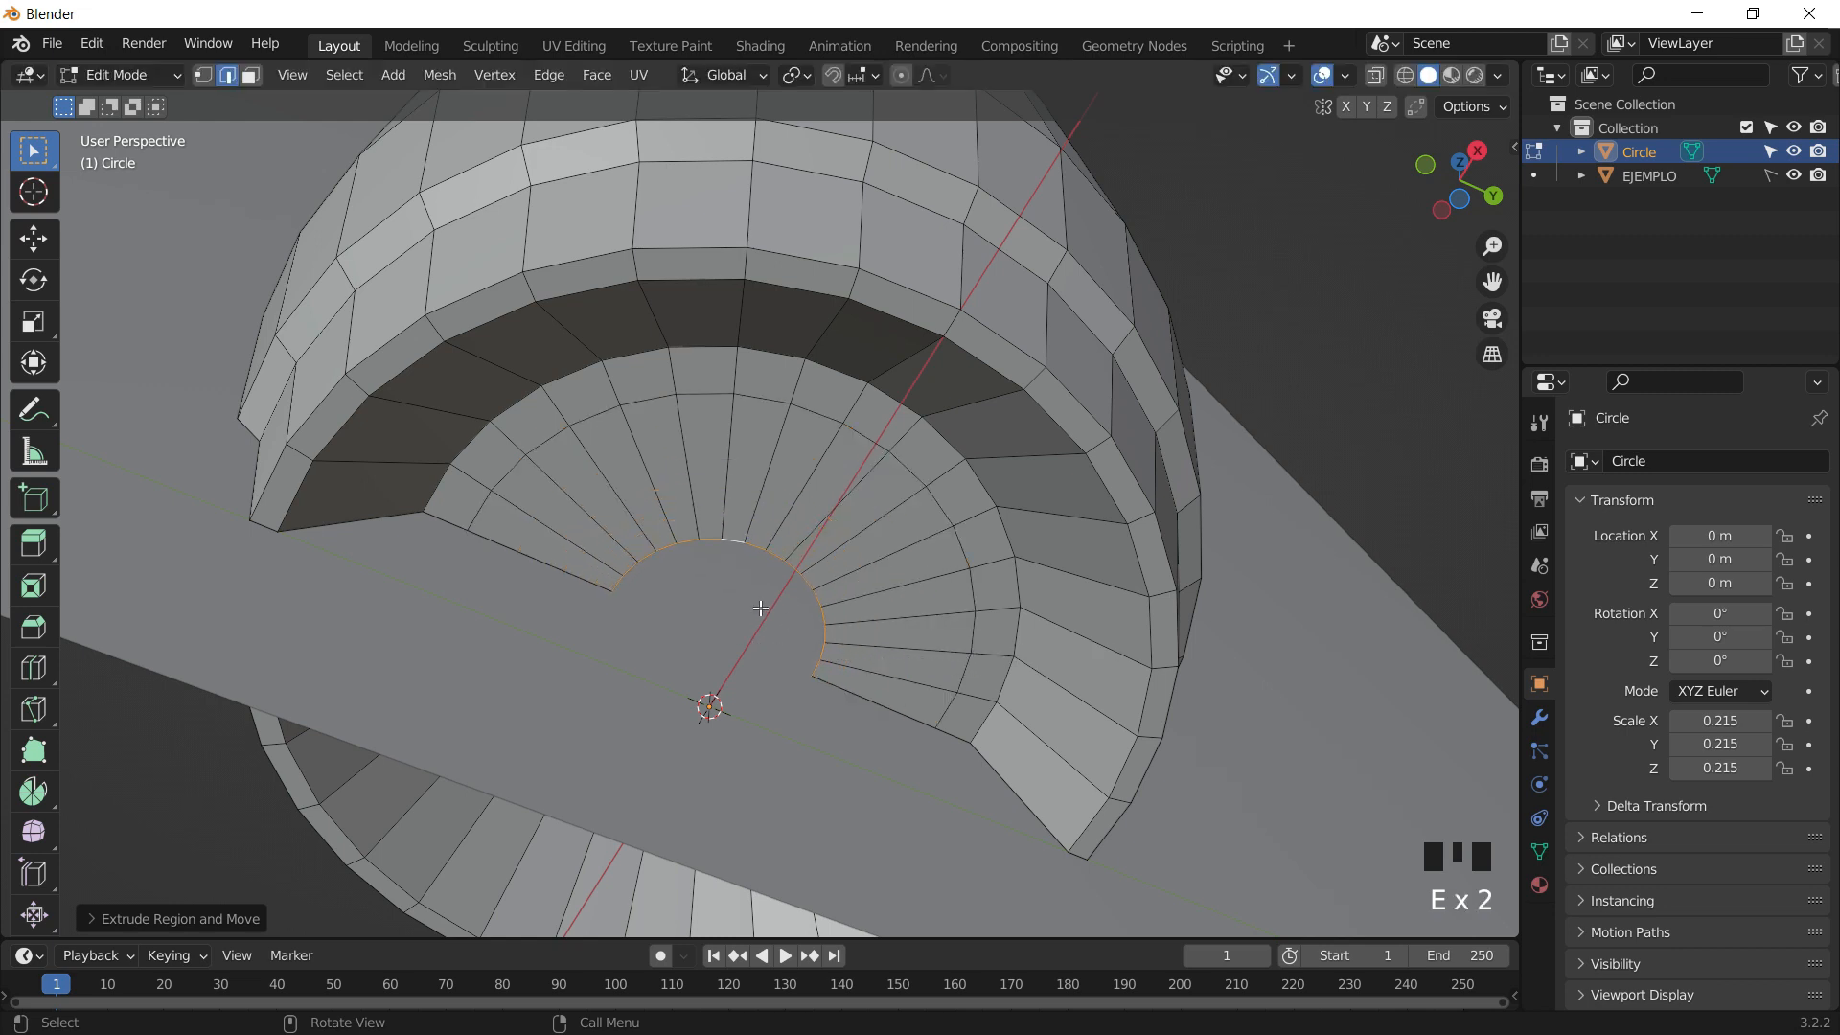
key(m)
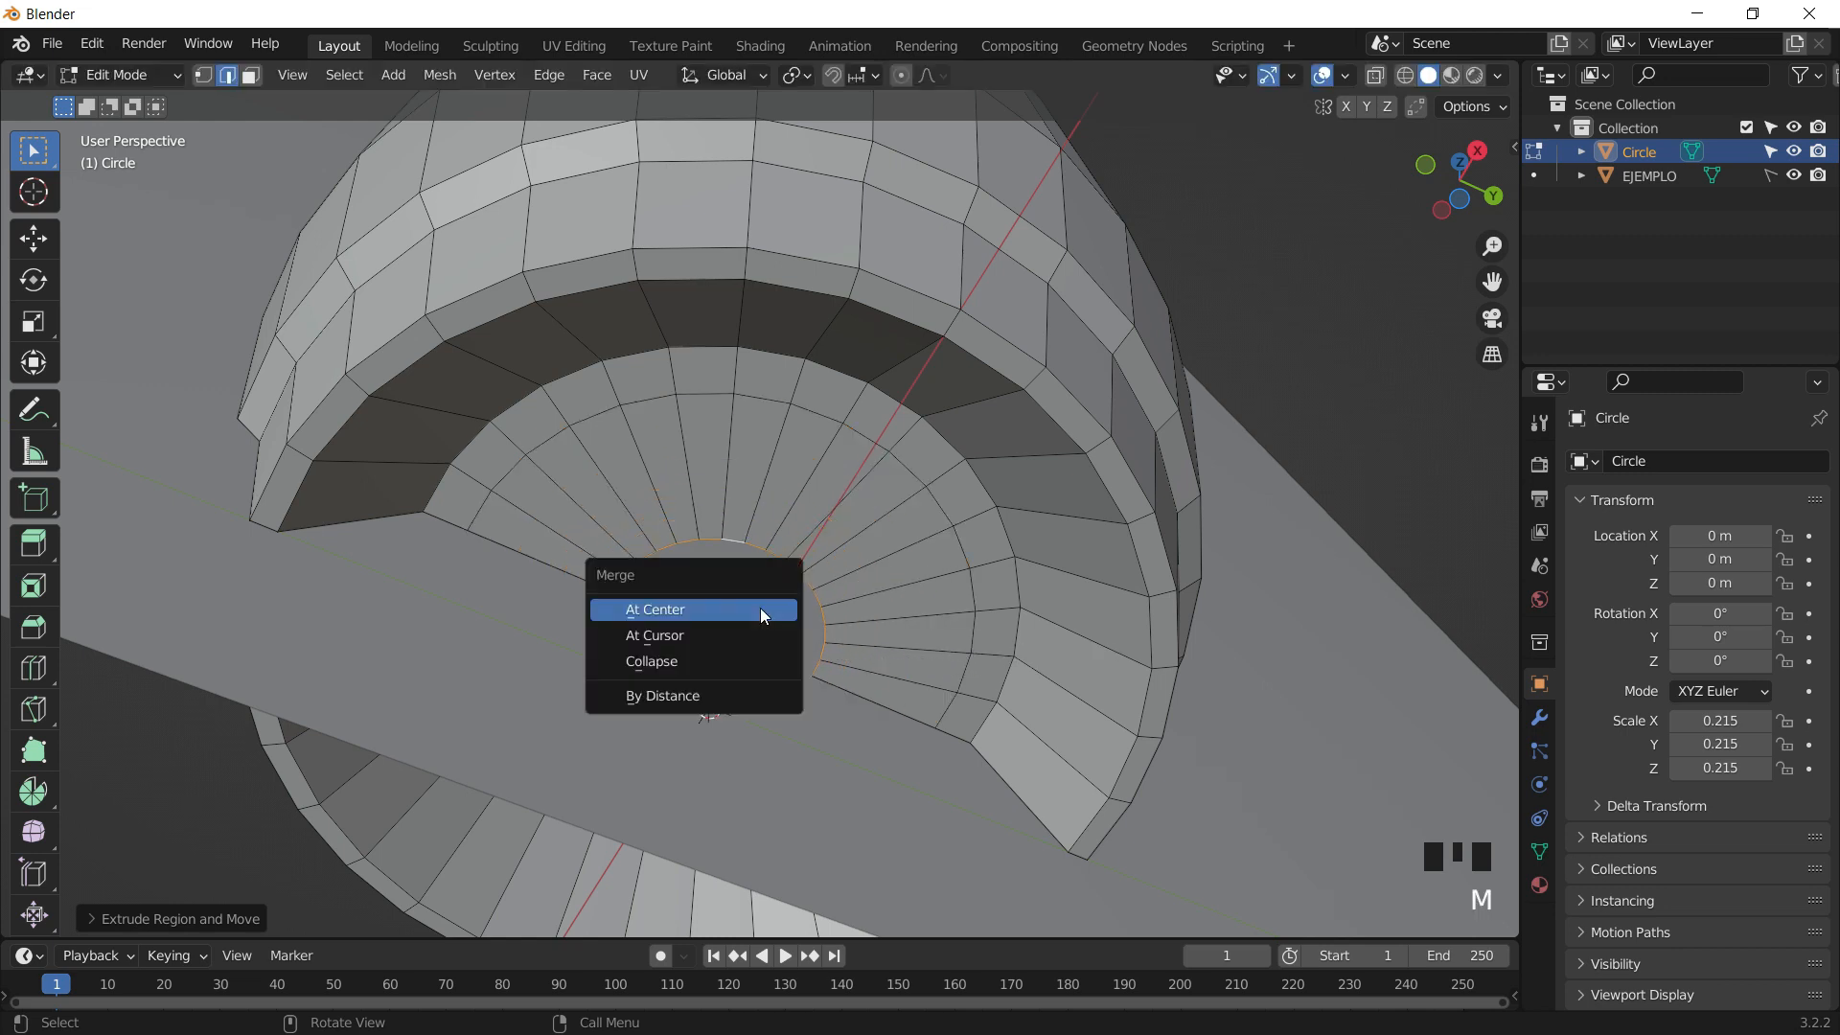
click(711, 663)
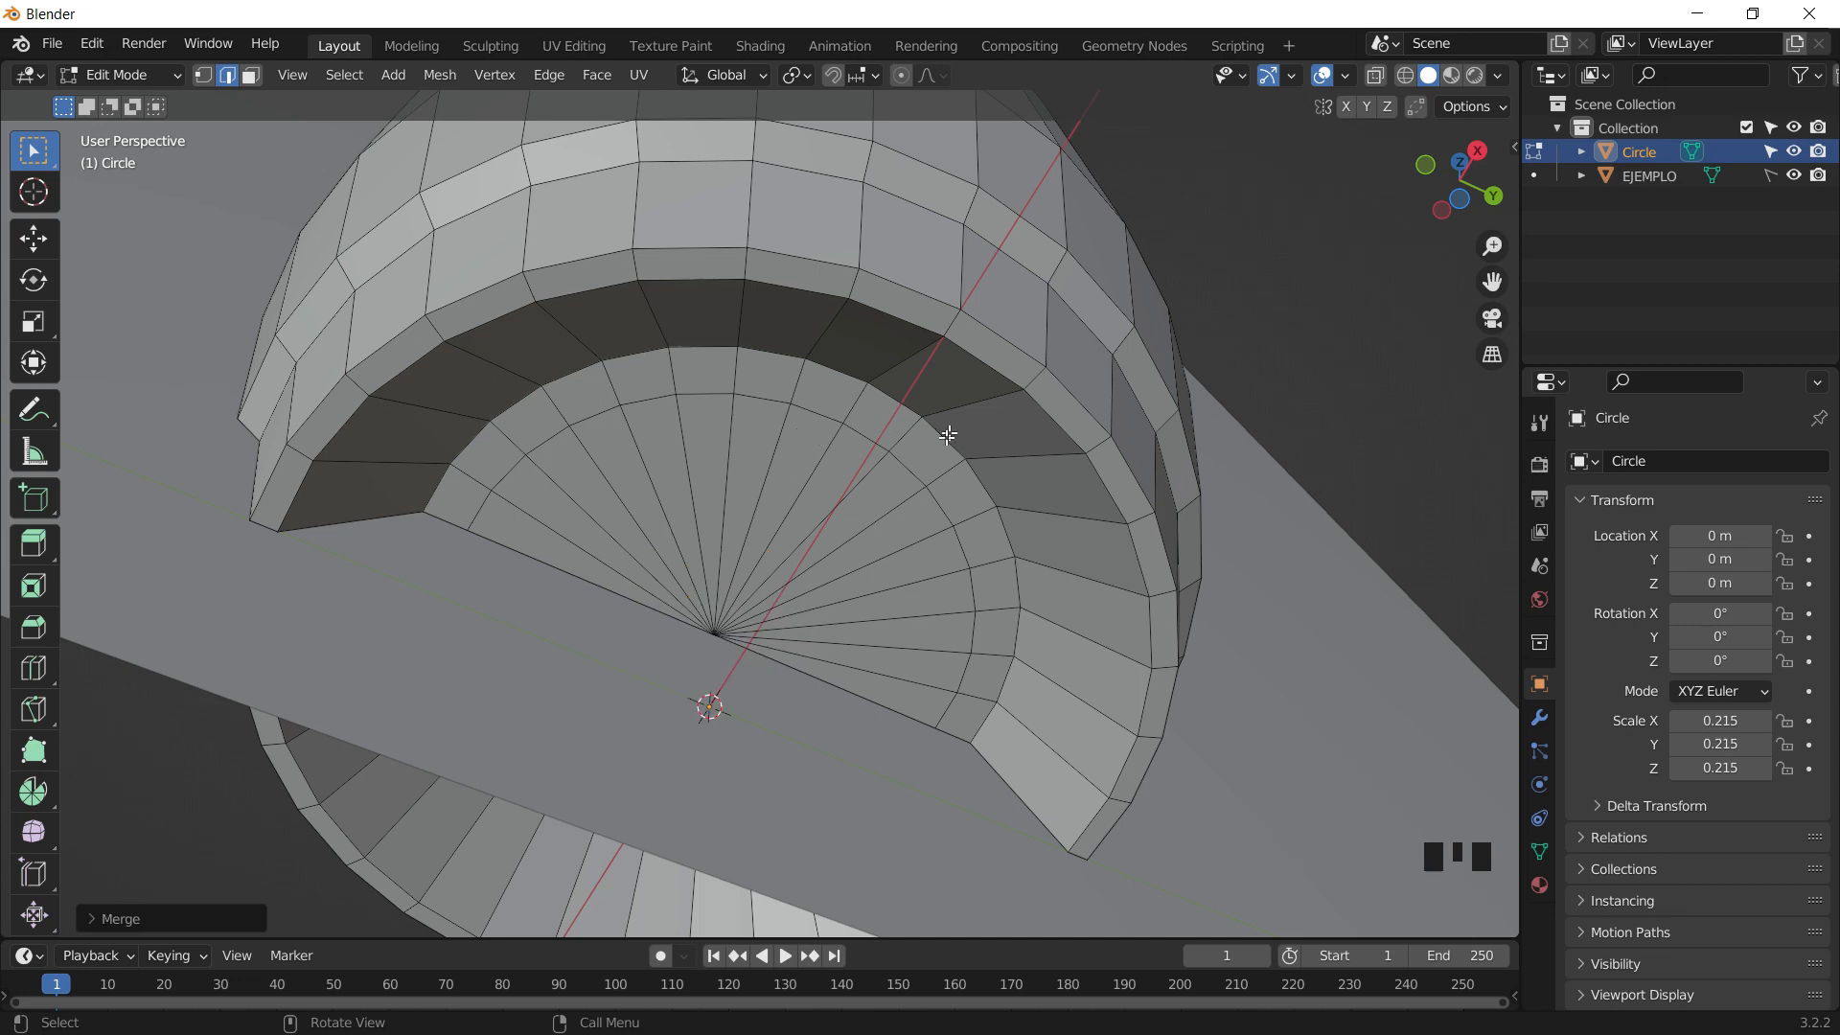
- Return to Object Mode and show the deselected vase in material preview from the right orthographic view
key(Tab)
mouse_move(990, 428)
middle_down()
mouse_move(937, 493)
mouse_move(871, 419)
mouse_move(825, 427)
mouse_move(853, 531)
middle_up()
scroll(871, 419, down, 8)
key(z)
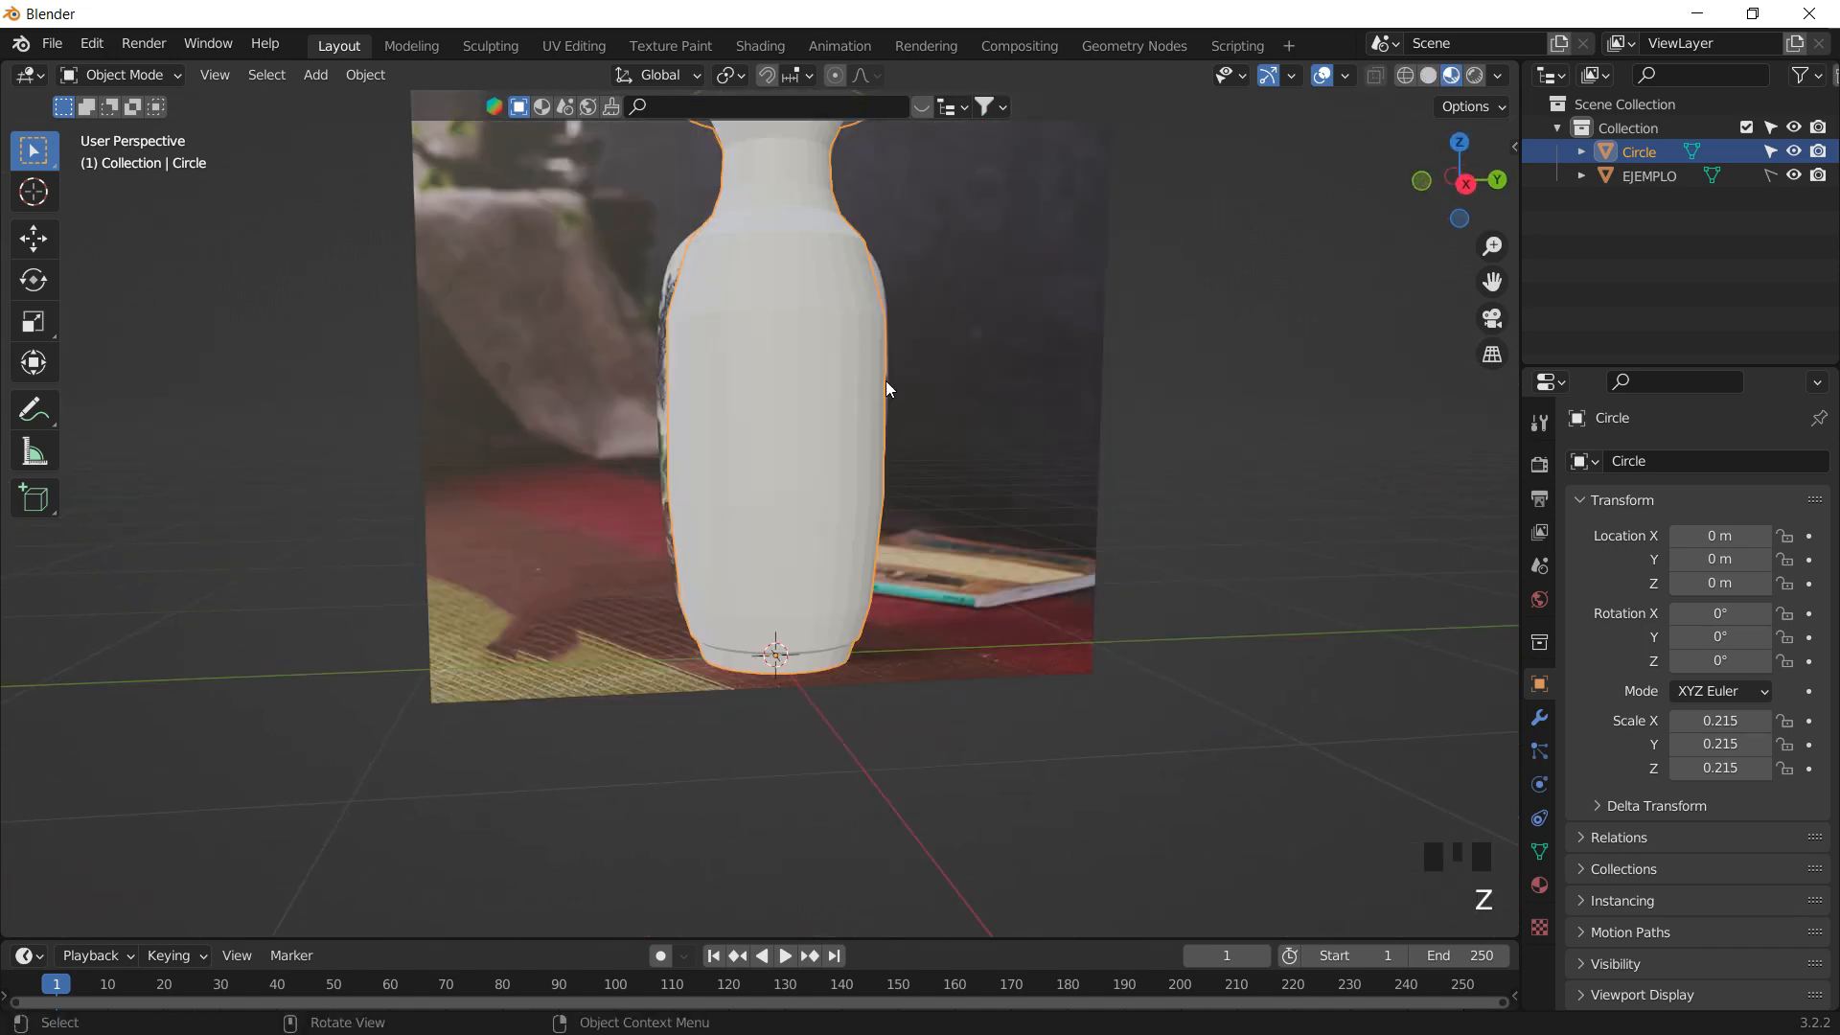
shift+middle_drag(885, 382, 847, 597)
click(1465, 183)
shift+middle_drag(780, 431, 799, 359)
click(1208, 363)
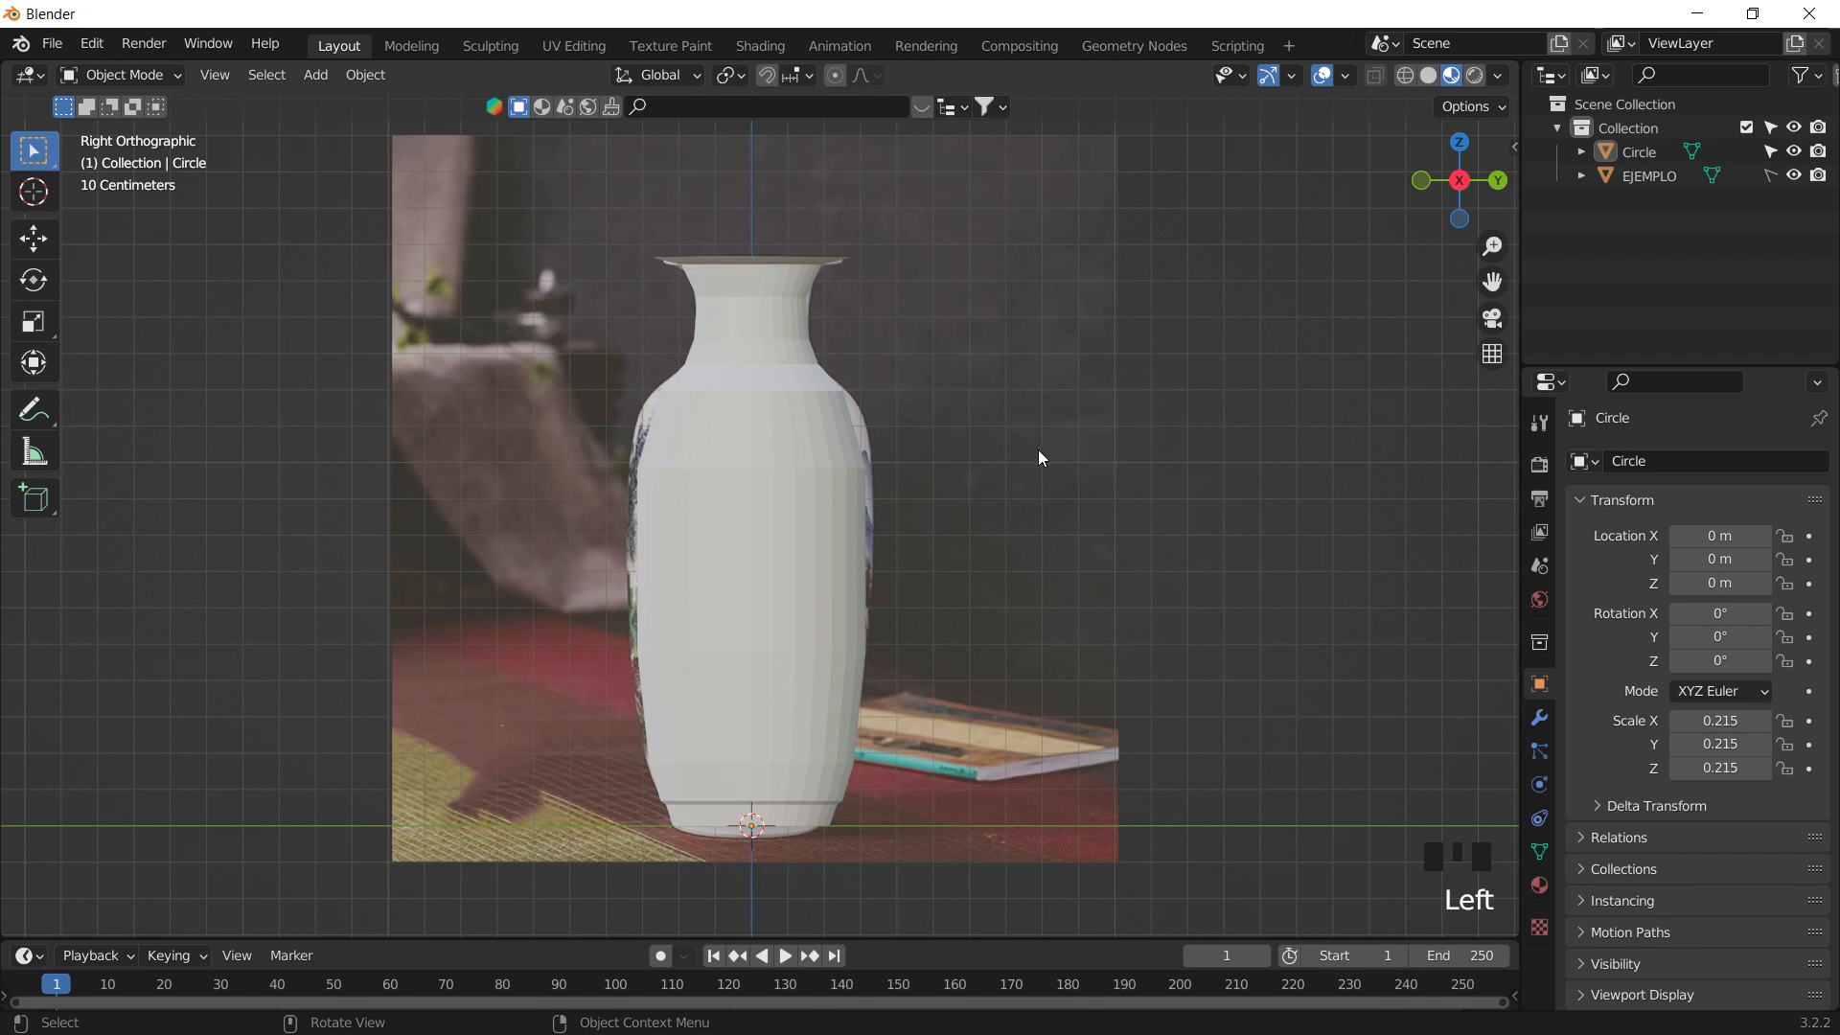
- Save the file as JARRON JAPONES in the folder D:\Blender\JARRON JAPONES
key(ctrl+s)
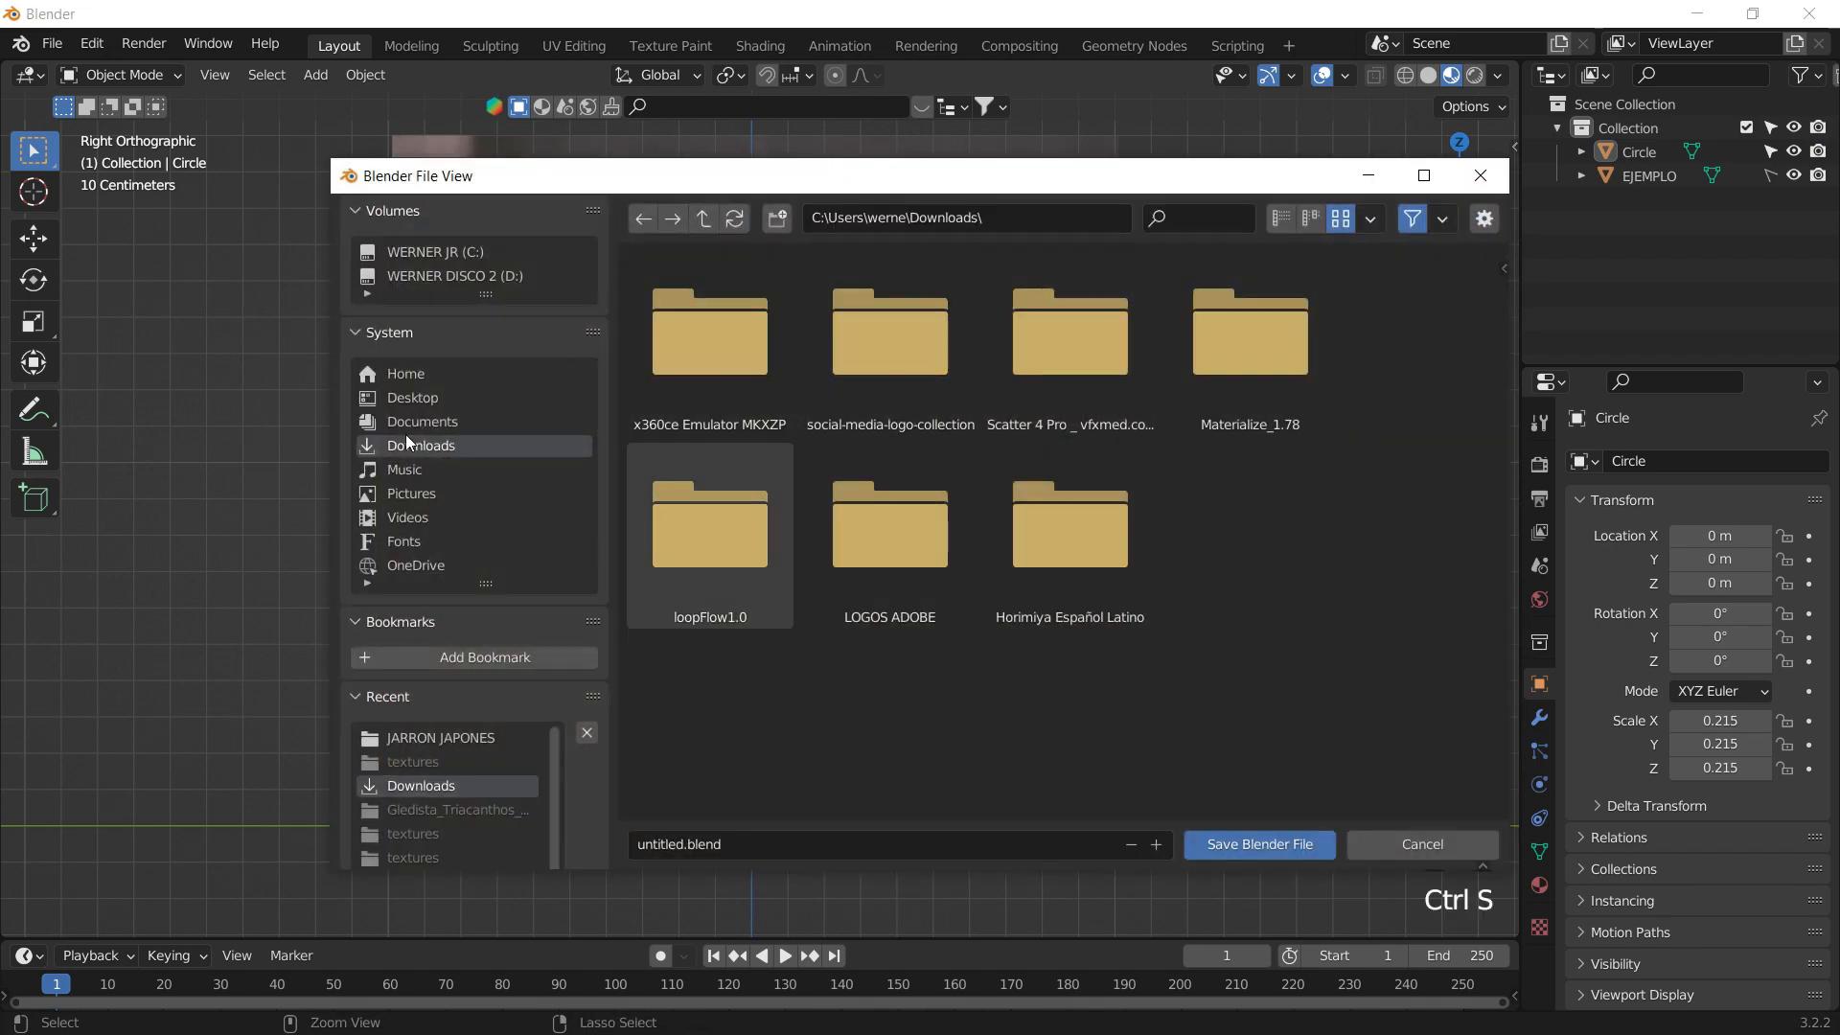
click(489, 278)
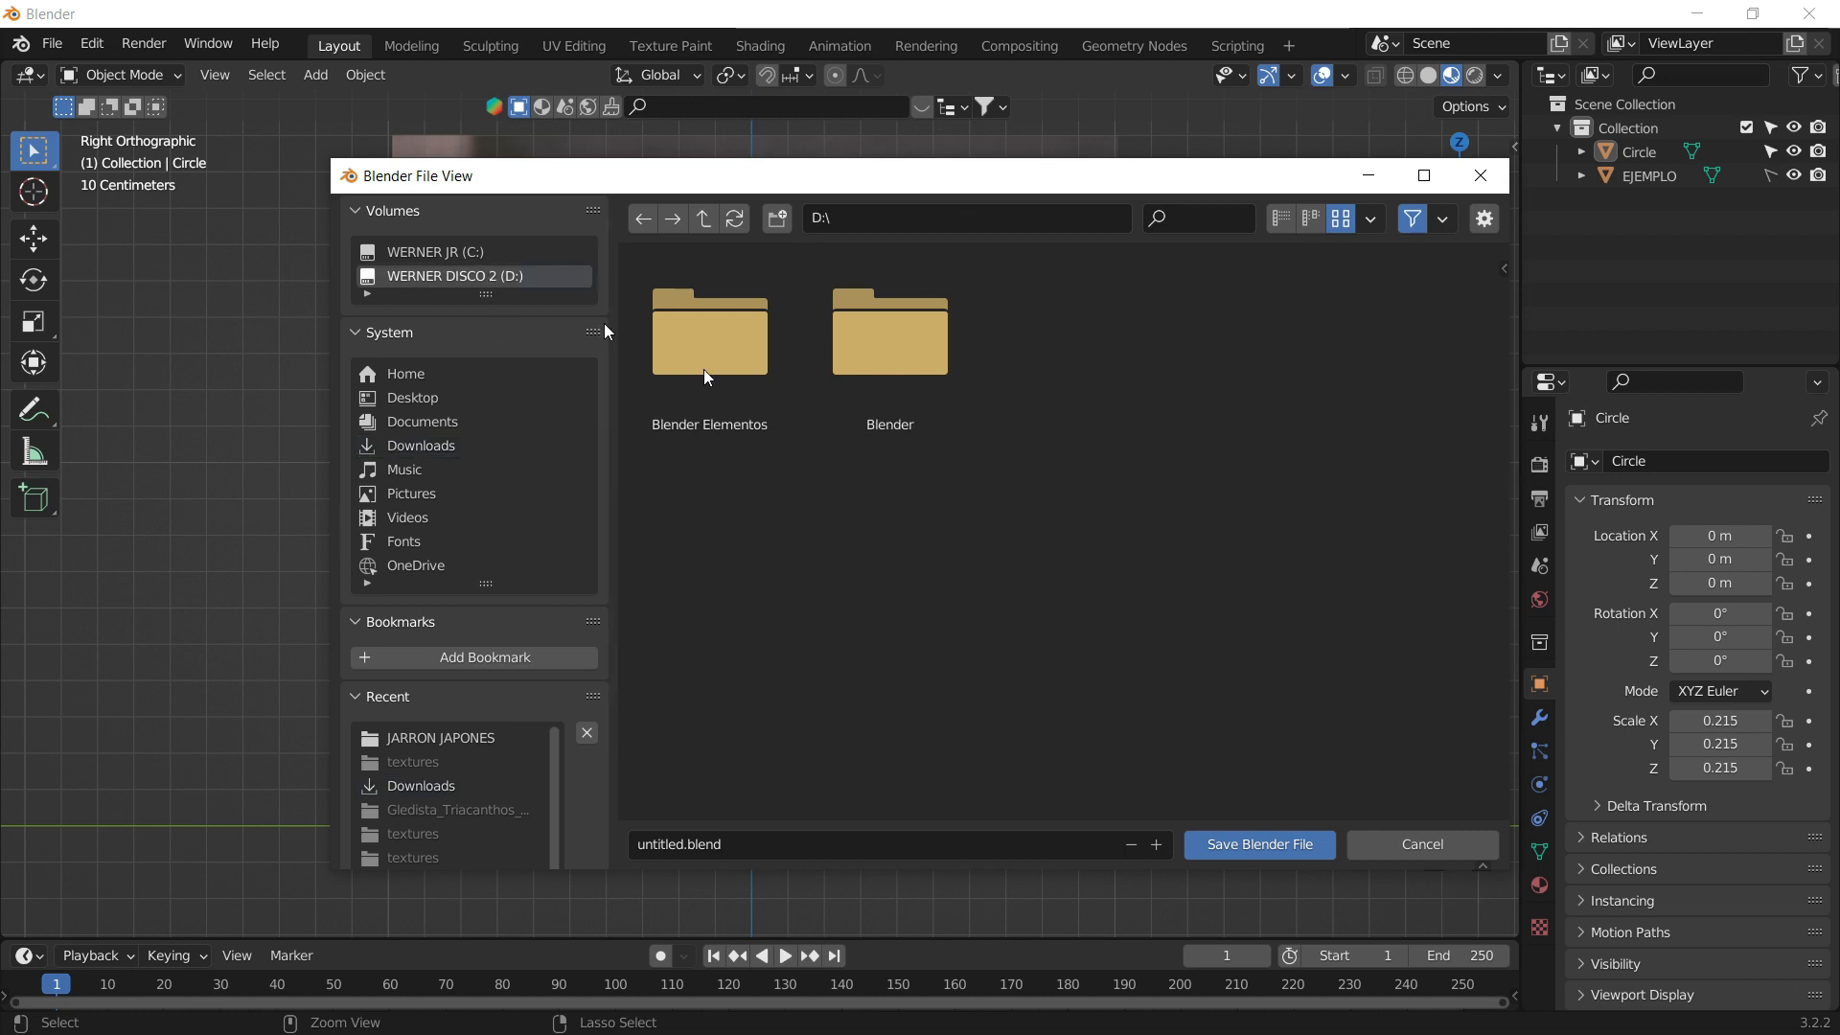
double_click(863, 331)
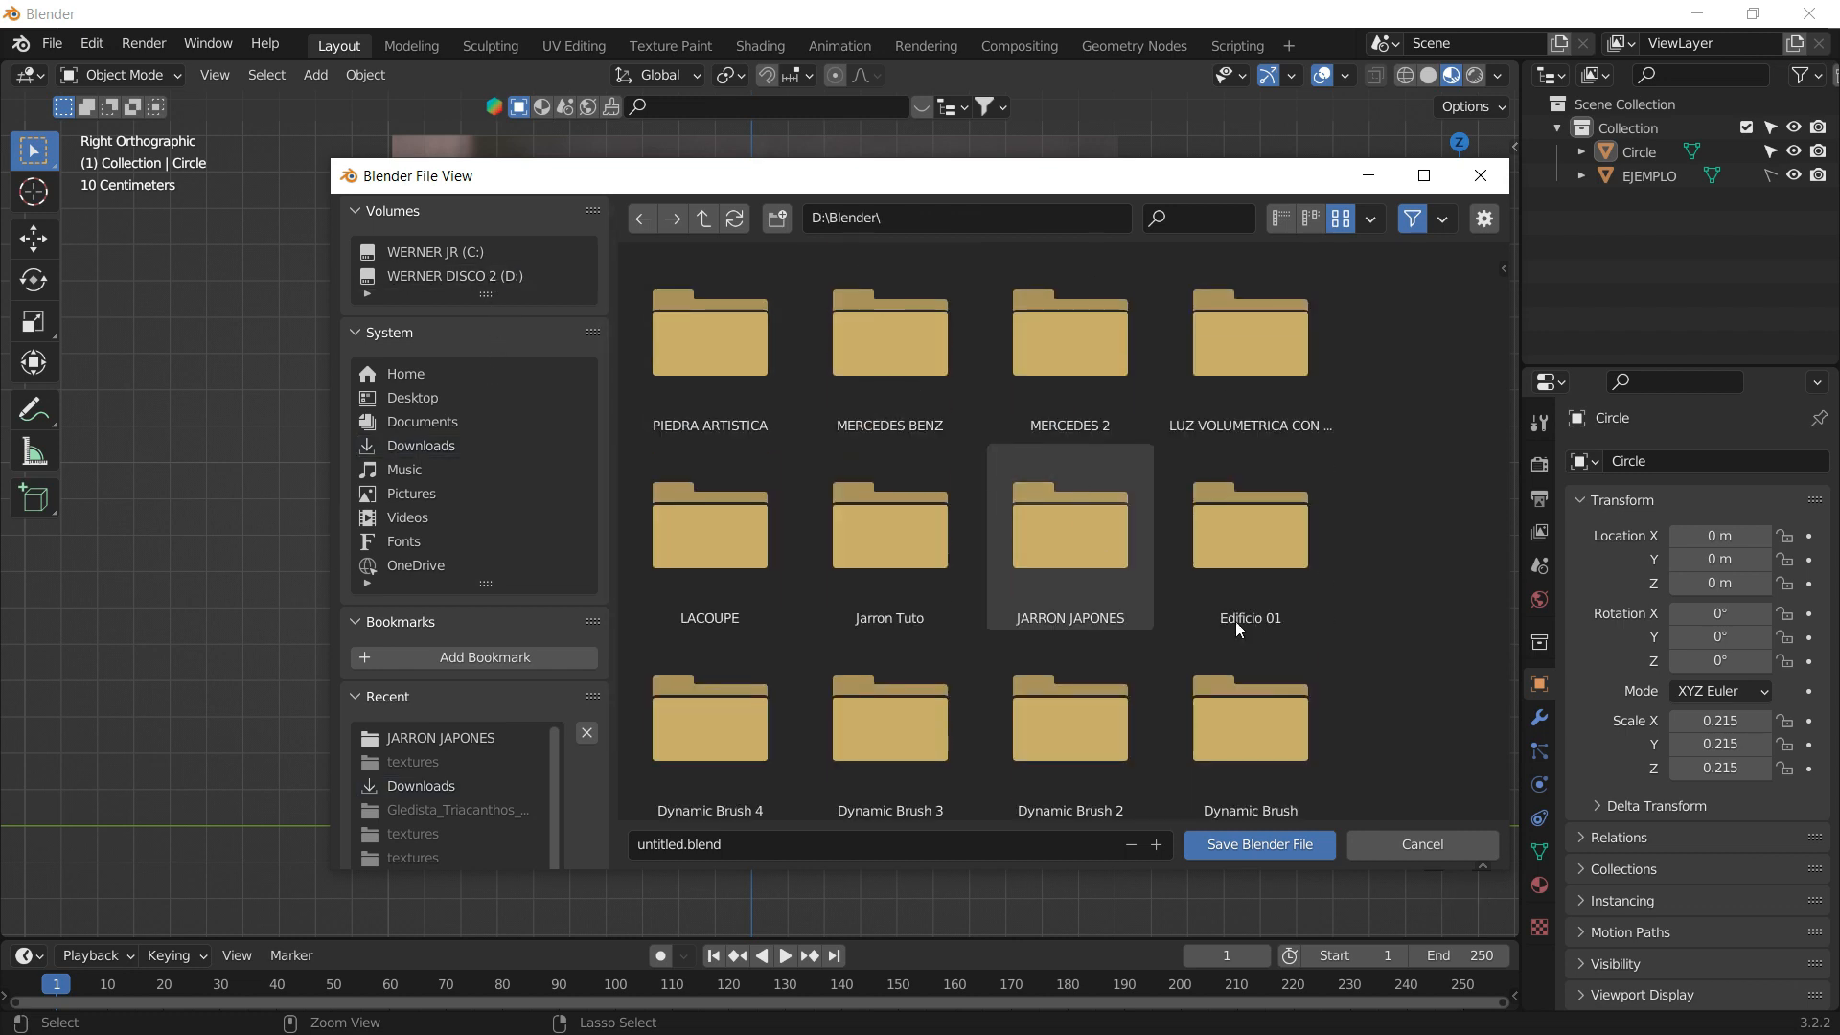
double_click(1066, 524)
click(781, 848)
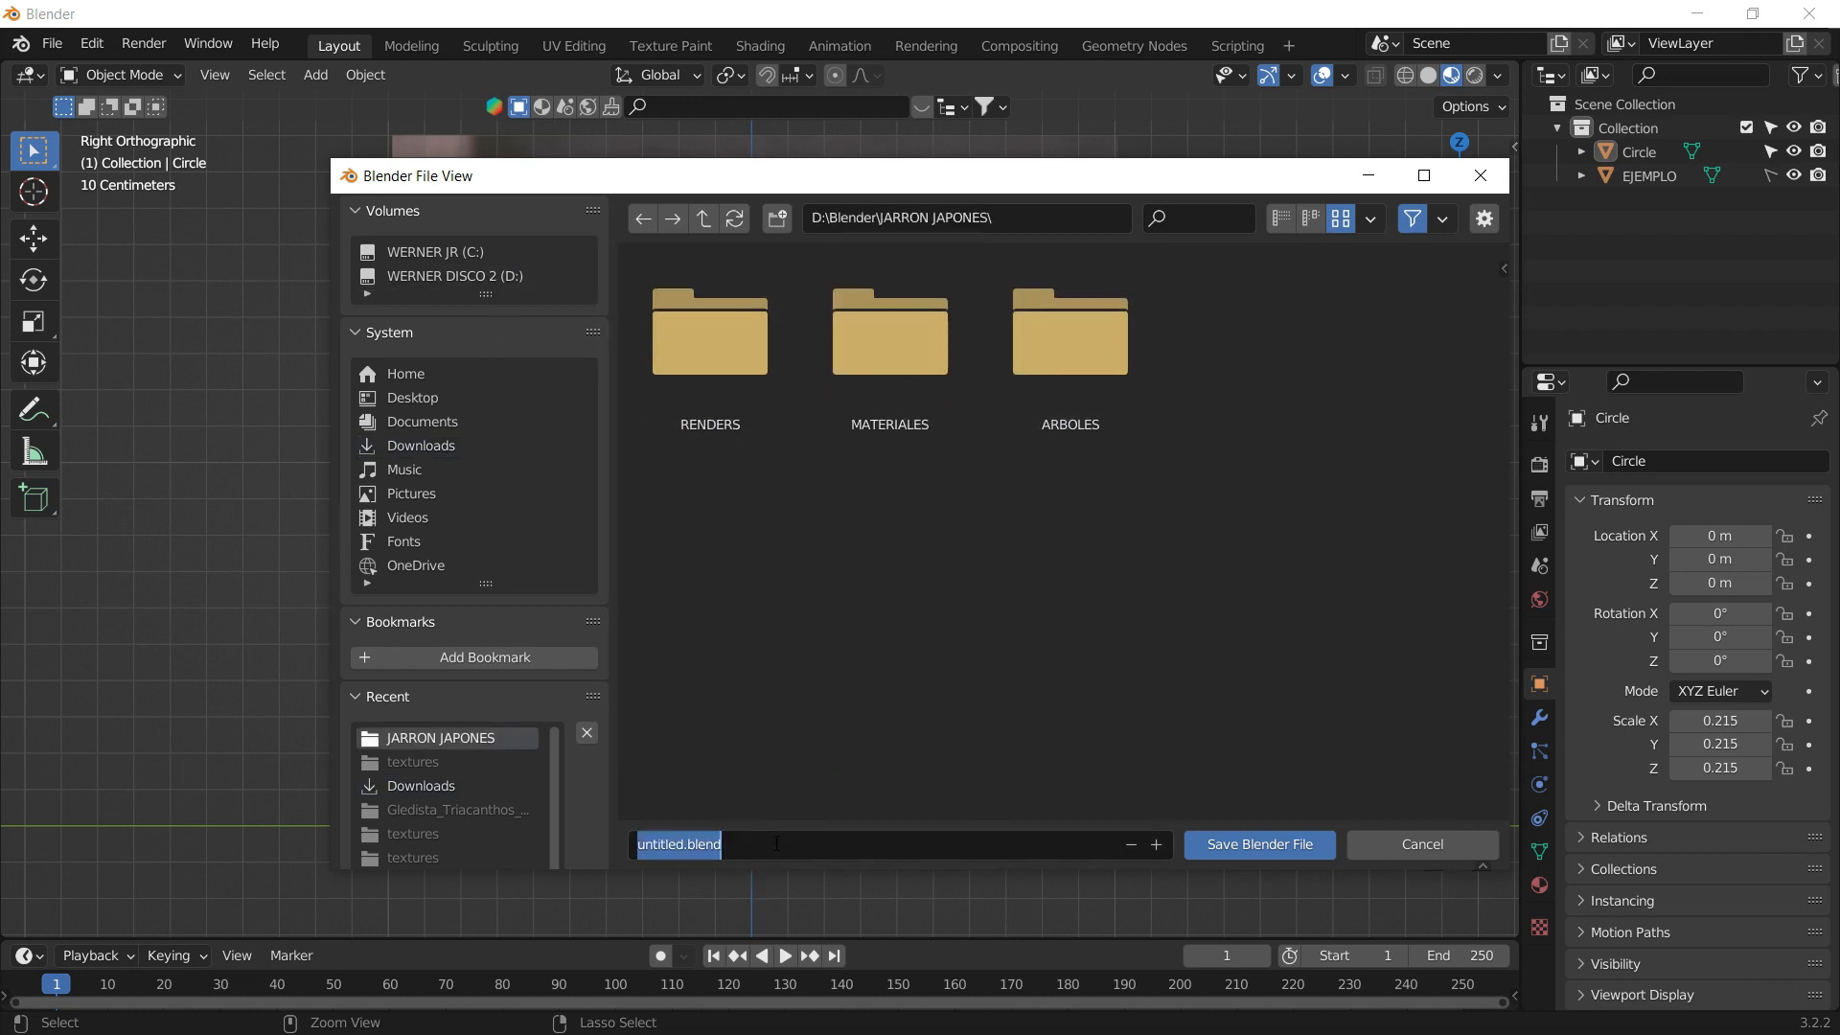
text(B)
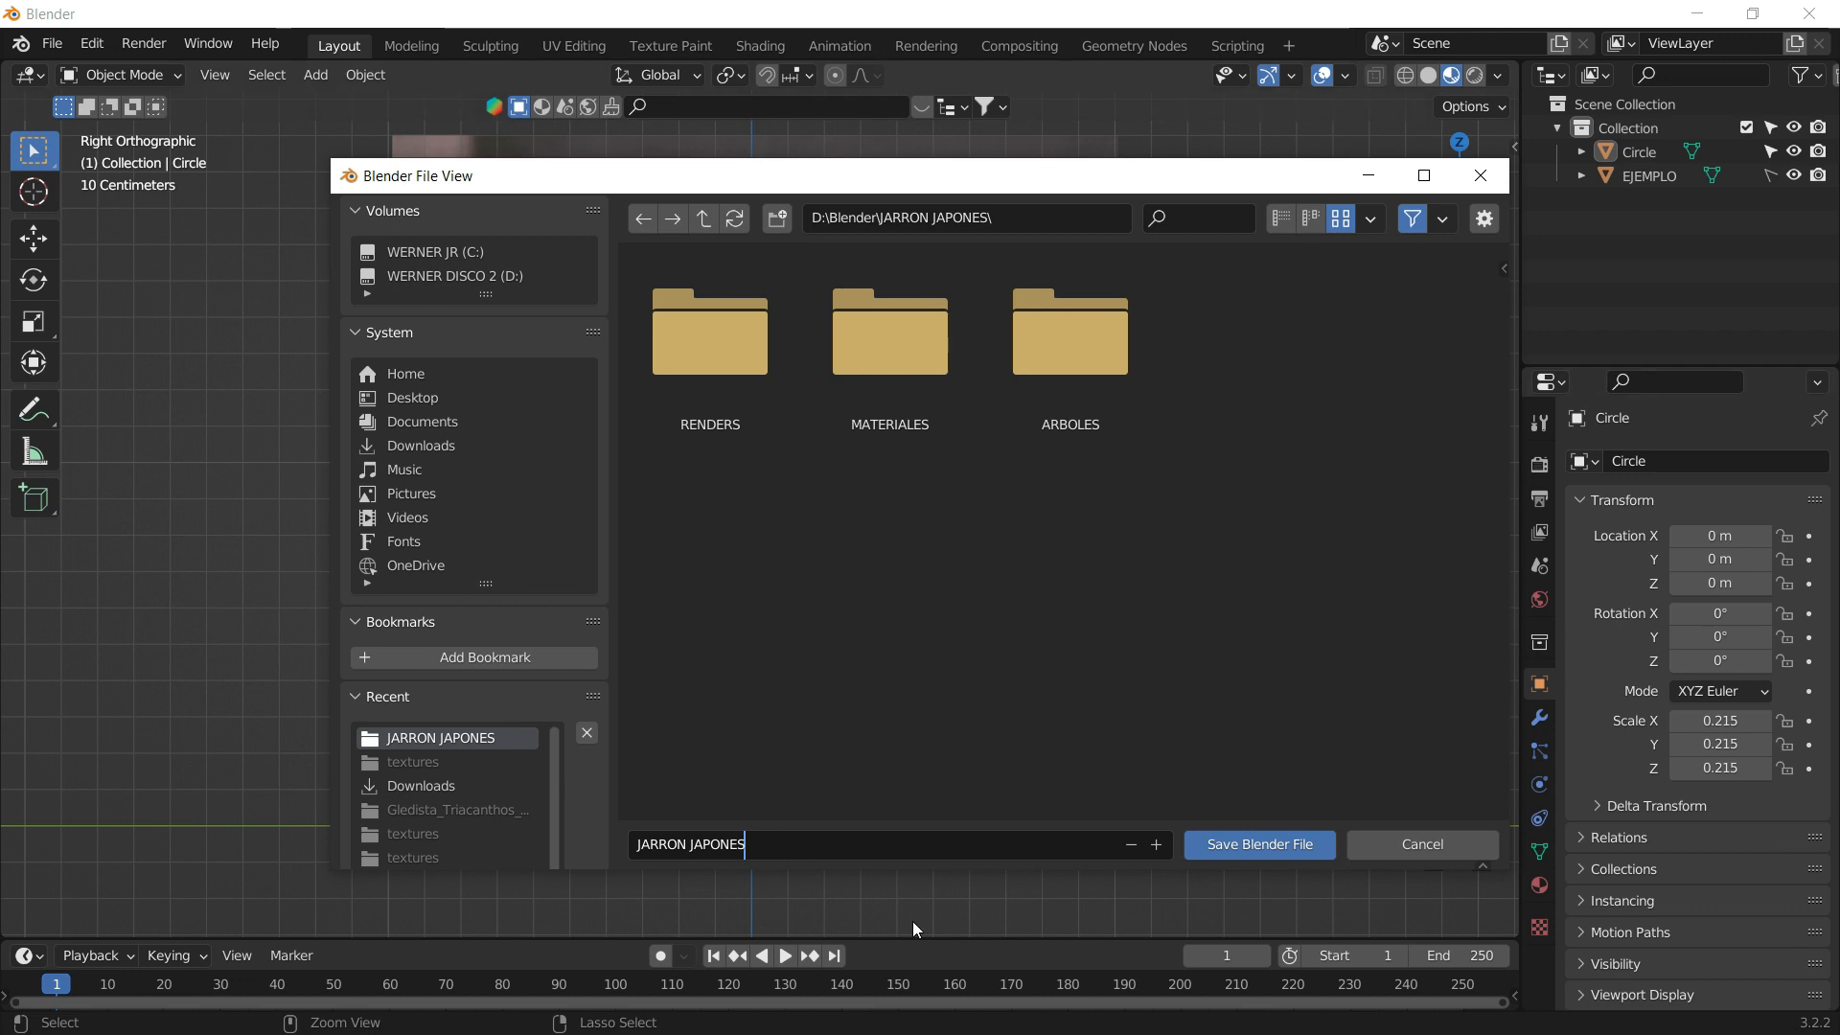
click(1261, 847)
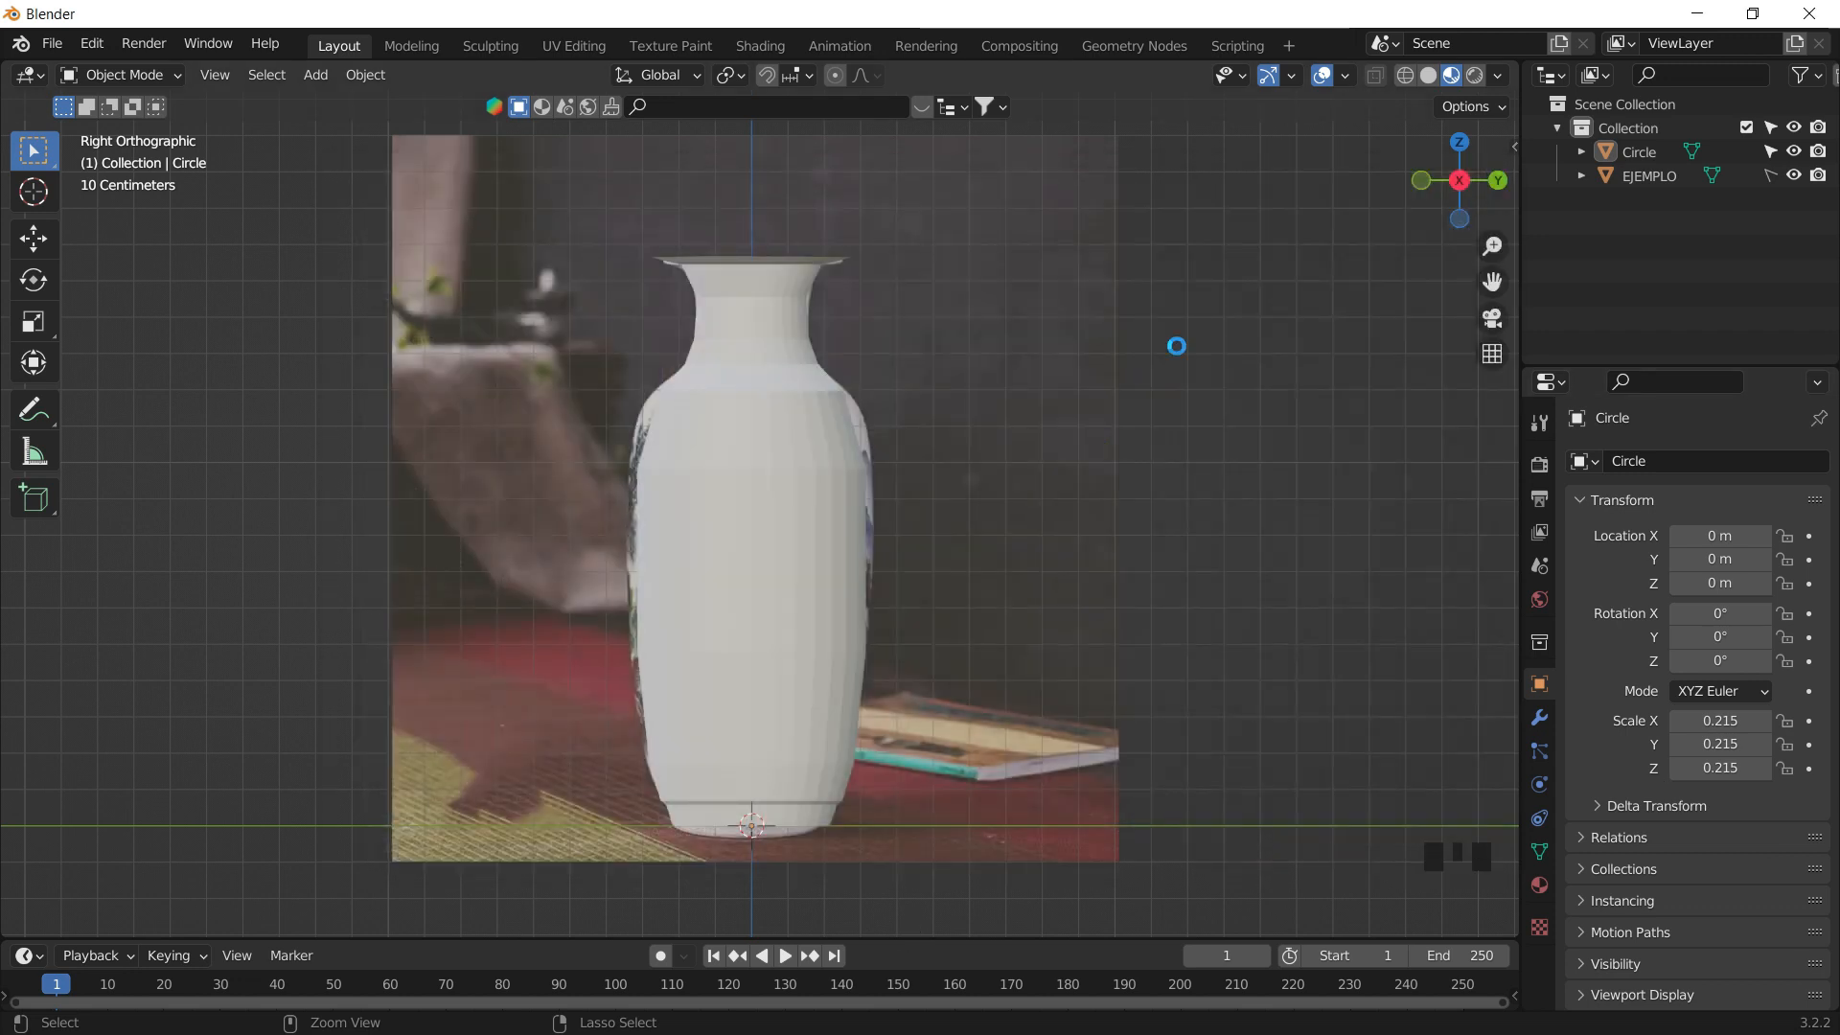
- Try moving the vase away from the reference image, saving the file before and after undoing the move
click(798, 435)
key(g)
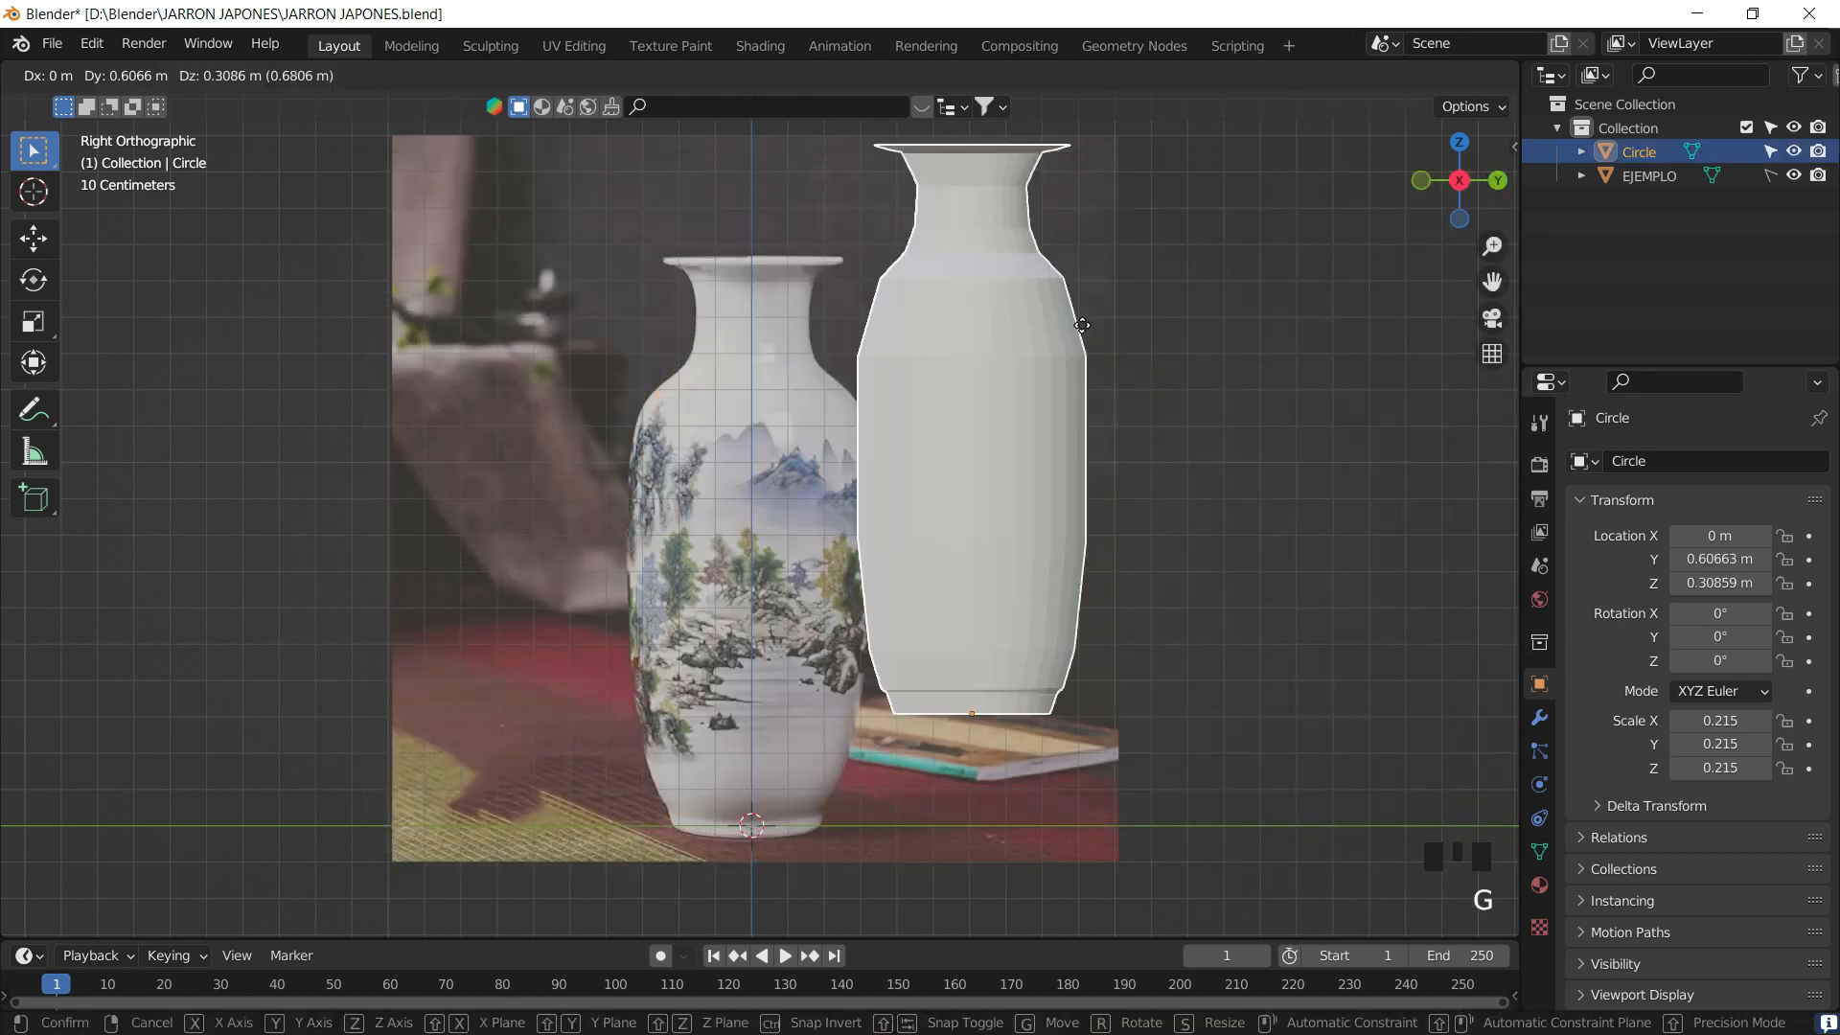
click(1143, 533)
key(ctrl+s)
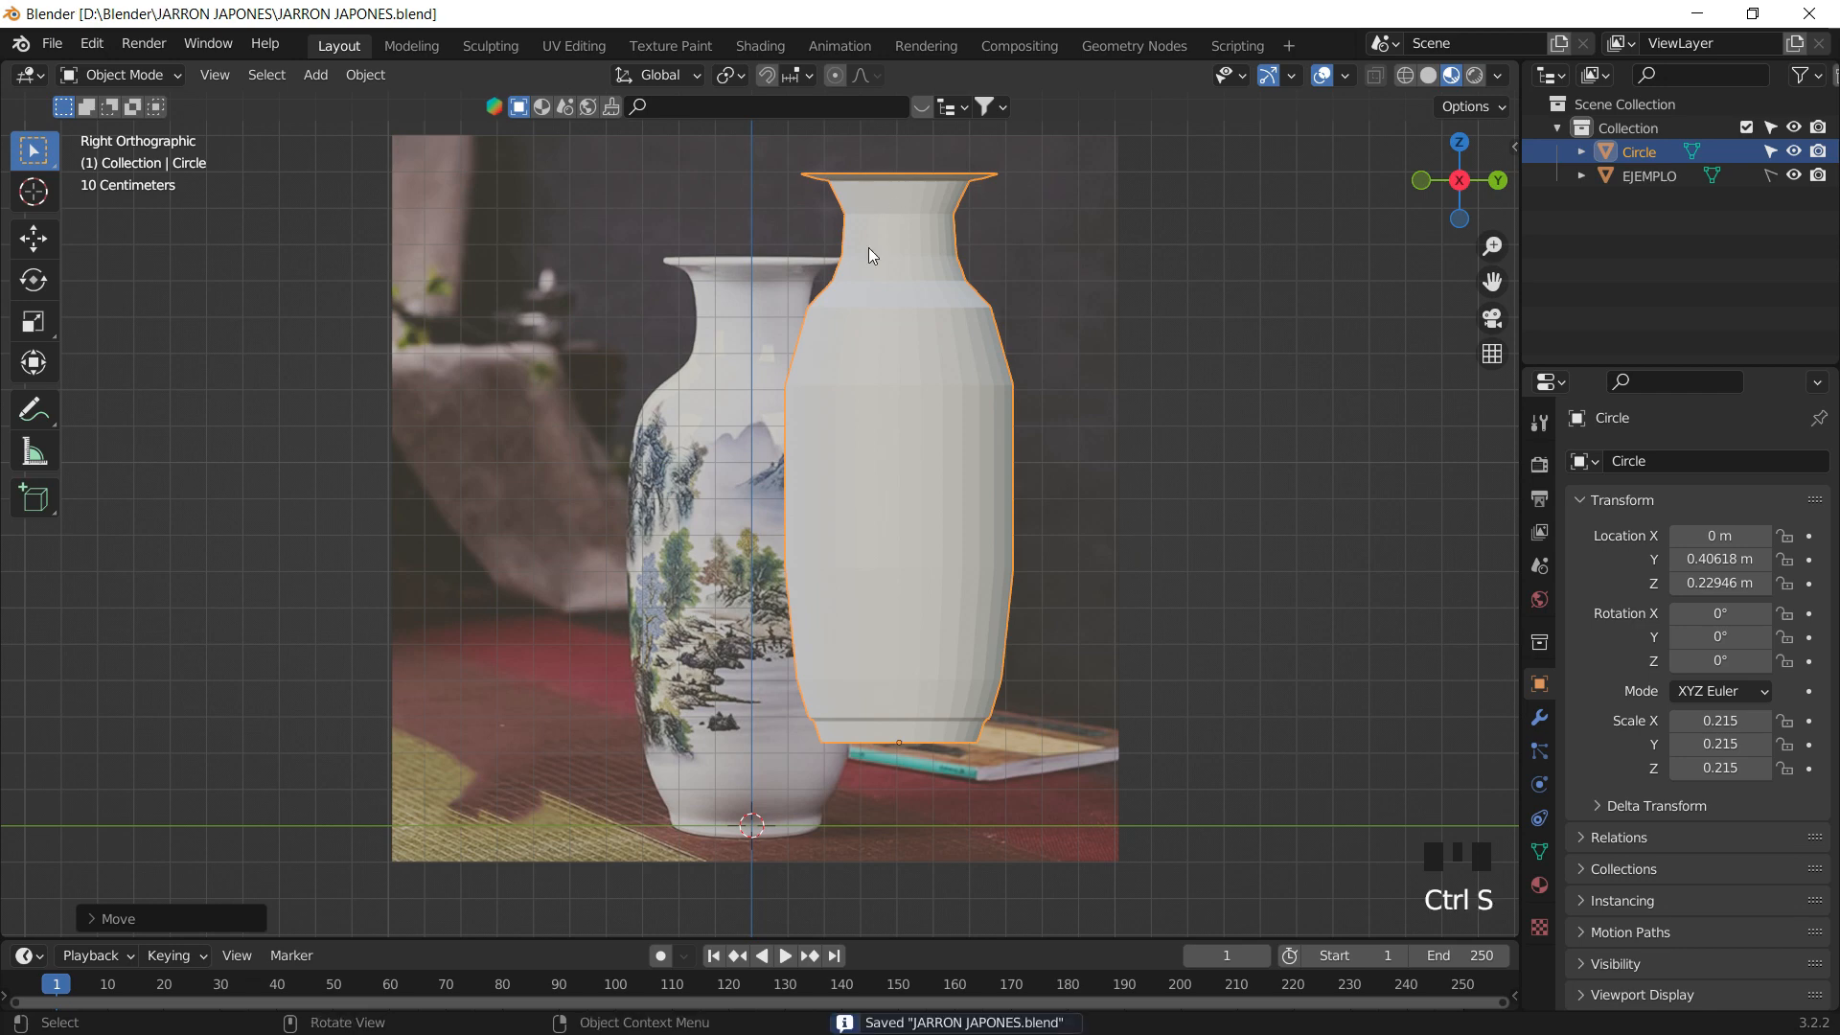
key(ctrl+z)
key(ctrl+s)
- Select the vase and add a Subdivision Surface modifier to it
click(1141, 347)
middle_drag(1140, 346, 773, 433)
click(774, 433)
middle_drag(759, 246, 1200, 187)
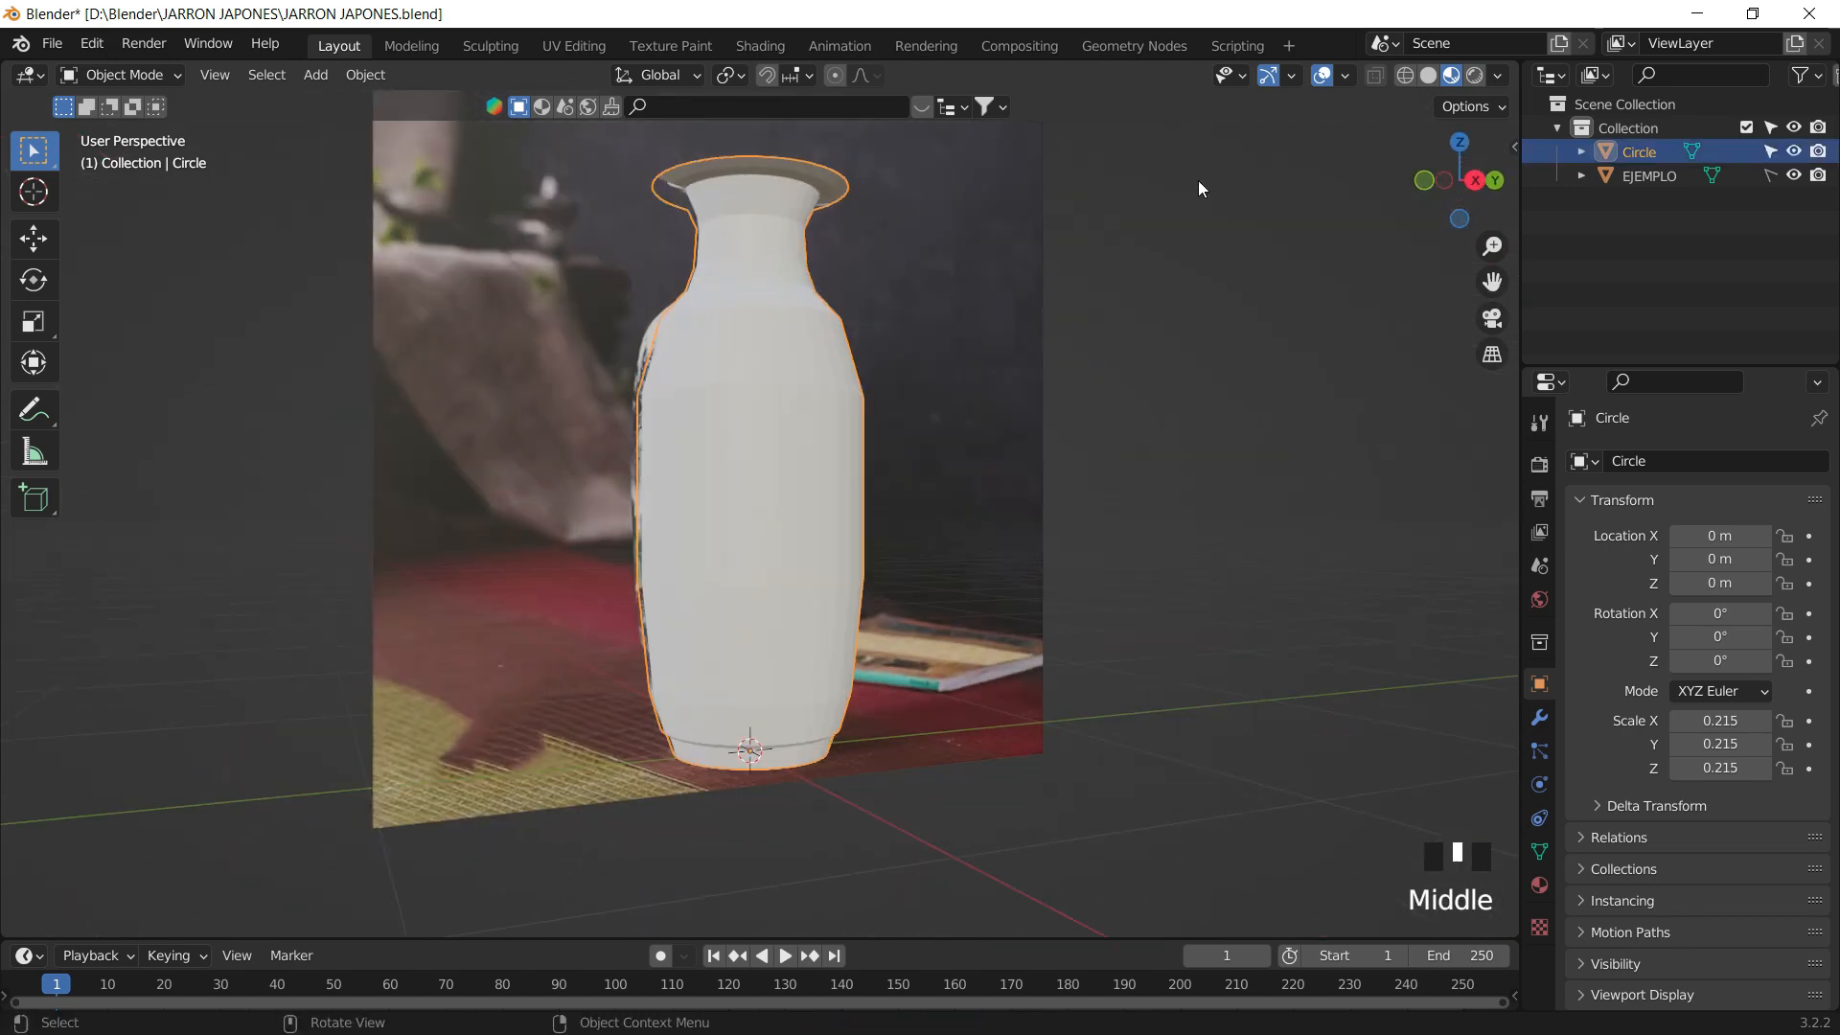
click(1451, 186)
click(1539, 718)
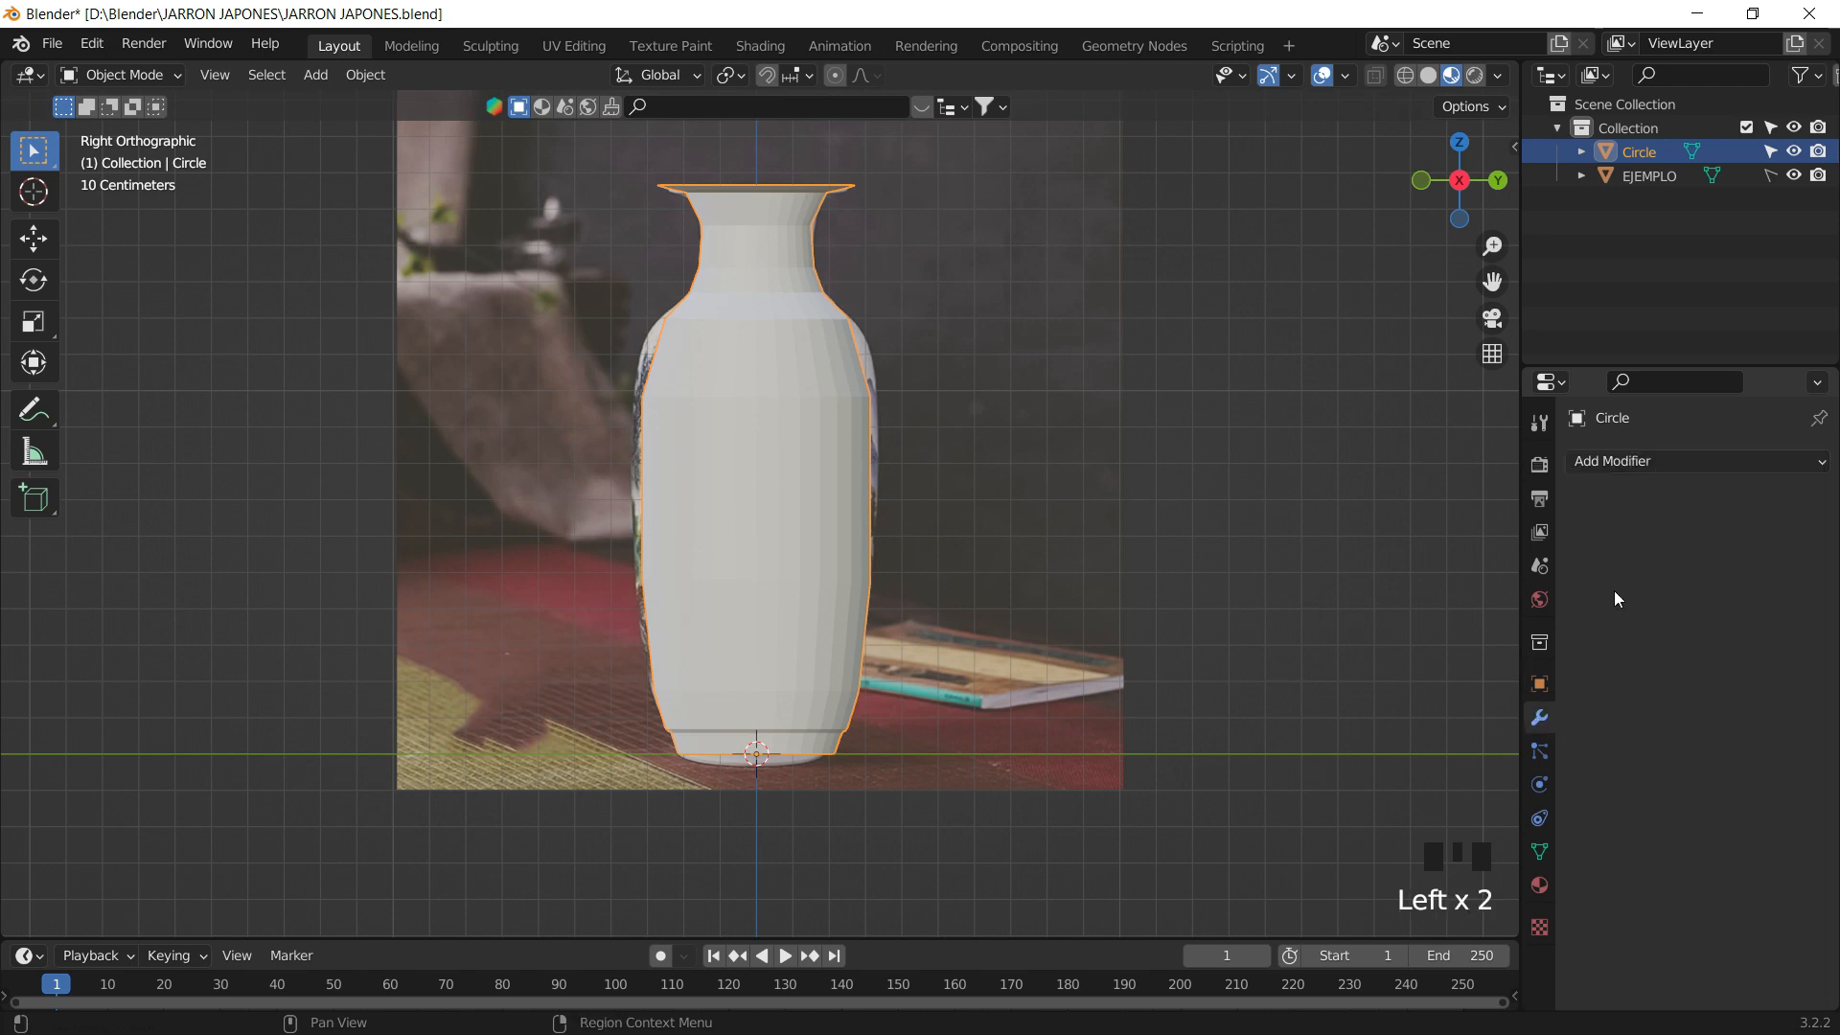
click(1657, 458)
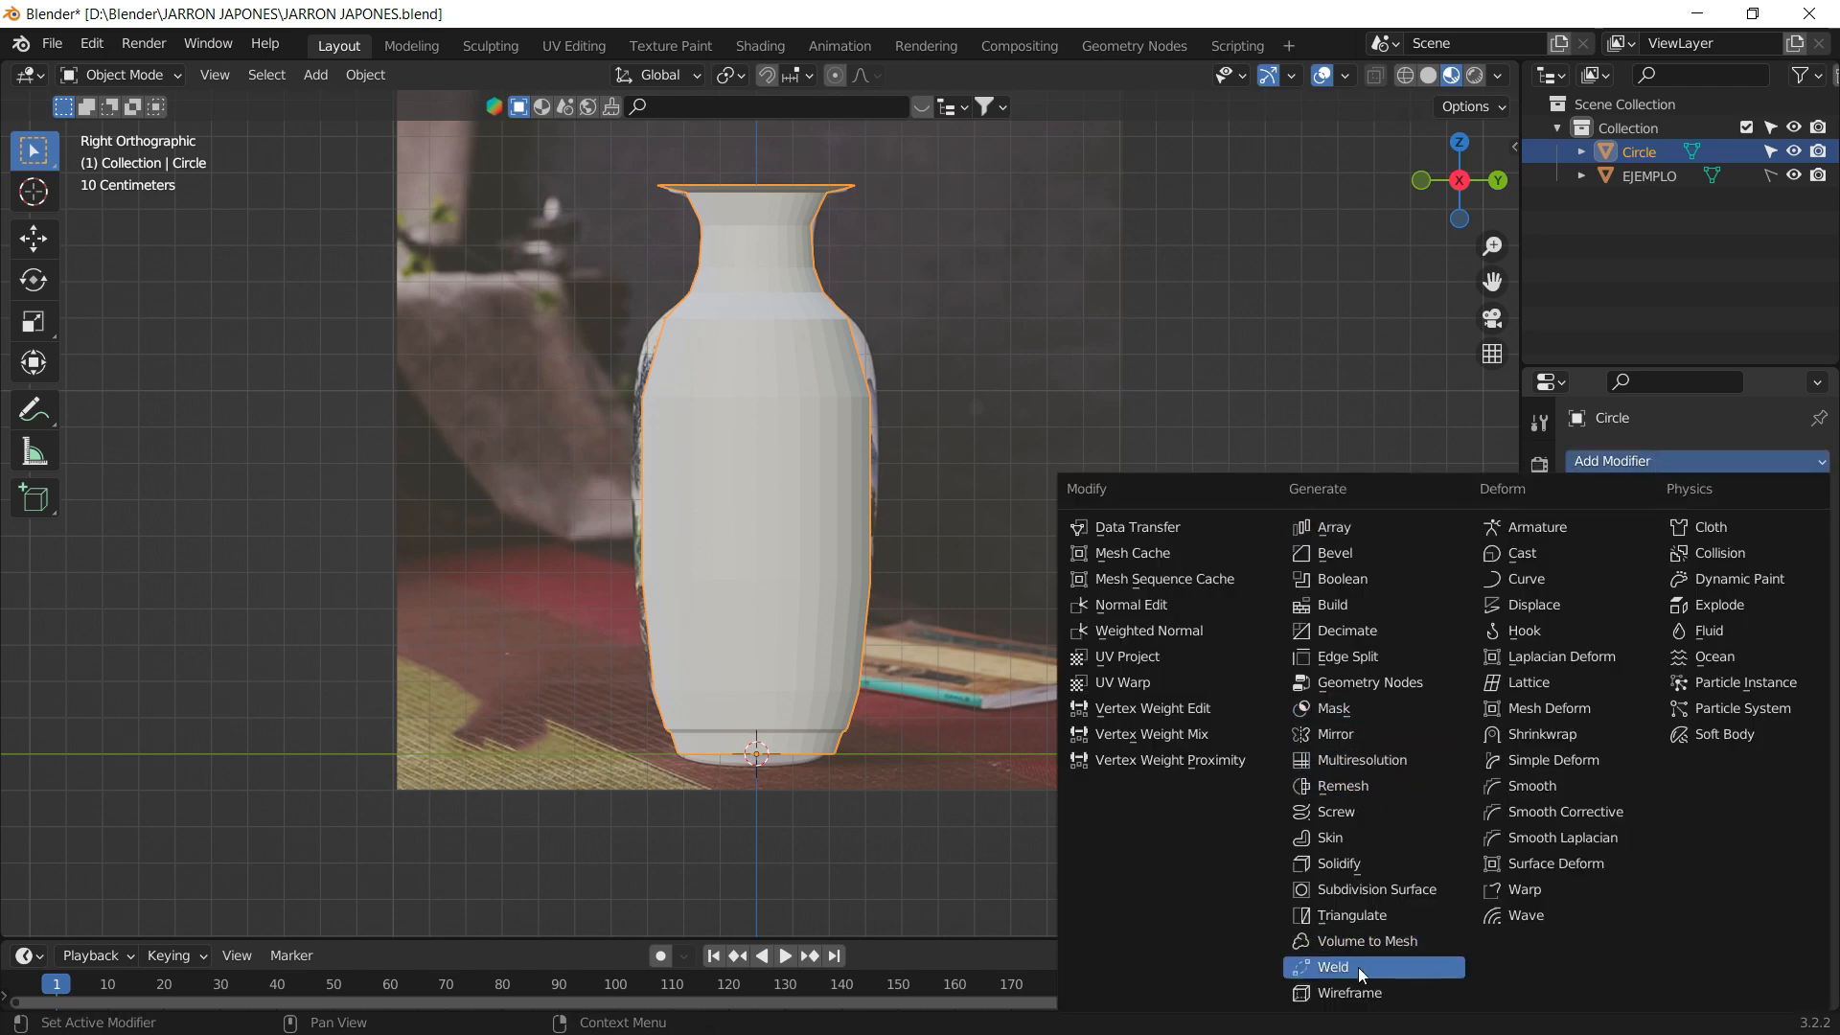
click(1385, 891)
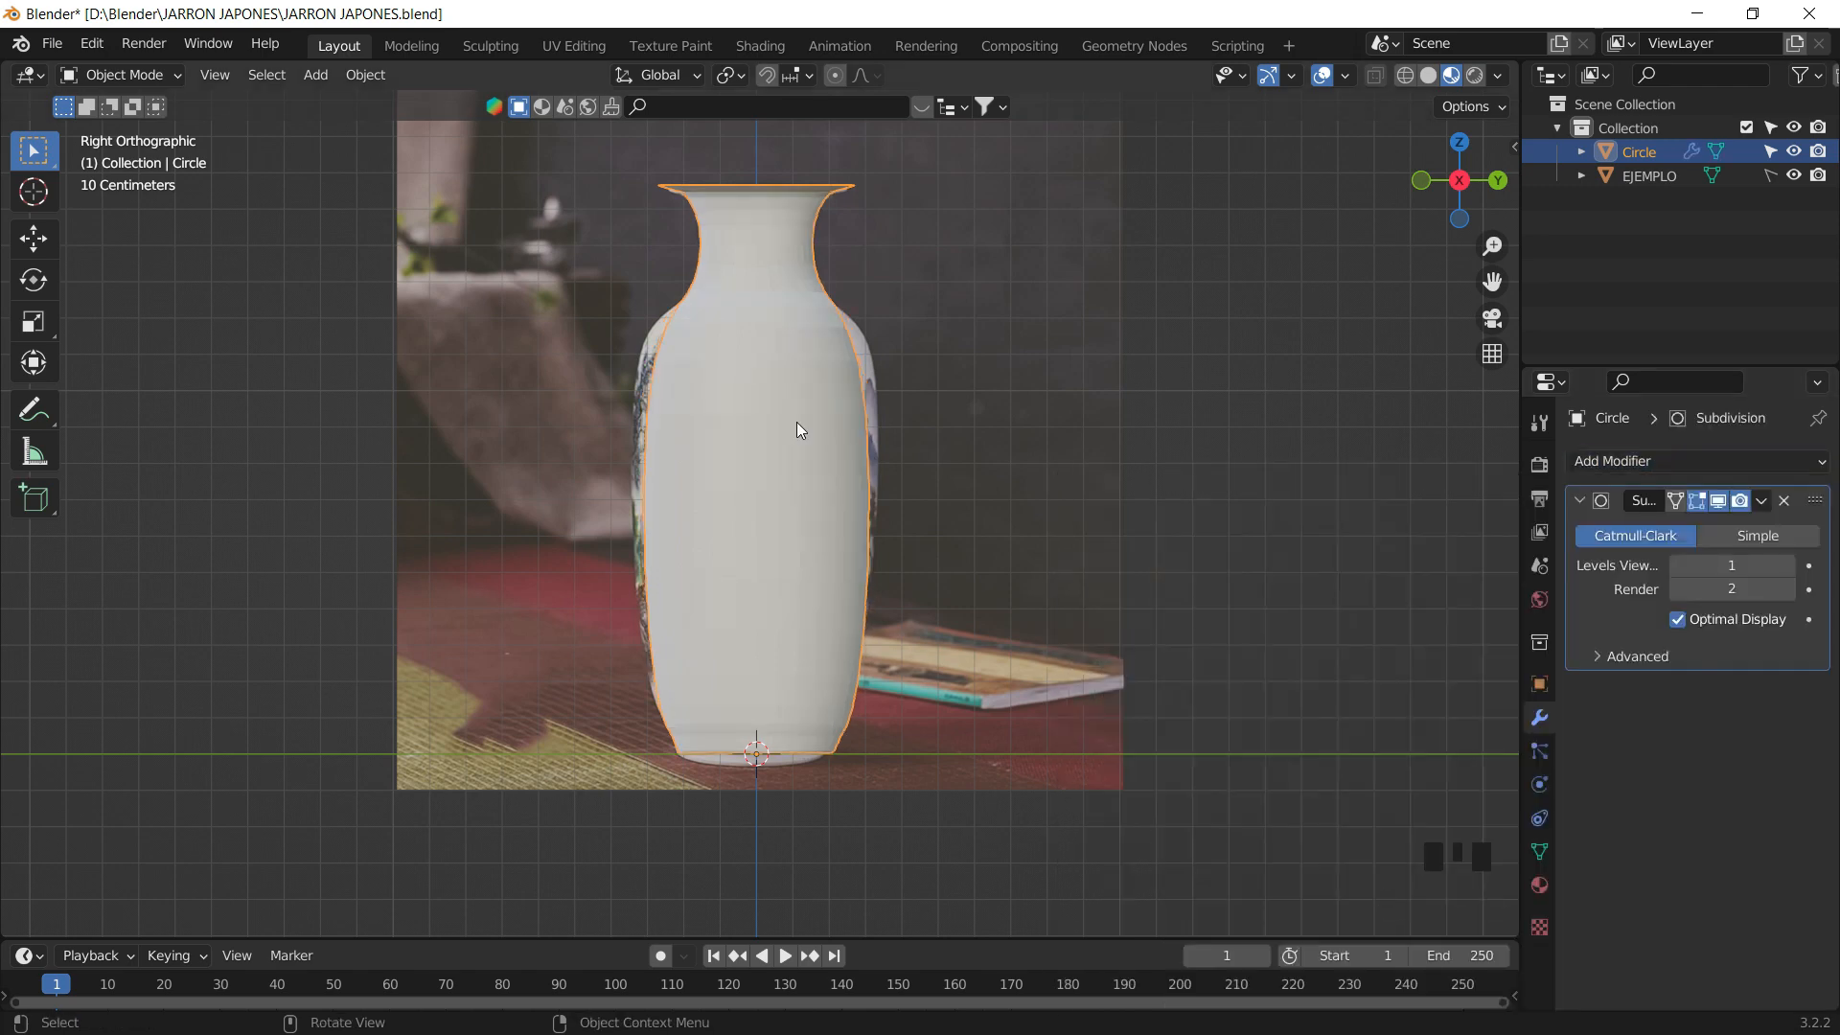
- Set the Subdivision modifier's viewport levels to 2 and check the smoothed base from below
middle_drag(797, 422, 867, 485)
scroll(740, 654, up, 4)
click(1785, 565)
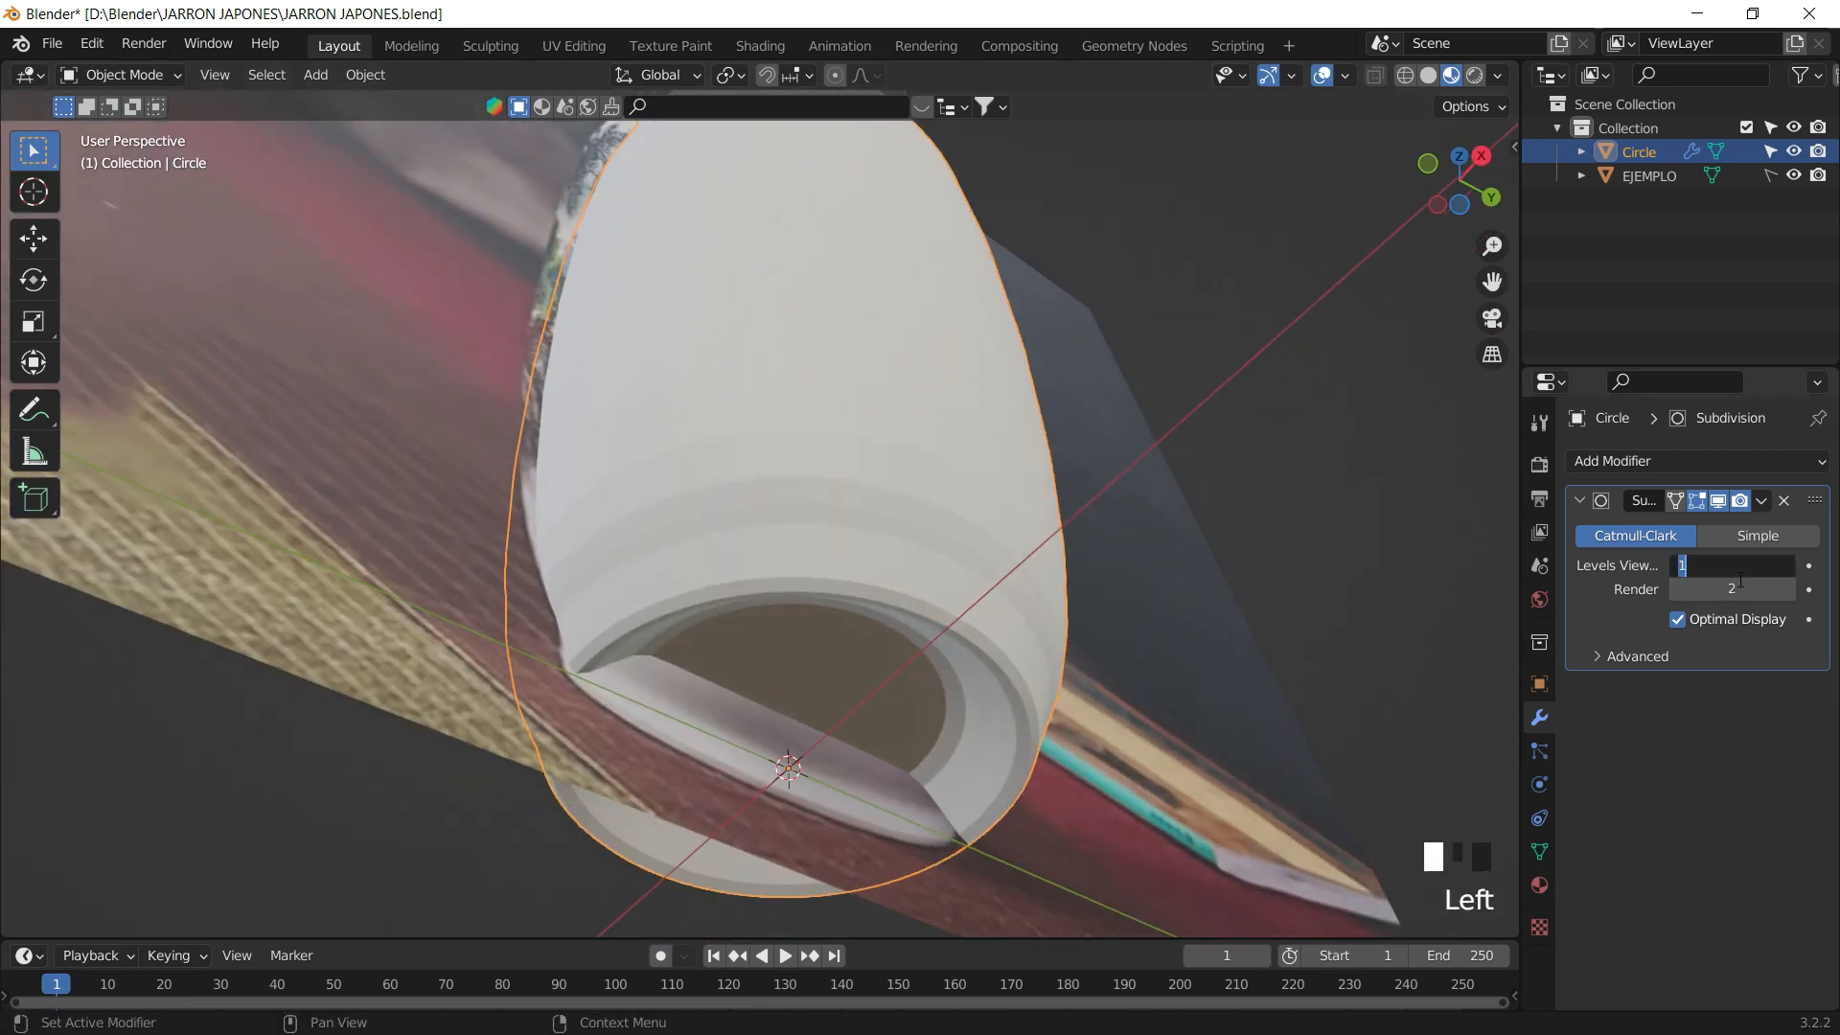
middle_drag(939, 571, 863, 566)
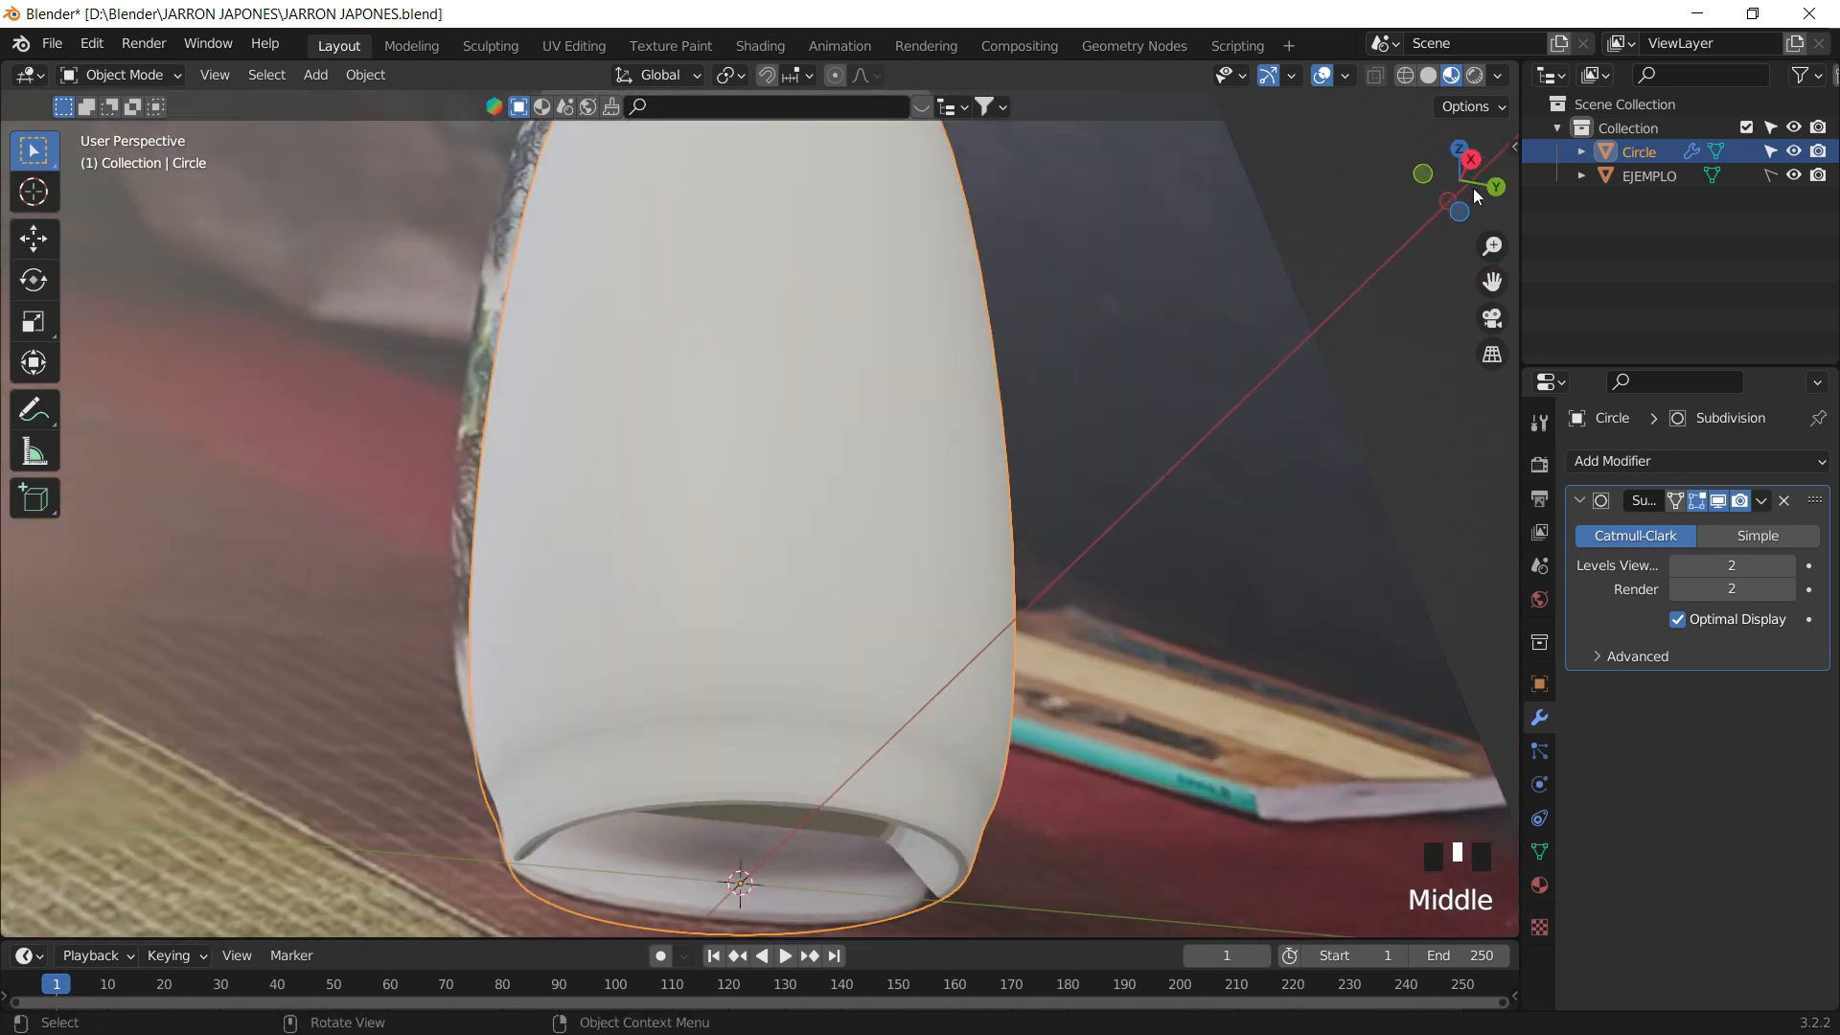
- In the right orthographic view, move the vase beside the reference vase, toward negative Y
click(1472, 159)
scroll(776, 543, up, 6)
scroll(782, 535, down, 9)
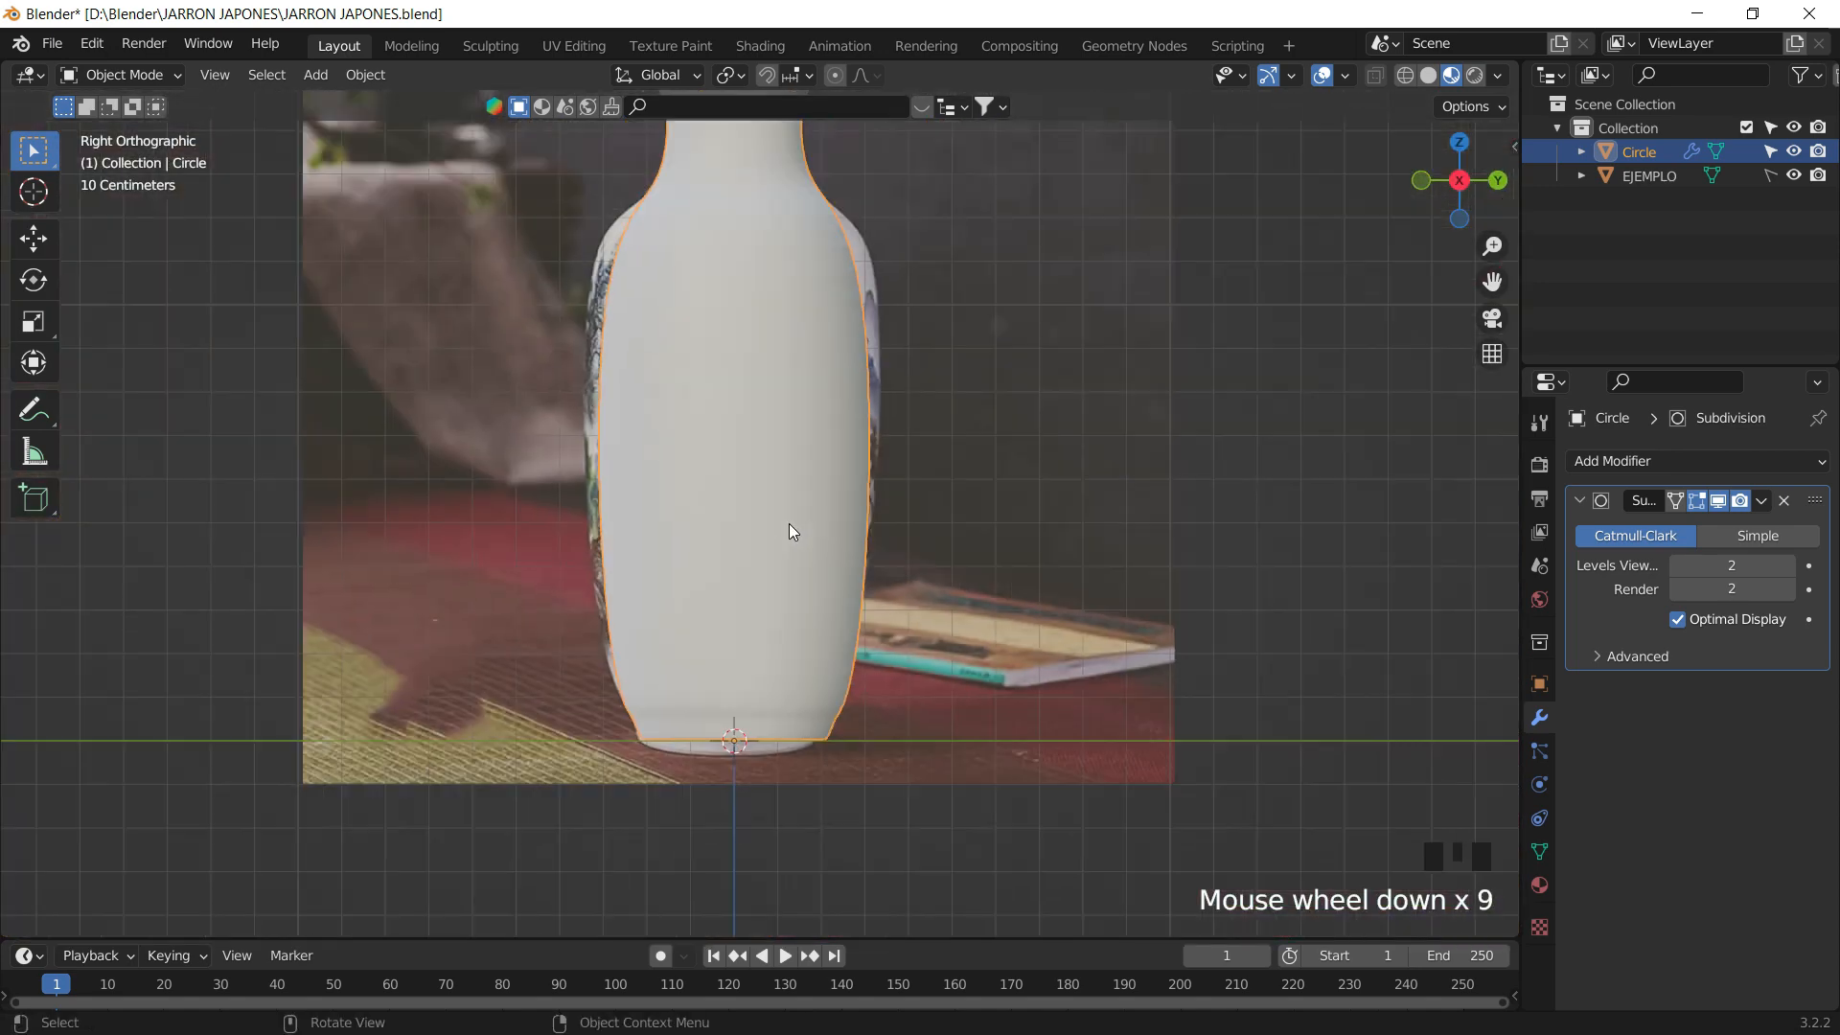
shift+middle_drag(790, 524, 805, 536)
key(g)
click(740, 363)
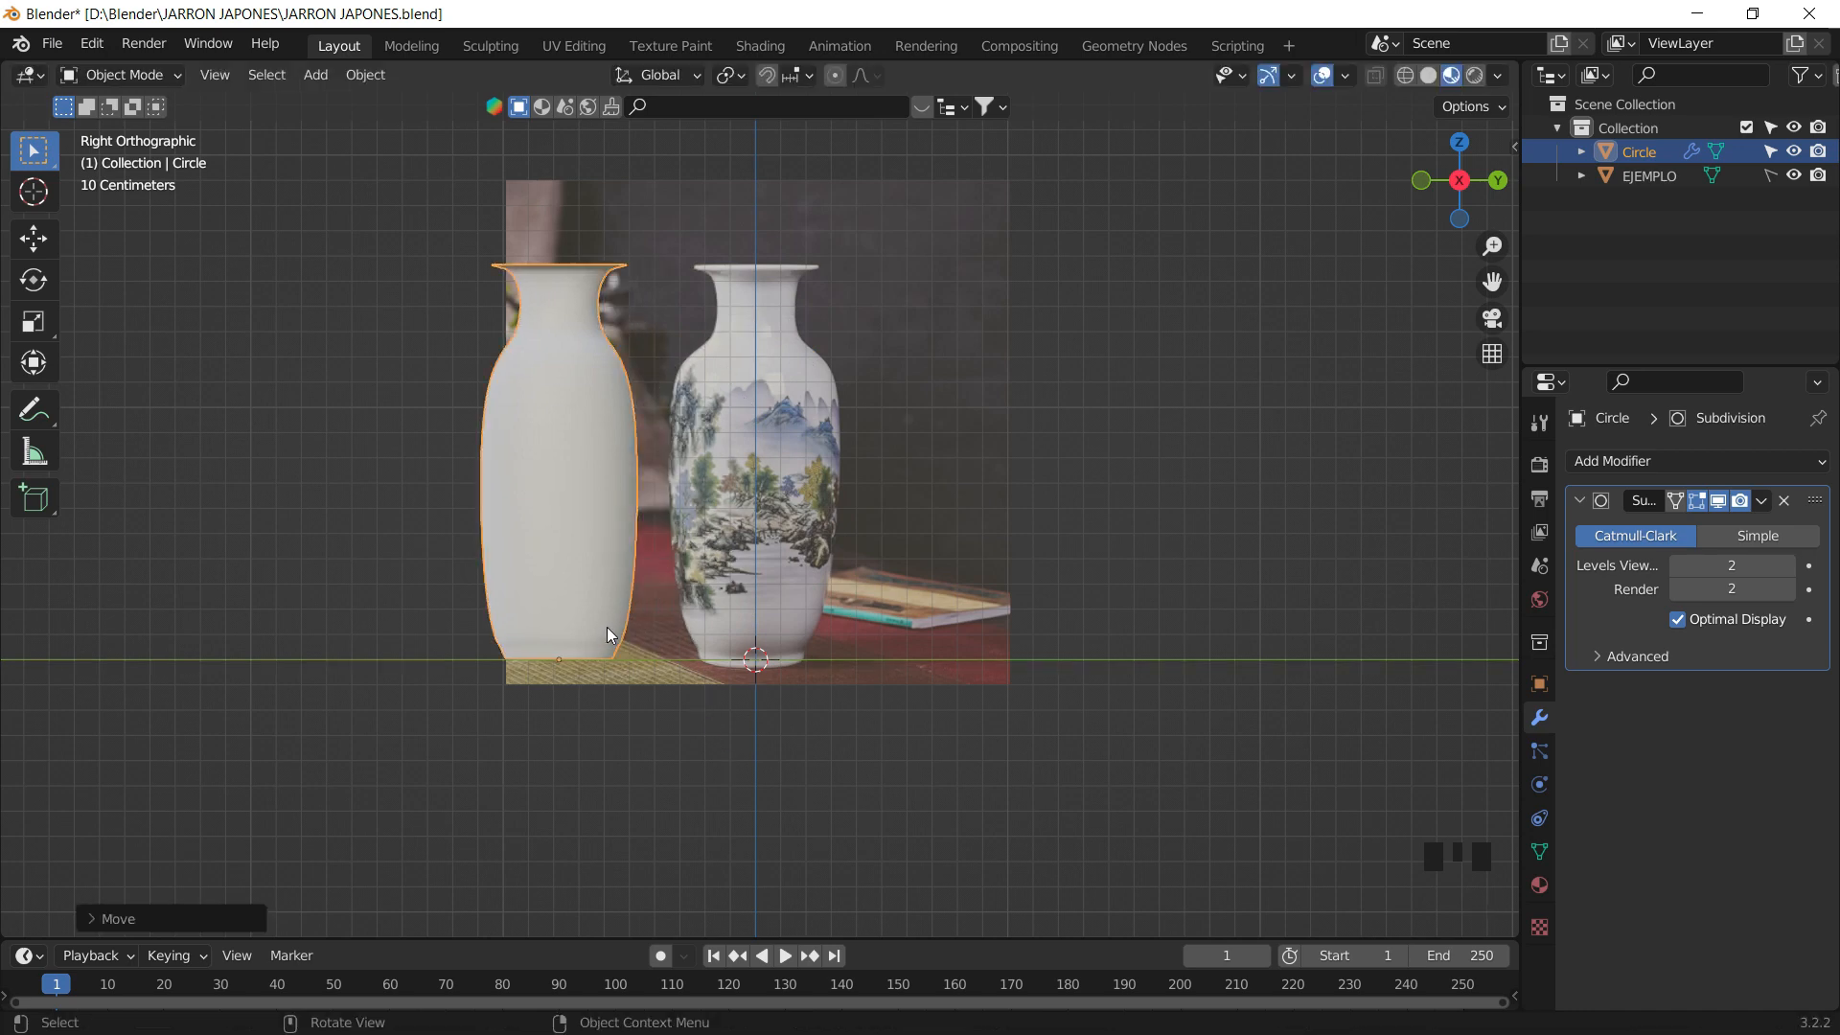
- Enter Edit Mode on the vase and show its base in wireframe shading
shift+middle_drag(606, 627, 640, 819)
scroll(681, 608, up, 6)
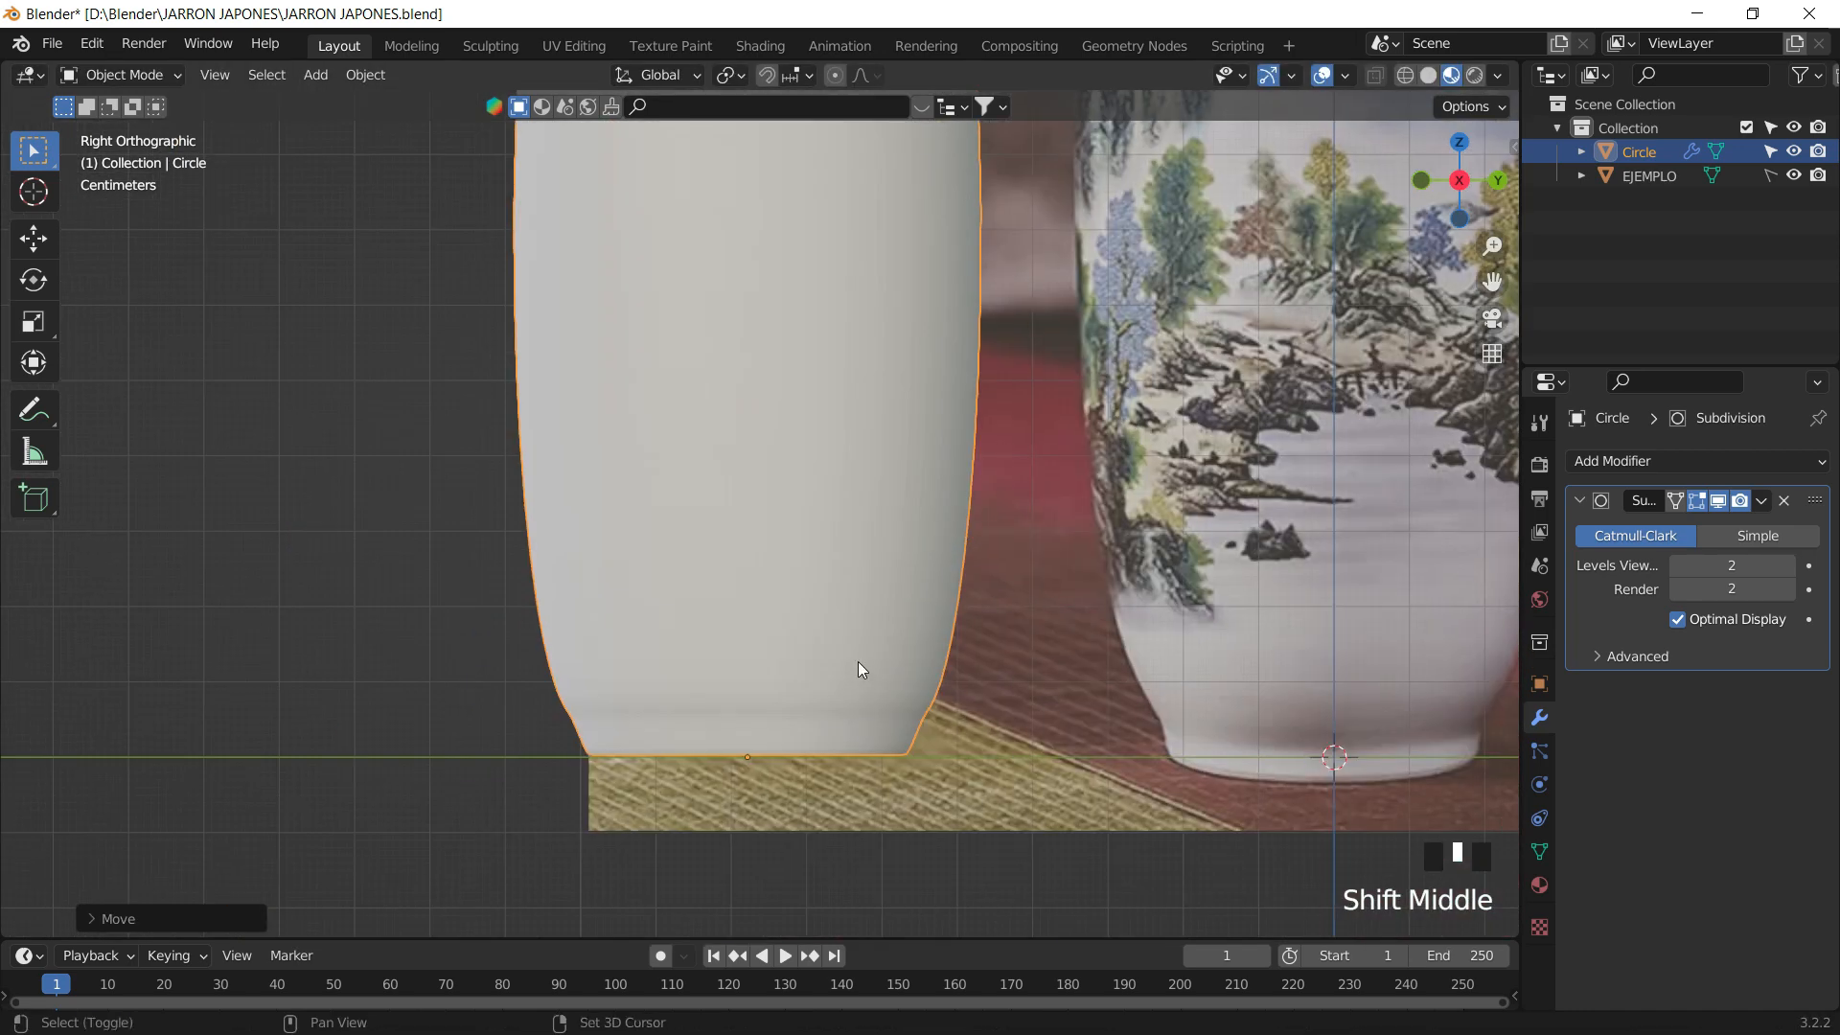
shift+middle_drag(859, 668, 658, 710)
shift+scroll(767, 599, up, 1)
key(Tab)
scroll(724, 608, up, 1)
scroll(724, 607, up, 3)
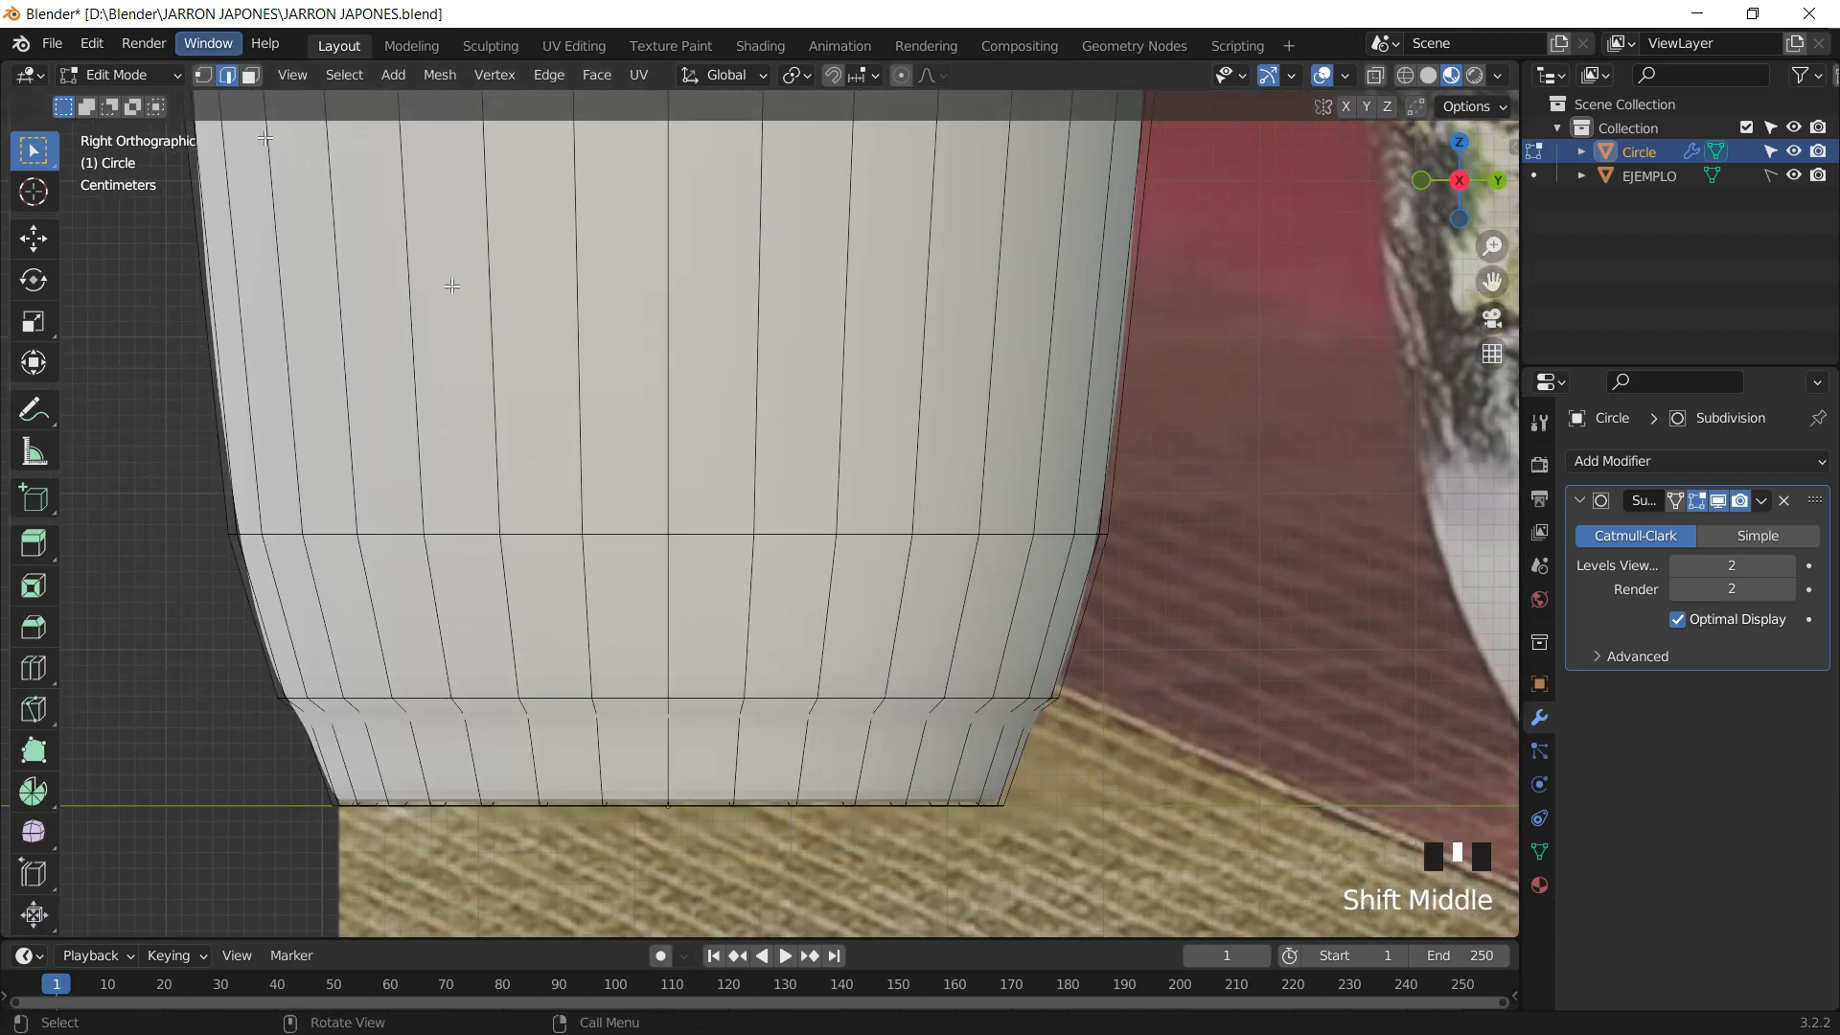
key(z)
click(515, 520)
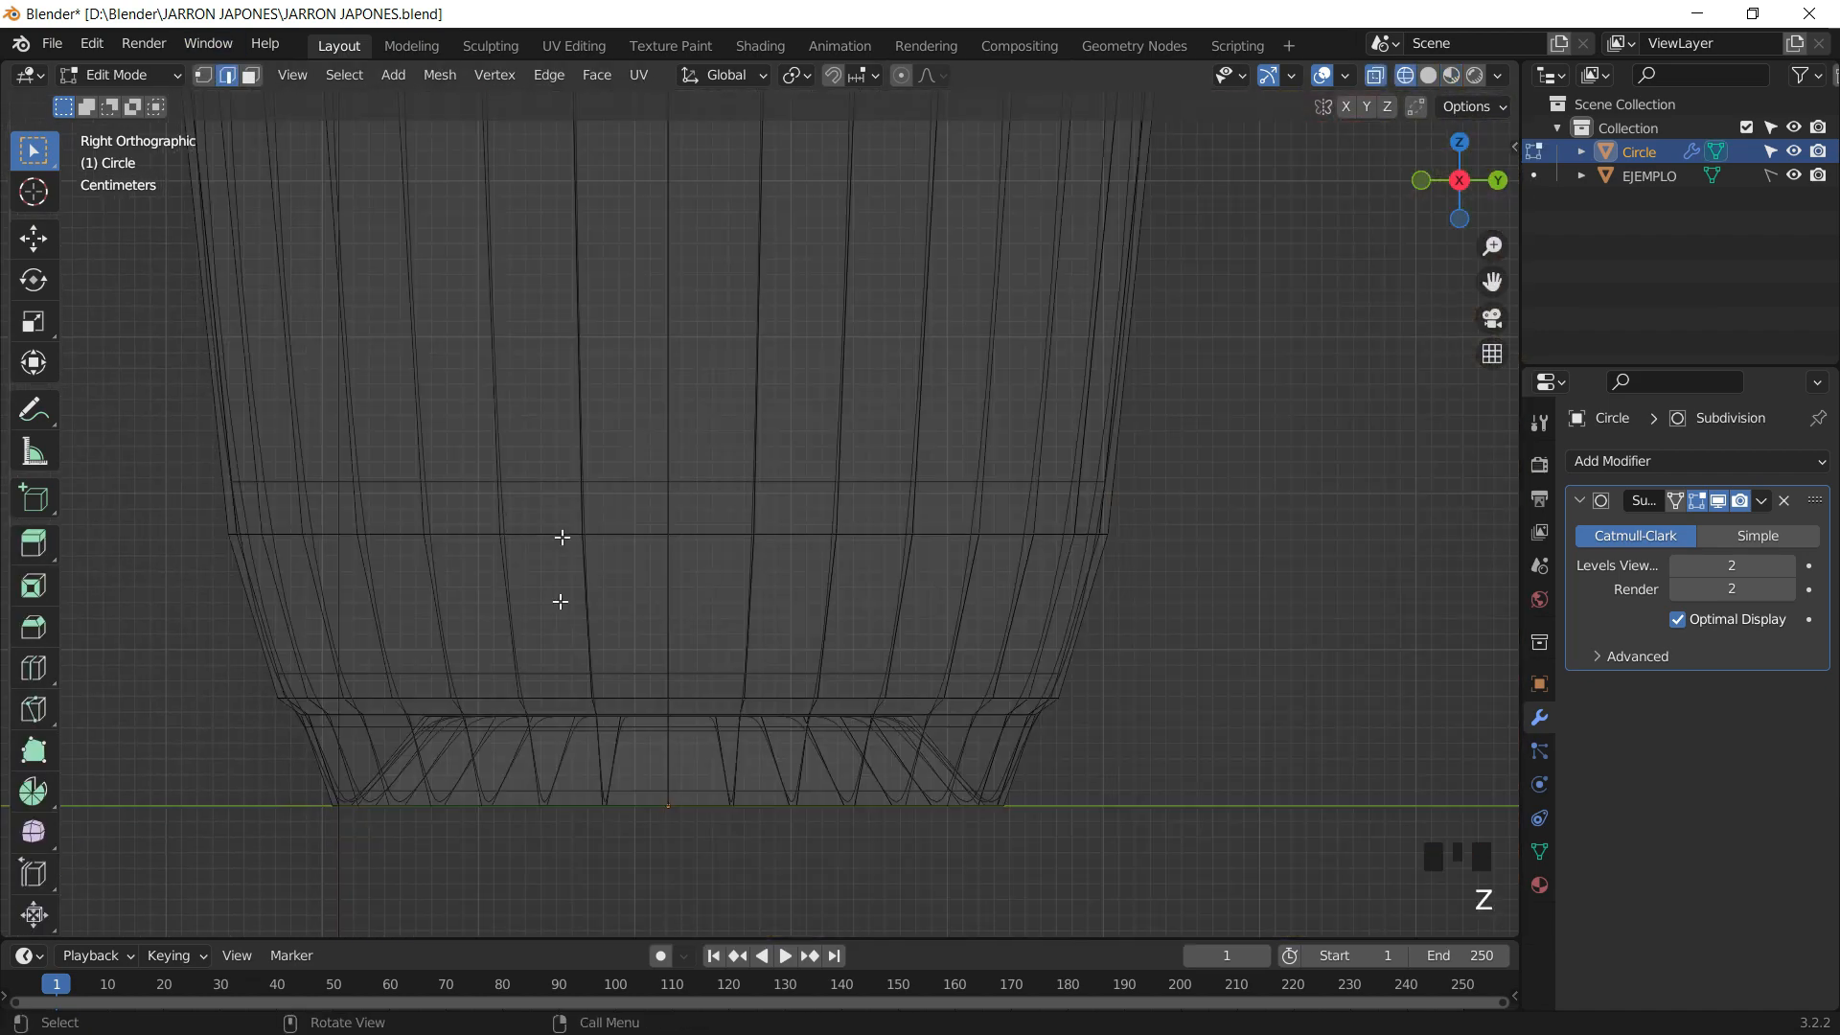
- With the subdivision hidden in the viewport and solid shading on, scale the edge loop above the foot inward to about 0.93
alt+click(653, 715)
alt+click(660, 715)
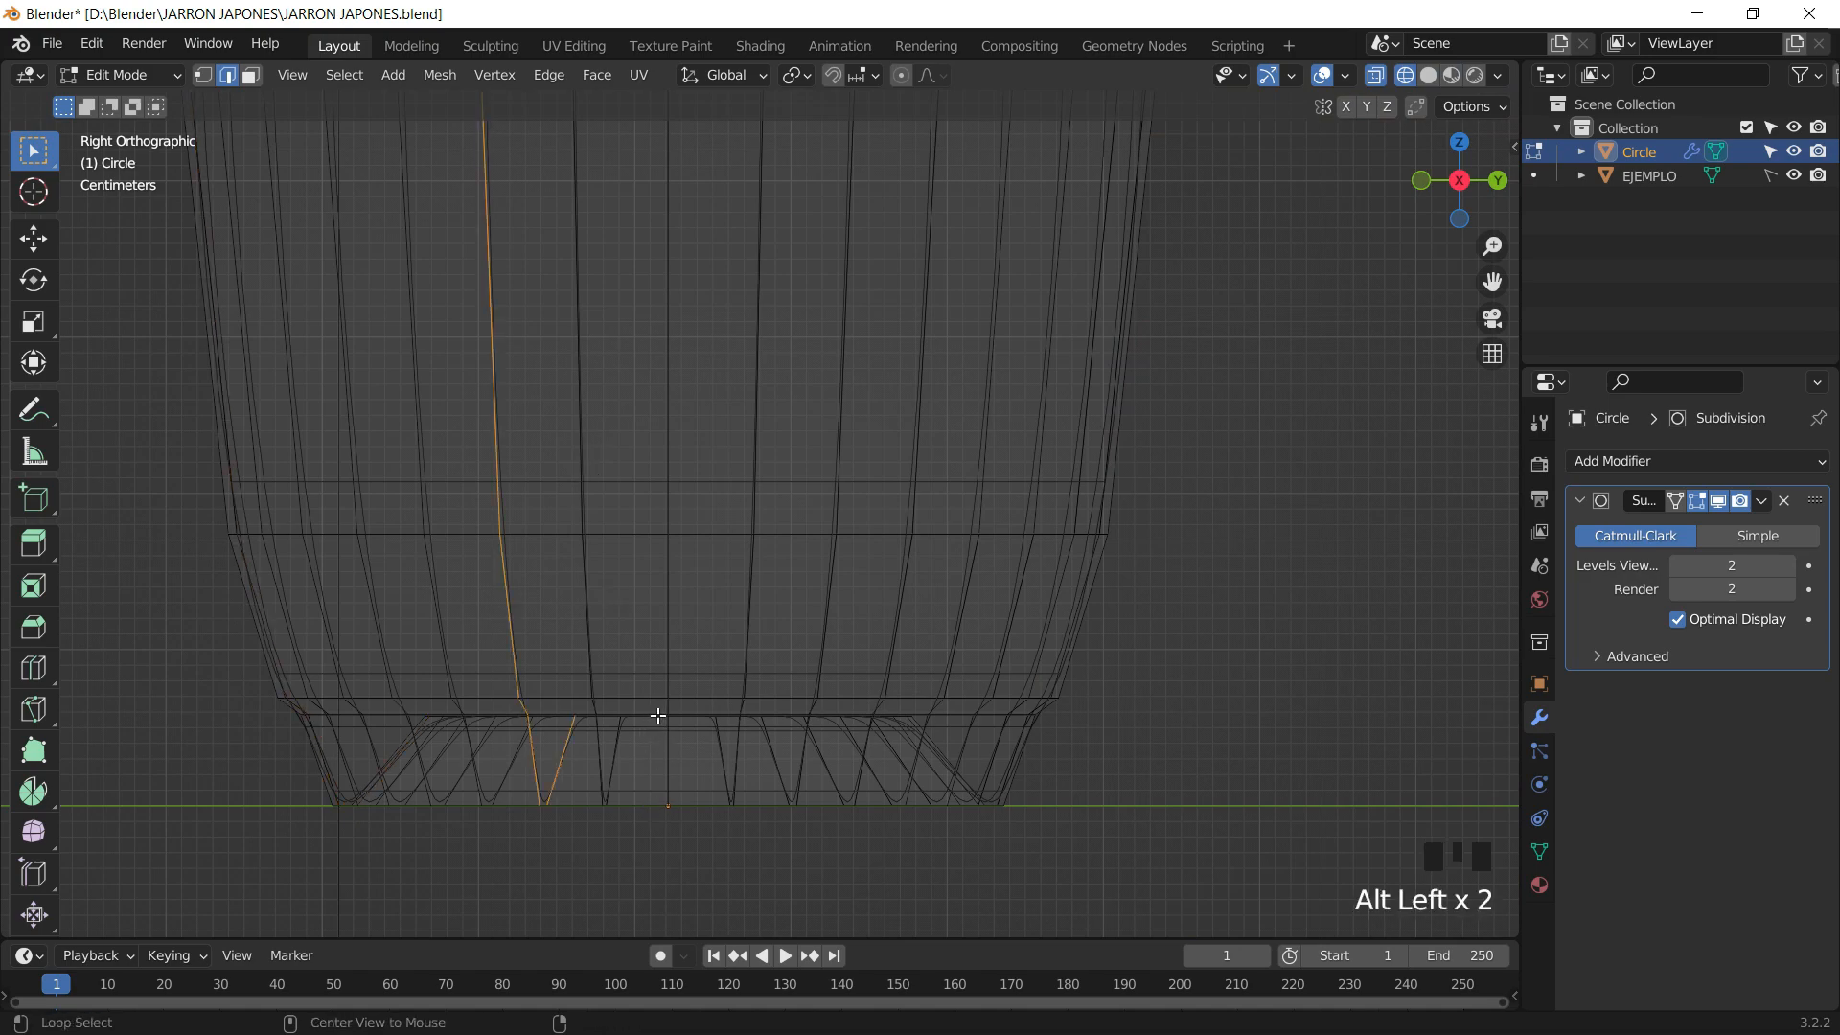
click(660, 719)
middle_drag(661, 719, 749, 667)
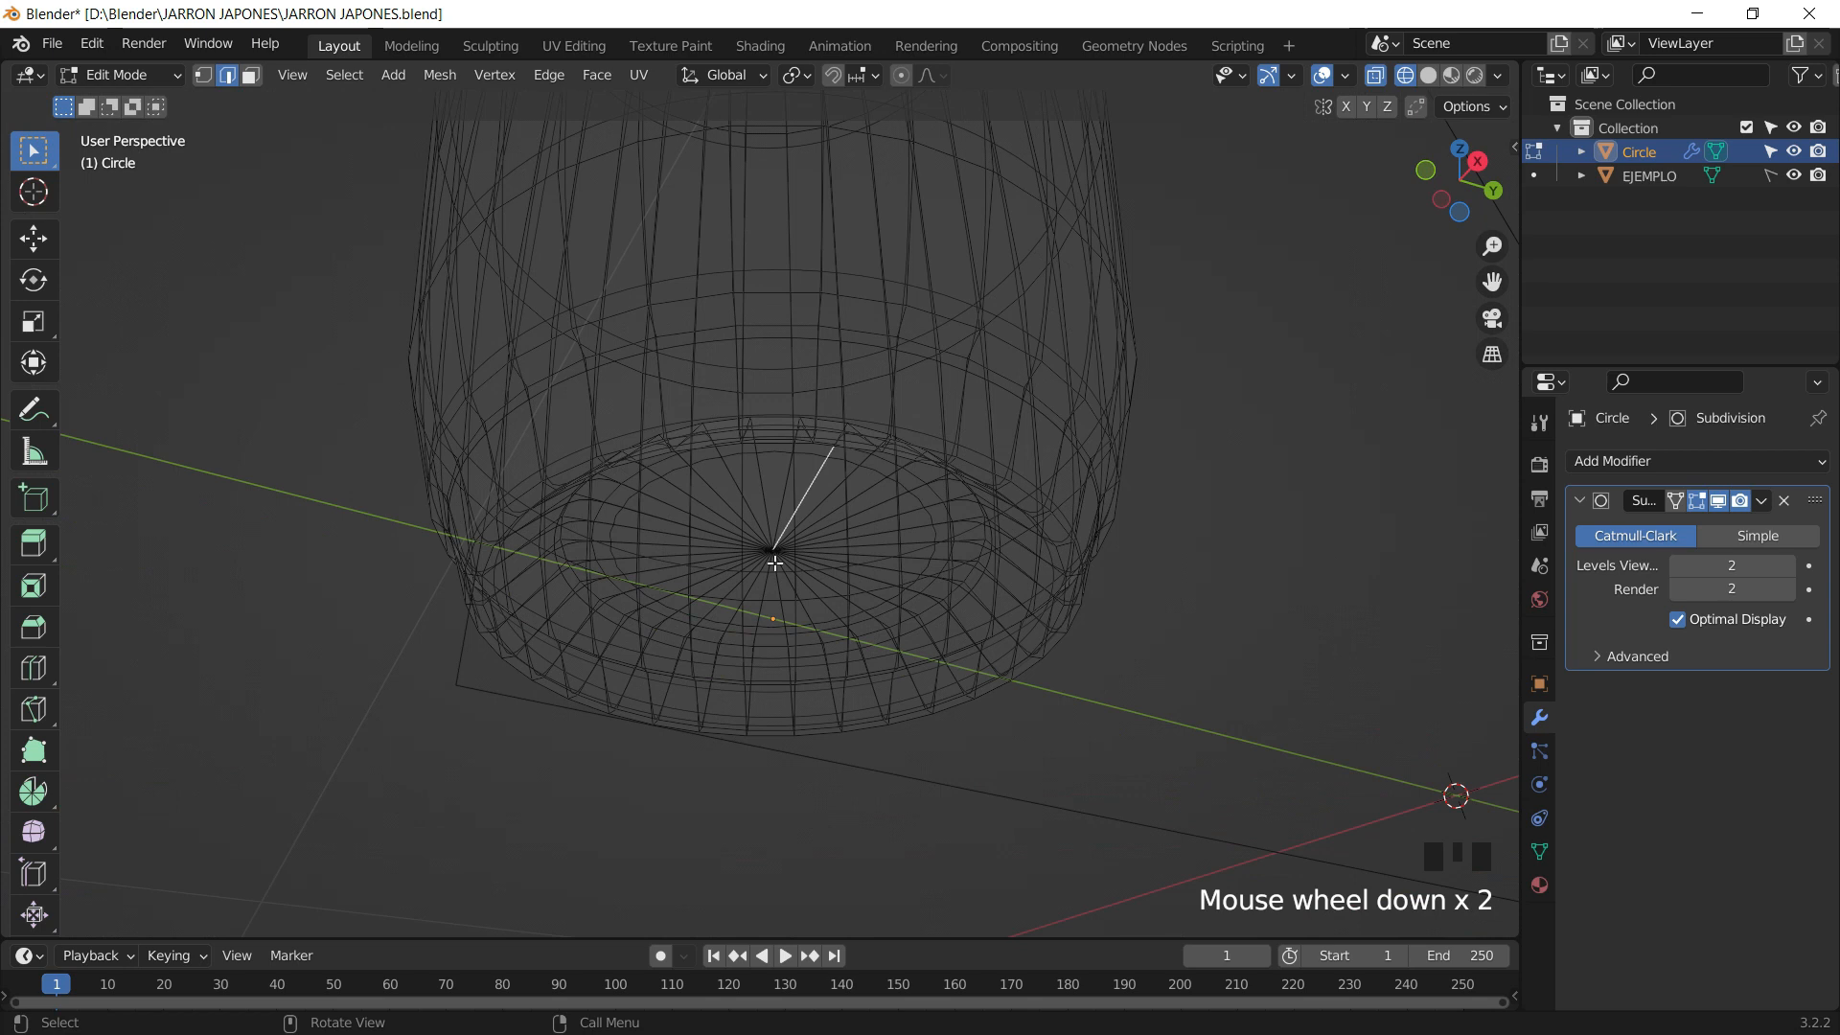
alt+click(905, 352)
alt+click(880, 343)
alt+click(884, 337)
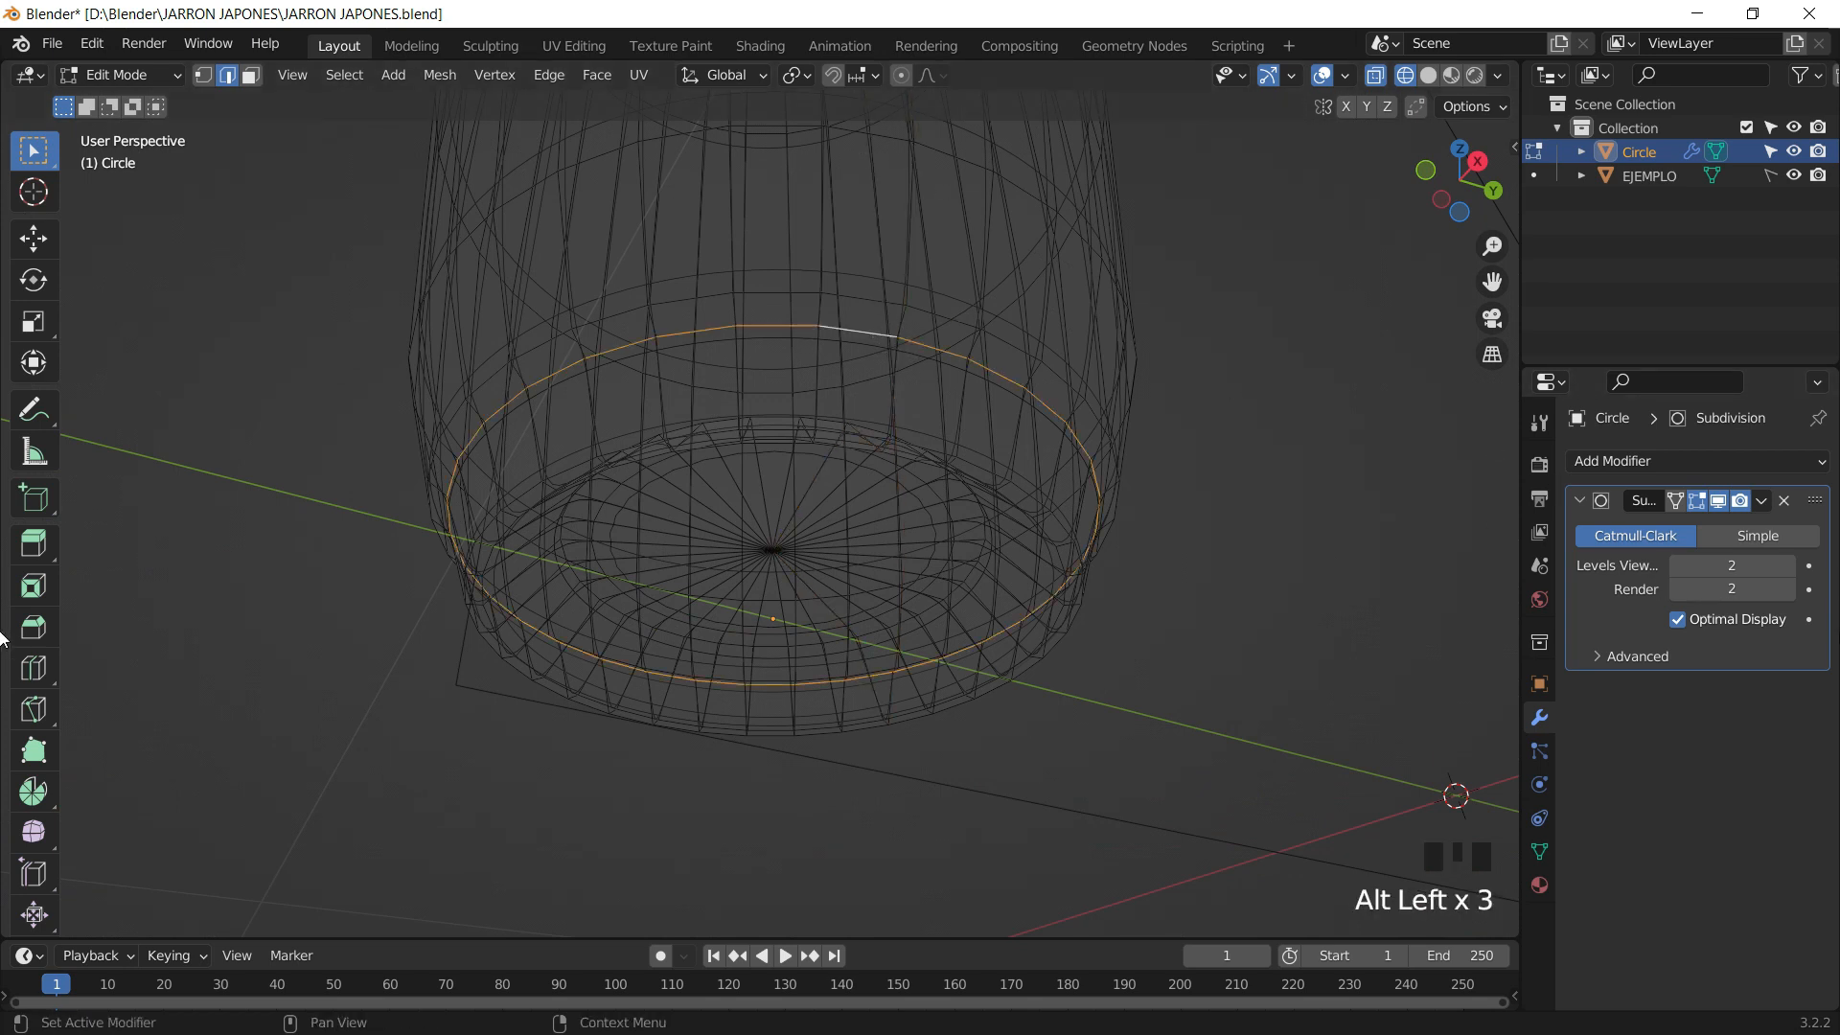
click(1718, 500)
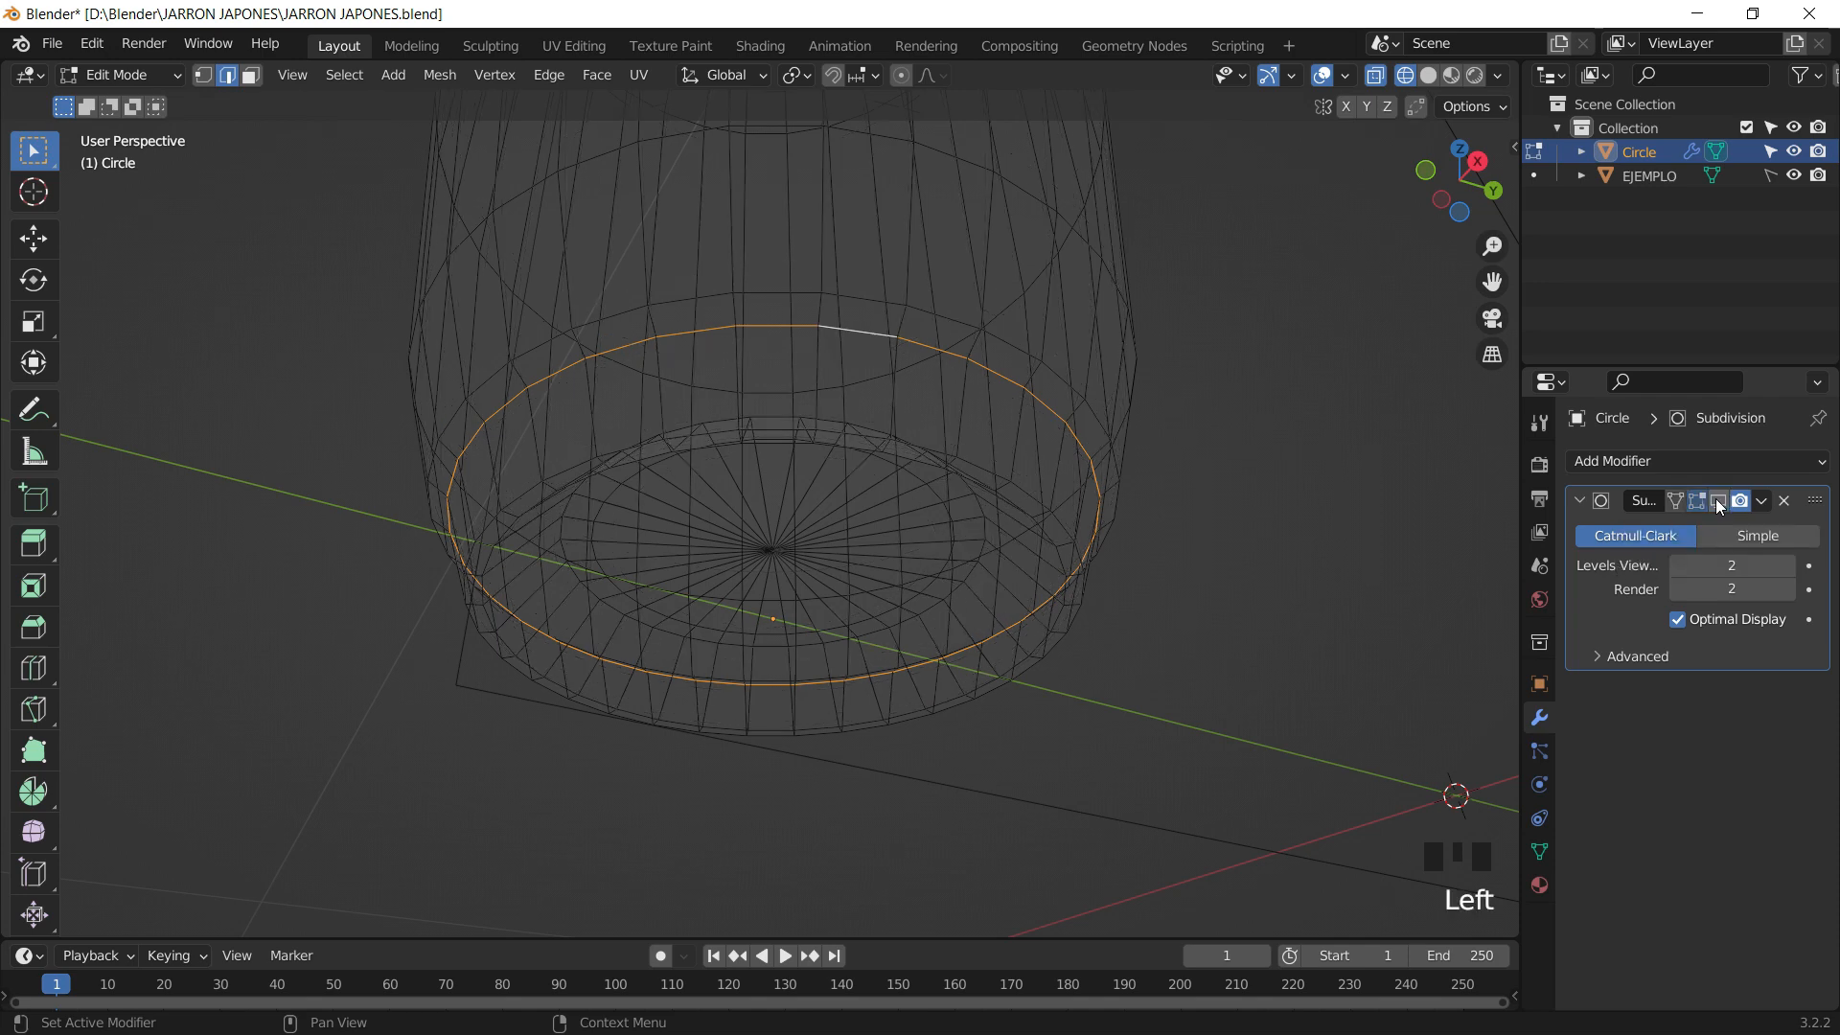
key(z)
click(997, 462)
shift+middle_drag(974, 505, 1286, 608)
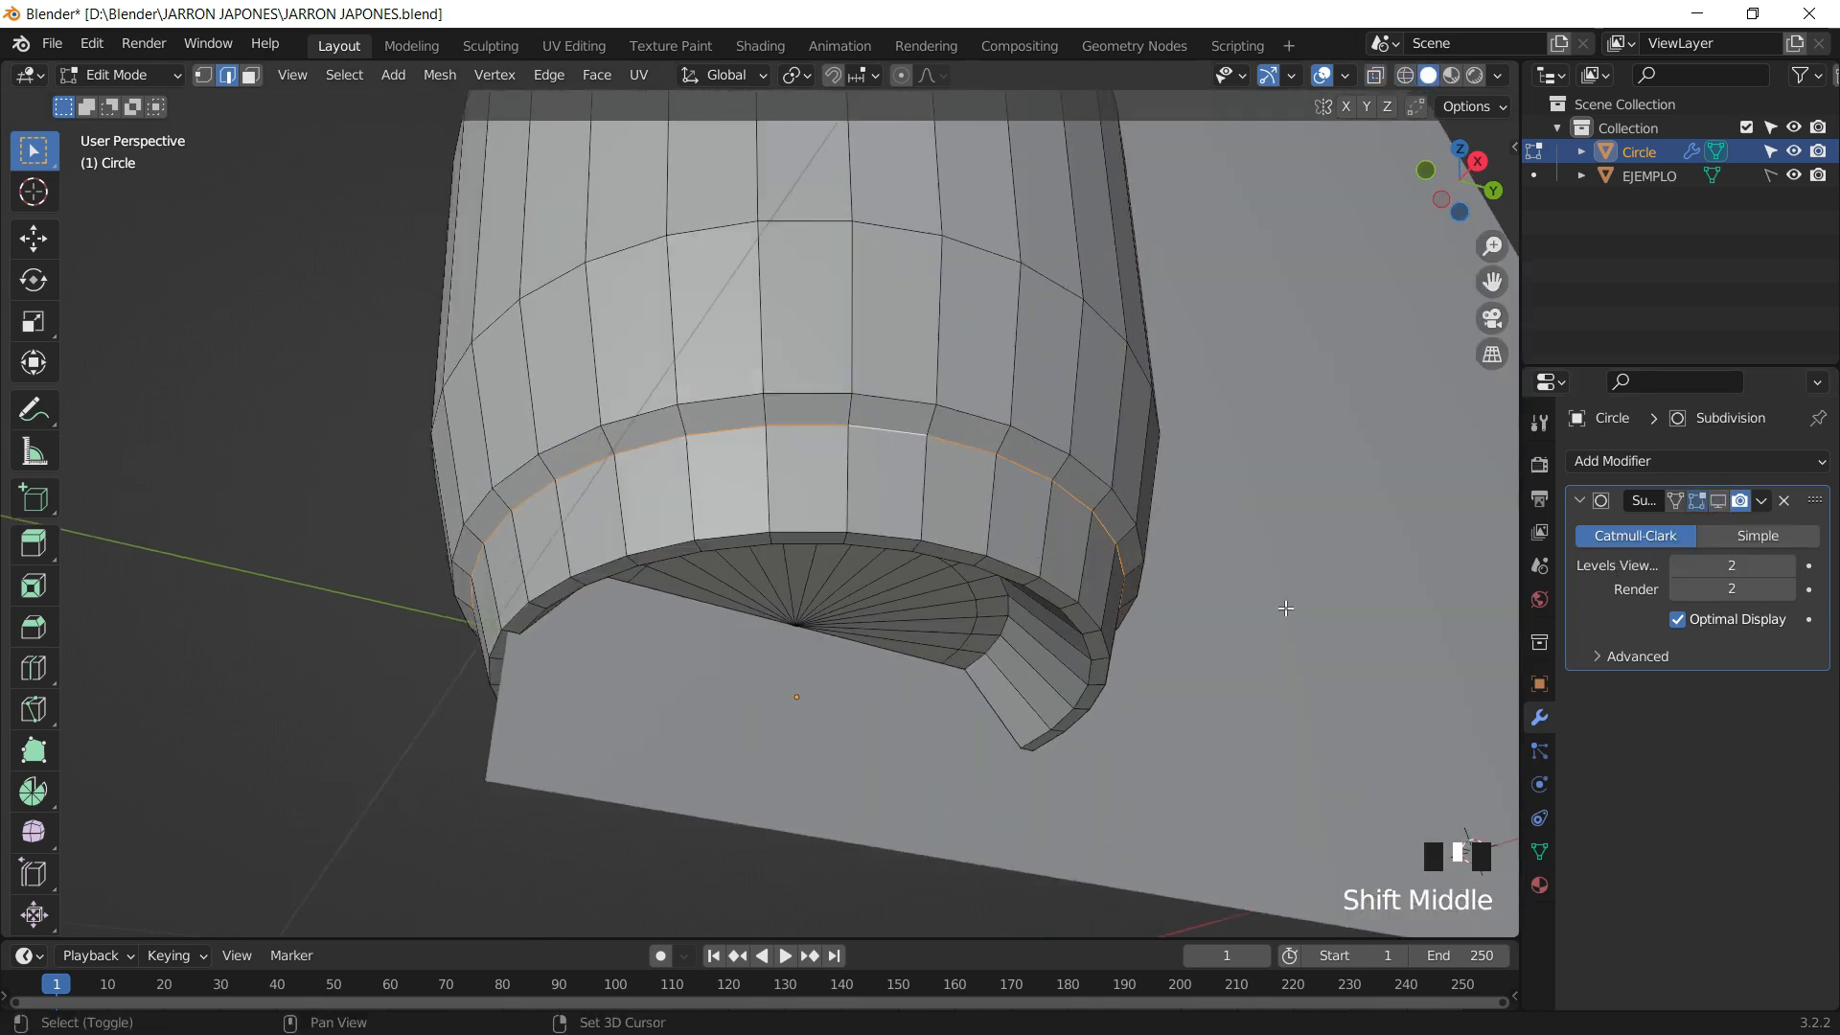
key(s)
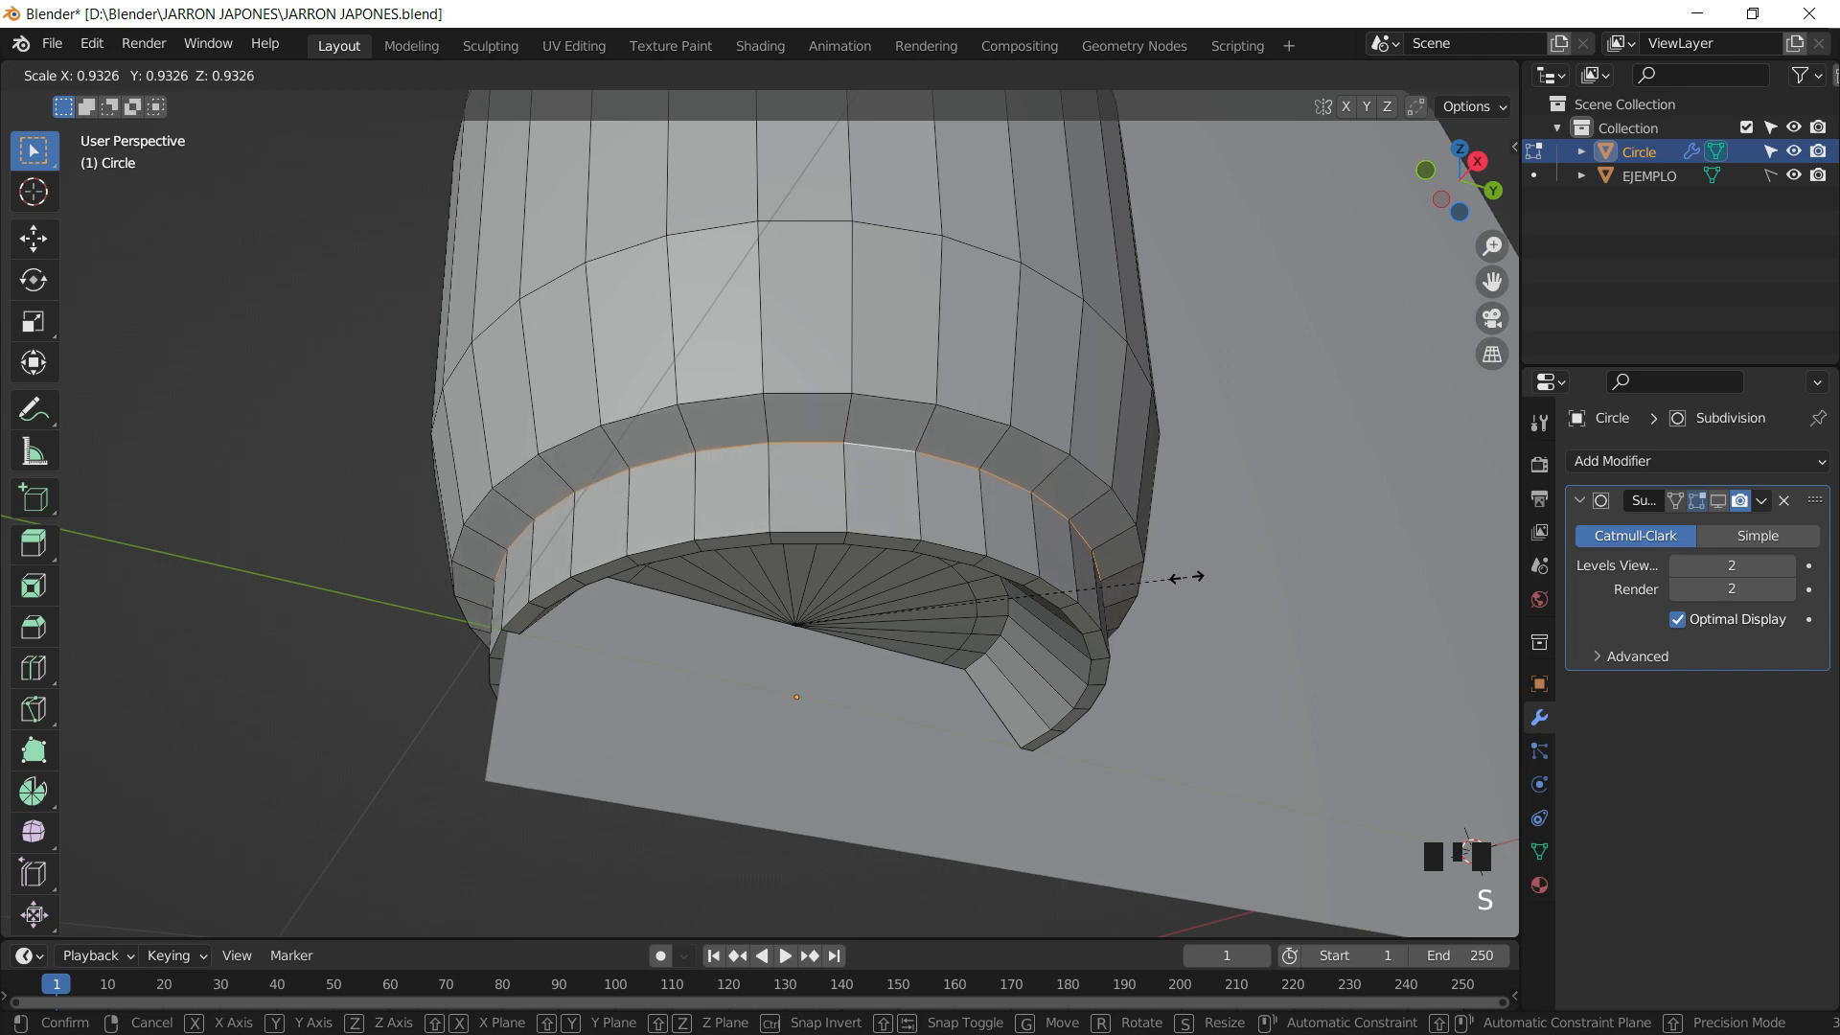
click(1186, 575)
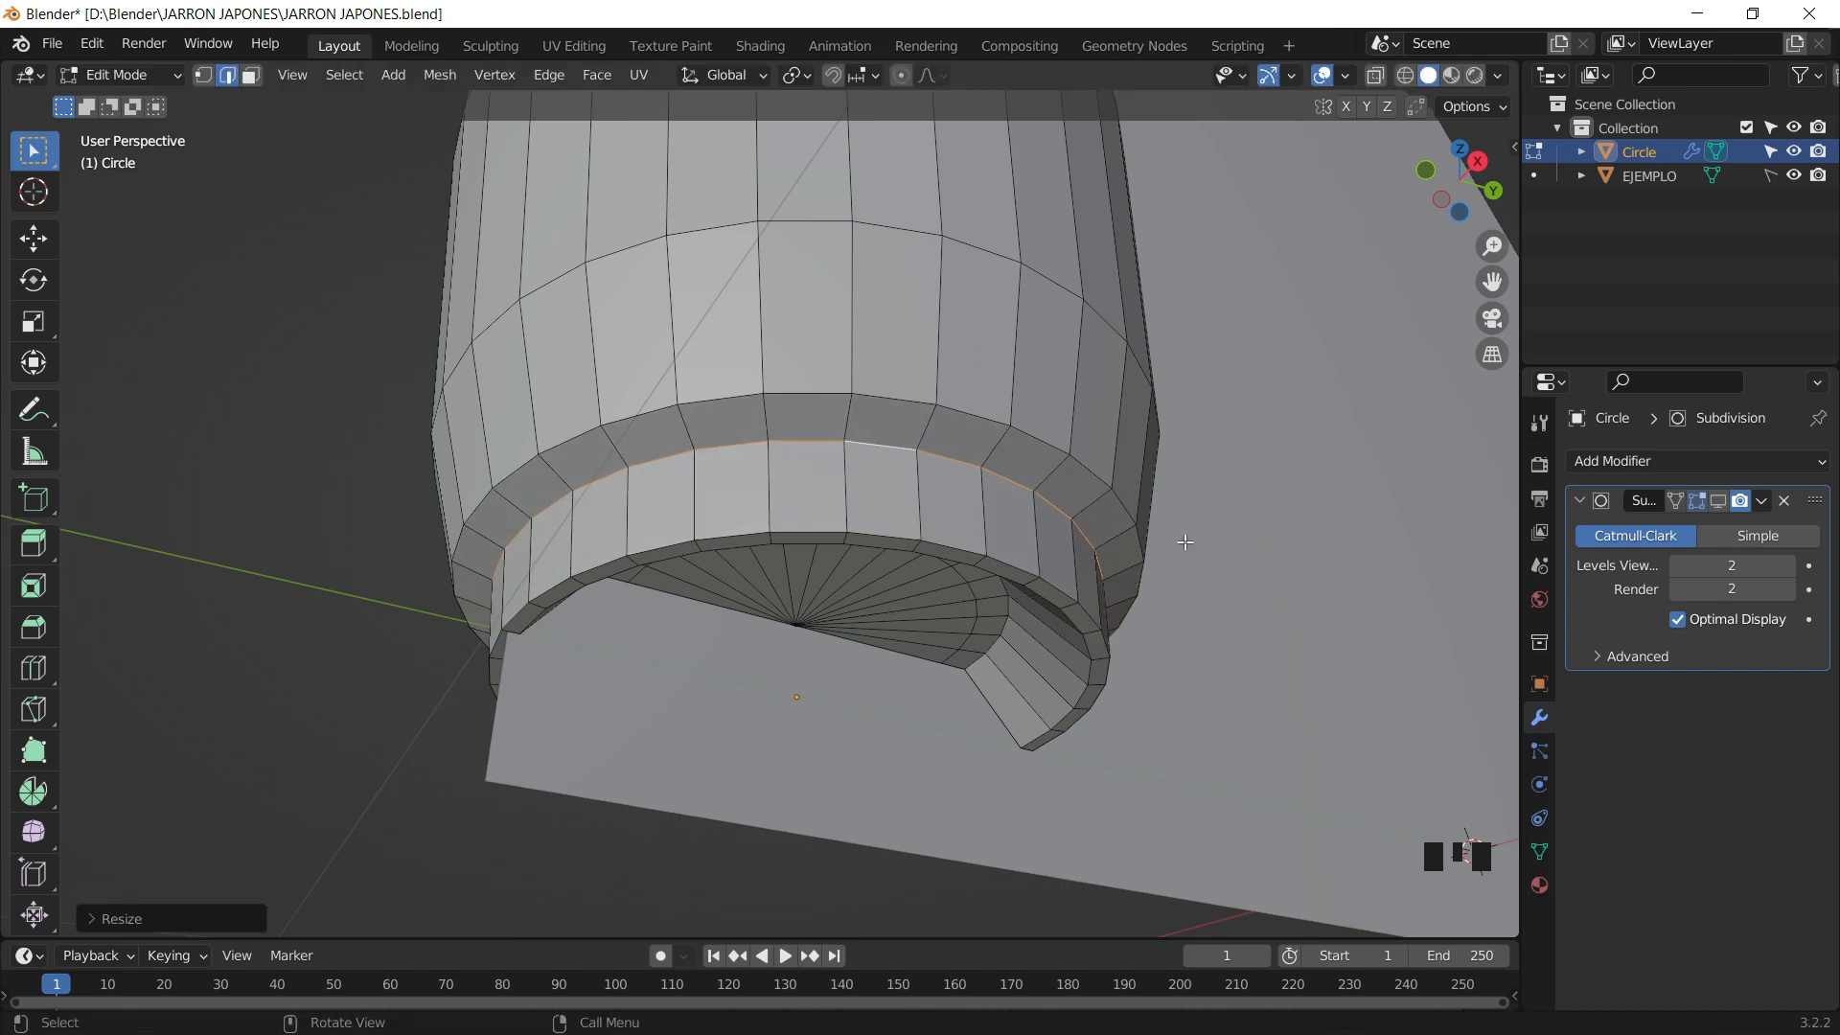
- Show the subdivision in the viewport again and return to Object Mode with material preview shading
click(1721, 503)
scroll(1137, 443, down, 3)
key(Tab)
middle_drag(1137, 443, 1088, 487)
key(z)
click(1085, 610)
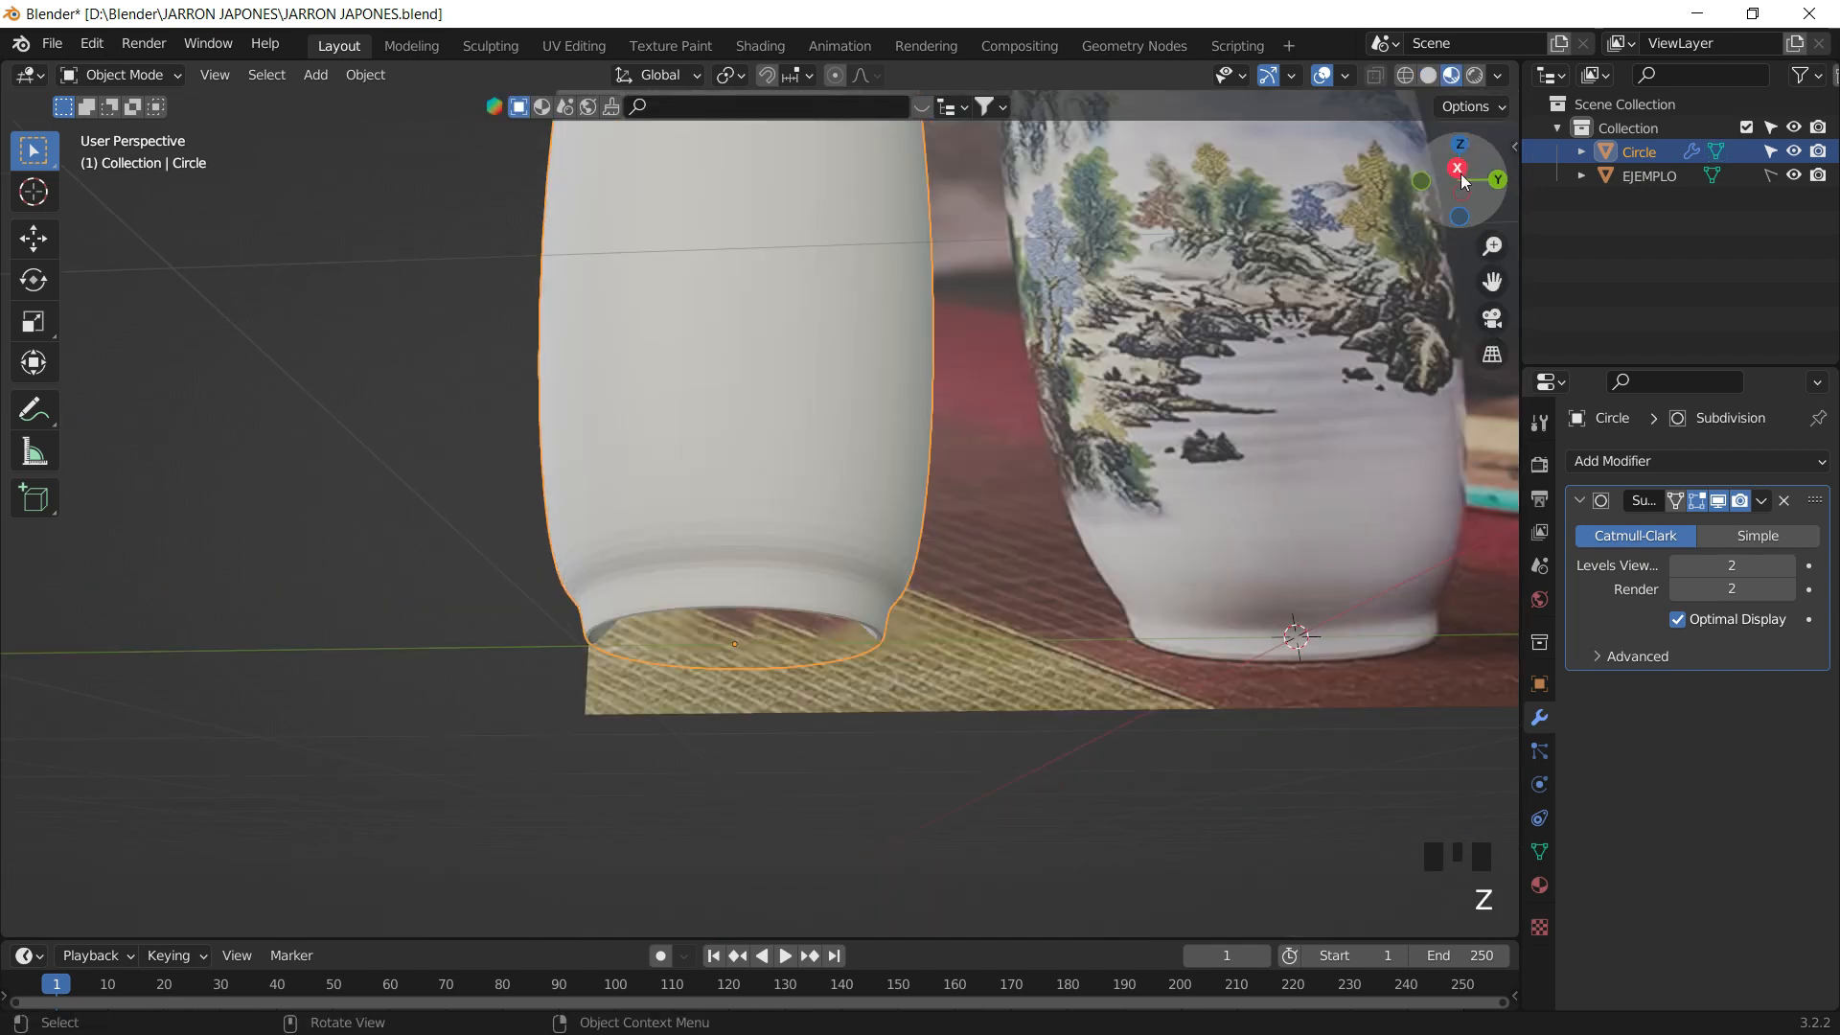
- In Edit Mode, add an edge loop just below the vase's shoulder edge and scale it outward to about 1.15
click(1457, 169)
shift+middle_drag(949, 626, 827, 677)
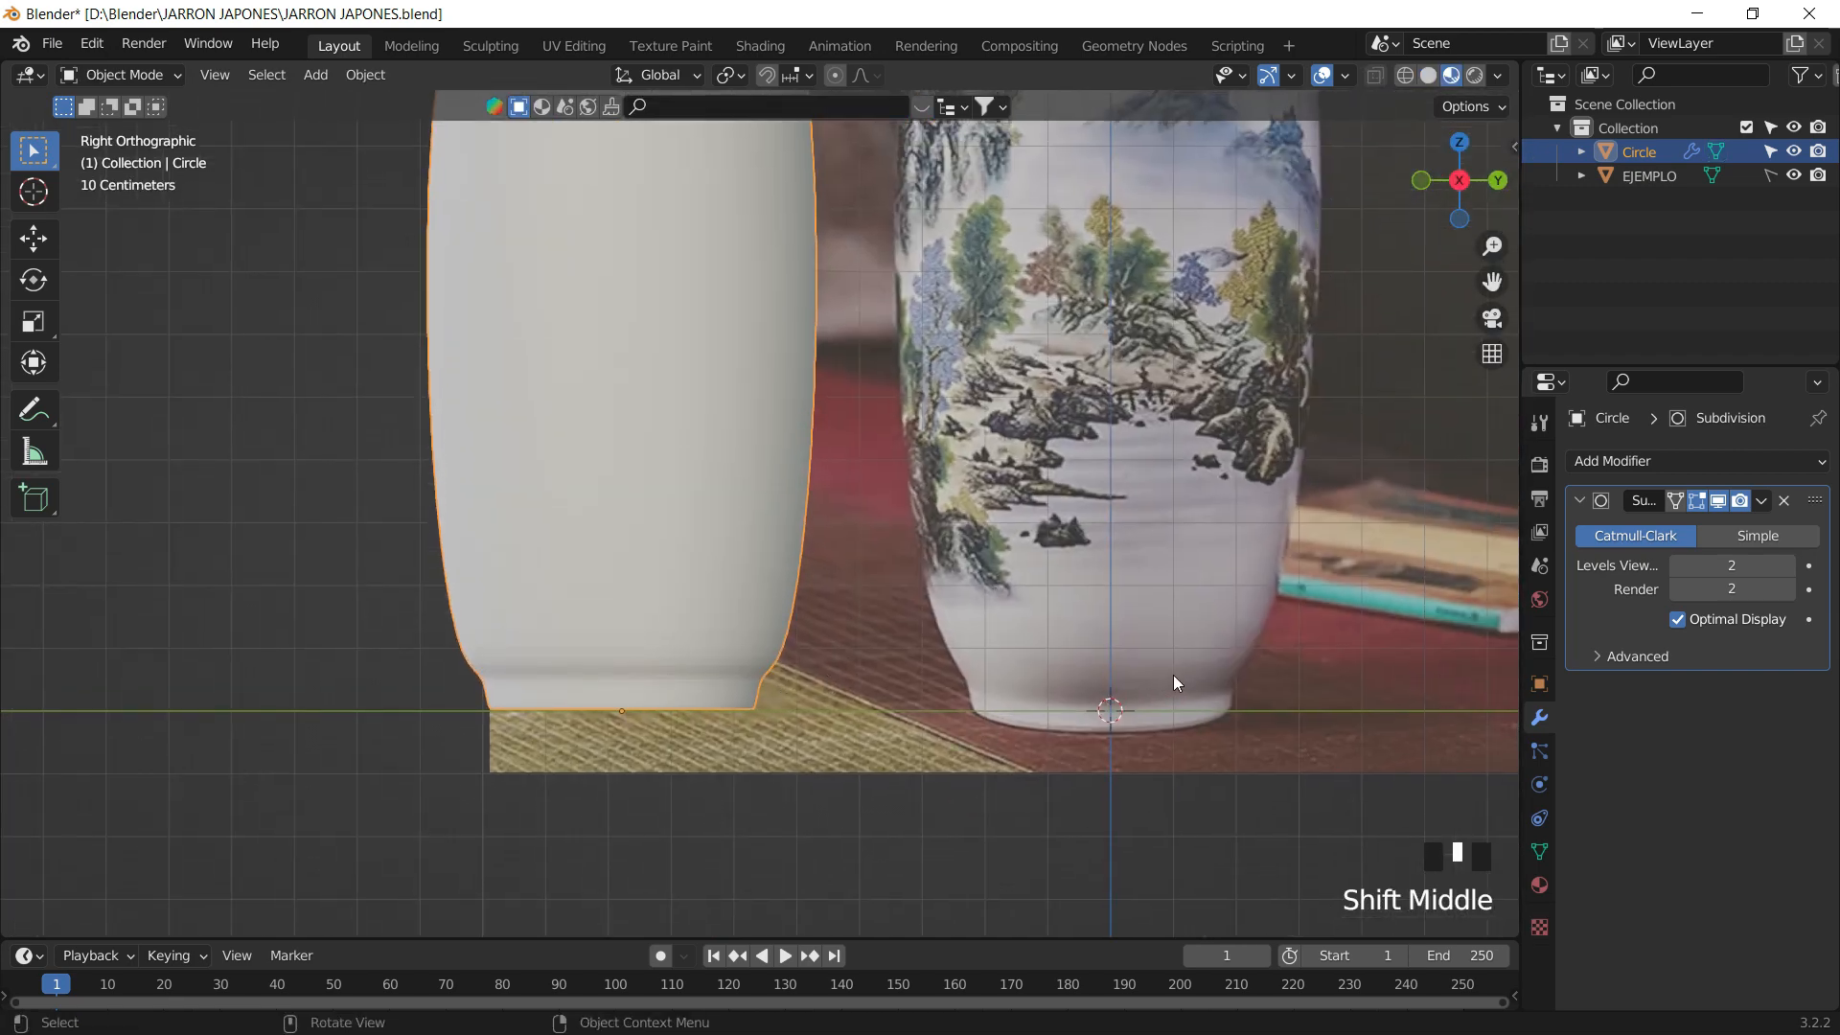
shift+middle_drag(816, 604, 894, 604)
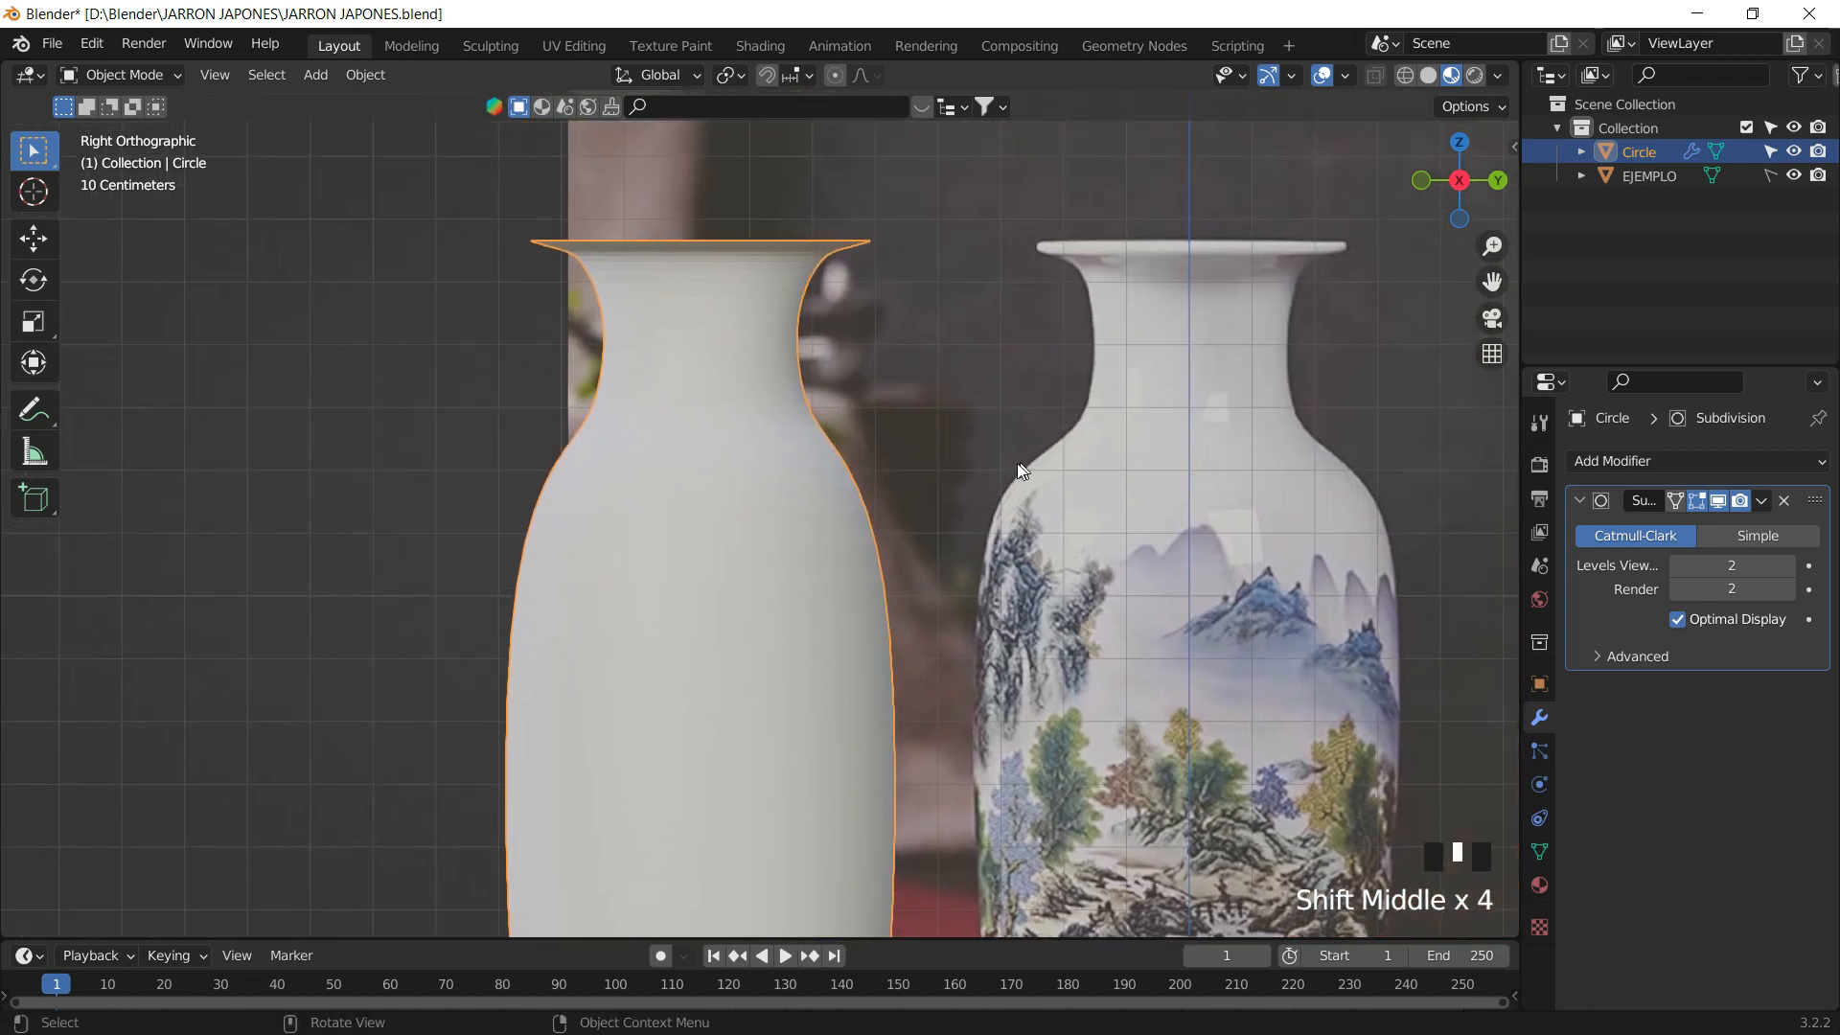
key(Tab)
scroll(767, 537, up, 3)
shift+middle_drag(720, 552, 709, 505)
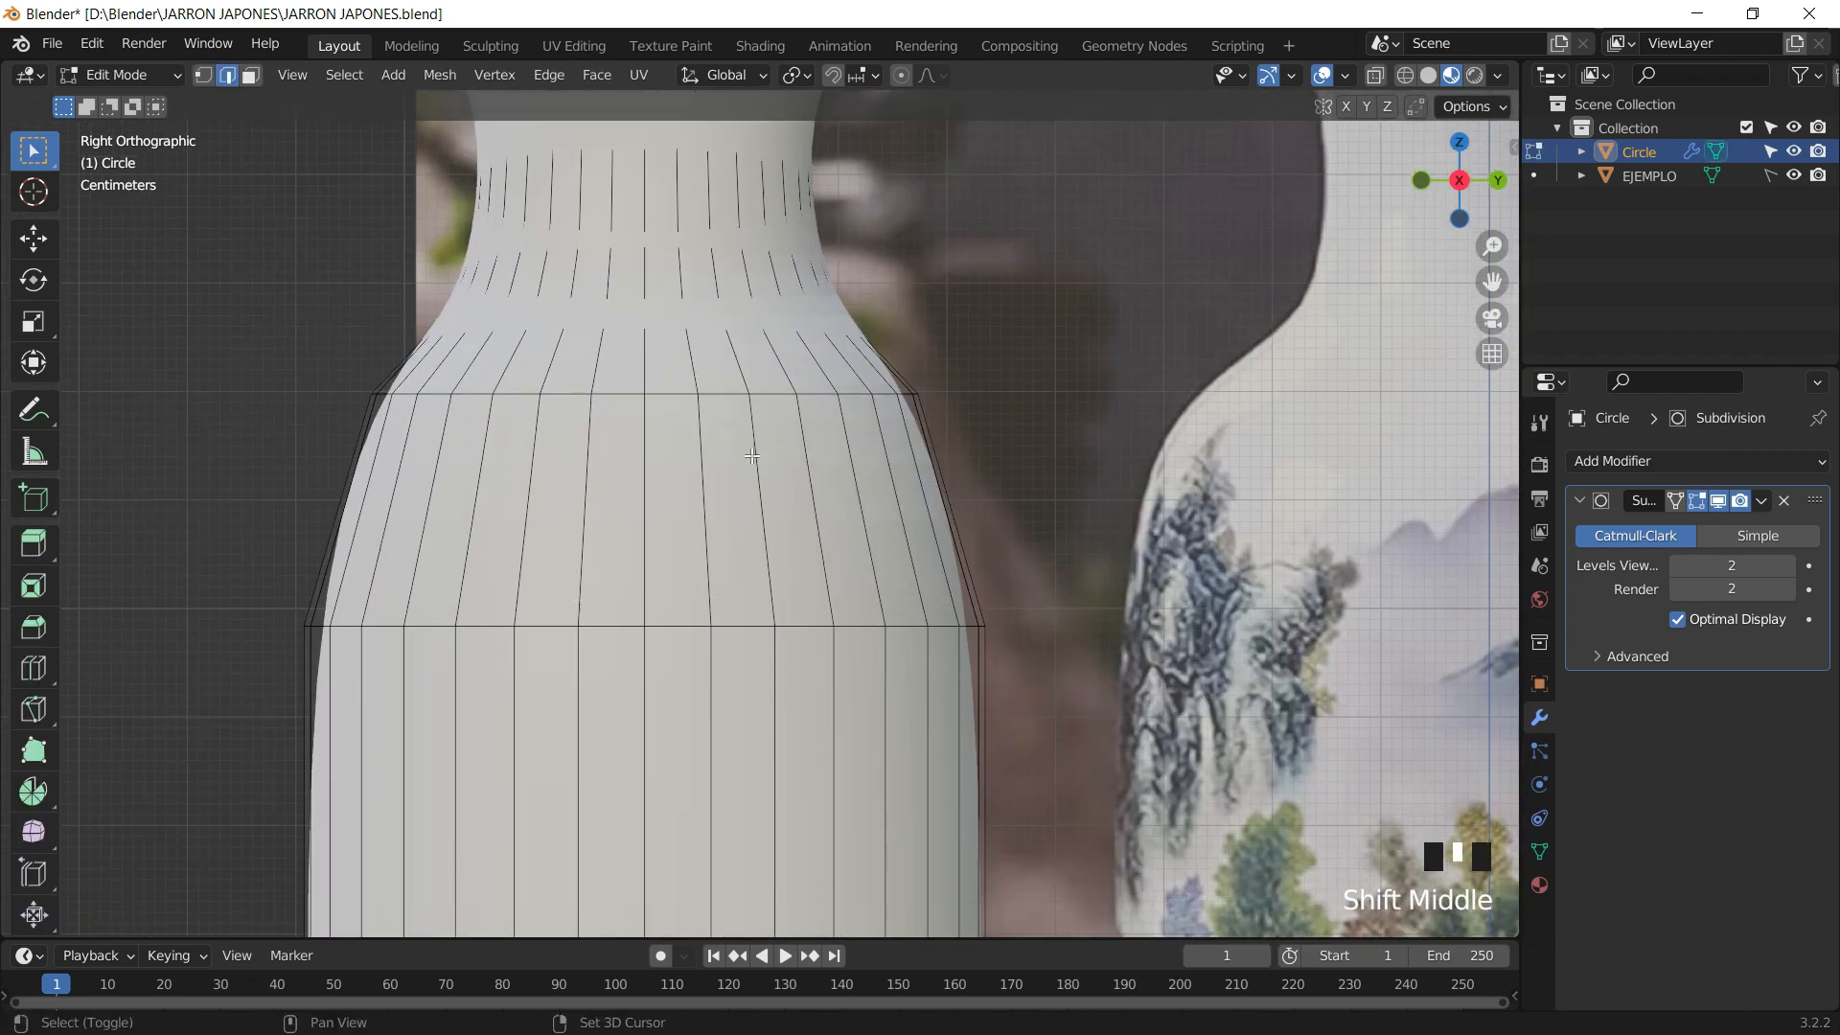
scroll(708, 505, down, 1)
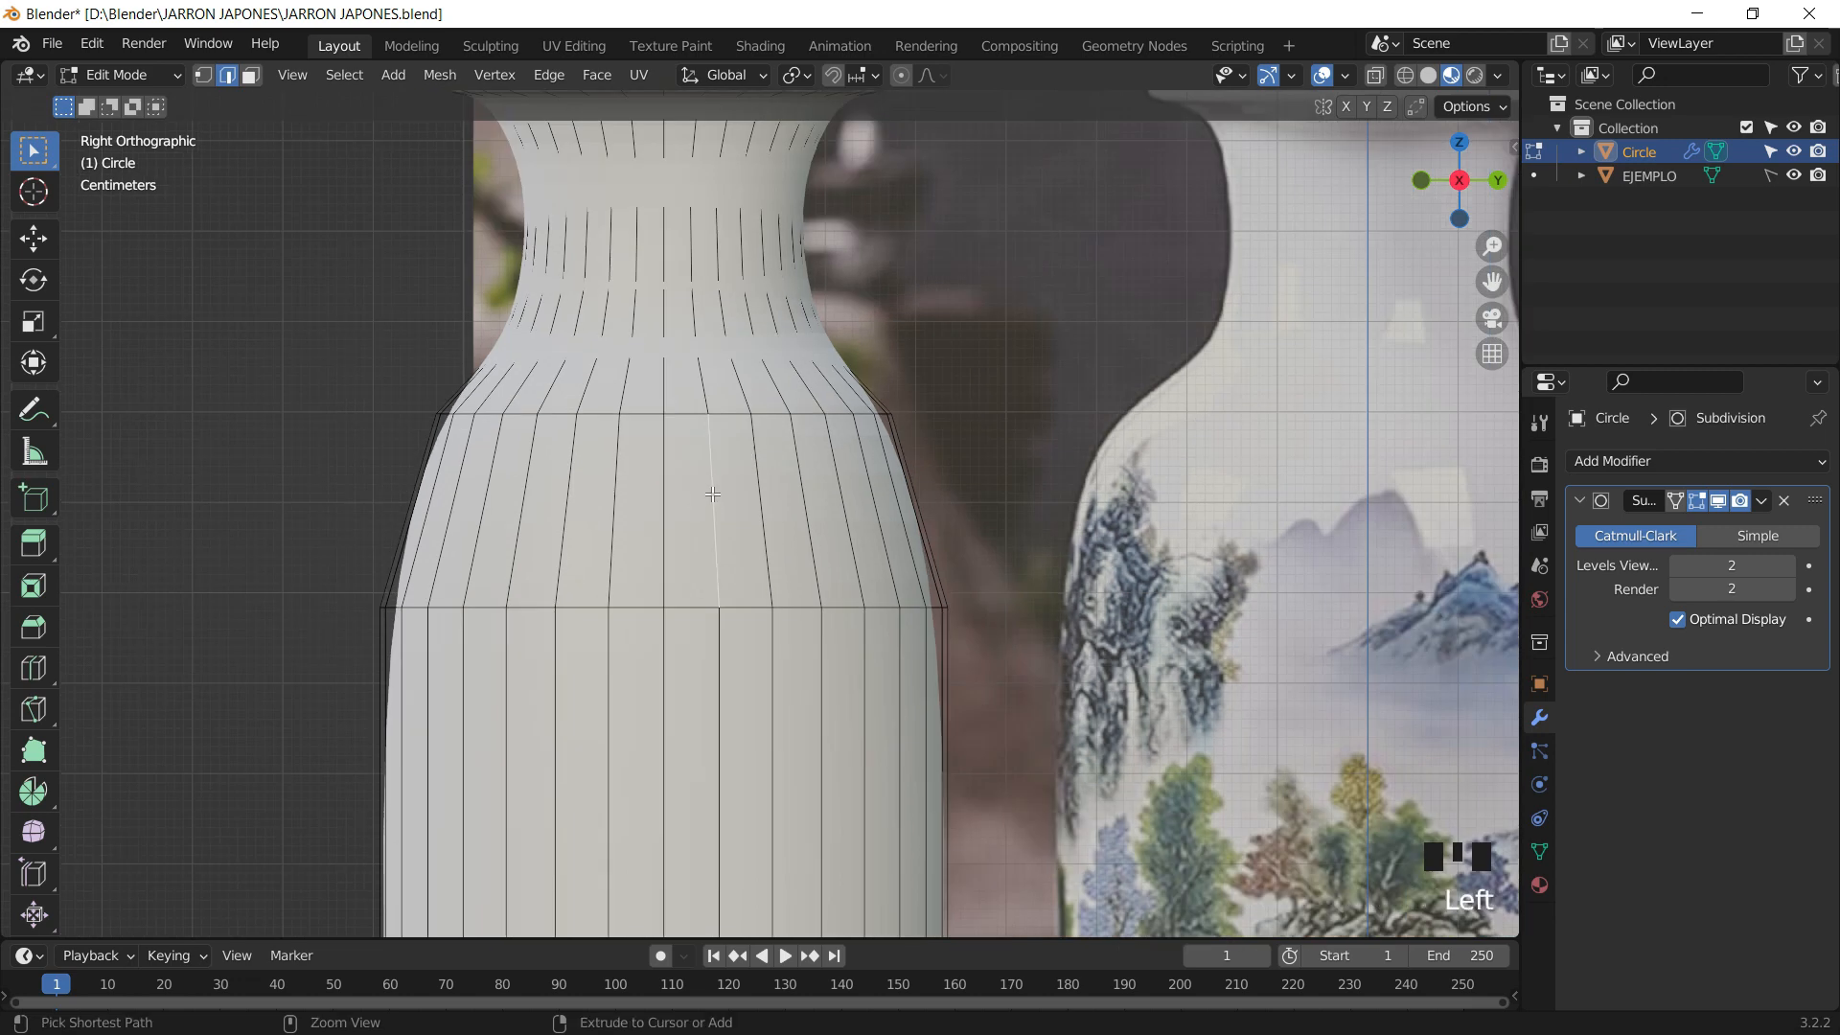
key(ctrl+r)
click(717, 495)
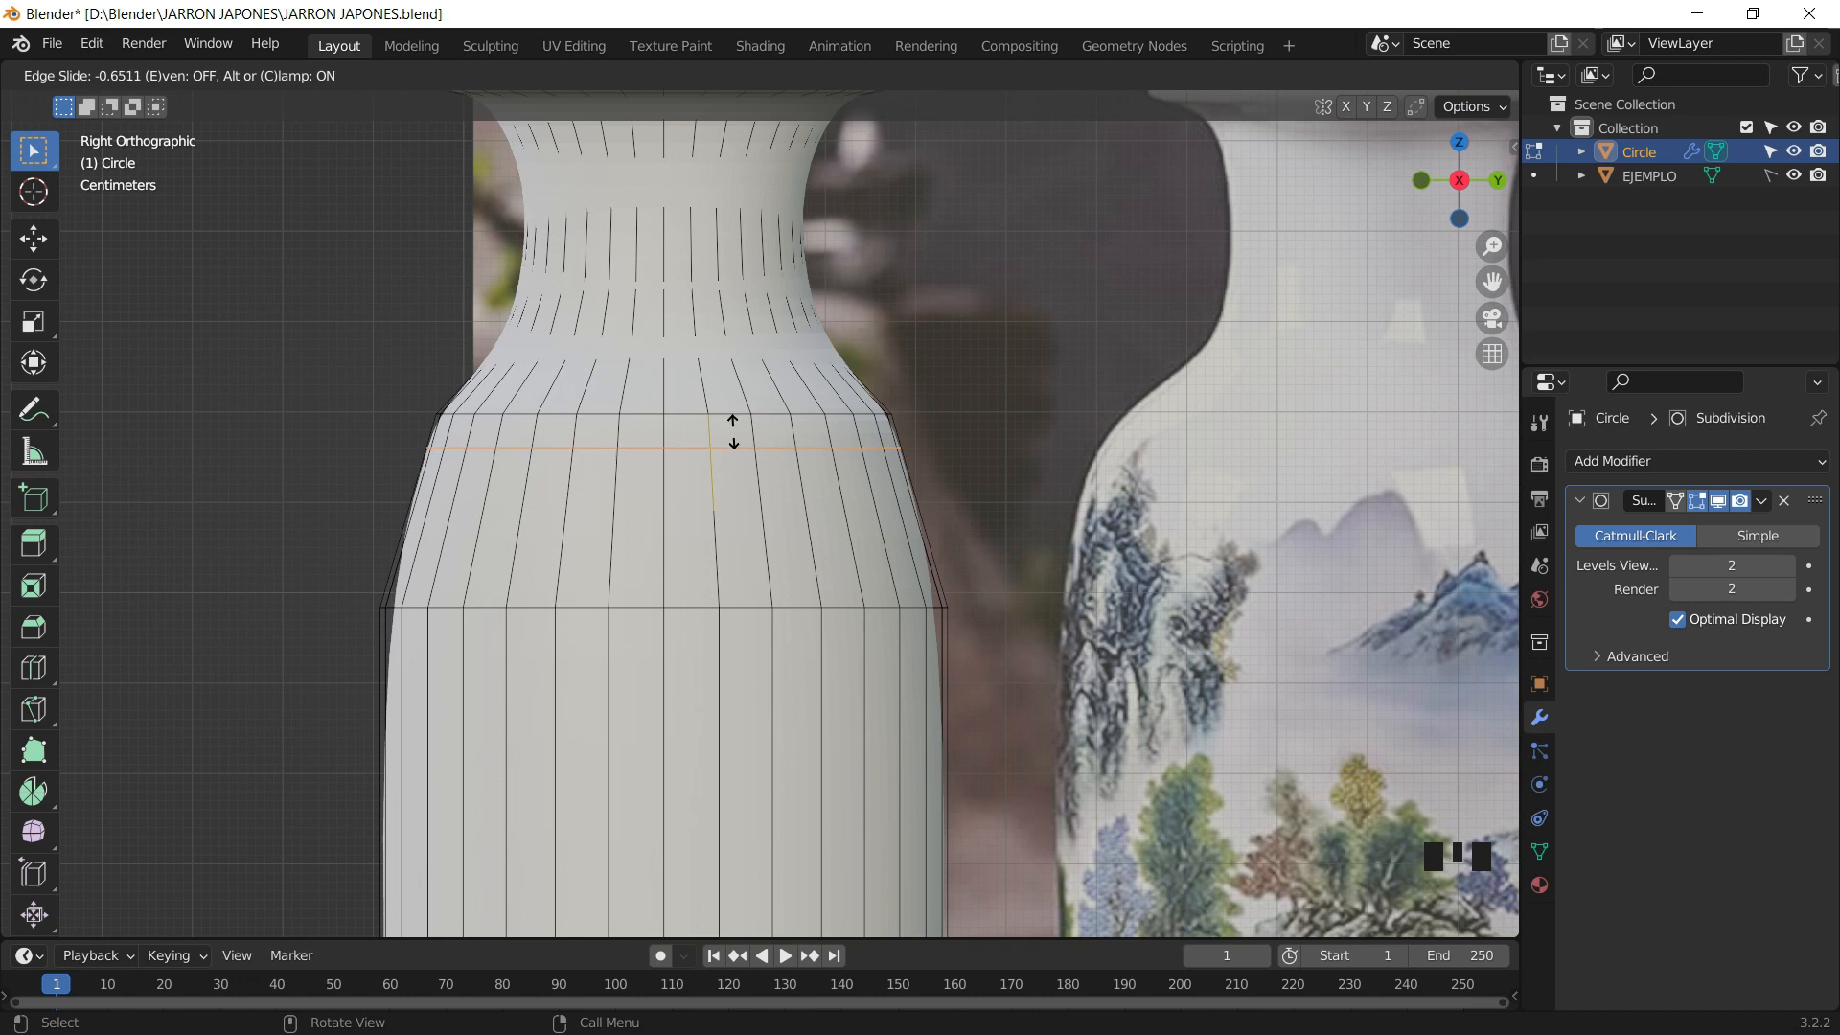
click(738, 436)
key(s)
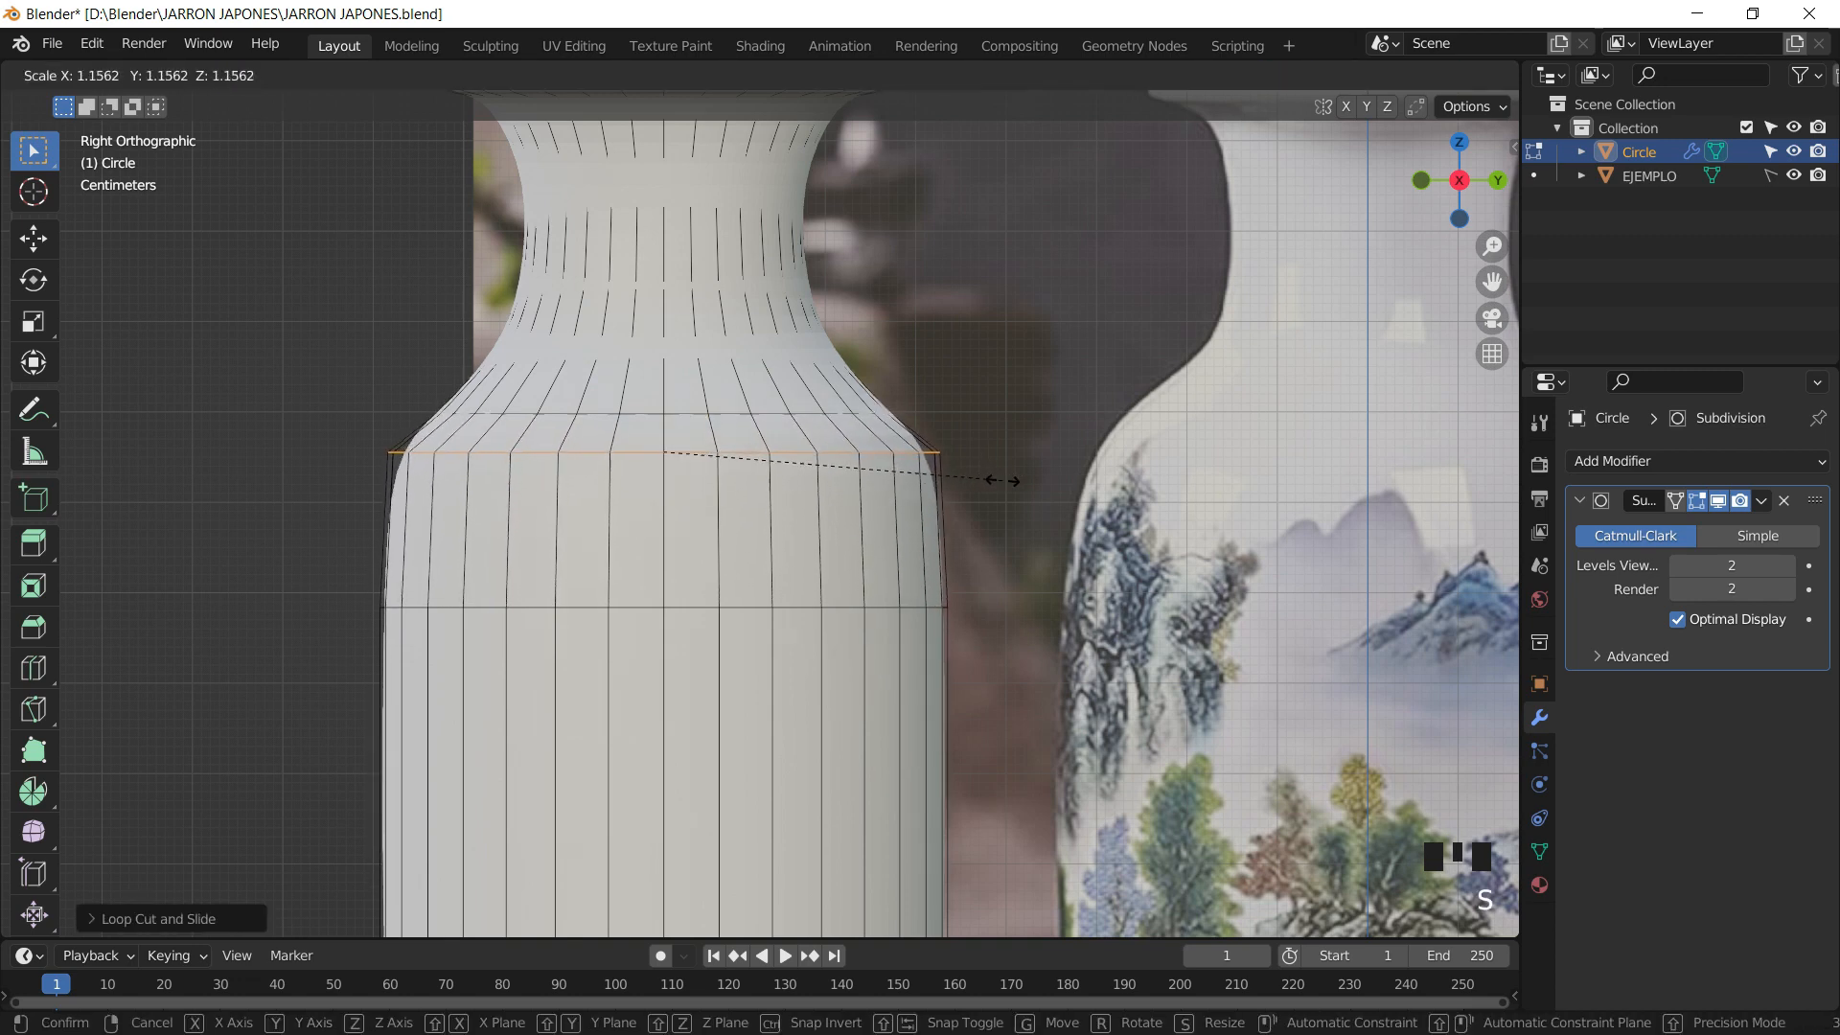
click(848, 410)
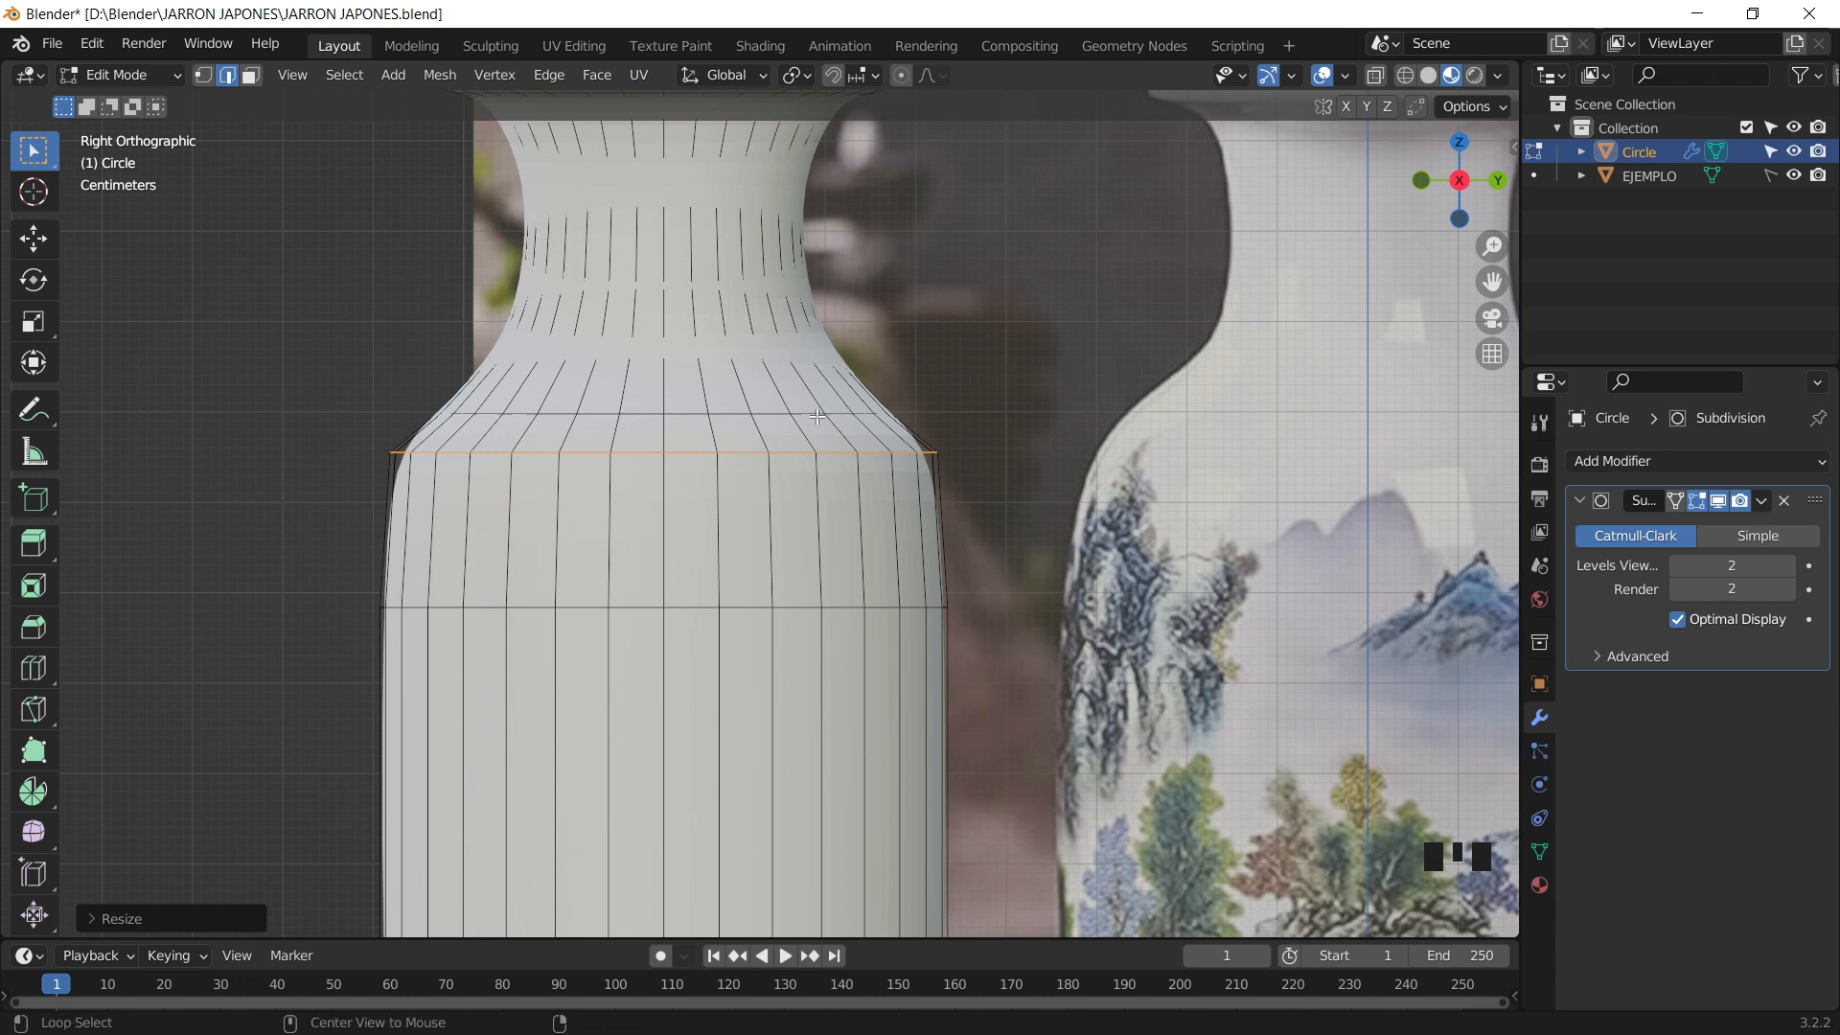
- Raise the edge loop above the new one by about 0.025 m along Z and scale it outward to about 1.1
alt+click(816, 414)
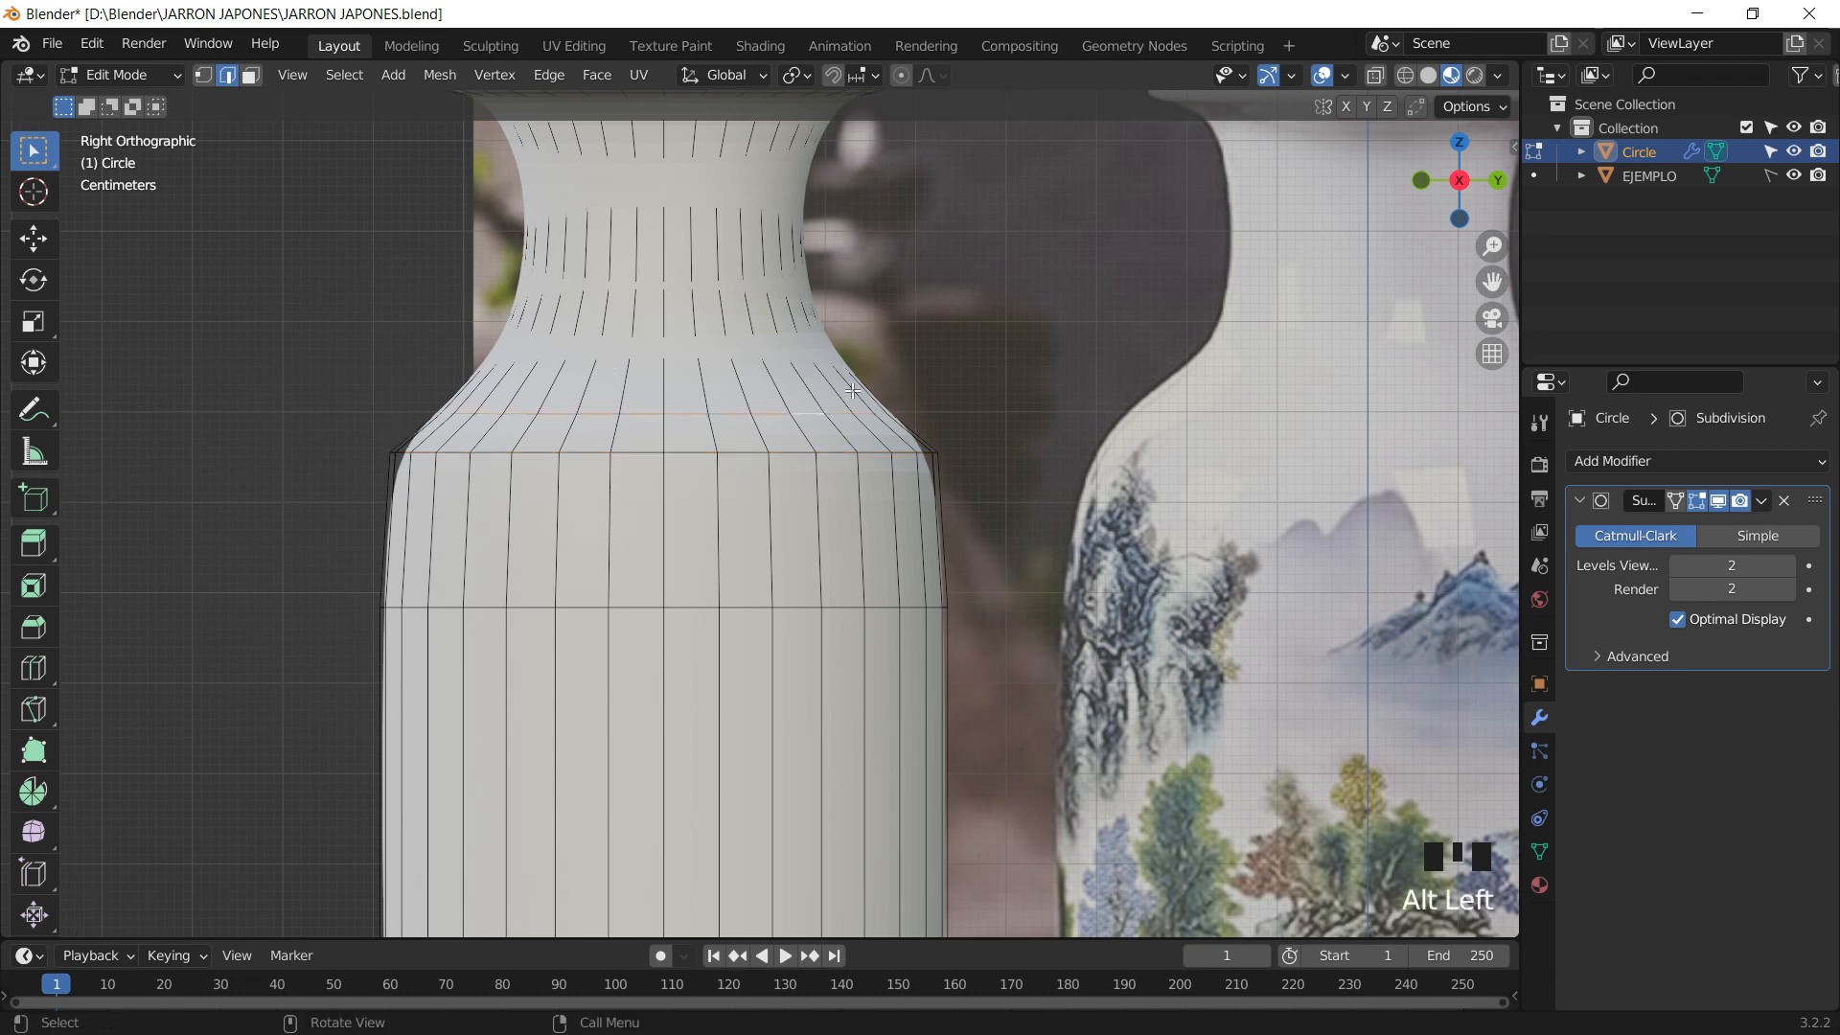
key(g)
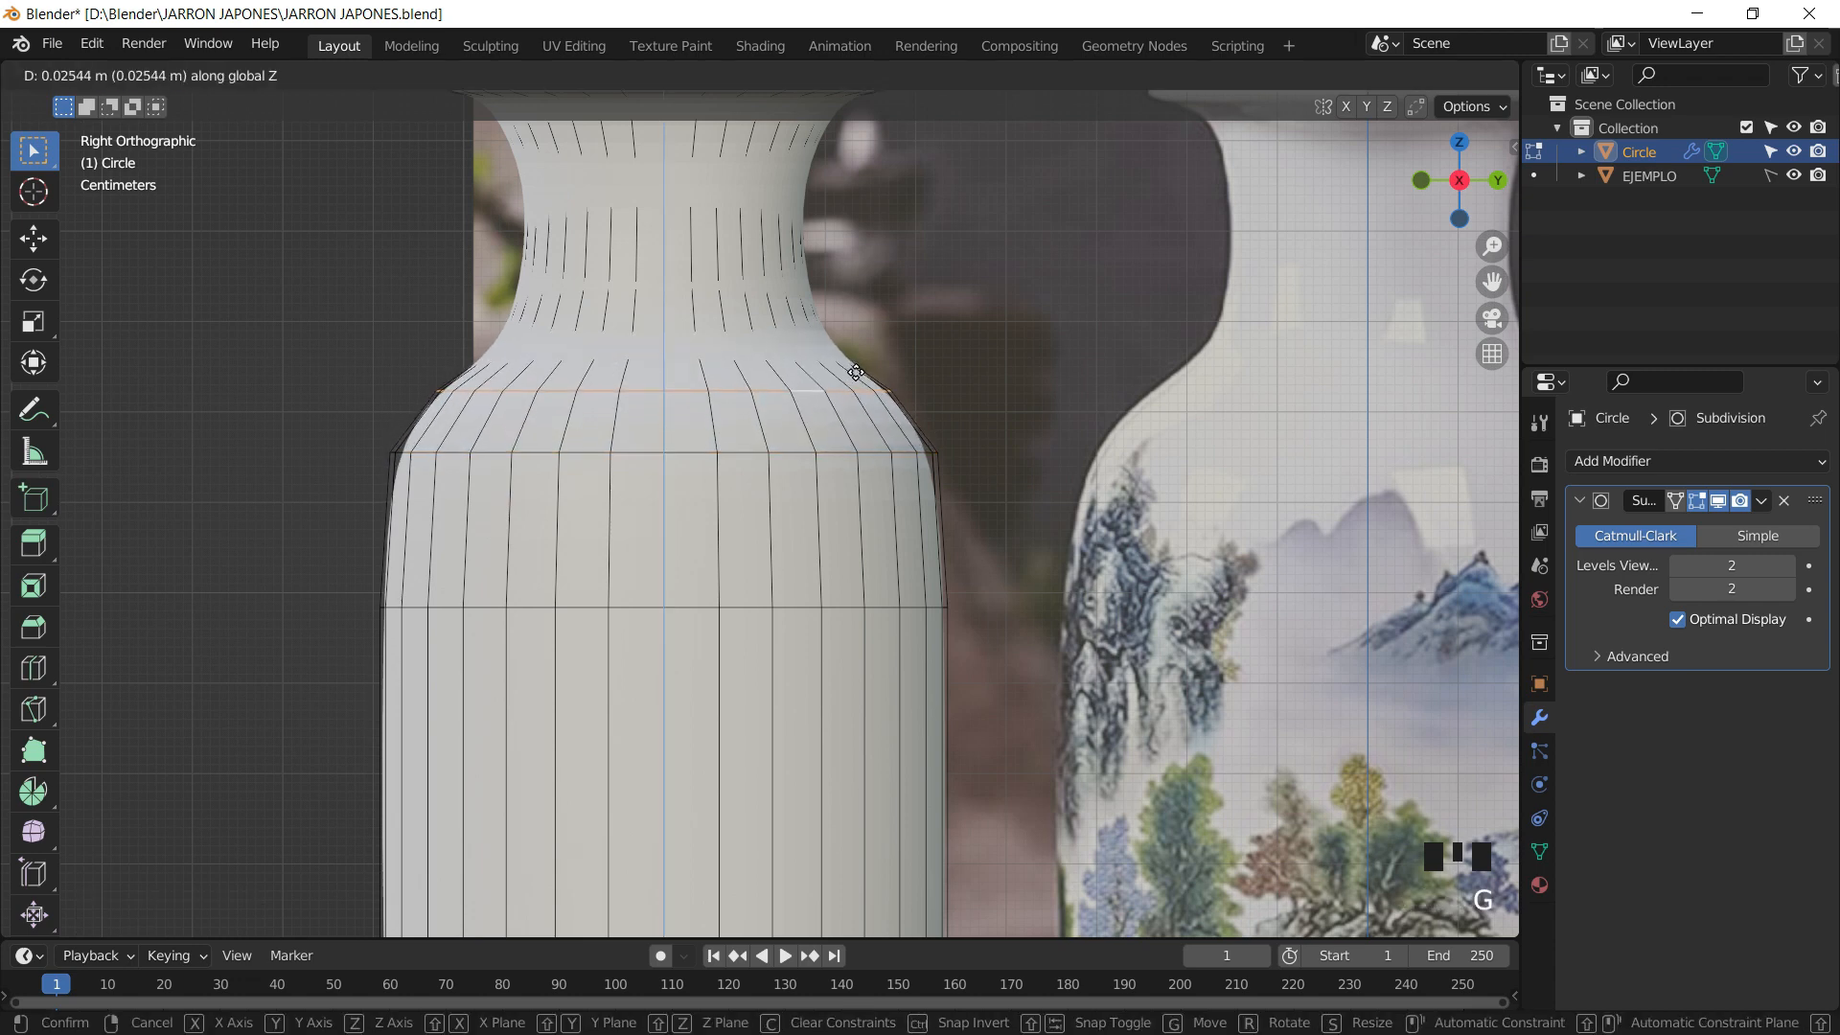
click(855, 372)
key(s)
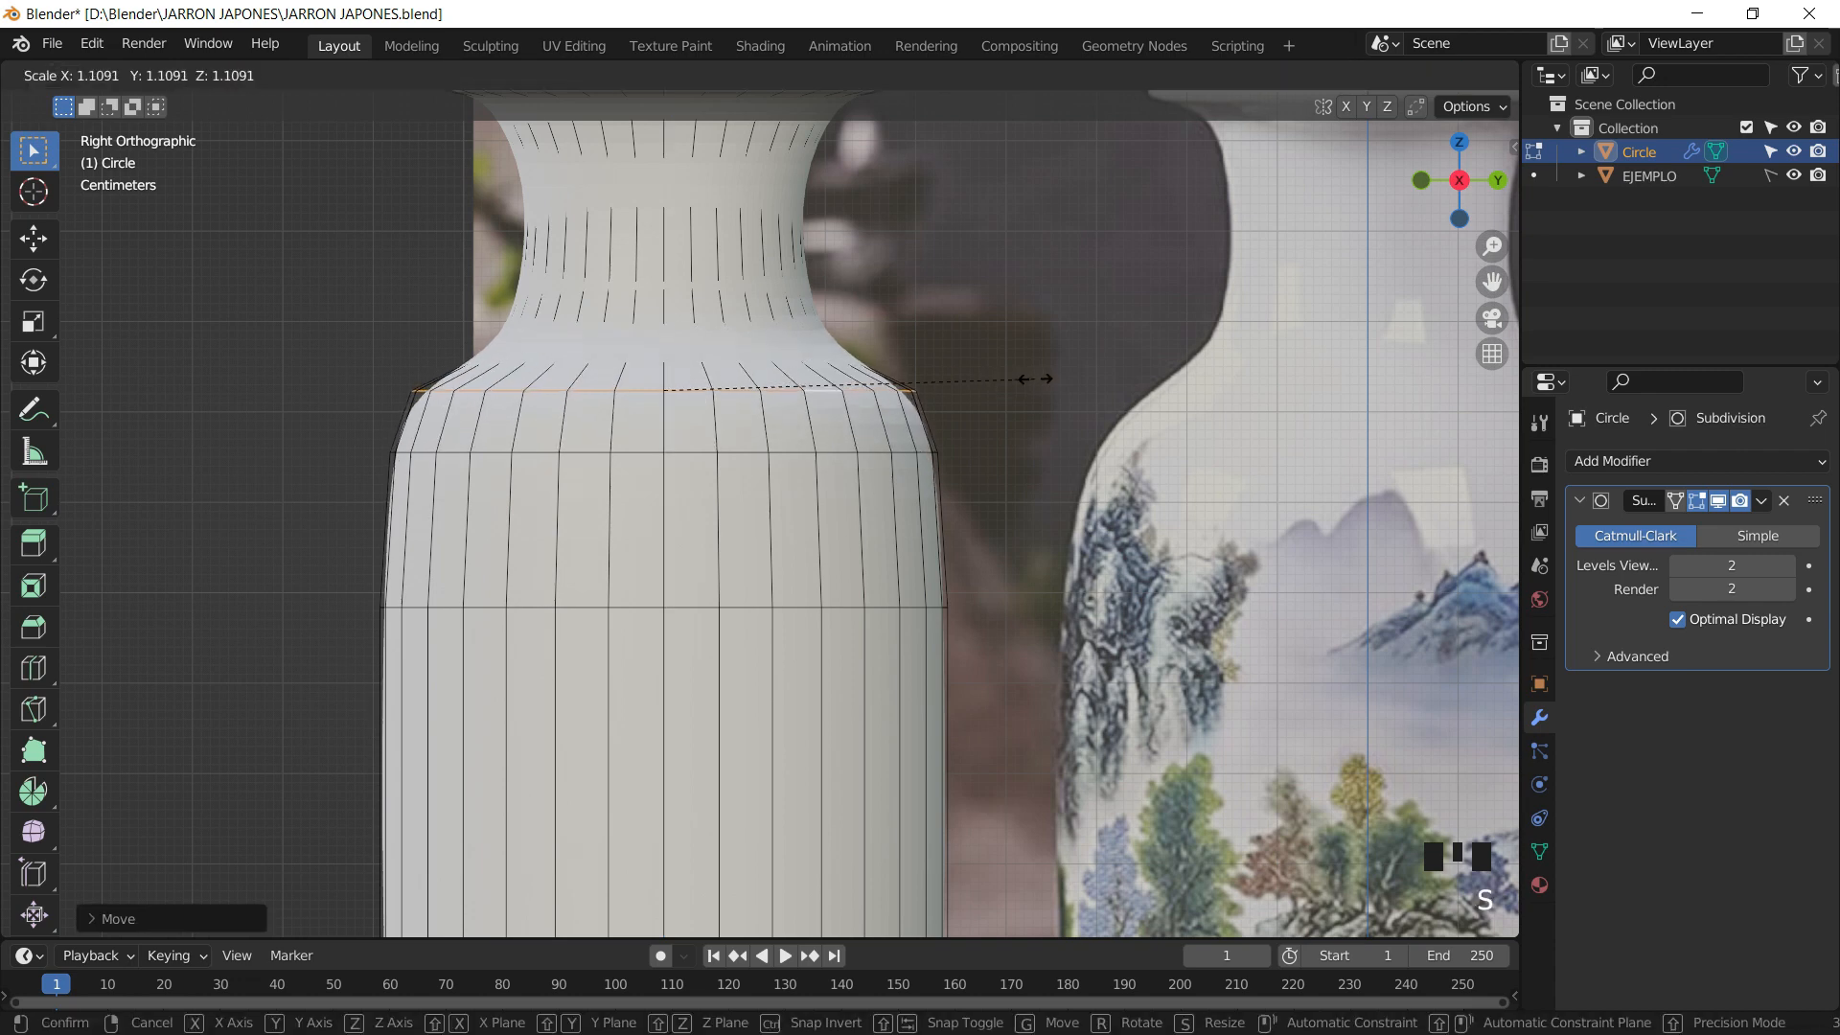
click(1031, 379)
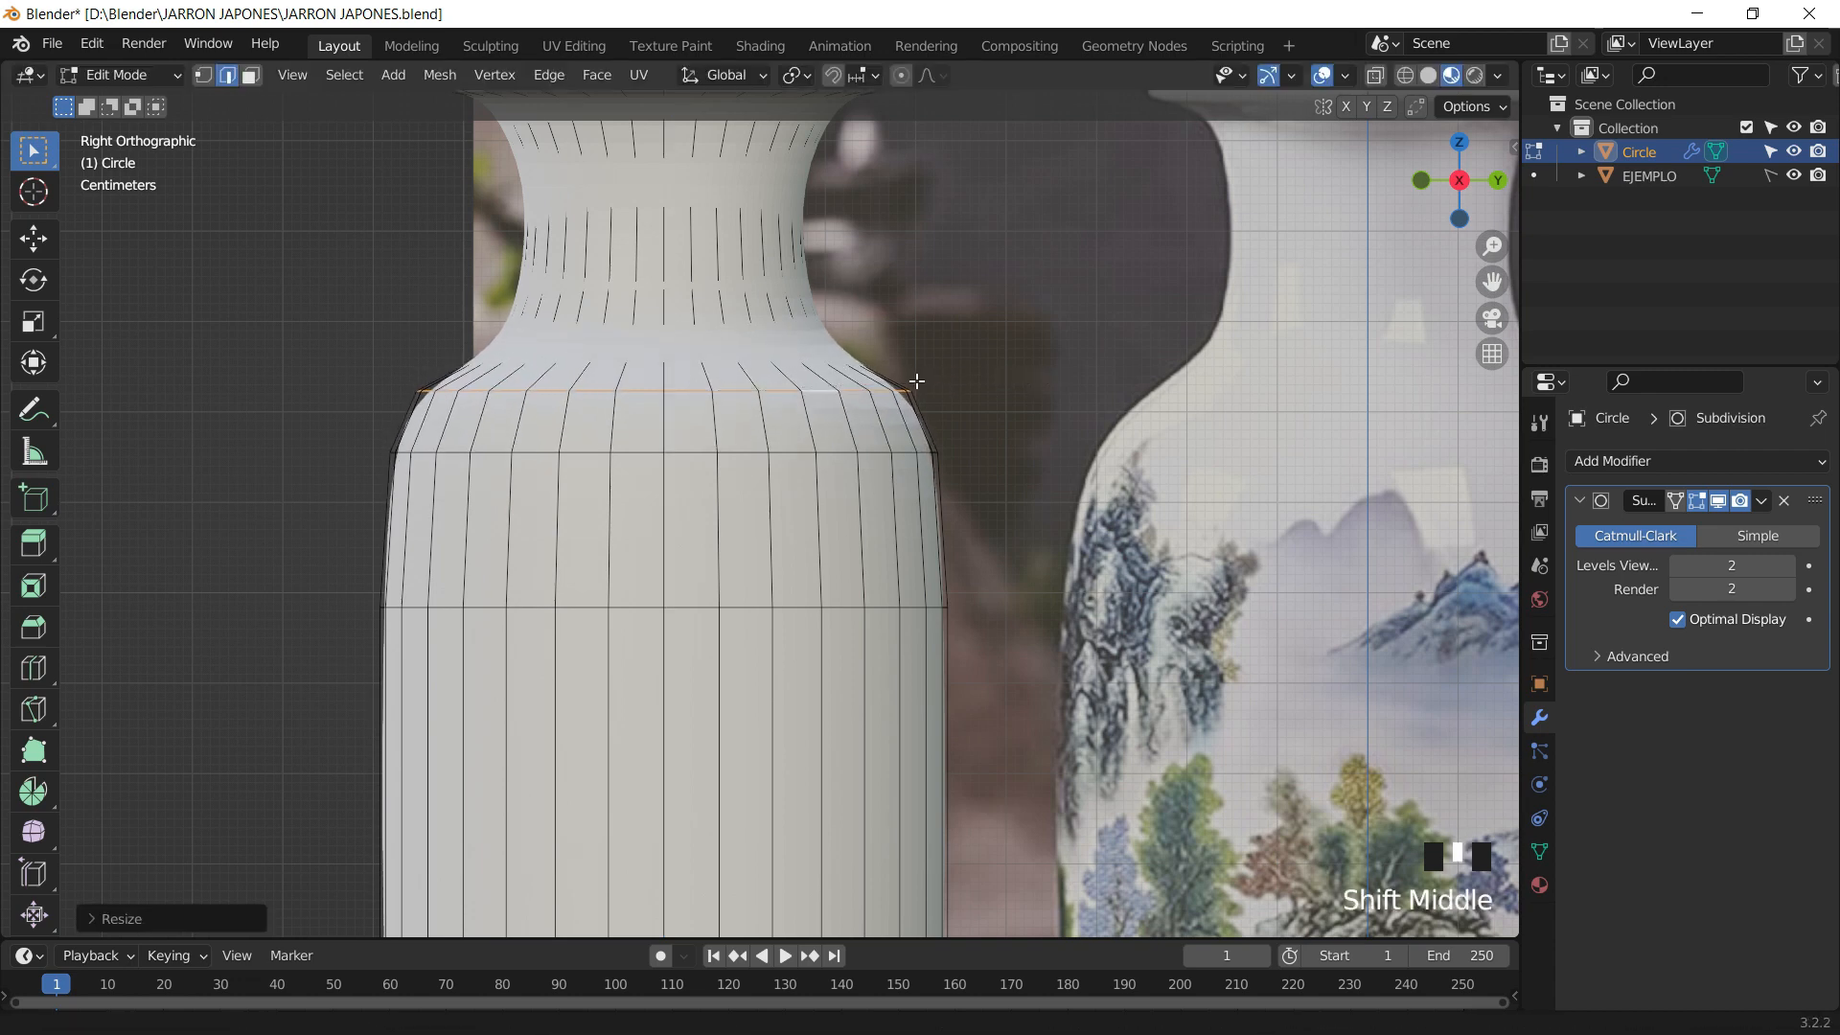
- Scale the edge loop around the lower middle of the vase body slightly outward and return to Object Mode
shift+middle_drag(912, 378, 868, 532)
shift+middle_drag(870, 600, 721, 486)
alt+click(698, 484)
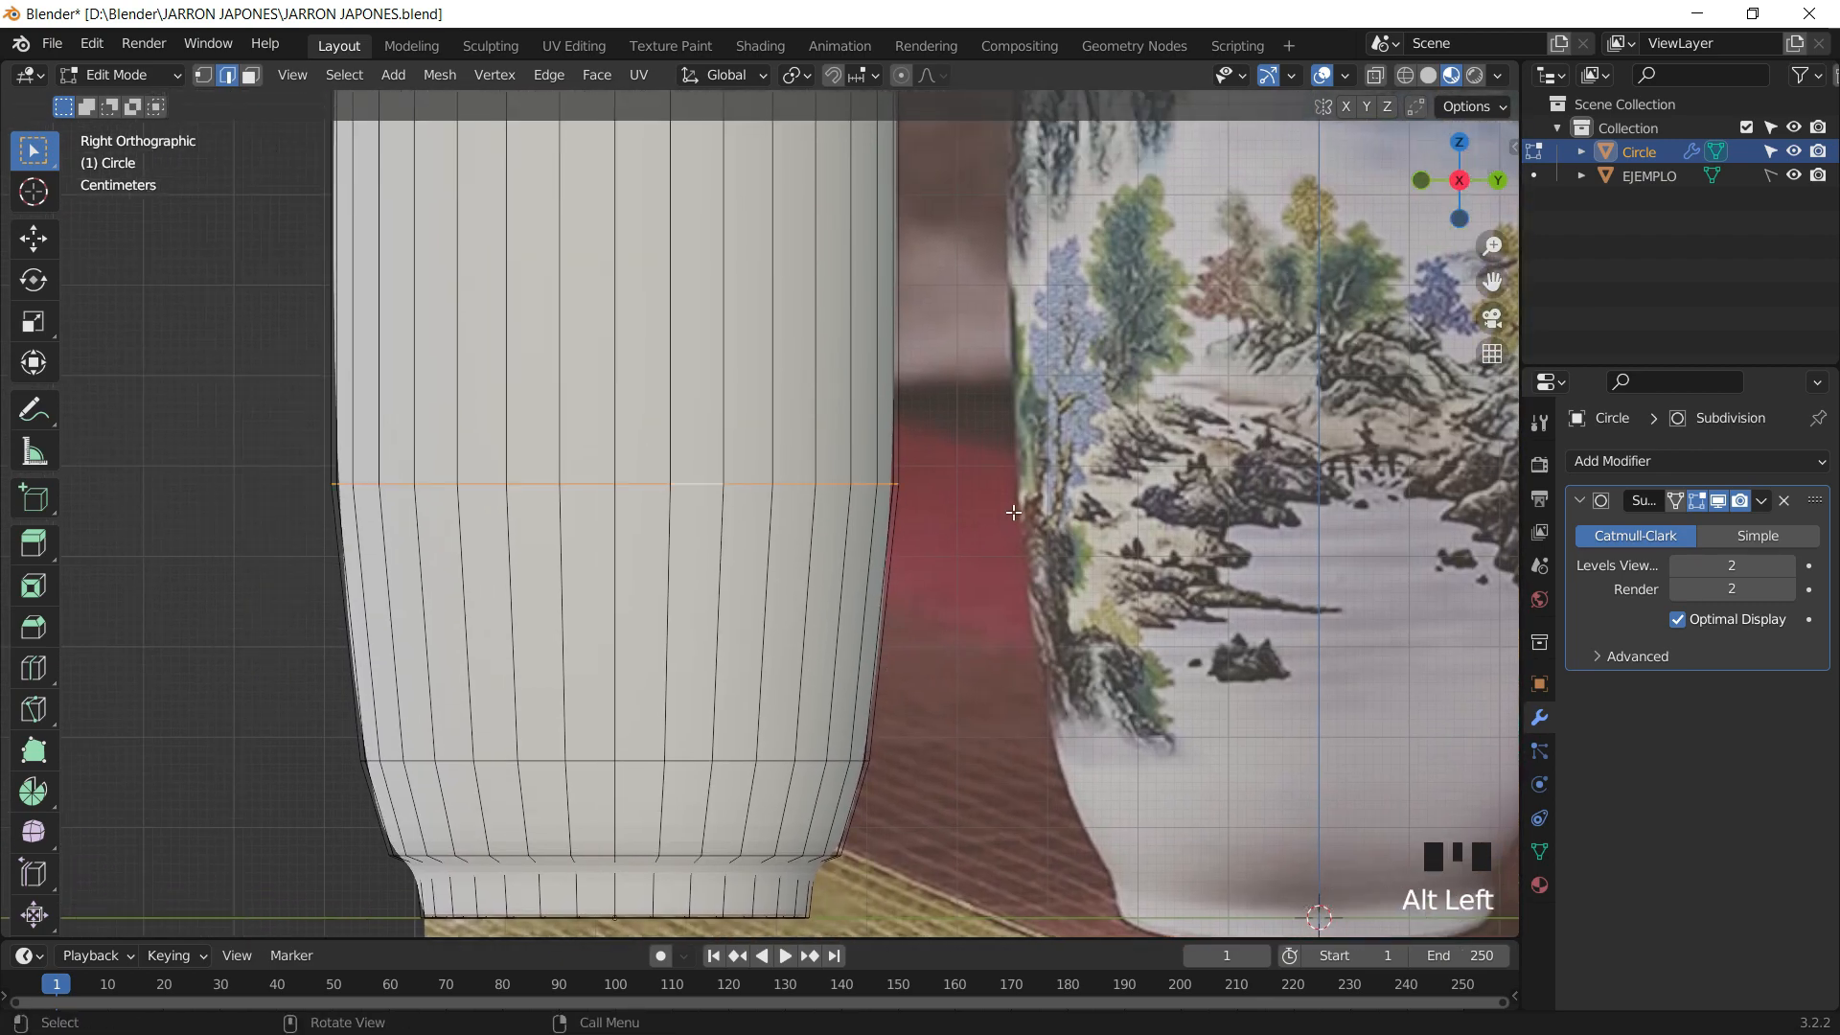
key(s)
click(1021, 513)
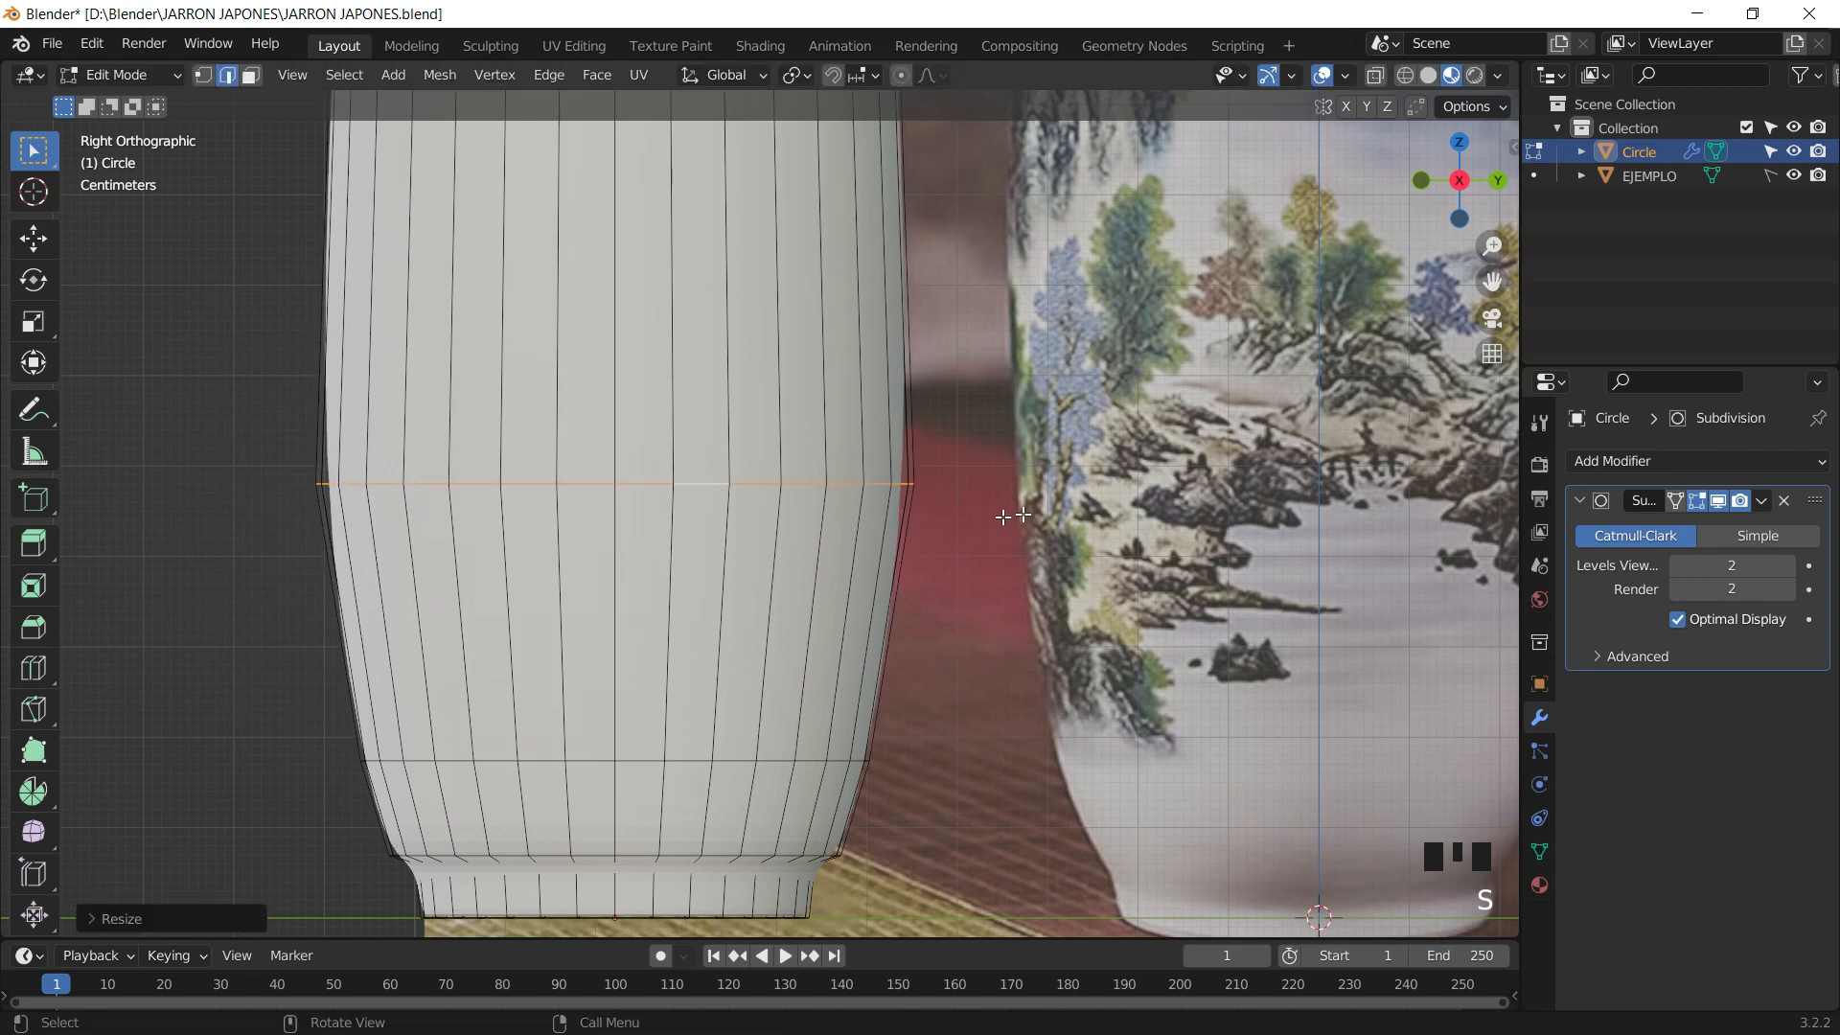
key(Tab)
- Examine the deselected vase beside the reference image, checking its overall silhouette and the open rim
scroll(752, 423, down, 6)
shift+middle_drag(761, 405, 828, 359)
scroll(761, 437, up, 5)
scroll(909, 377, down, 2)
middle_drag(823, 279, 866, 411)
right_click(785, 348)
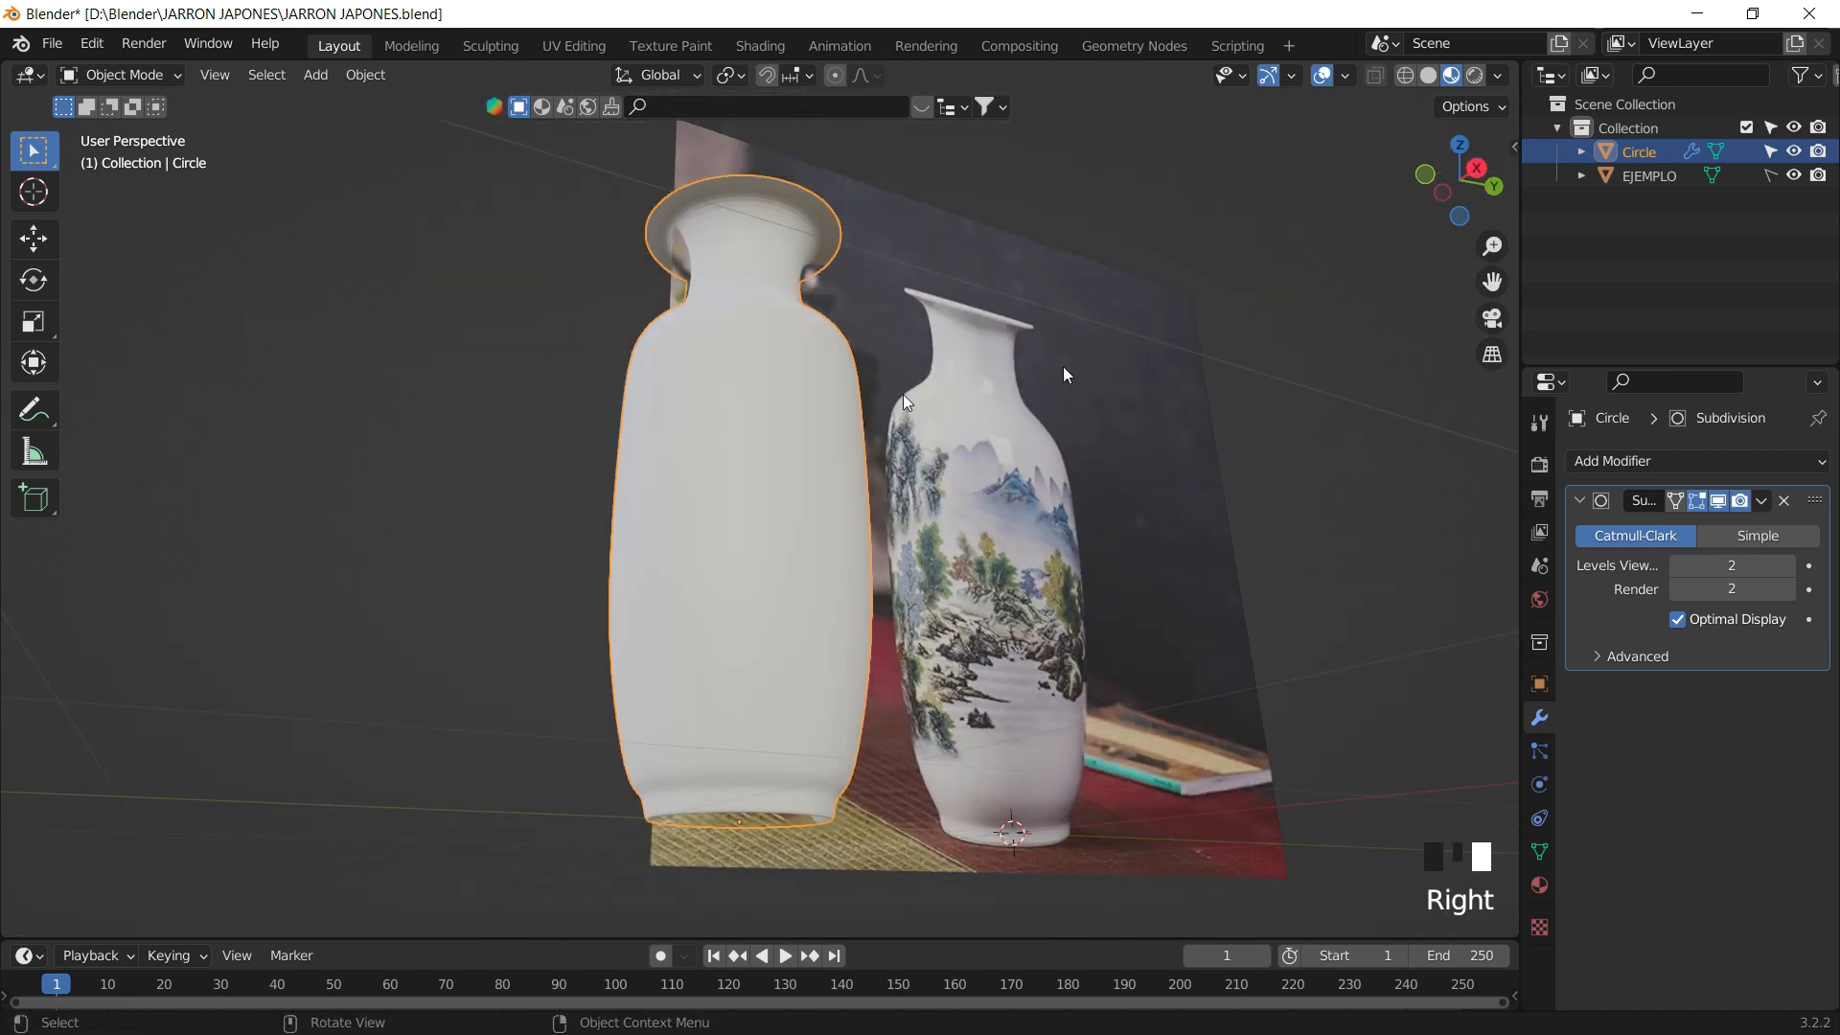
click(1183, 284)
middle_drag(1182, 284, 494, 499)
scroll(821, 230, up, 3)
scroll(904, 366, up, 2)
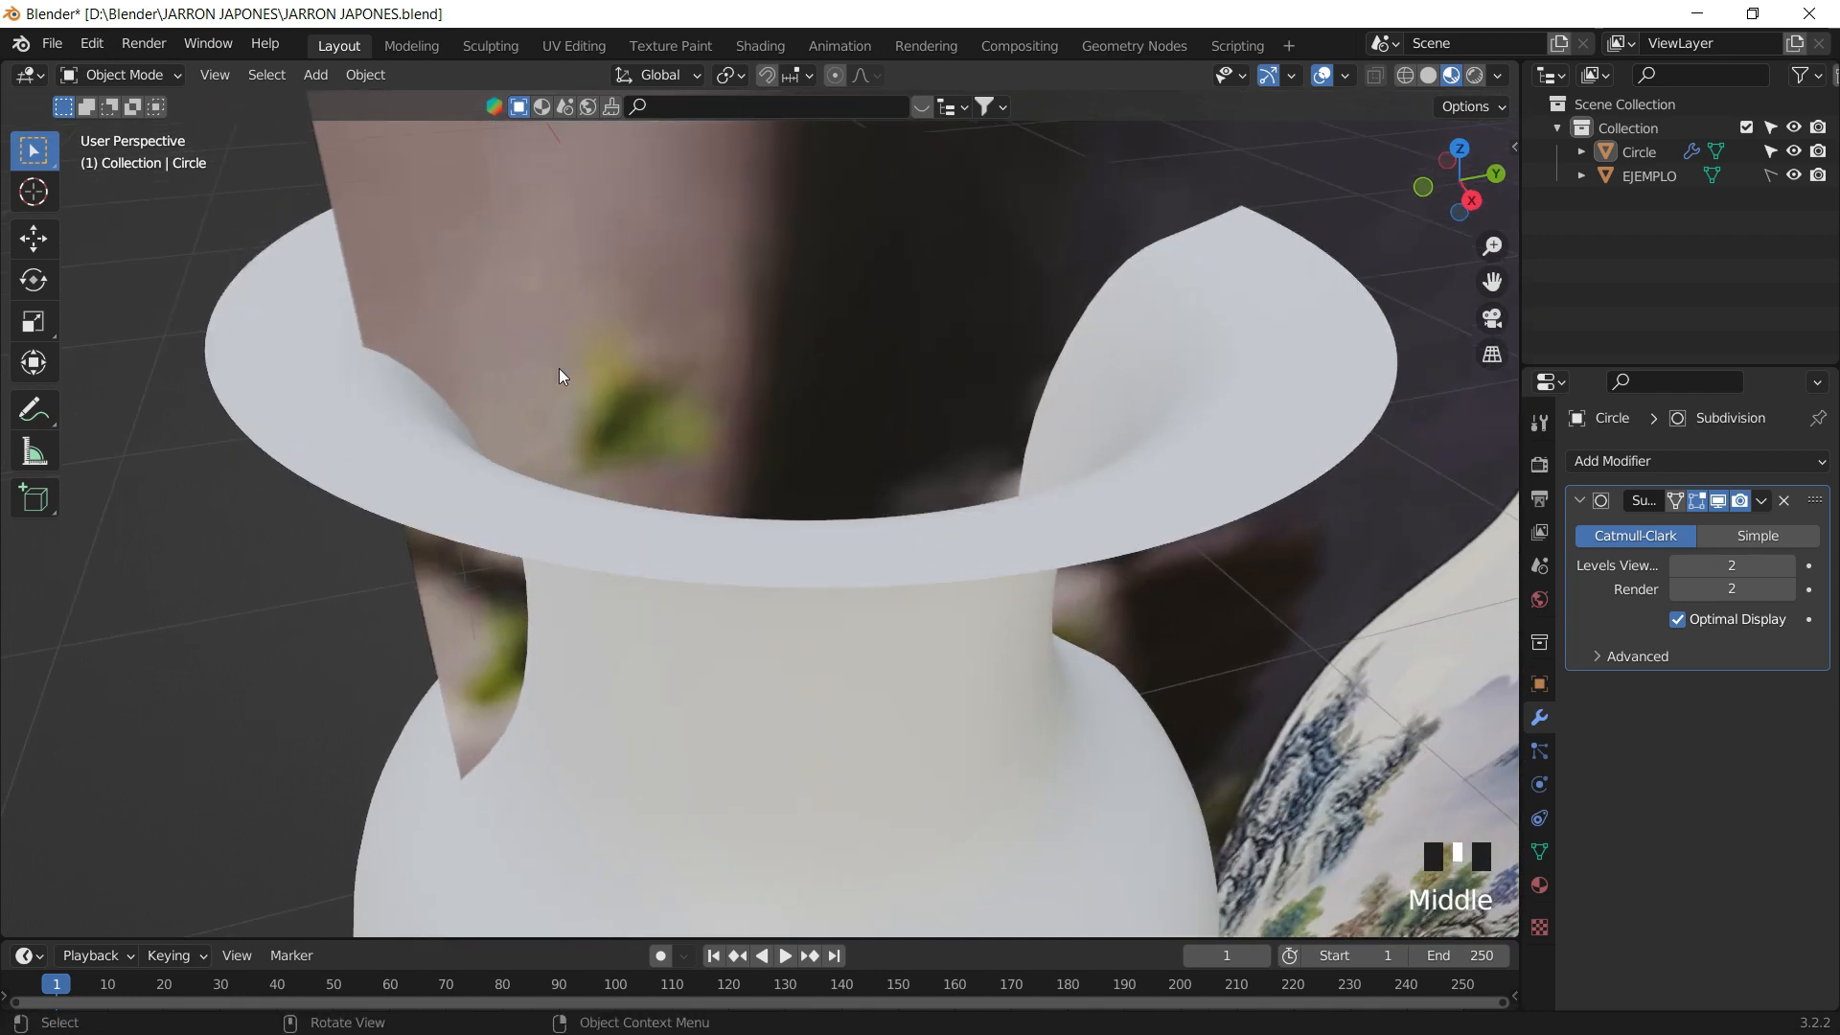
scroll(936, 503, down, 5)
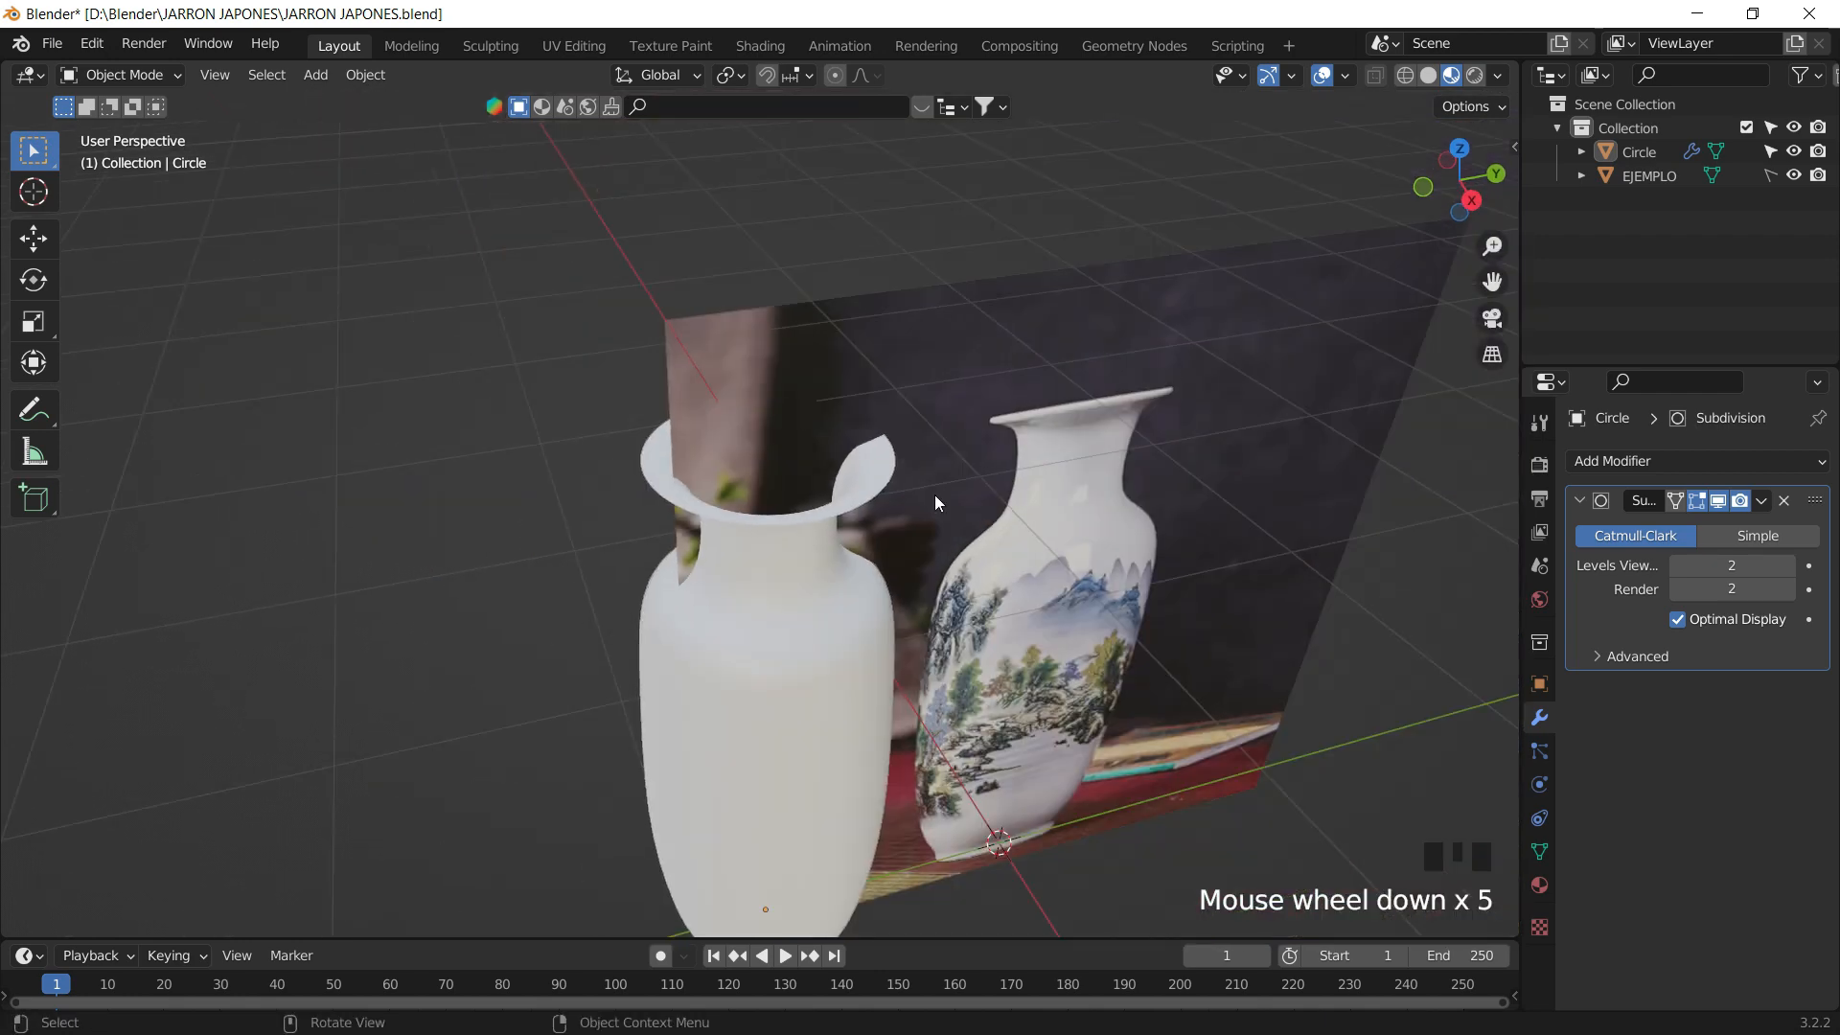
- Hide the EJEMPLO reference image and move the vase along Y back to the vertical center axis in the right view
click(1472, 201)
shift+middle_drag(1008, 474, 936, 405)
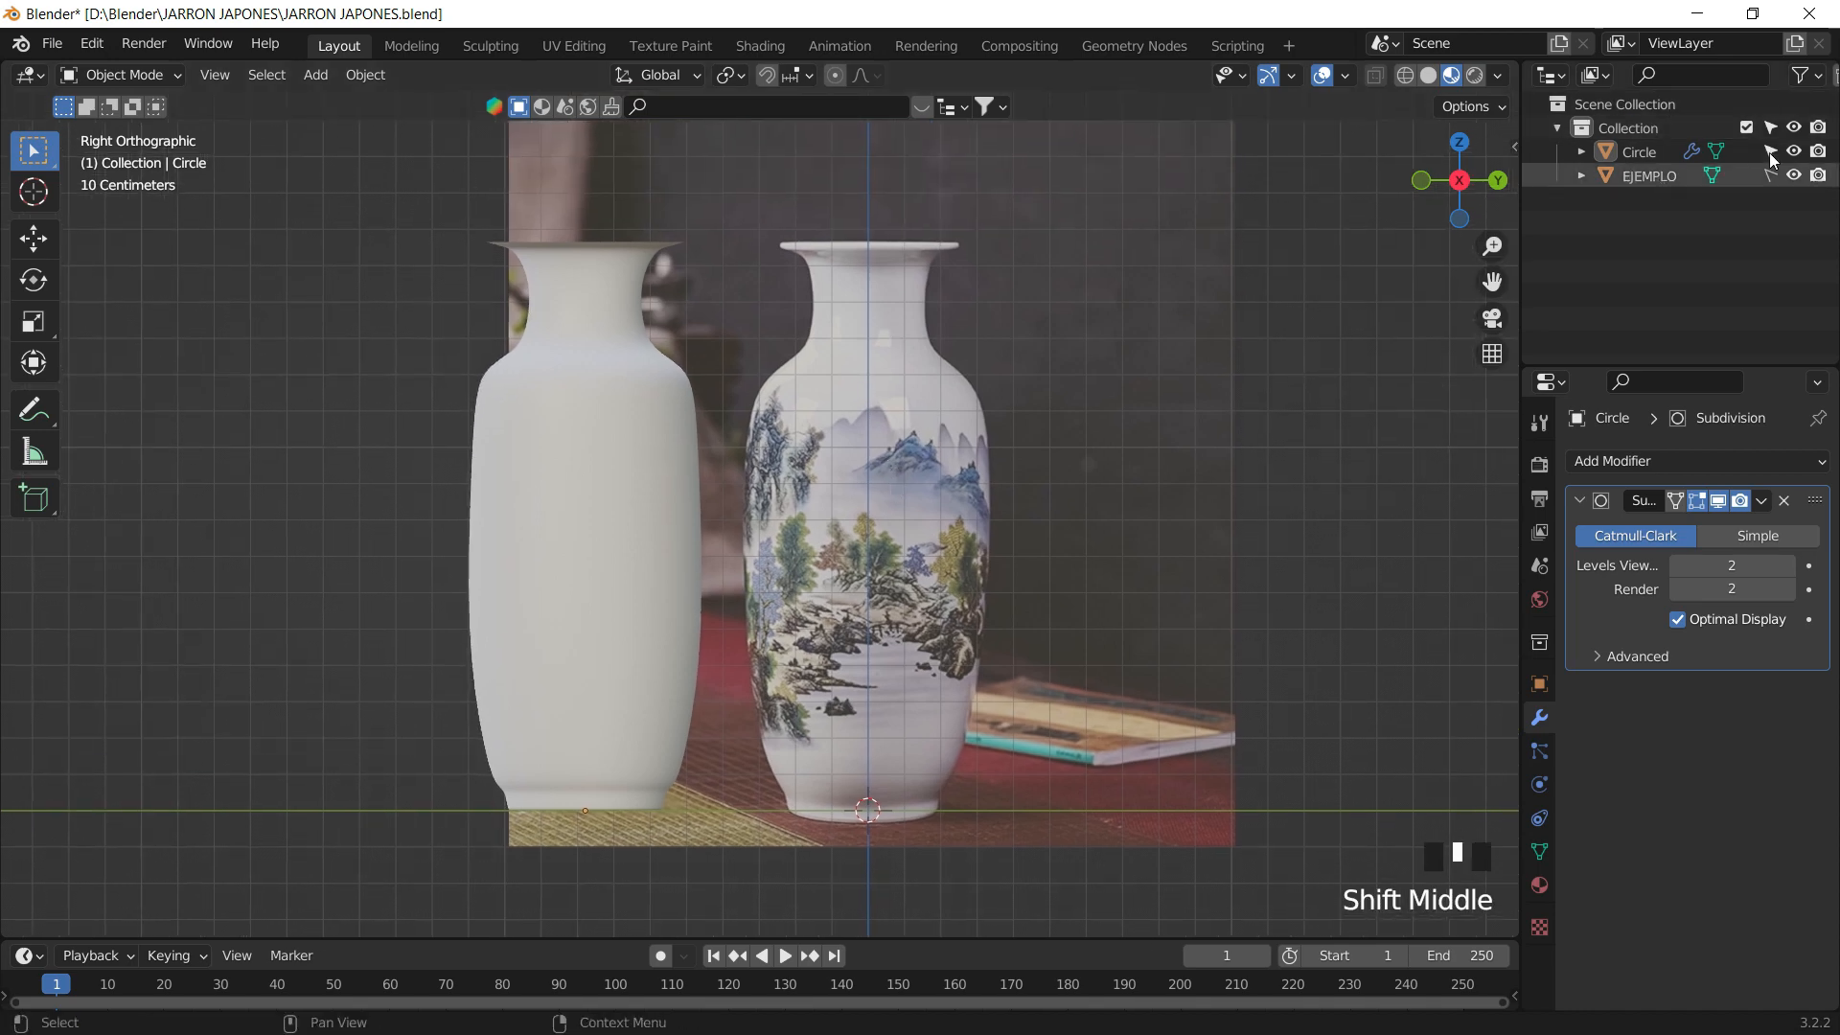
click(1795, 178)
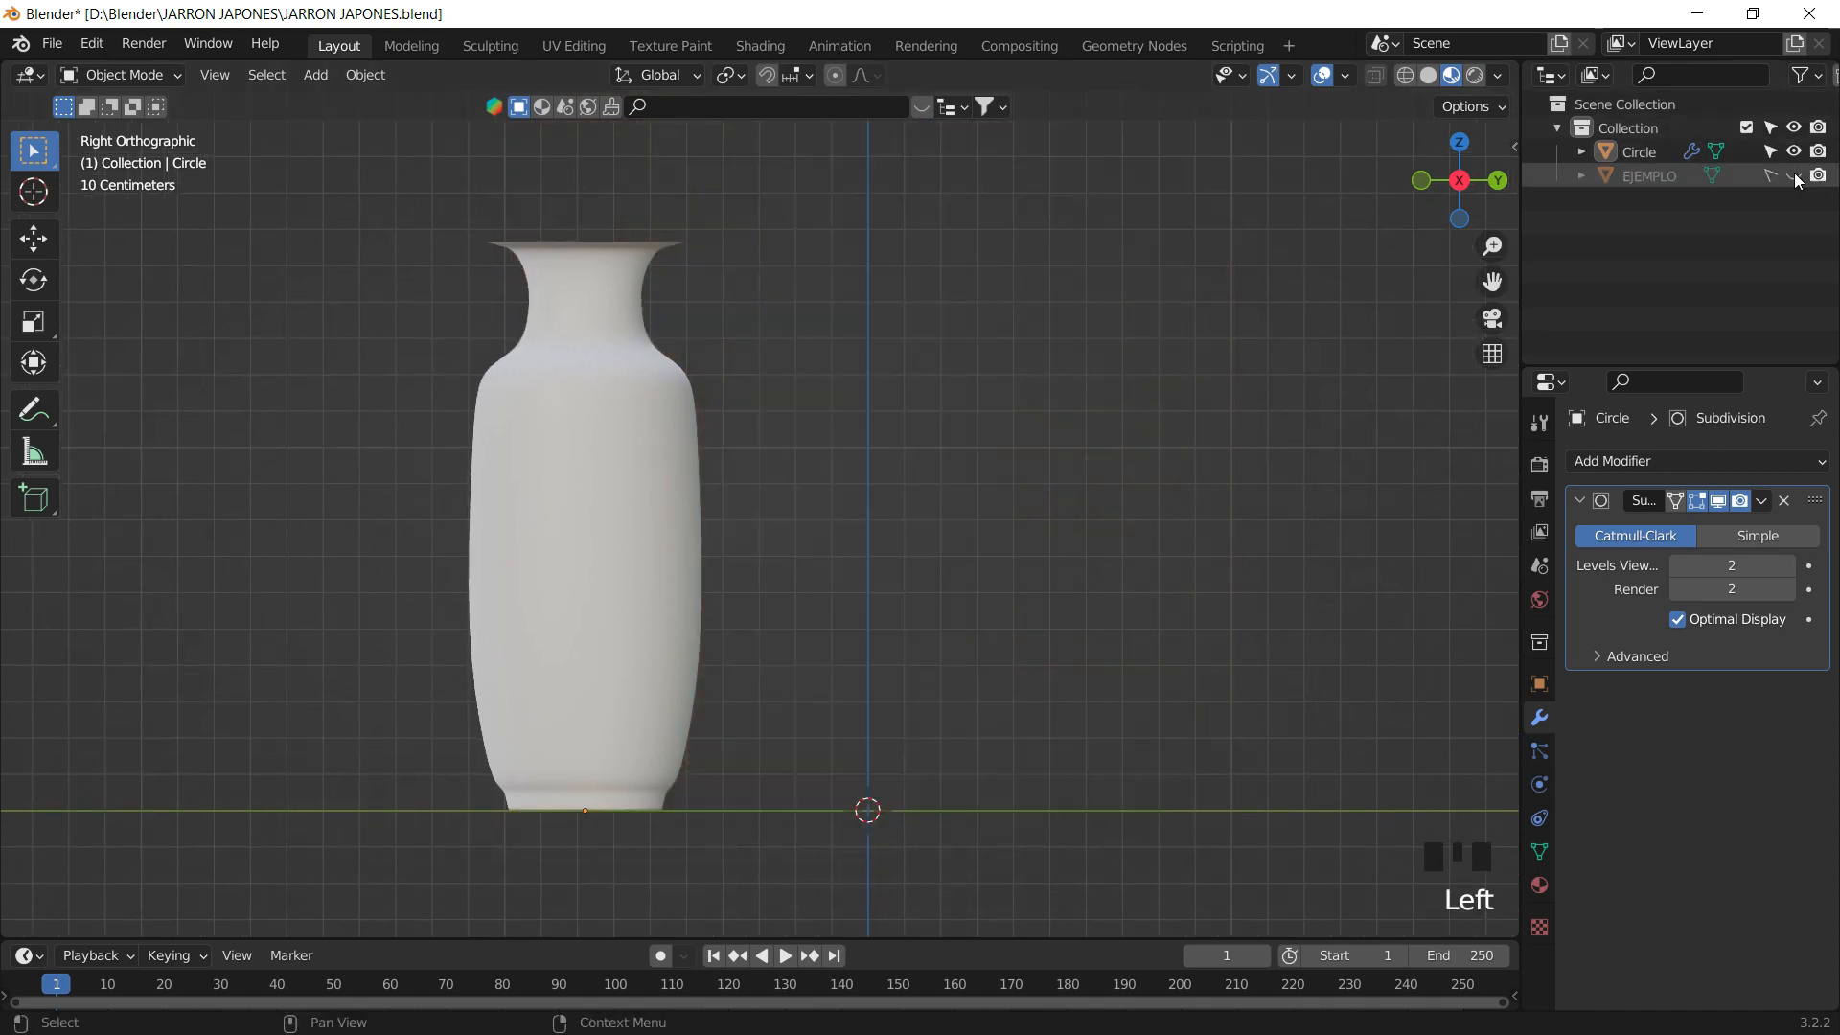
click(588, 536)
key(g)
key(y)
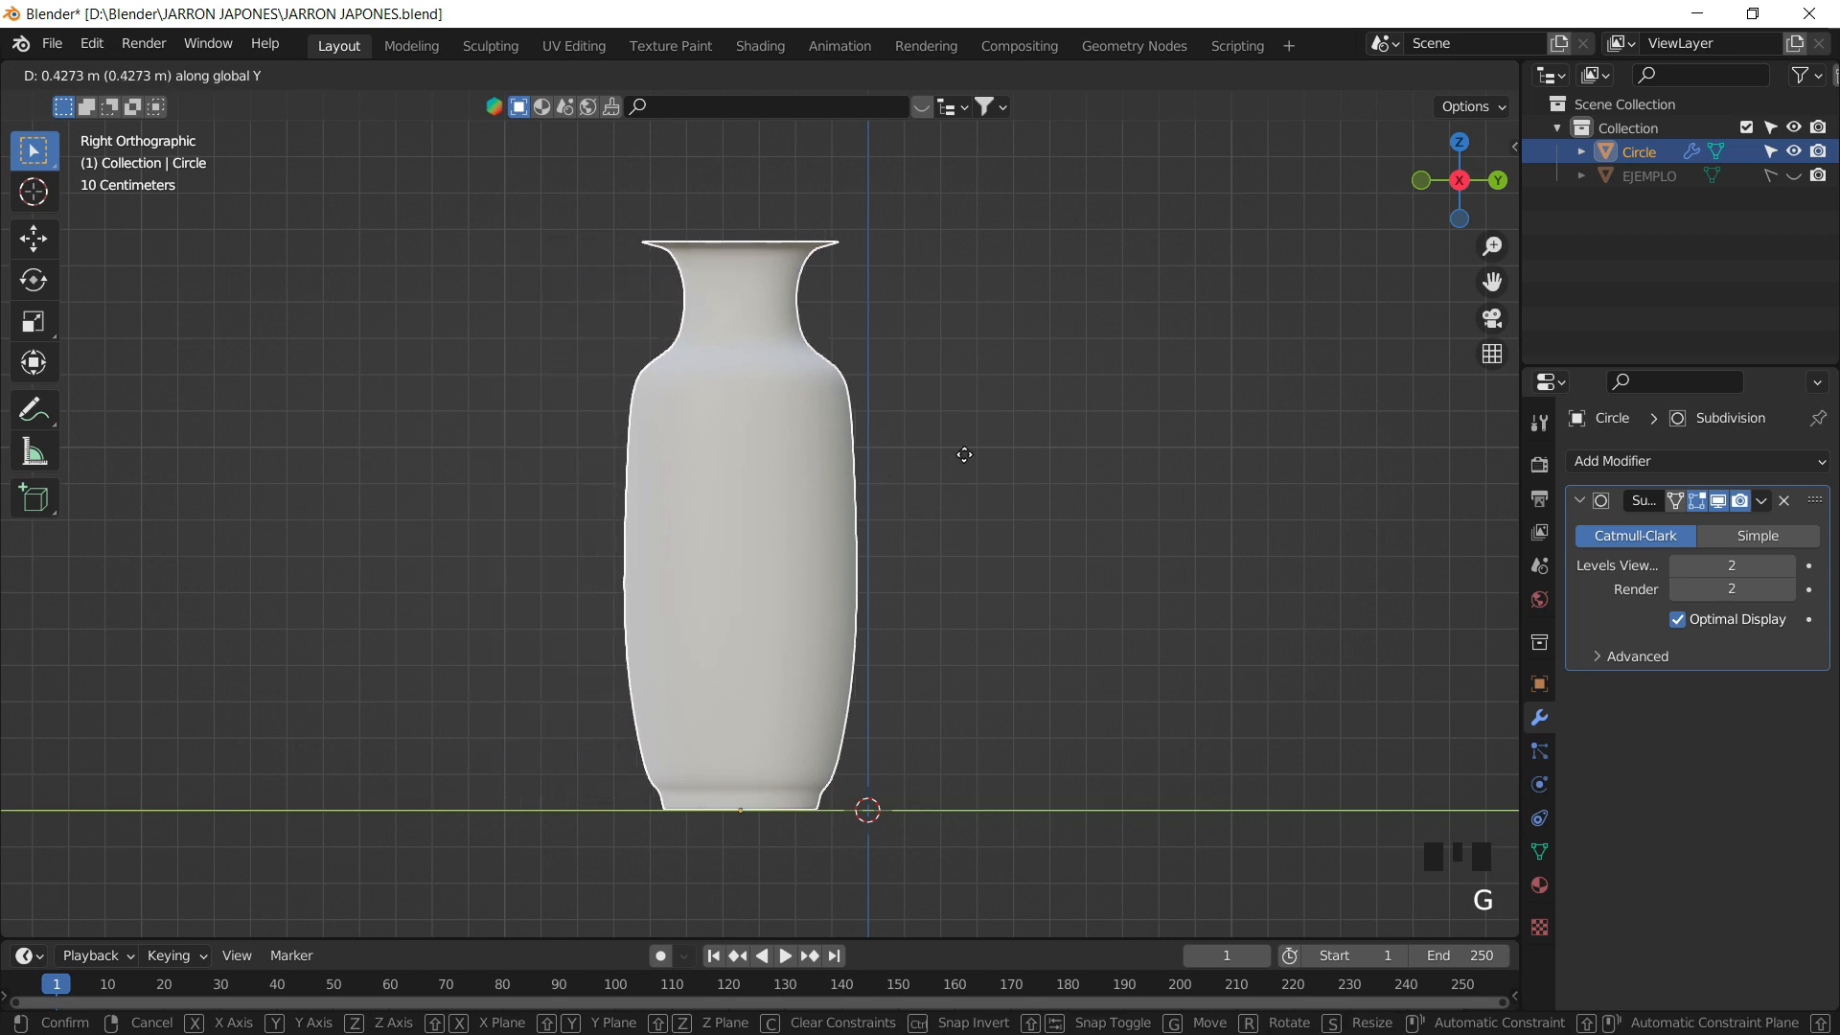
click(1100, 422)
- Add a Solidify modifier to the vase
shift+middle_drag(1100, 422, 1521, 473)
middle_drag(1043, 360, 948, 454)
scroll(962, 498, up, 2)
scroll(924, 473, up, 2)
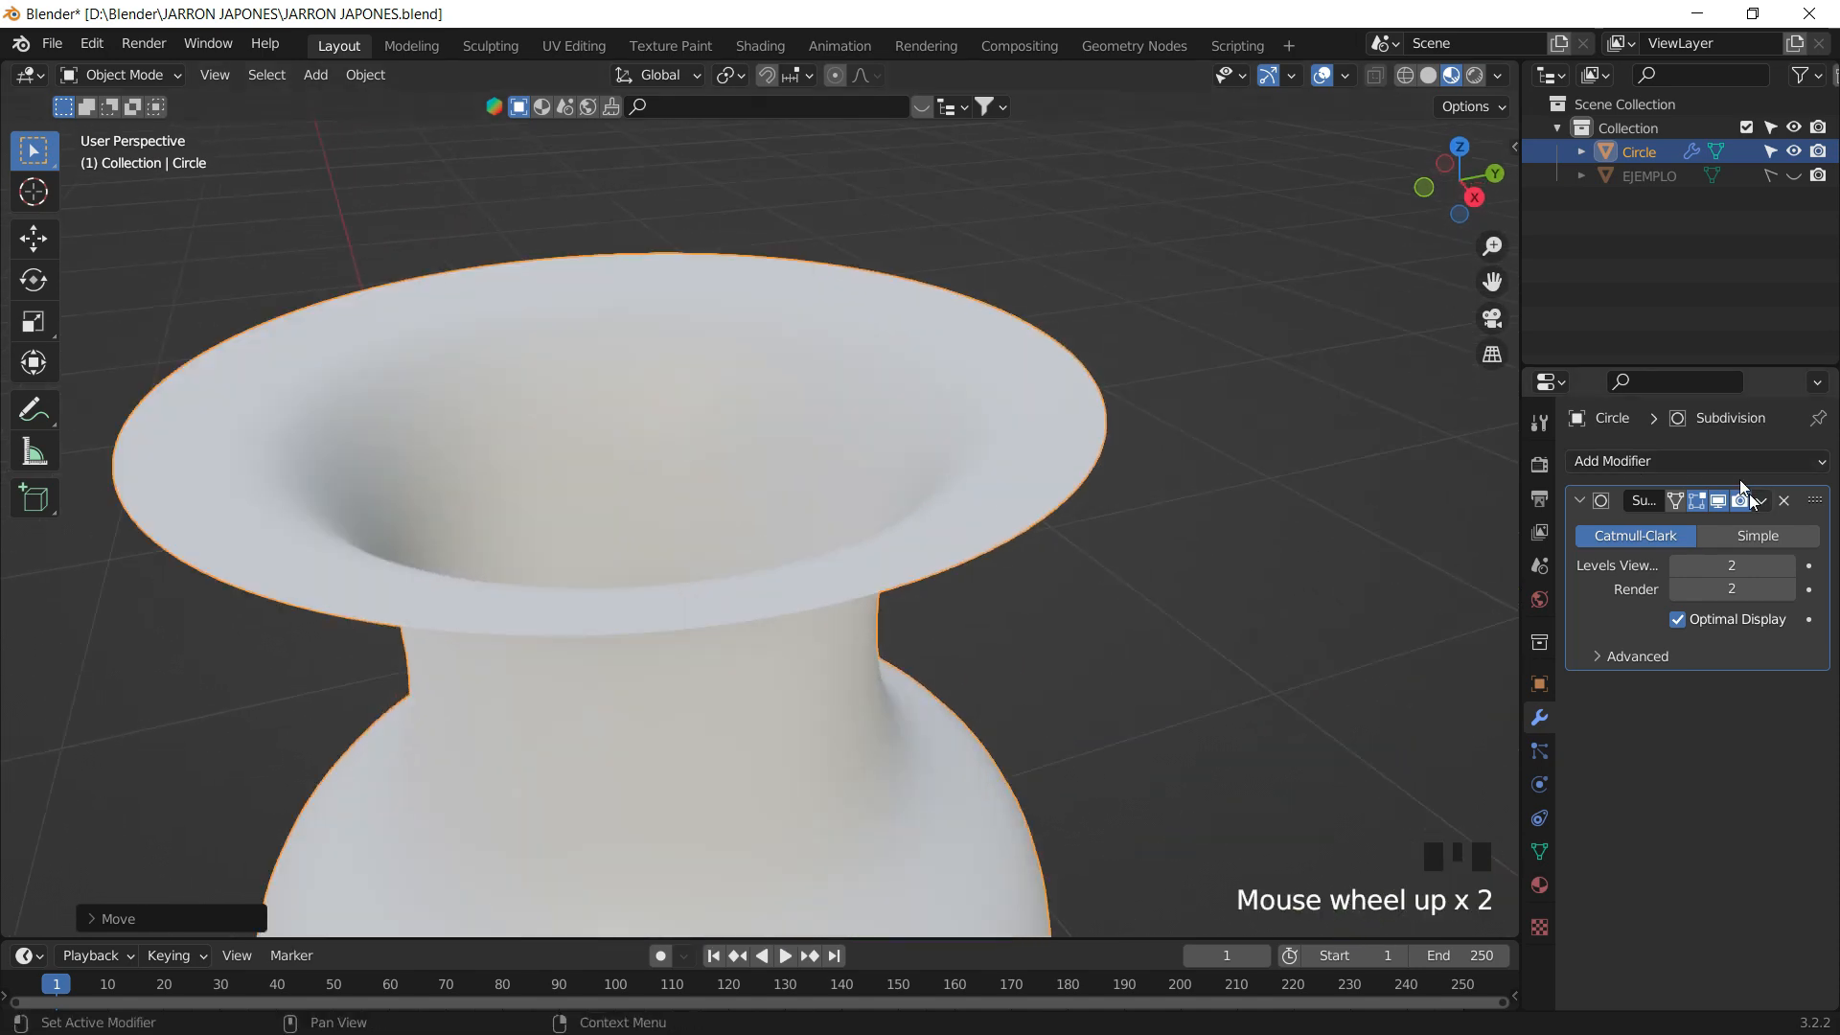
click(1723, 461)
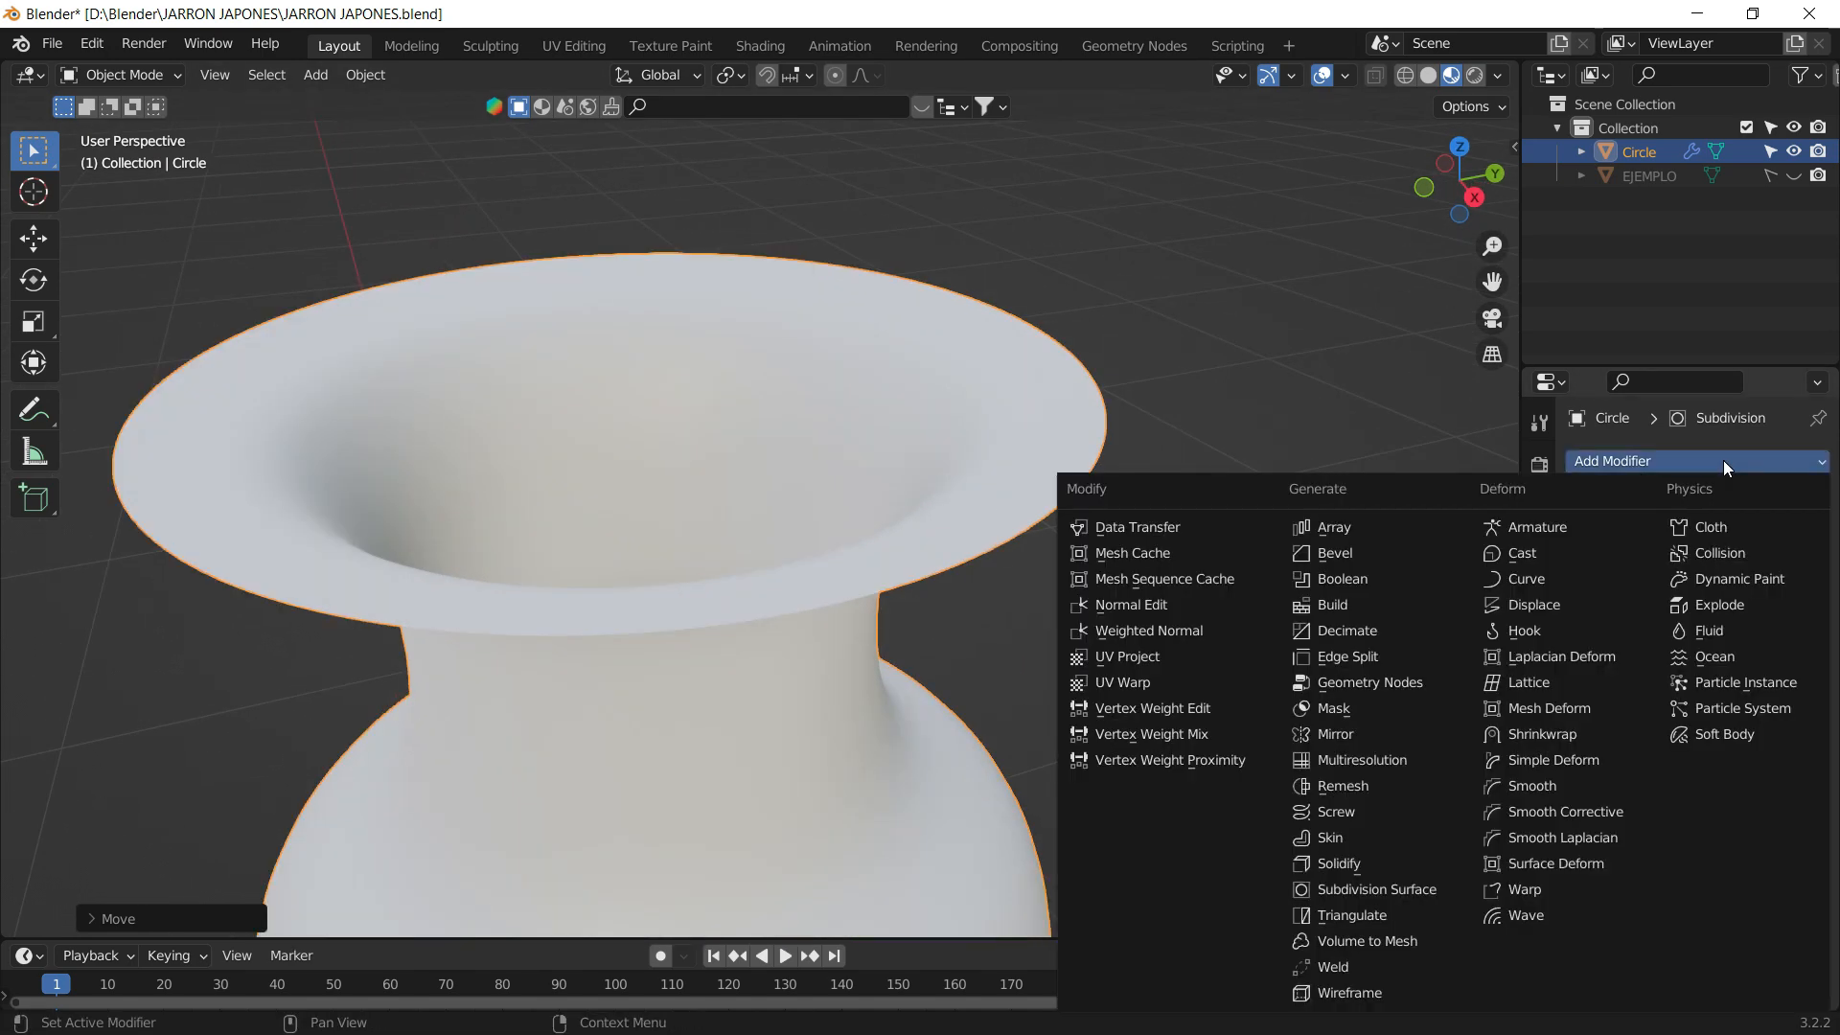
click(1360, 862)
- Try Solidify thicknesses of 0.005 m and 0.025 m while viewing the vase's rim
click(1474, 196)
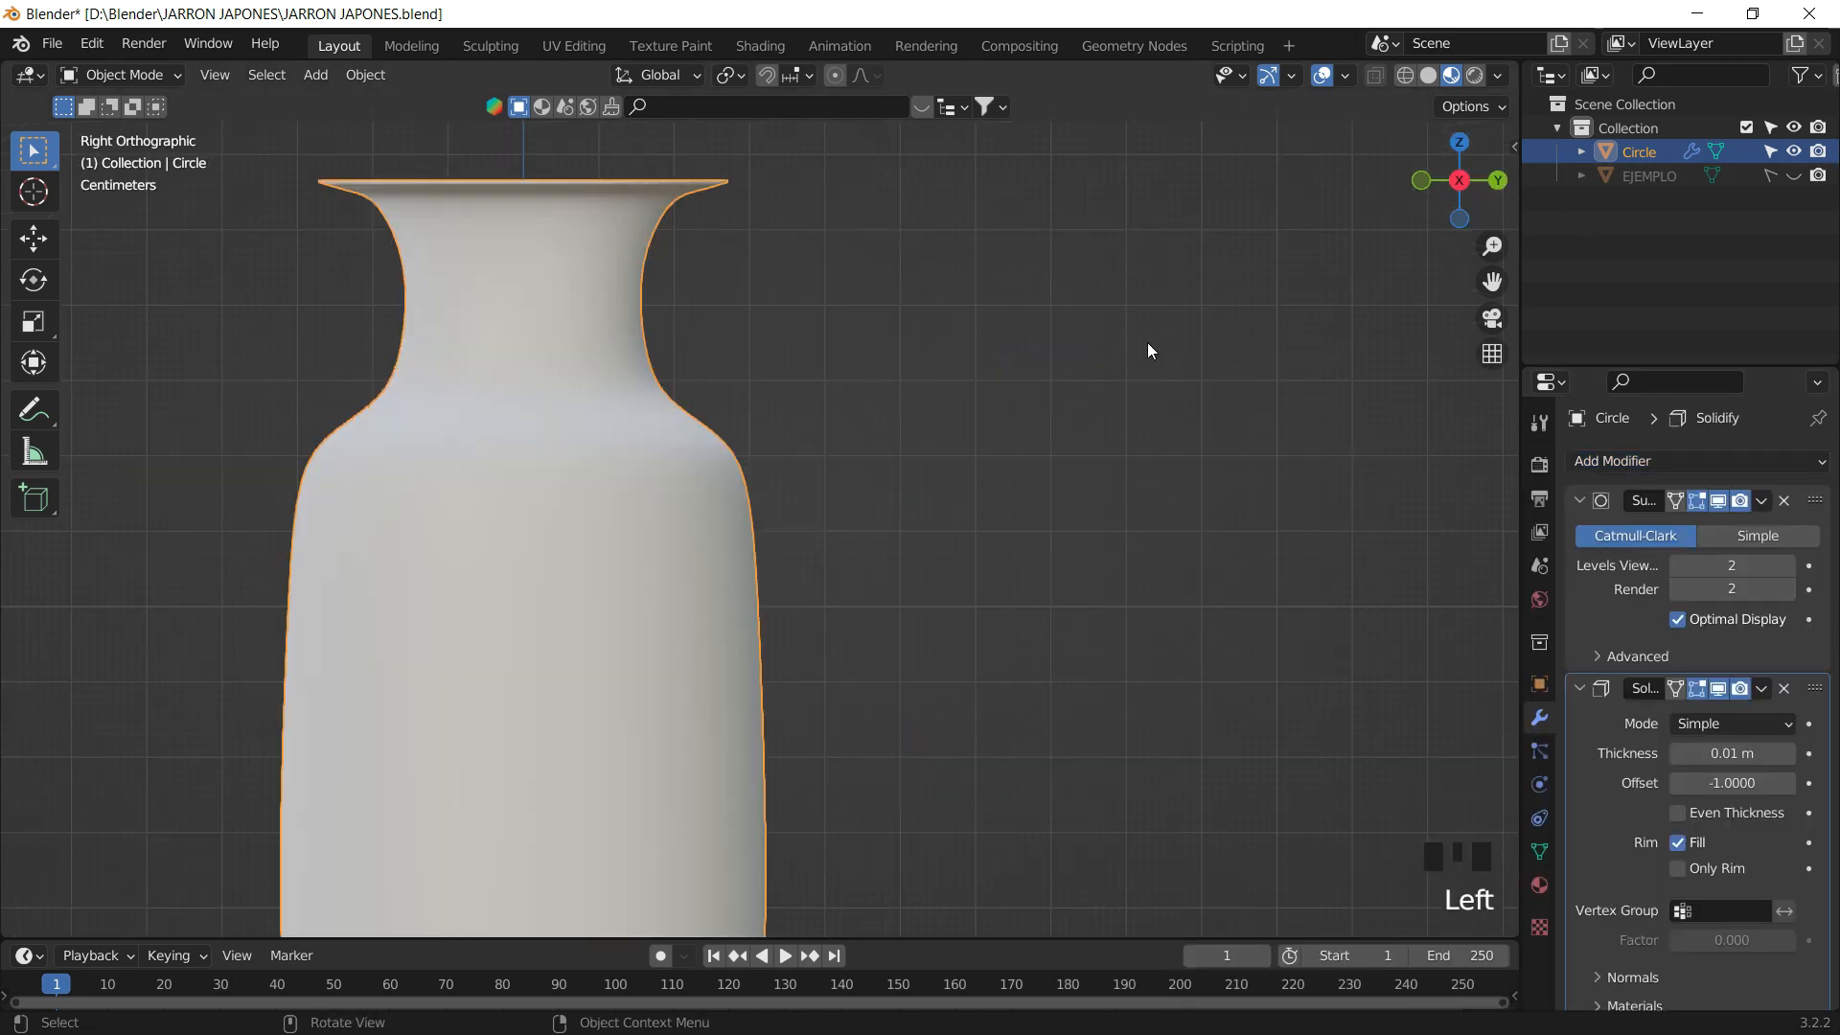
middle_drag(966, 400, 585, 530)
scroll(902, 556, up, 2)
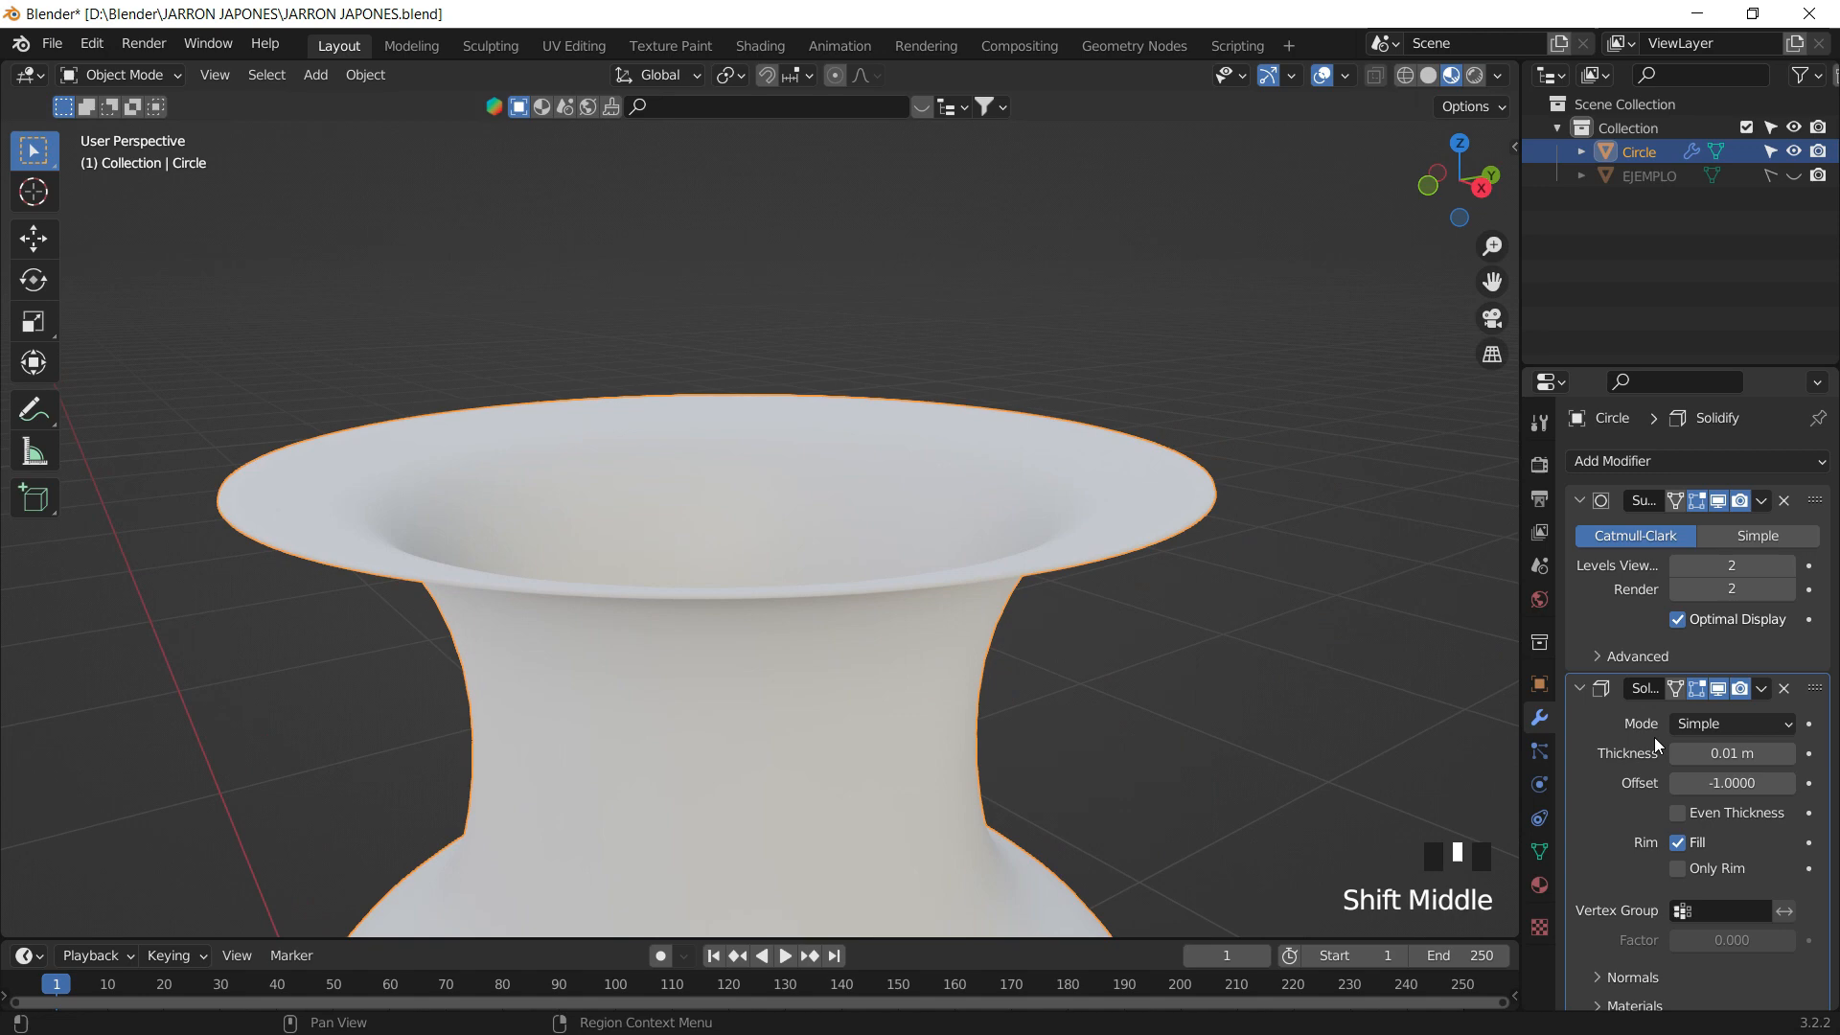
mouse_move(1733, 753)
mouse_down()
mouse_move(1785, 753)
mouse_move(1732, 754)
mouse_up()
double_click(1732, 753)
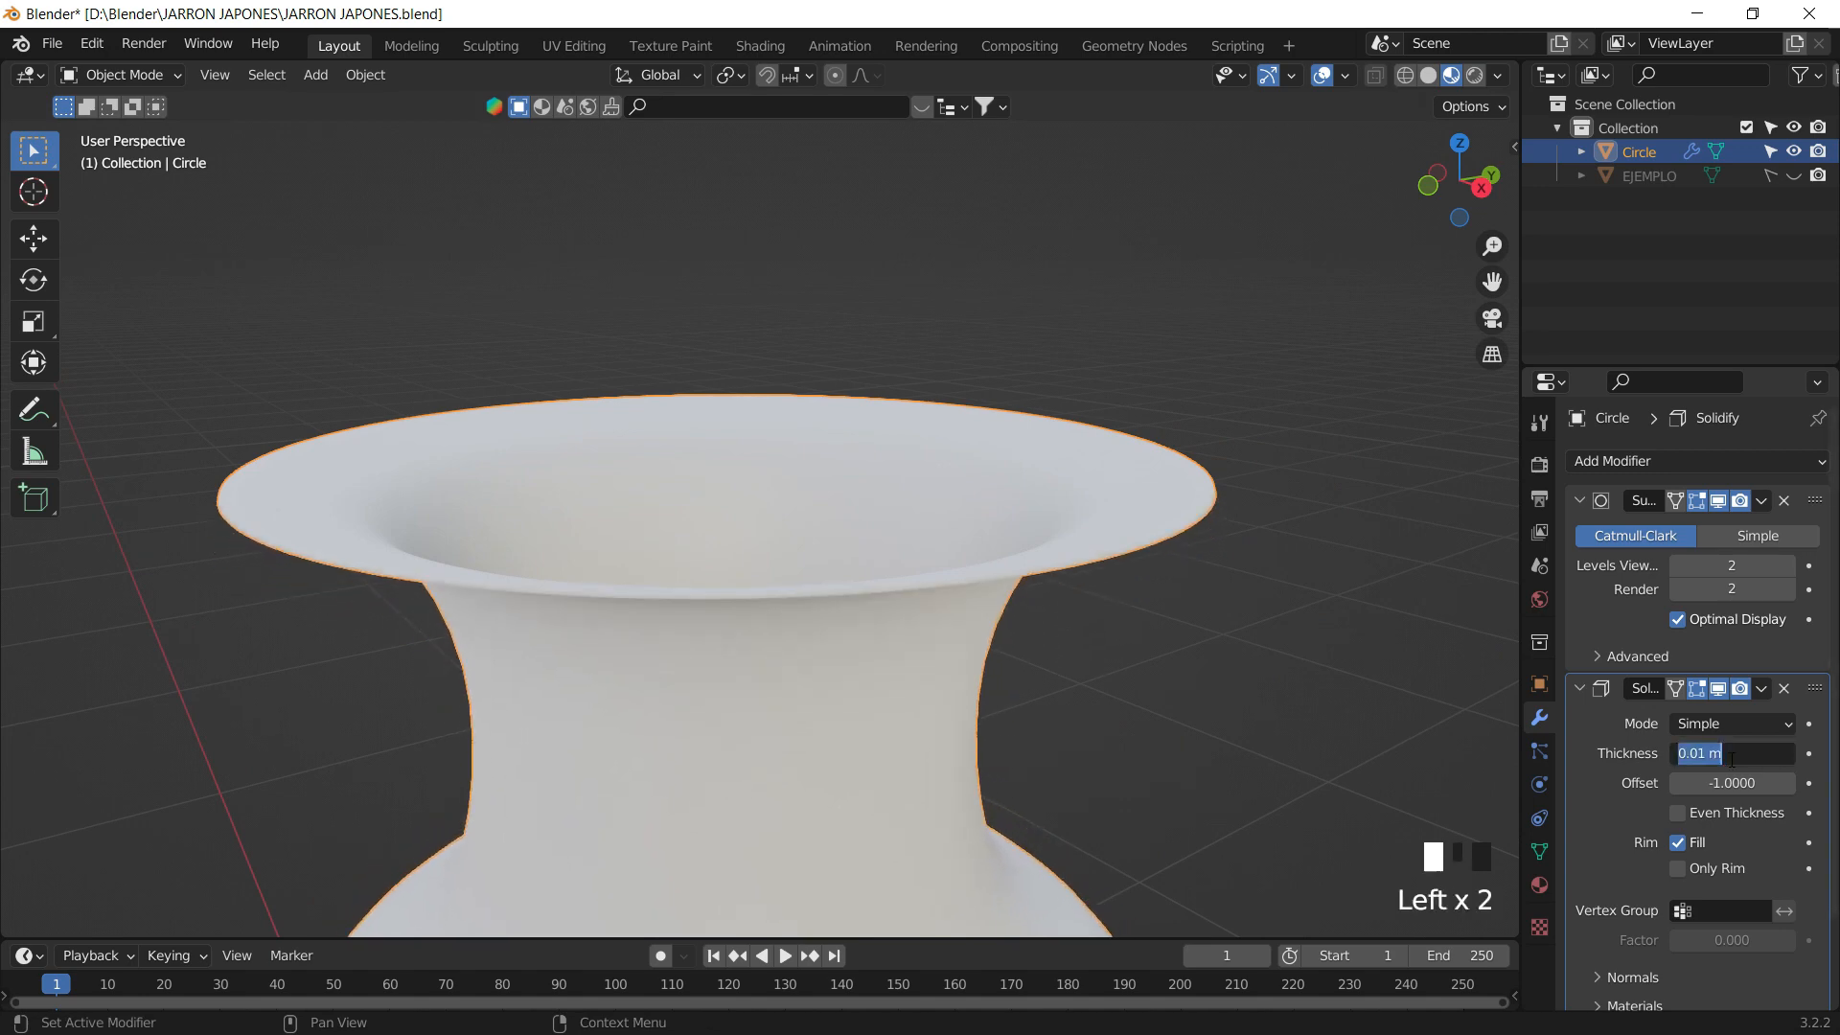
text(0.005)
key(Return)
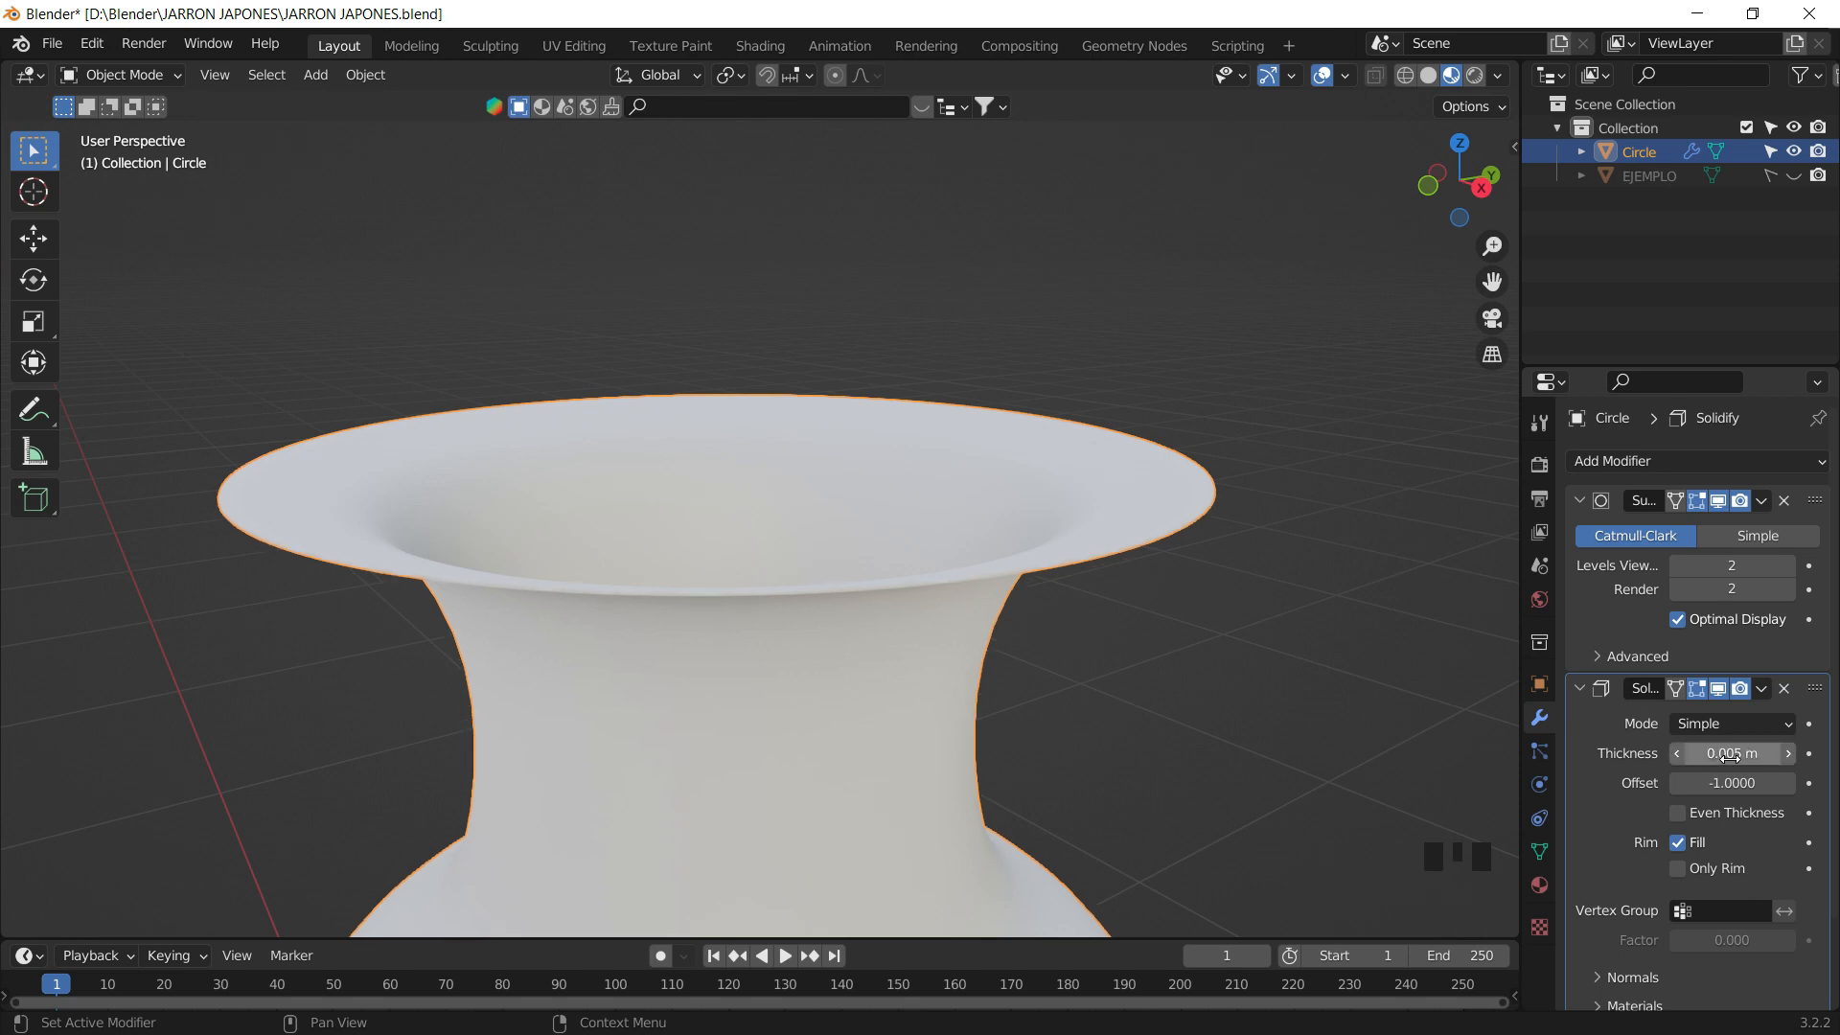
click(1742, 754)
drag(1743, 753, 1774, 753)
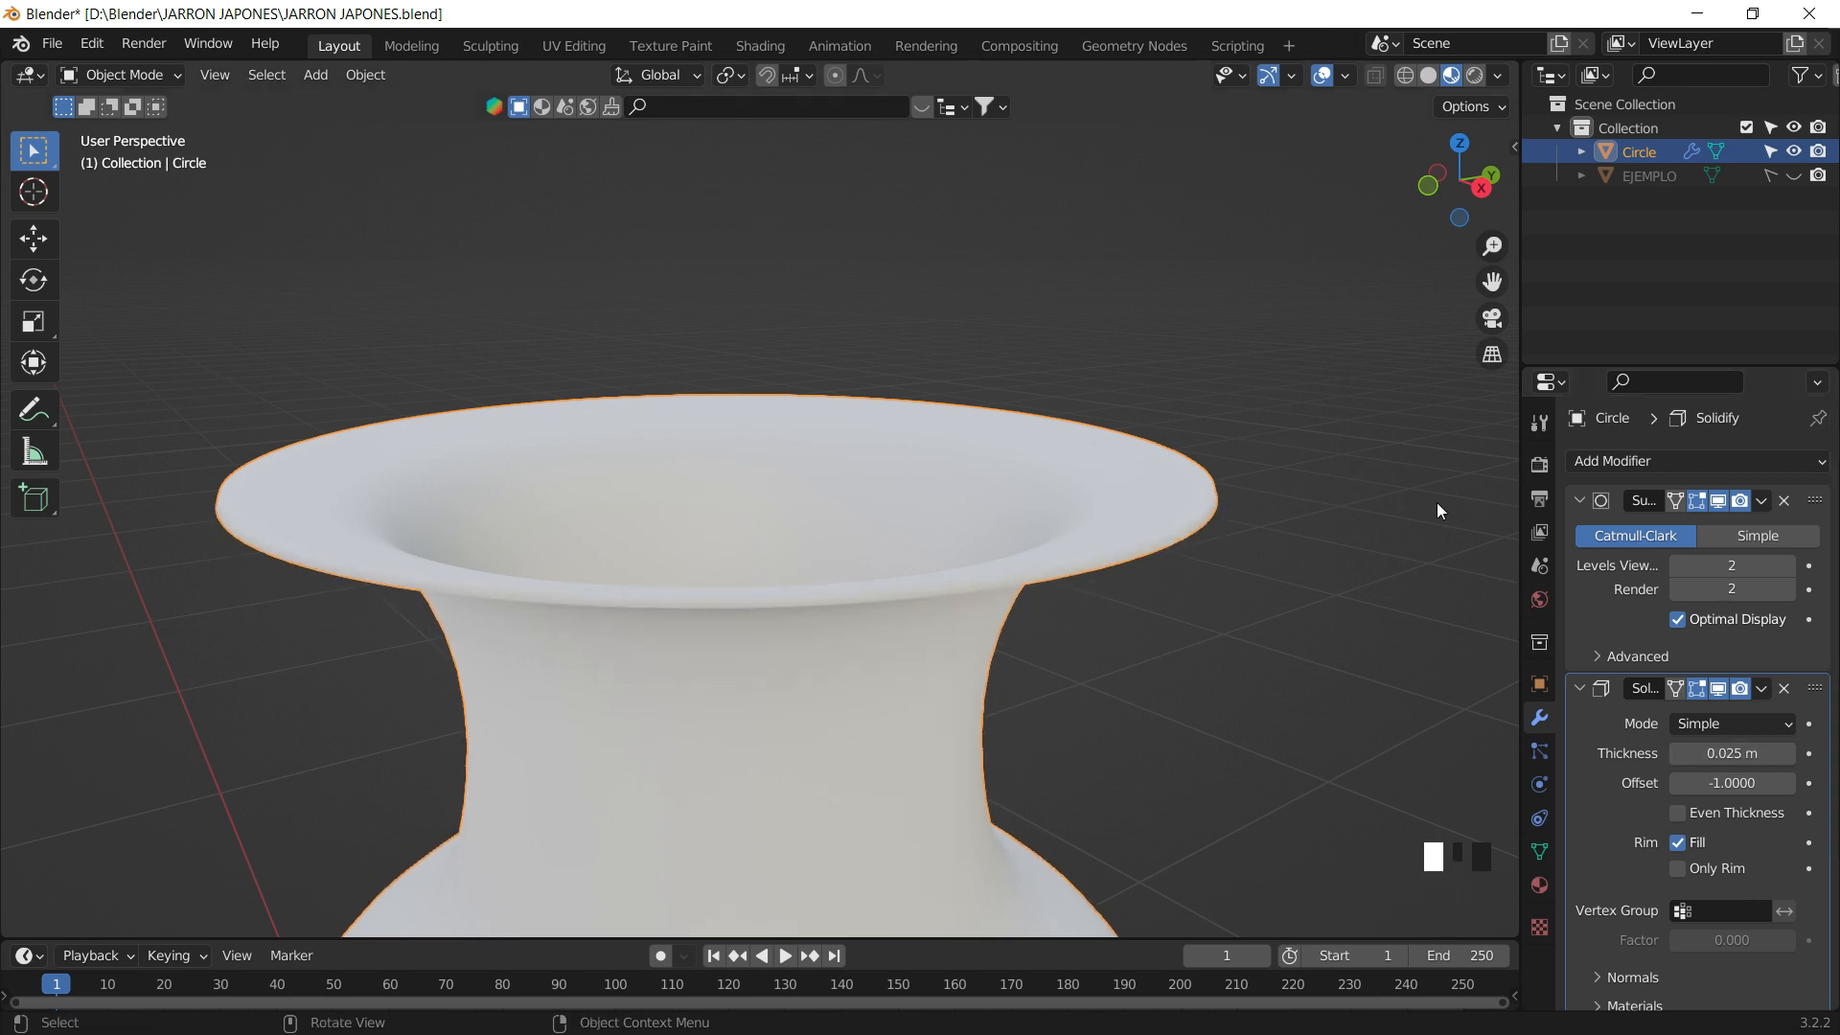
- Show the vase in wireframe from the right orthographic view and set the Solidify thickness to -0.015 m at the rim
middle_drag(1269, 625, 1107, 532)
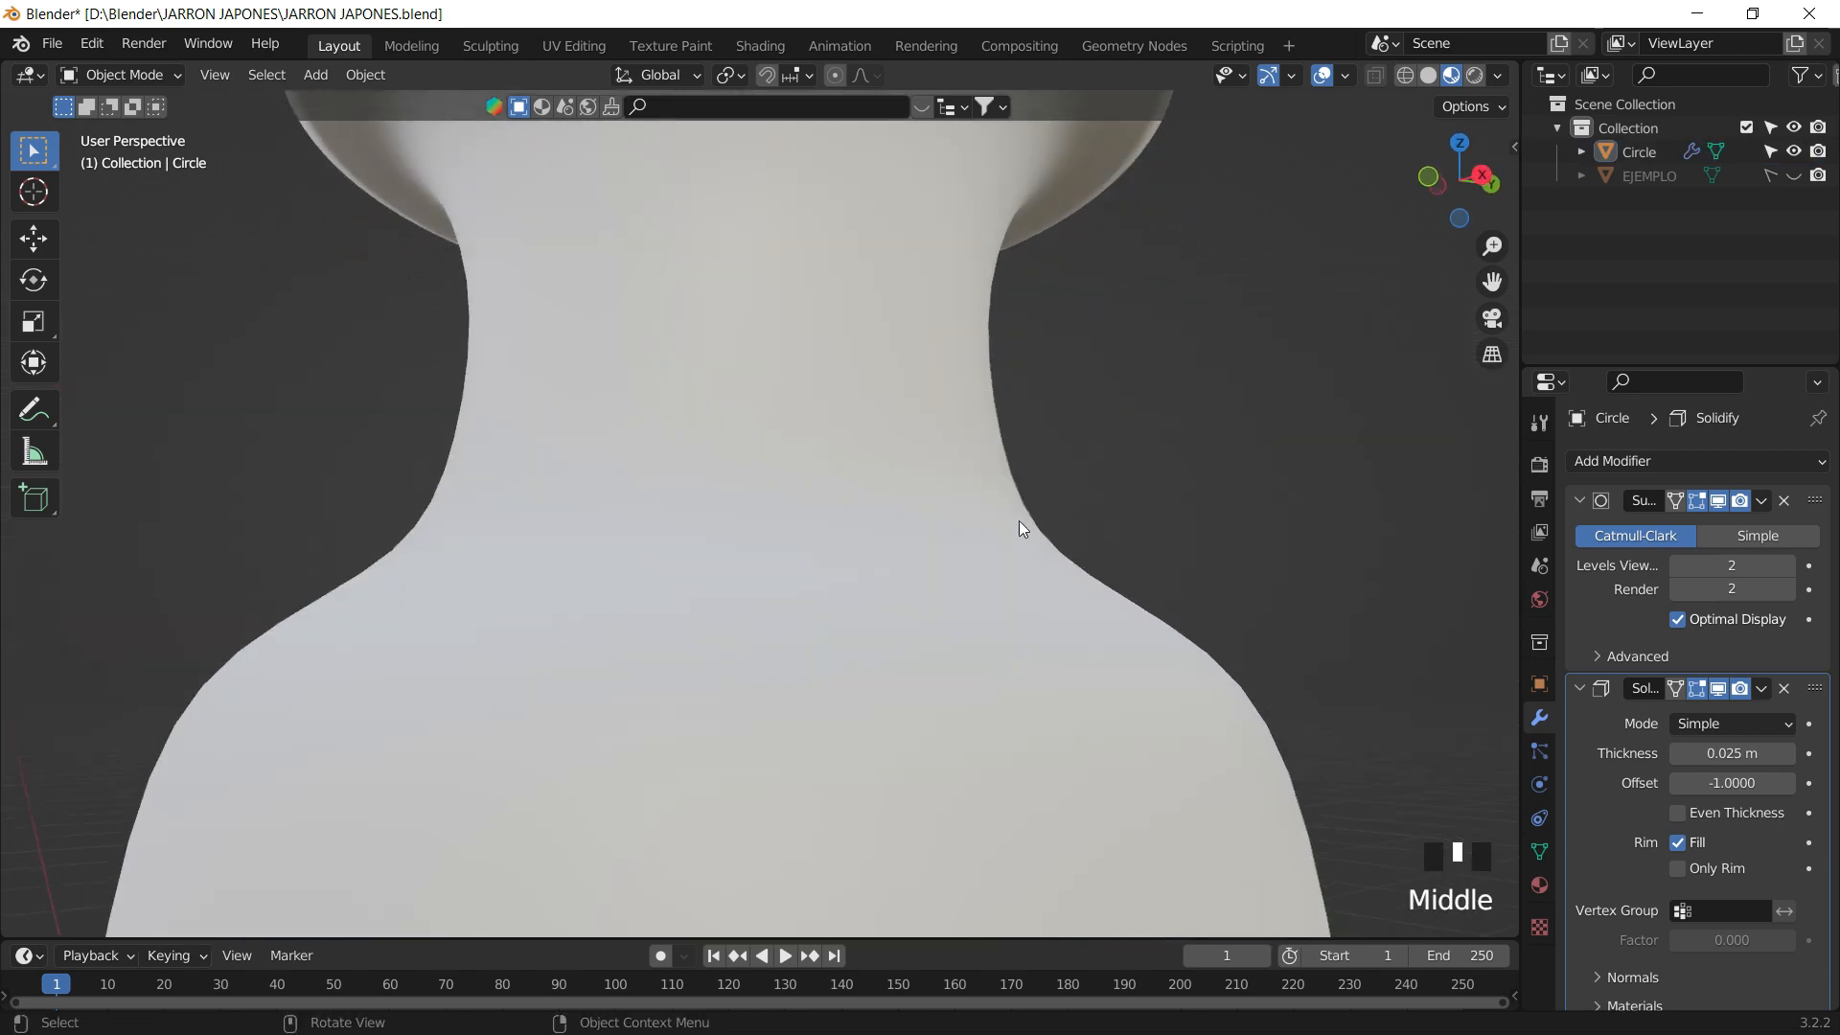
key(z)
click(1485, 178)
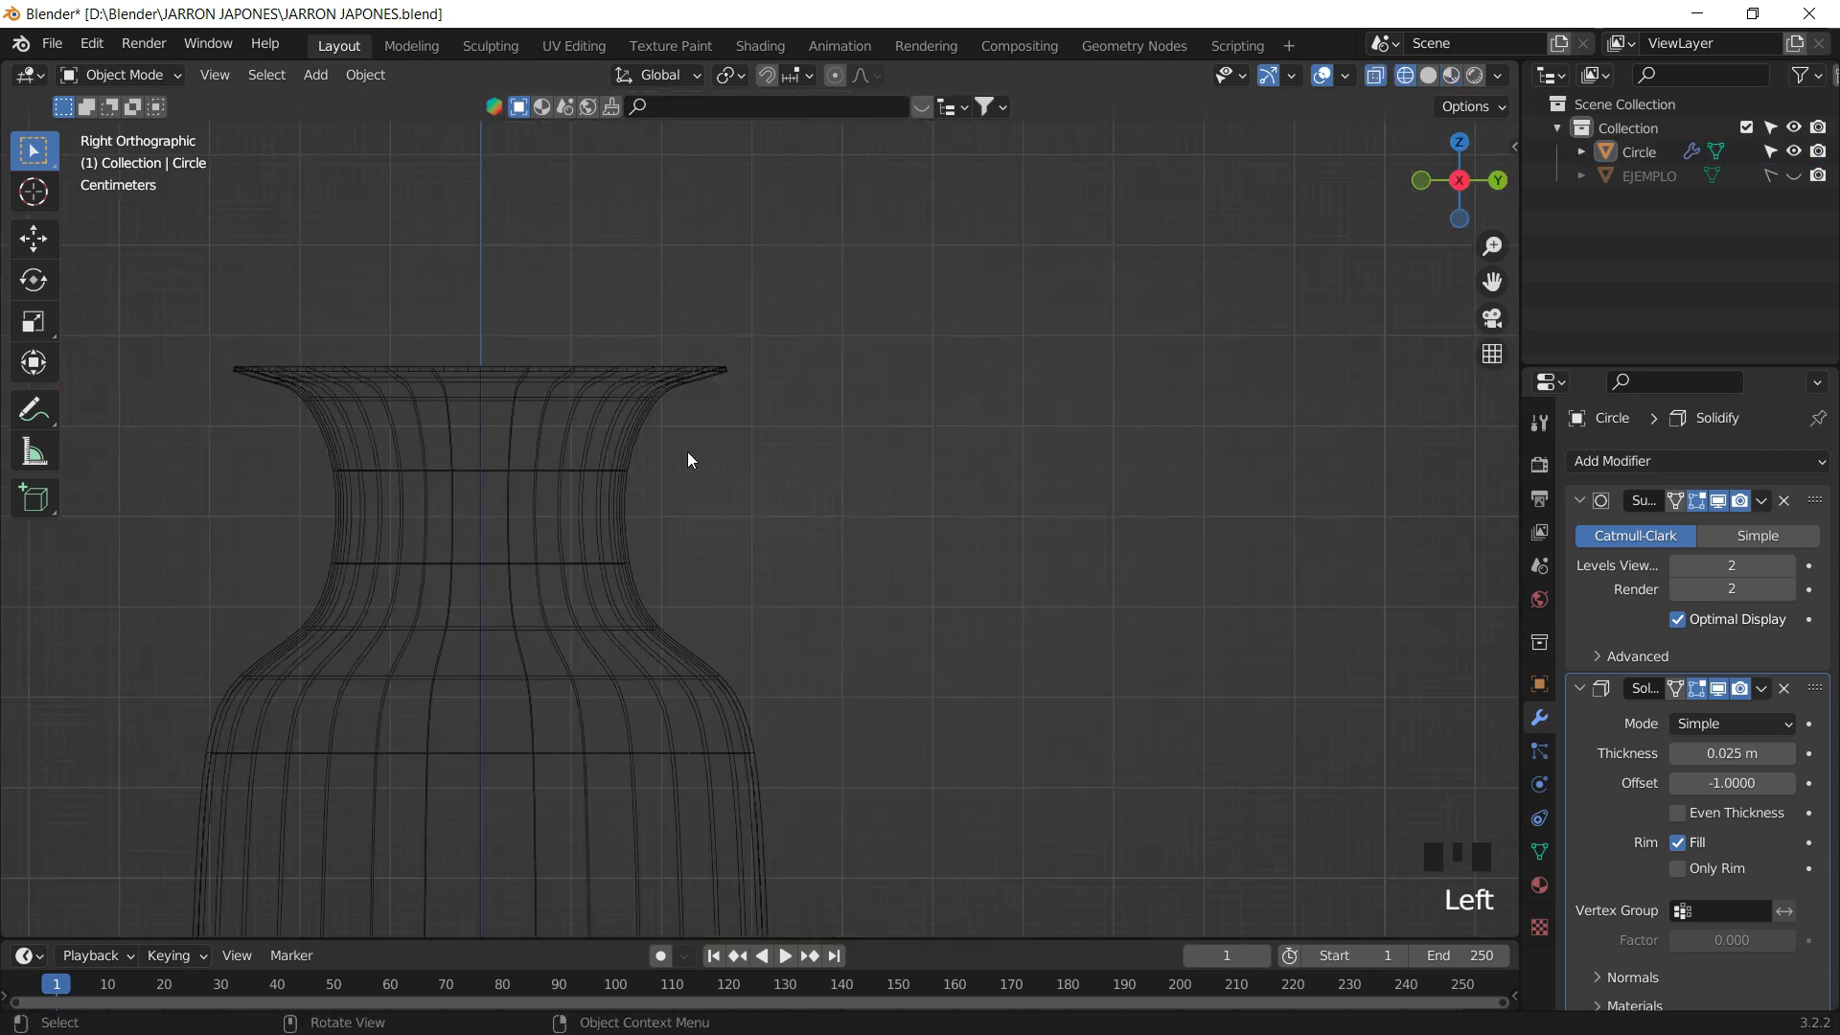
shift+middle_drag(688, 452, 893, 487)
scroll(502, 376, up, 5)
shift+middle_drag(502, 377, 800, 621)
scroll(365, 477, up, 4)
scroll(479, 419, up, 3)
shift+middle_drag(479, 419, 615, 504)
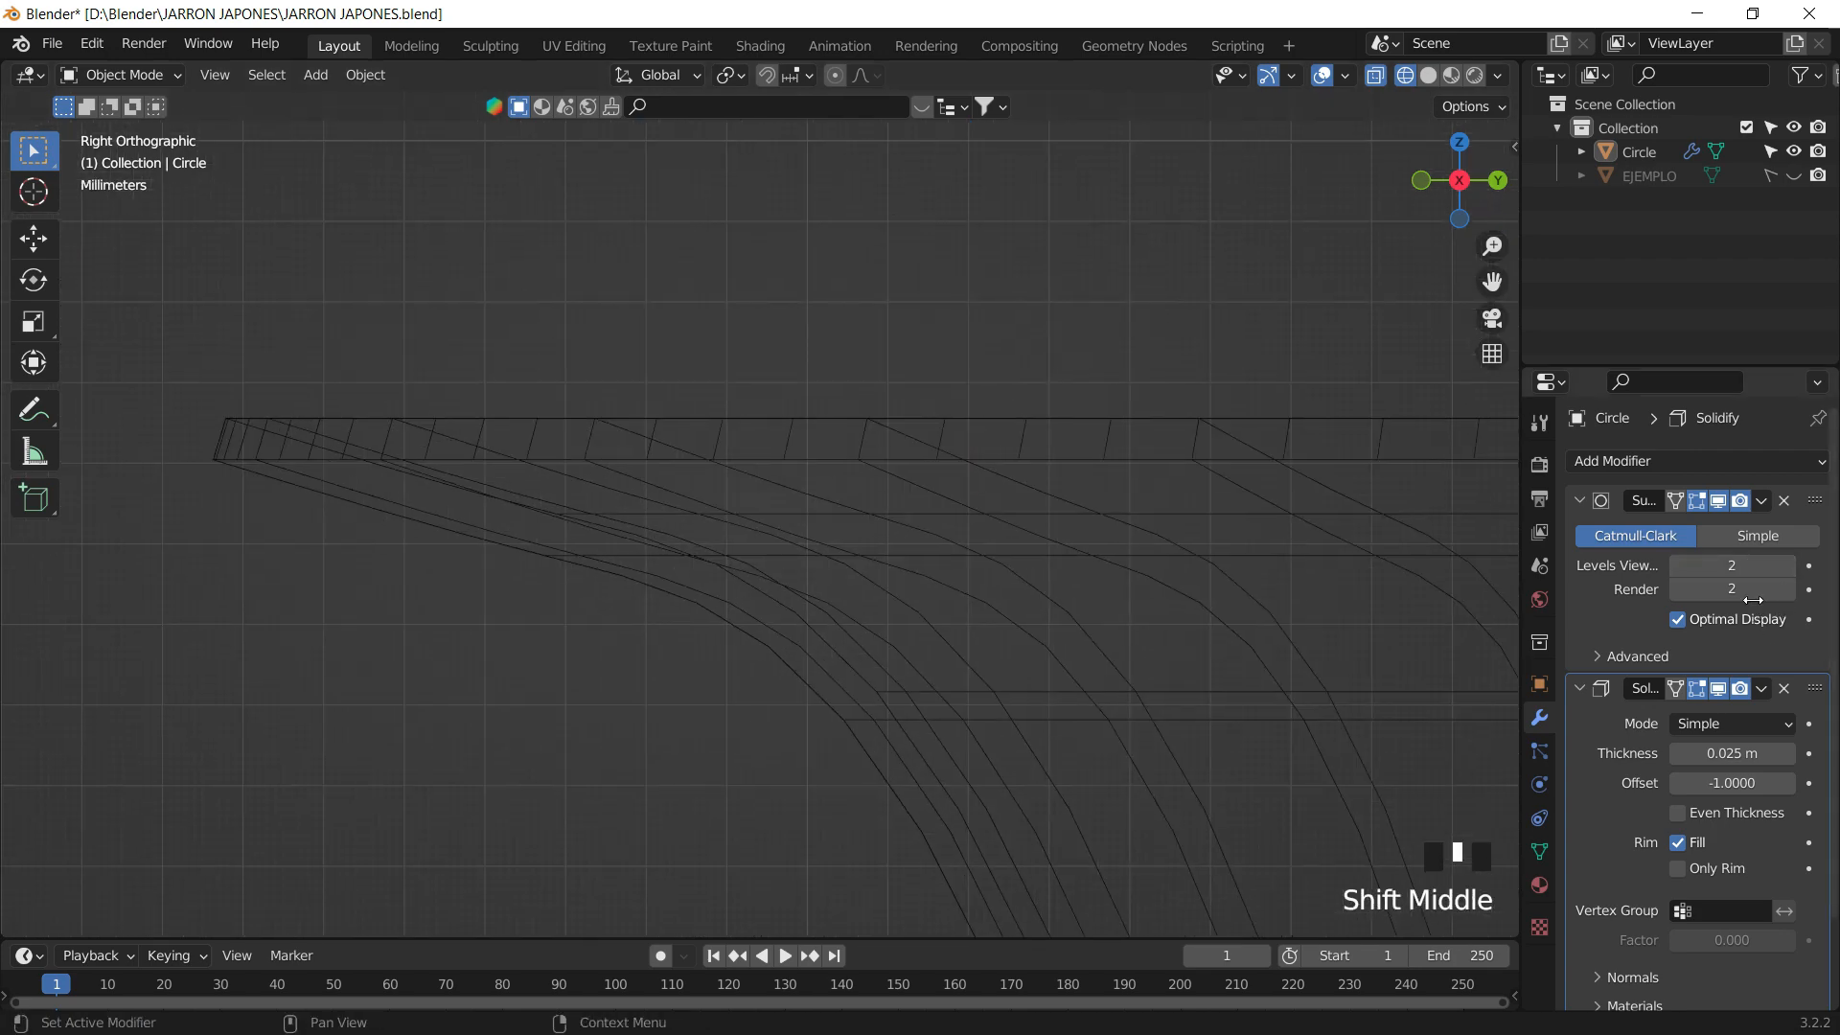
drag(1737, 757, 1620, 758)
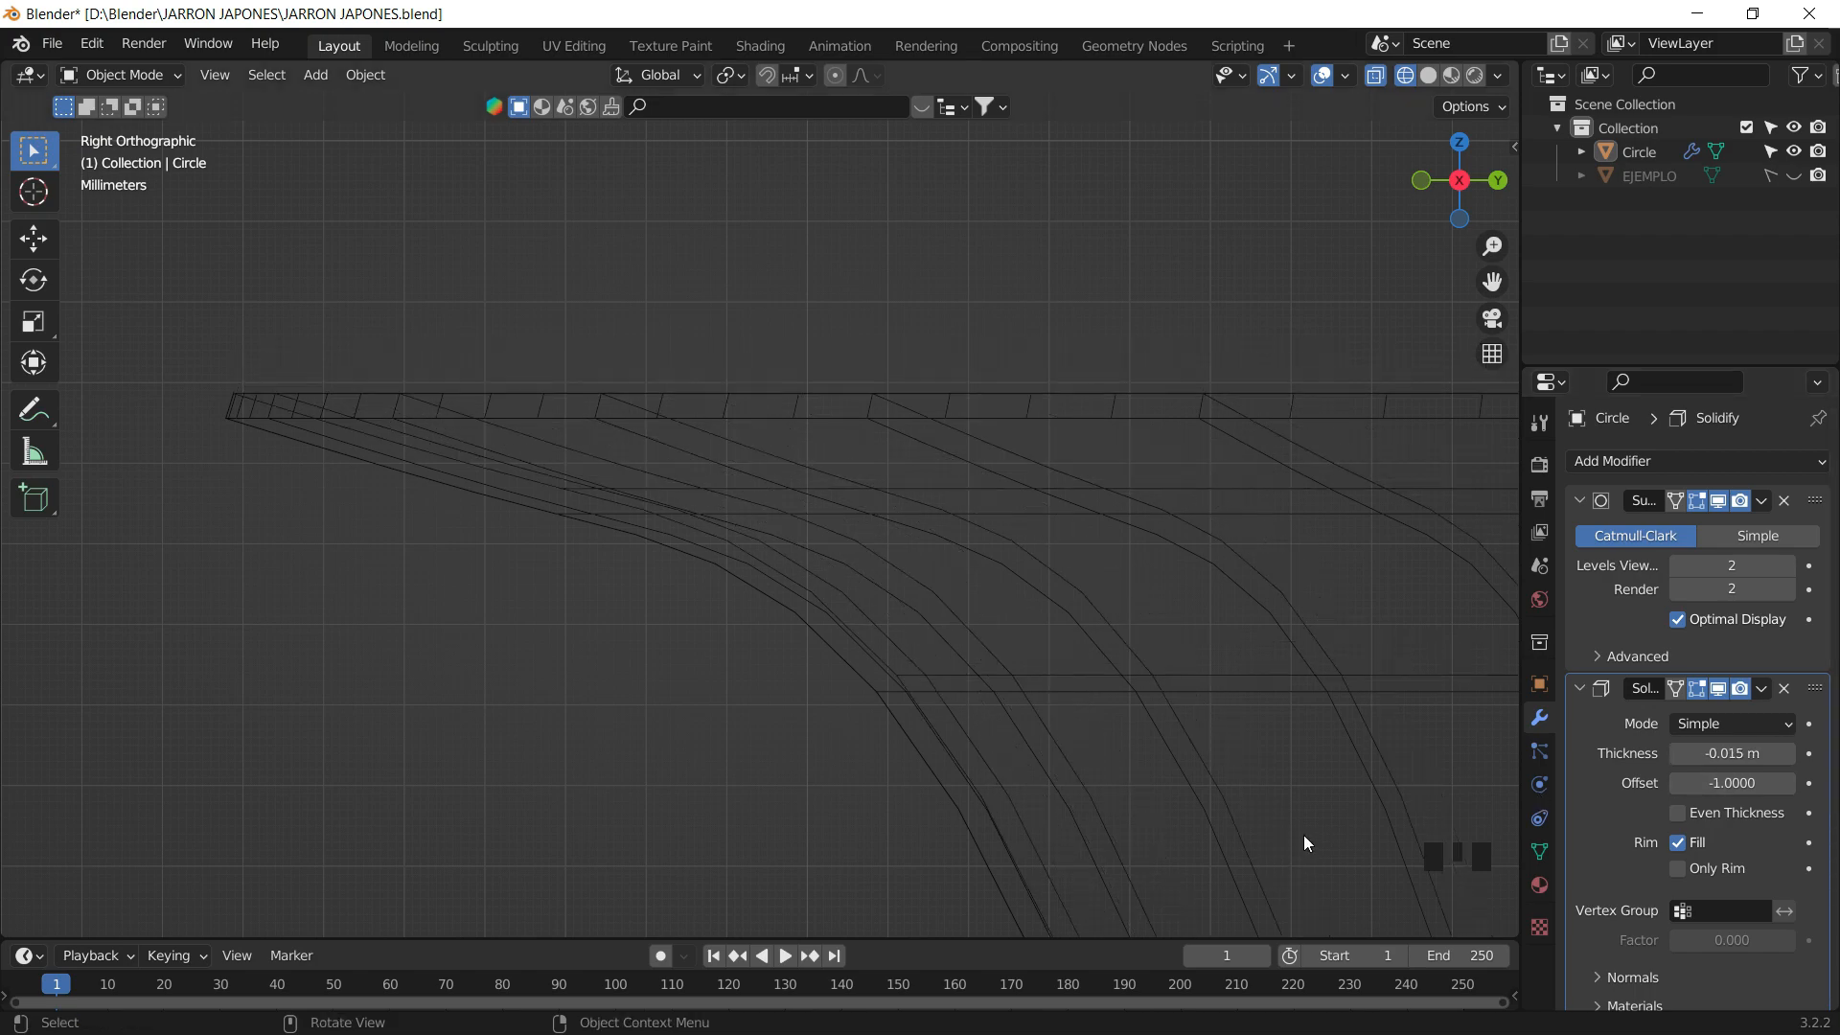
- Check the wall at the vase's foot in wireframe and try a Solidify thickness of 0.045 m
scroll(1093, 703, down, 7)
shift+middle_drag(1093, 703, 732, 153)
scroll(822, 485, down, 9)
shift+middle_drag(821, 485, 795, 223)
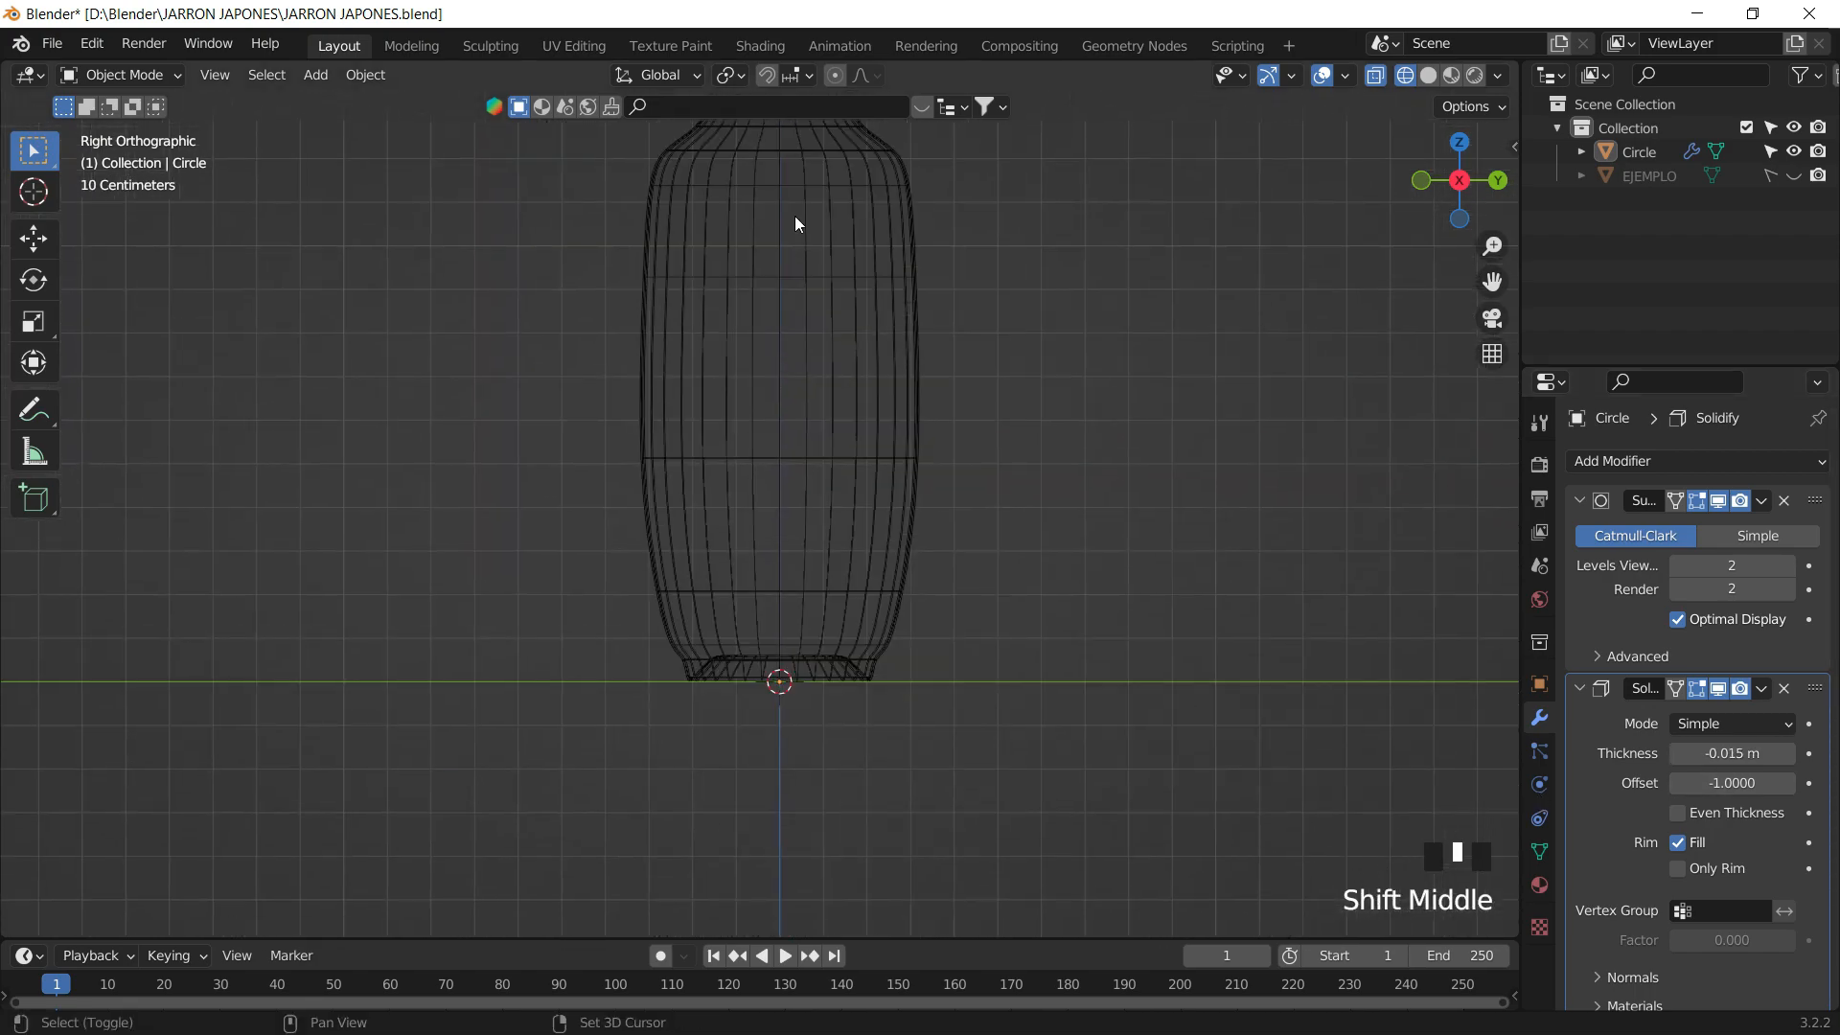
scroll(666, 726, up, 6)
shift+middle_drag(665, 727, 807, 211)
scroll(797, 386, up, 8)
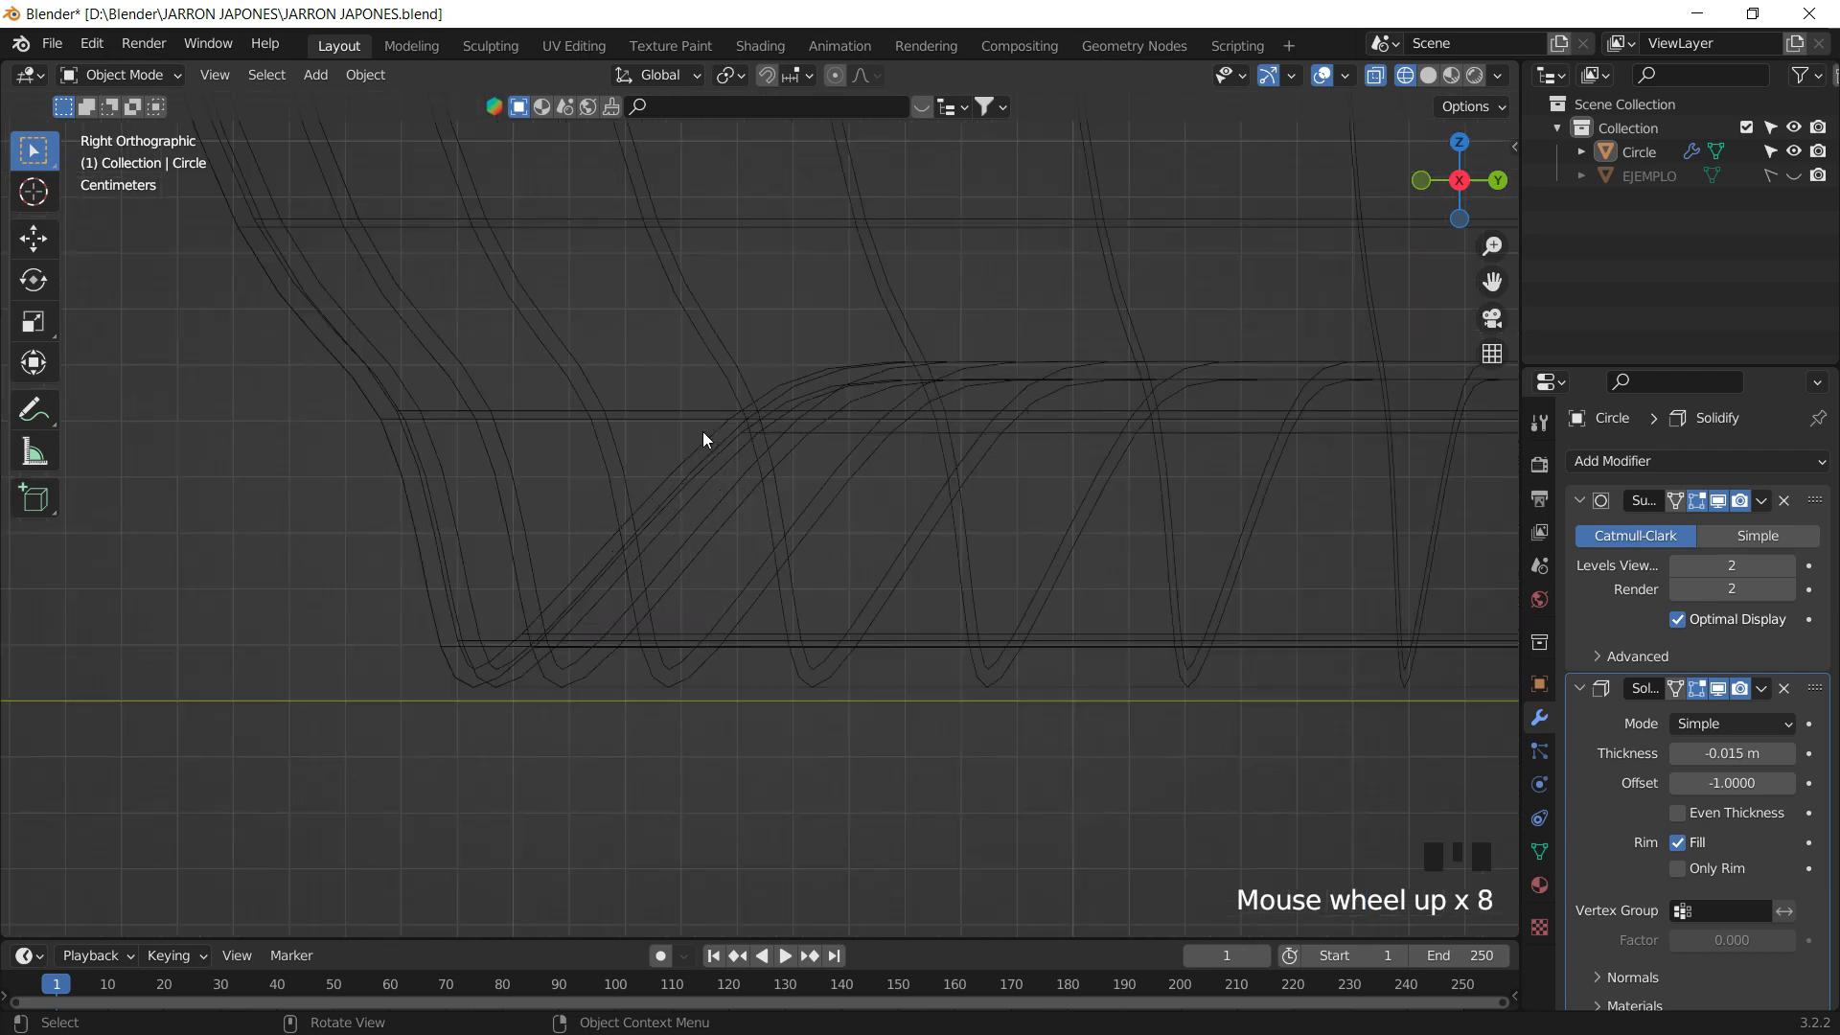
scroll(702, 433, up, 2)
drag(1740, 753, 1784, 754)
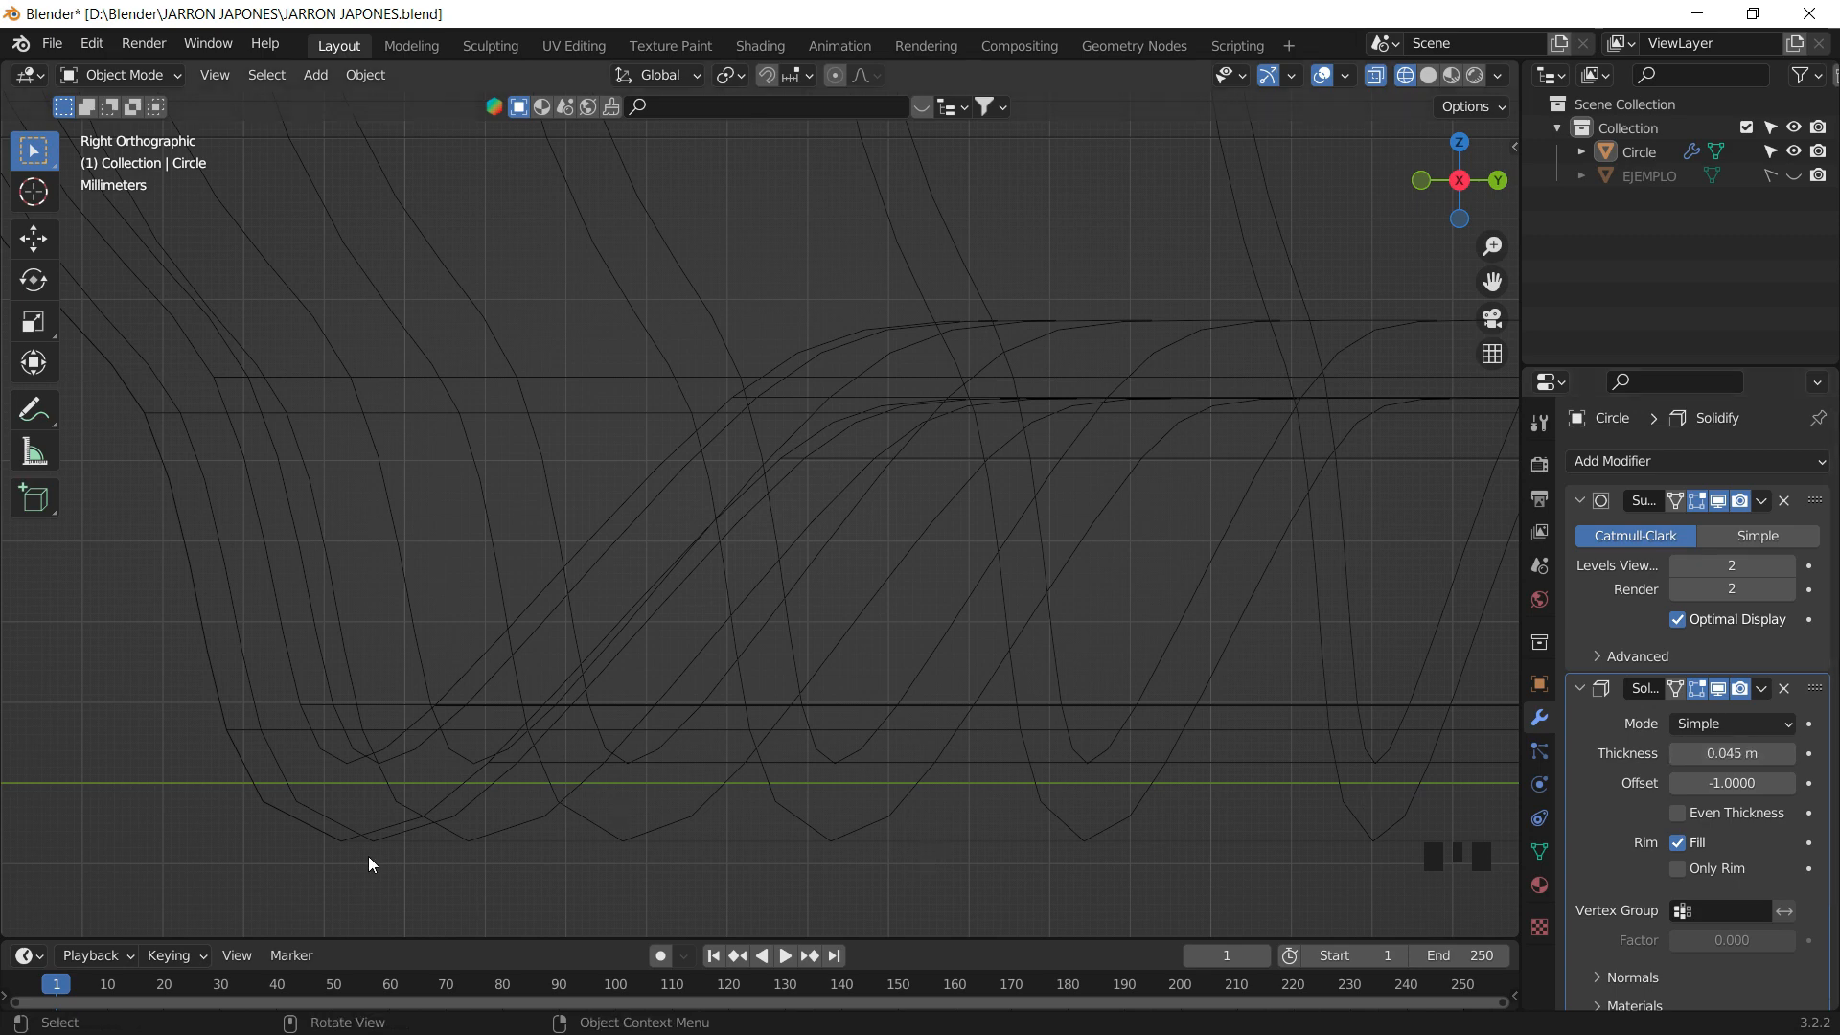
- Set the Solidify thickness to -0.025 m and bring the vase's neck and body back into view
drag(1733, 753, 1657, 753)
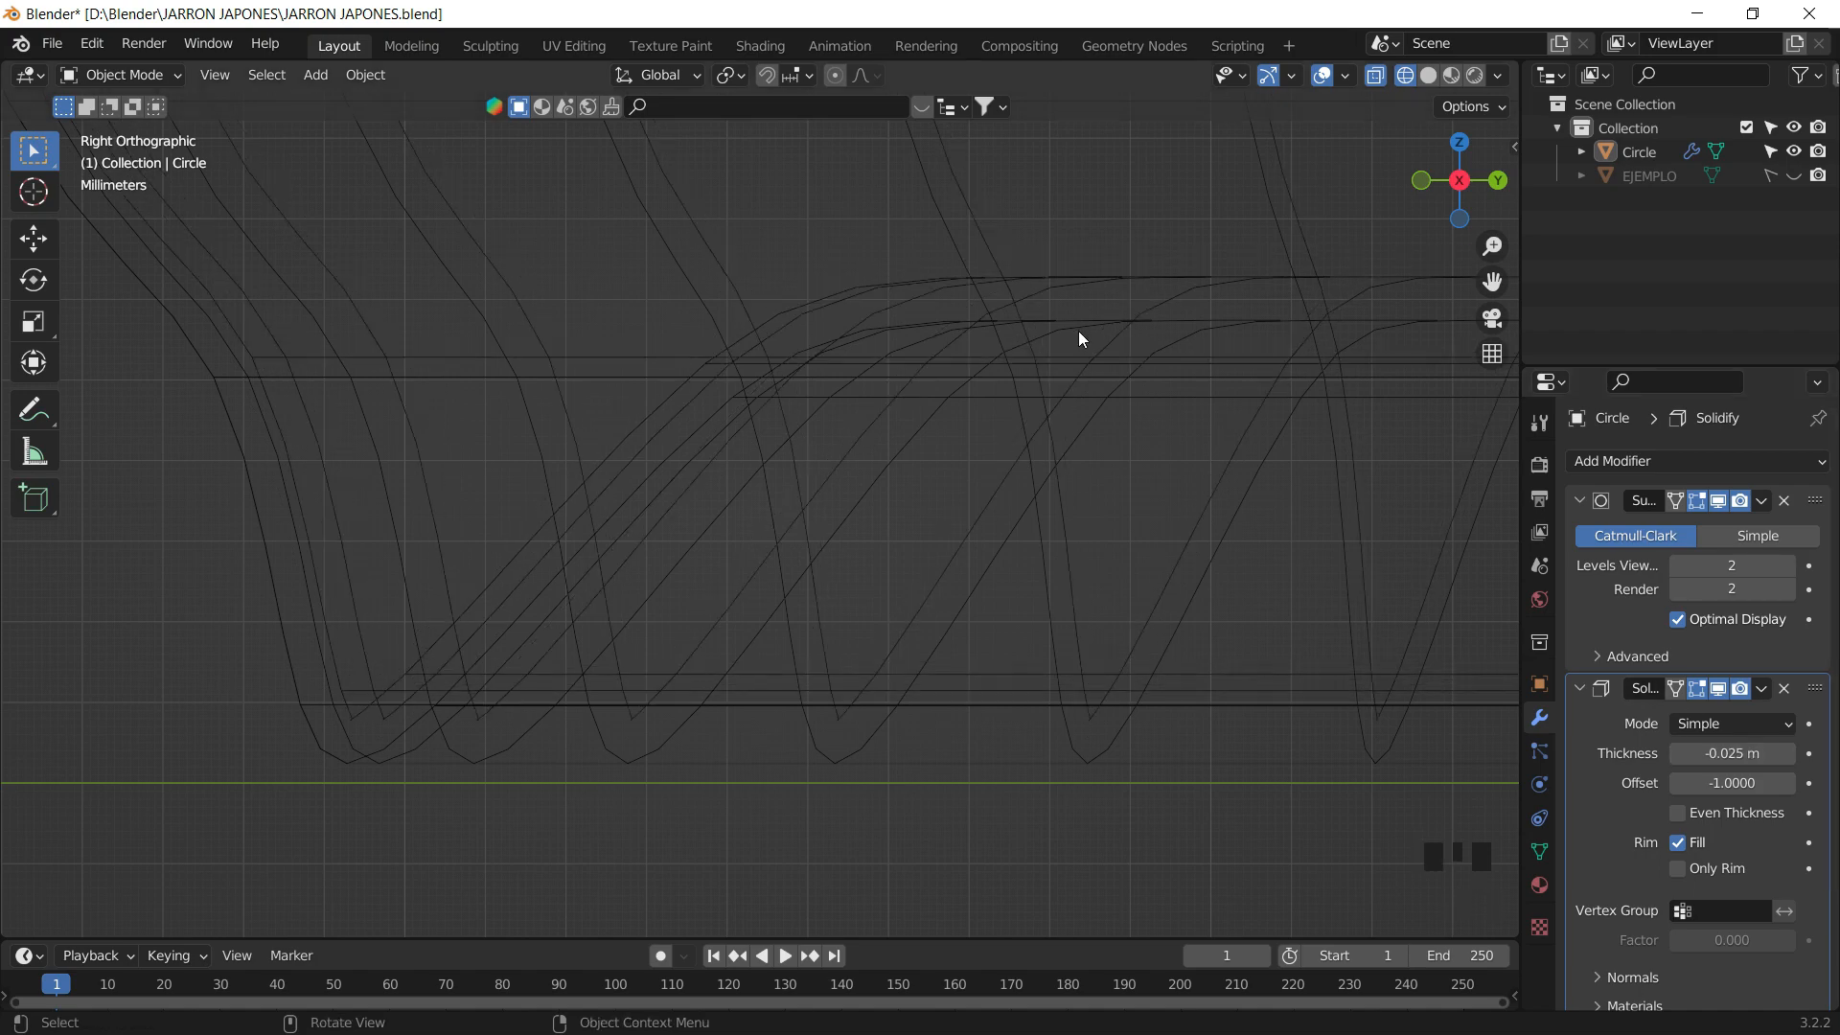
scroll(1080, 337, down, 12)
scroll(1104, 303, down, 3)
shift+middle_drag(1076, 343, 1059, 608)
shift+middle_drag(893, 274, 834, 477)
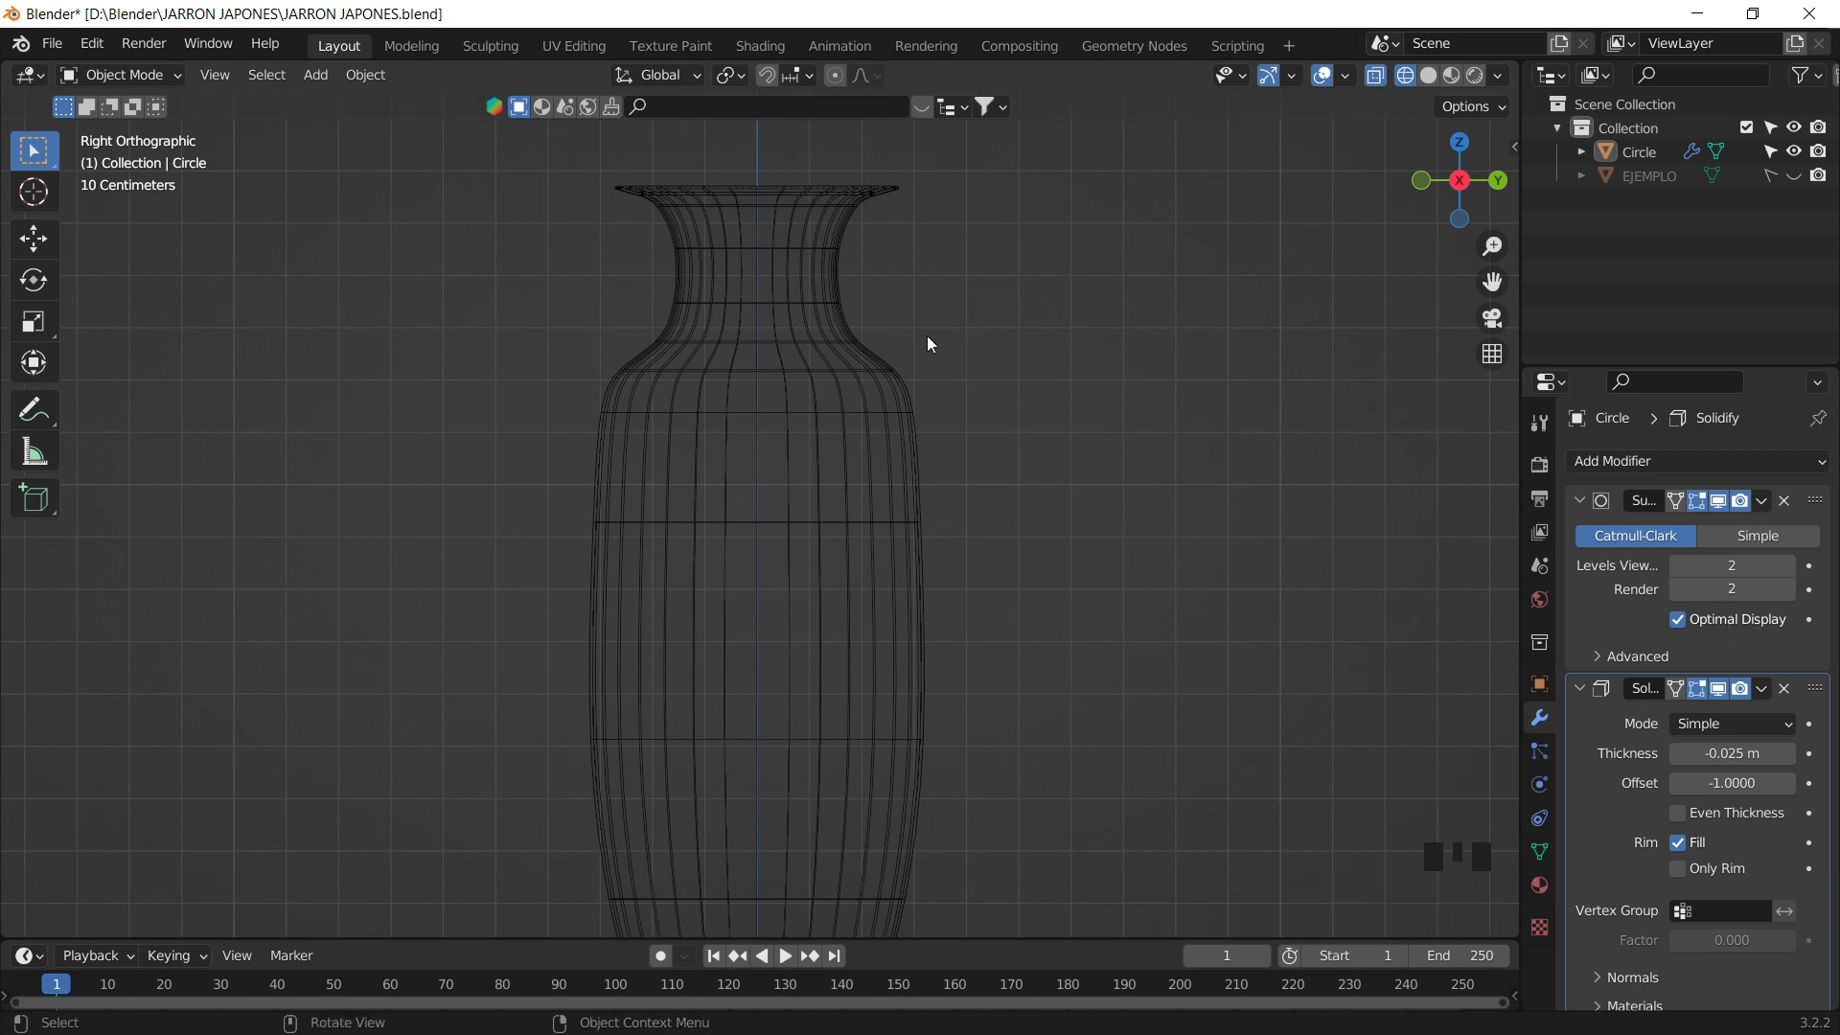
- Show the vase in solid shading and view its rim close up in perspective
key(z)
click(1067, 336)
mouse_move(794, 328)
middle_down()
mouse_move(895, 404)
mouse_move(778, 525)
mouse_move(859, 485)
mouse_move(954, 537)
middle_up()
scroll(836, 428, up, 2)
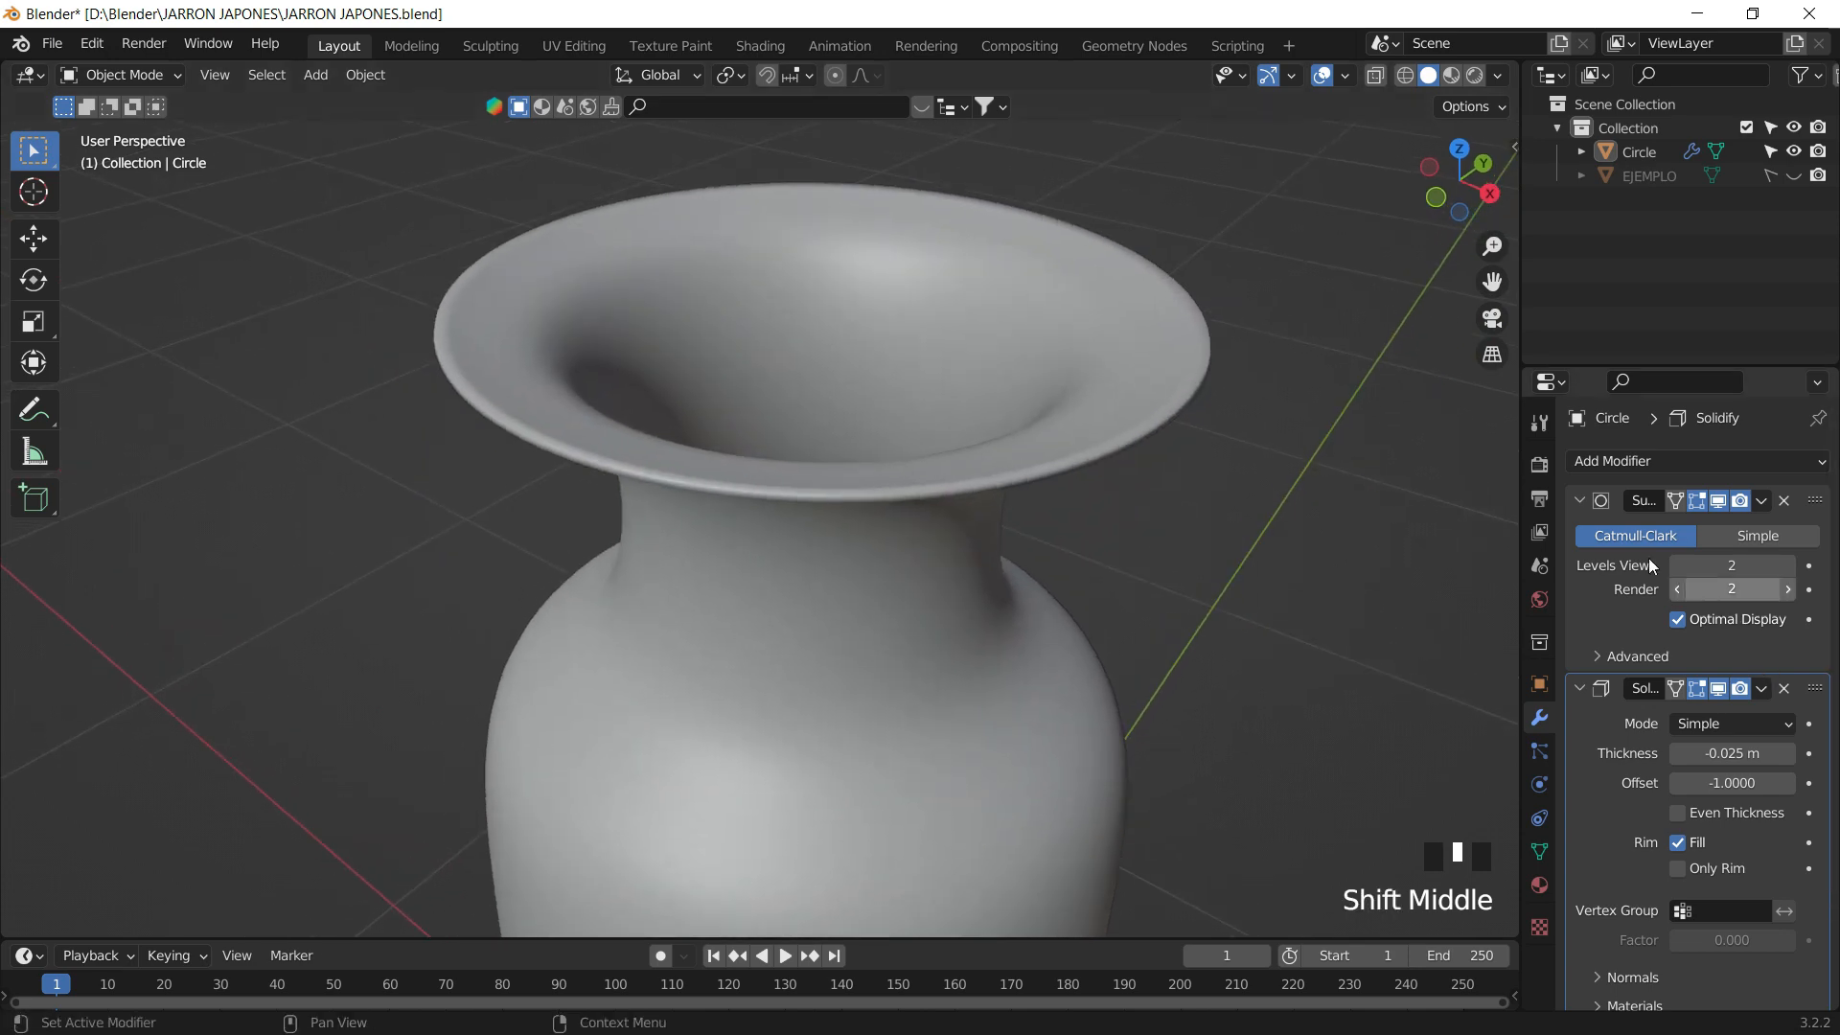
- Collapse the Subdivision and Solidify modifier settings and add a Bevel modifier to the vase
click(1579, 500)
click(1582, 532)
click(1614, 461)
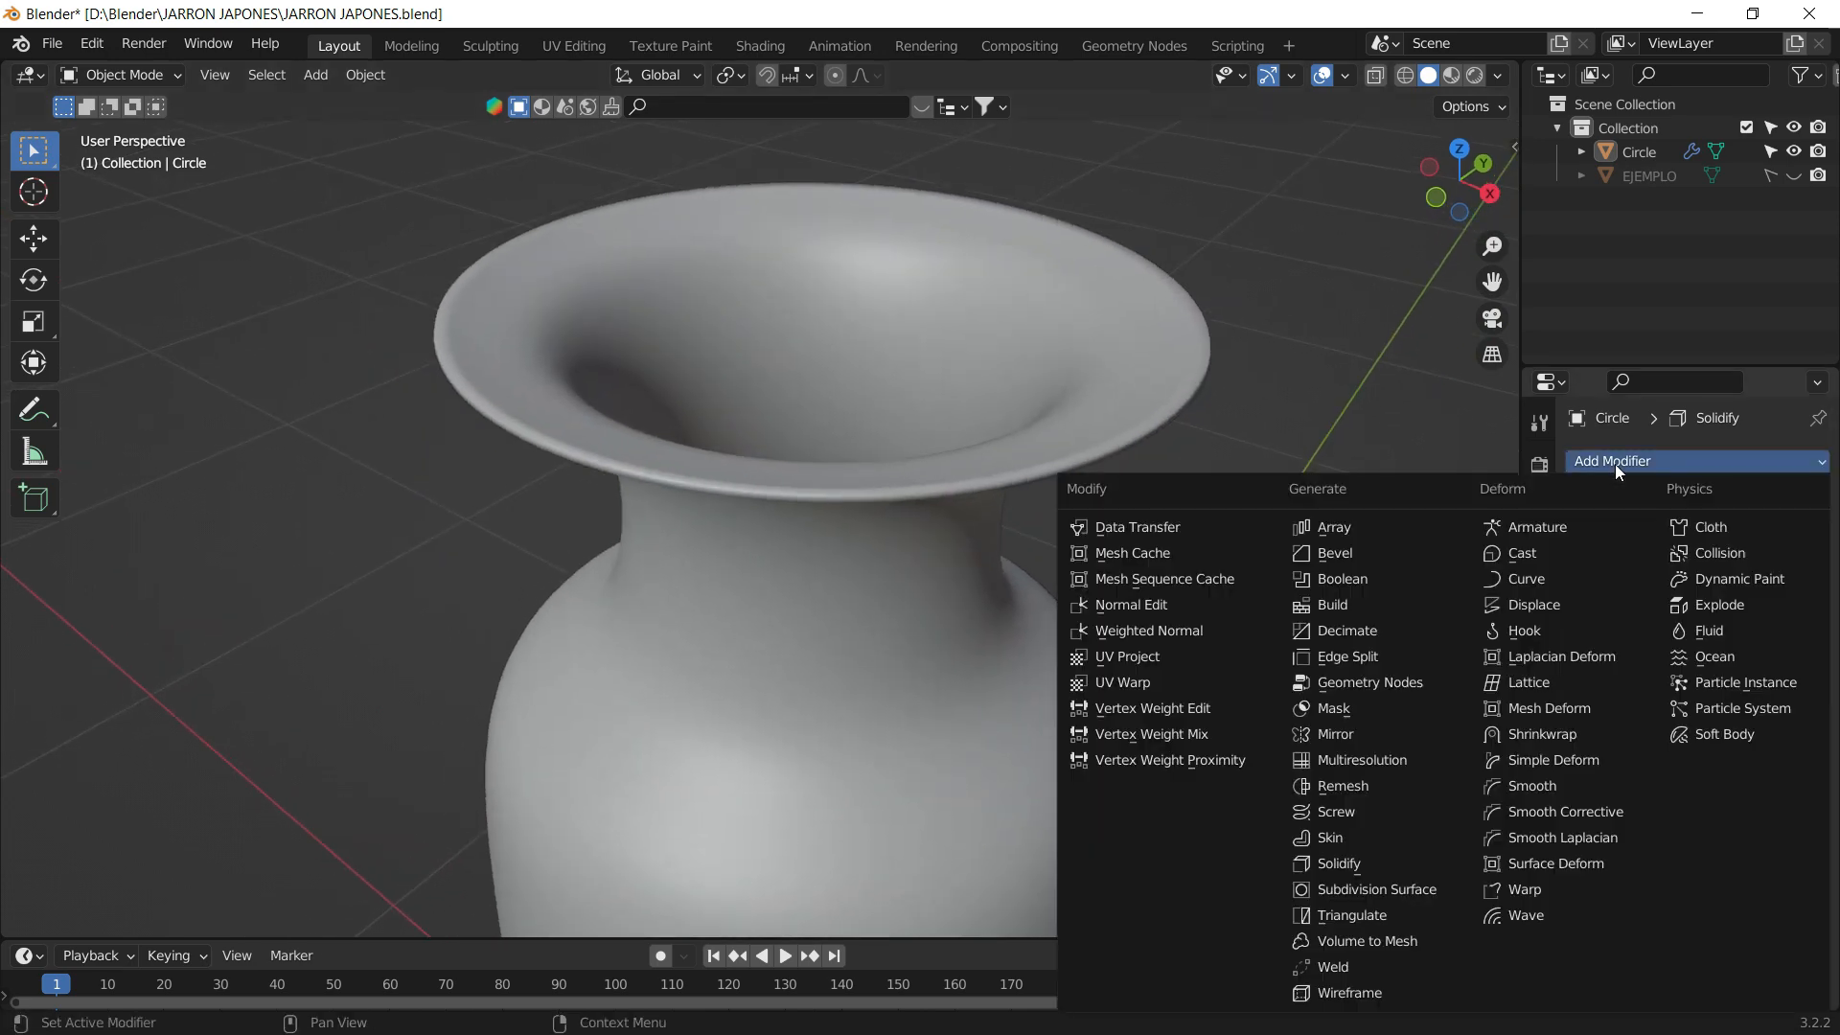
click(963, 394)
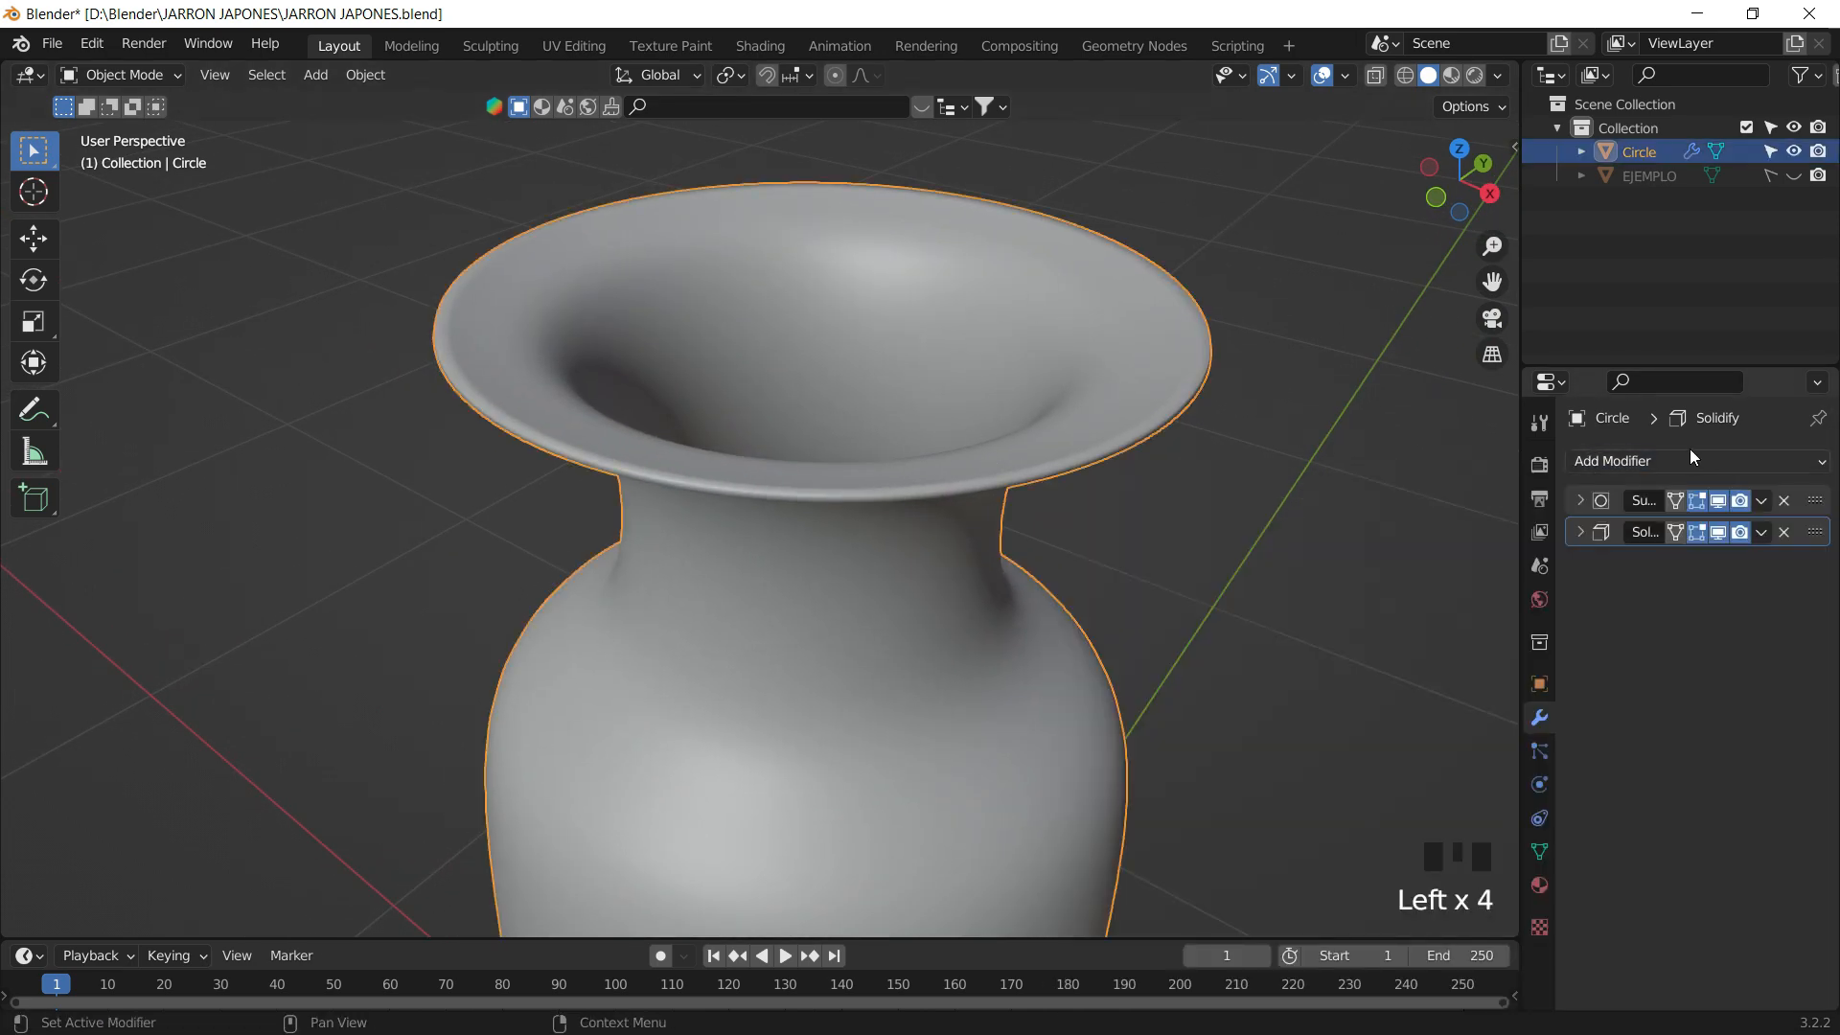
click(1689, 459)
click(1313, 558)
- Try 4 Bevel segments on the vase's rim, then try another Bevel amount and undo that amount change
middle_drag(1243, 397, 1125, 430)
scroll(1159, 460, up, 4)
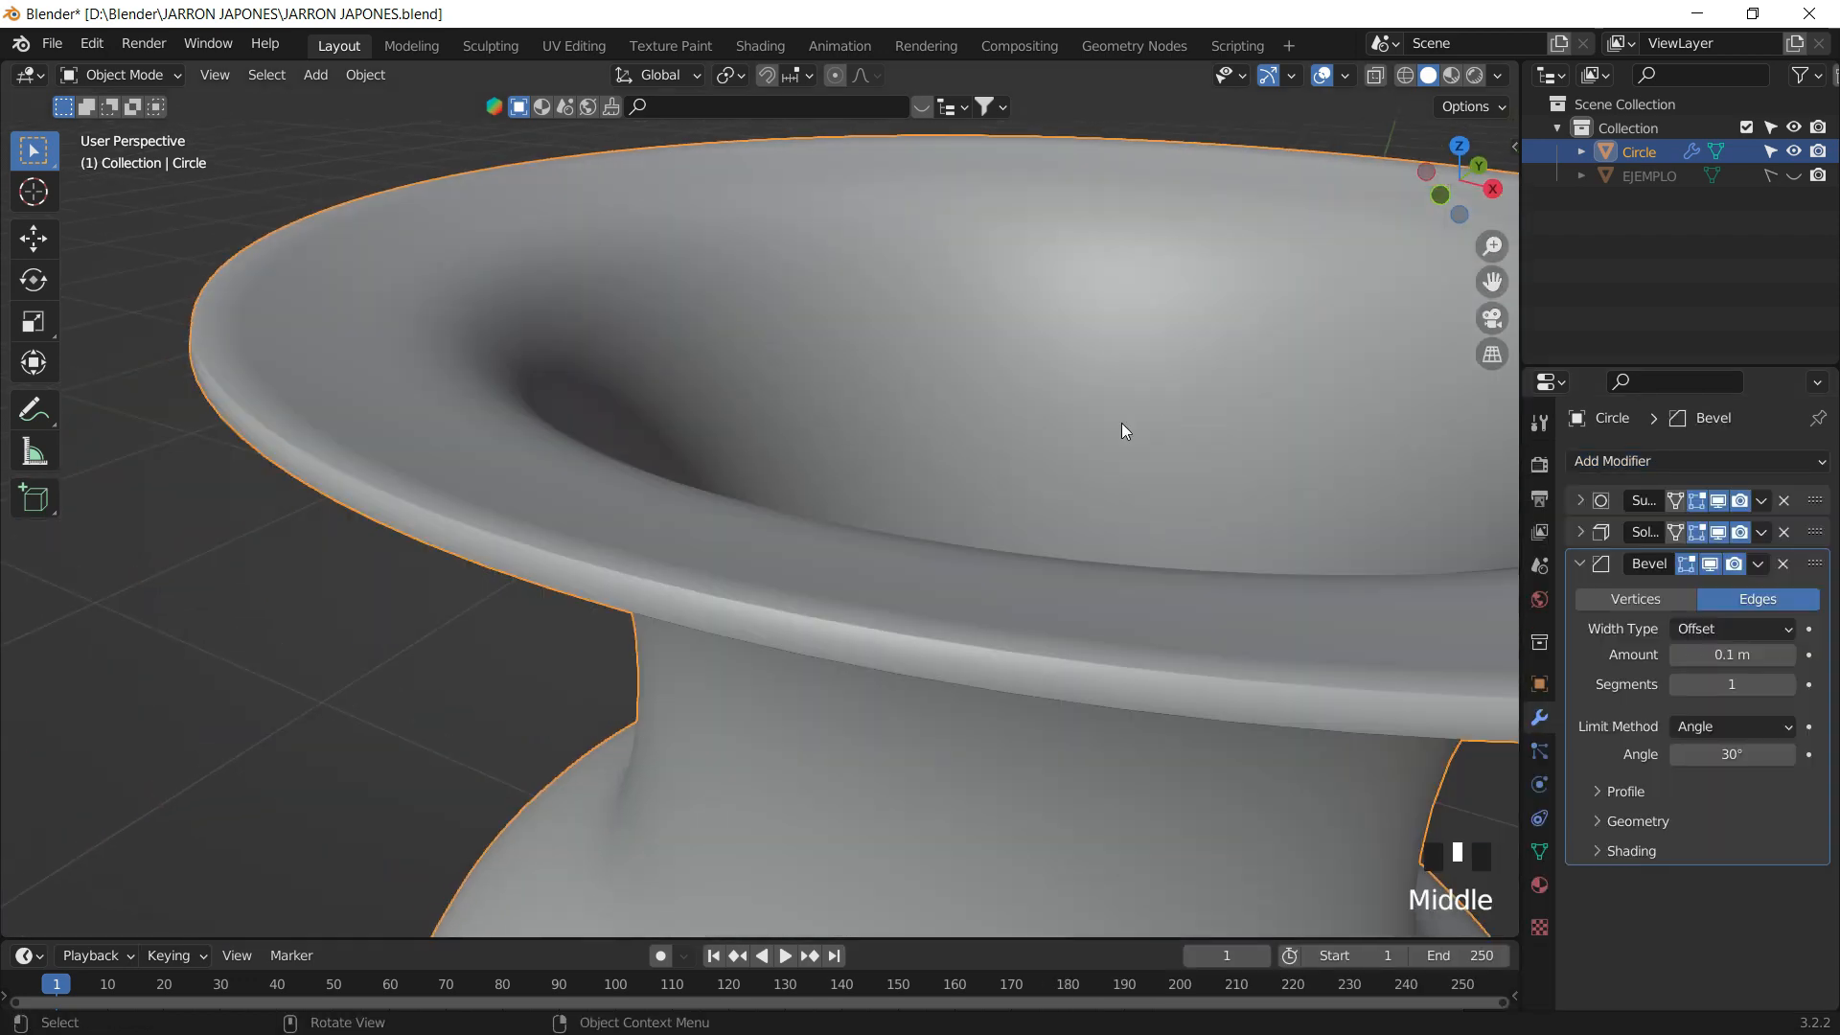
click(1730, 687)
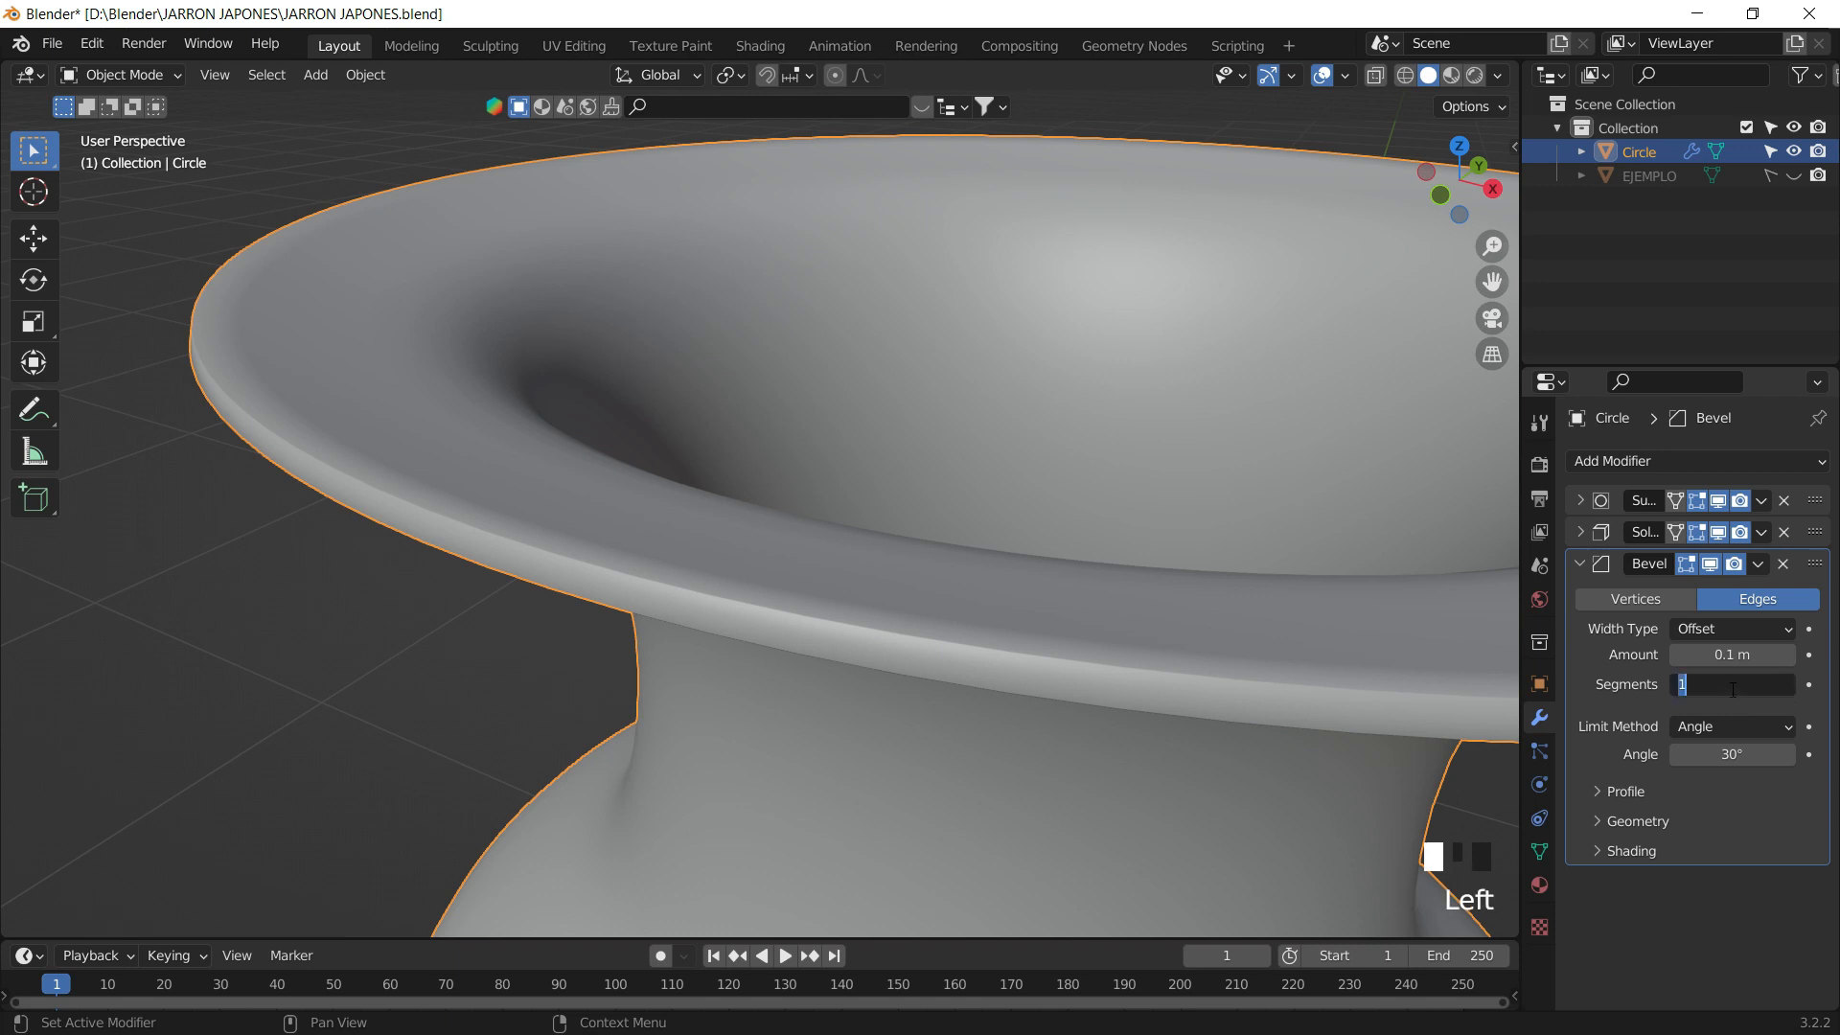
key(Return)
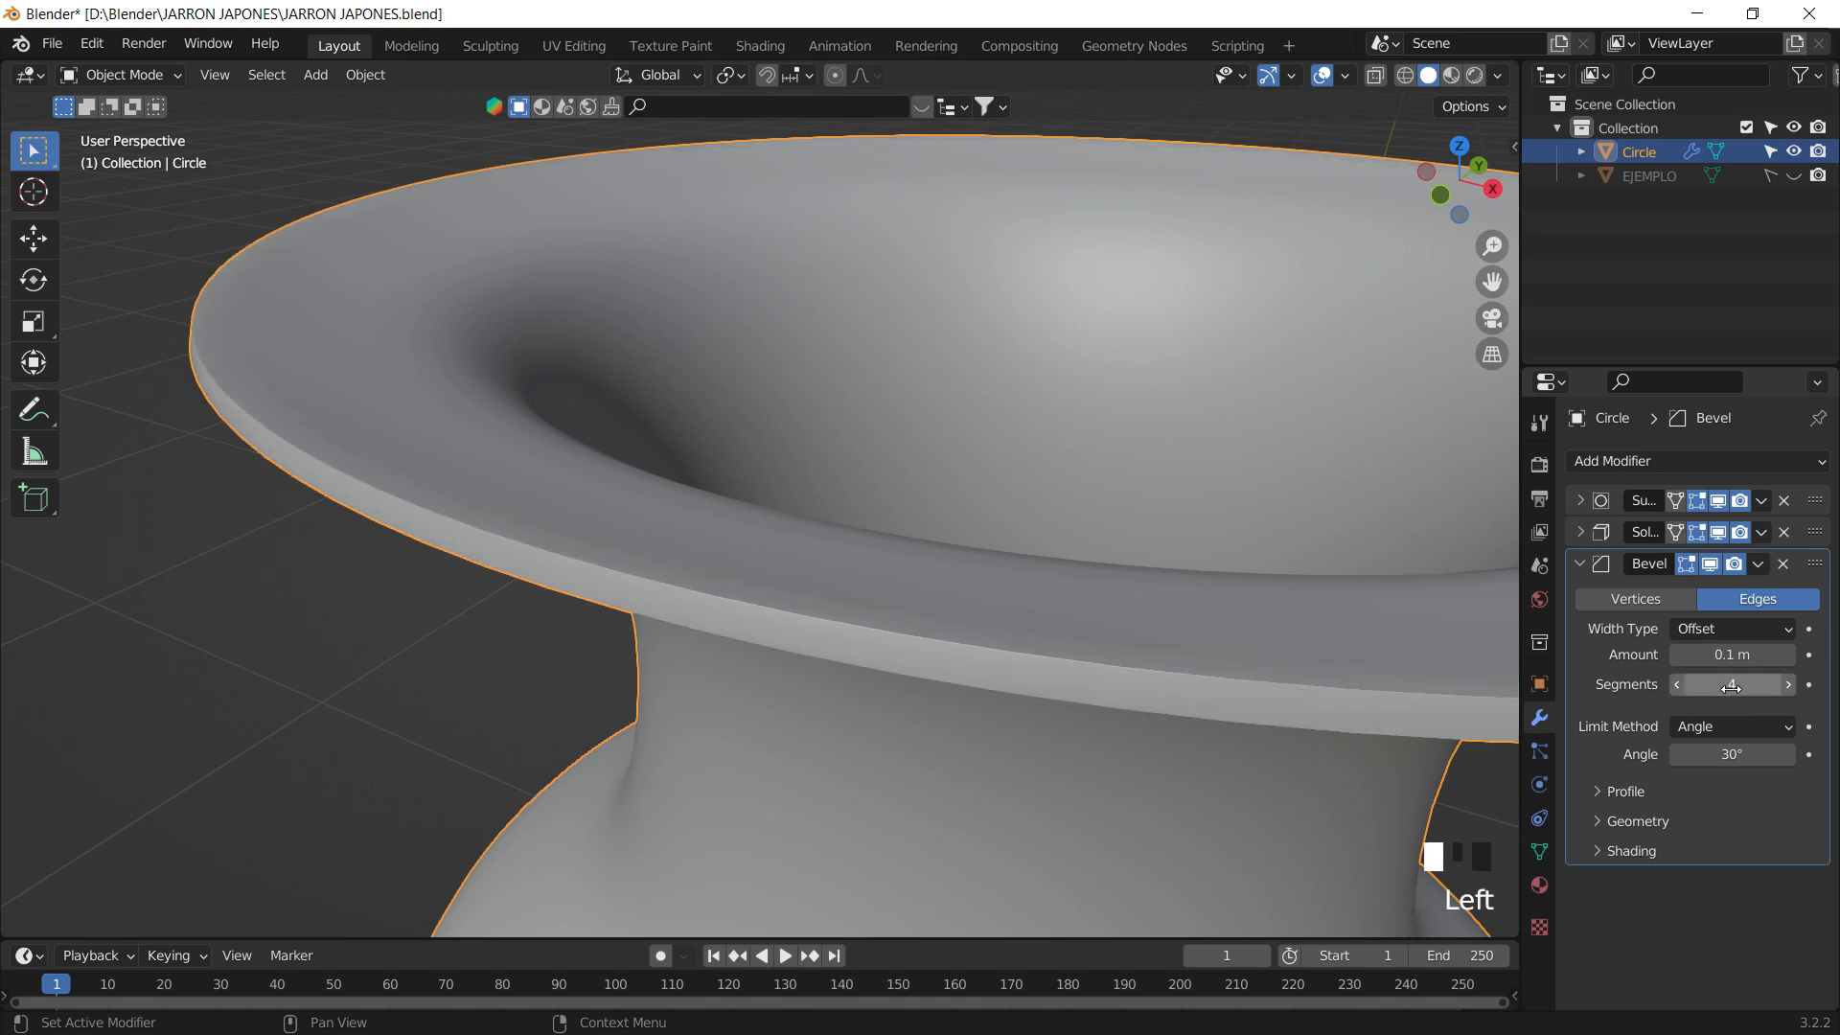
drag(1735, 659, 1684, 659)
key(ctrl+z)
- Set the Bevel modifier's amount to 1.89 m and its segments to 2
middle_drag(904, 538, 2, 581)
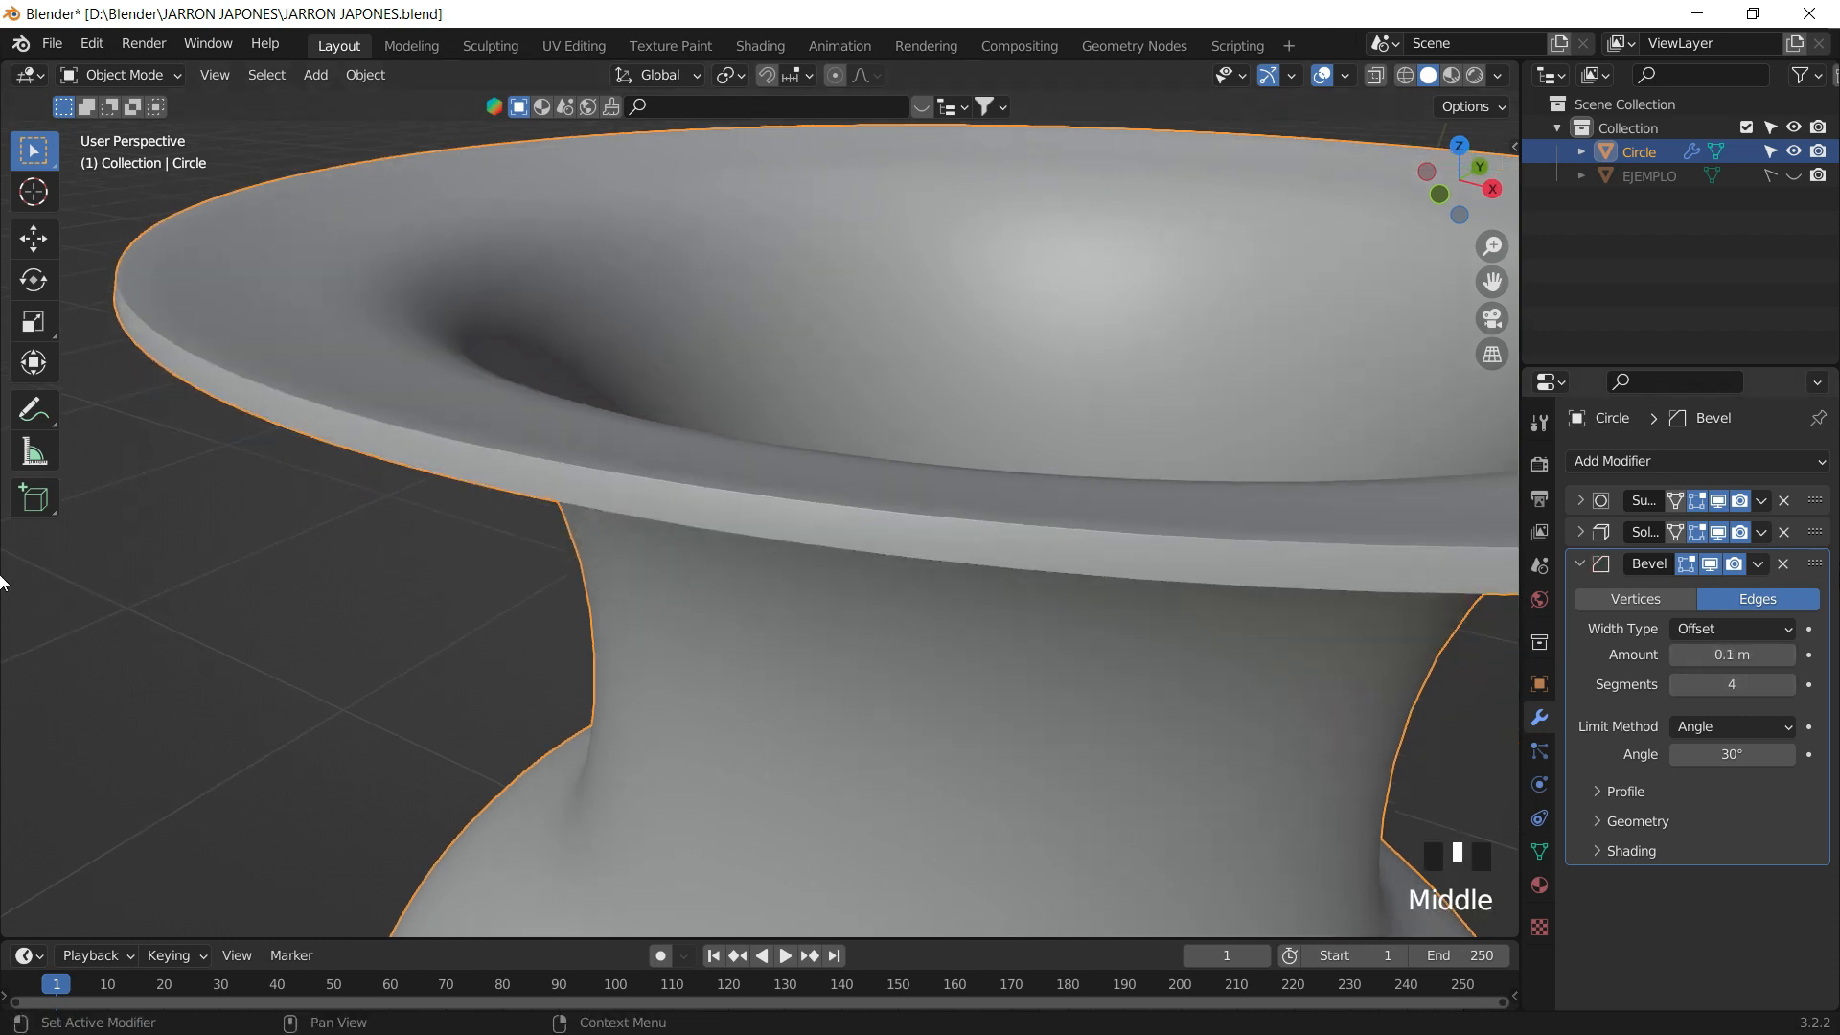
drag(1733, 657, 1731, 657)
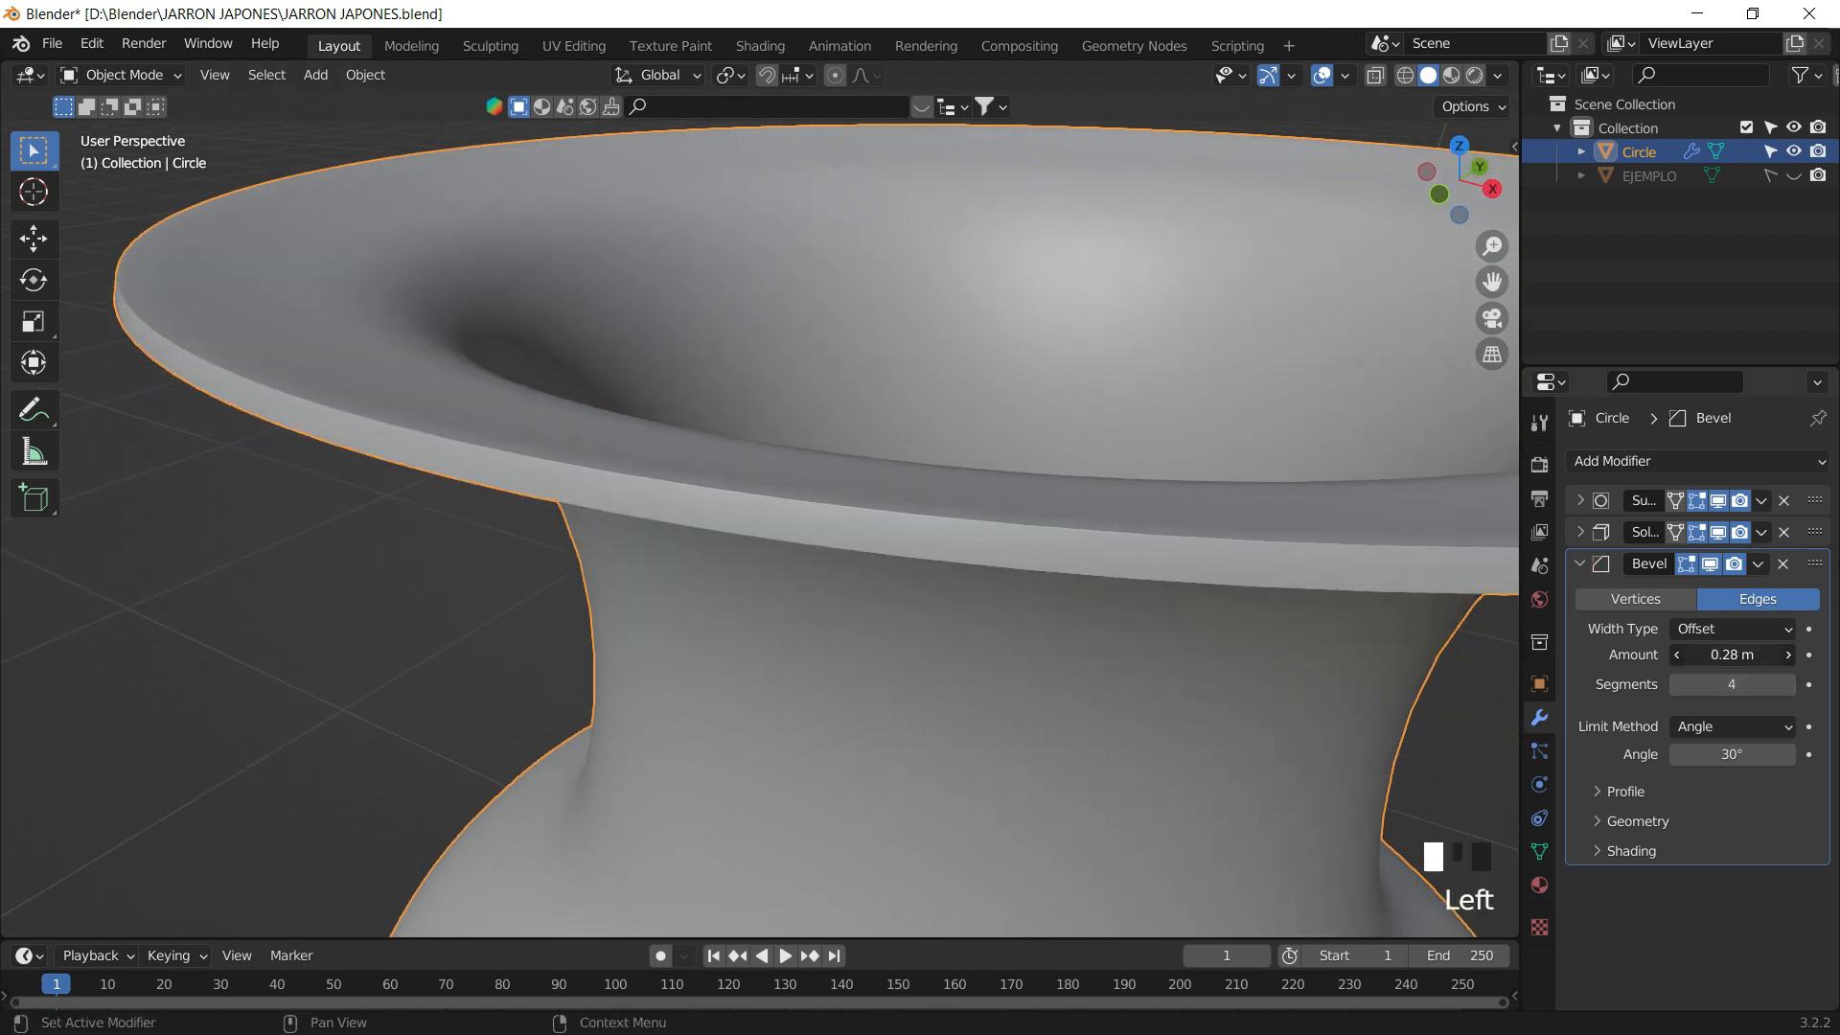
drag(1731, 657, 1764, 656)
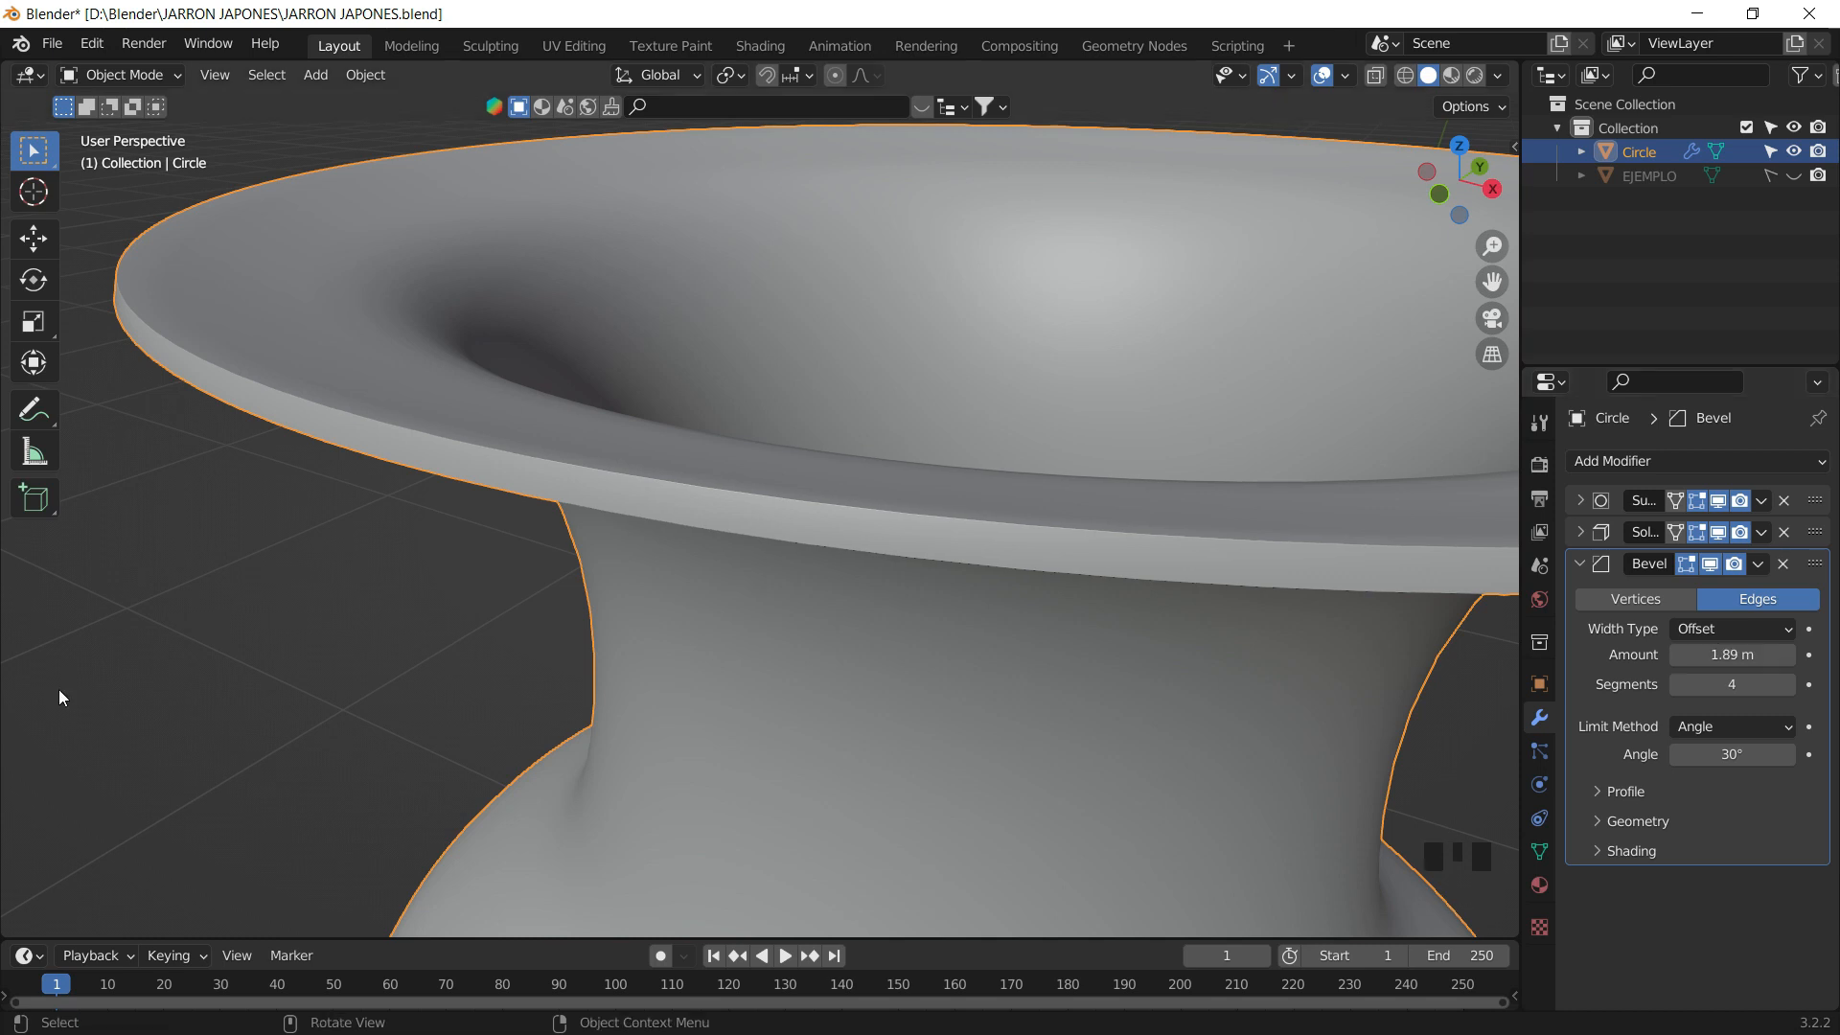
click(1746, 676)
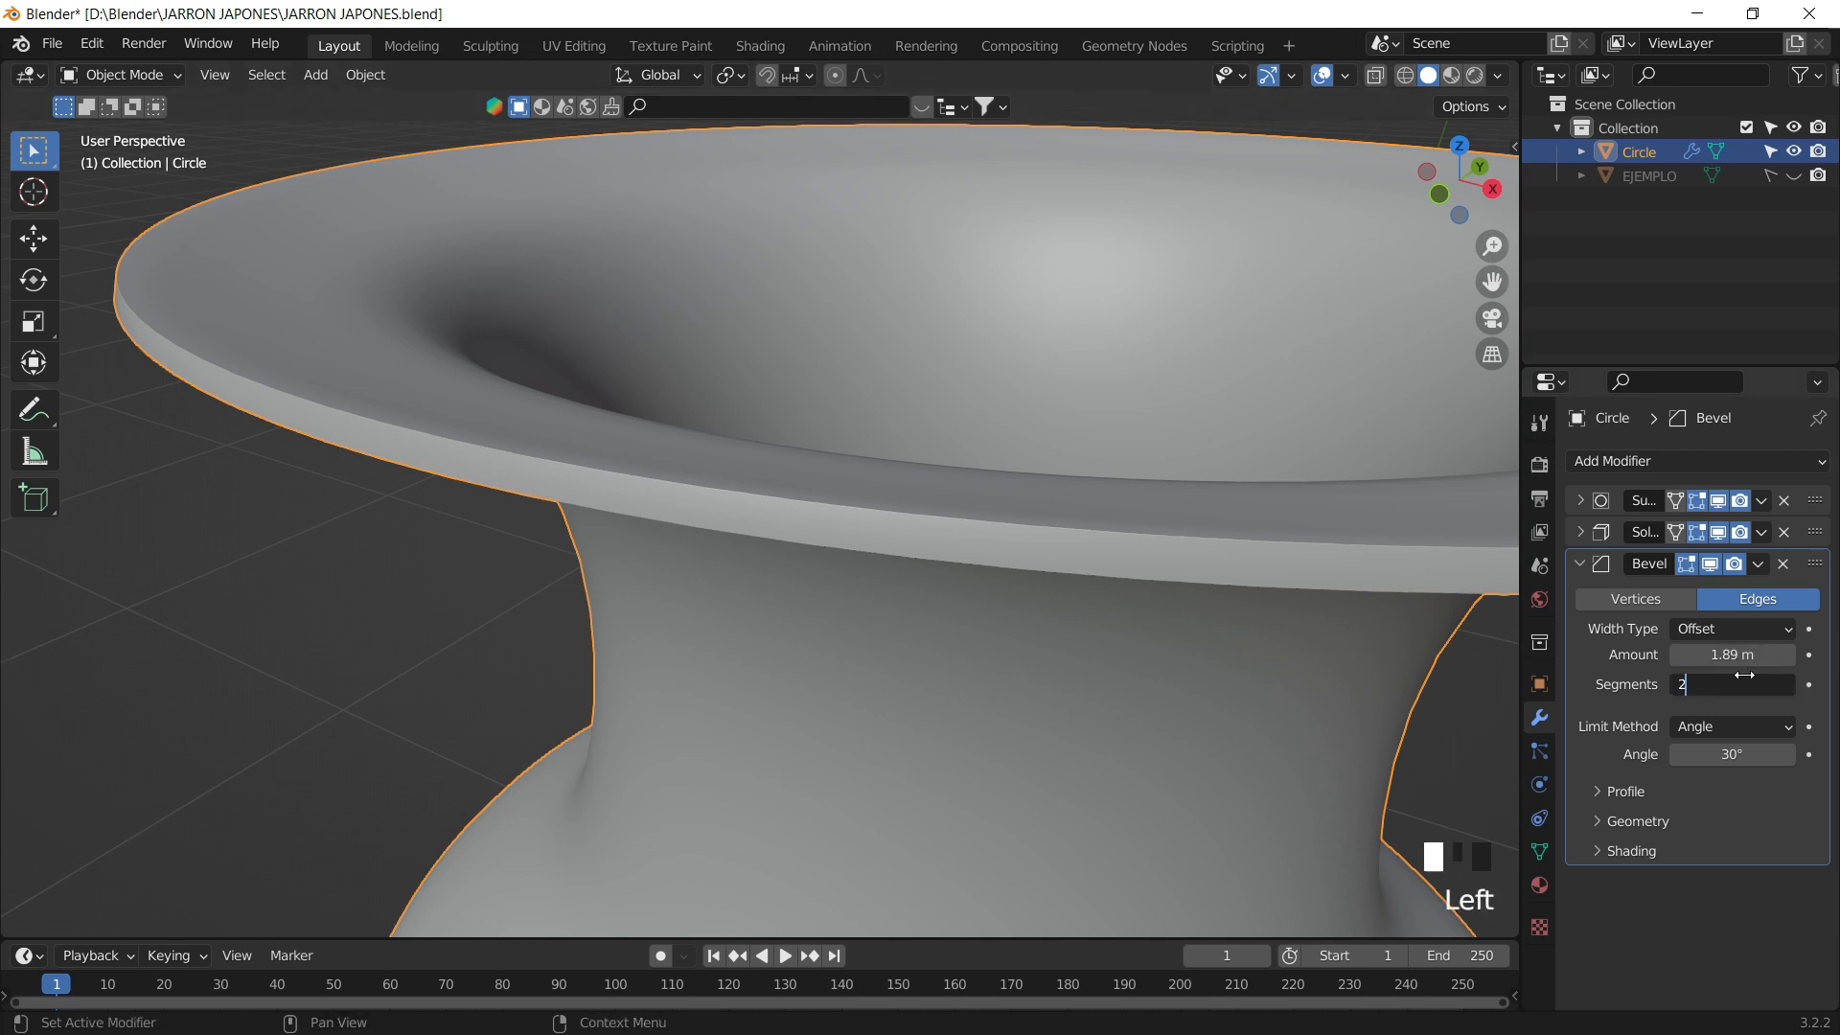
- Examine the vase's rim up close and the whole silhouette from the right orthographic view
middle_drag(435, 378, 526, 408)
scroll(569, 410, up, 1)
scroll(513, 427, up, 3)
scroll(671, 475, down, 6)
shift+middle_drag(671, 476, 1104, 263)
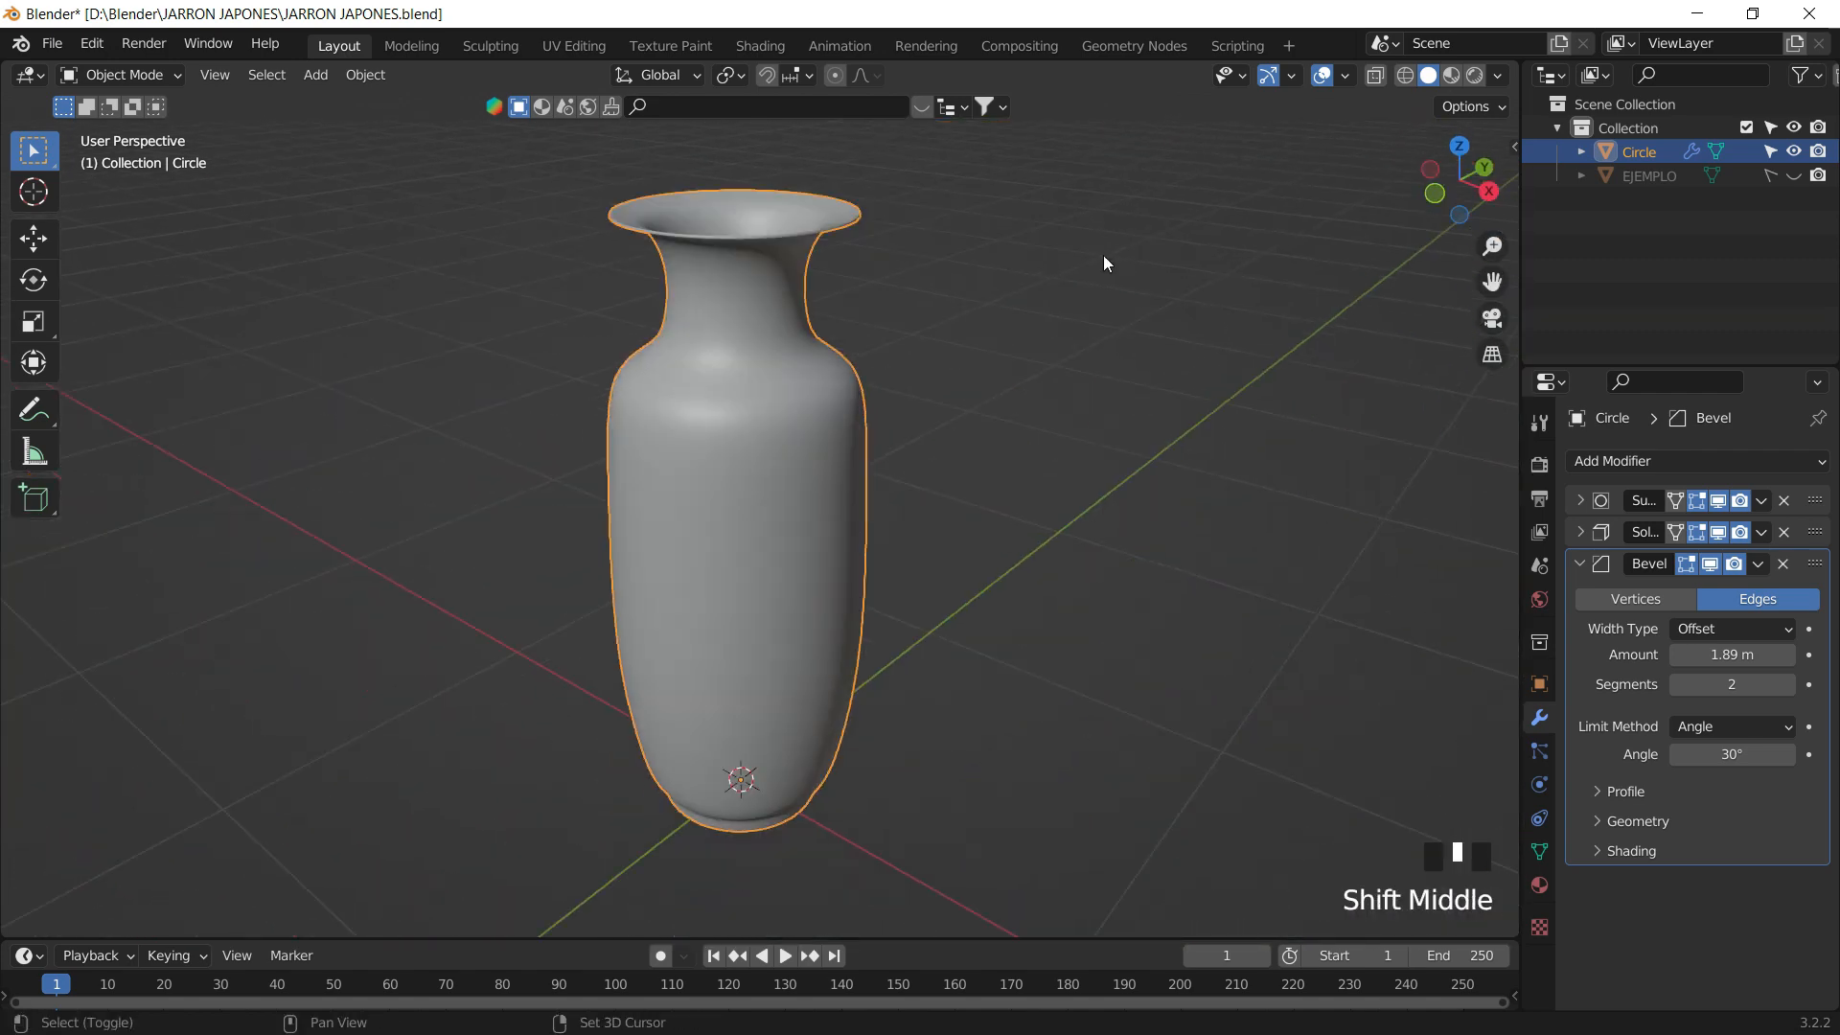
click(1488, 192)
shift+middle_drag(583, 468, 557, 508)
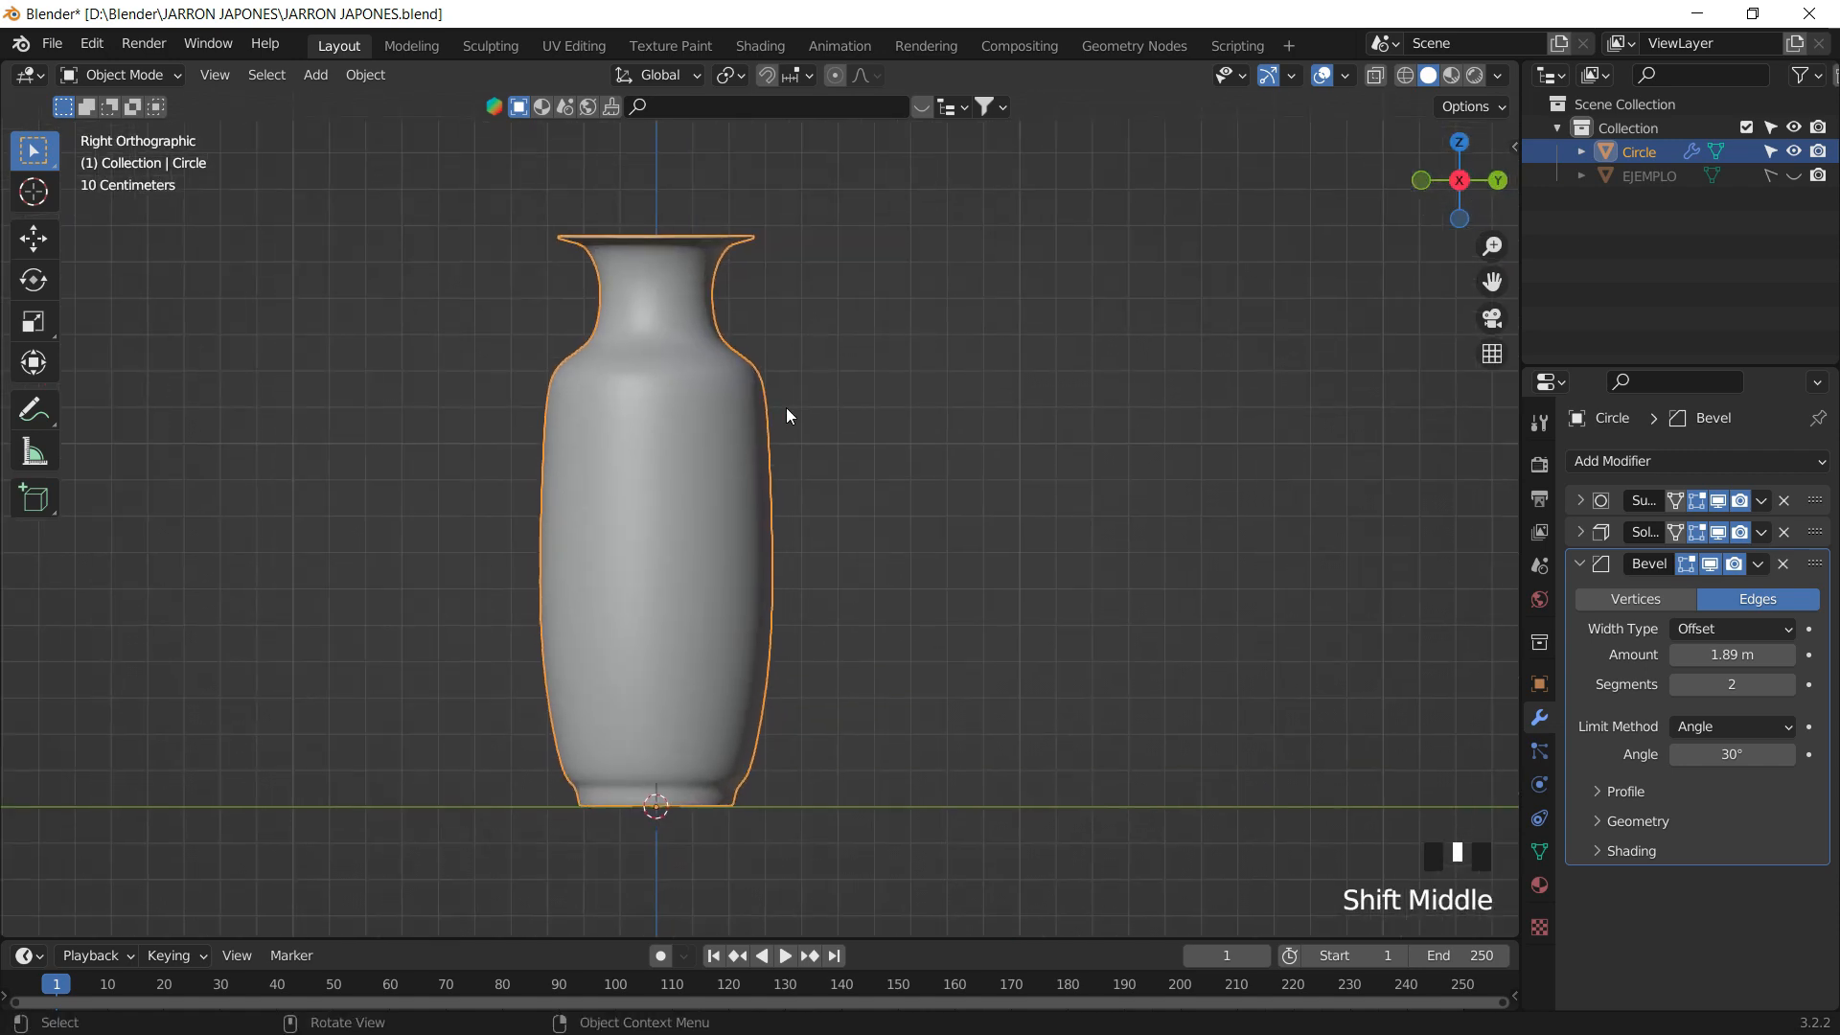
click(788, 405)
- Show the vase in Material Preview shading from a perspective view and select it
key(z)
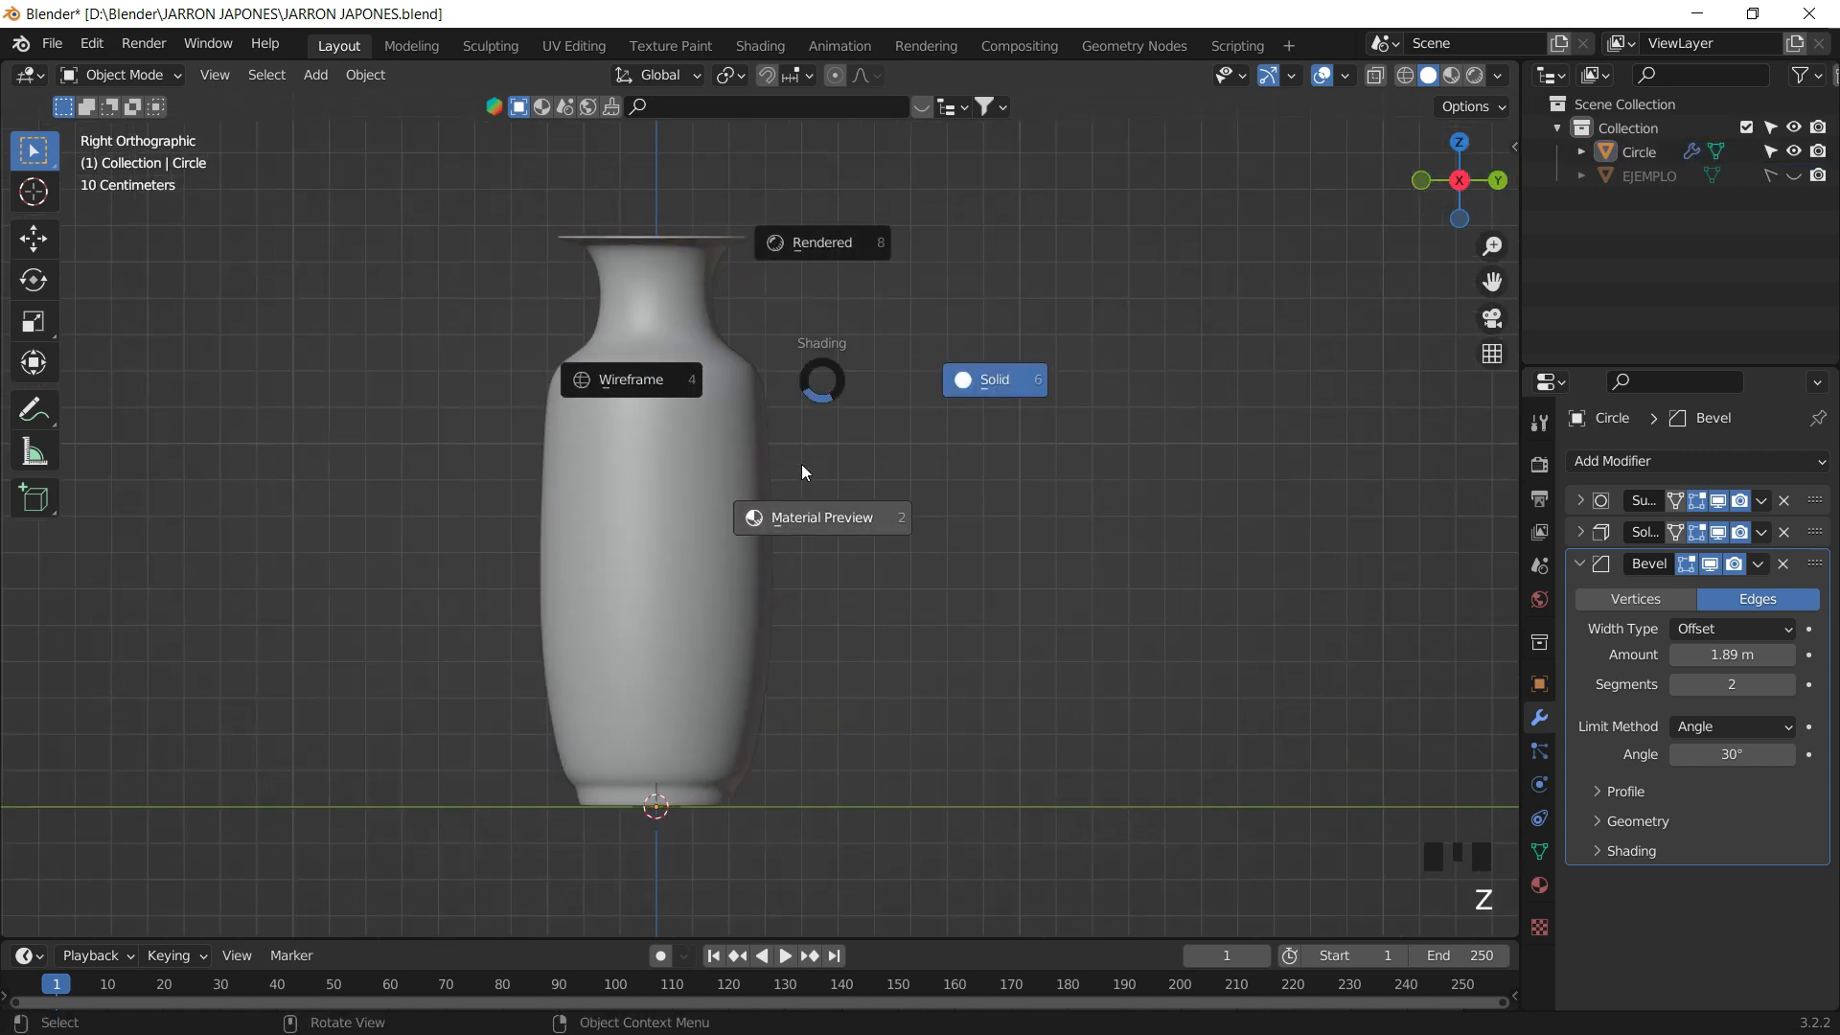
middle_drag(839, 414, 1023, 431)
double_click(780, 372)
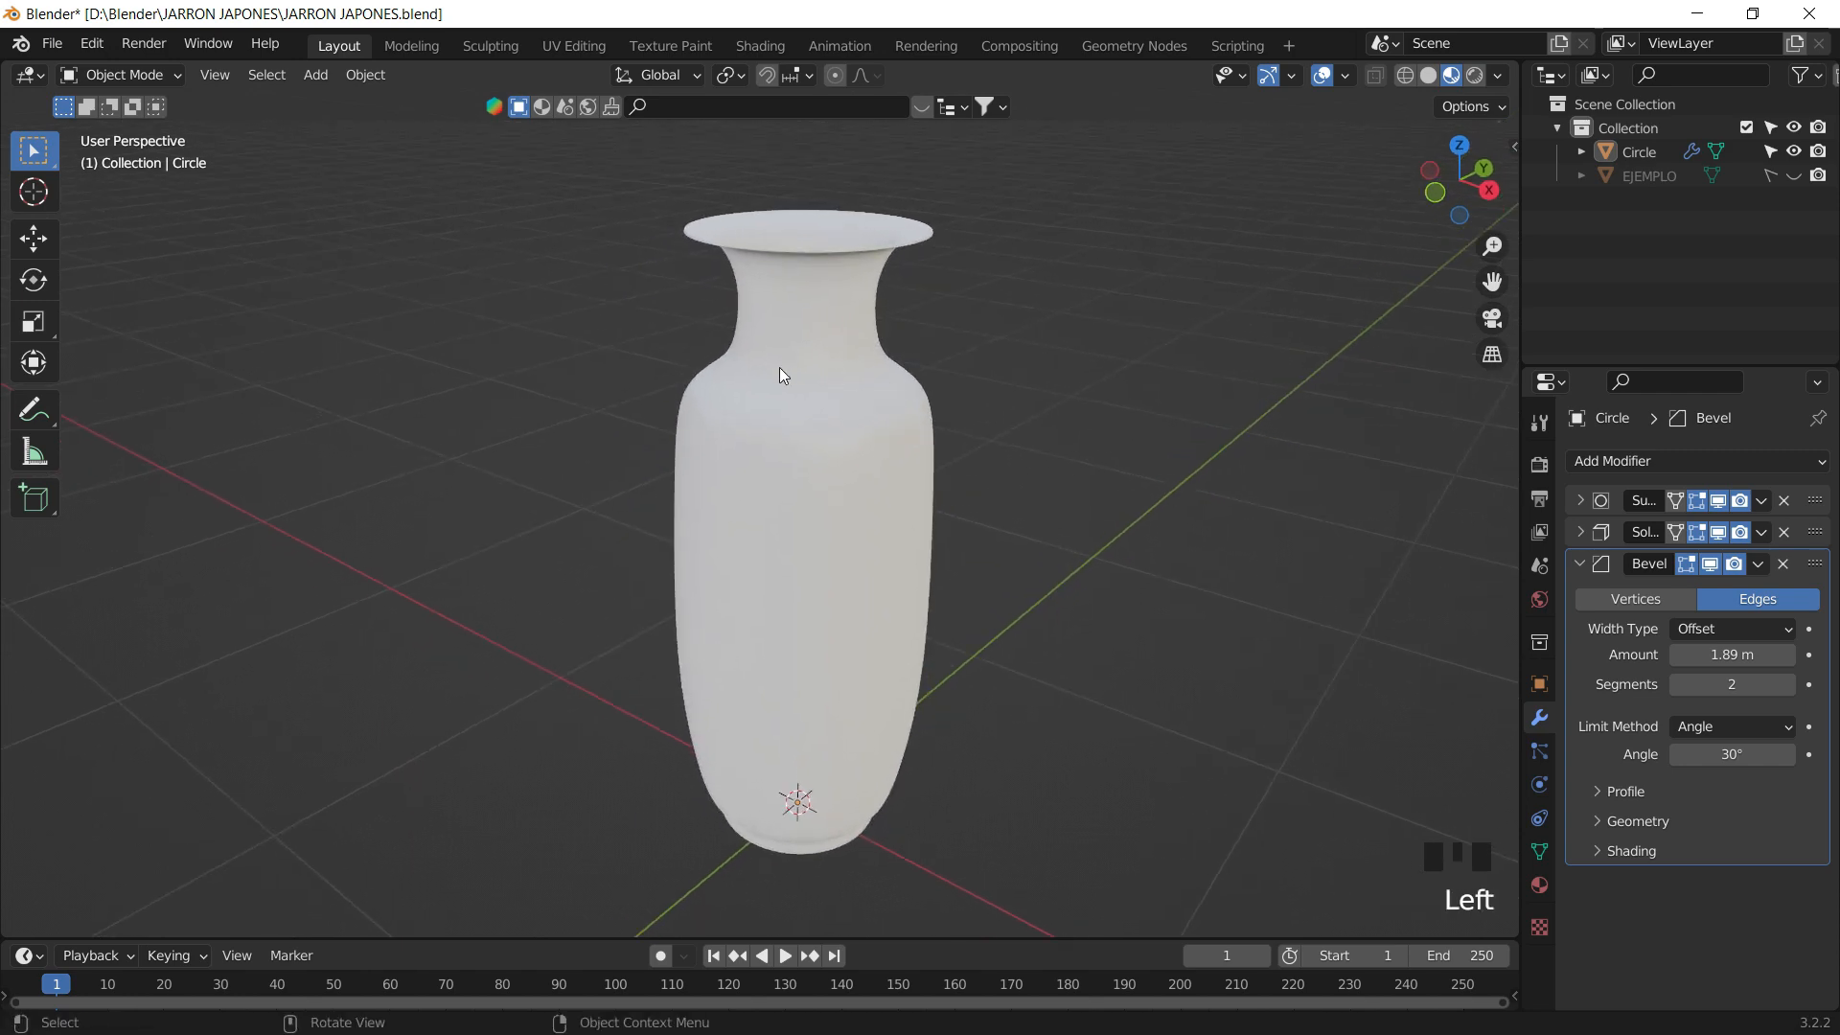
click(1037, 347)
click(746, 414)
- Split the 3D viewport in two, make the smaller view orthographic, and turn the larger area into a Shader Editor without its sidebar
drag(1512, 64, 530, 508)
scroll(330, 460, up, 2)
scroll(388, 491, down, 2)
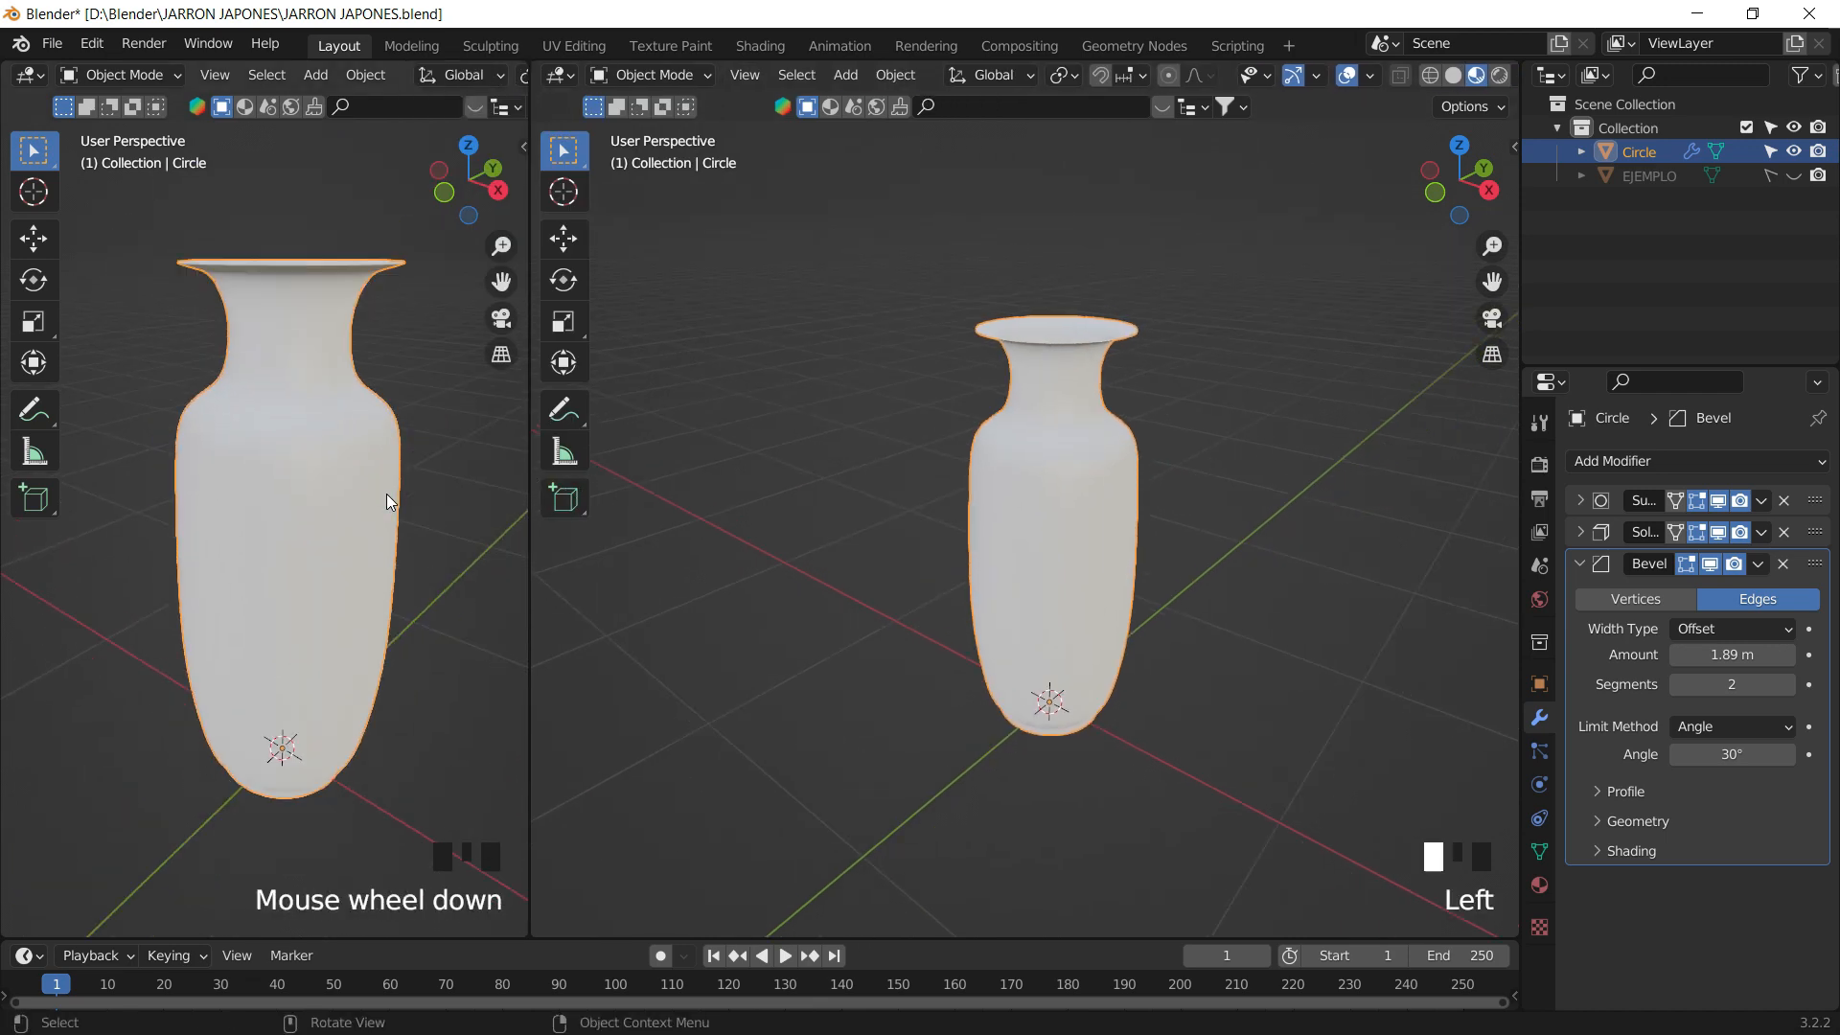
middle_drag(390, 485, 412, 456)
click(500, 356)
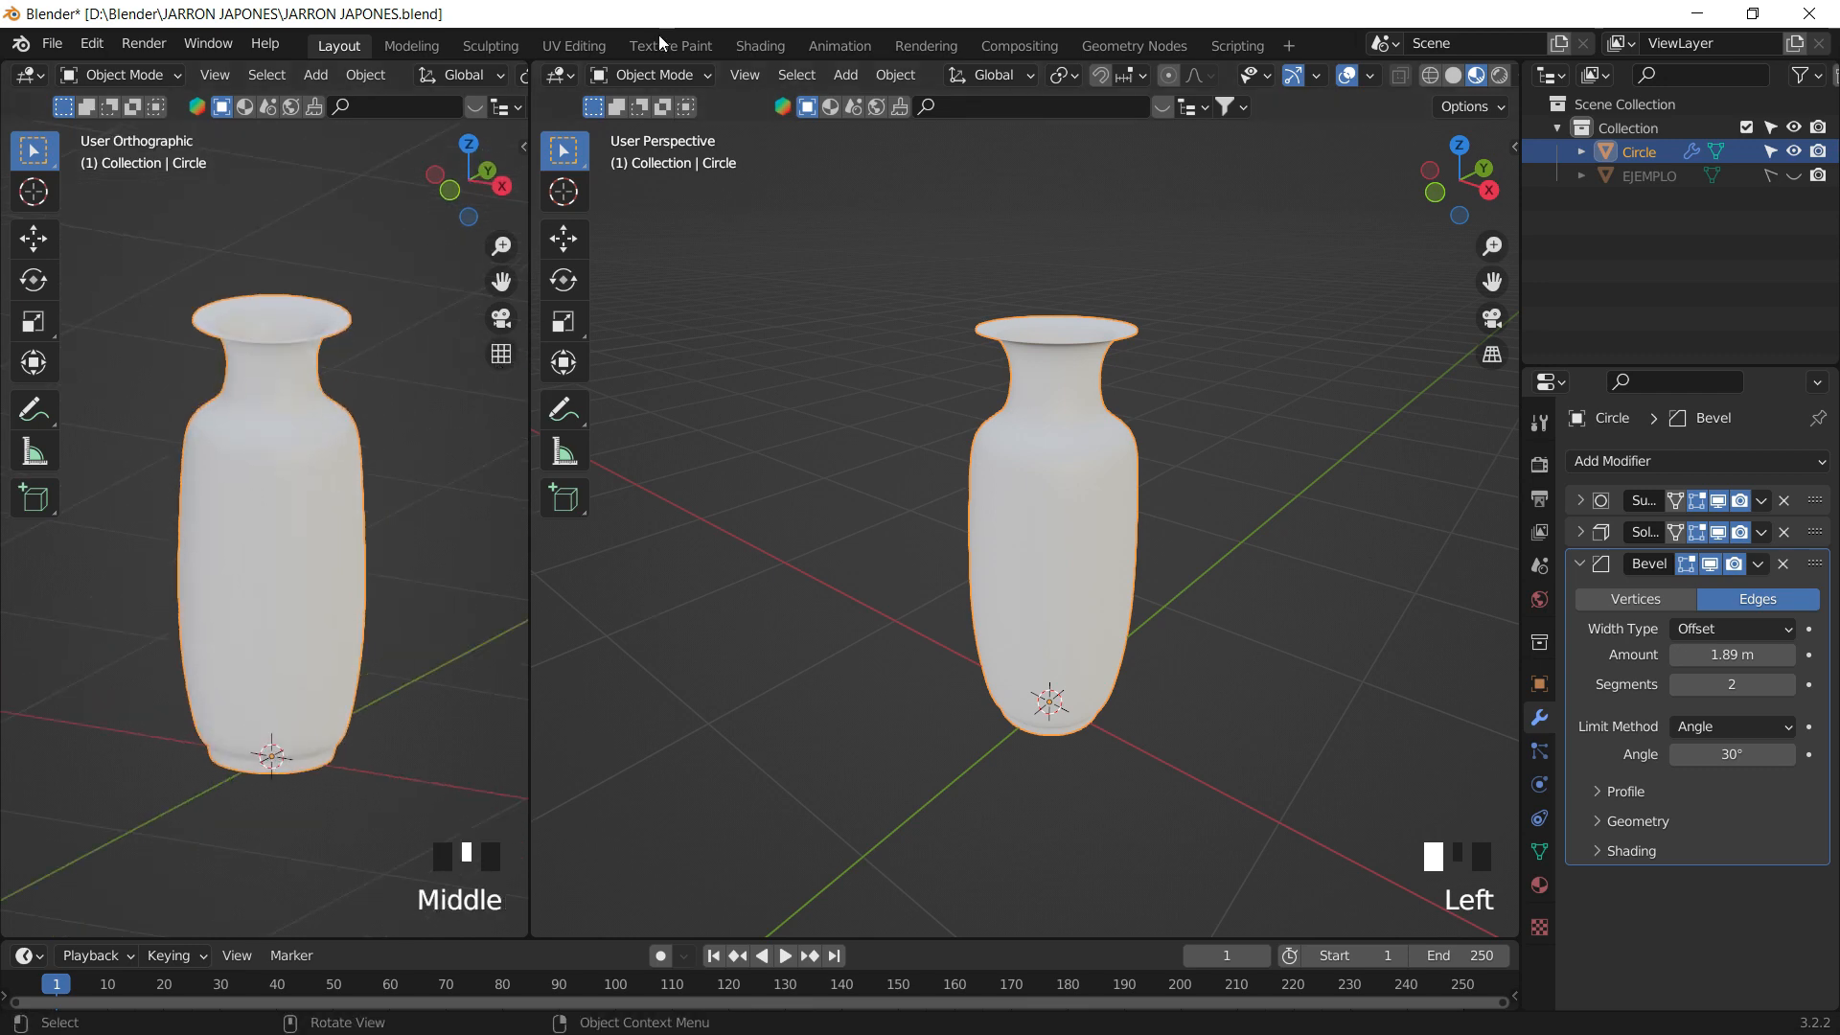
click(567, 77)
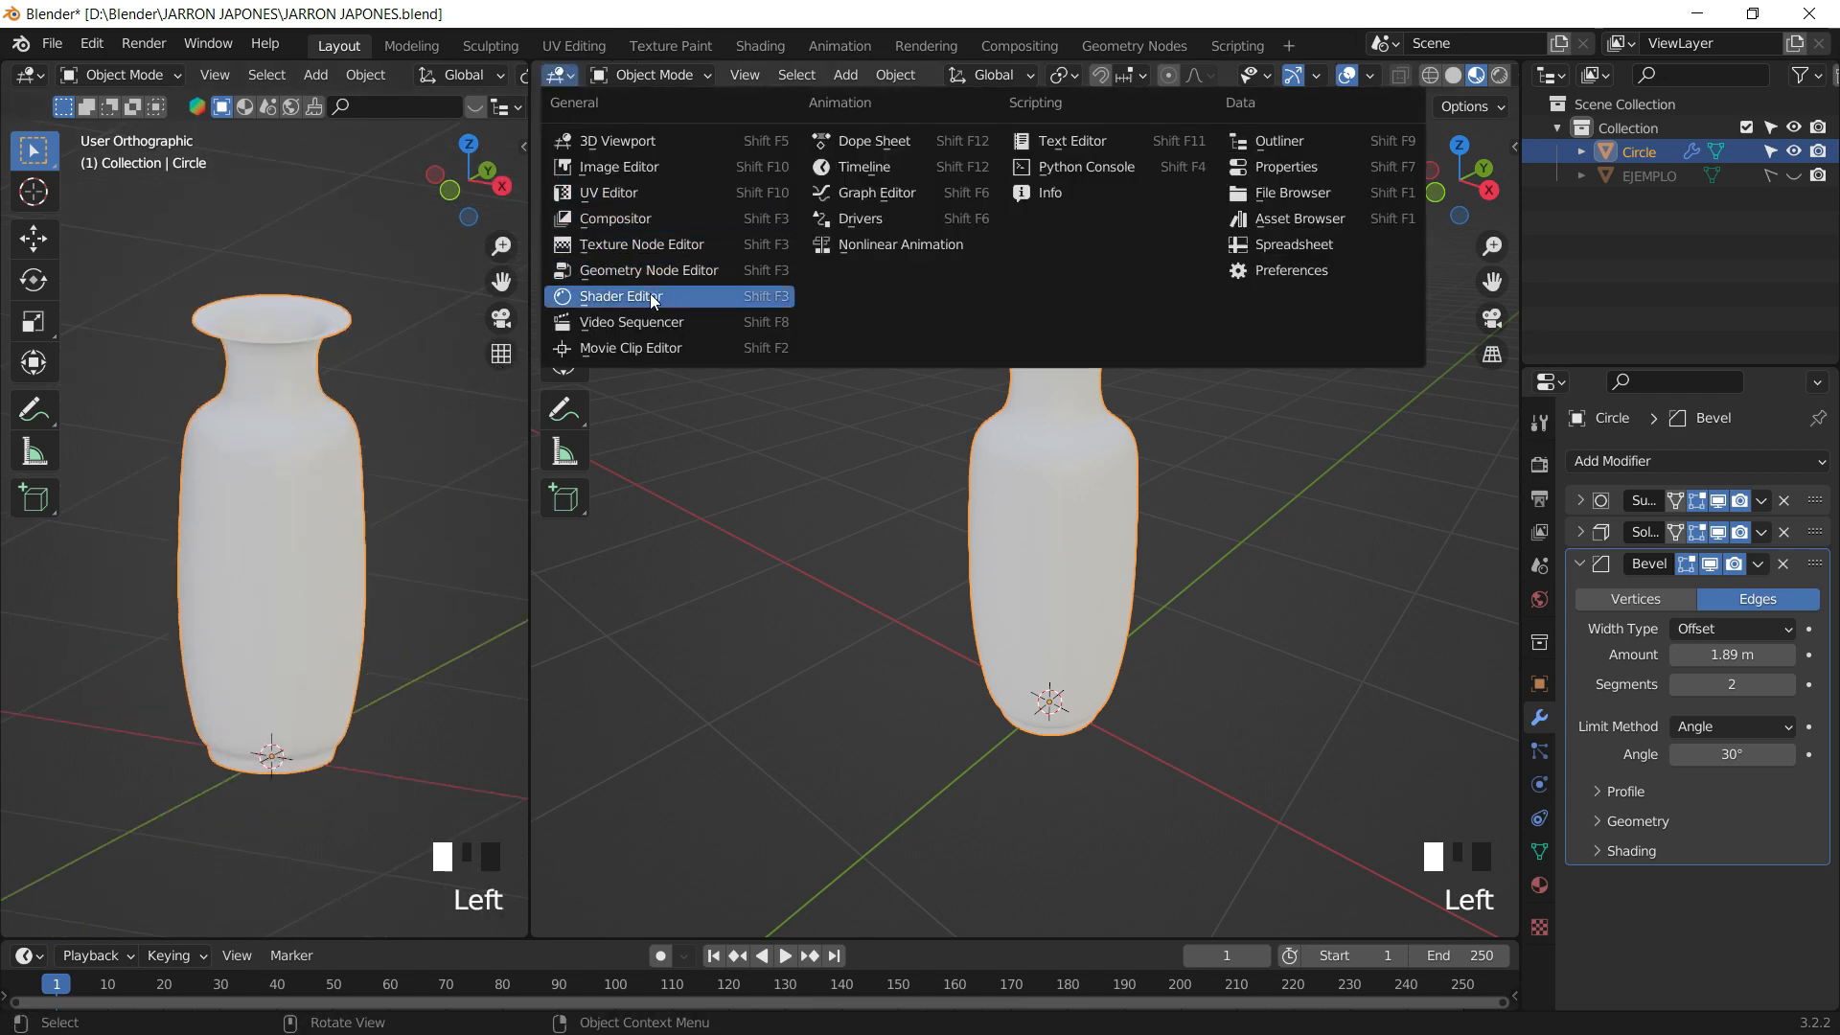
click(627, 297)
key(n)
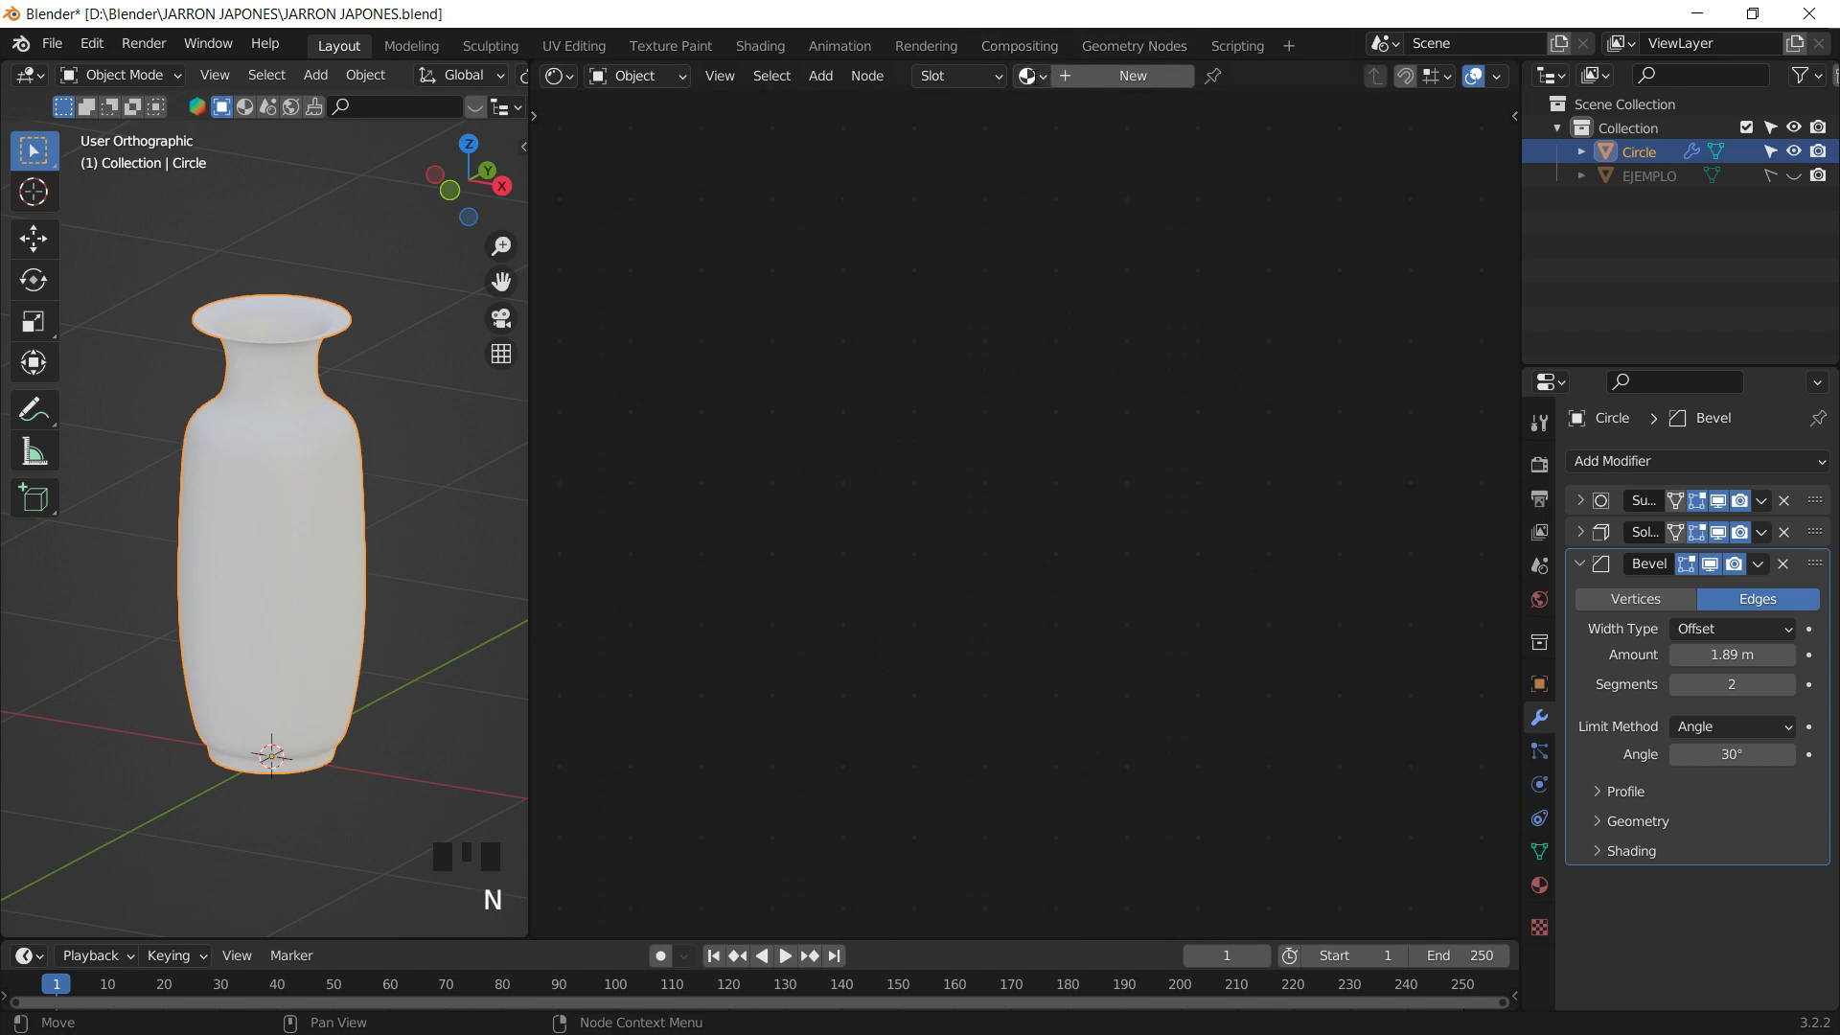
- Assign the existing material named Material to the vase and bring its nodes into view
click(1032, 80)
click(1088, 135)
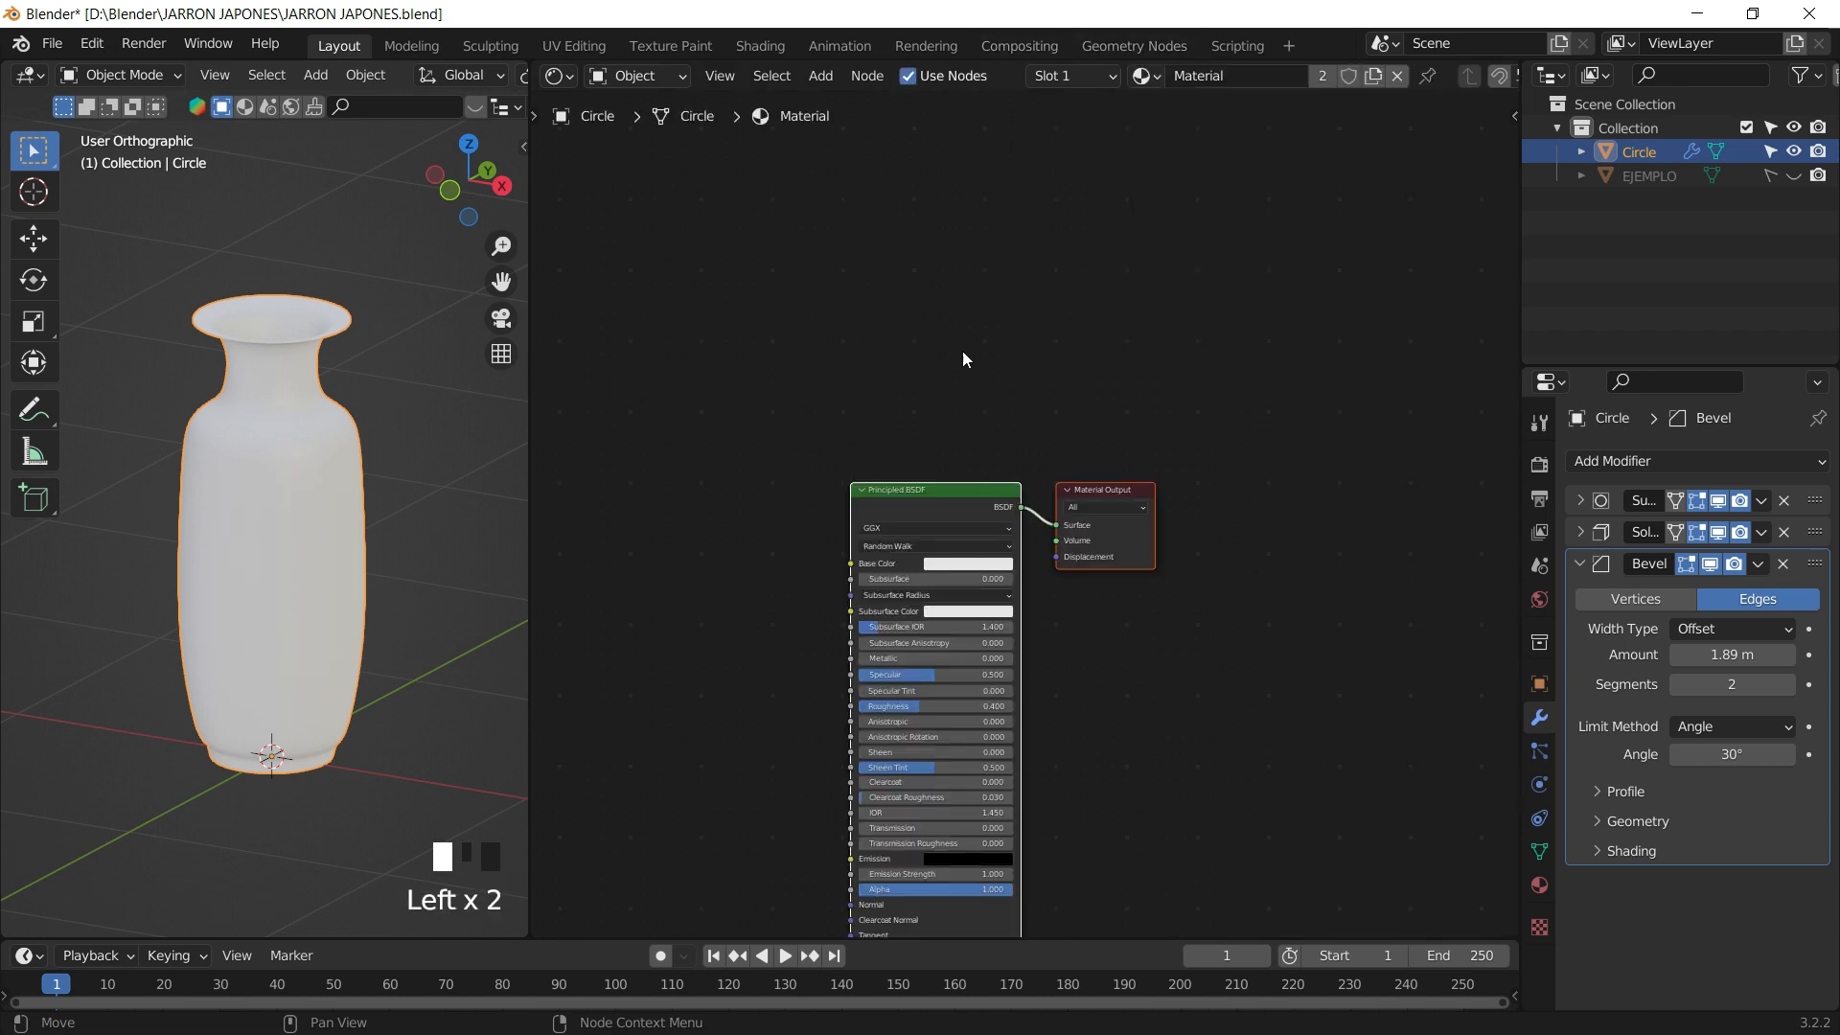
middle_drag(1104, 442, 1171, 196)
middle_drag(1294, 534, 1195, 593)
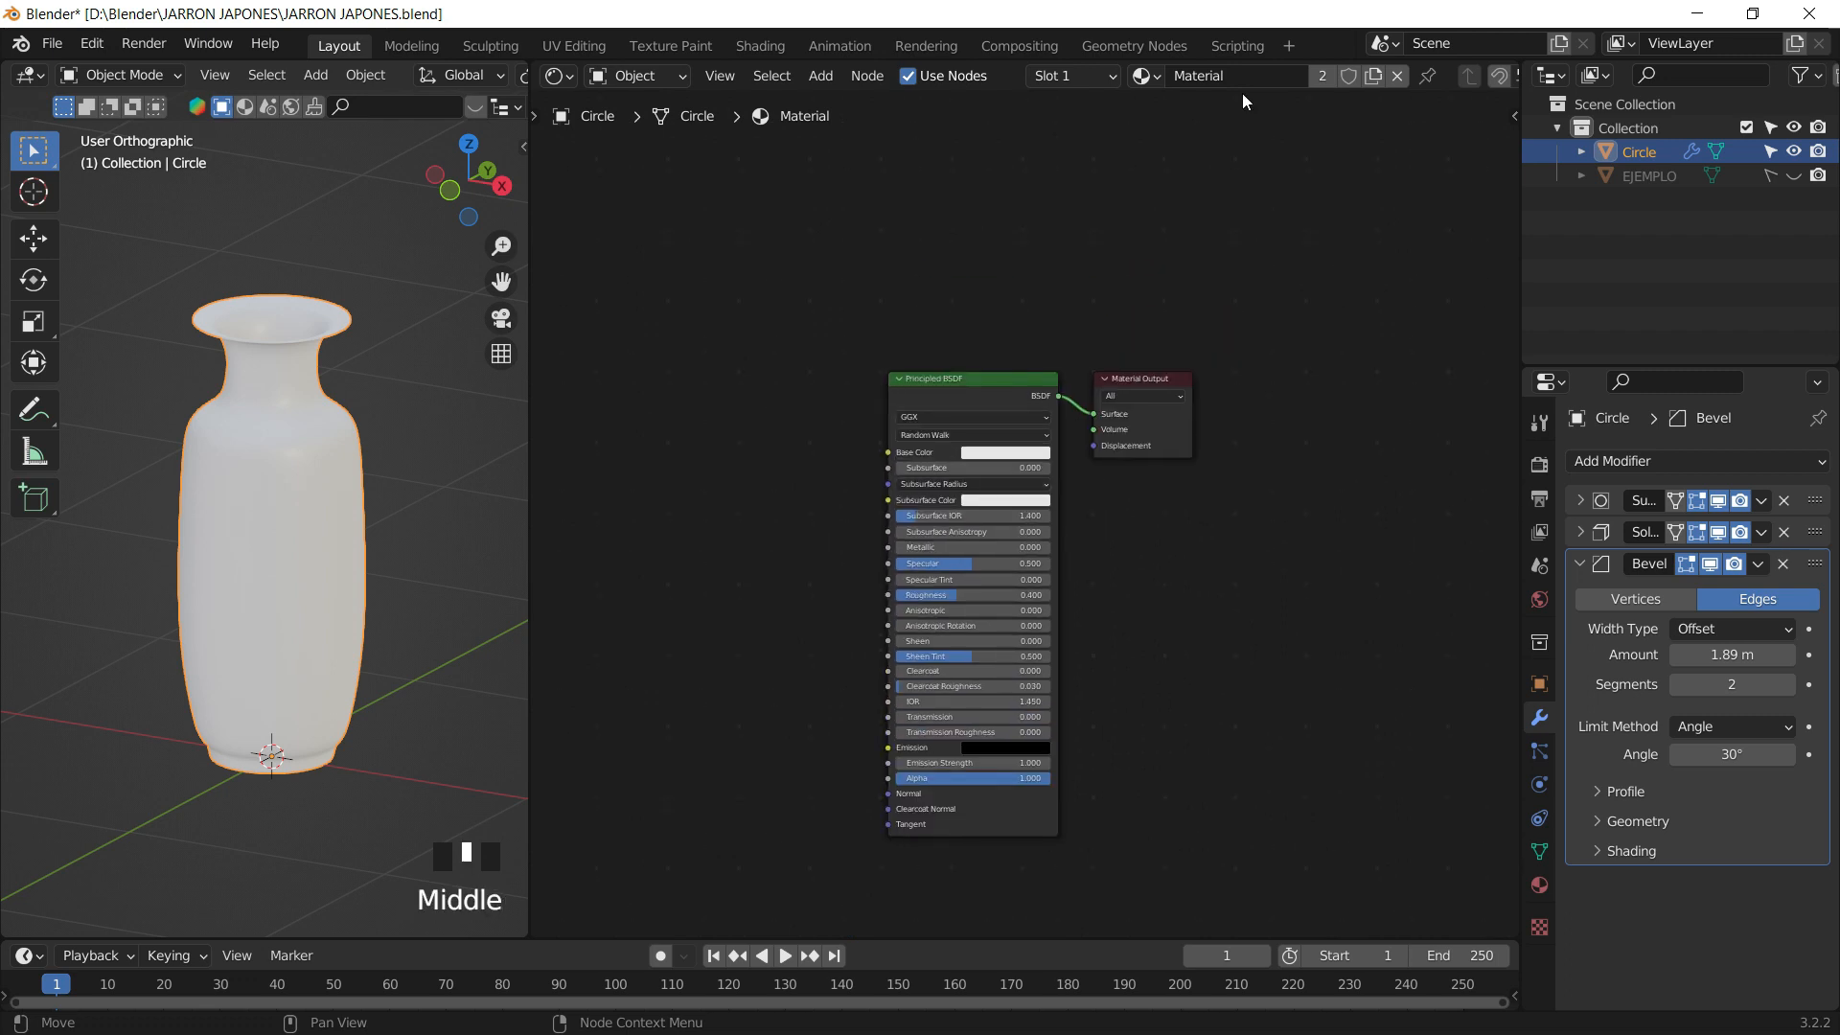
- Rename the vase's material as JARRON and save the file
click(1244, 77)
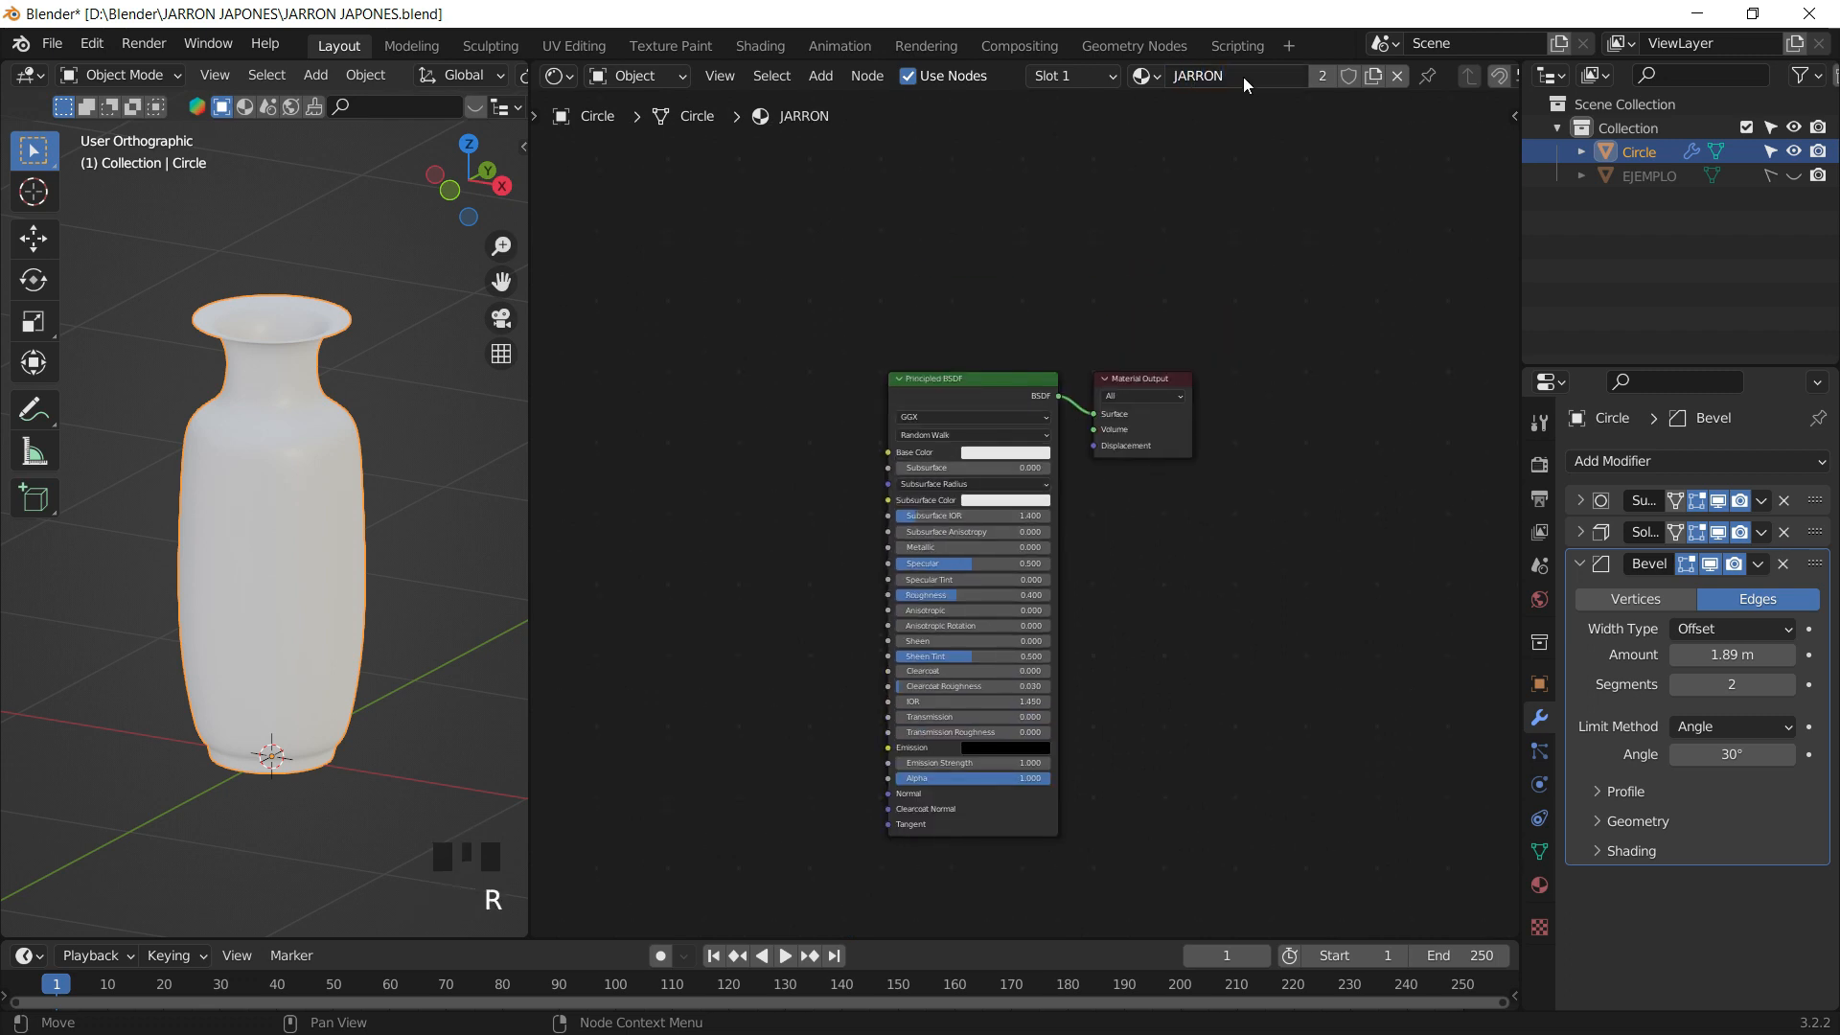
click(1056, 304)
key(ctrl+s)
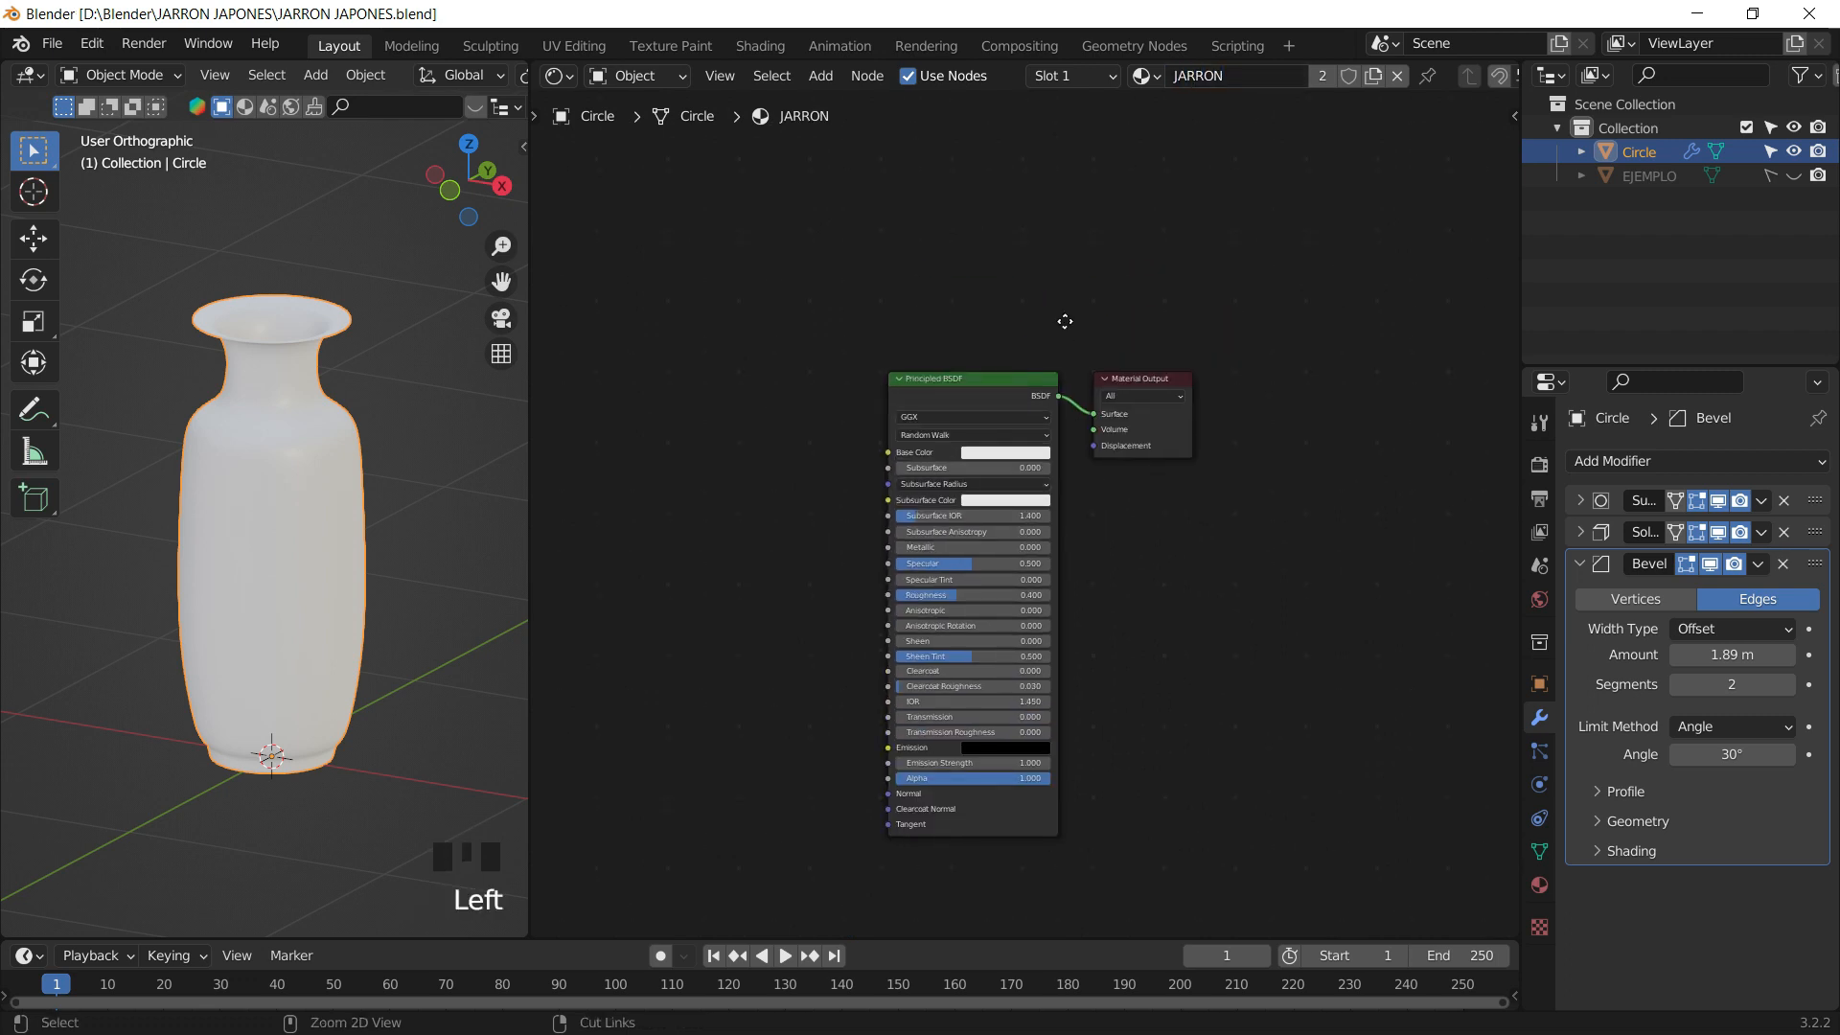
- Make room beside the Principled BSDF node, then switch to File Explorer and open the JARRON JAPONES folder
middle_click(1092, 303)
middle_drag(1094, 303, 1133, 281)
scroll(1133, 281, up, 2)
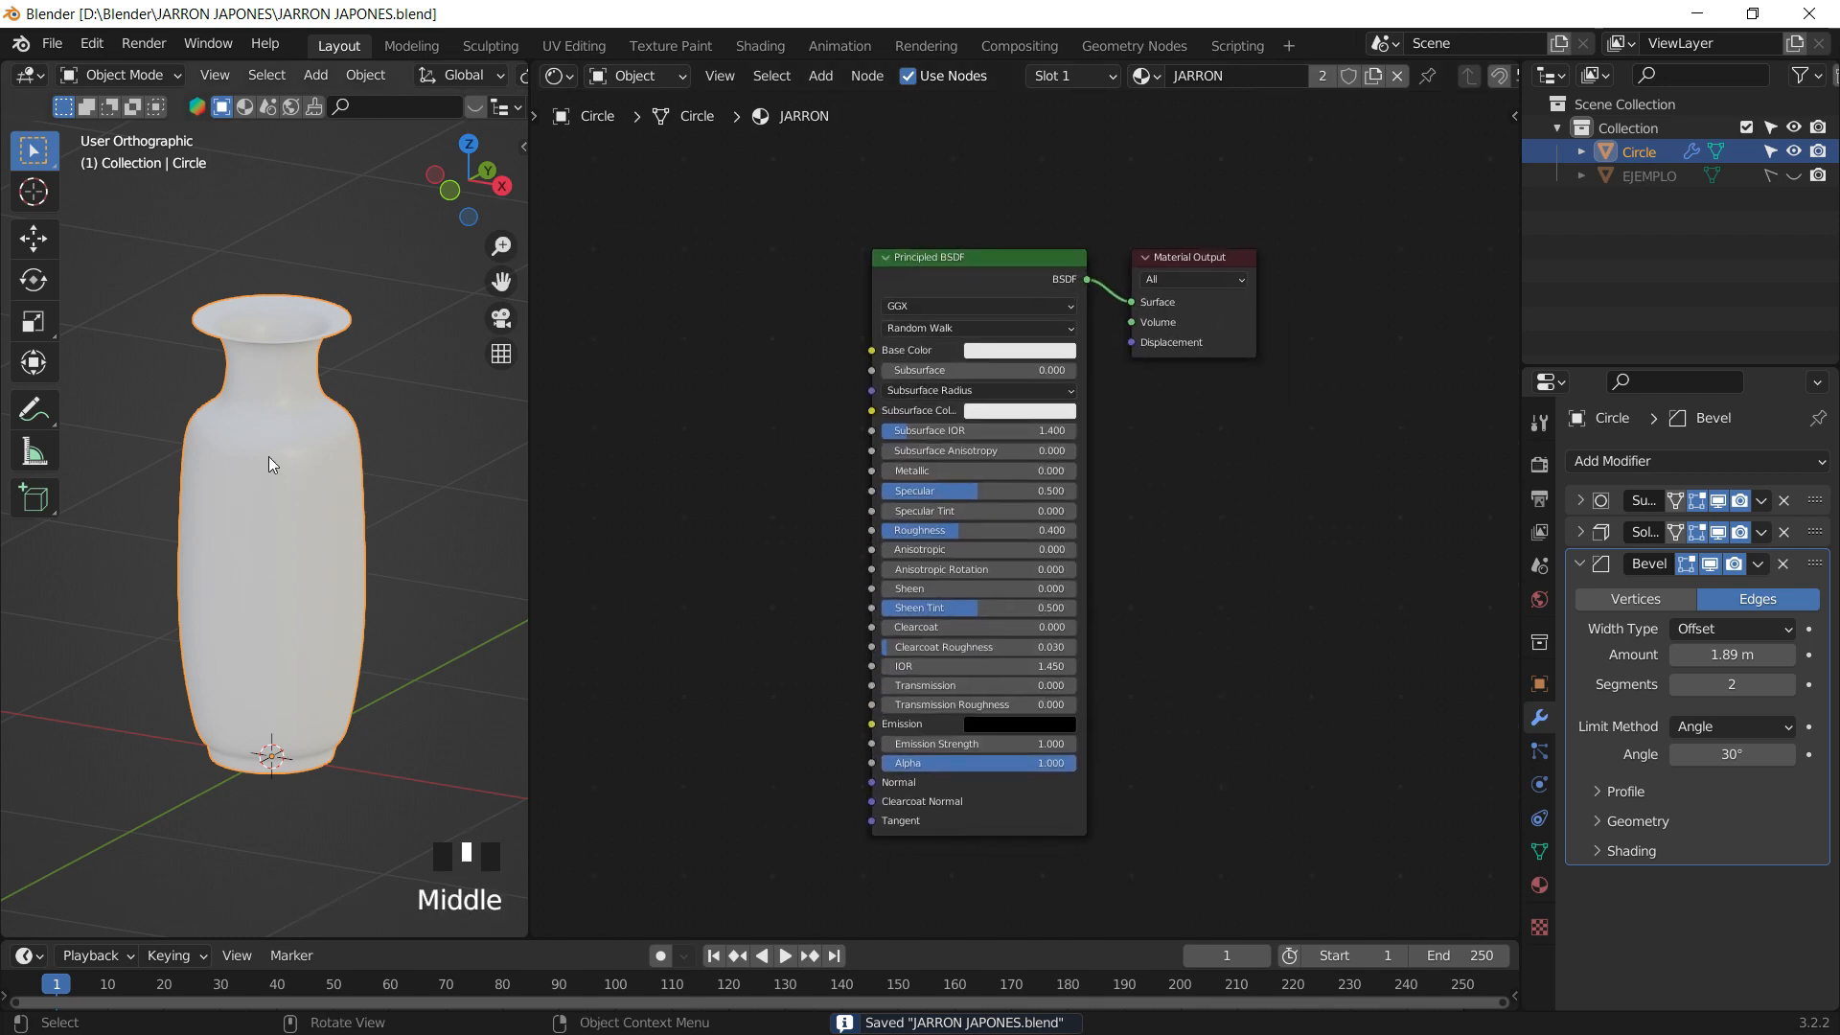
click(318, 442)
click(318, 437)
middle_drag(717, 461, 805, 444)
click(728, 671)
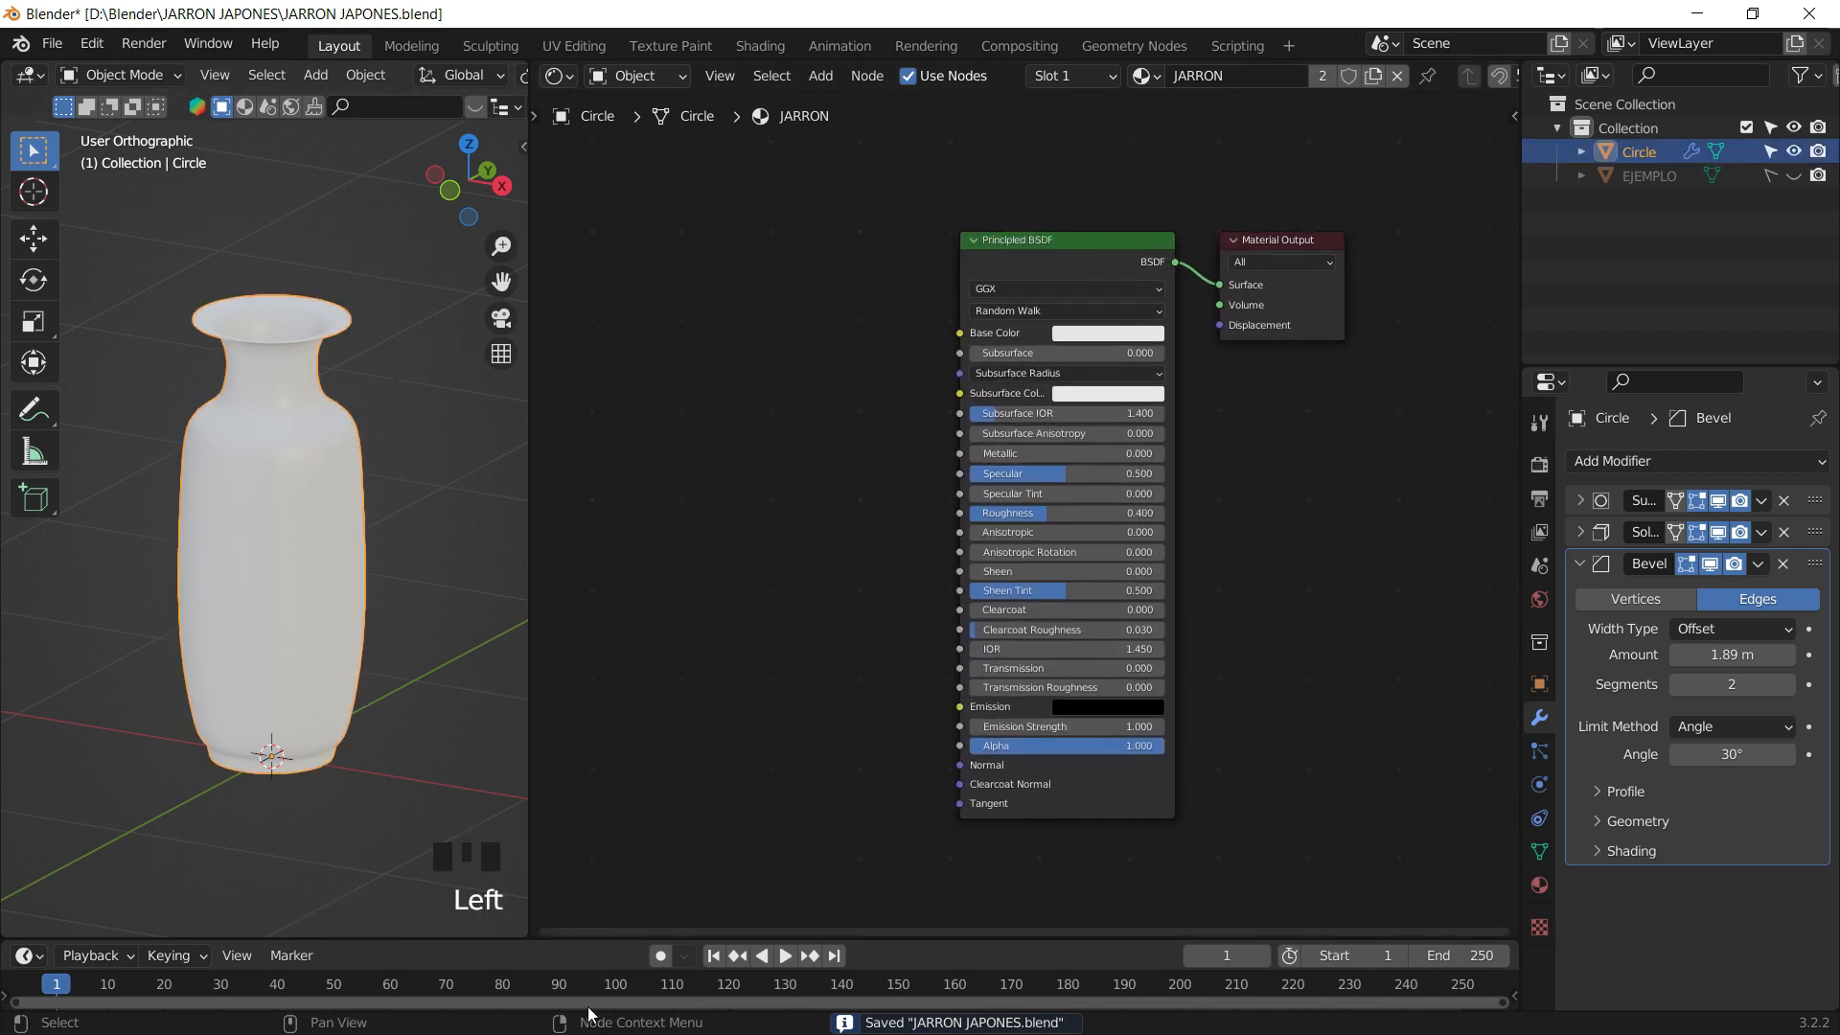
key(super)
click(579, 1018)
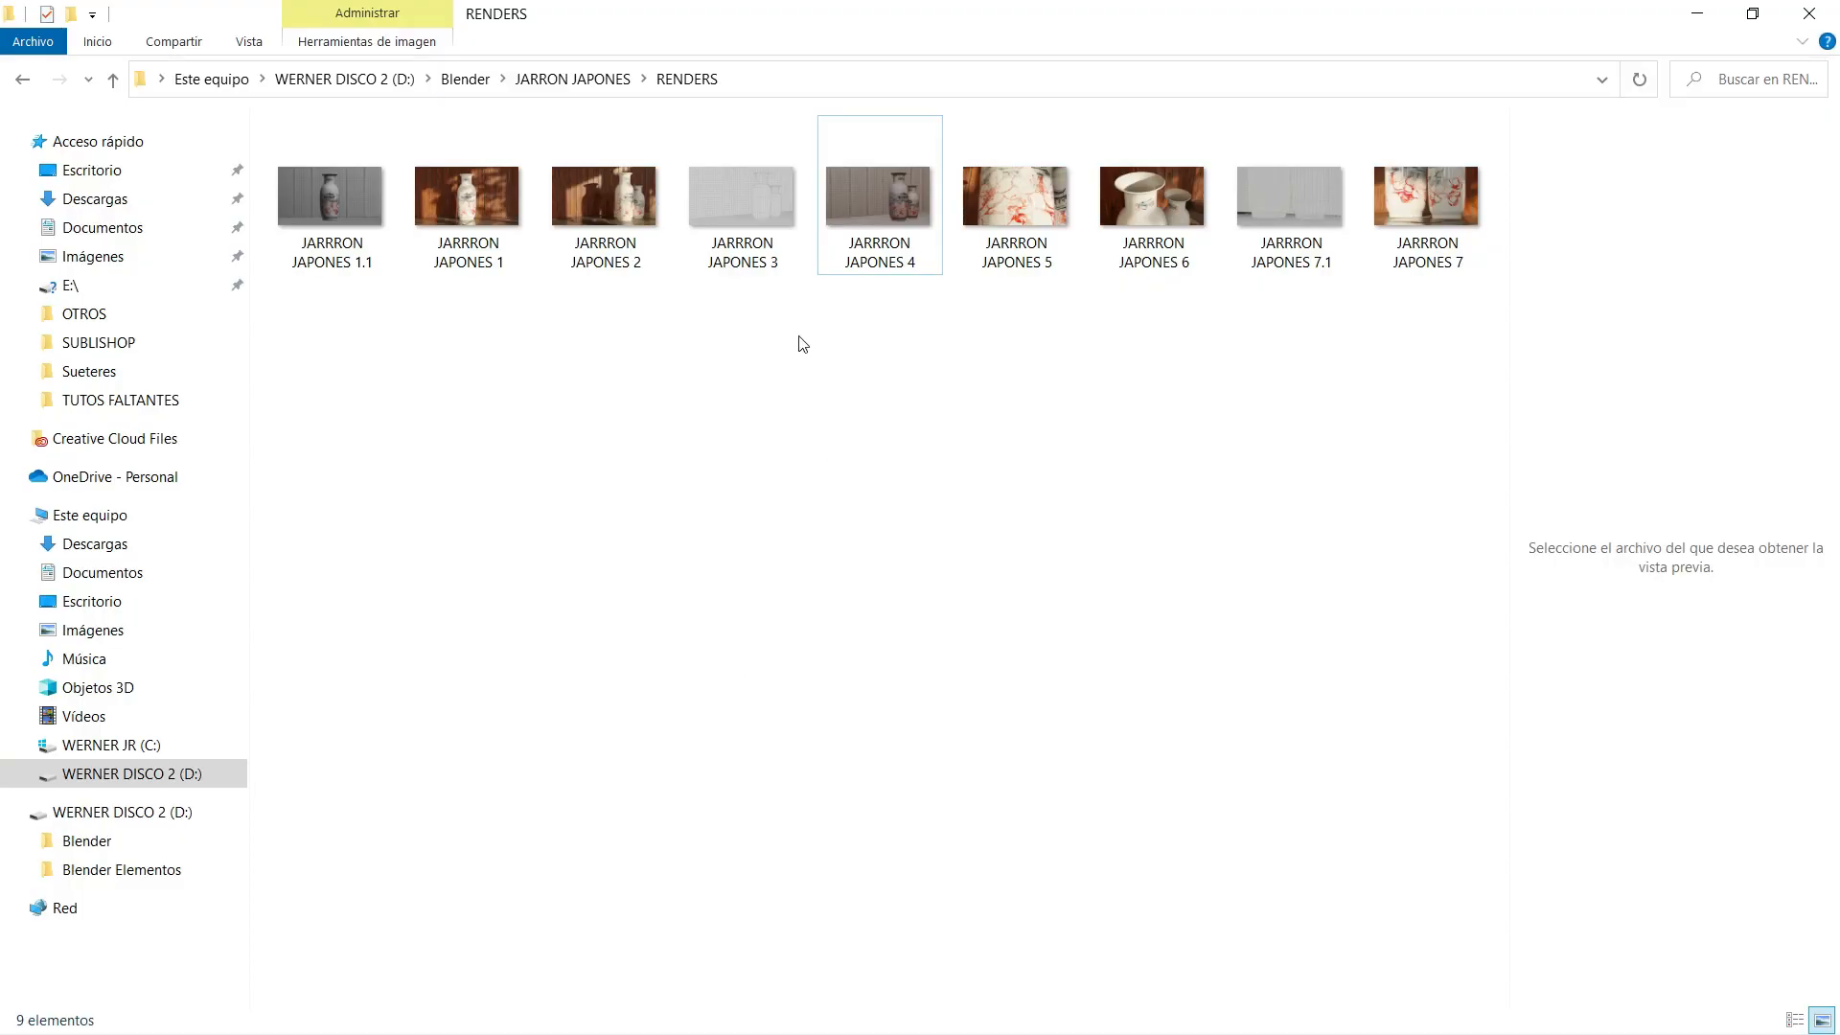
click(572, 78)
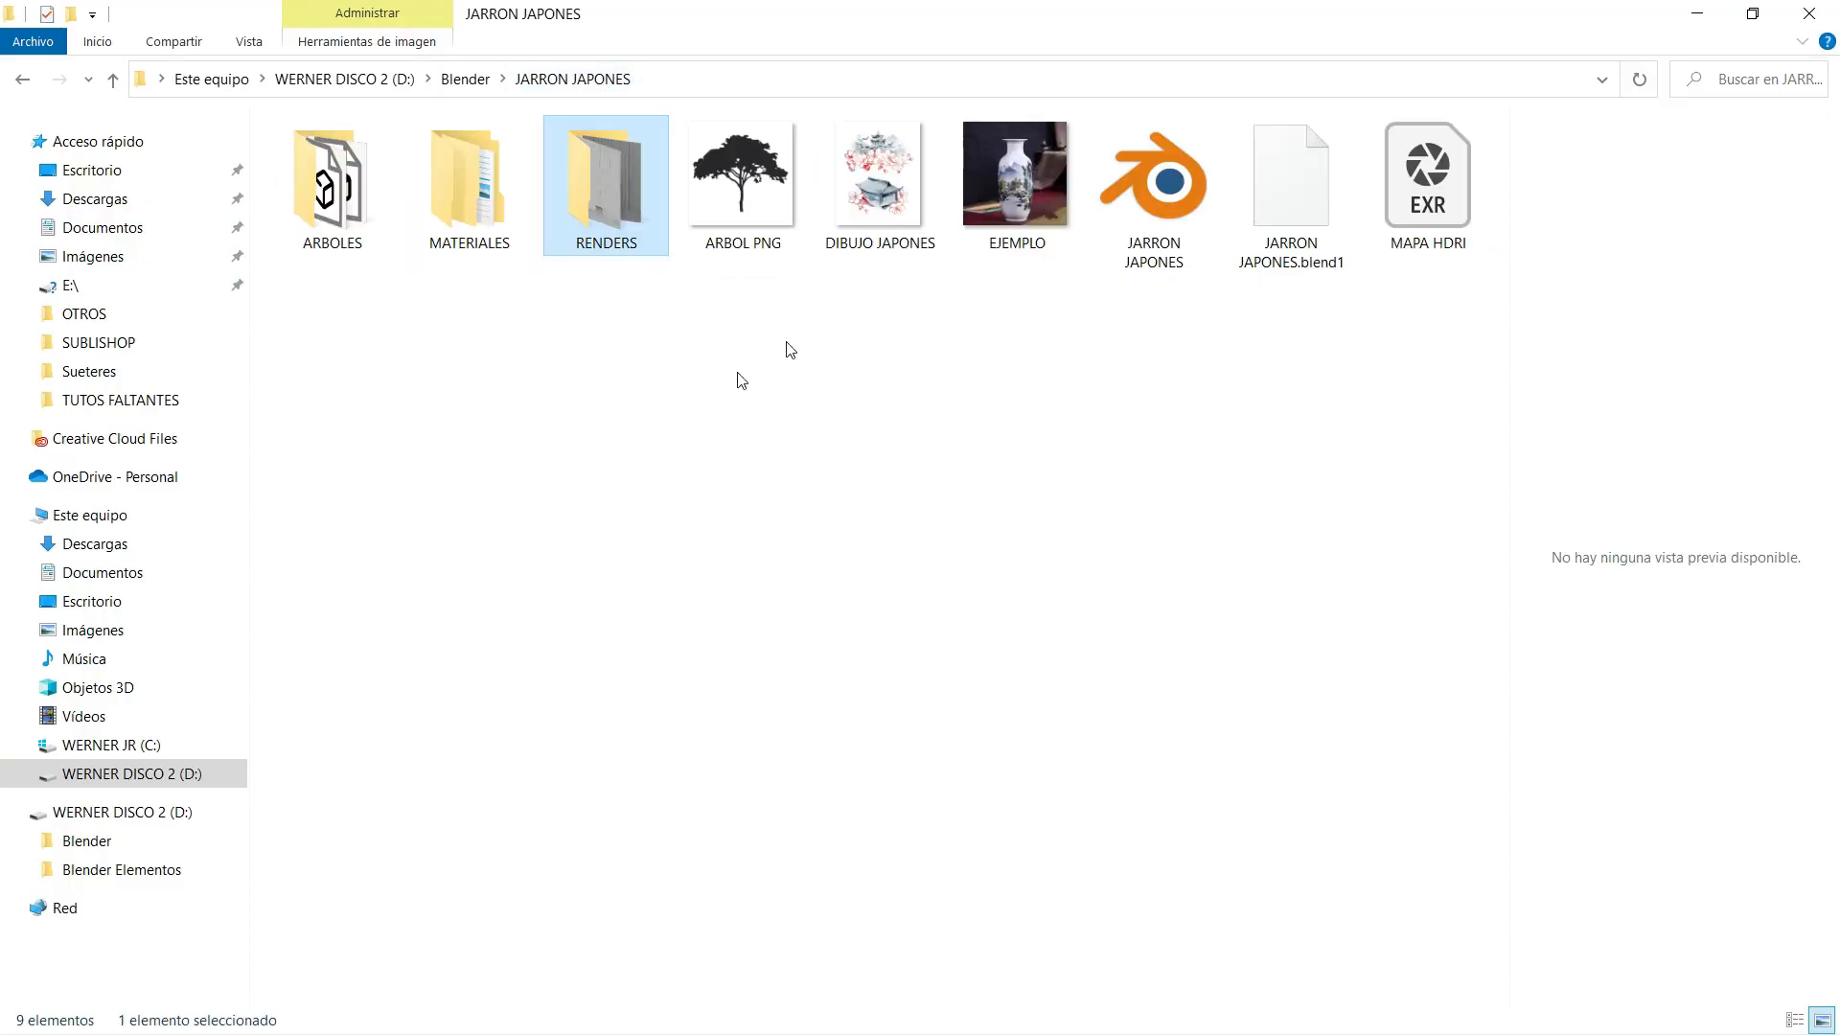
- Bring the DIBUJO JAPONES image into Blender's Shader Editor as a texture node and connect its Color to the Principled BSDF Base Color
click(876, 208)
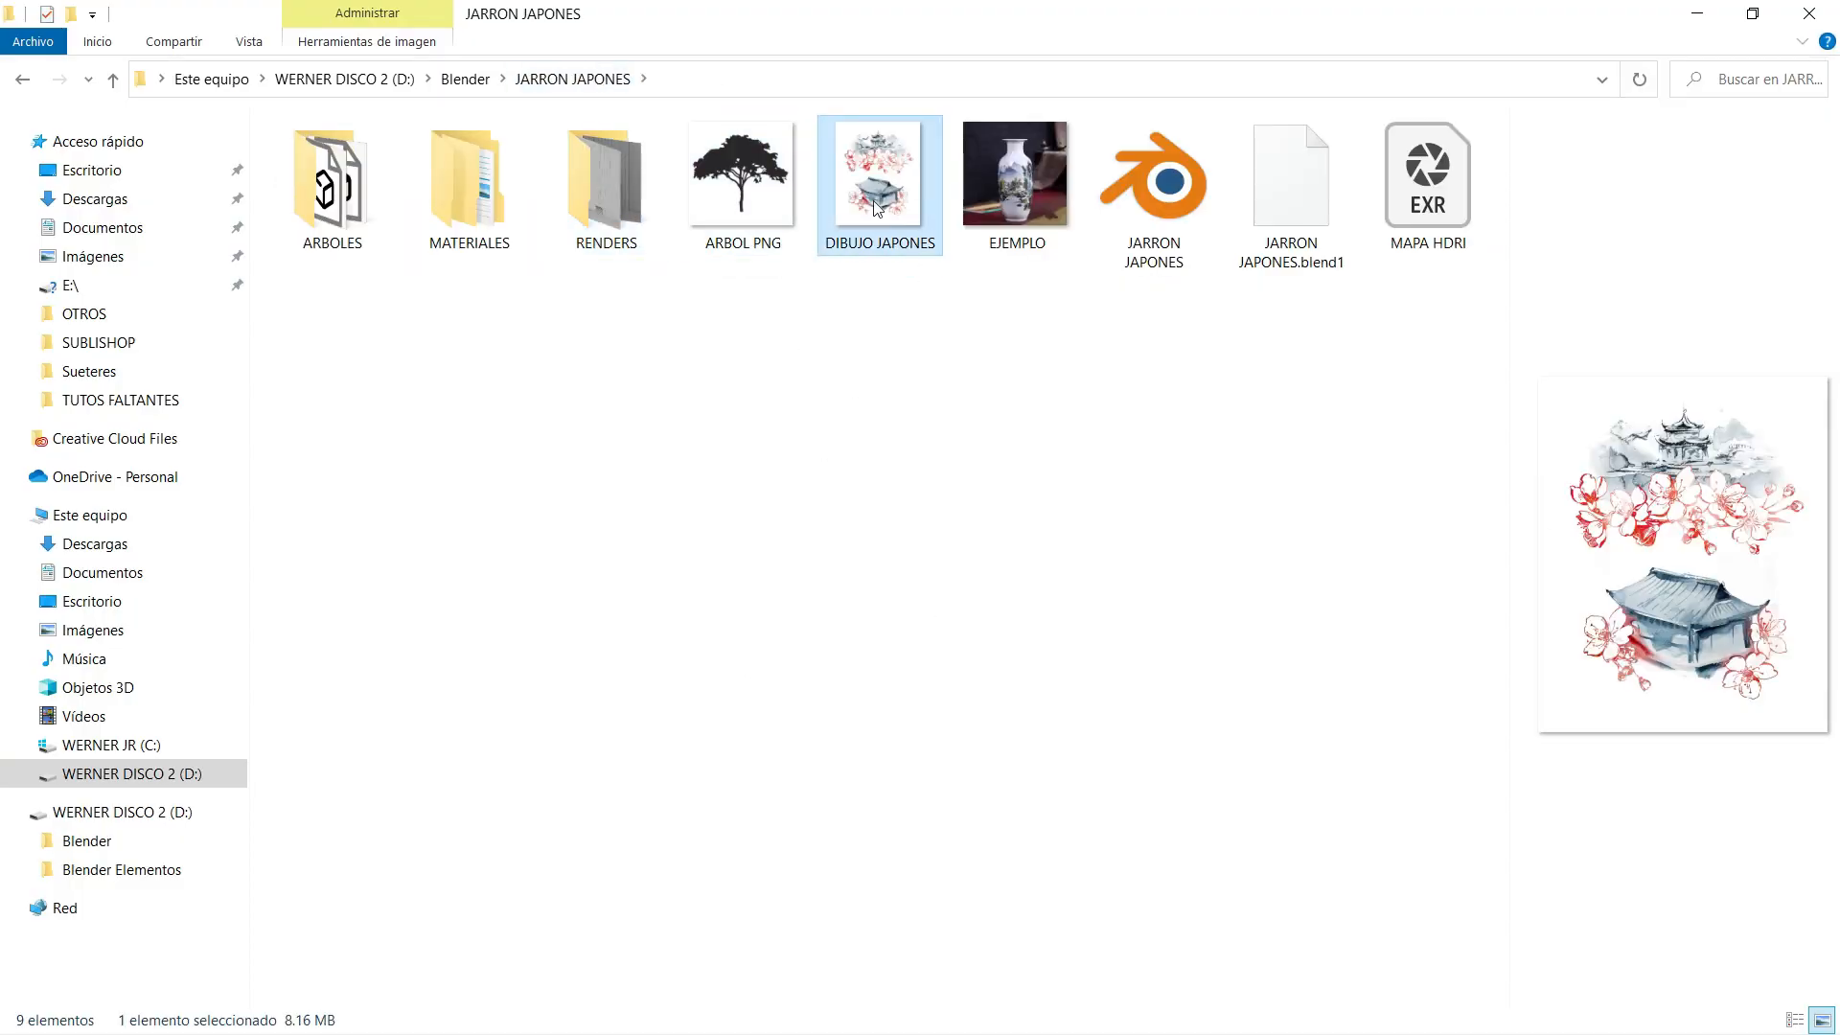
click(1753, 13)
drag(717, 398, 651, 481)
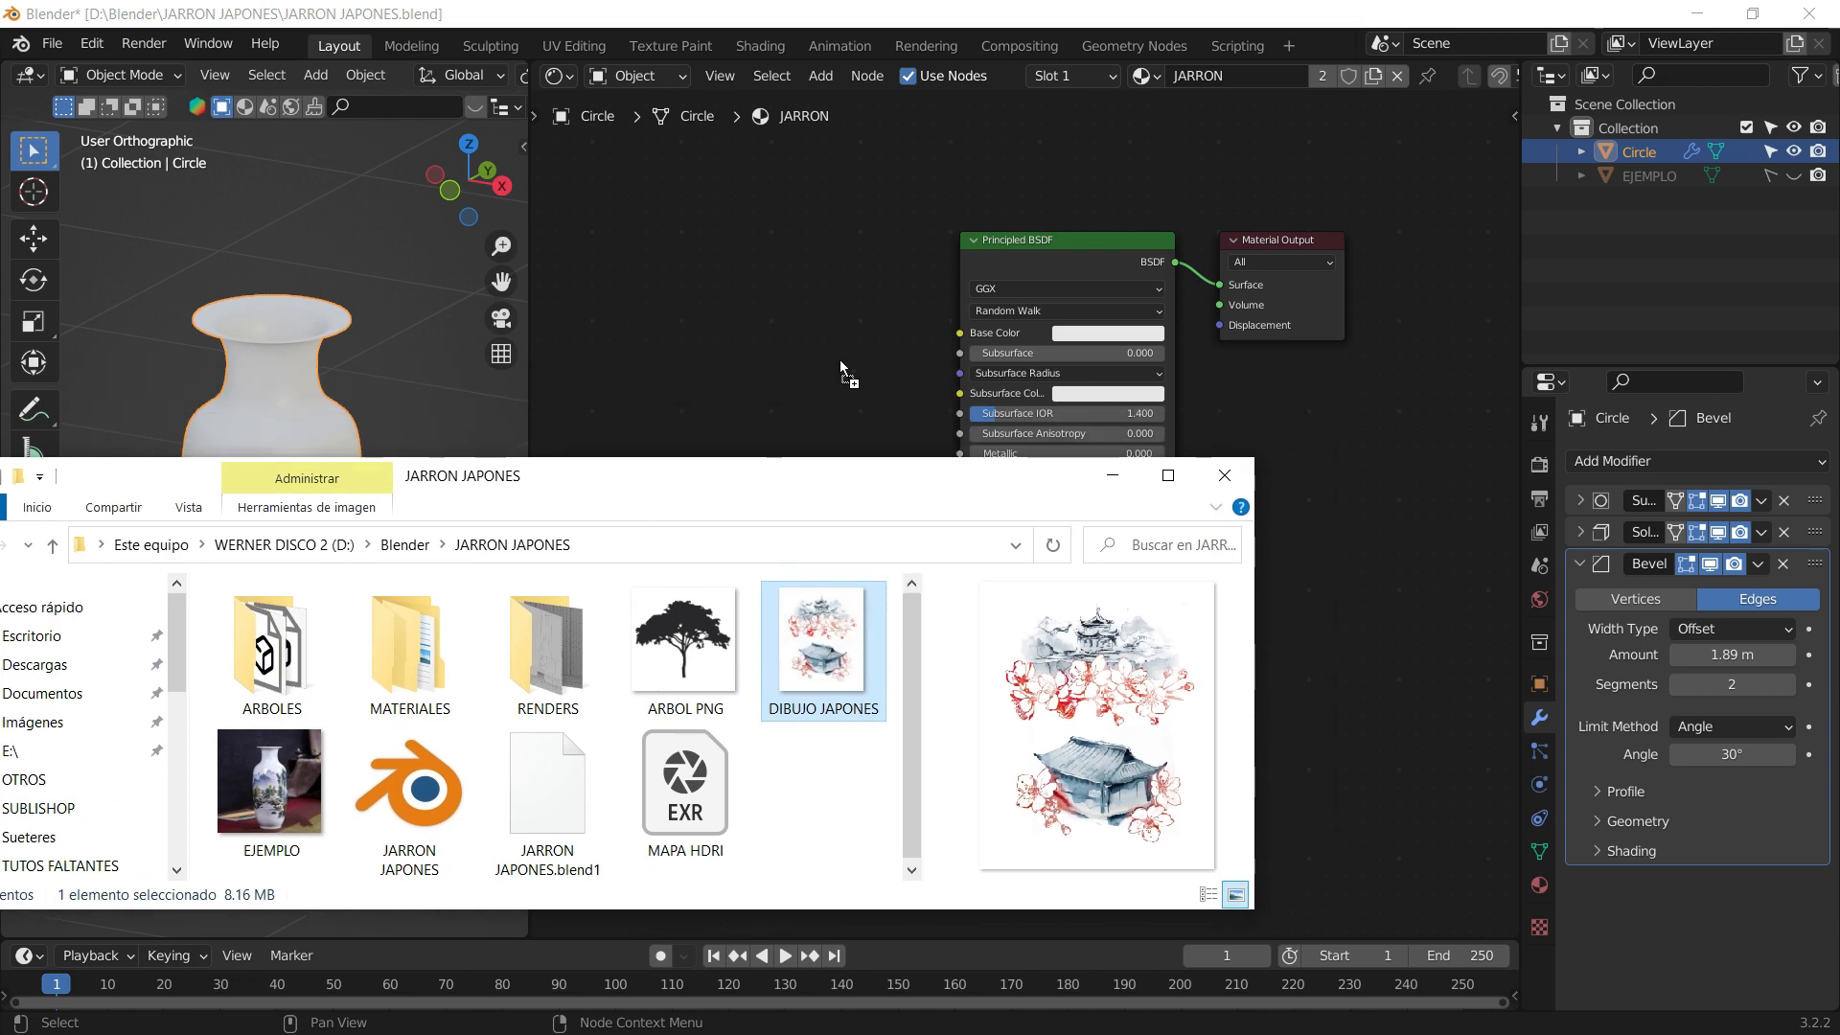
drag(839, 360, 824, 311)
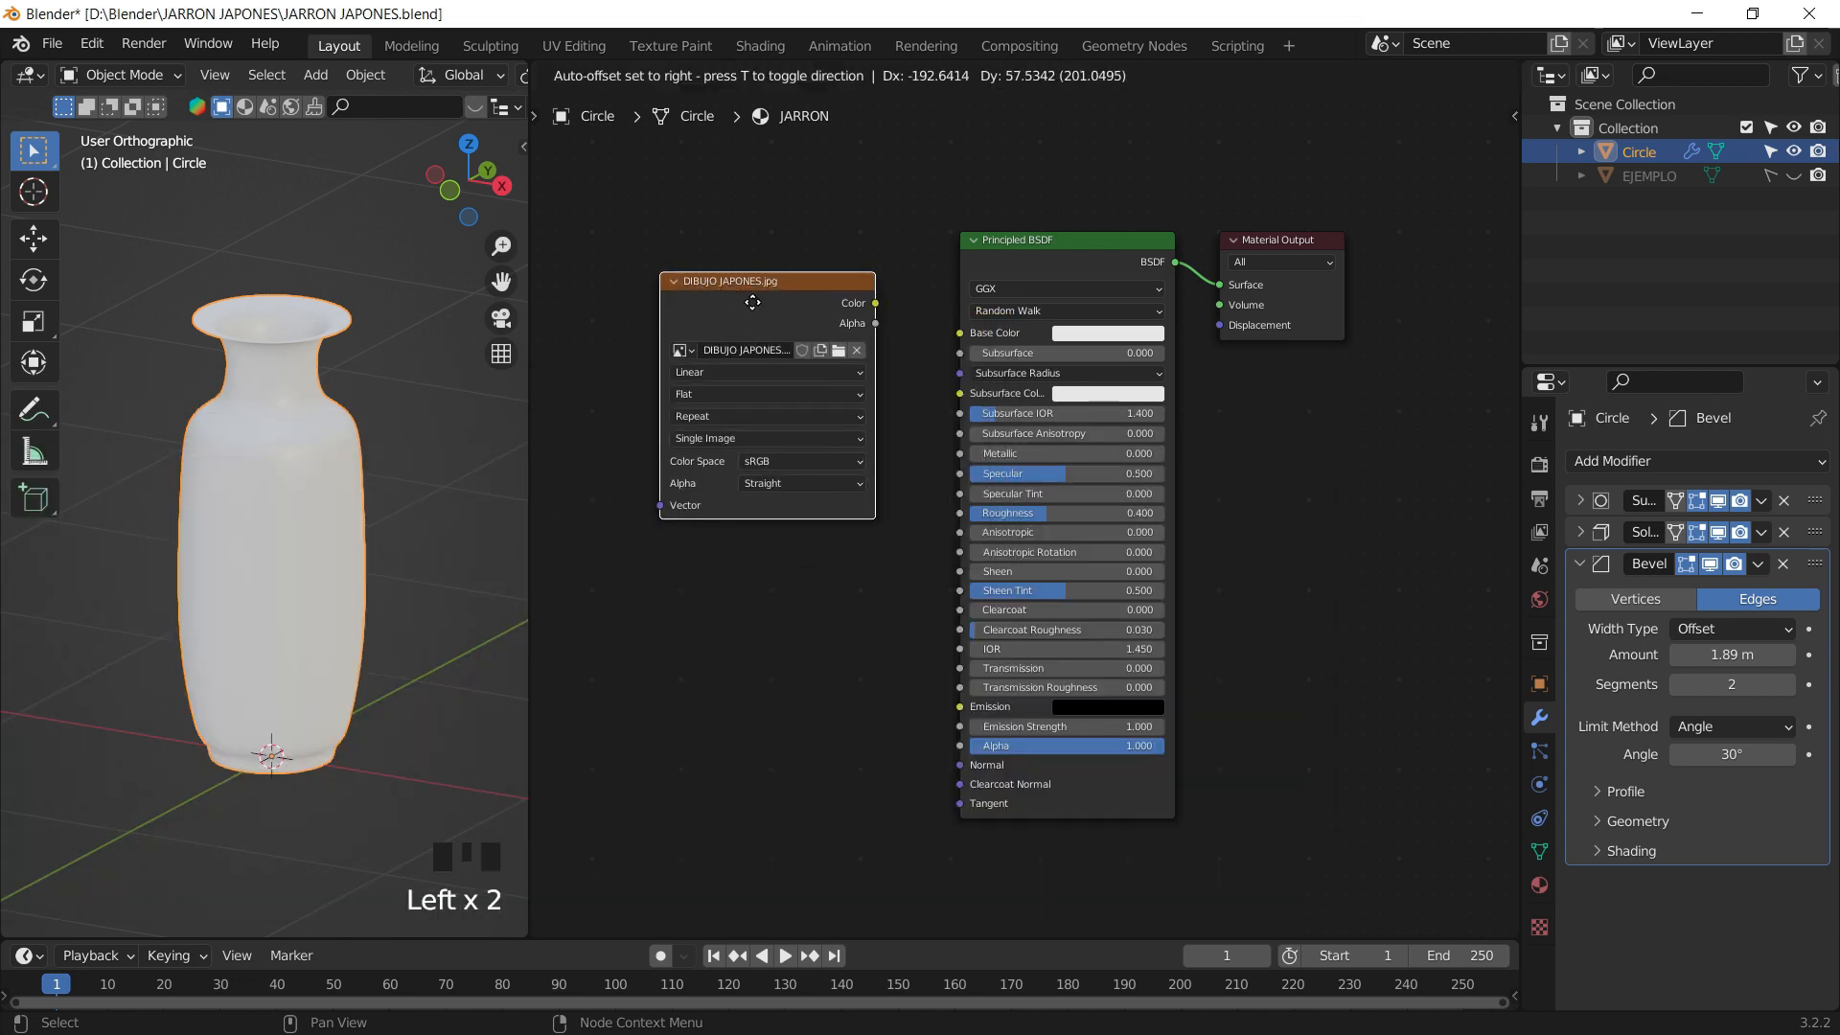
click(747, 300)
drag(871, 303, 959, 343)
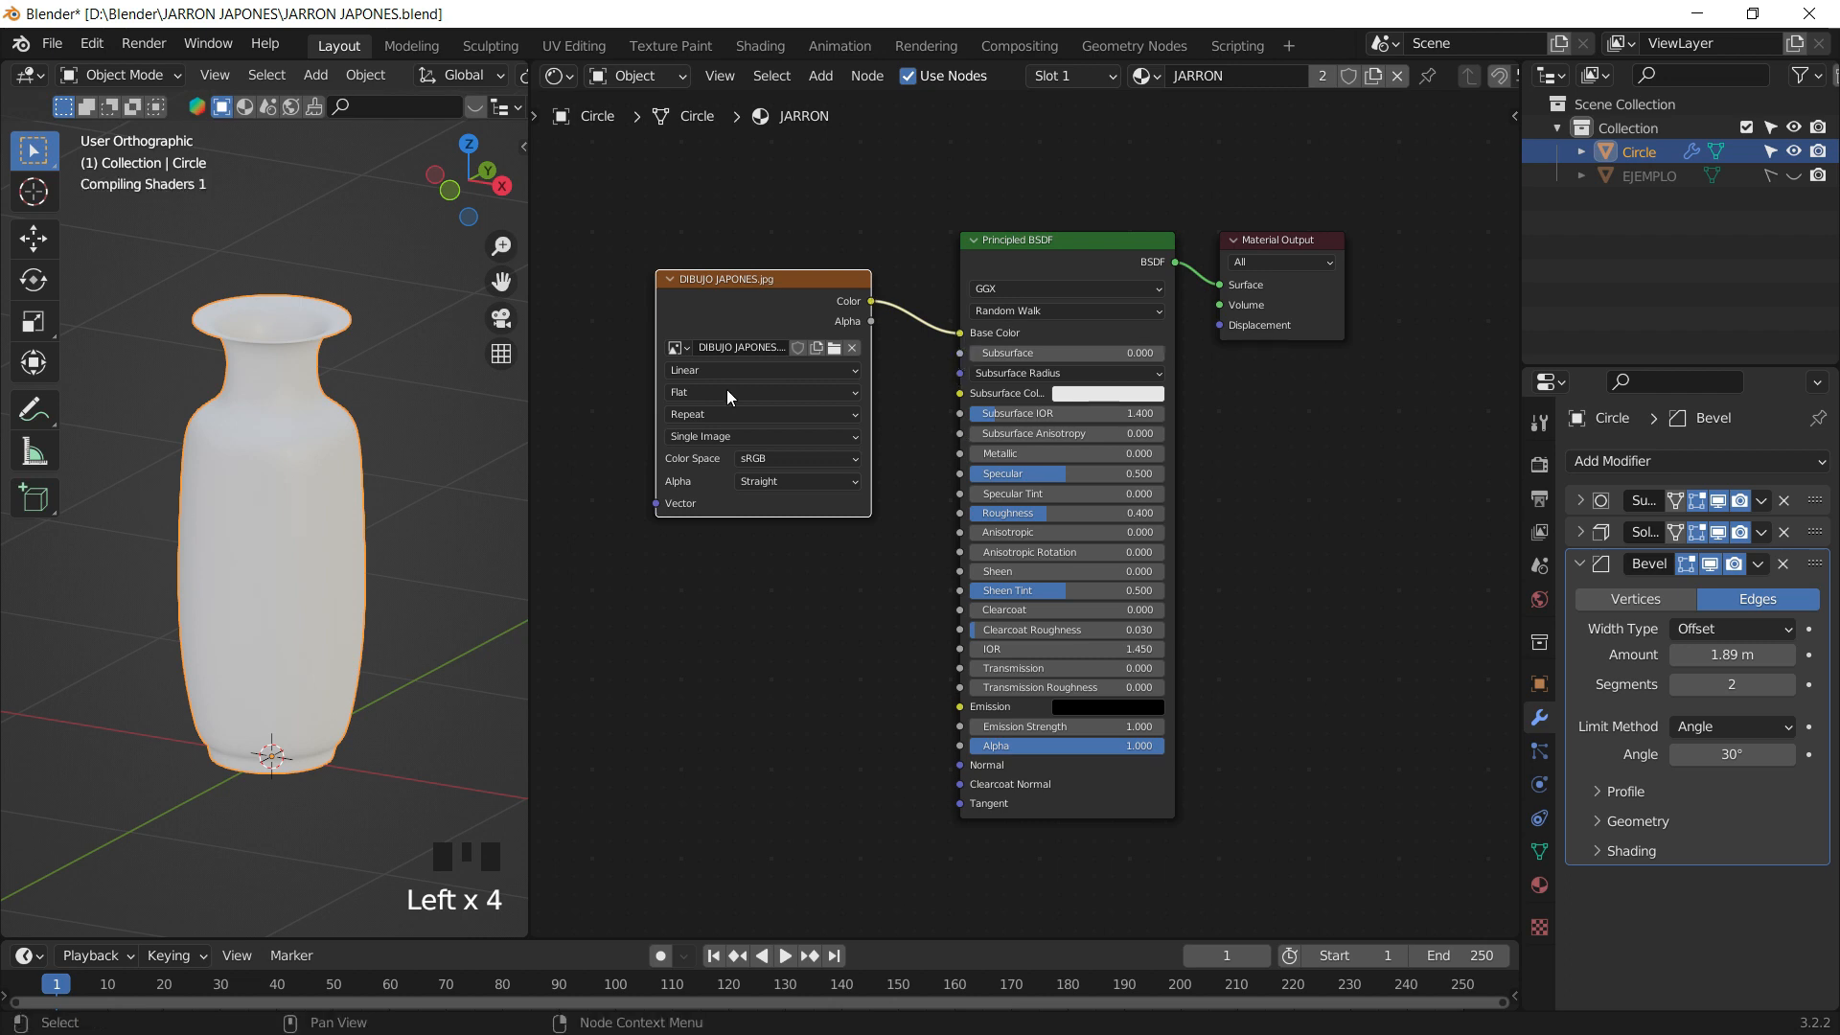
- Select the vase and widen the 3D viewport beside the Shader Editor
click(415, 410)
click(318, 485)
middle_drag(318, 486, 272, 359)
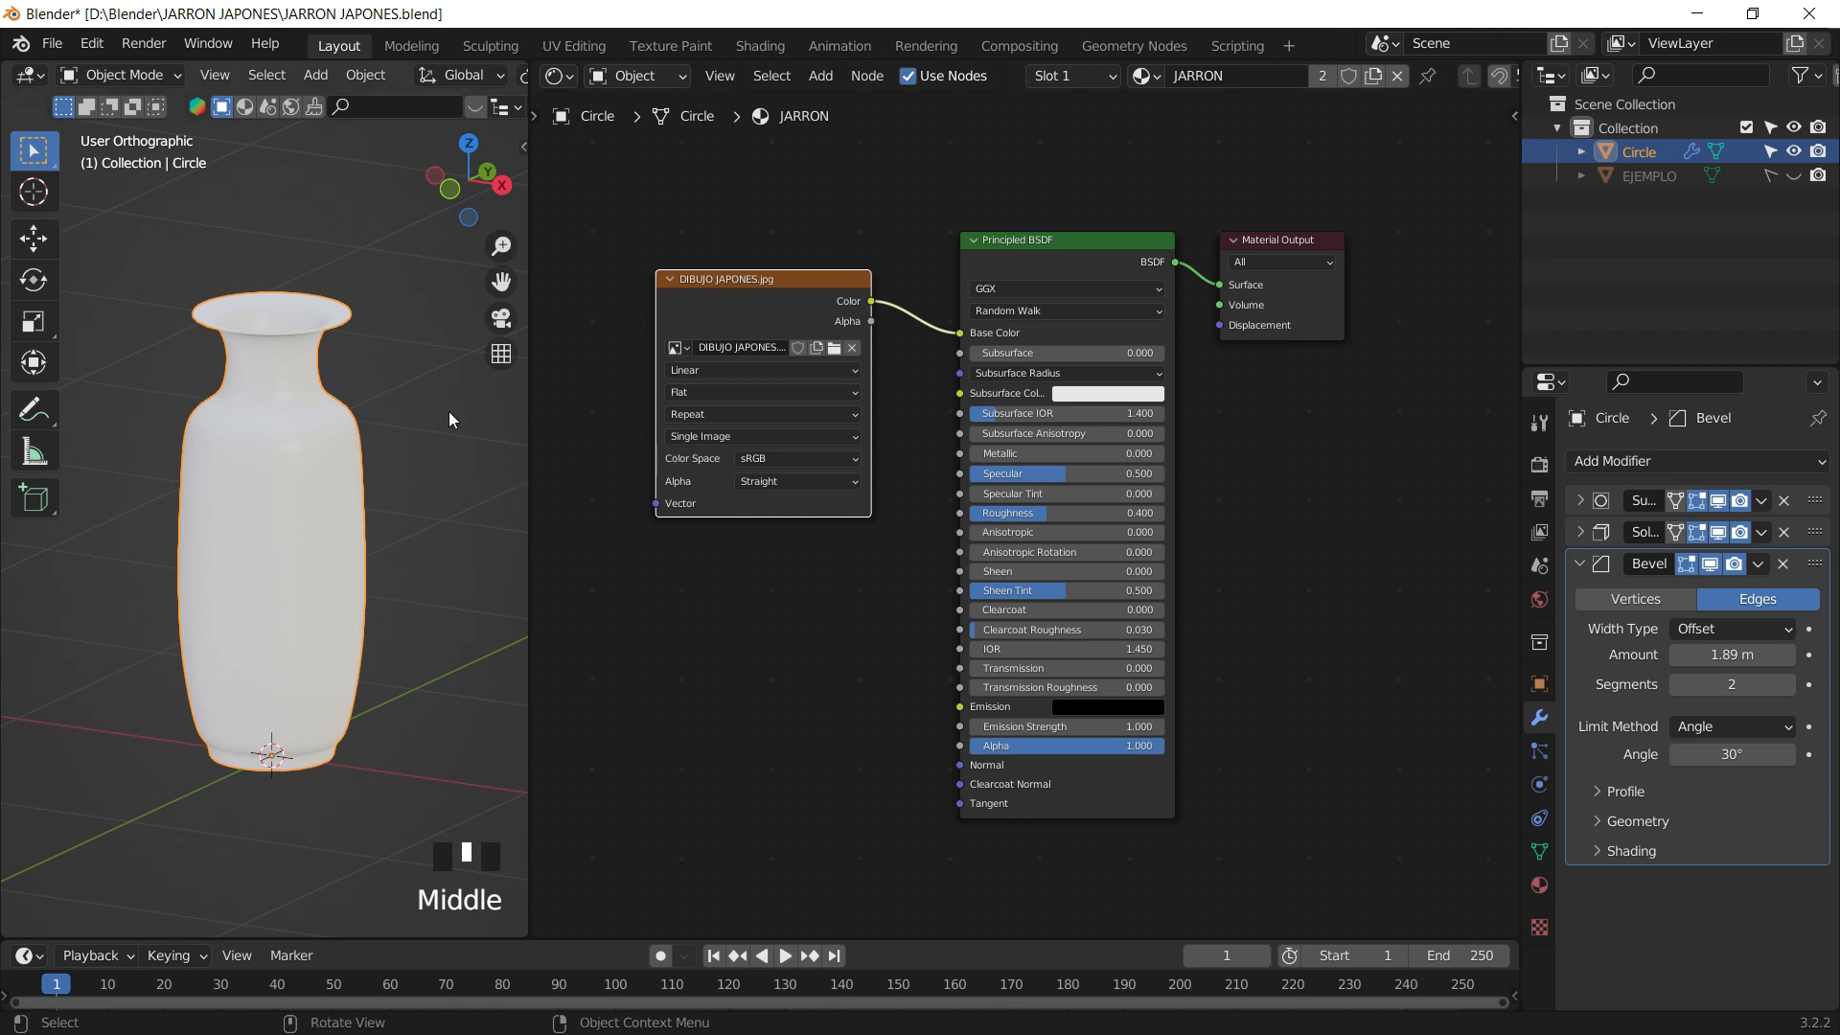
drag(527, 395, 757, 402)
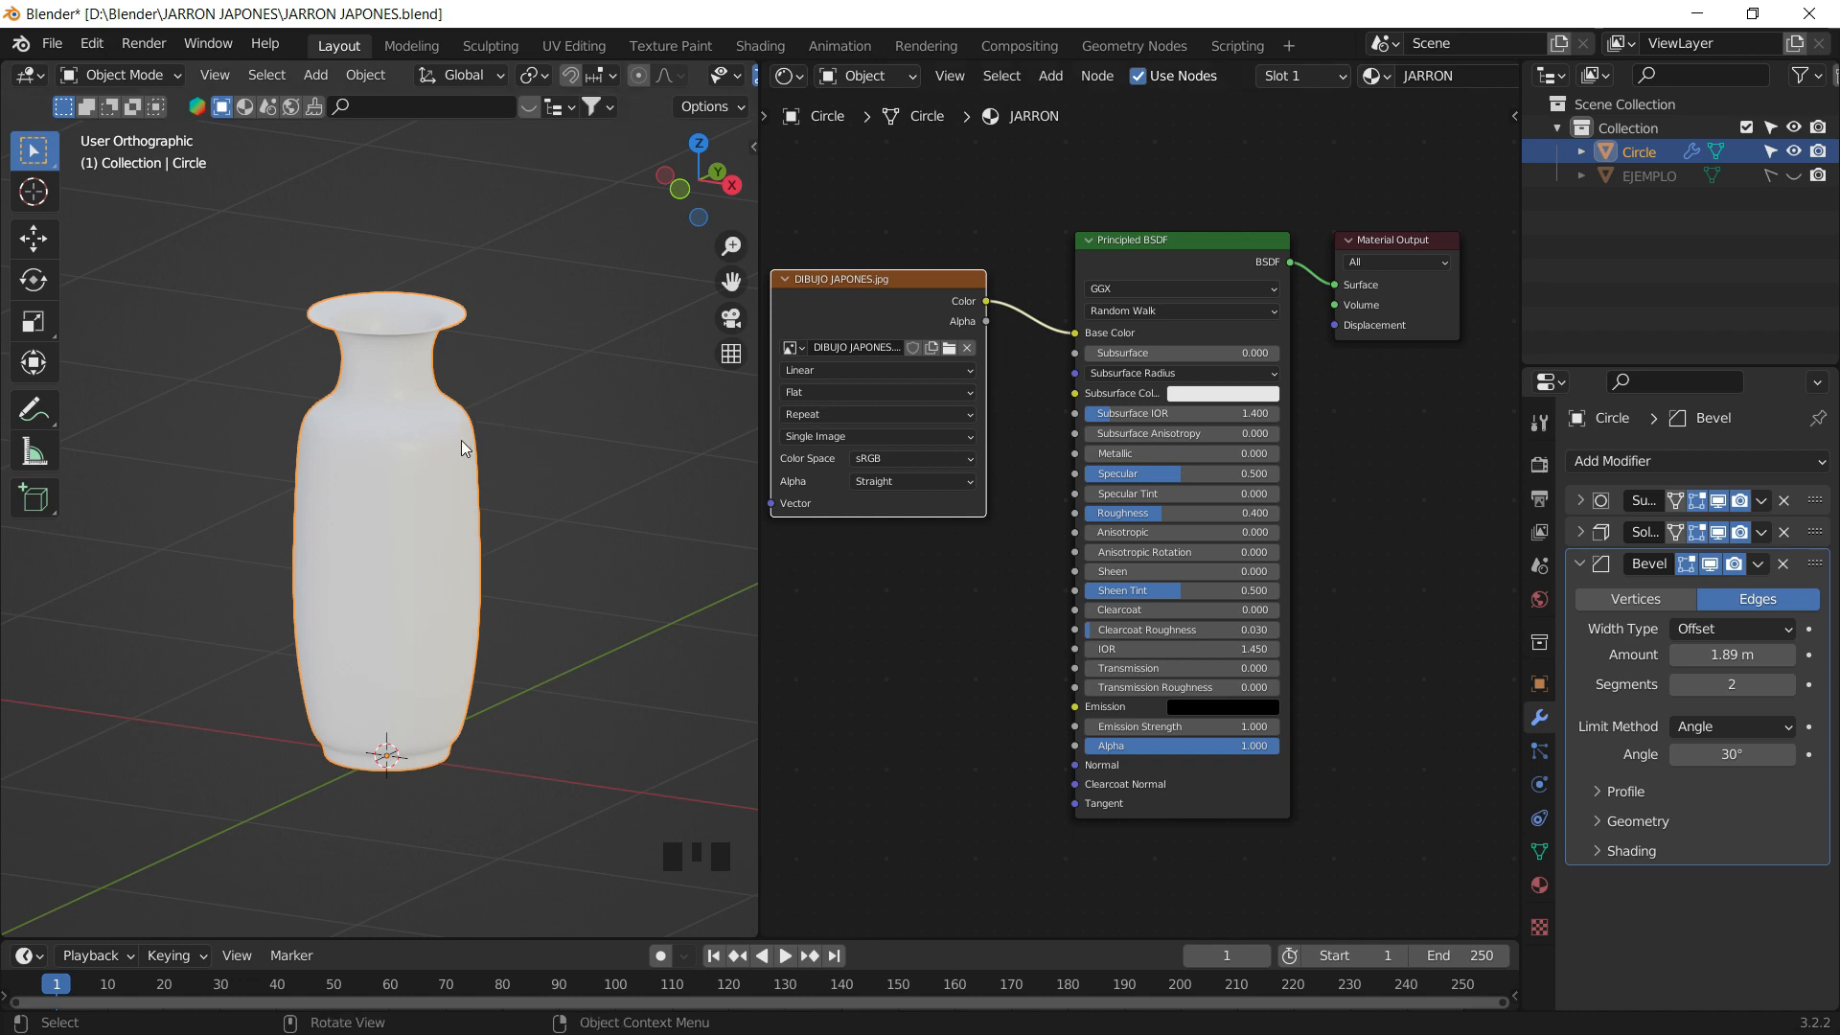
- Enter Edit Mode on the vase and turn off the viewport display of the Subdivision, Solidify and Bevel modifiers
key(Tab)
shift+middle_drag(480, 410, 515, 417)
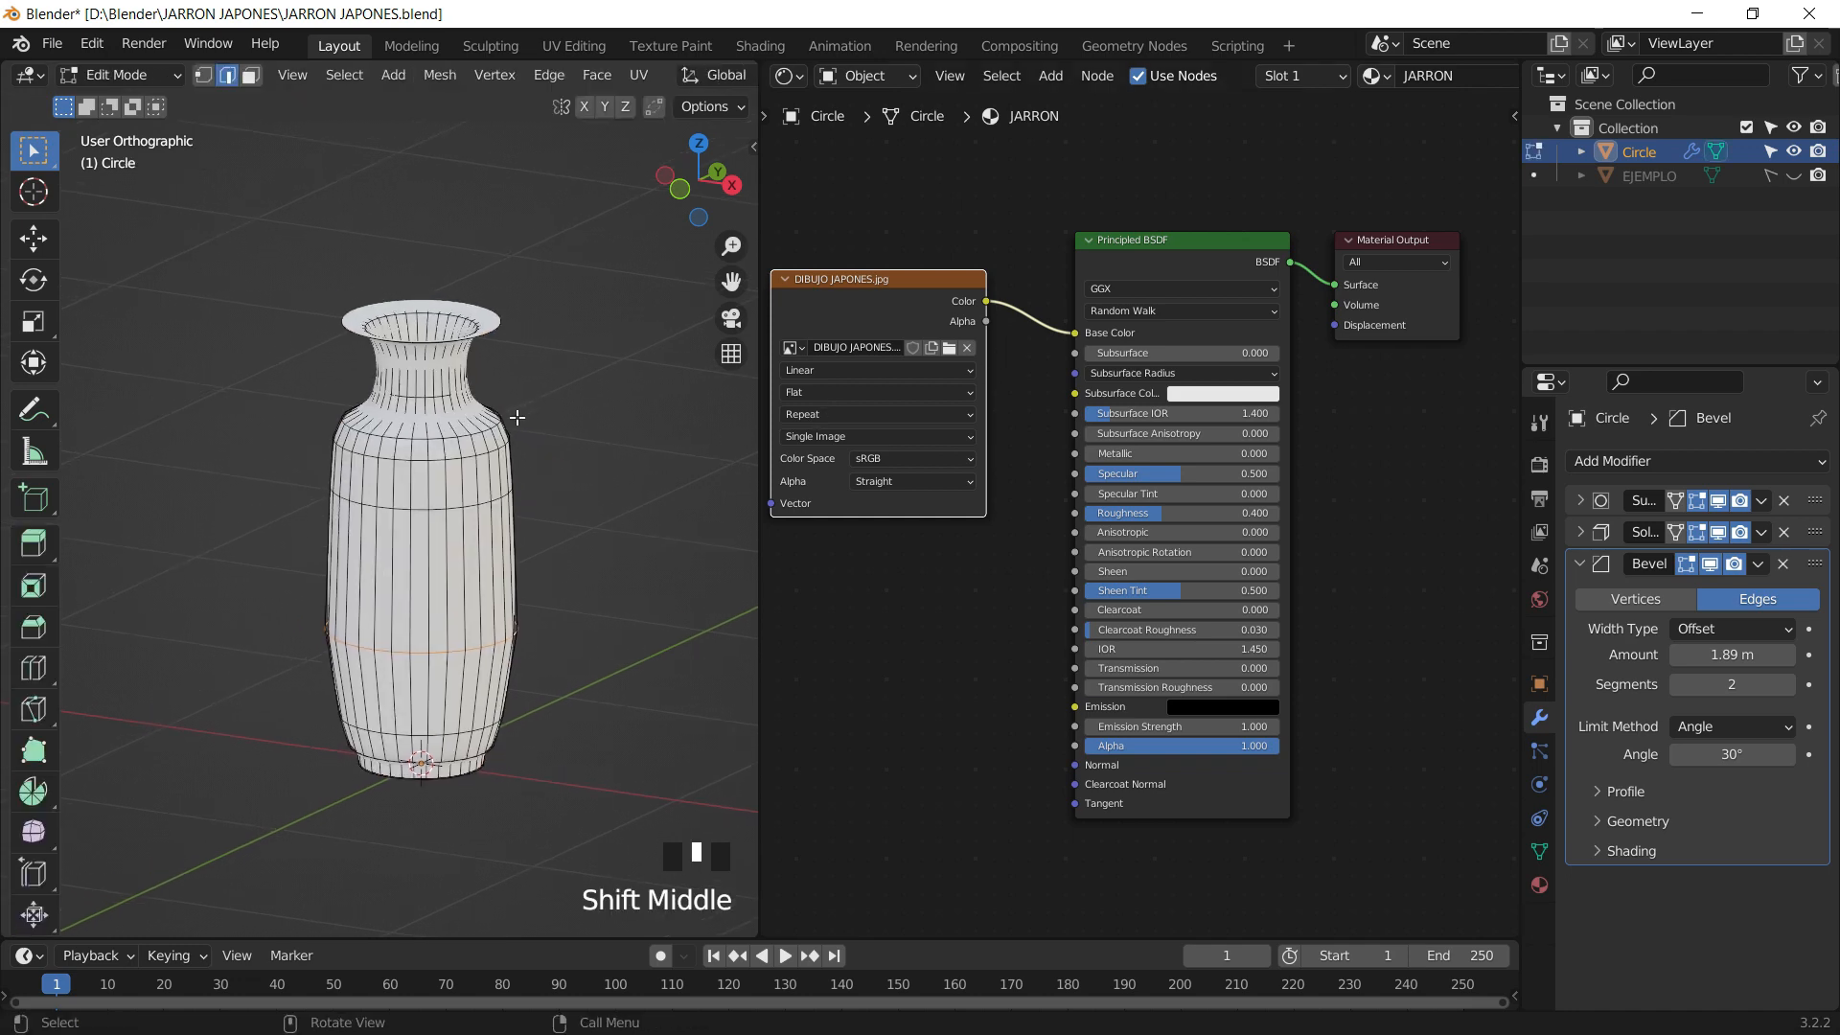
key(z)
click(536, 531)
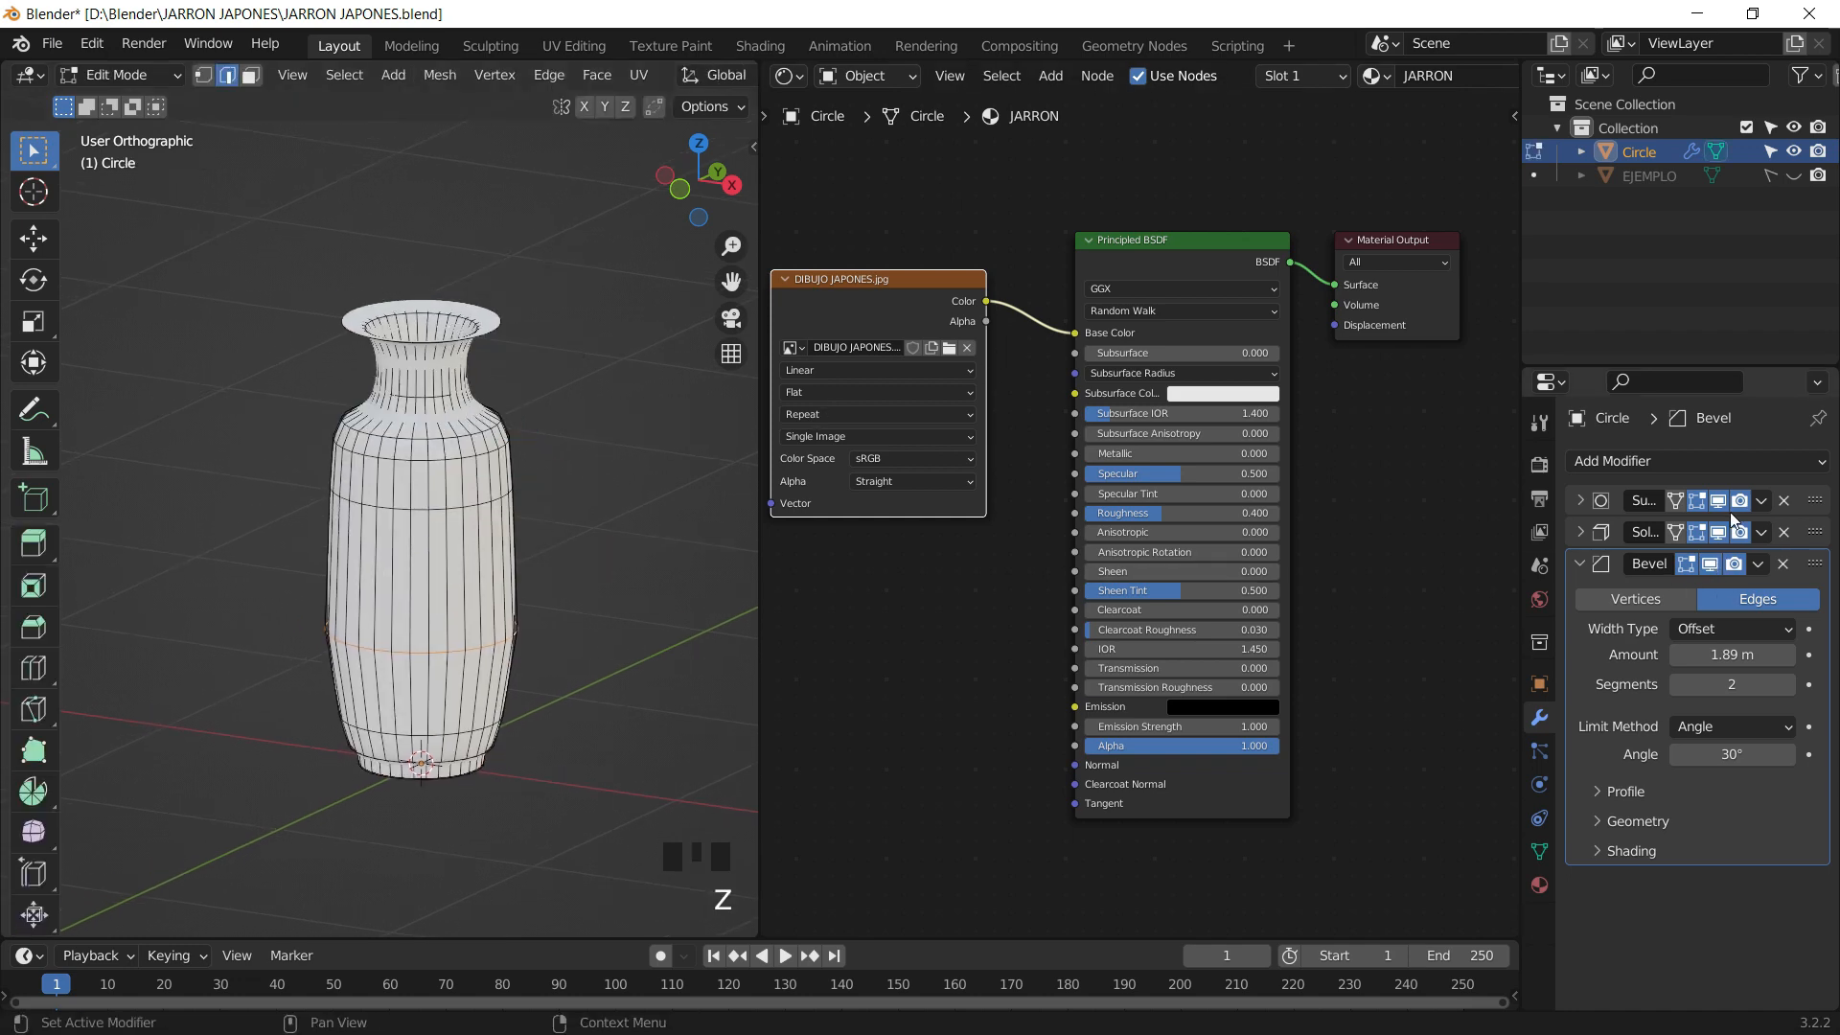
click(1718, 529)
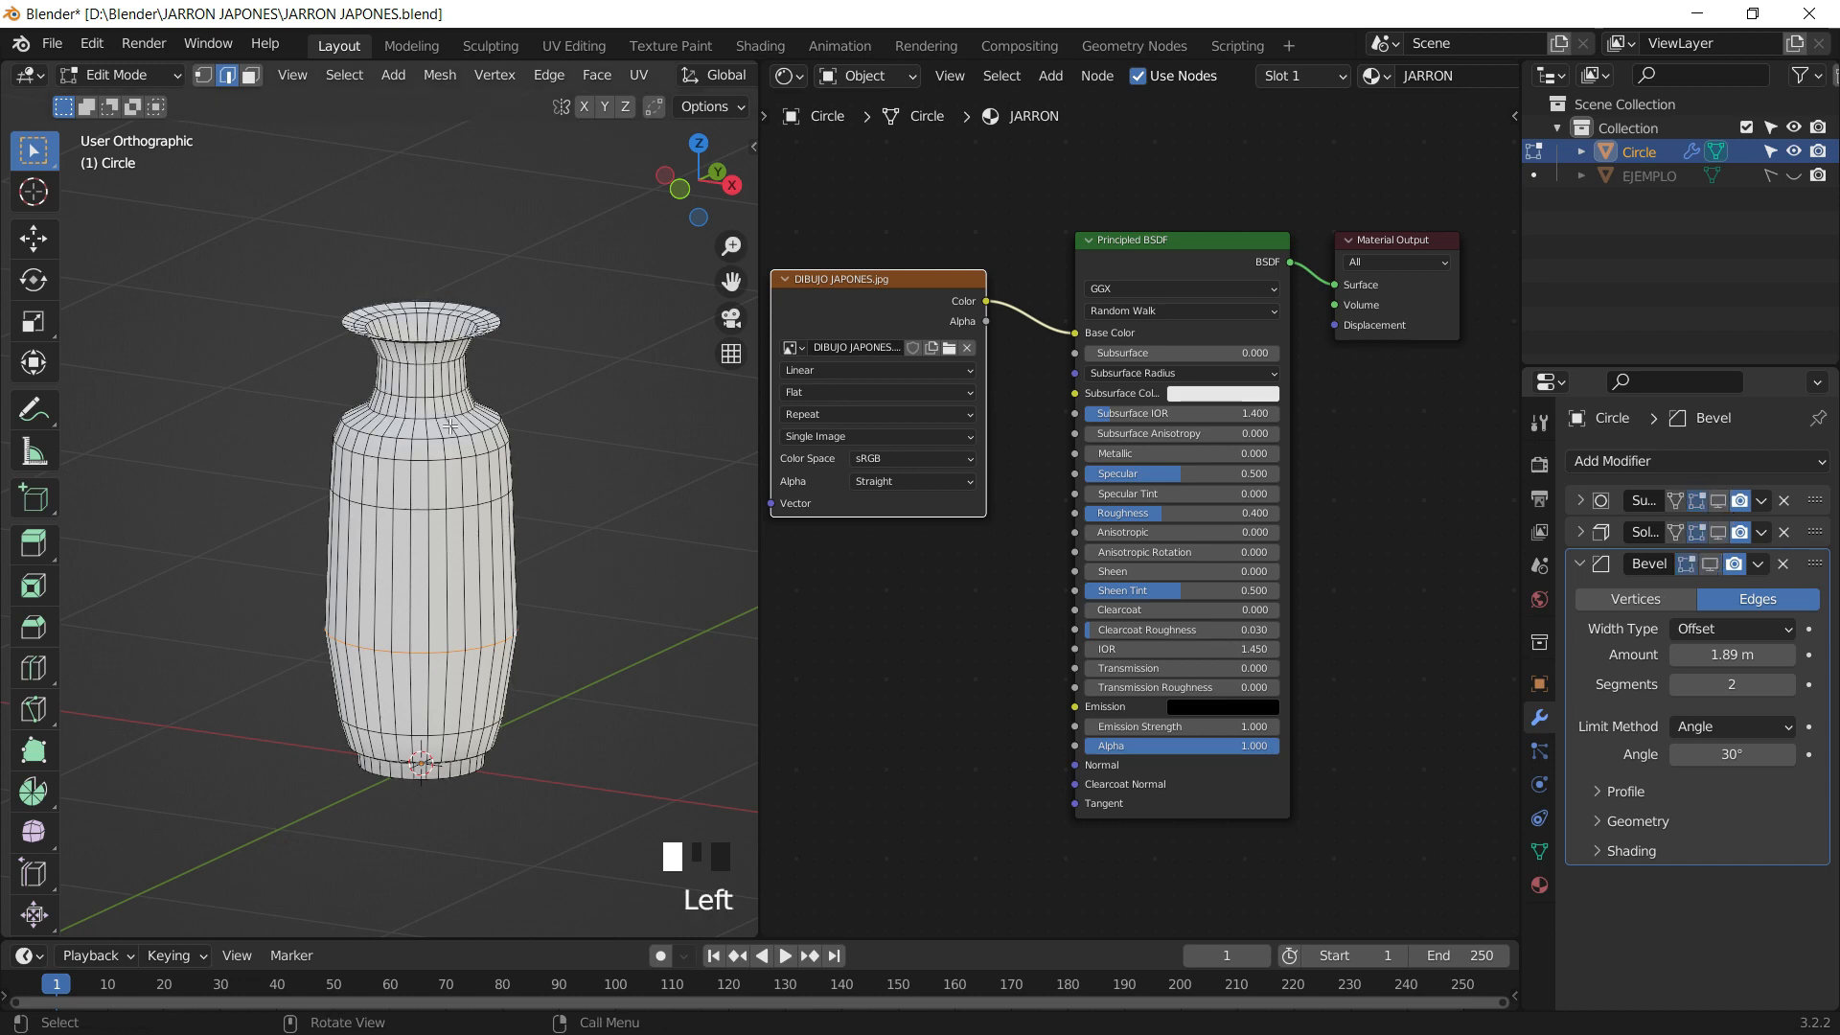
- Select the two horizontal edge loops bounding the vase body, one near the base and one below the shoulder
scroll(450, 427, up, 4)
shift+middle_drag(450, 427, 729, 422)
click(732, 185)
shift+middle_drag(432, 648, 392, 542)
scroll(430, 485, down, 1)
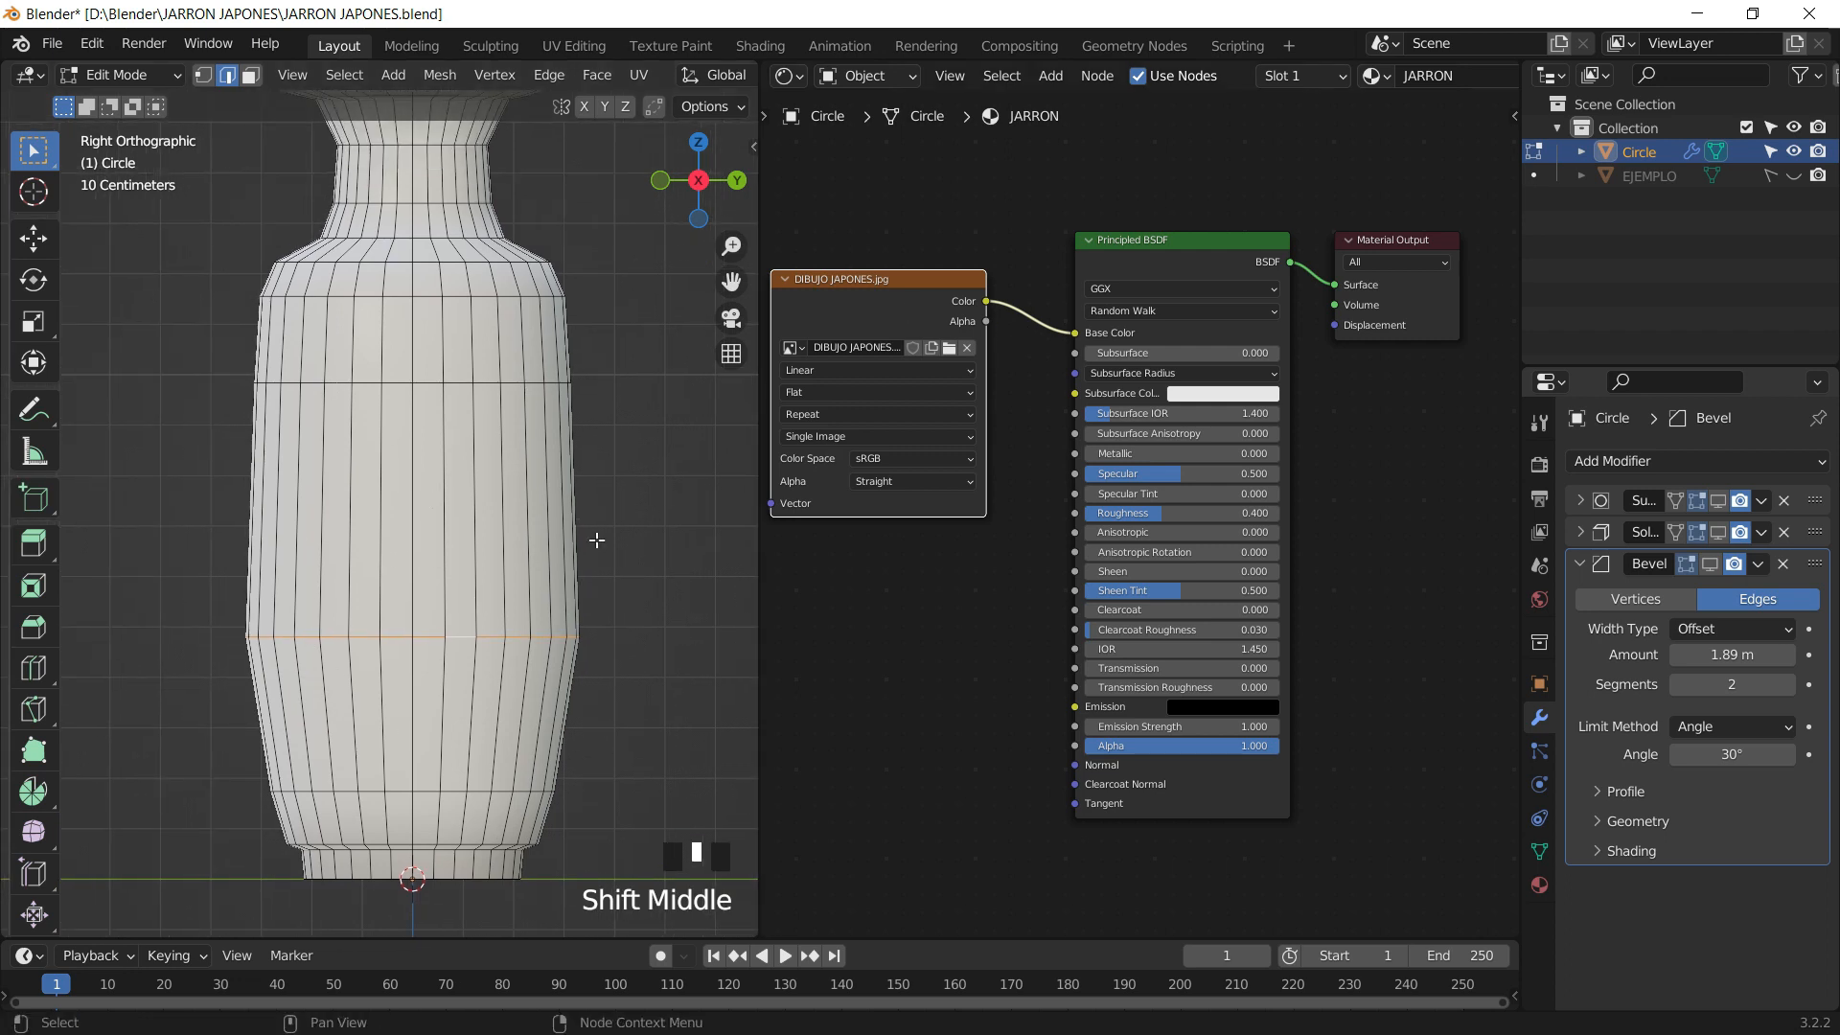
shift+middle_drag(1006, 246, 1127, 267)
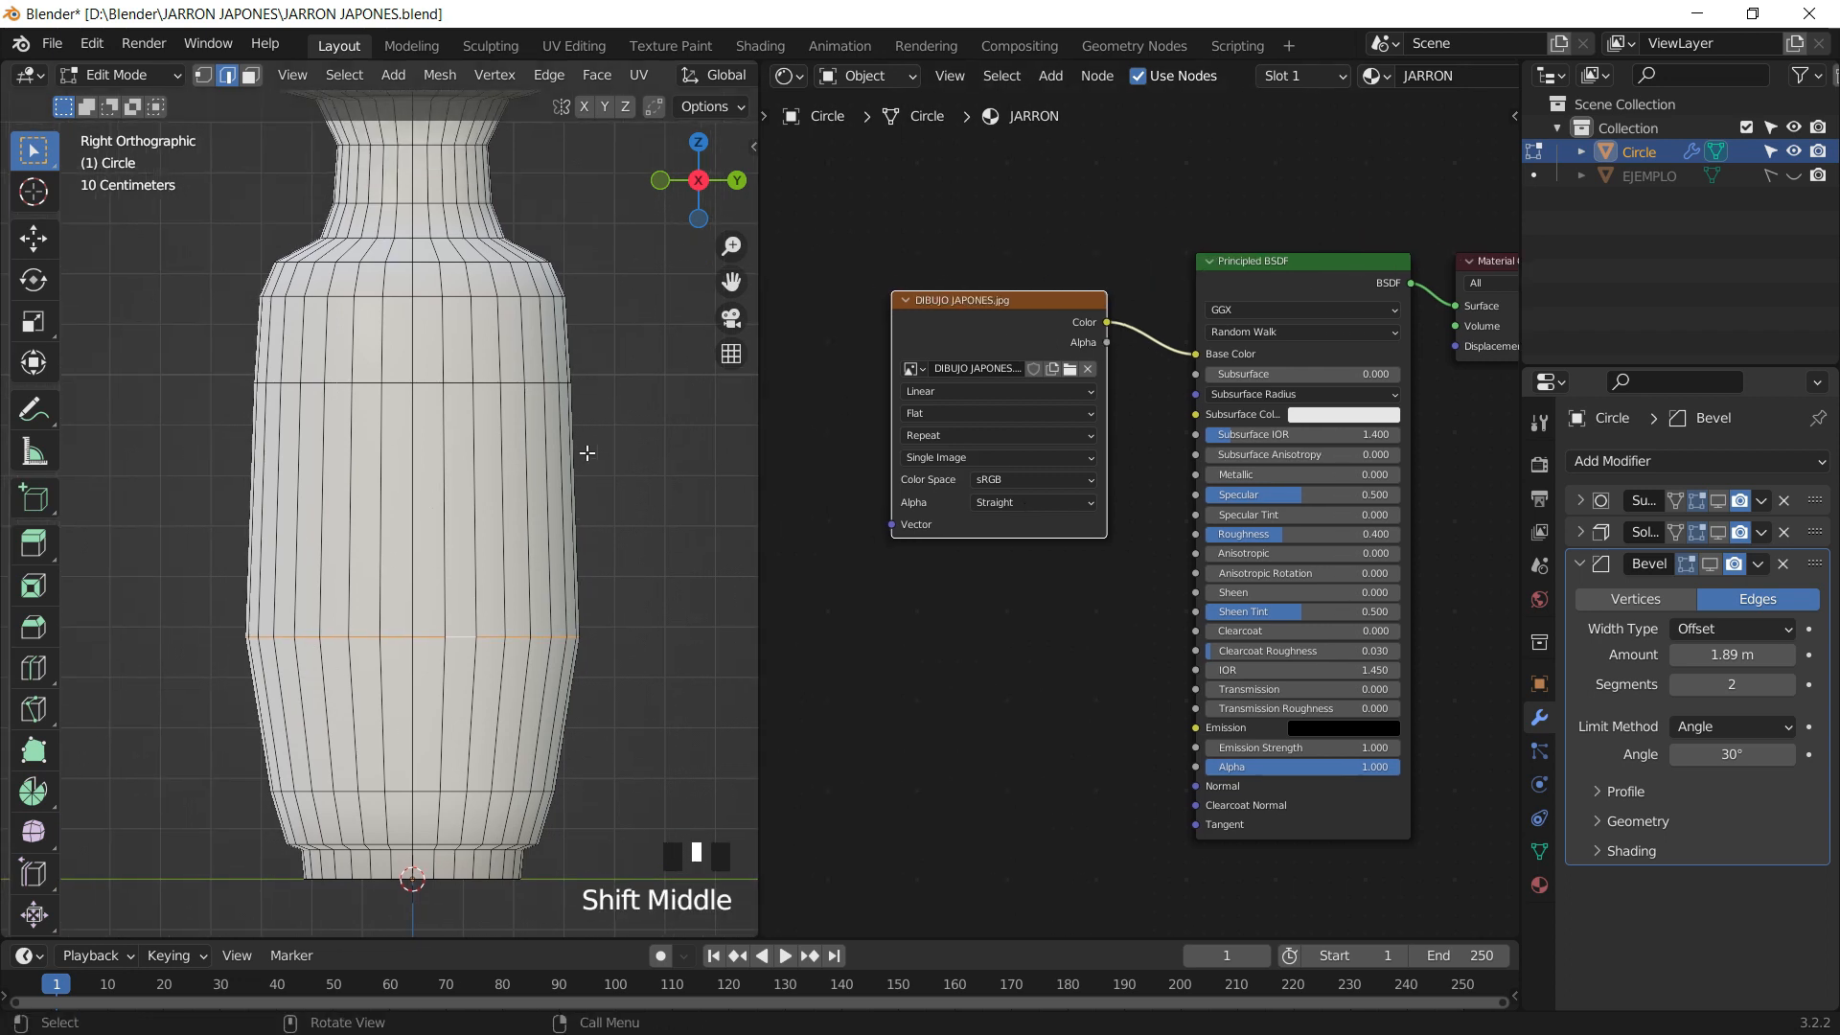
shift+middle_drag(580, 480, 573, 481)
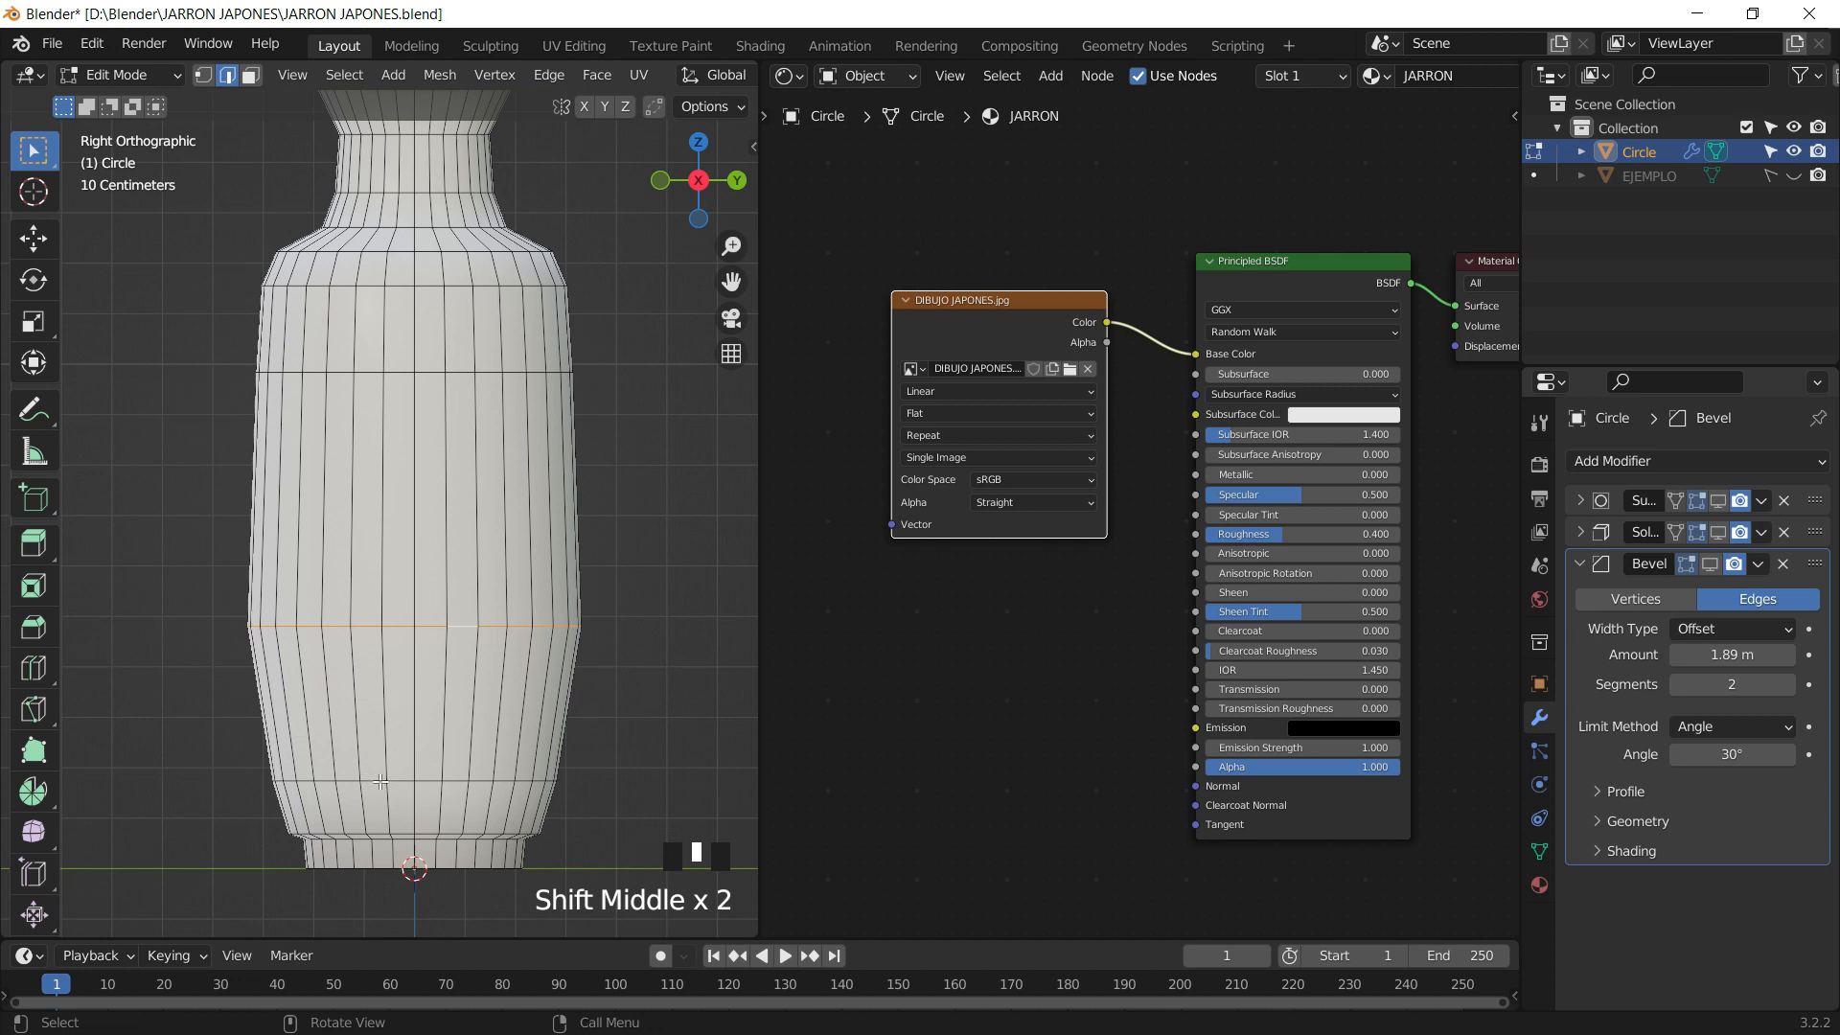
alt+click(378, 783)
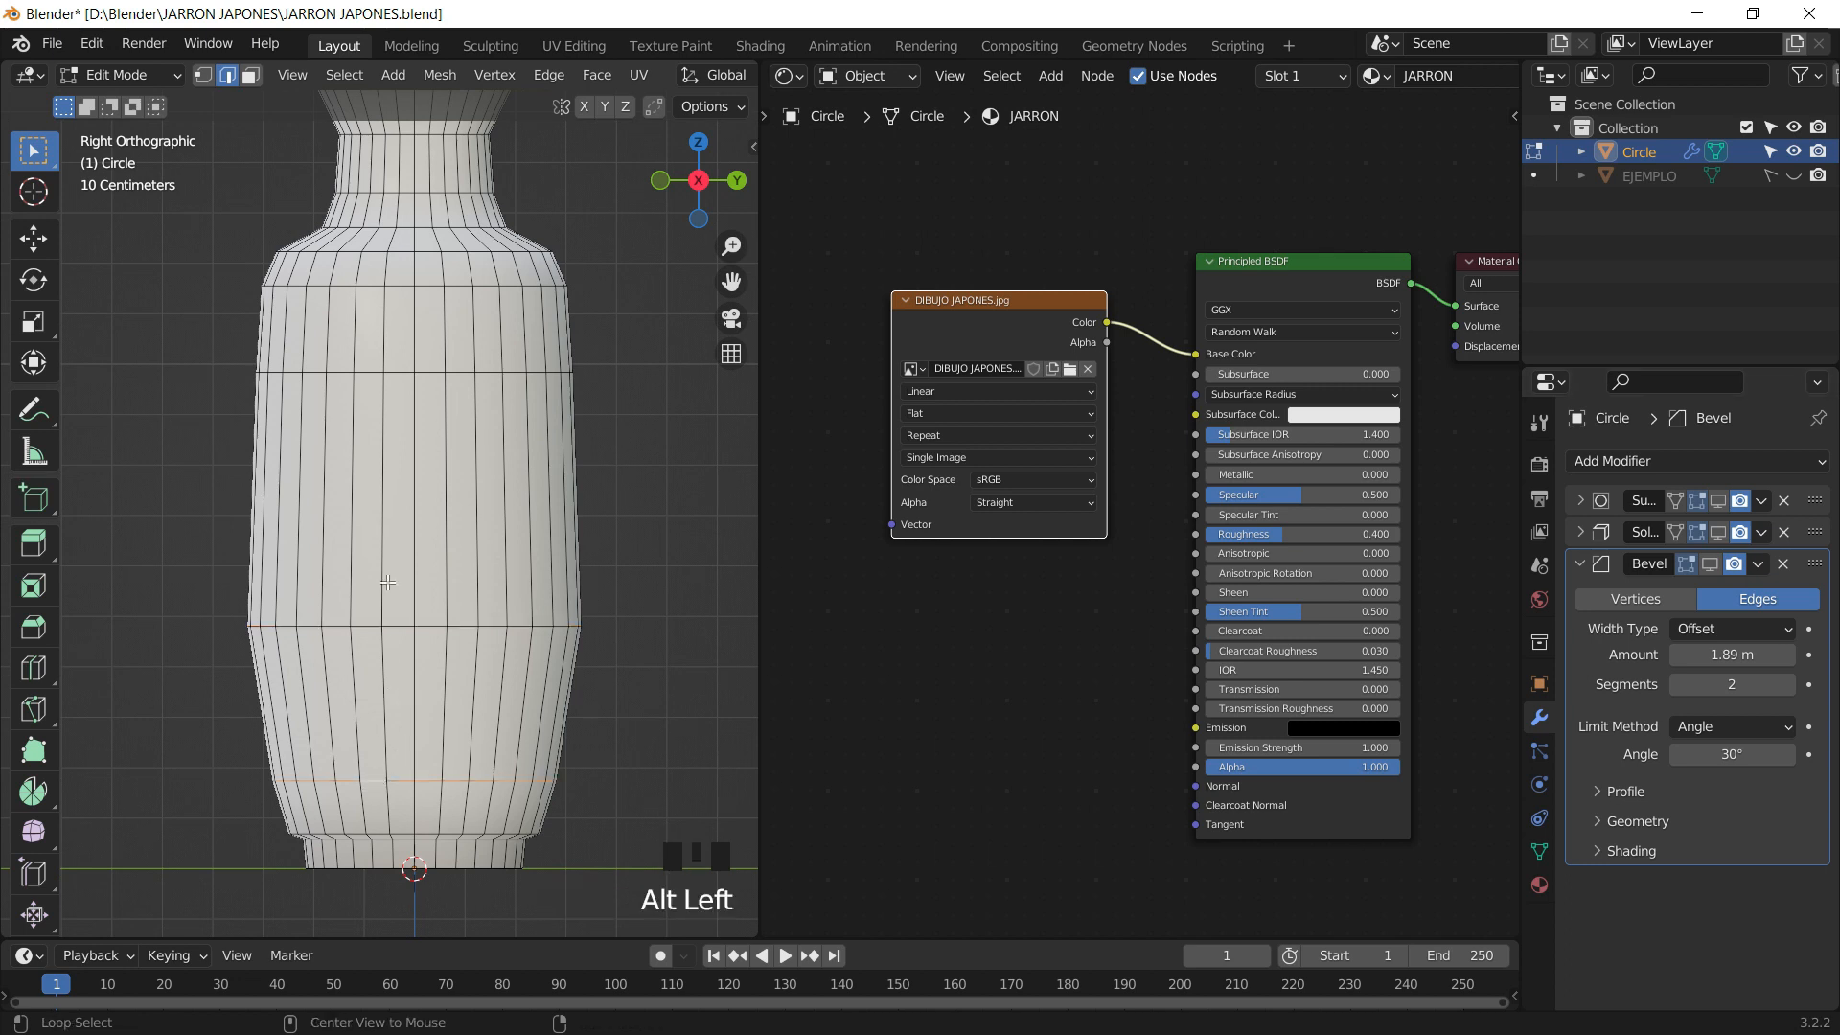
alt+click(375, 287)
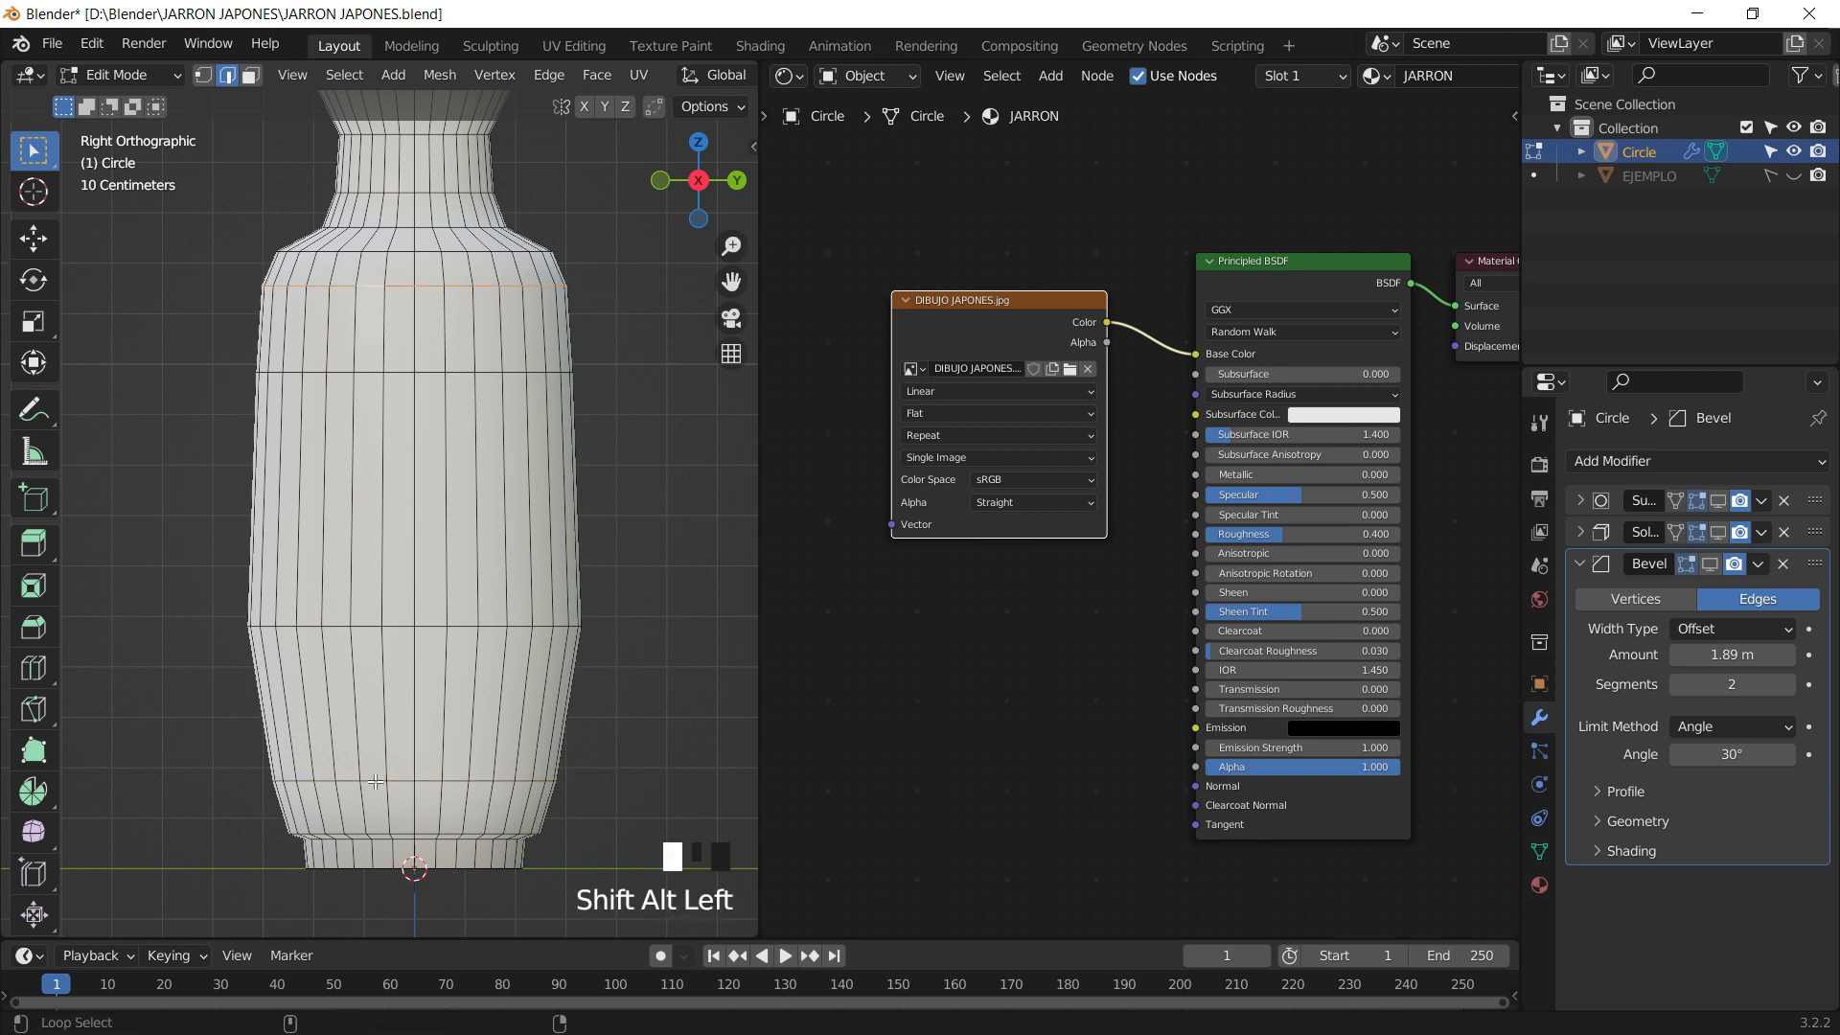
- Add the central vertical line of edges on the vase's -X side, between the two selected loops, to the selection
middle_drag(469, 468, 522, 209)
scroll(522, 233, down, 2)
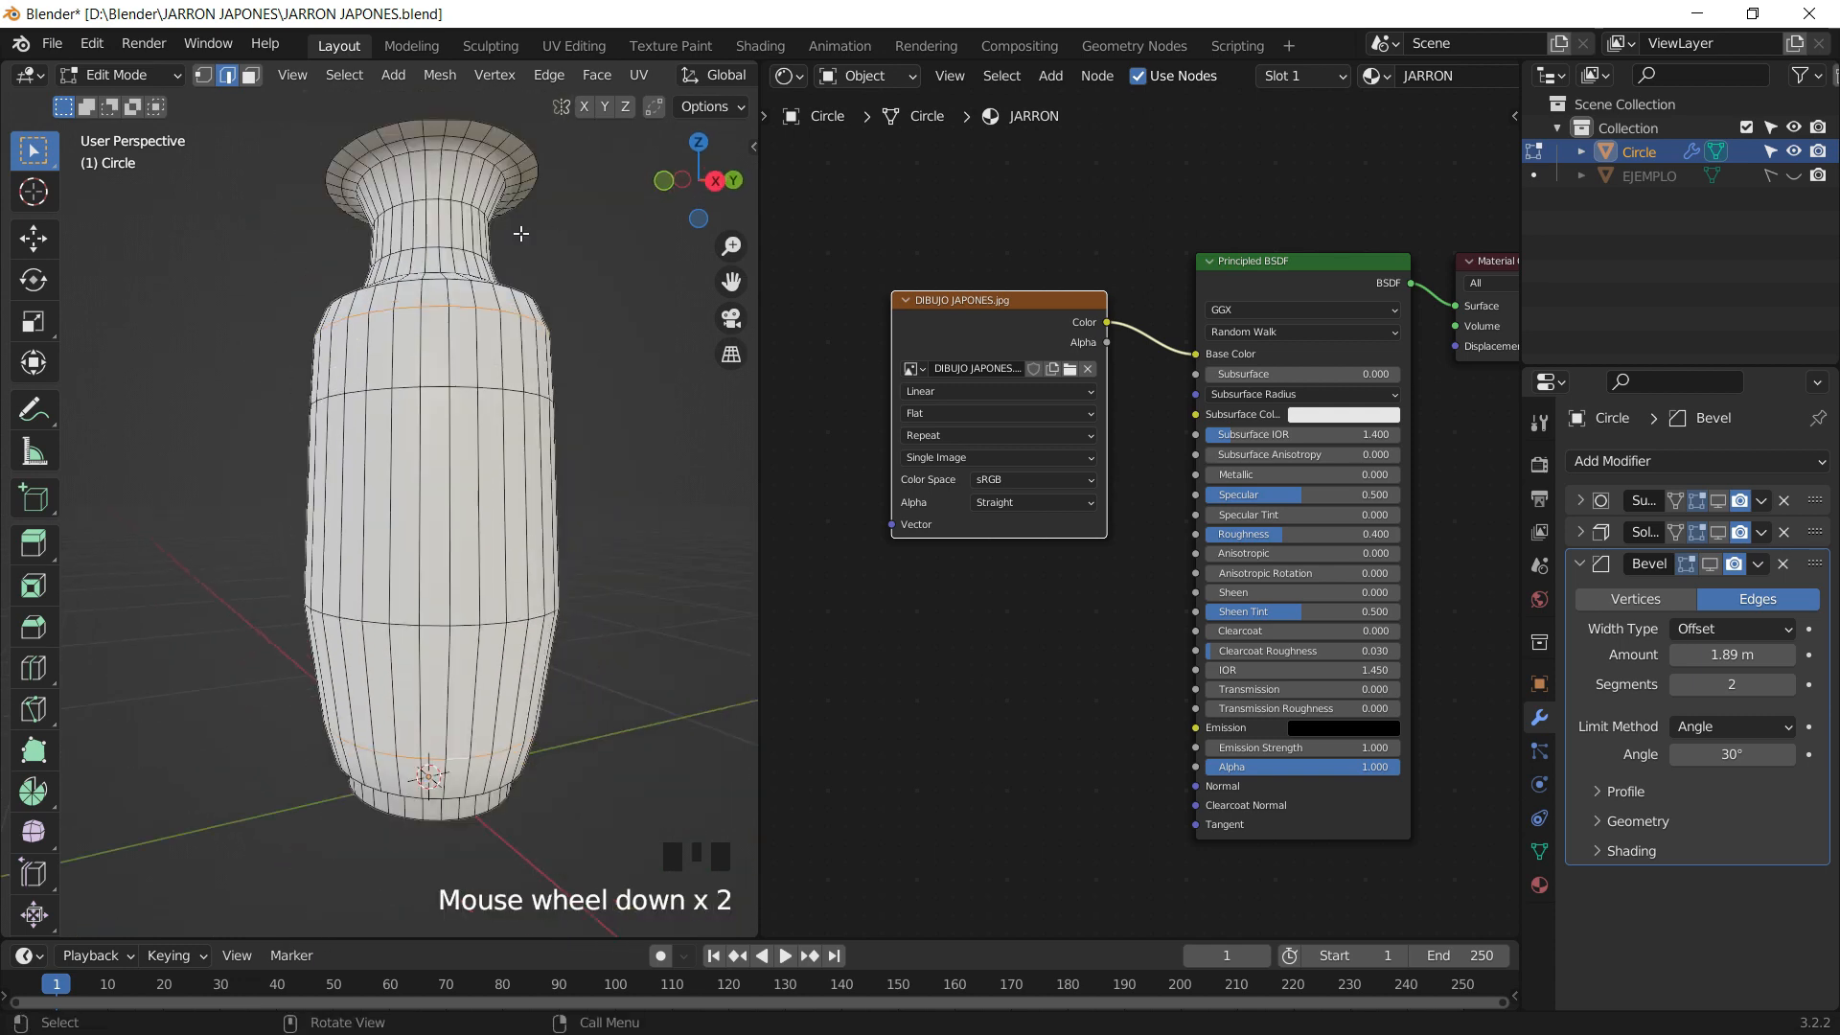
click(663, 181)
click(663, 182)
shift+middle_drag(667, 206, 637, 407)
scroll(492, 456, up, 3)
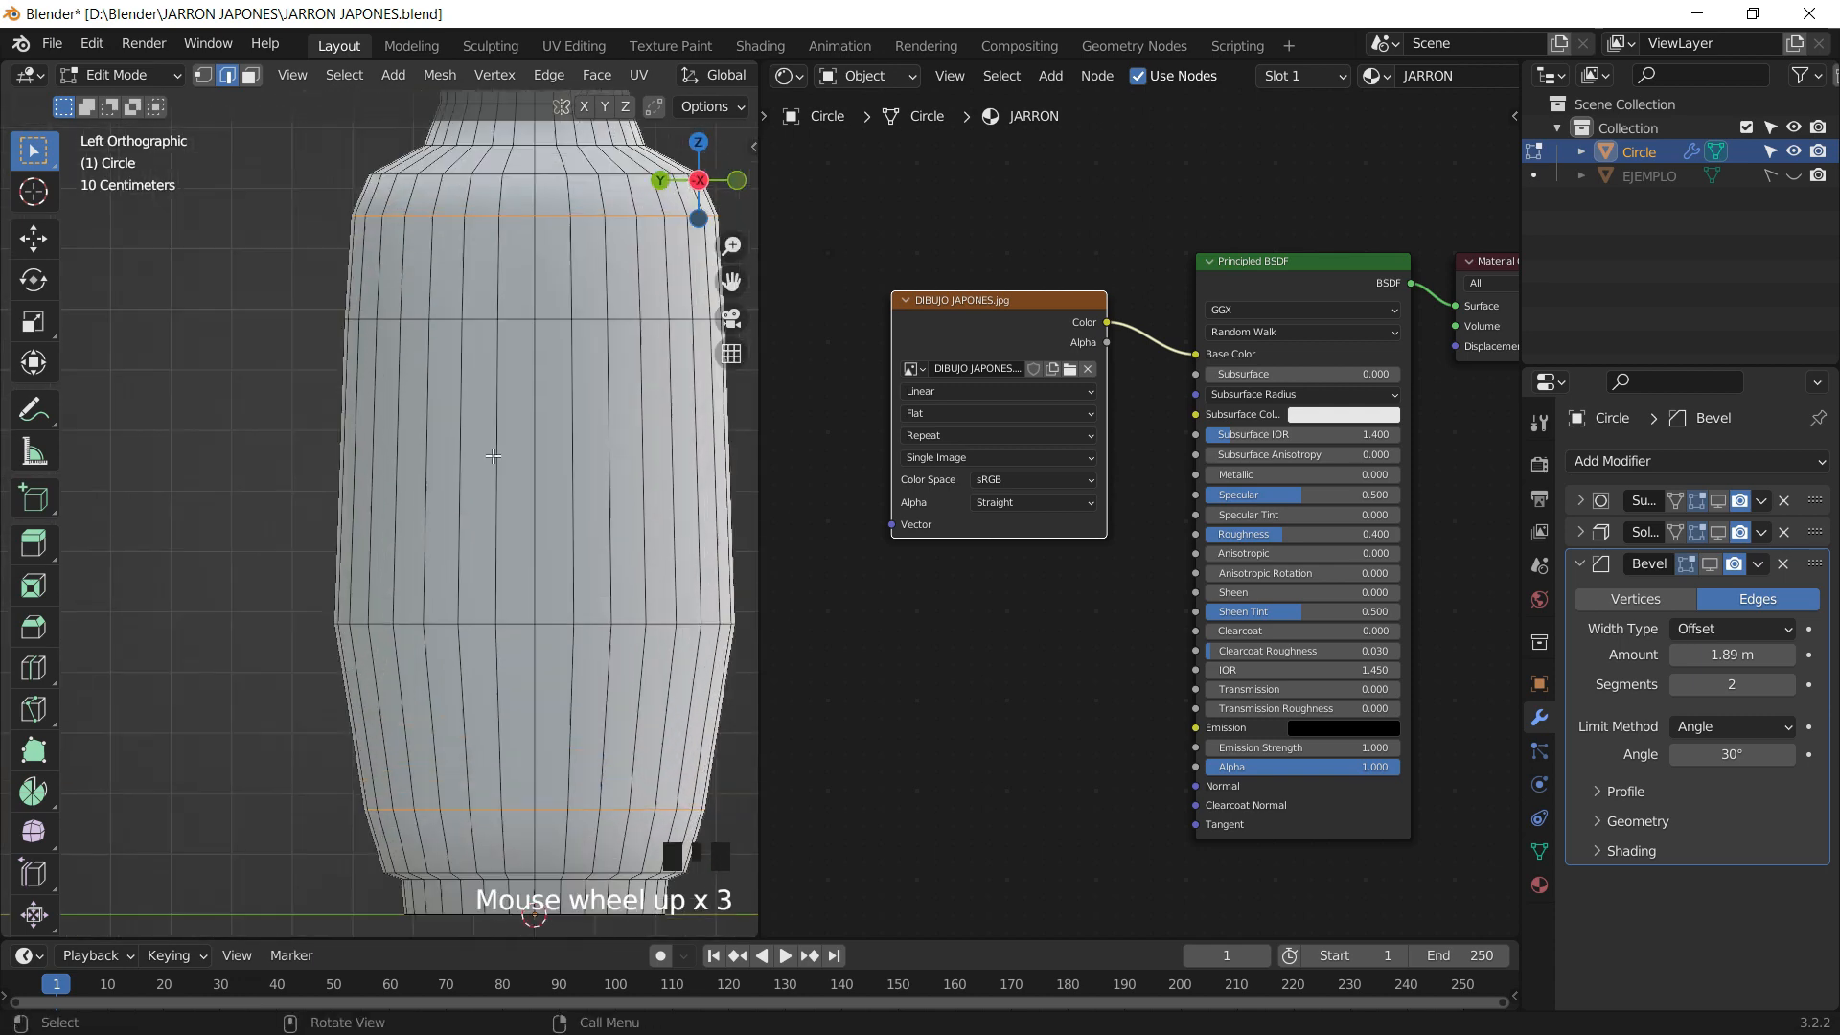
shift+middle_drag(493, 456, 451, 259)
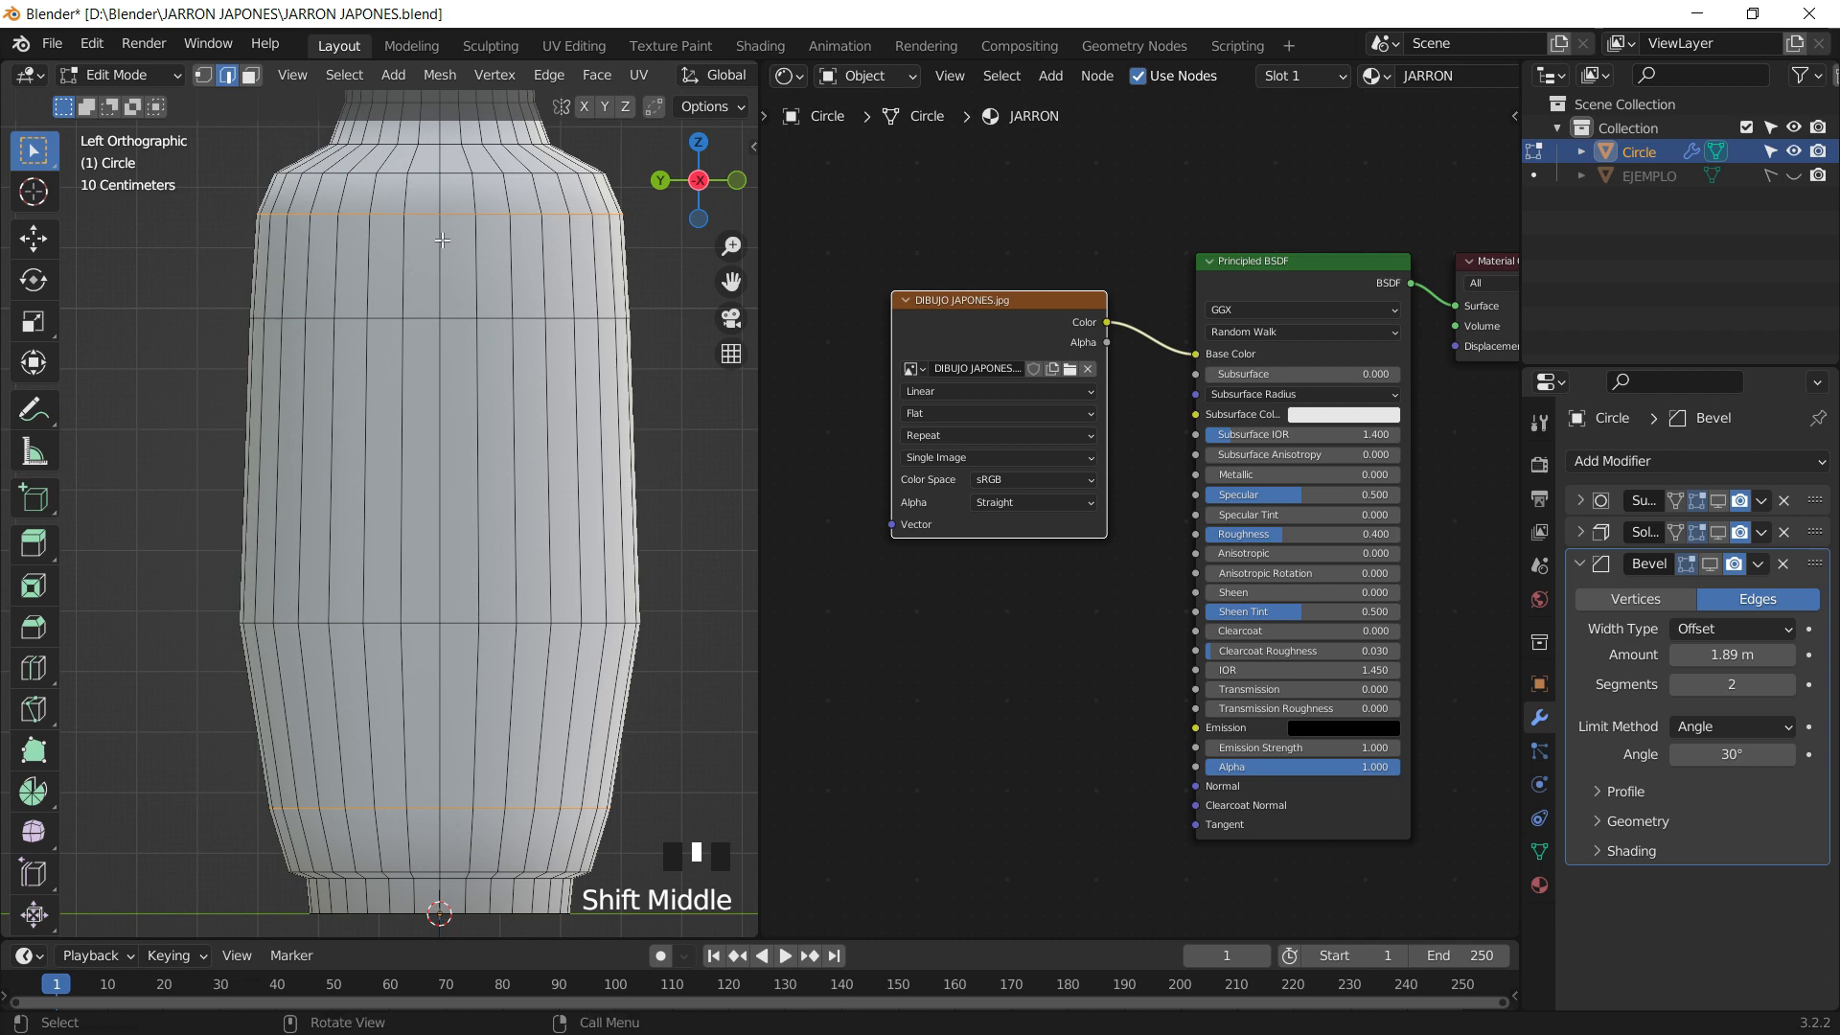
shift+click(442, 245)
shift+click(430, 404)
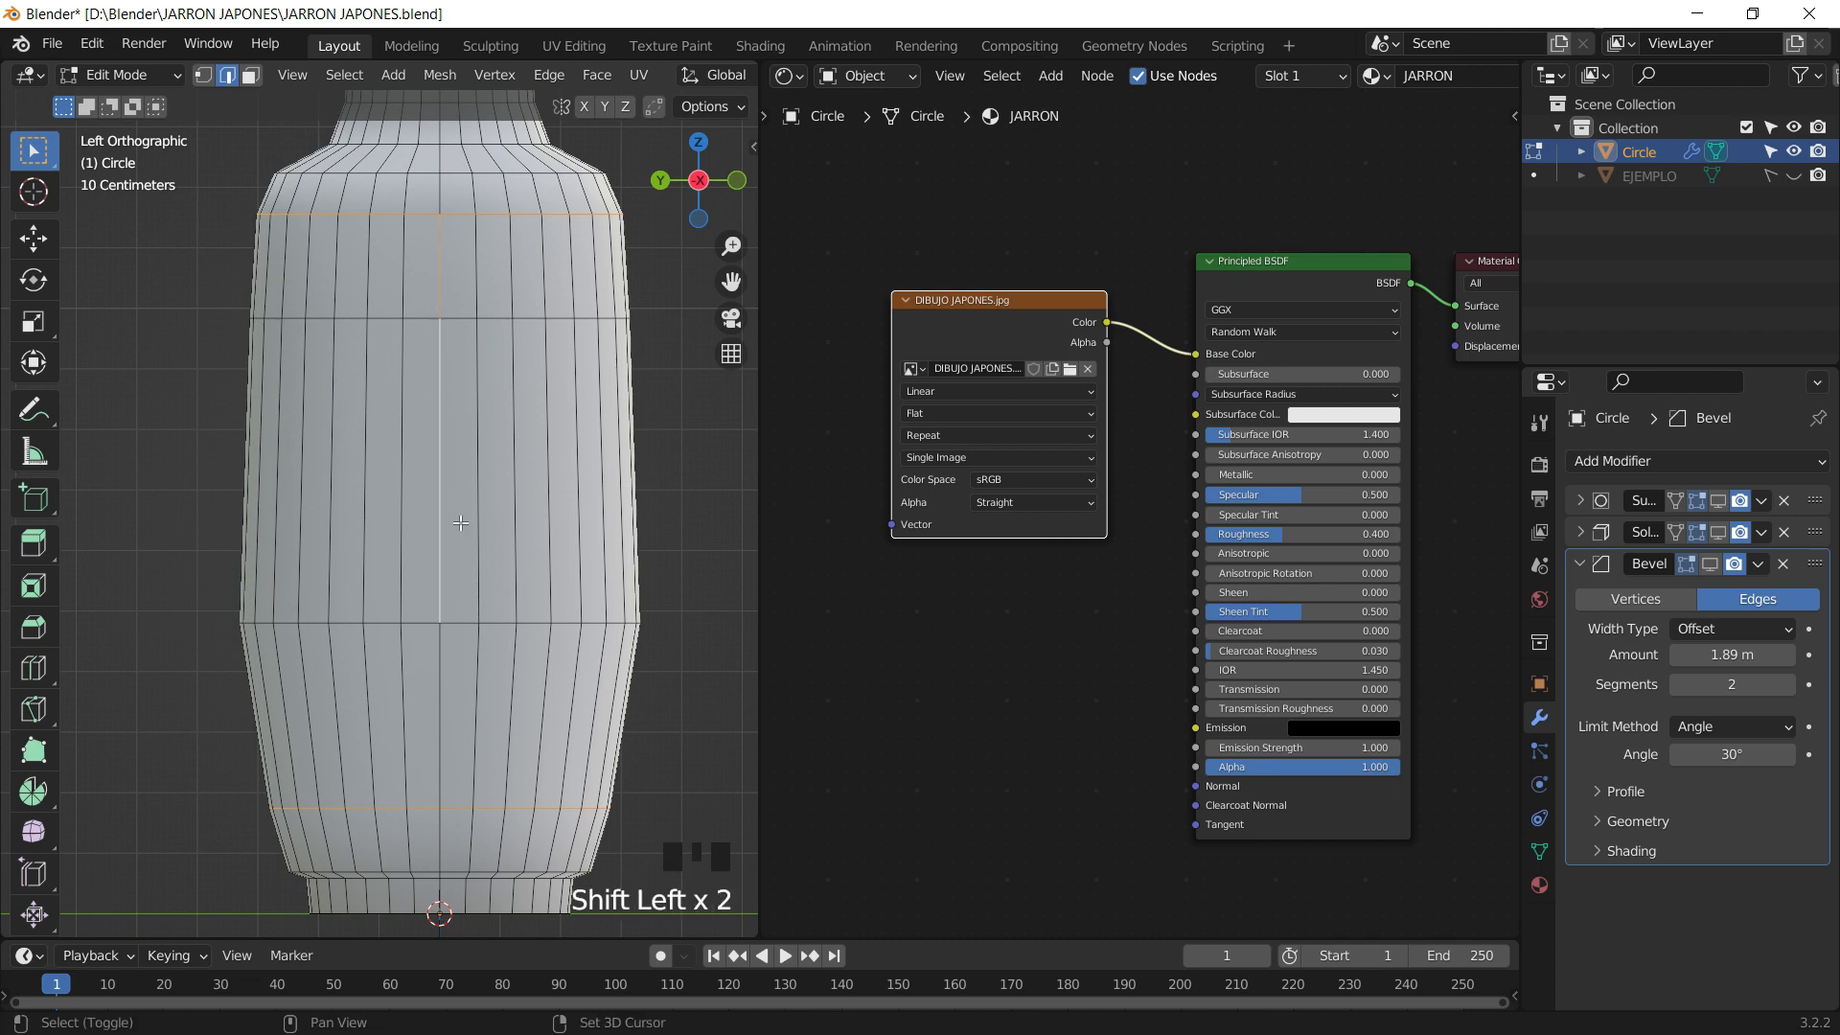
shift+click(435, 690)
- Mark the selected loops and vertical edges as UV seams, then clear the selection
middle_drag(434, 690, 364, 355)
scroll(518, 537, up, 2)
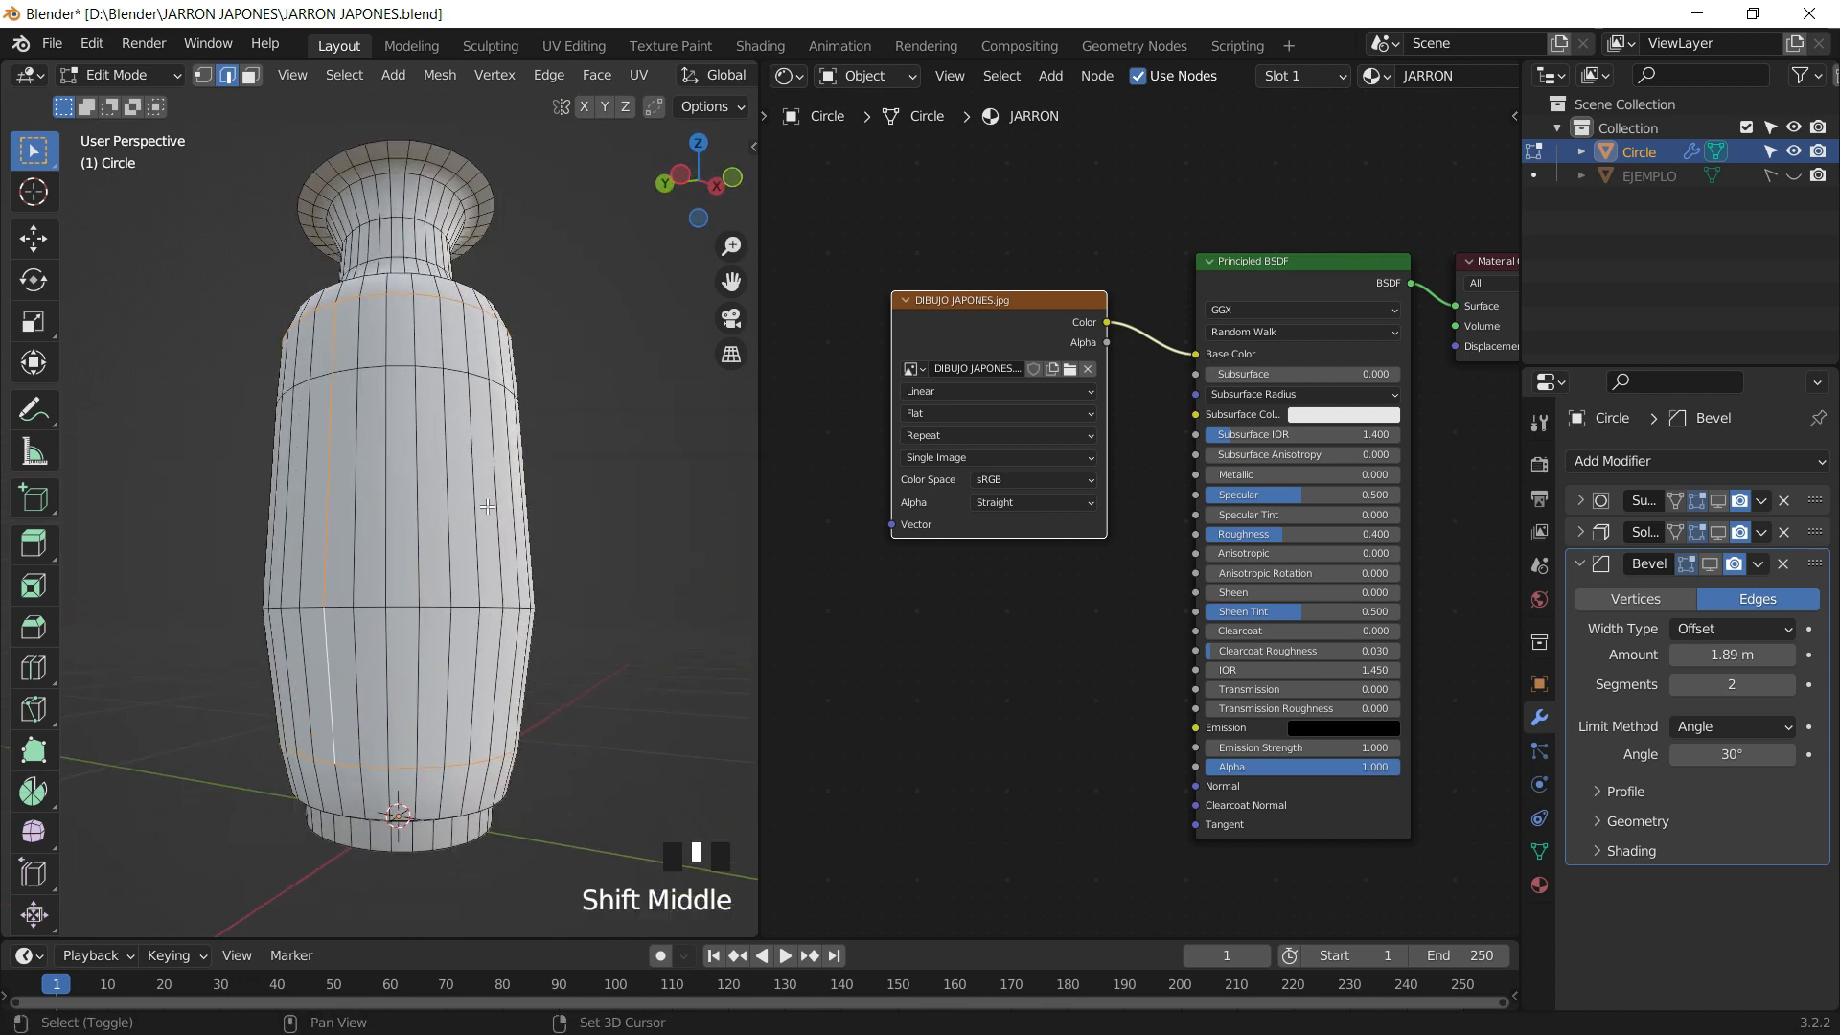
right_click(341, 345)
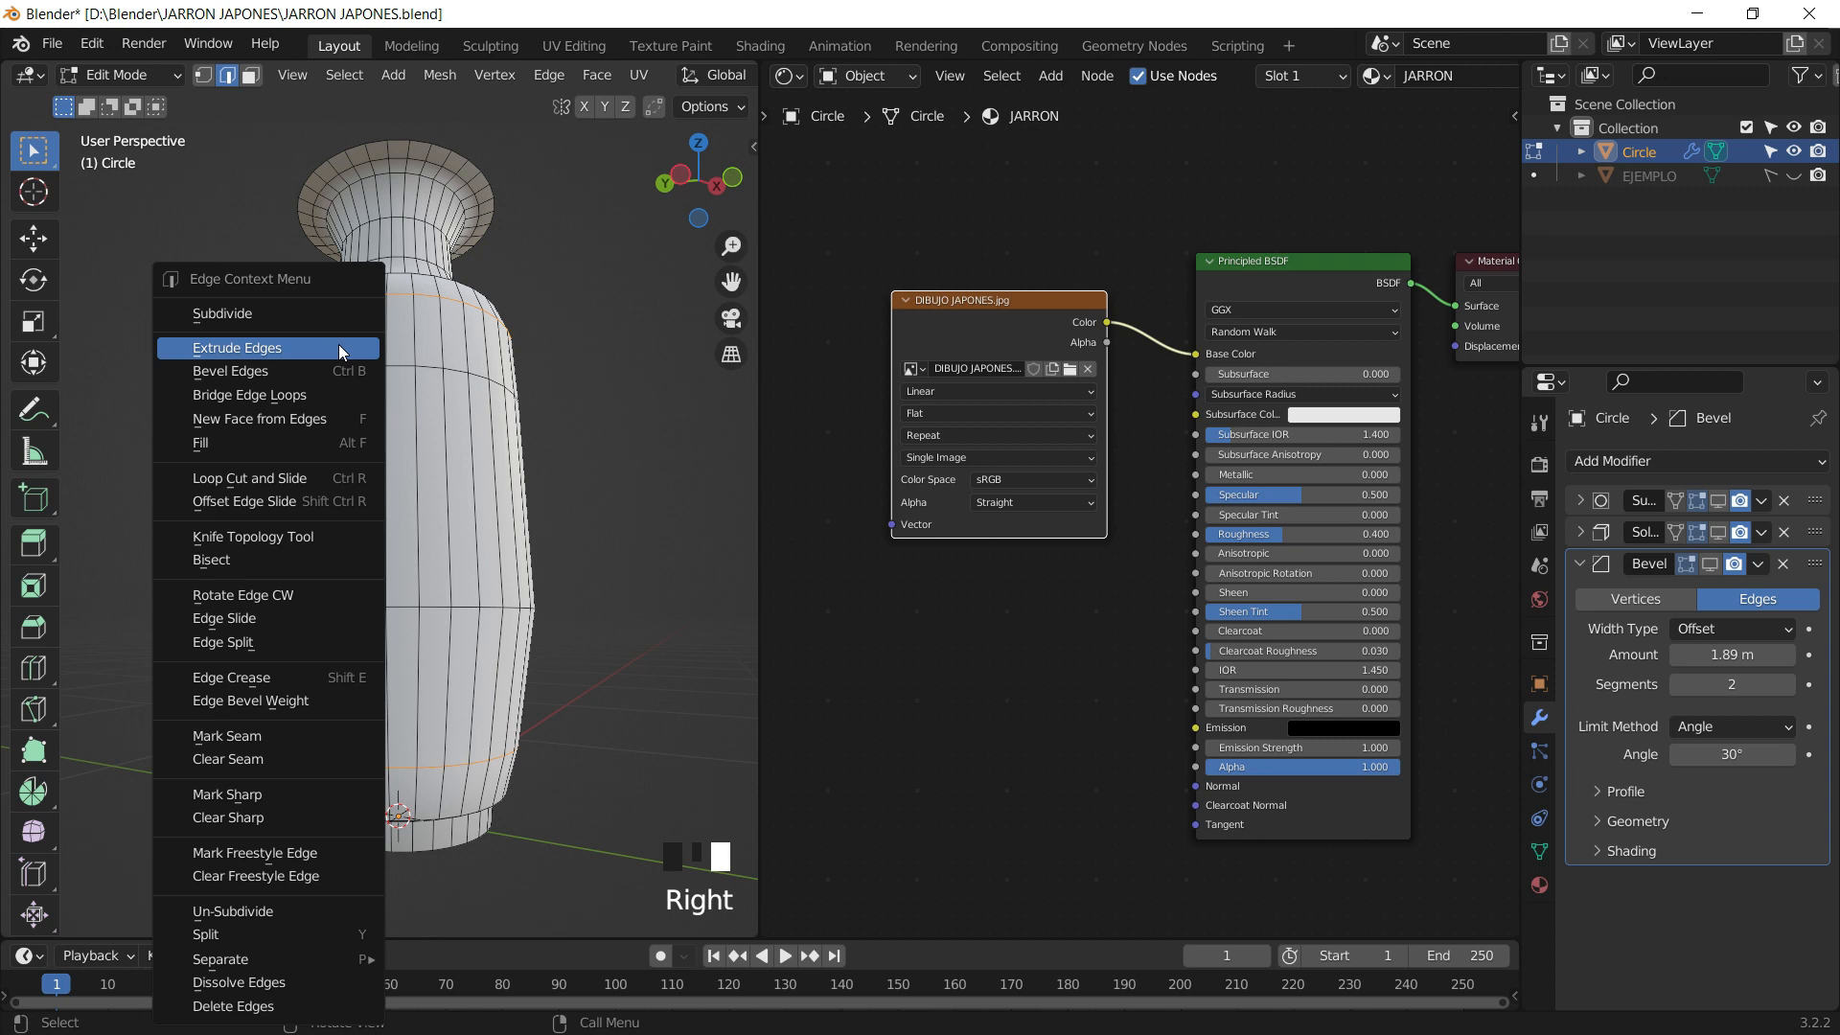
click(259, 740)
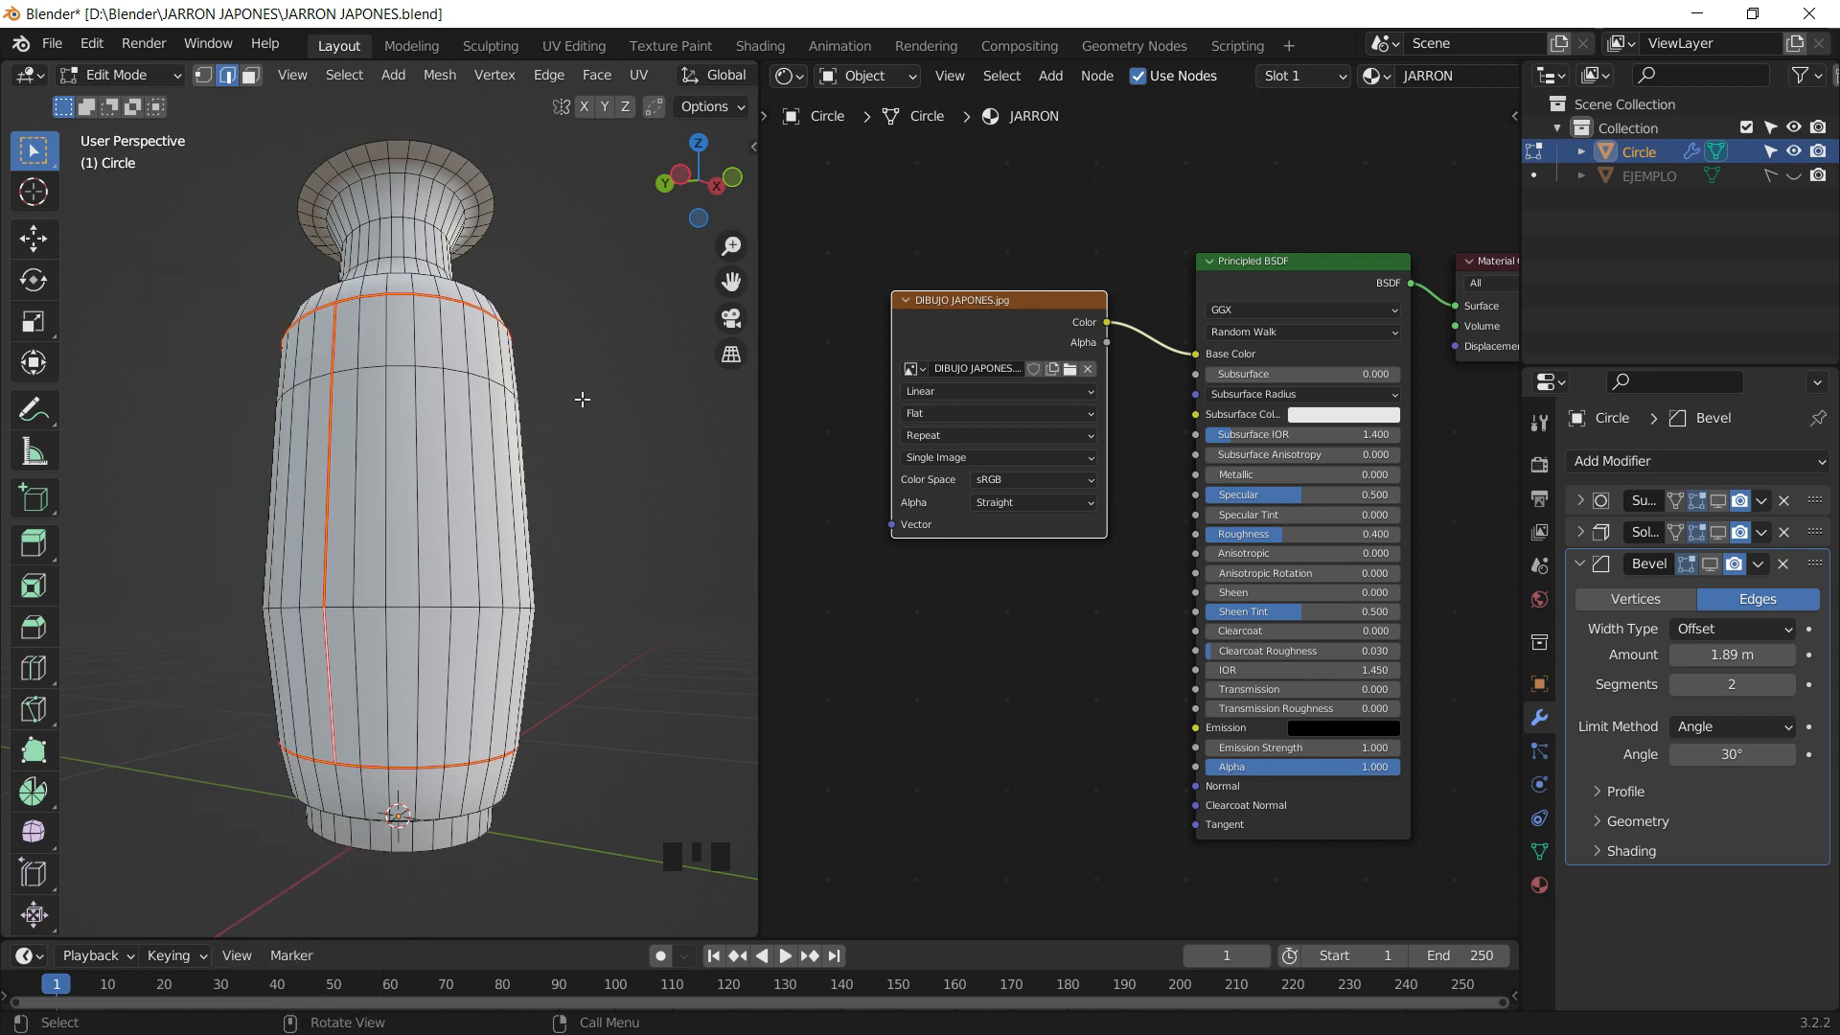
click(611, 565)
- In face select mode, select all linked faces of the vase body enclosed by the seams and check the selection around it
middle_drag(476, 397, 486, 495)
scroll(419, 302, down, 2)
scroll(450, 364, up, 3)
scroll(466, 645, down, 3)
shift+middle_drag(467, 645, 546, 443)
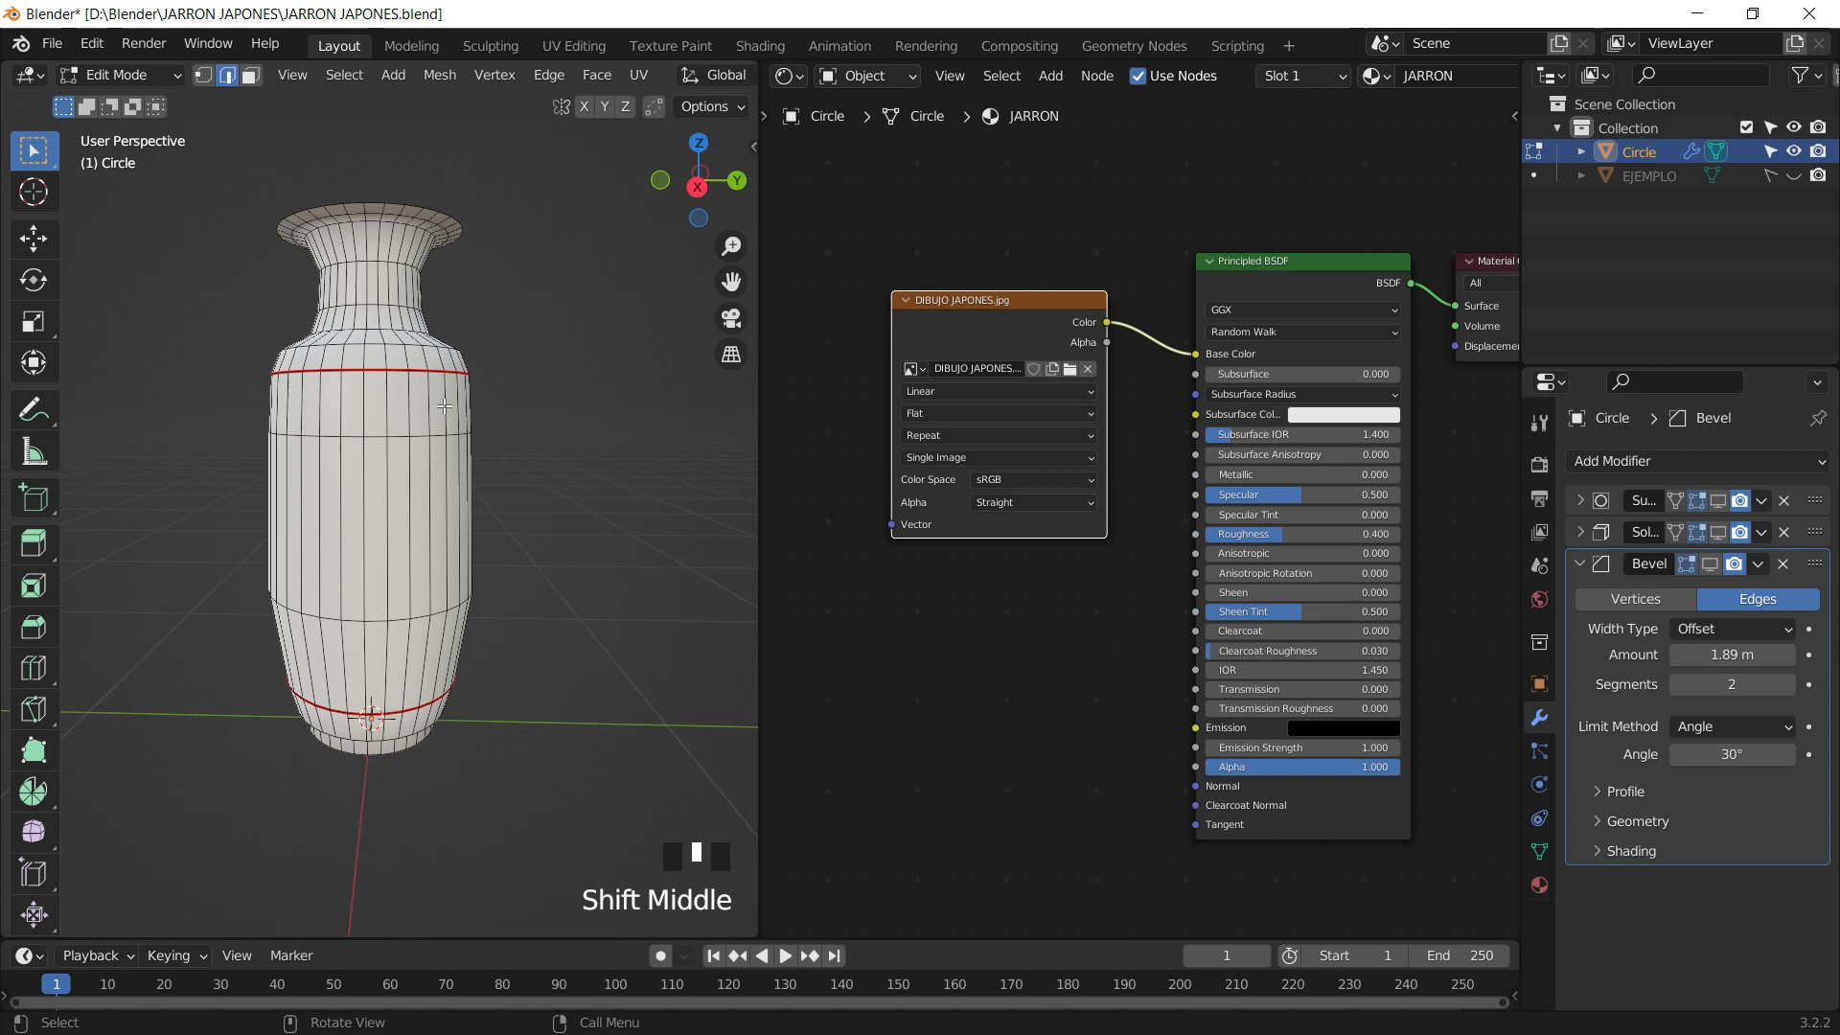
click(697, 186)
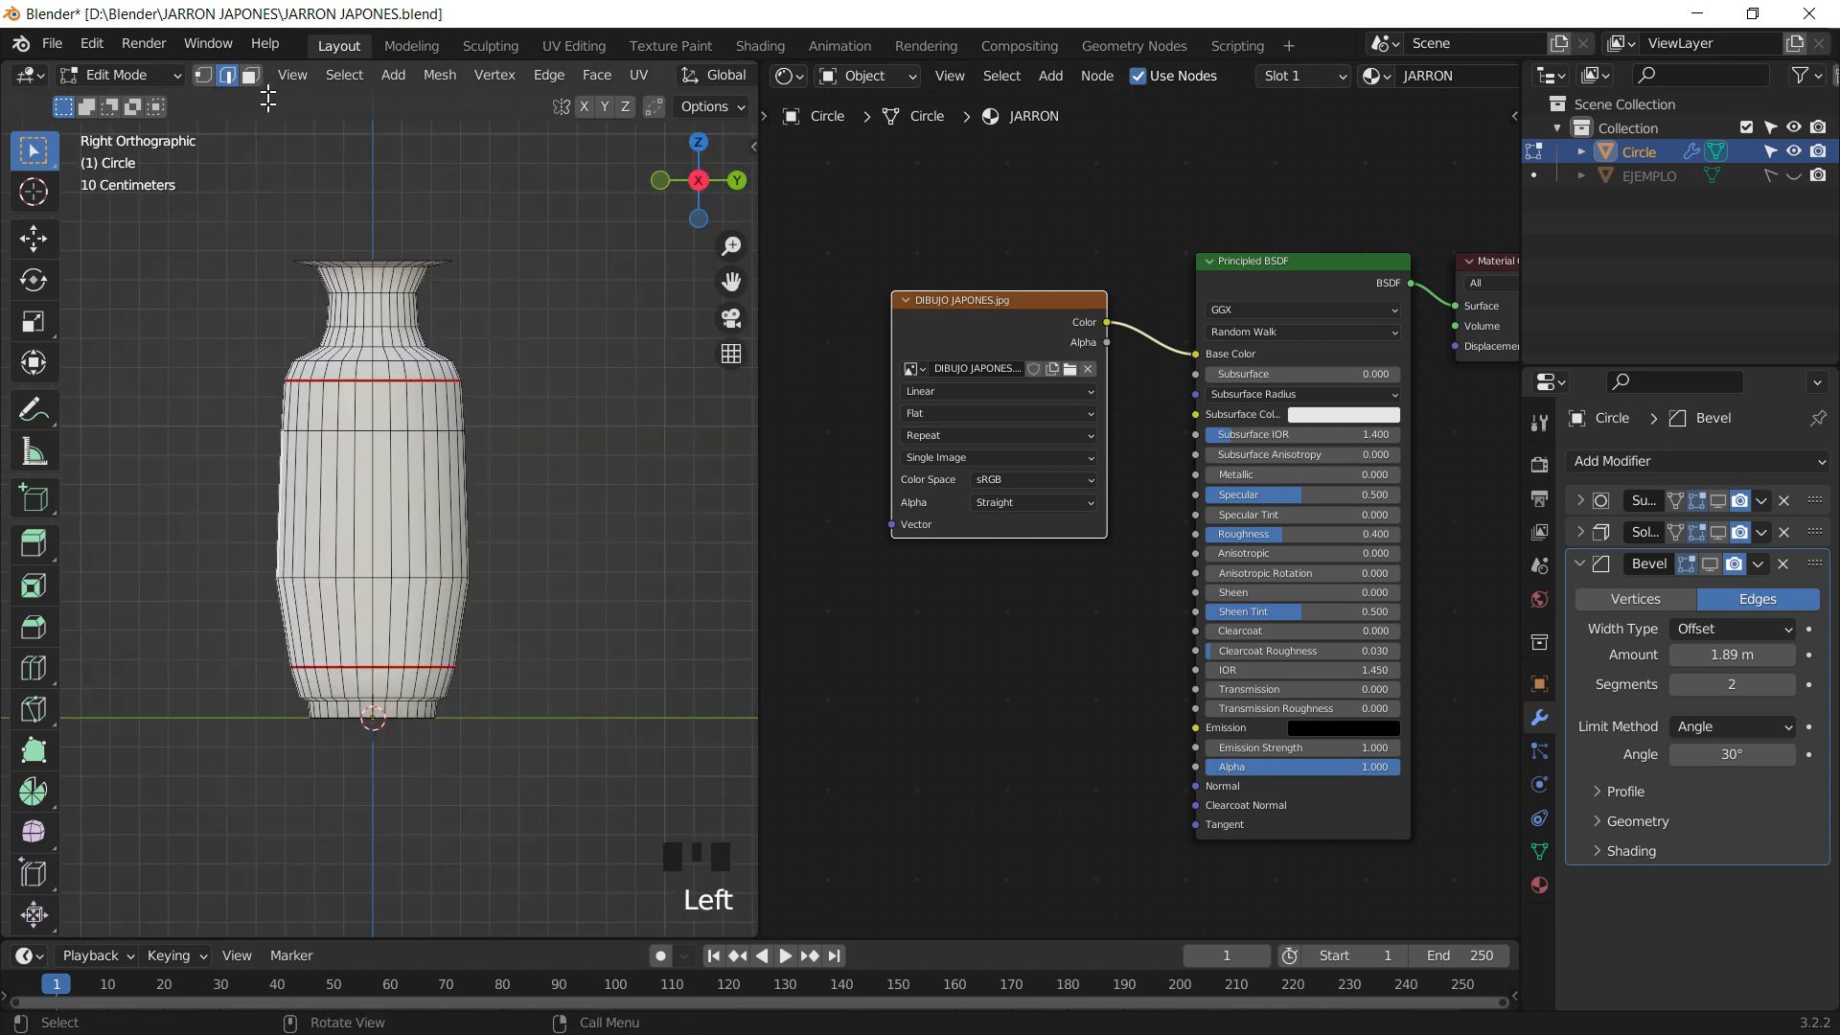
click(249, 76)
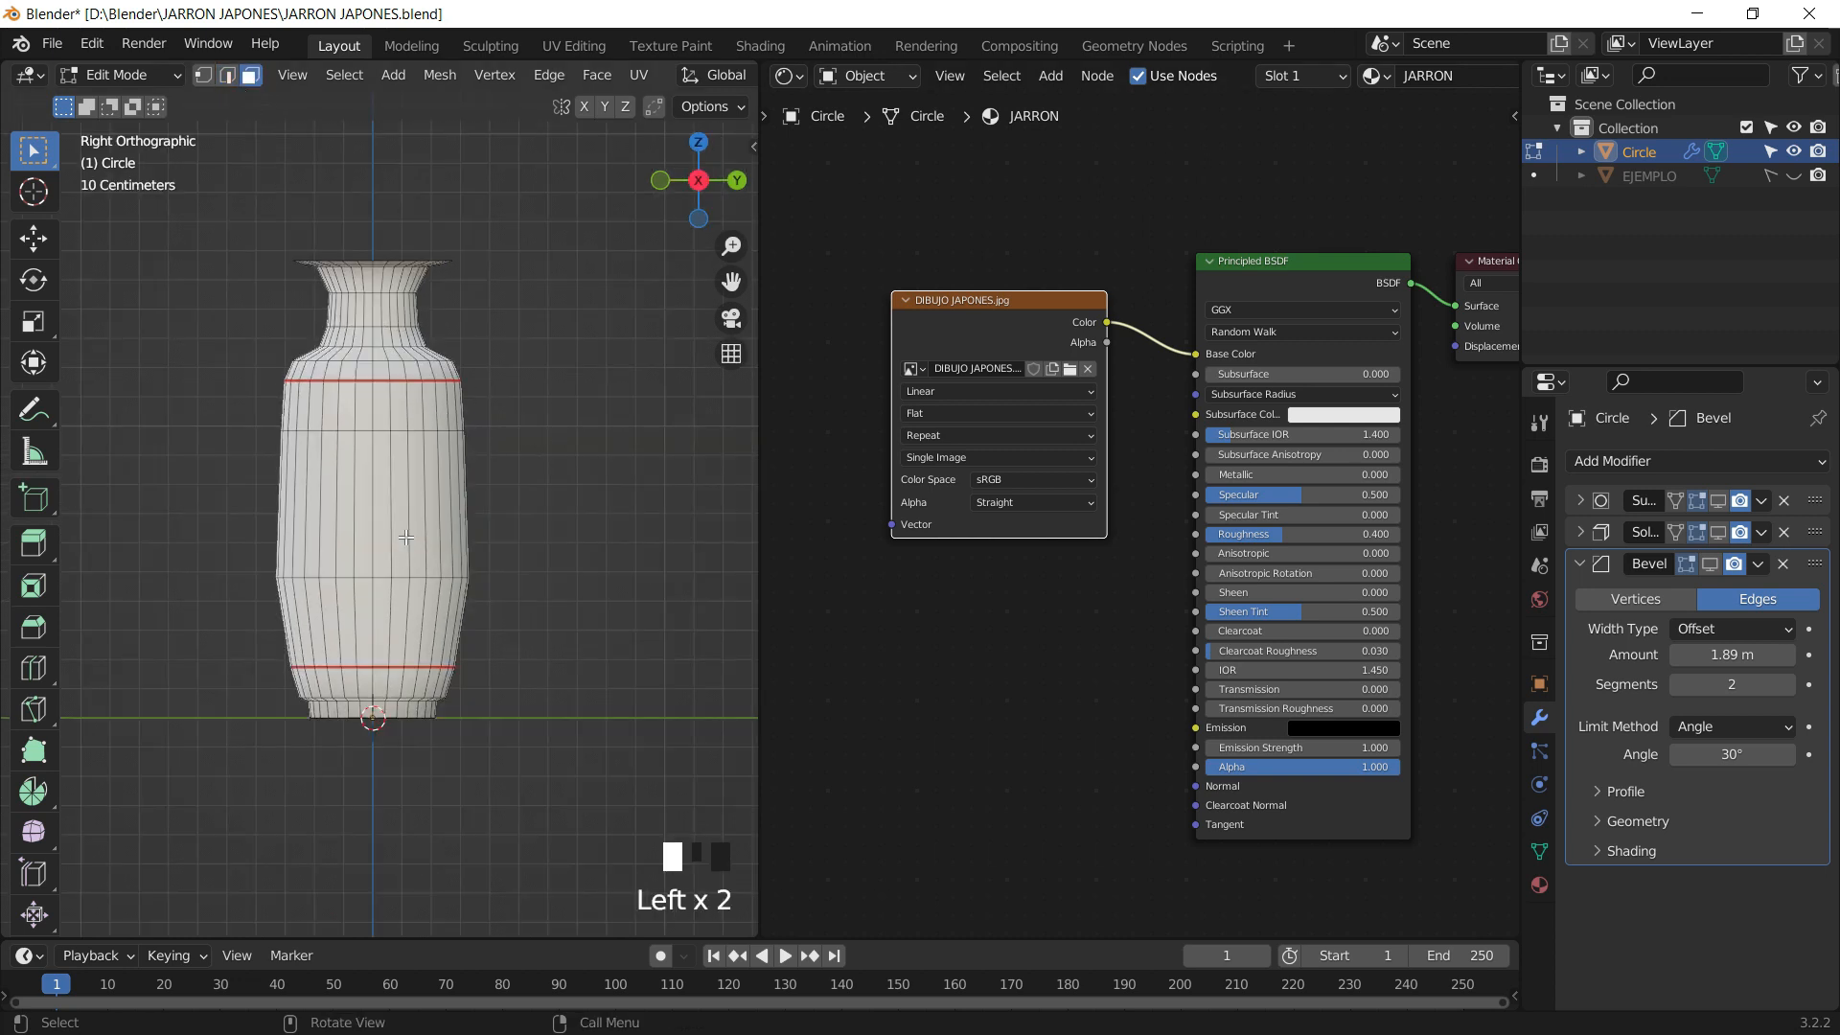
scroll(406, 537, up, 3)
click(380, 478)
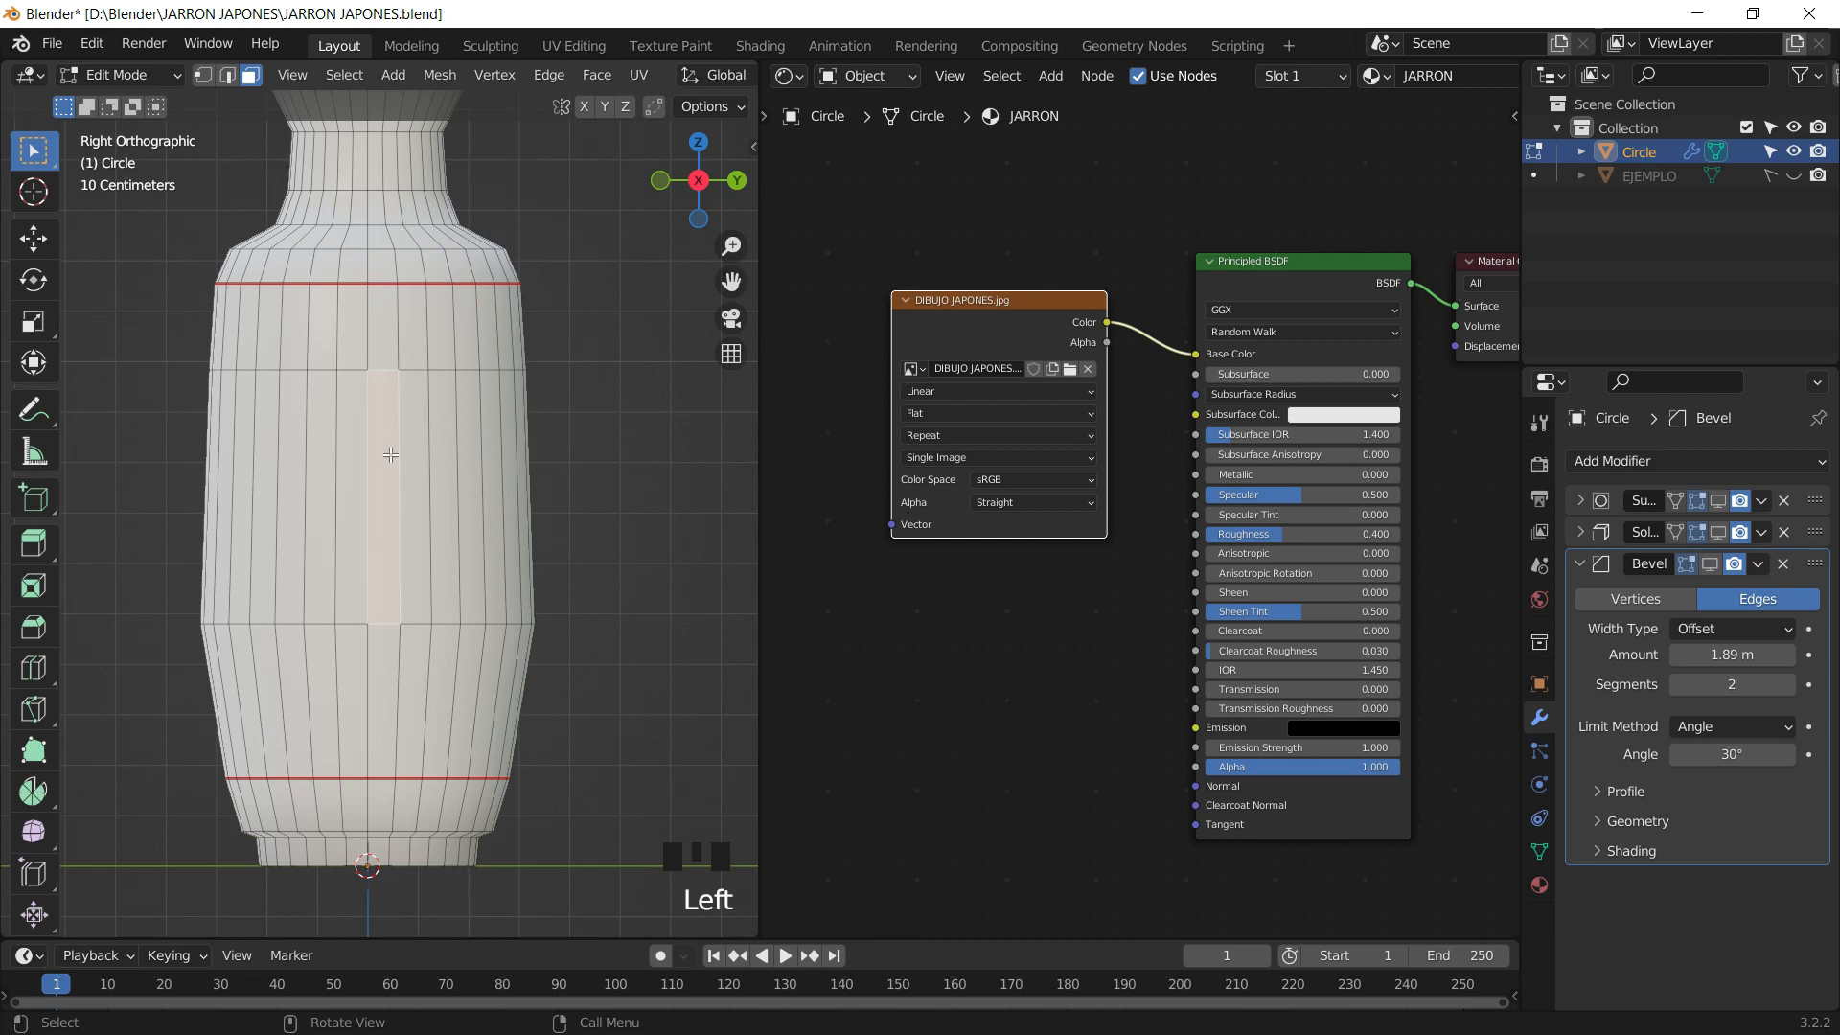
key(l)
middle_drag(441, 484, 335, 219)
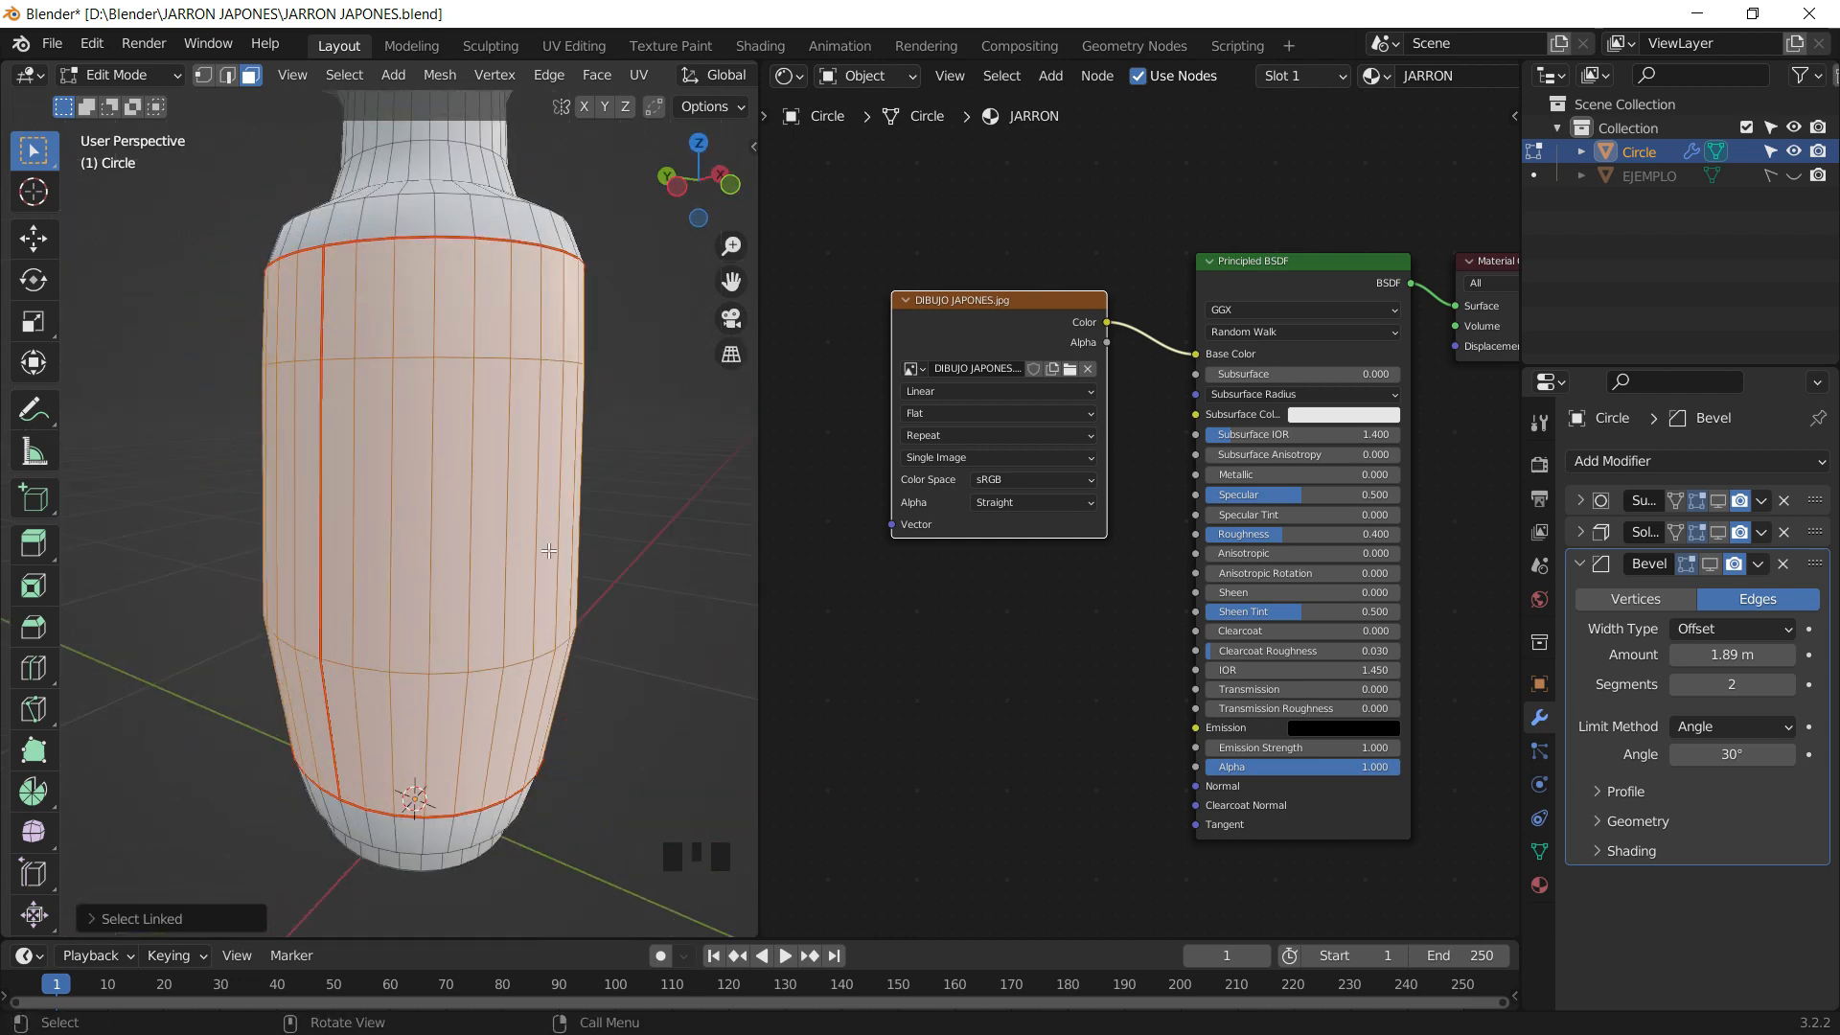
middle_drag(549, 551, 704, 164)
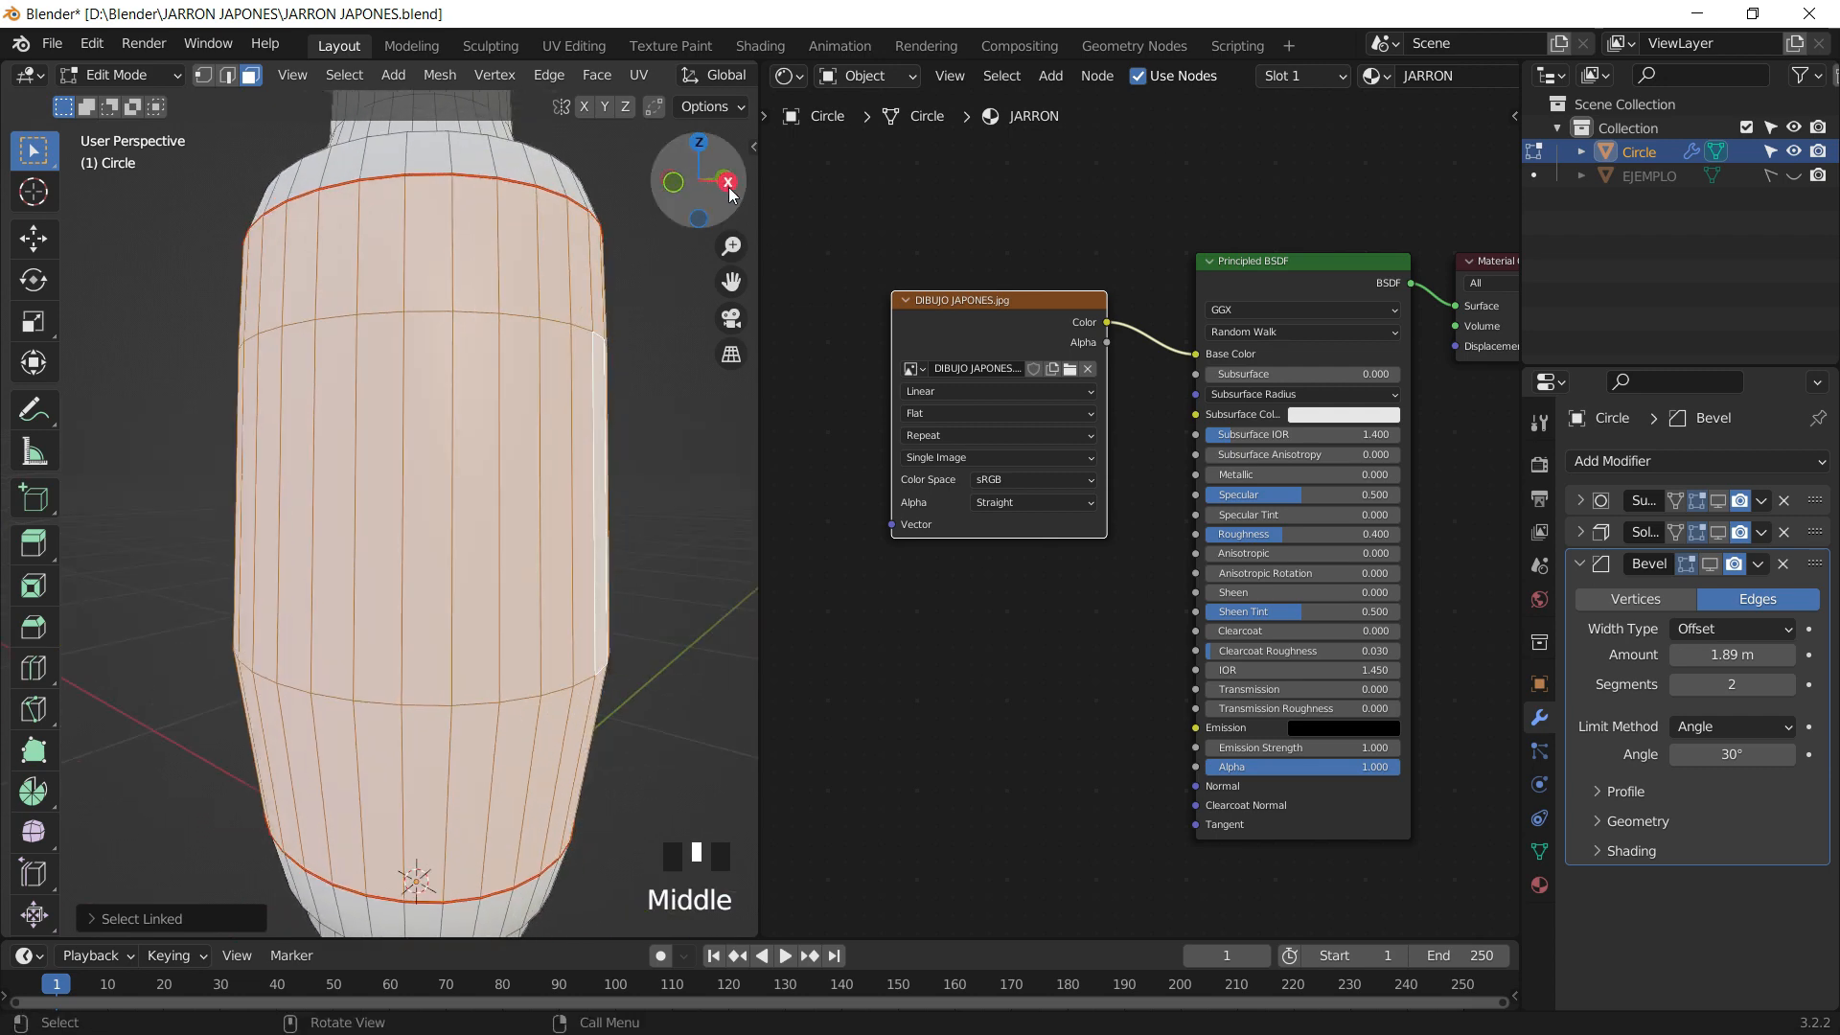
click(727, 182)
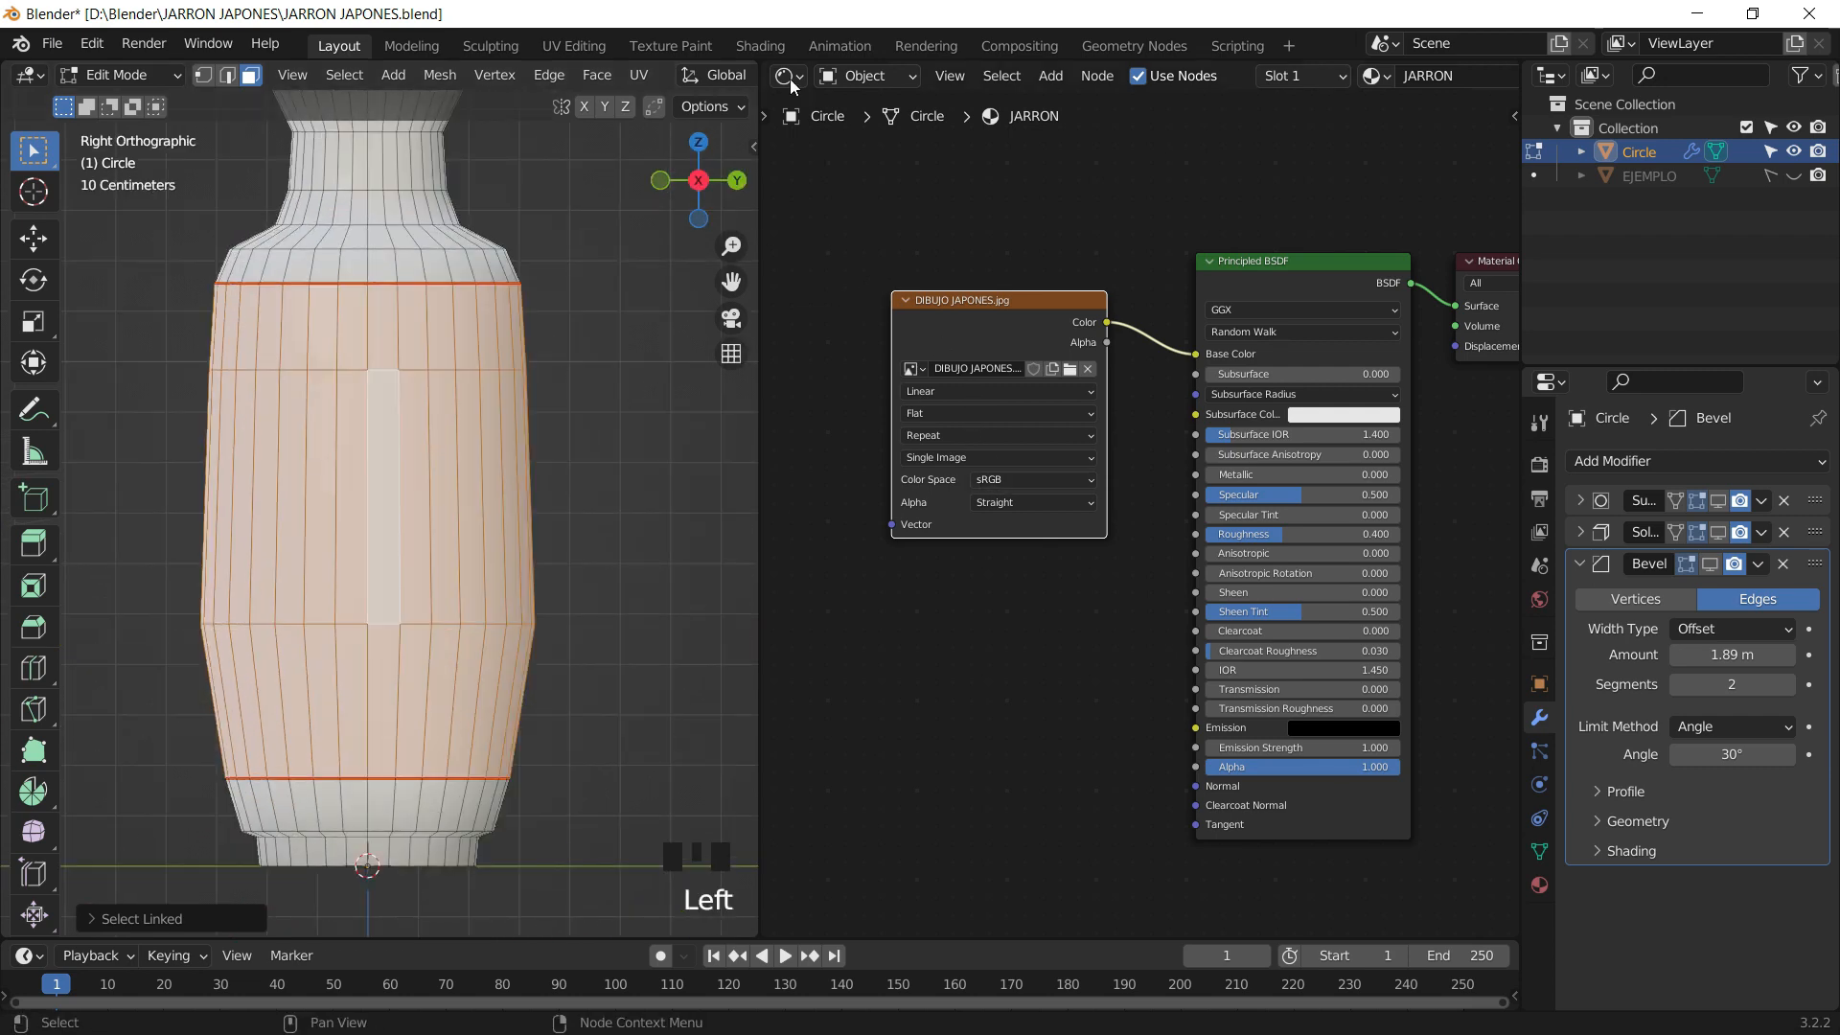
- Split the Shader Editor horizontally, turn the upper area into a larger UV Editor, and frame the Japanese drawing in it
drag(769, 66, 786, 494)
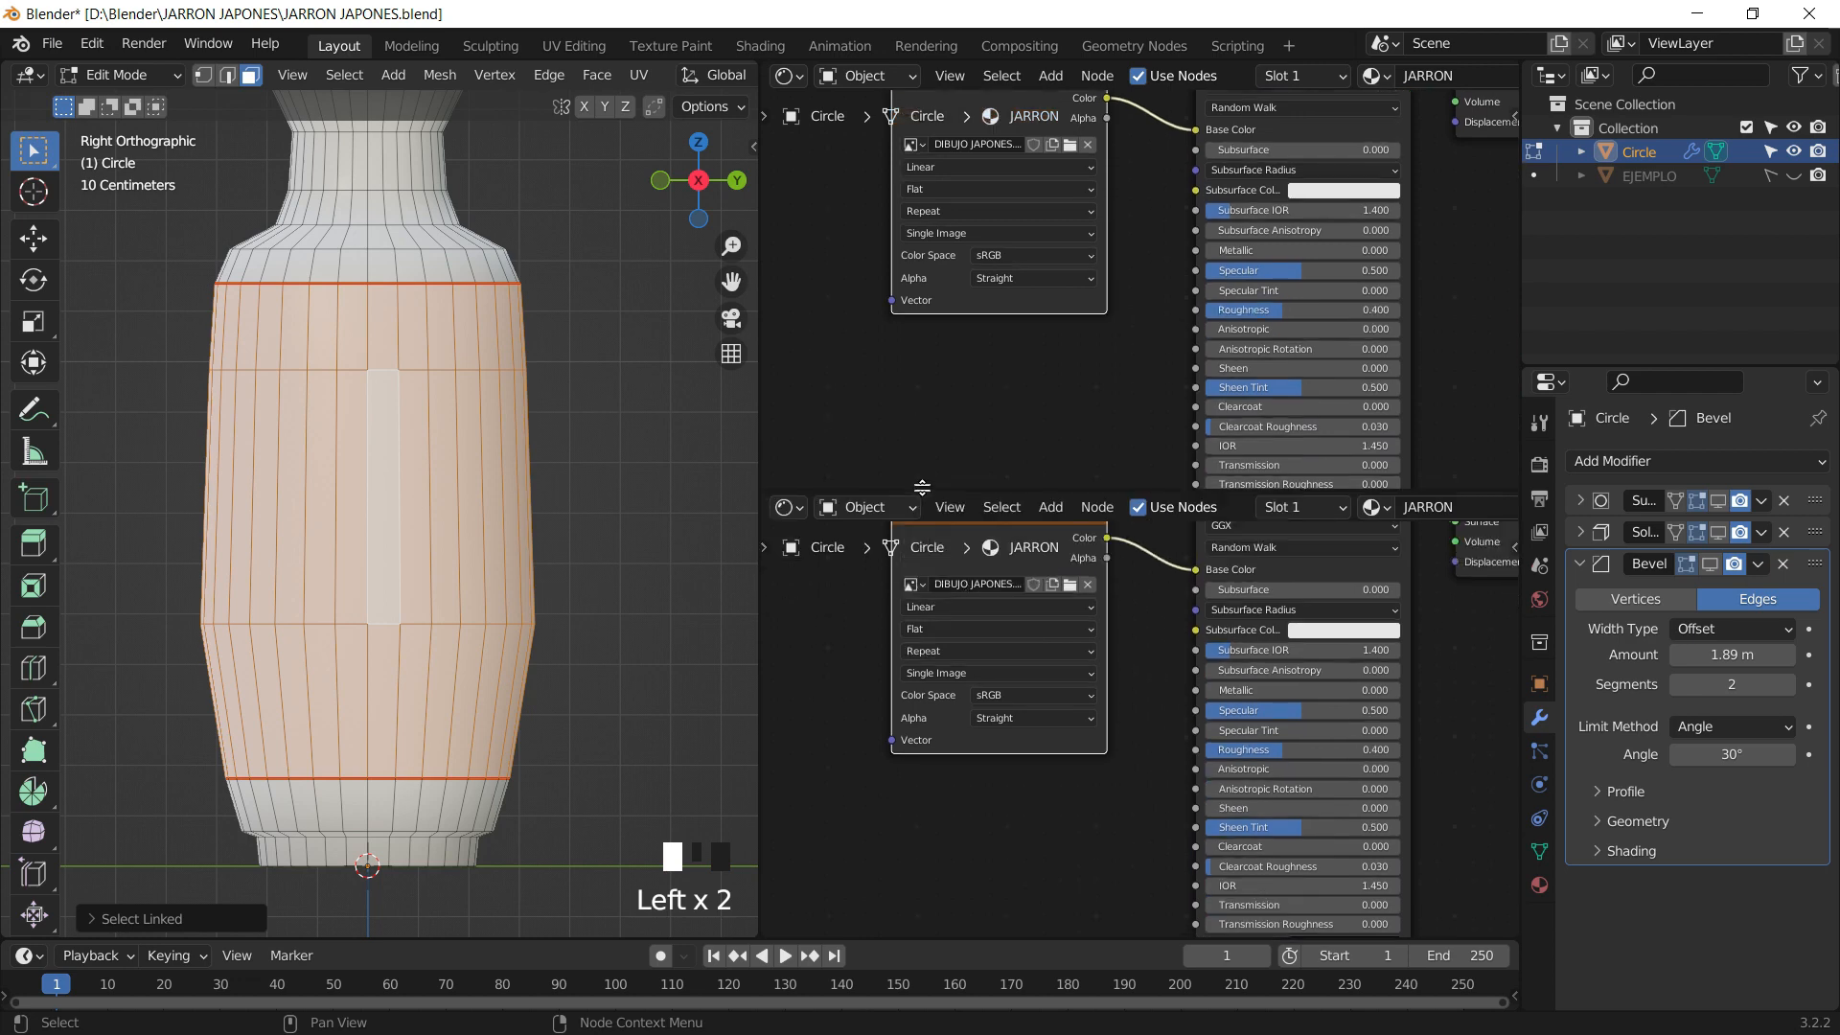
click(805, 79)
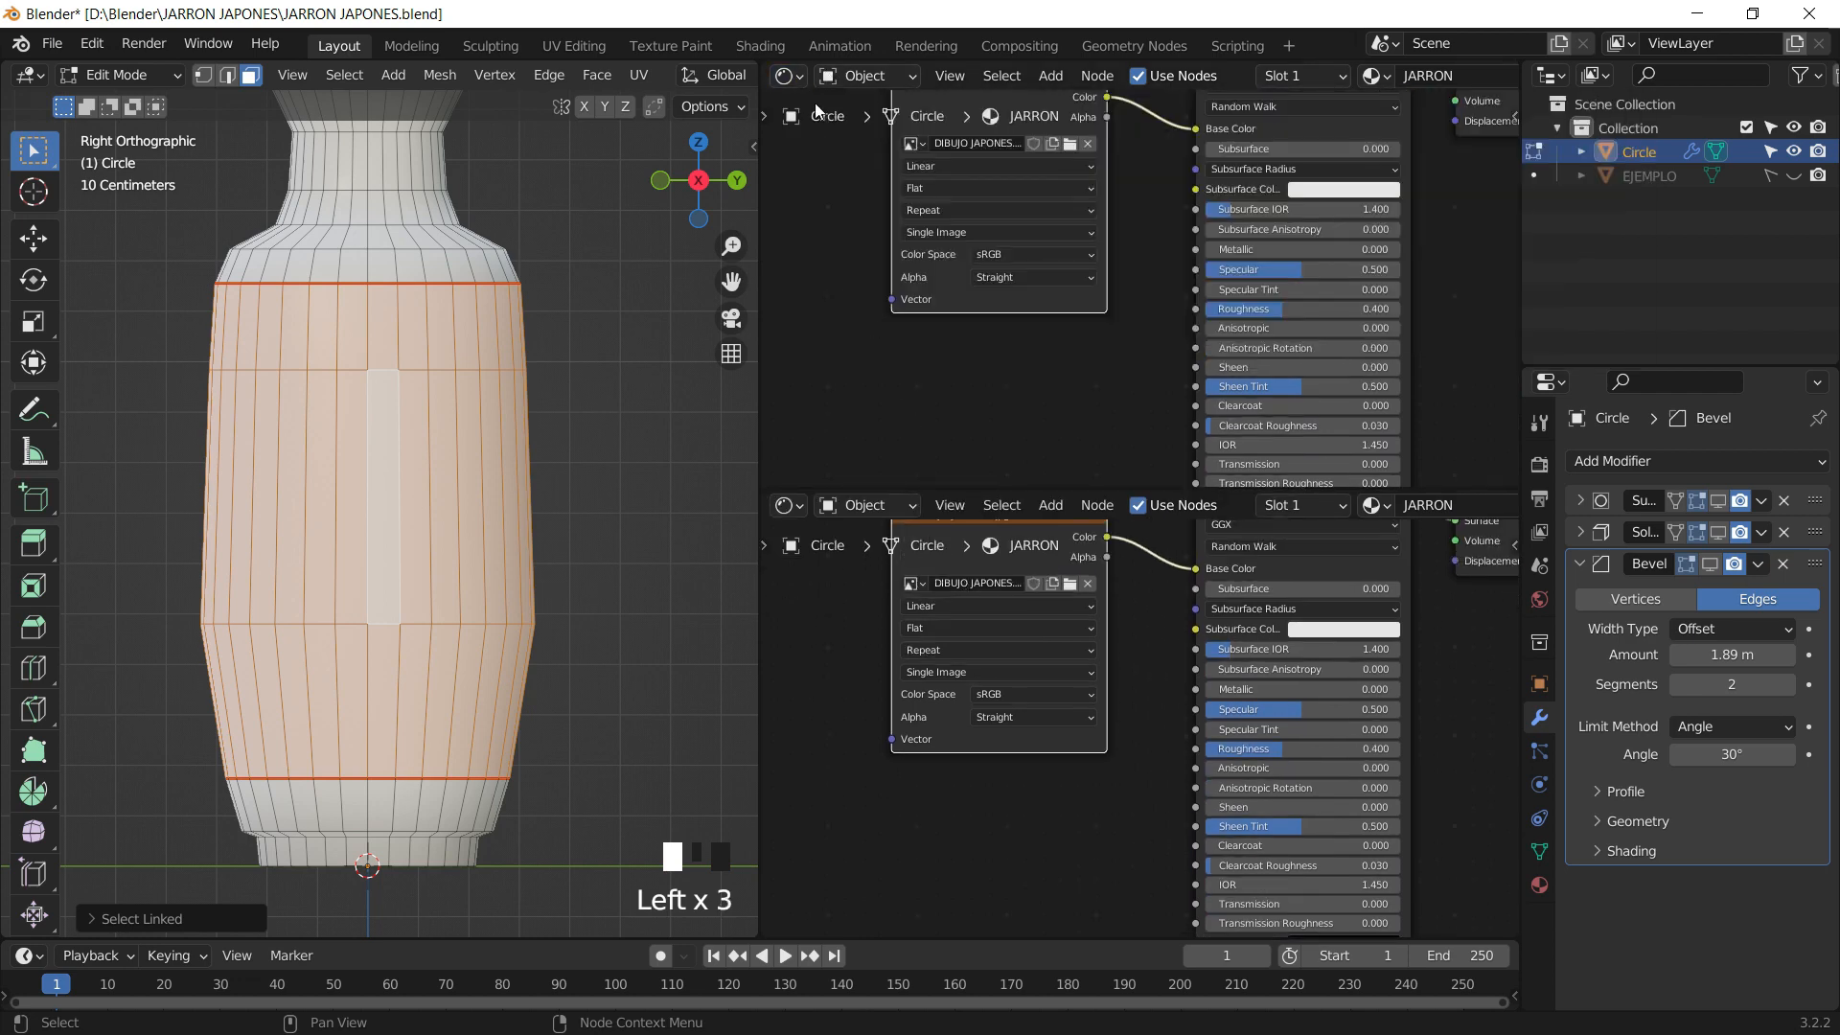
click(799, 80)
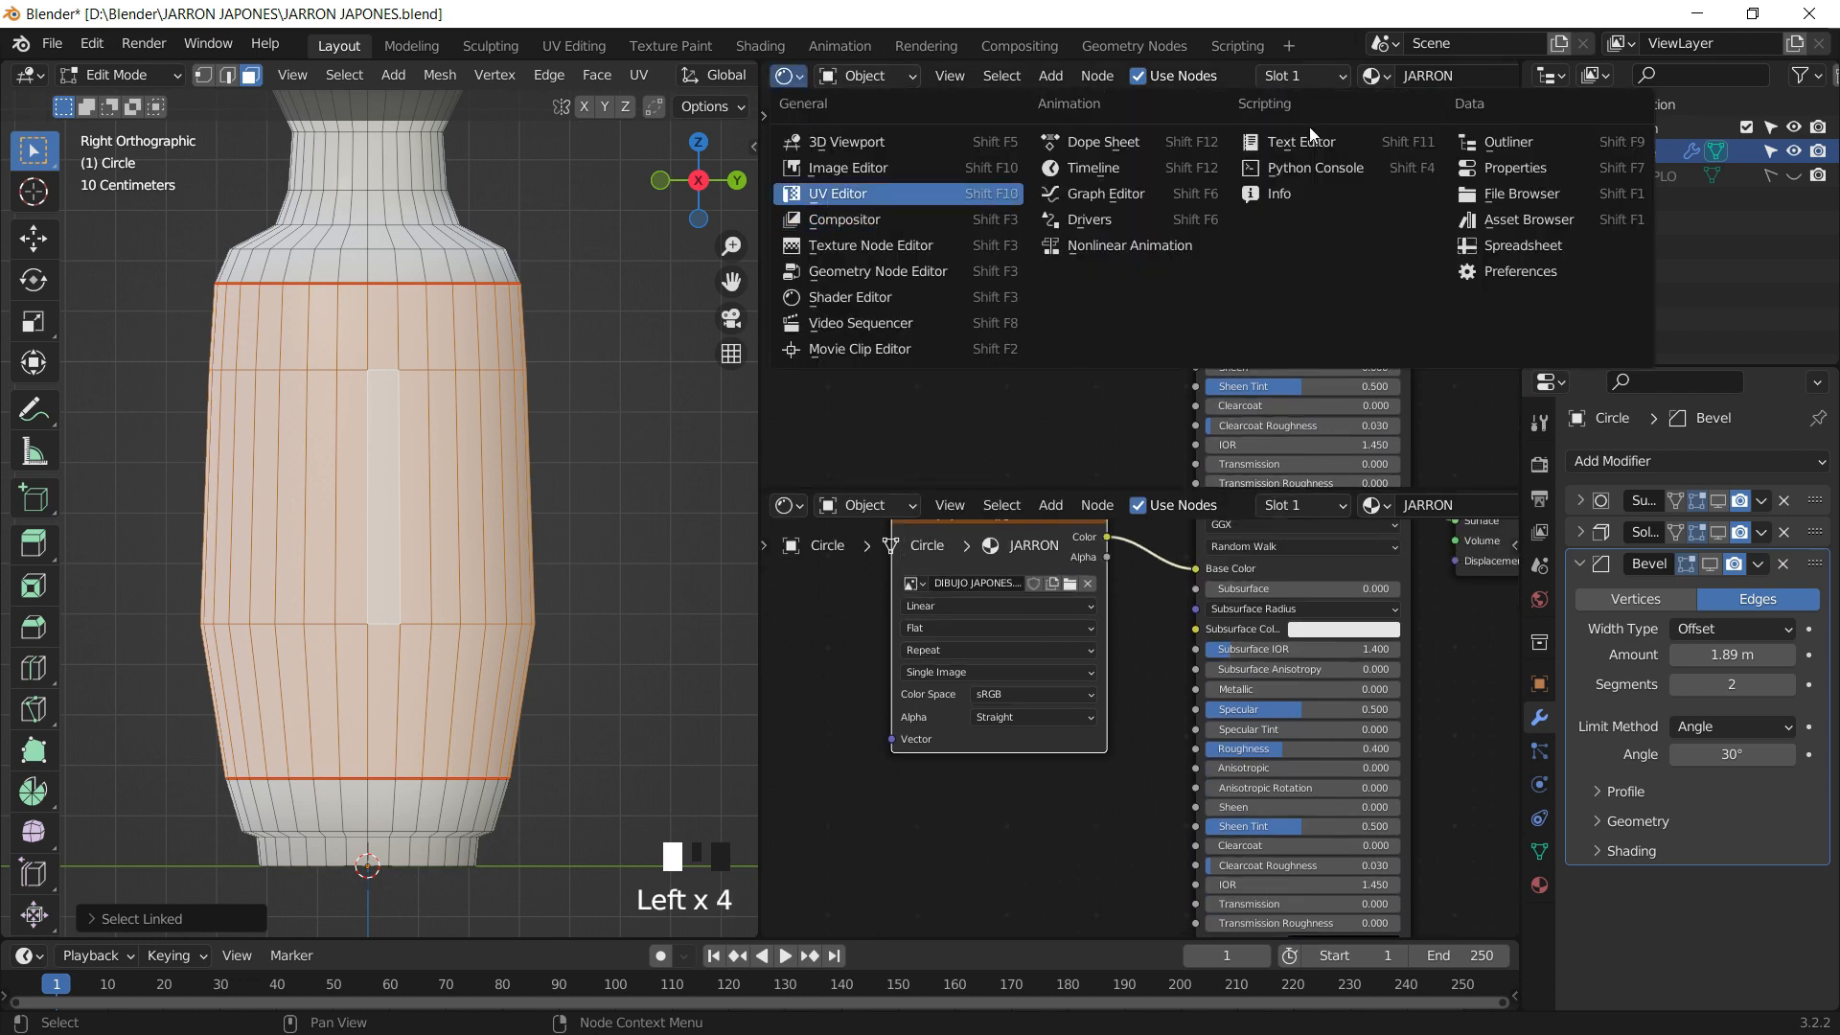
drag(1151, 490, 1133, 631)
scroll(1162, 391, down, 13)
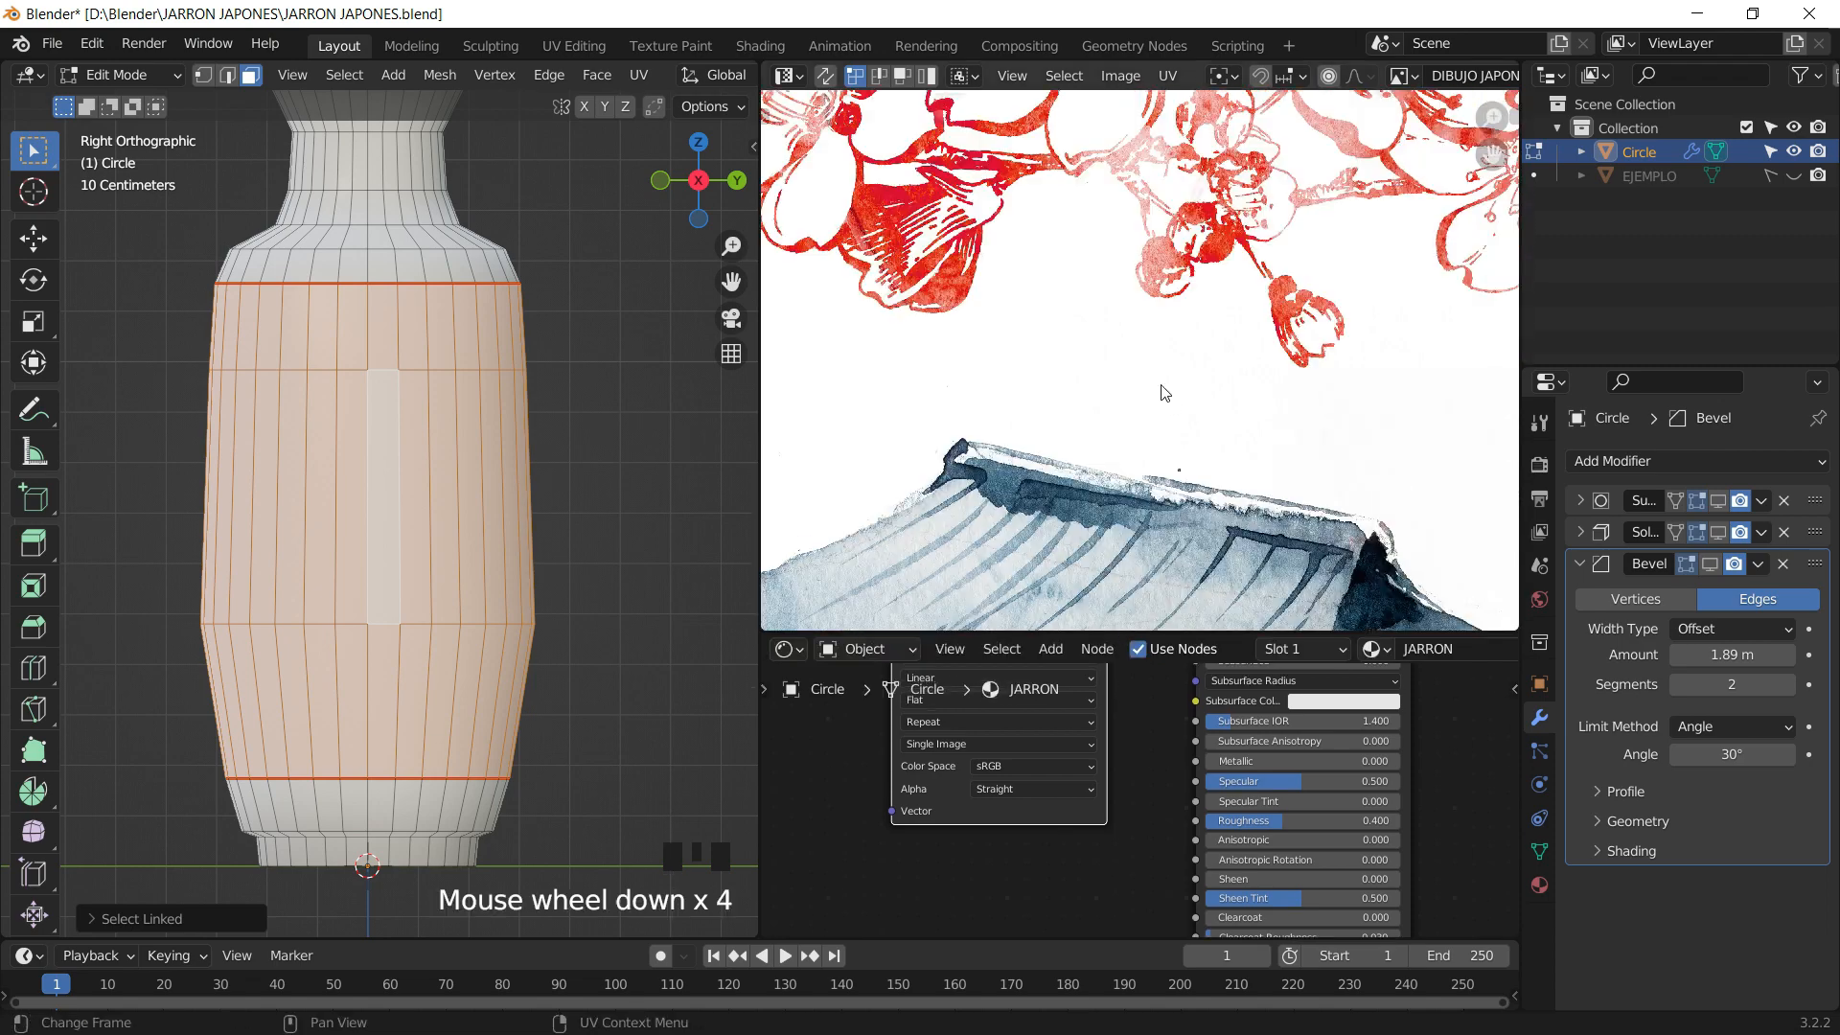
scroll(1162, 387, up, 5)
scroll(1168, 379, down, 6)
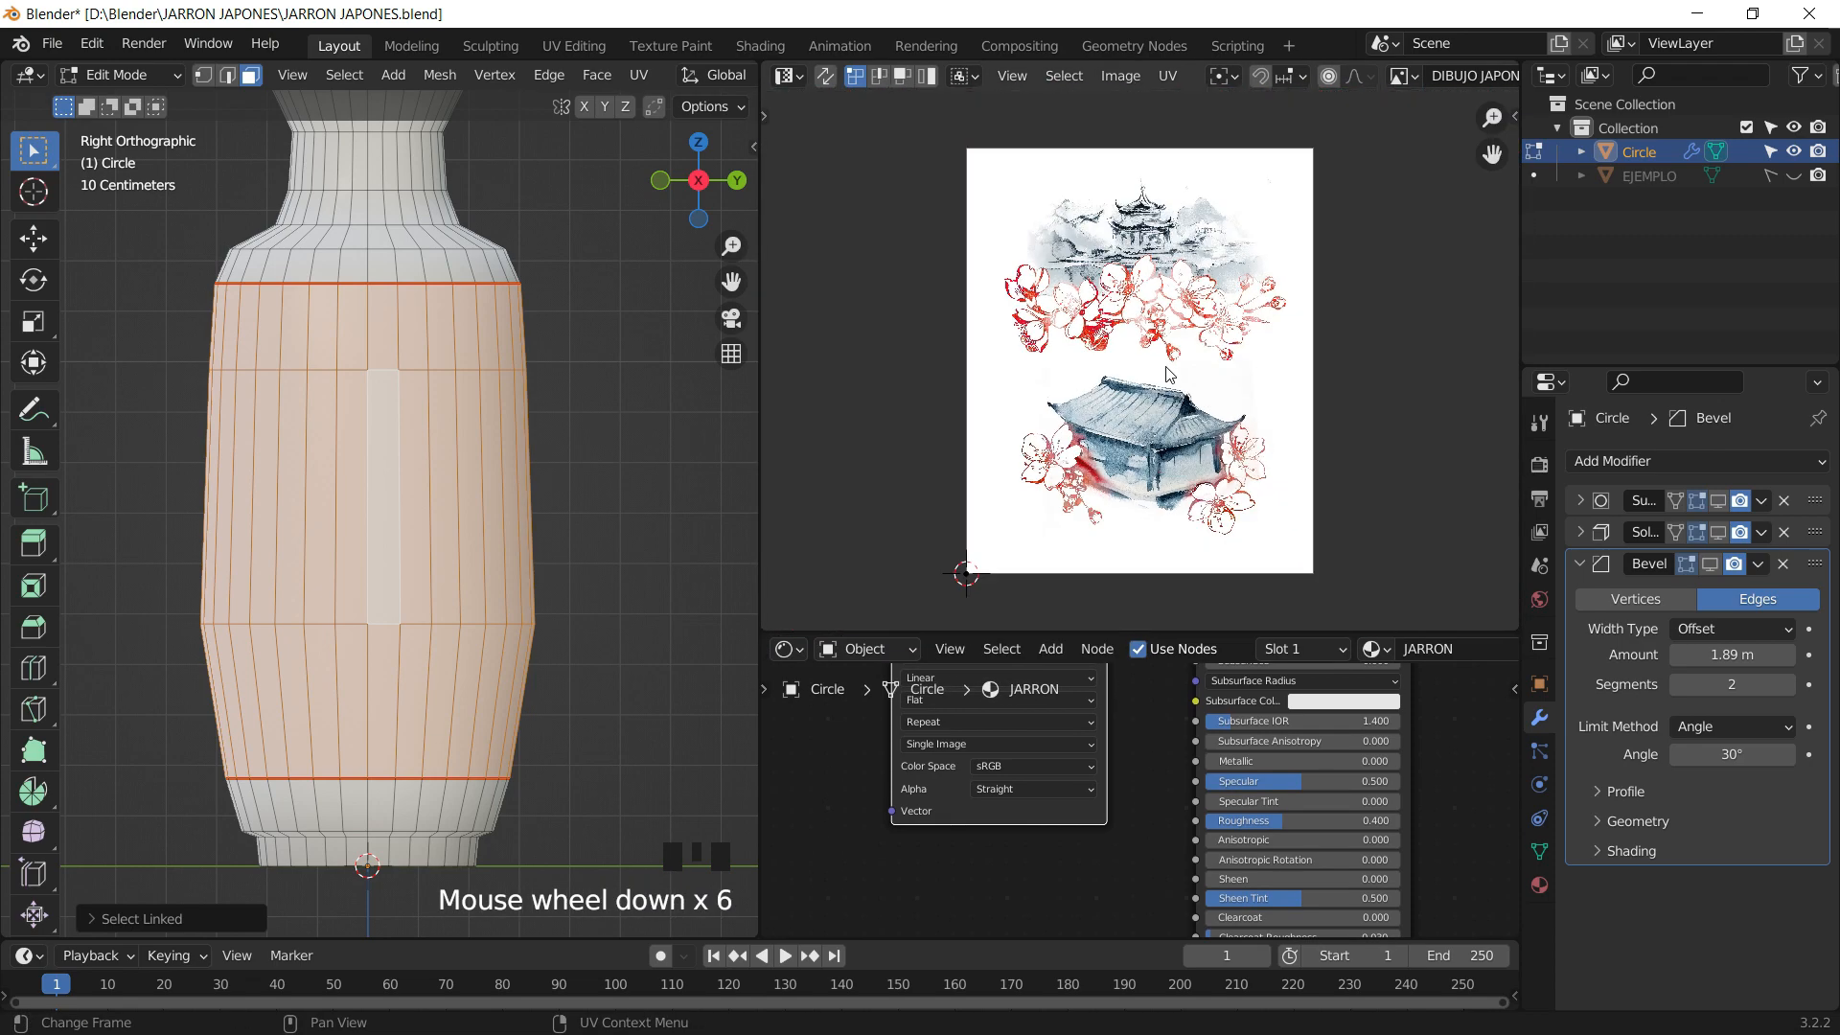
scroll(1182, 373, up, 2)
shift+middle_drag(1182, 374, 1189, 446)
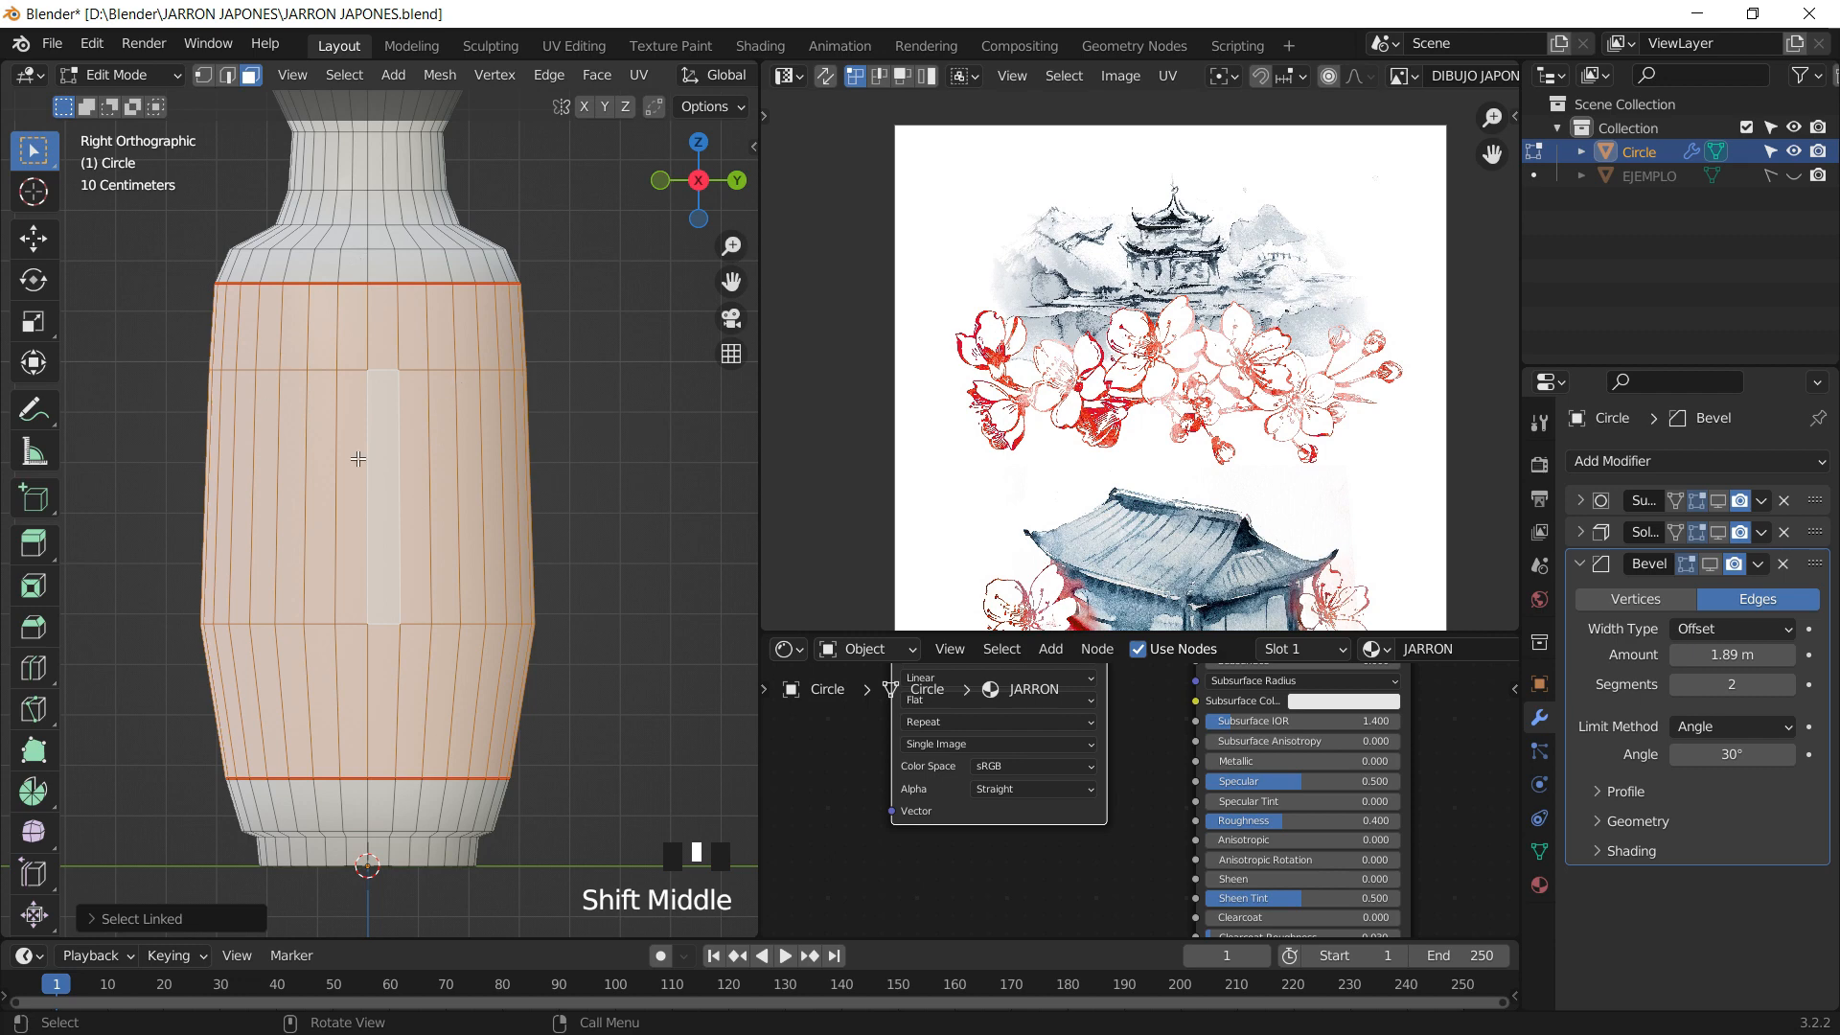
- Unwrap the selected vase body faces onto the Japanese drawing
key(u)
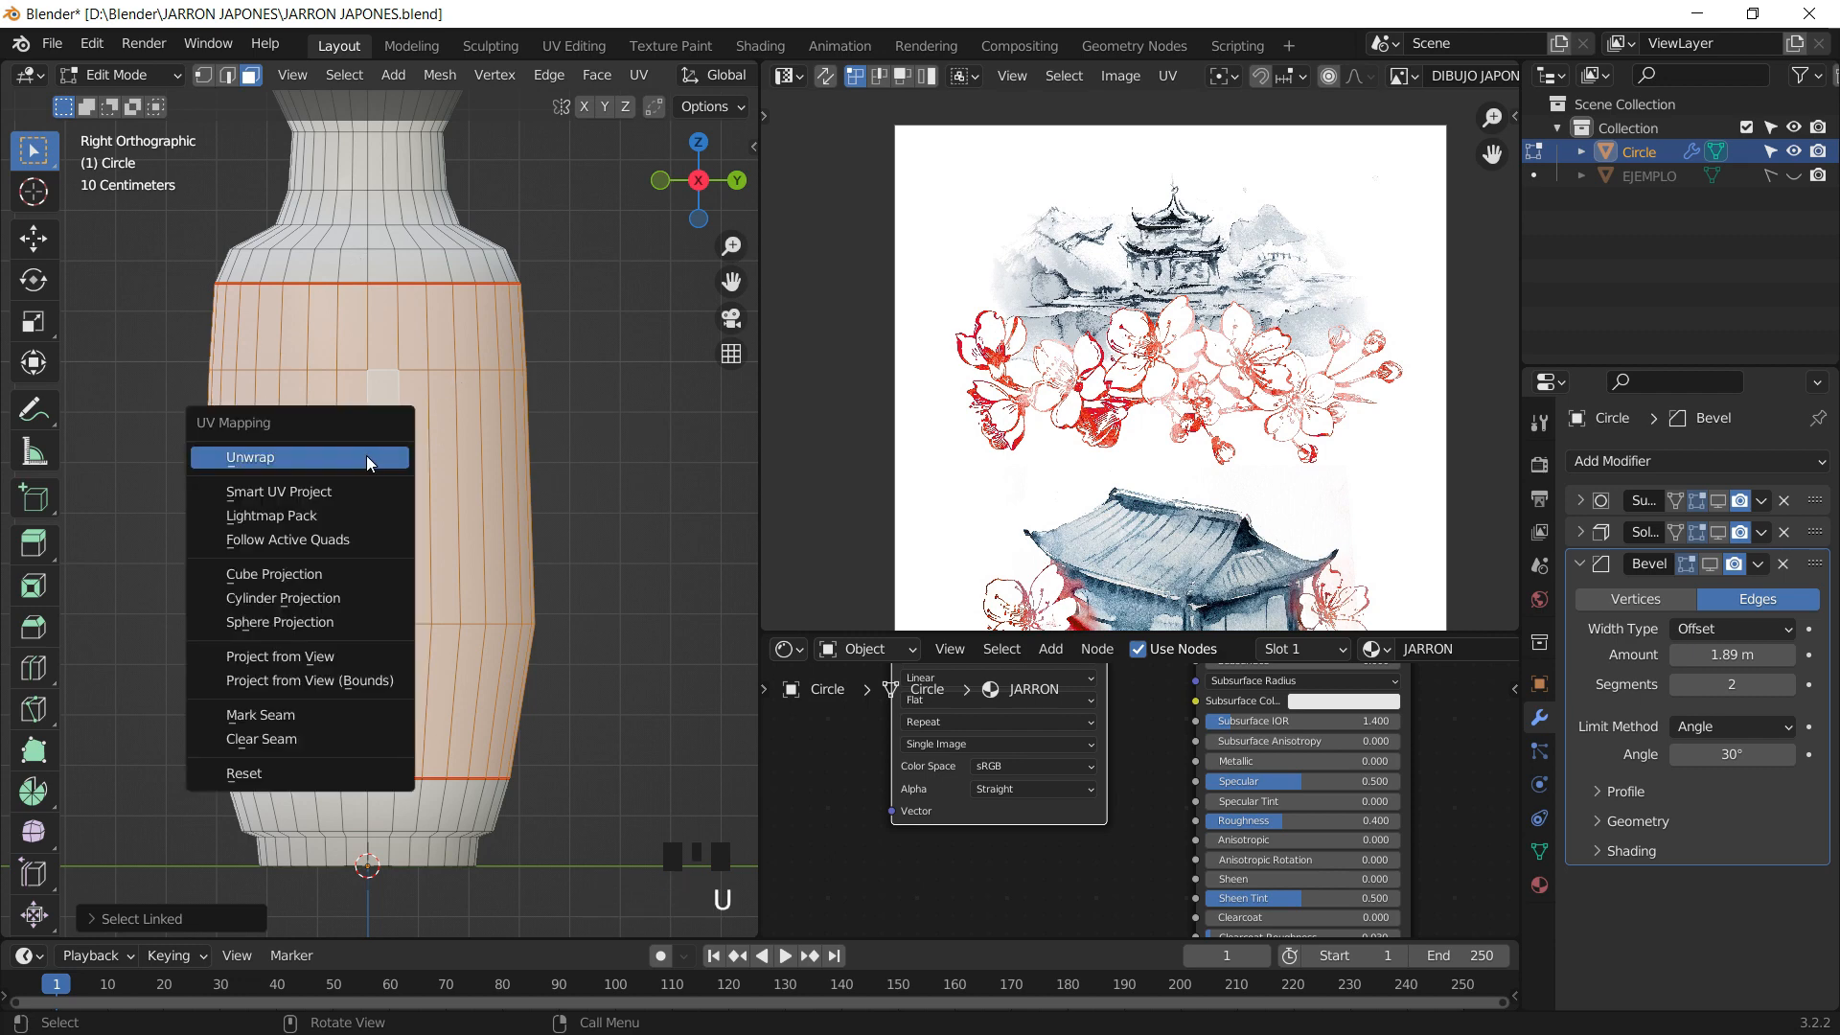
click(286, 457)
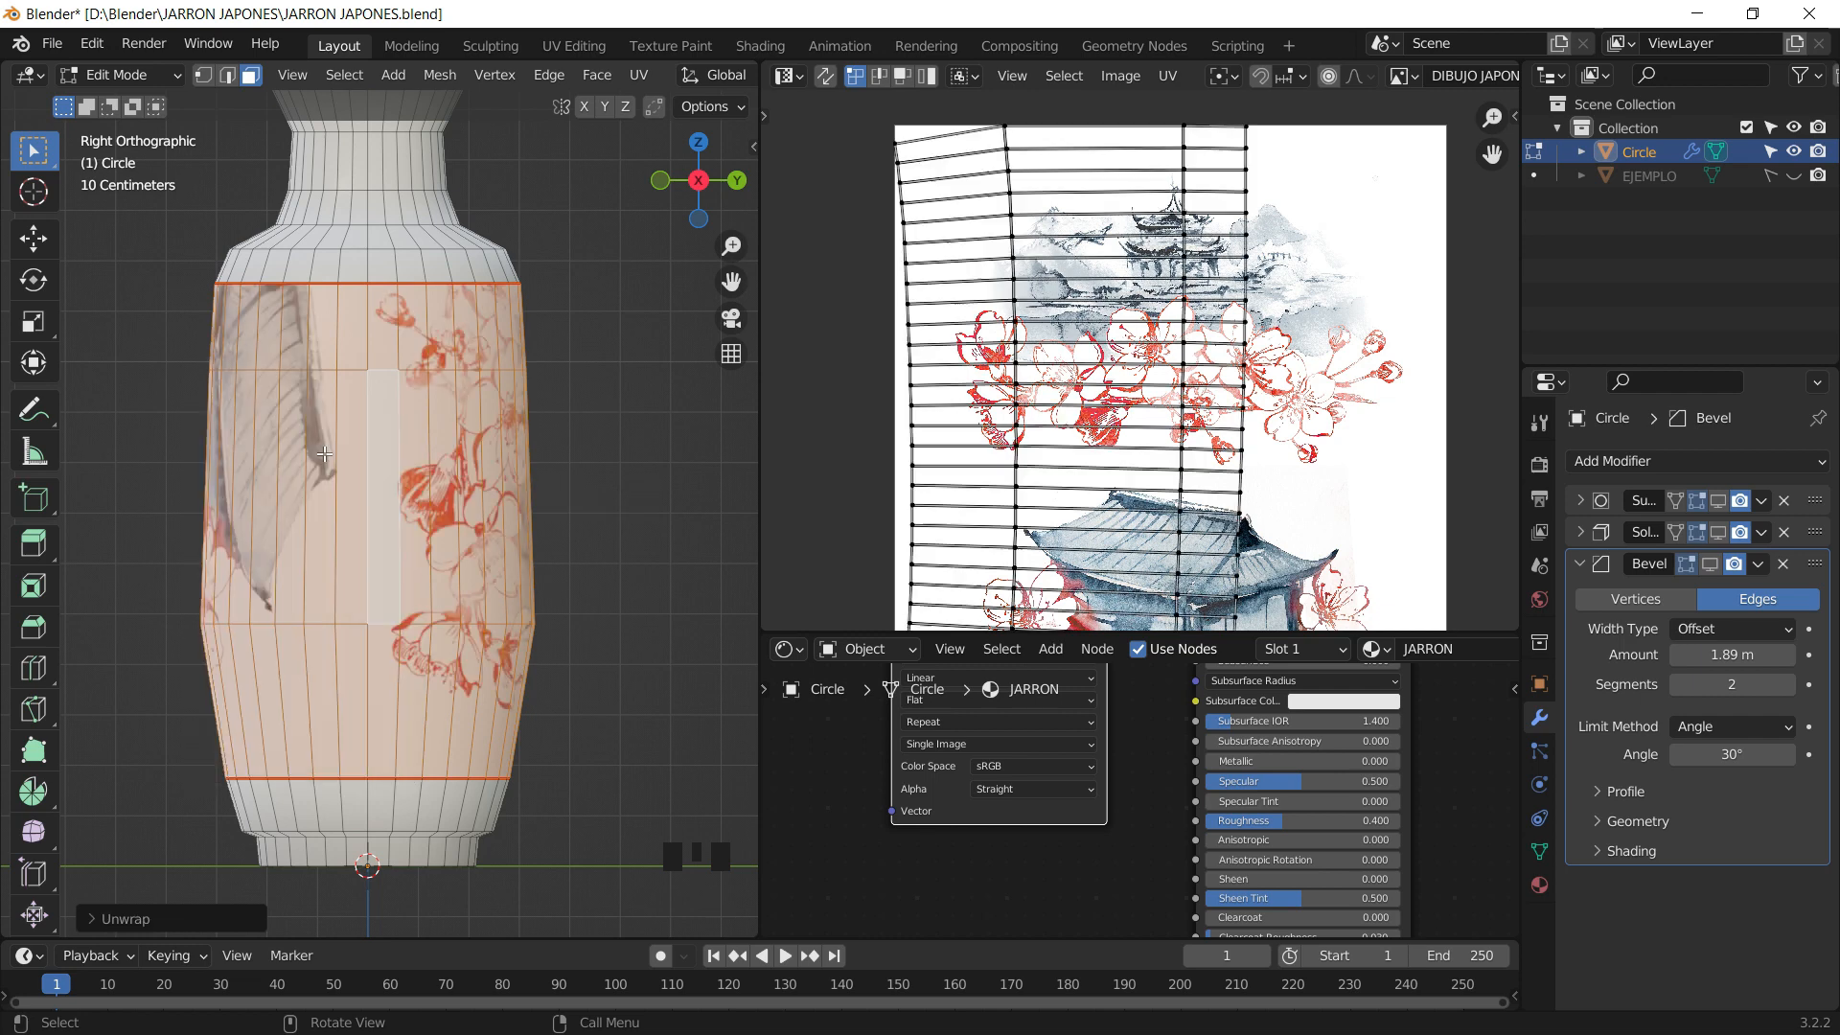
scroll(1065, 315, down, 2)
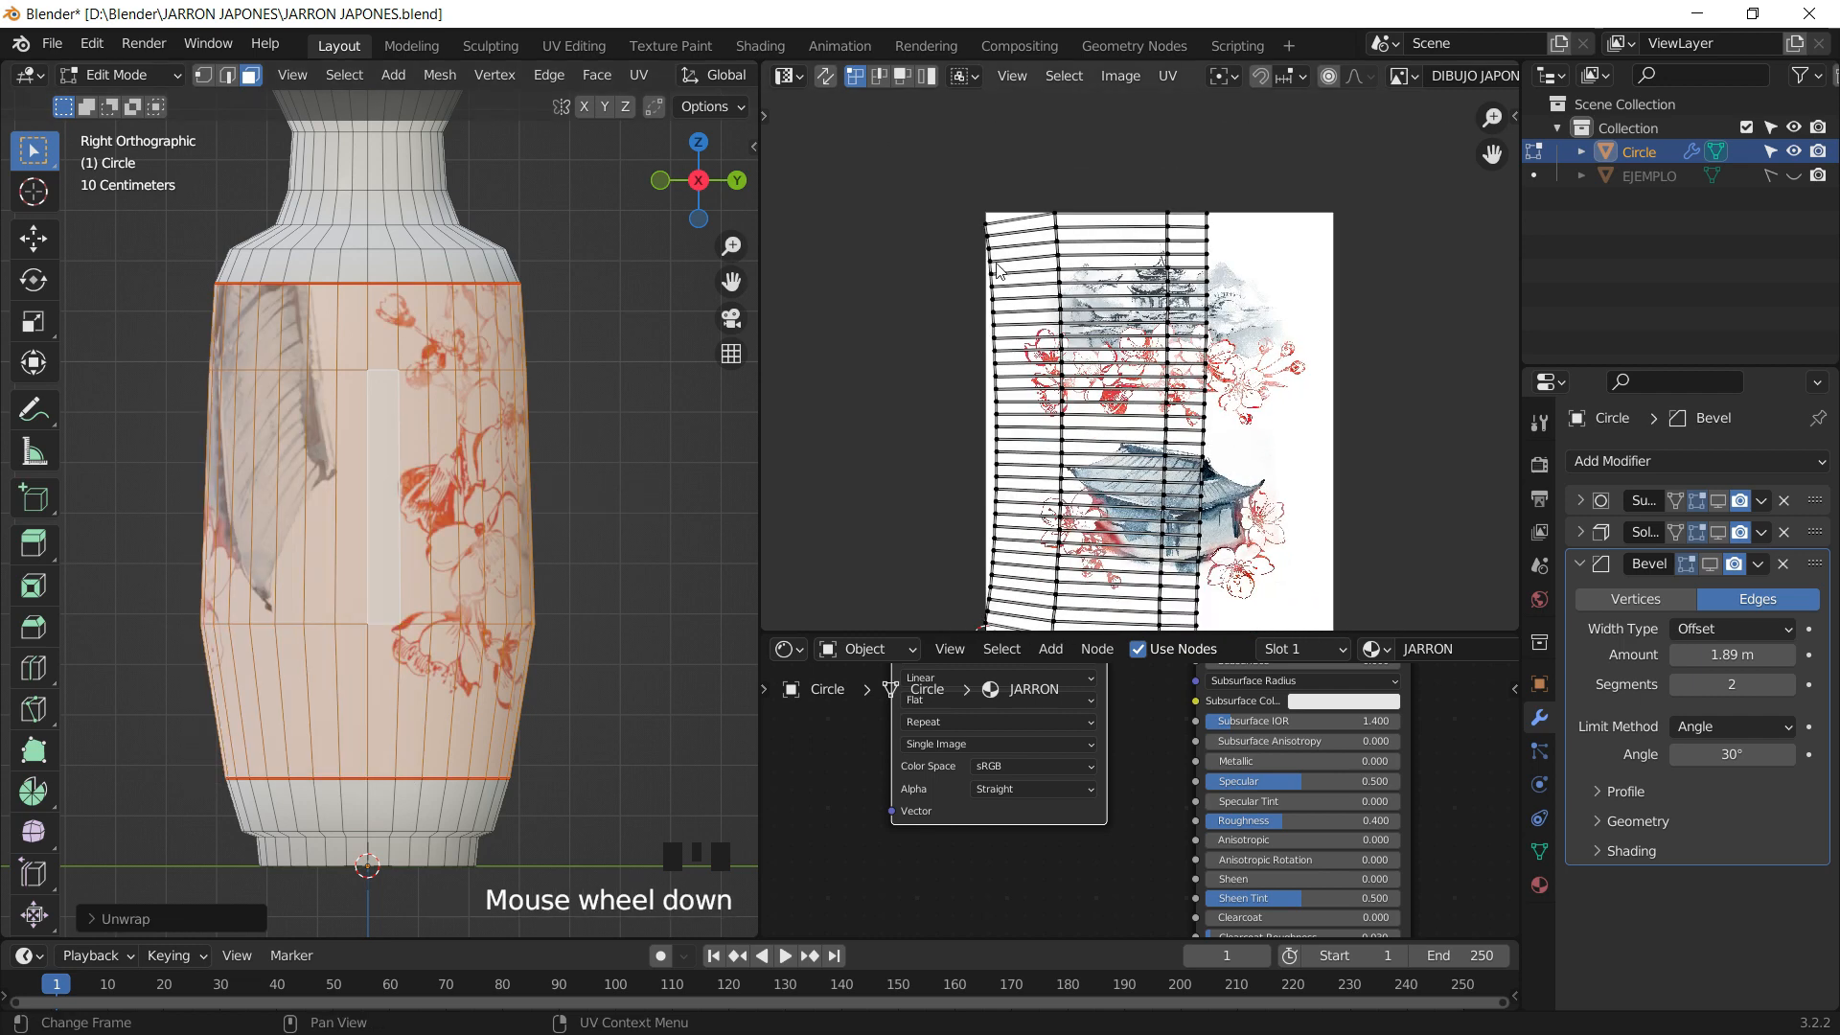
- Select the whole unwrapped body island in the UV Editor and rotate it by -90 degrees
drag(911, 170, 1250, 739)
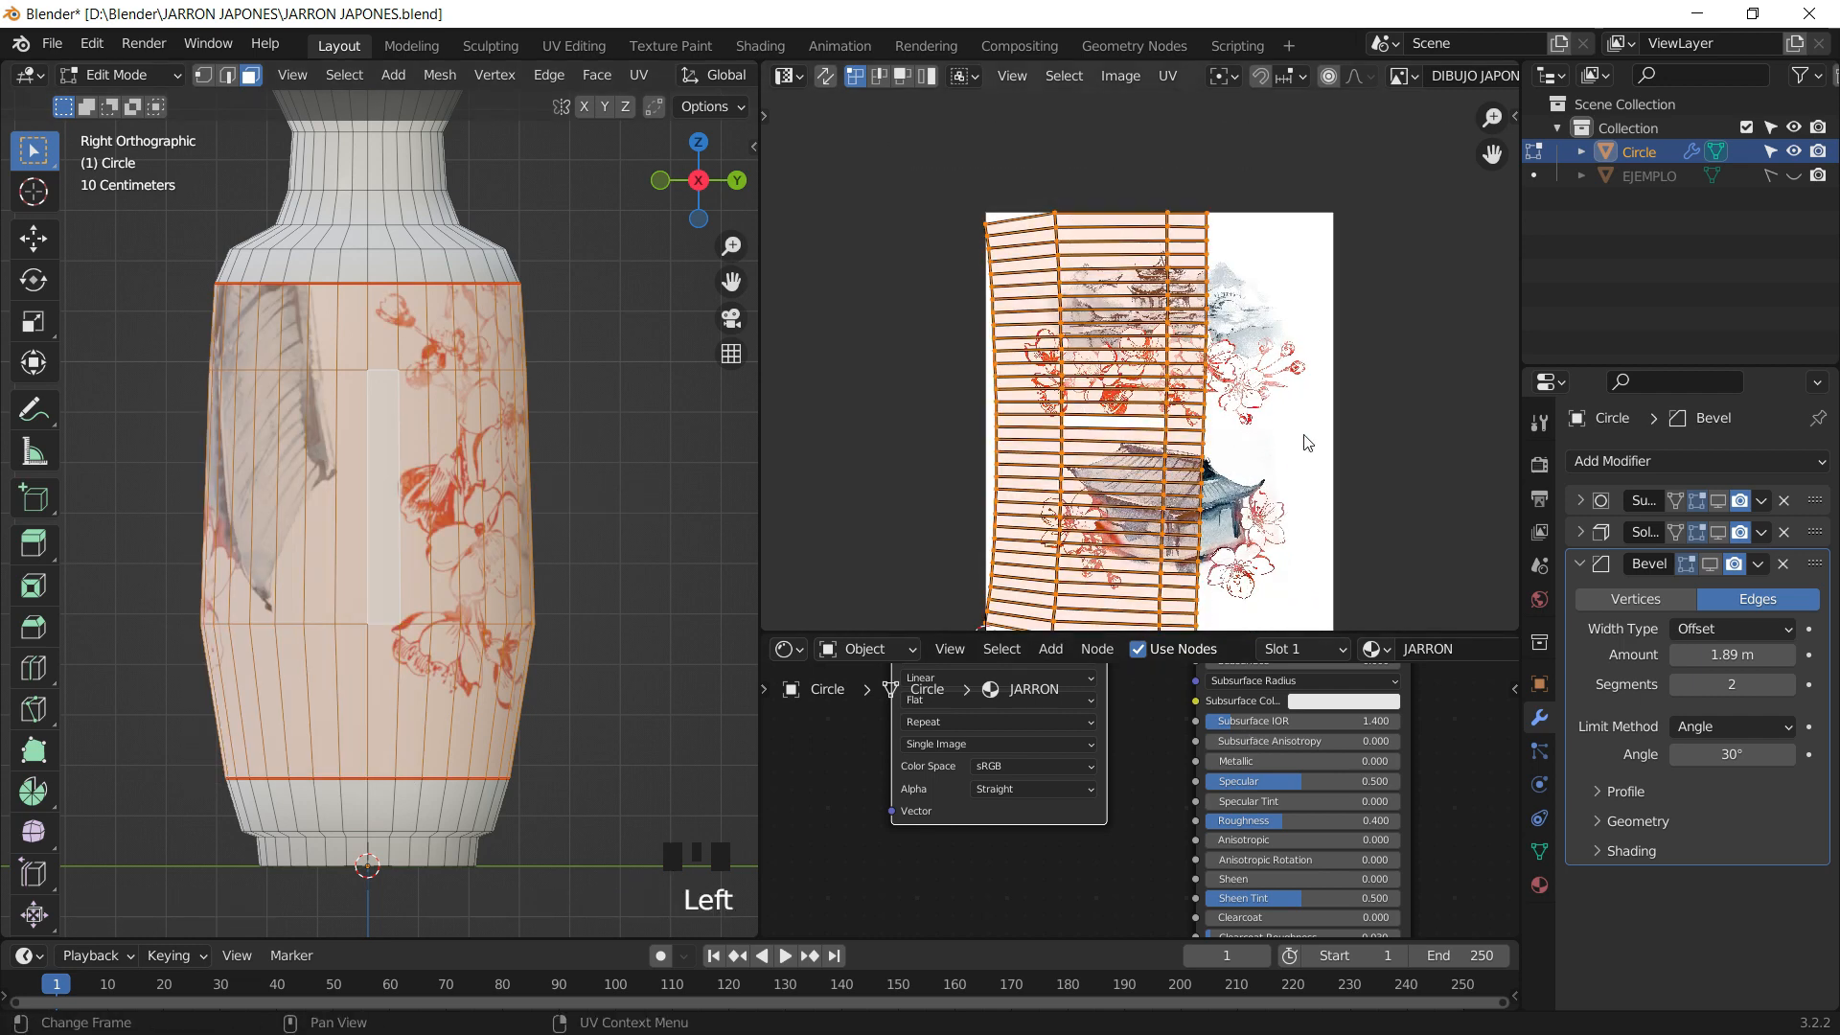
middle_drag(1157, 354, 1140, 308)
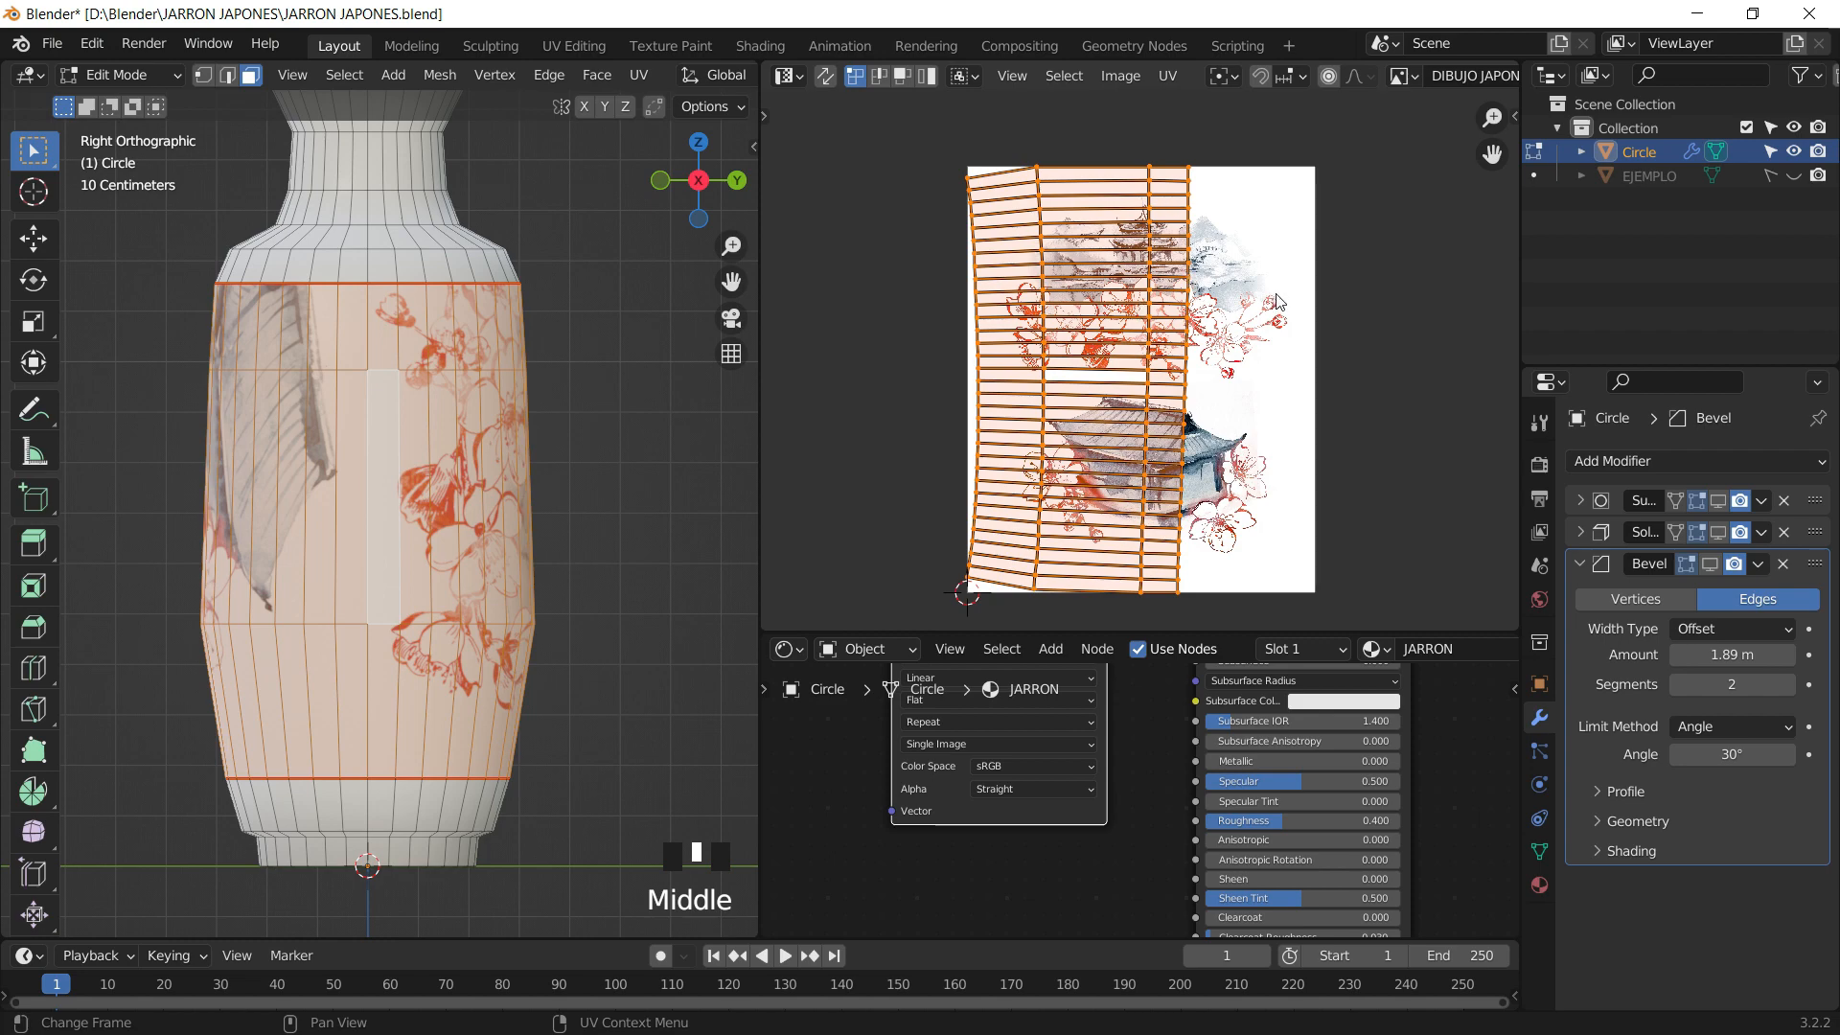
key(r)
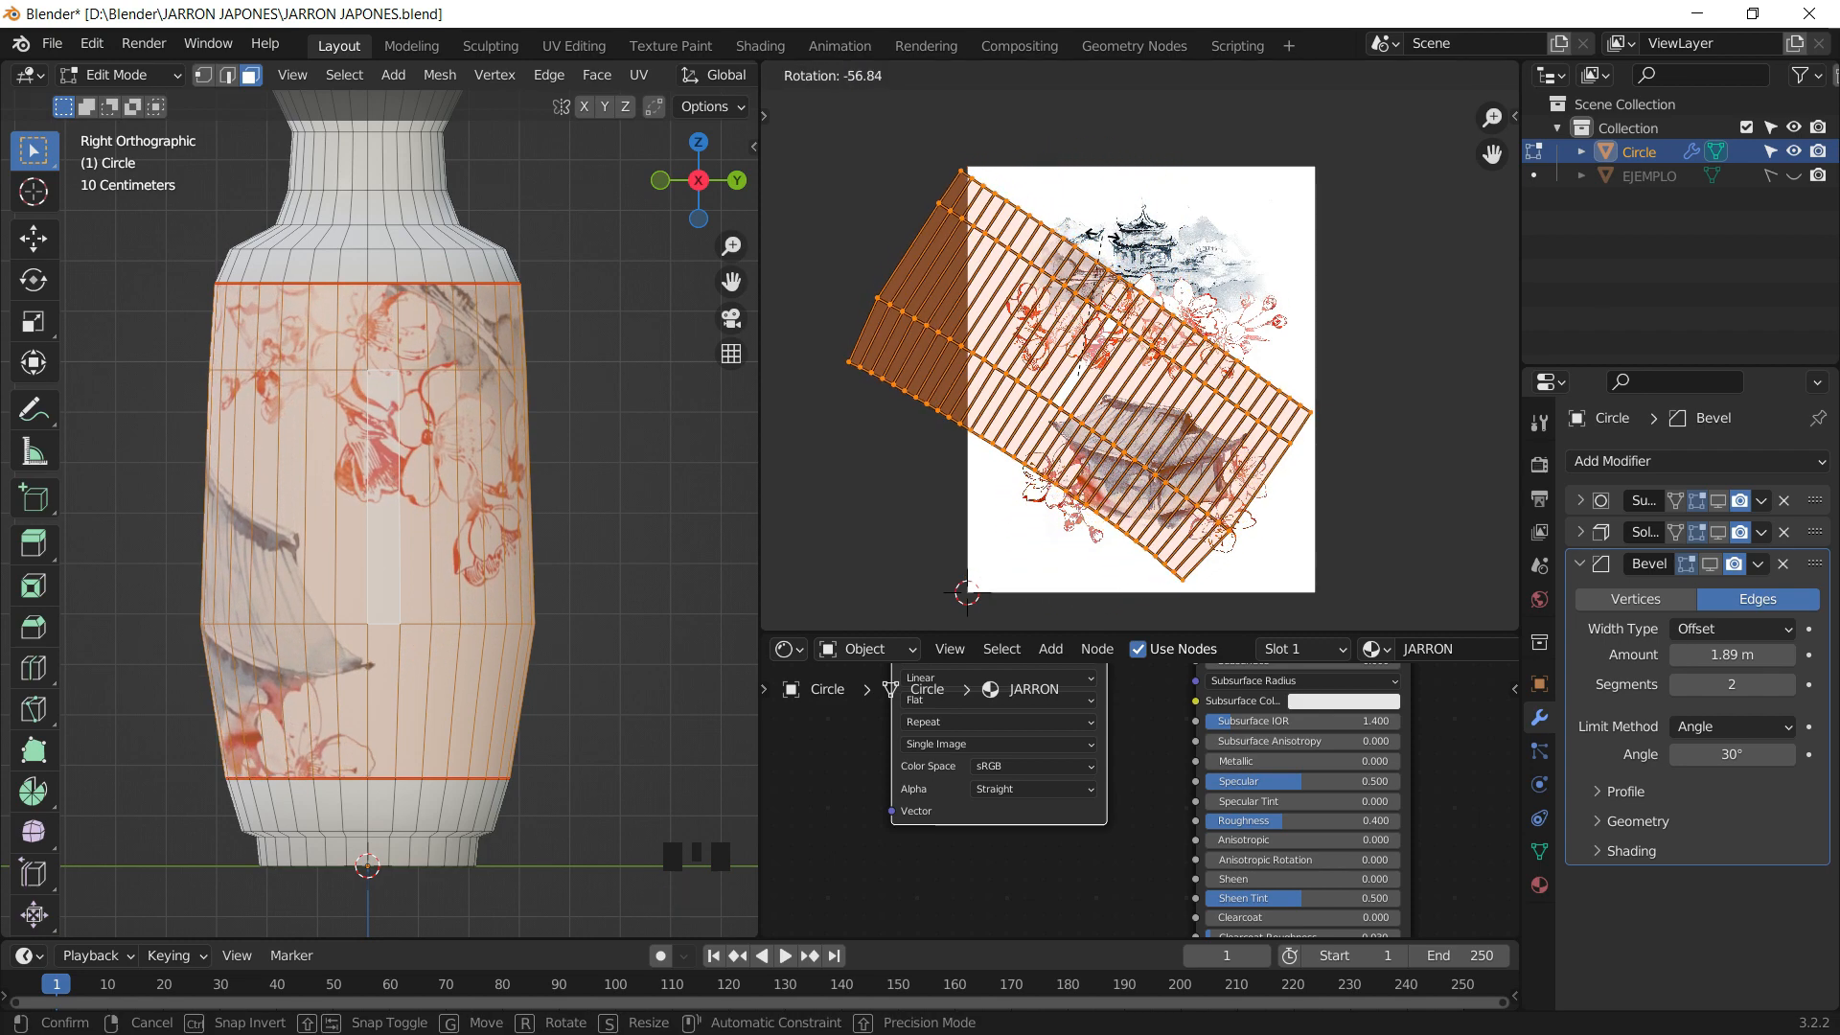
text(-90)
key(Return)
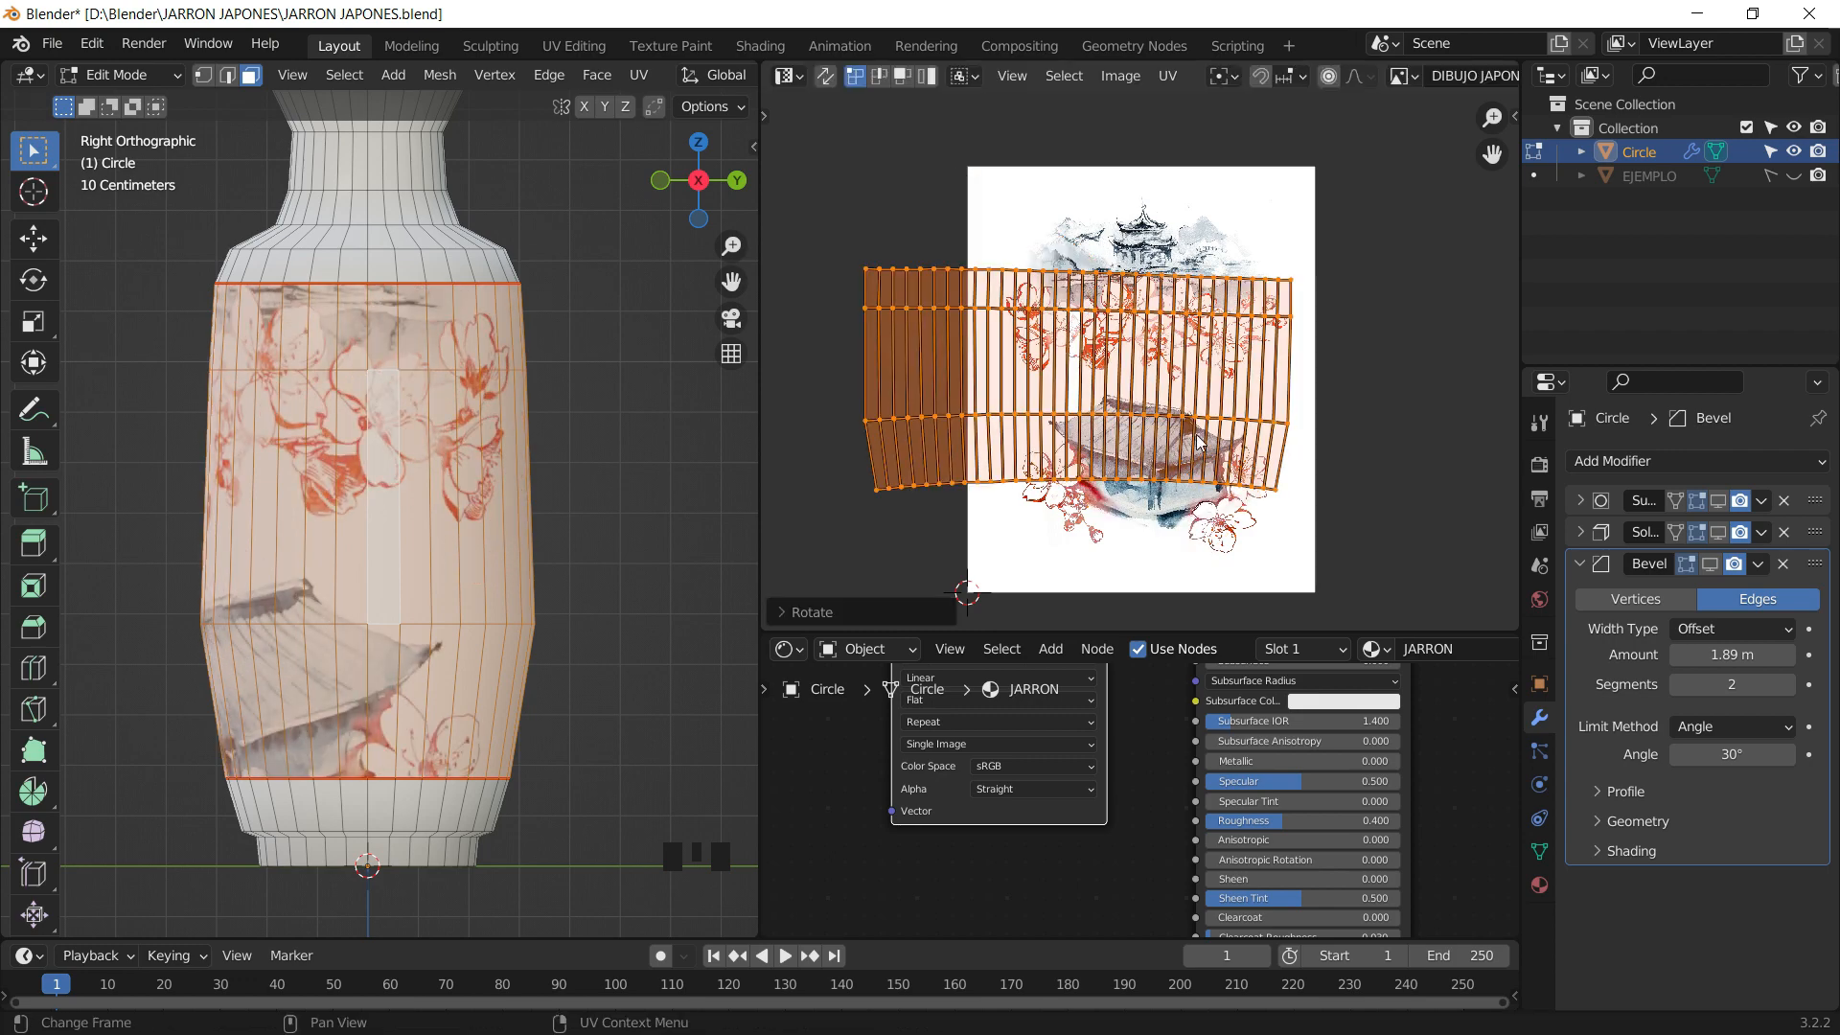
- Scale the body's UV island up and move it over the upper pagoda and cherry blossom scene
key(s)
click(1332, 412)
key(g)
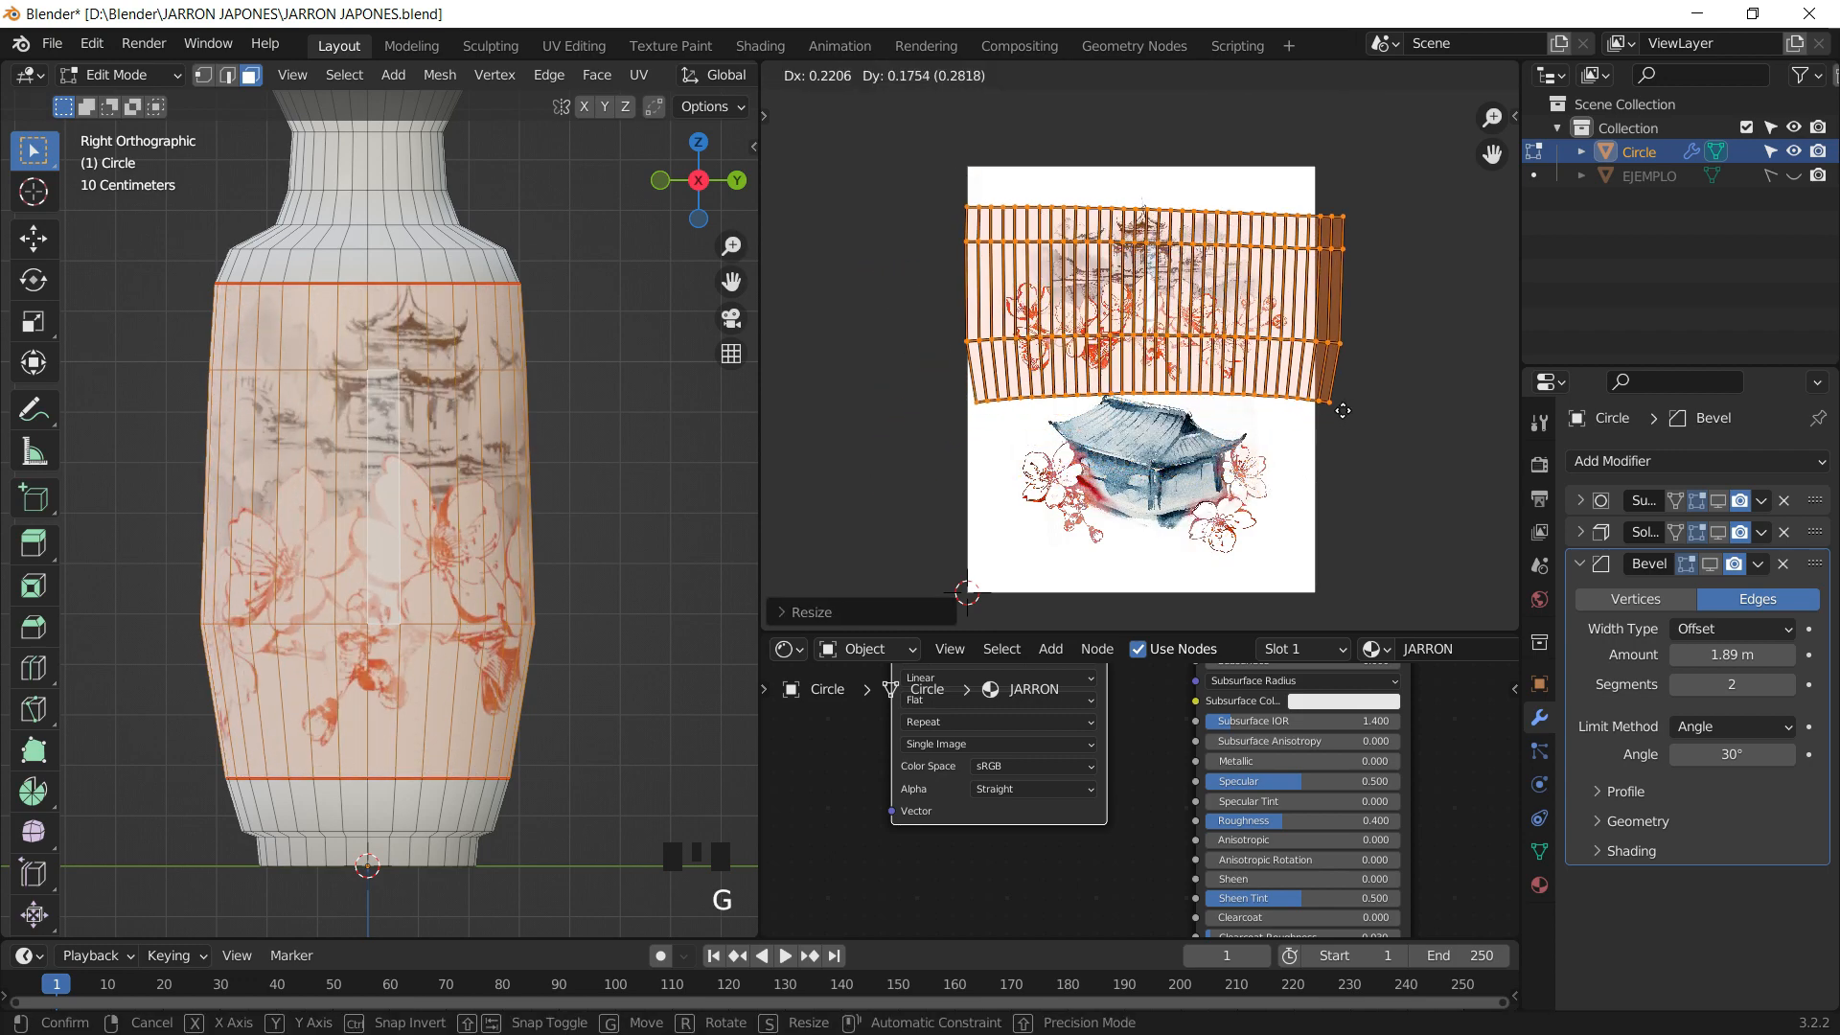
click(1333, 410)
- Enlarge the UV island further and recentre it around the pagoda scene so it extends past both sides of the image
scroll(1187, 344, up, 3)
shift+middle_drag(1187, 343, 1318, 438)
scroll(1206, 393, down, 1)
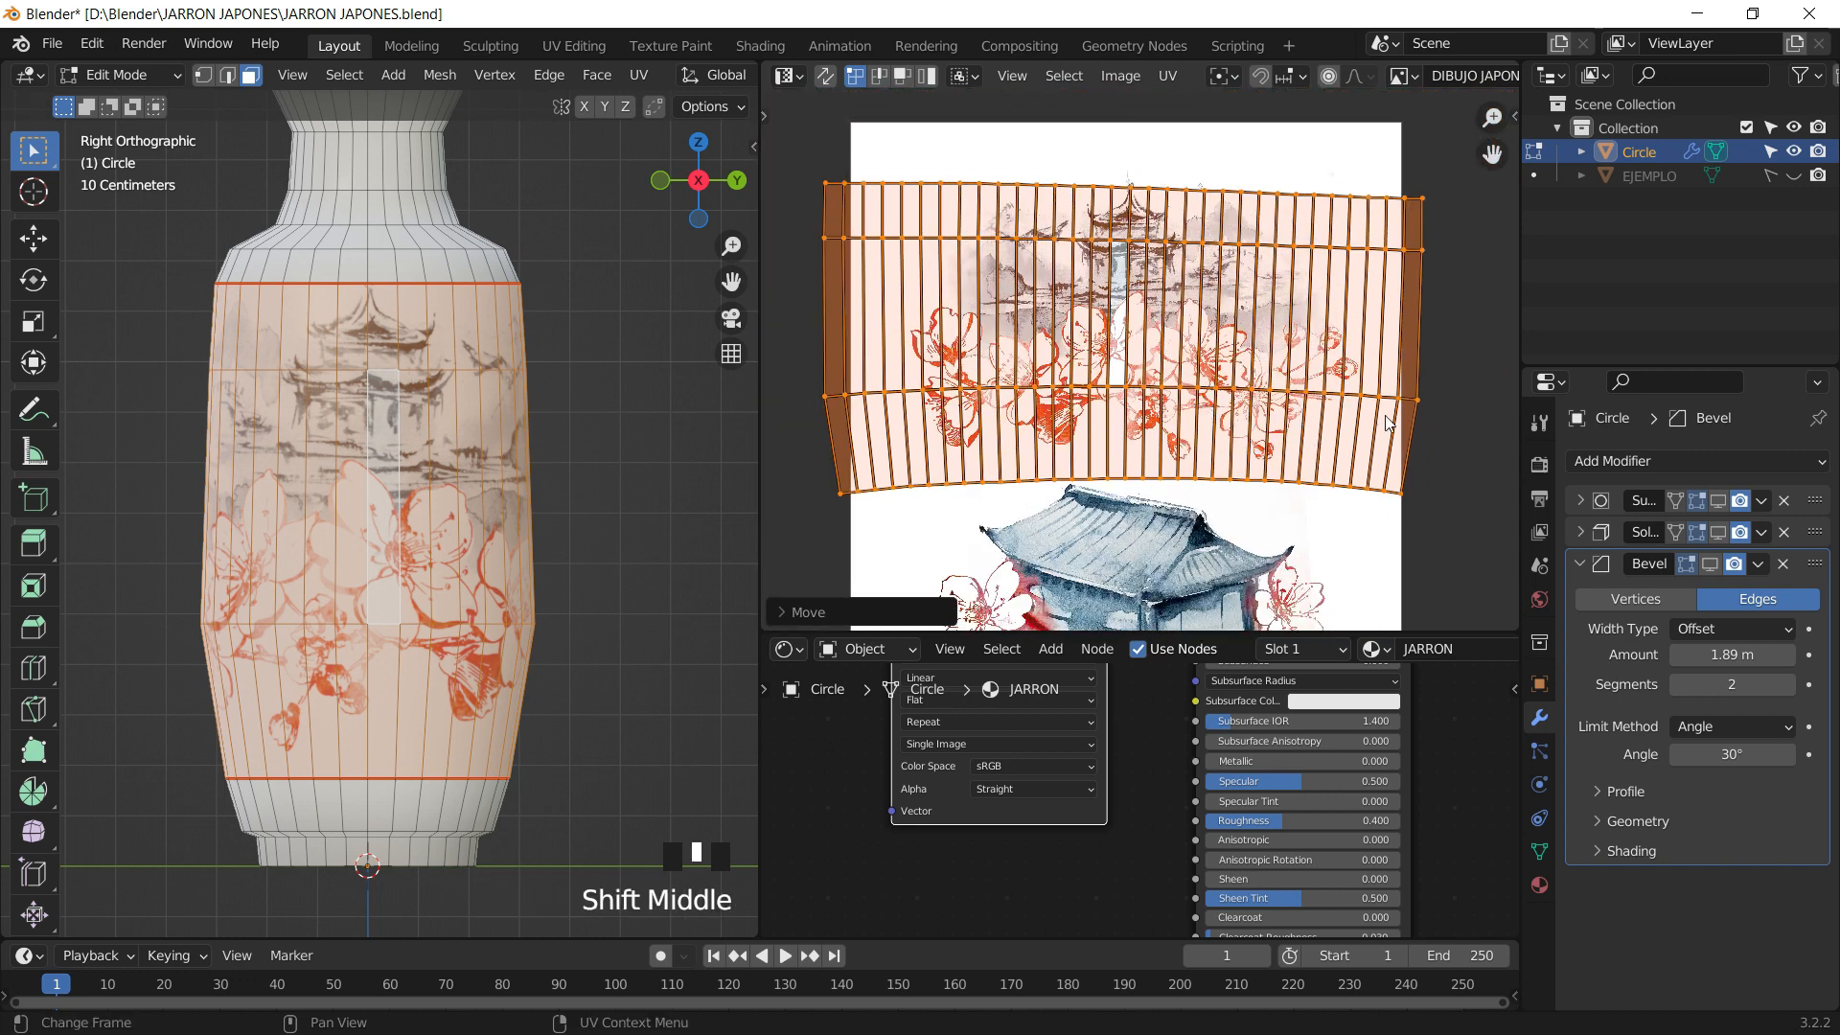
key(s)
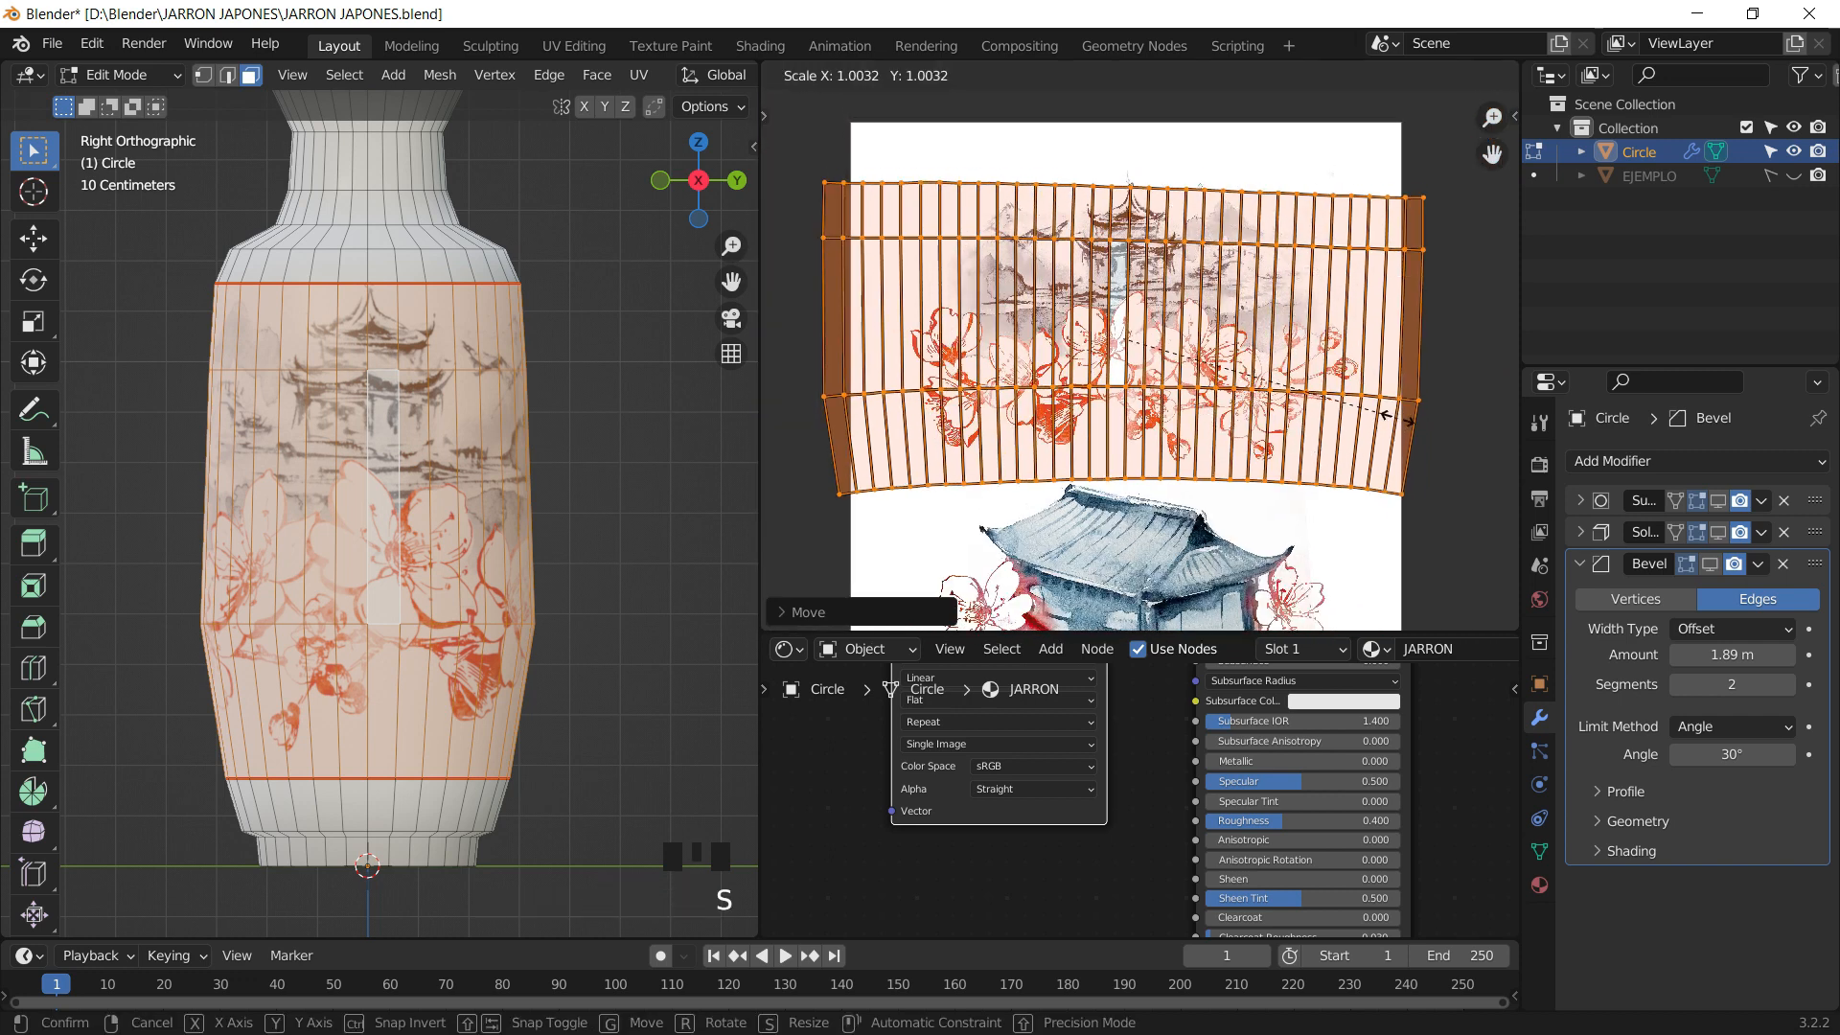
click(1412, 431)
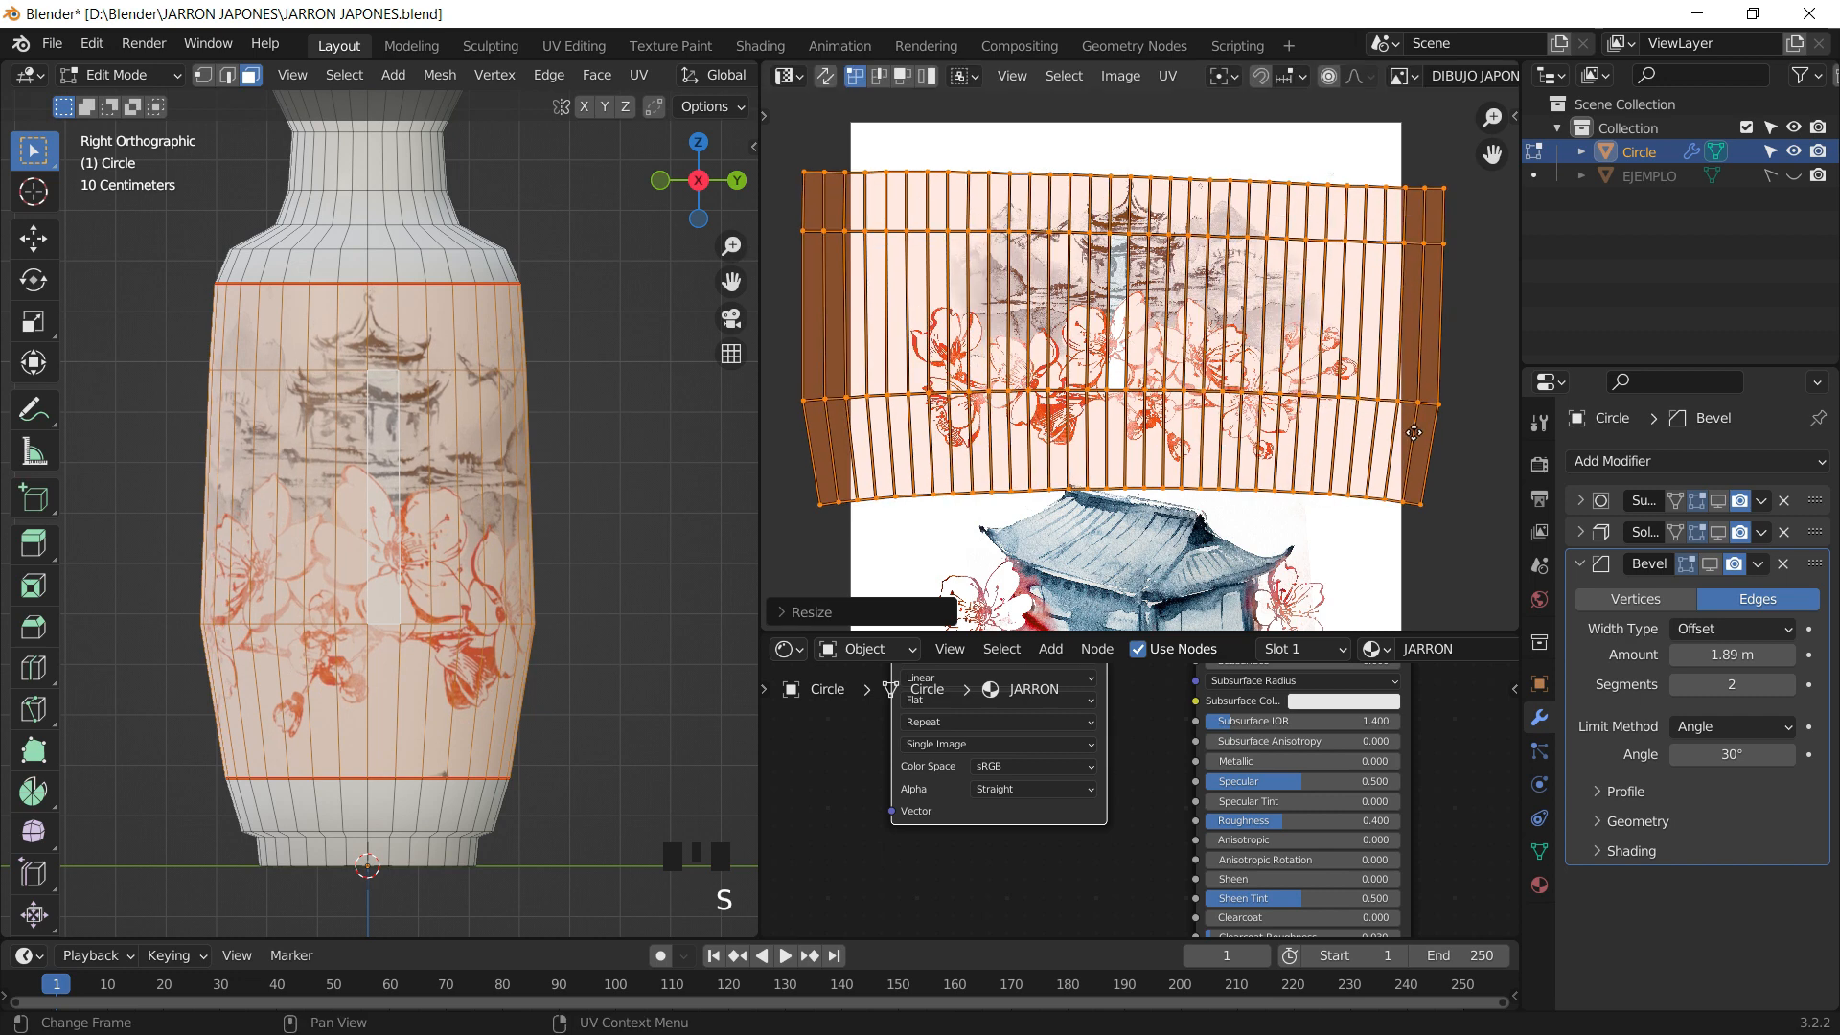
key(g)
click(1419, 432)
key(s)
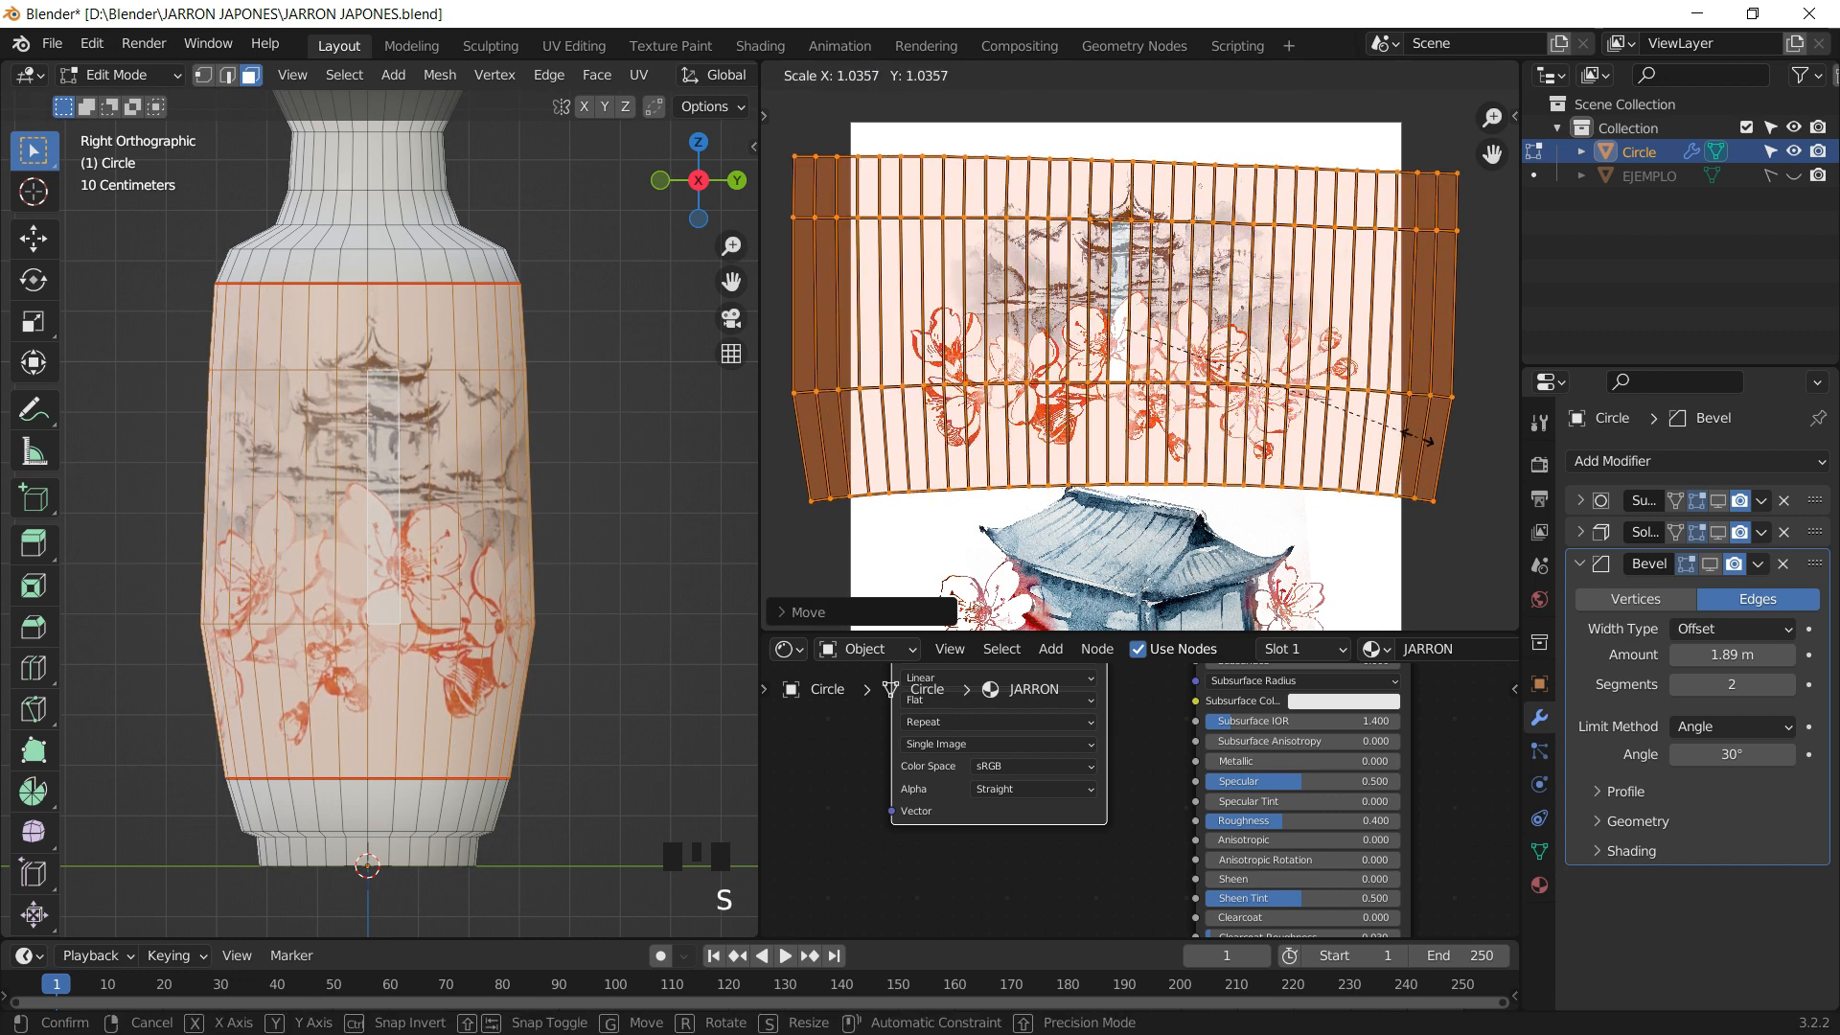
click(1433, 452)
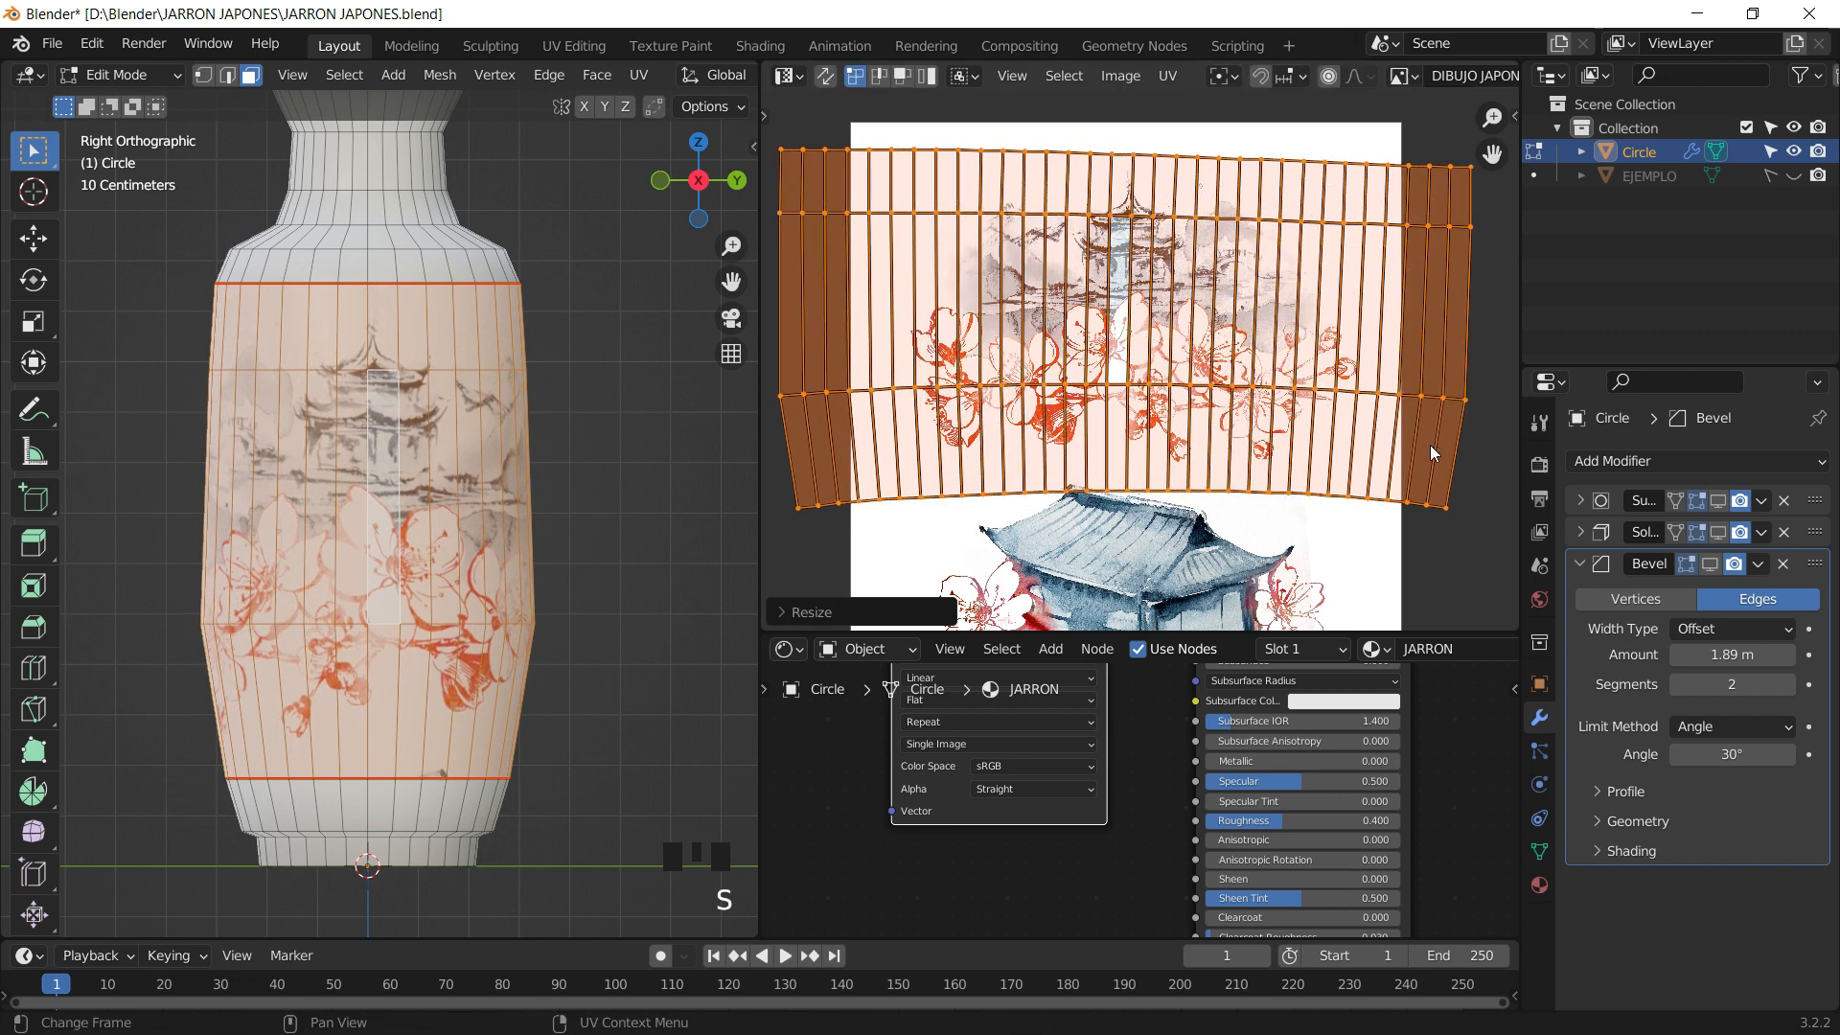
key(g)
click(1334, 501)
- Move the UV island down over the lower blue-roofed house of the drawing
scroll(1249, 487, up, 2)
scroll(1245, 483, down, 4)
shift+middle_drag(1243, 466, 1121, 268)
scroll(1157, 326, up, 3)
scroll(1117, 305, down, 2)
key(g)
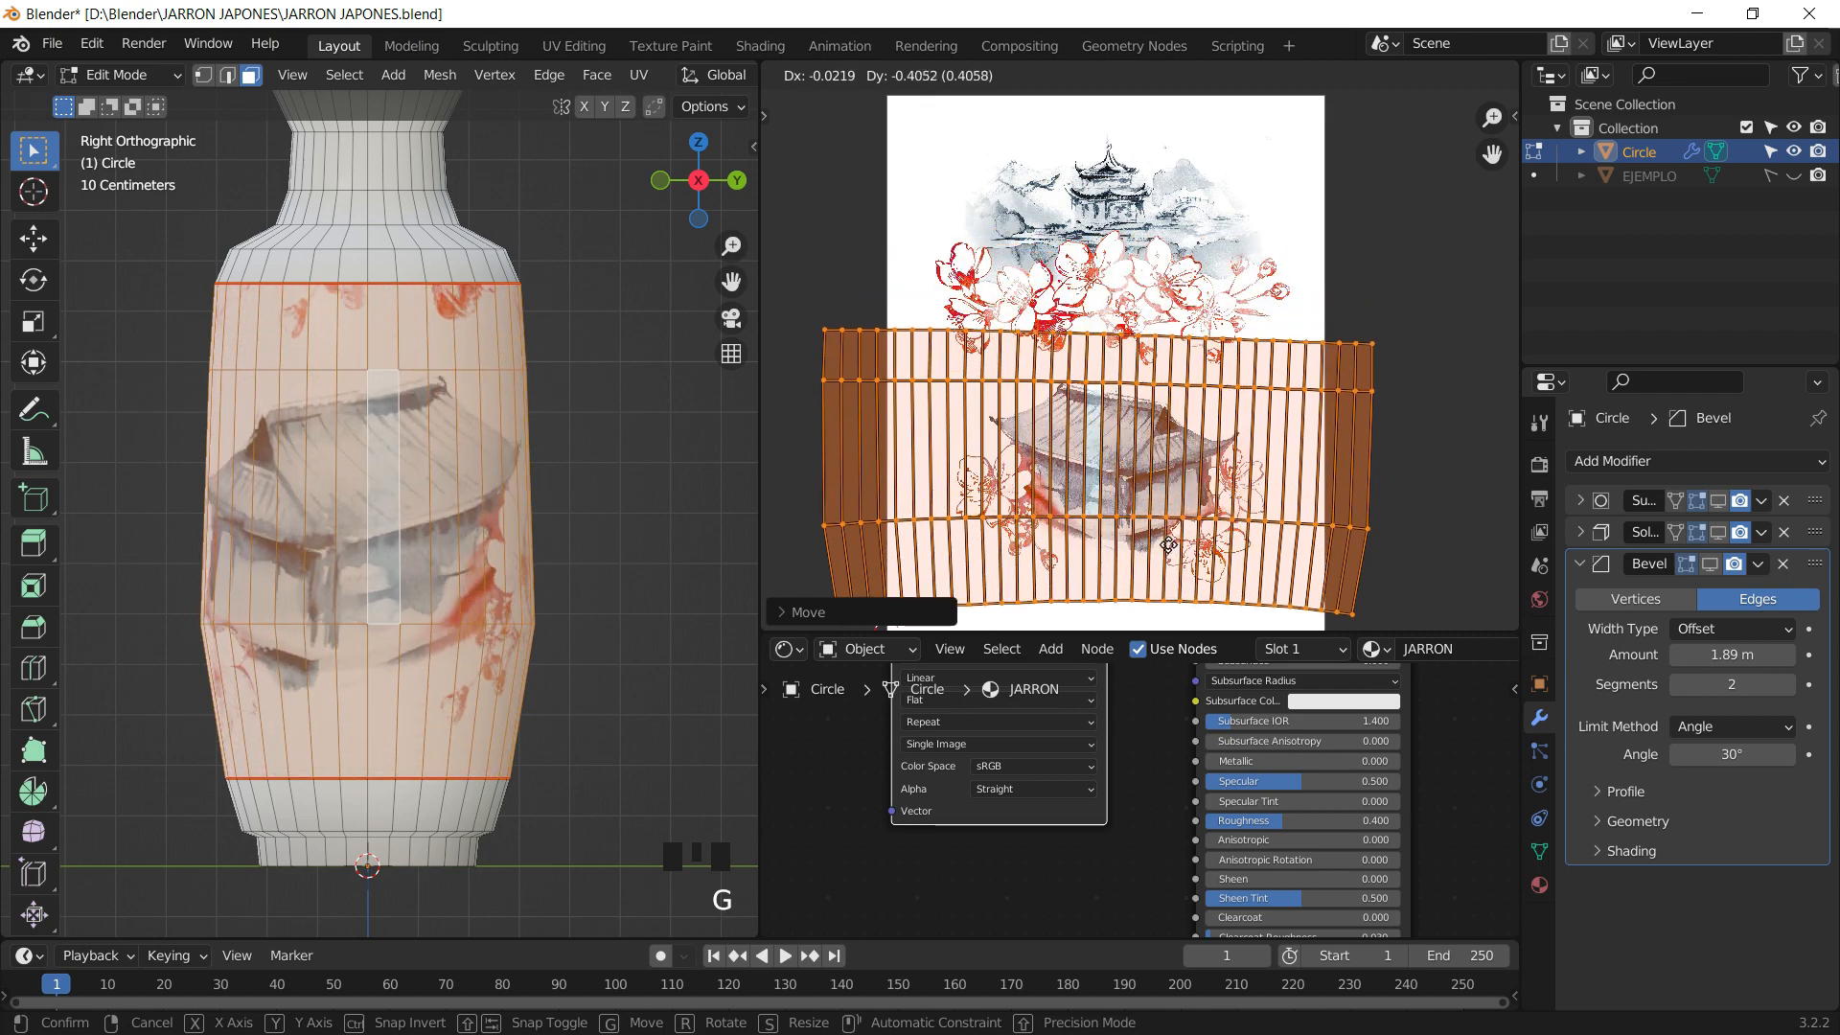
click(1177, 560)
- Try shifting the UV island up and sideways on the drawing, and undo this move and the one onto the house
middle_drag(420, 485, 494, 474)
key(g)
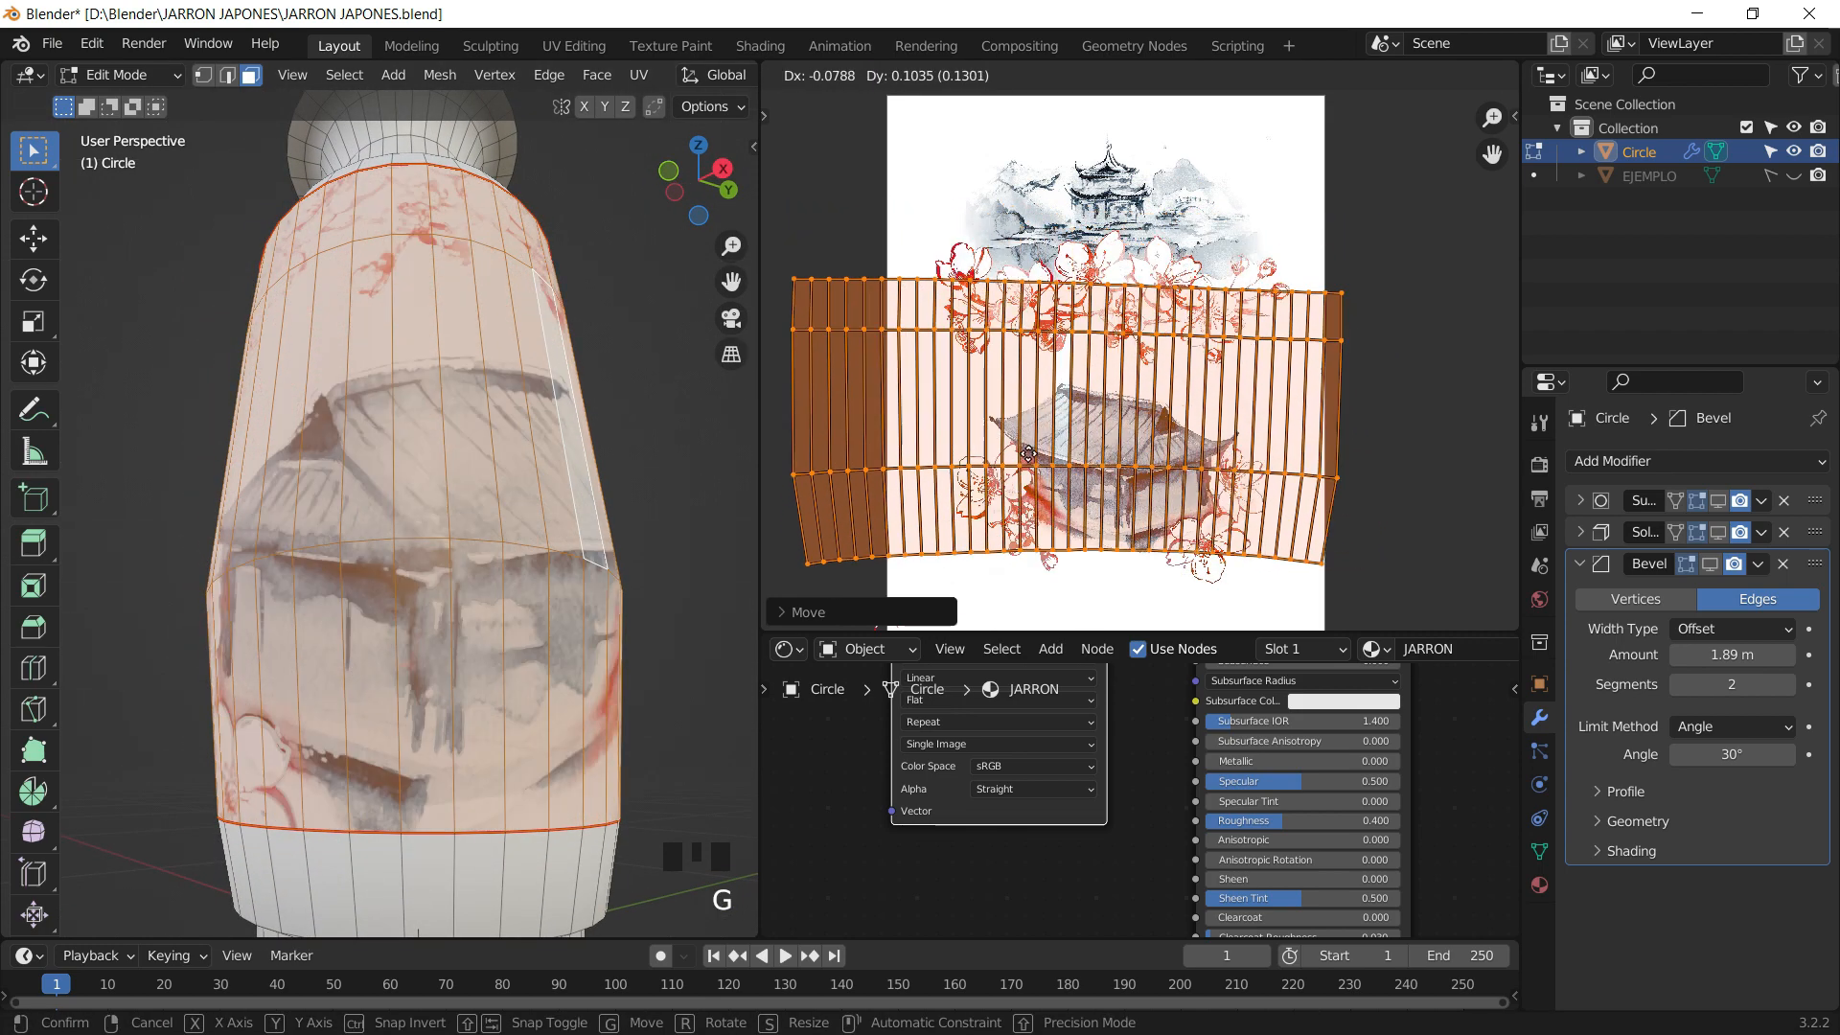
click(1011, 328)
key(ctrl+z)
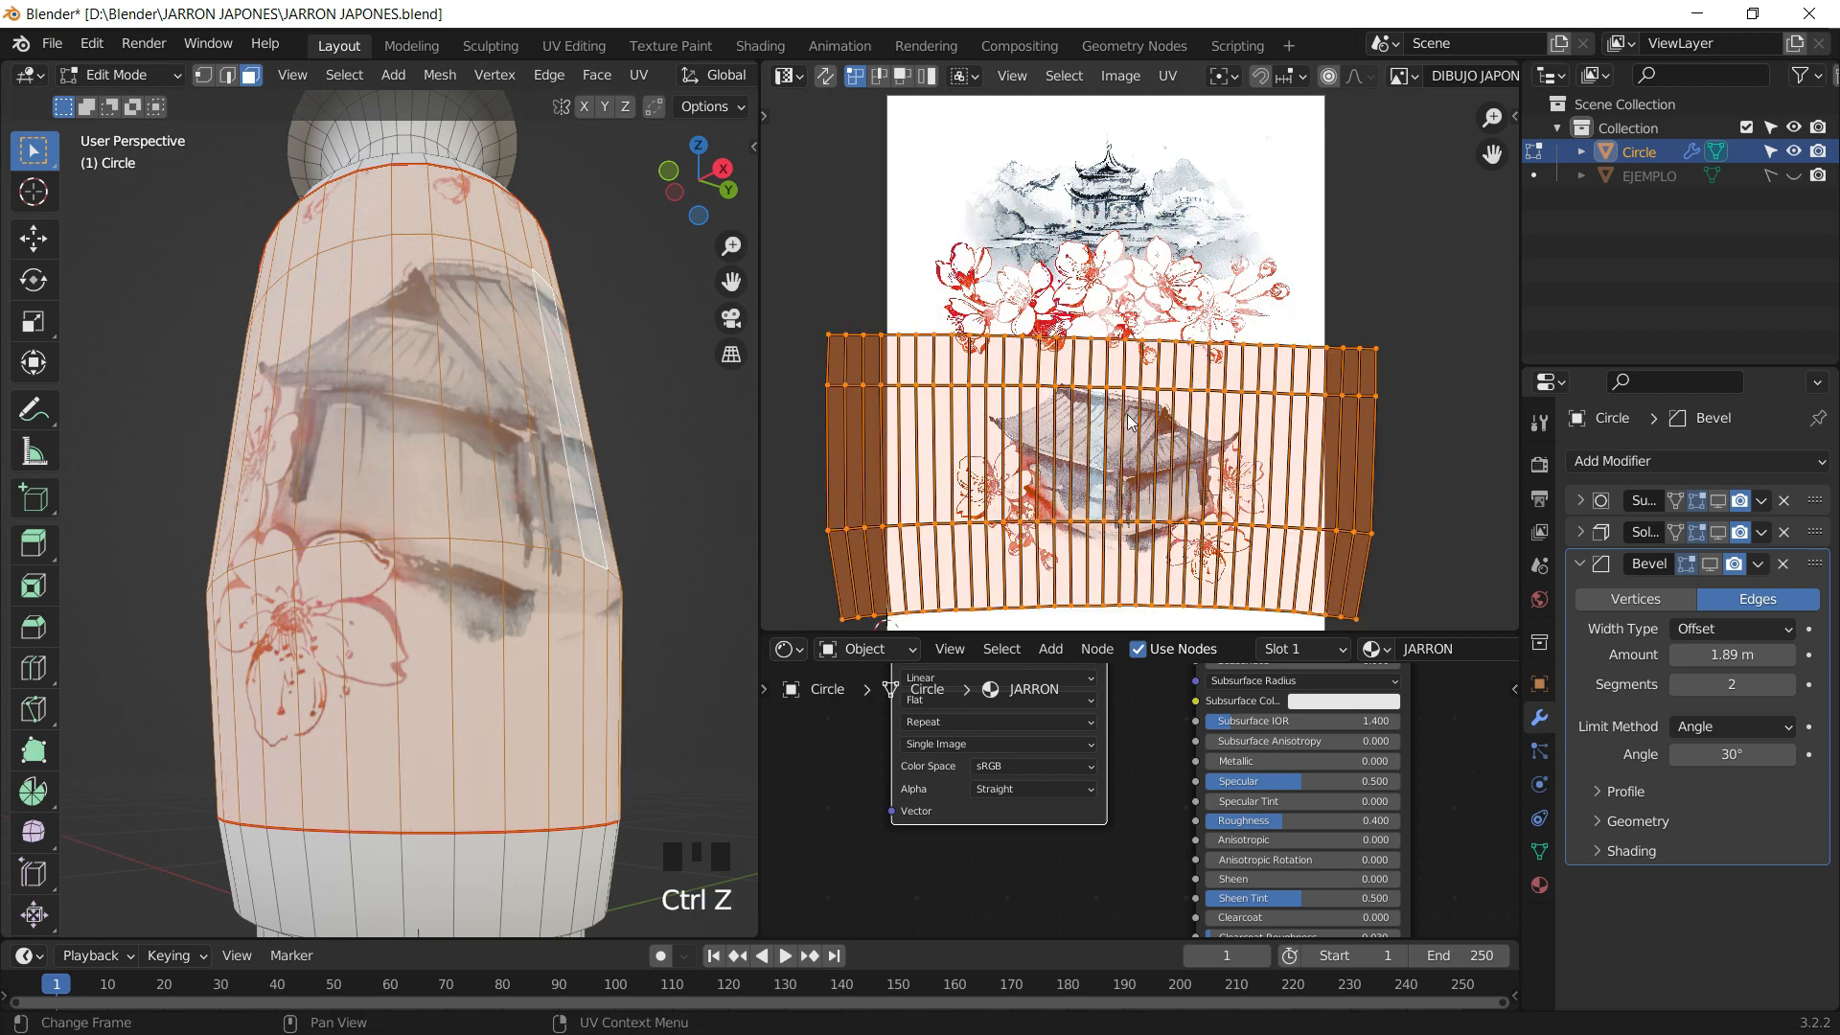
key(ctrl+z)
- Rescale the UV island slightly and nudge its position over the upper pagoda and blossoms
shift+middle_drag(1213, 342, 1212, 414)
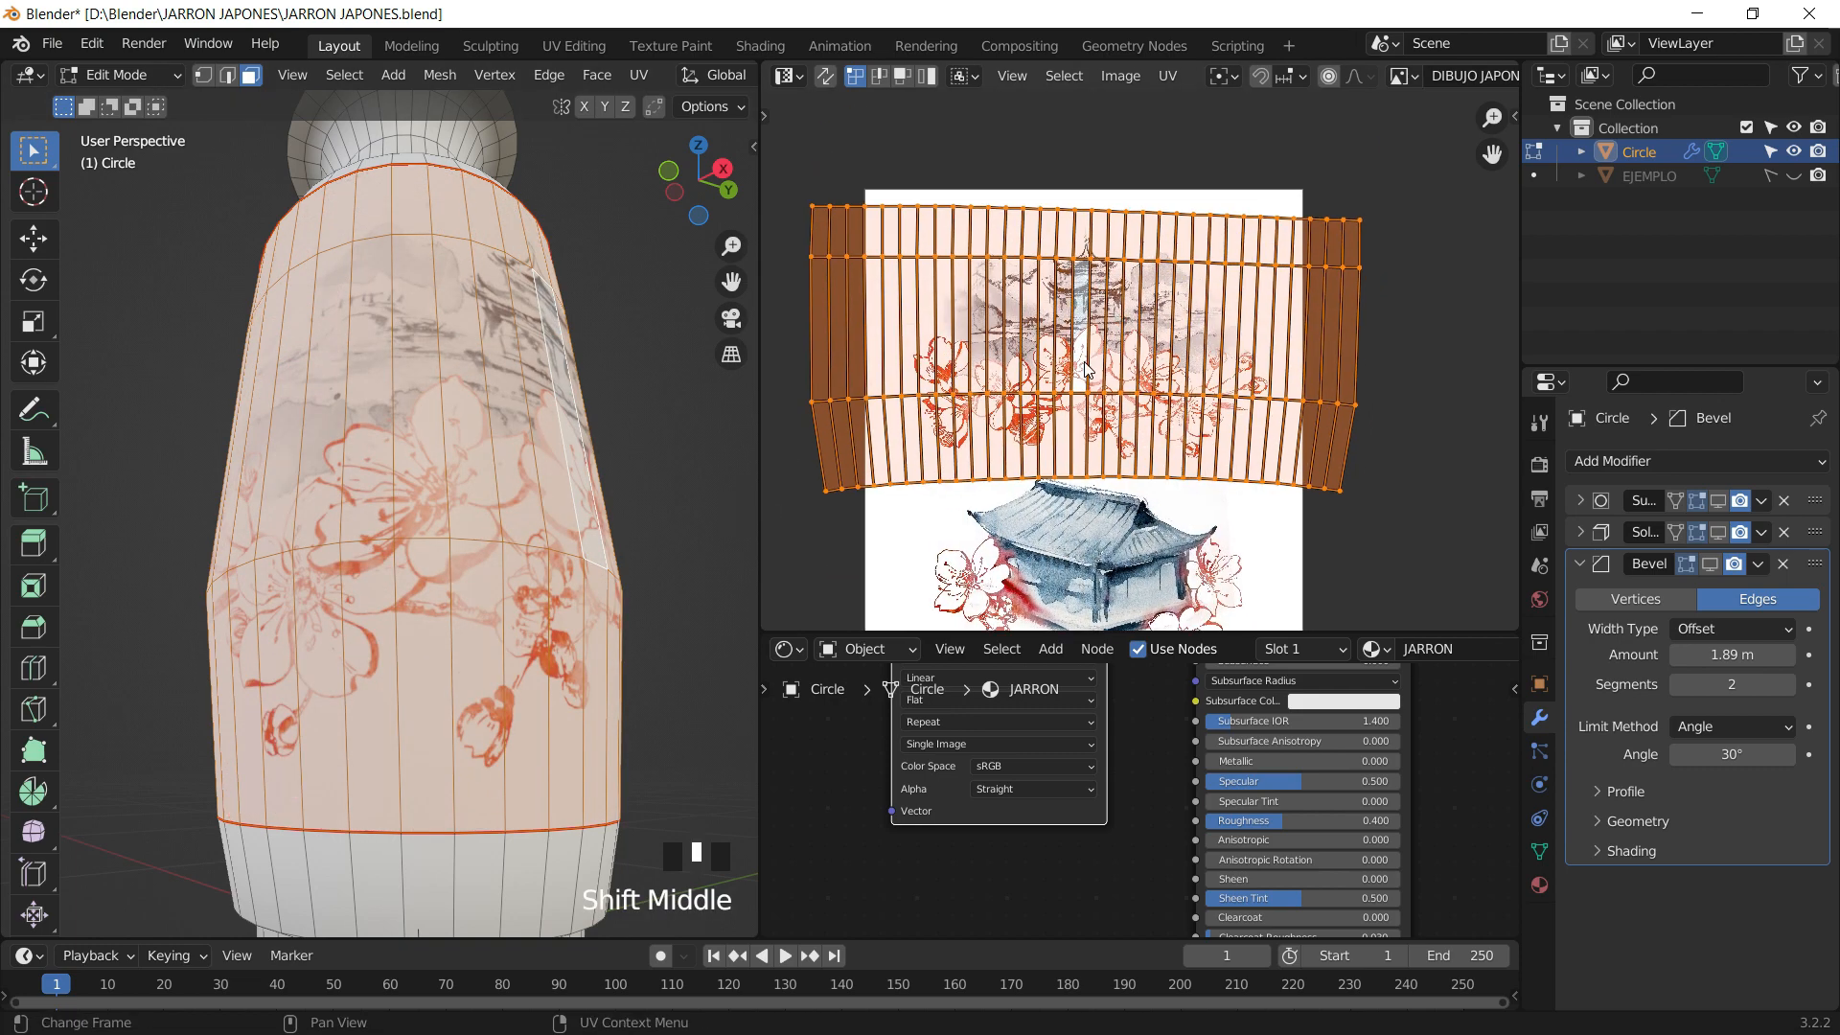
scroll(1067, 258, up, 6)
scroll(1246, 326, down, 3)
shift+scroll(1223, 322, down, 2)
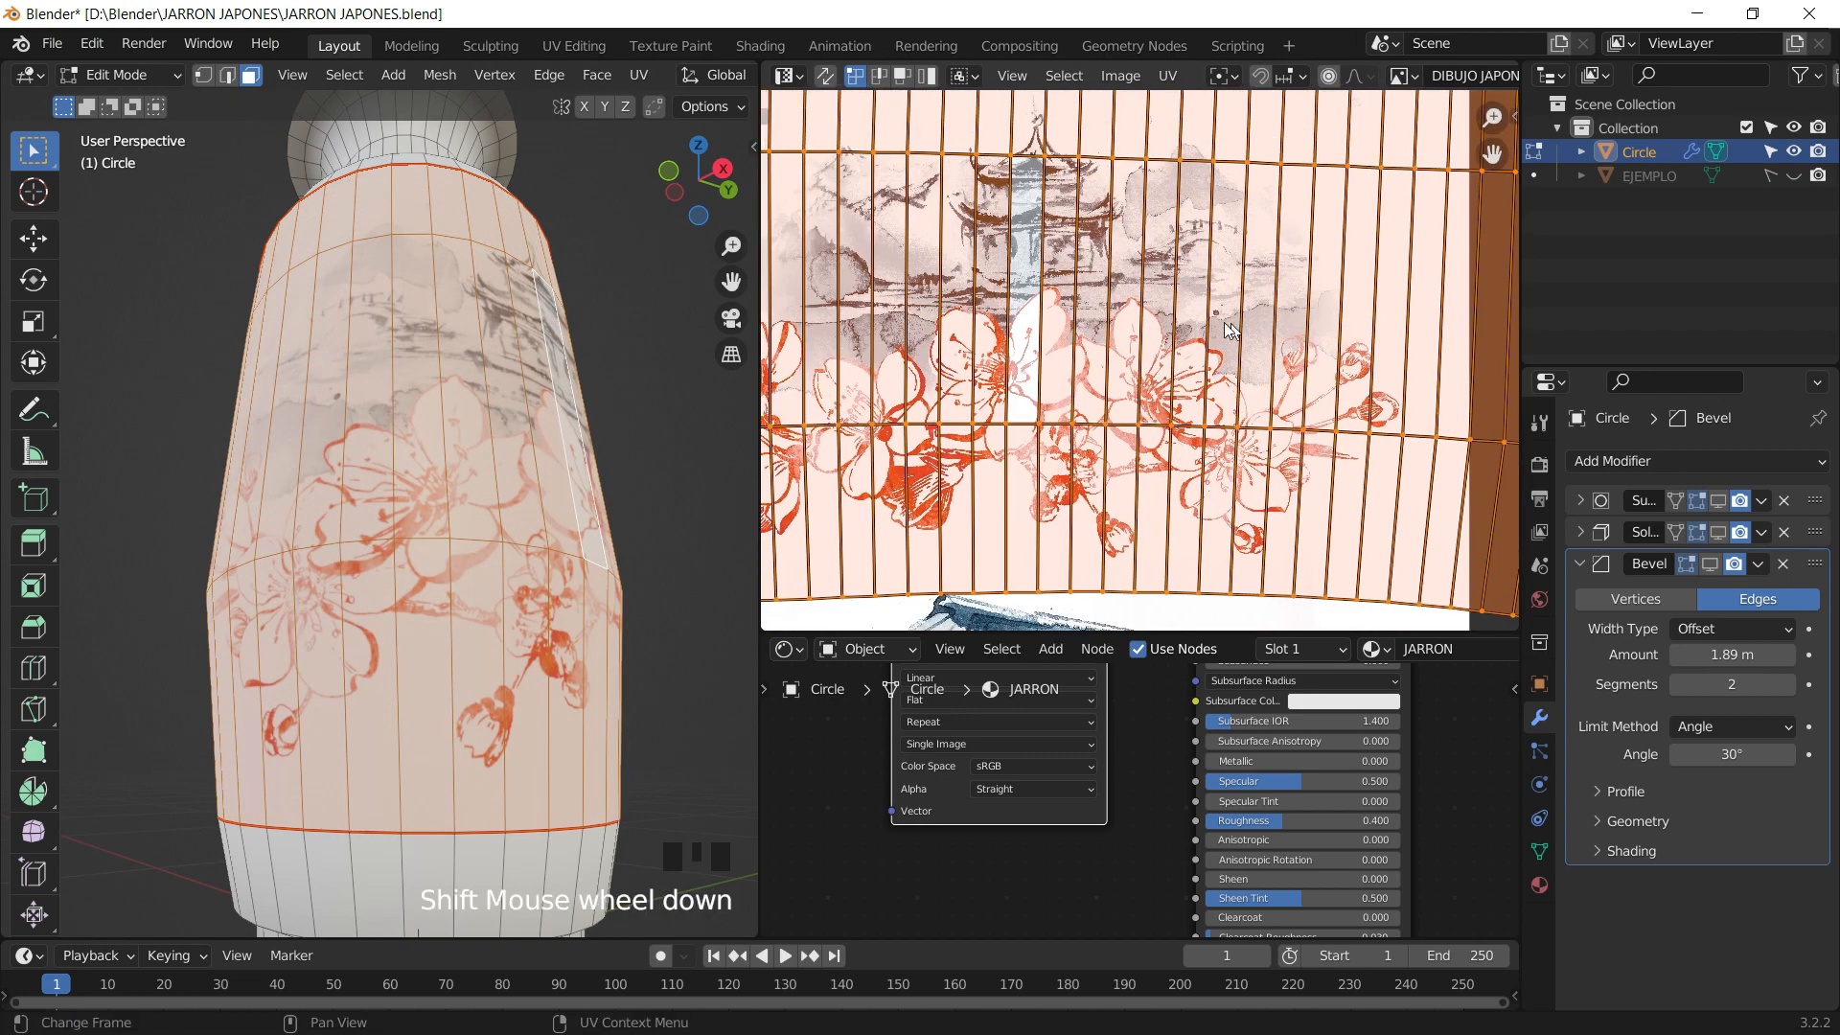
scroll(1221, 324, down, 4)
shift+middle_drag(1221, 324, 1241, 367)
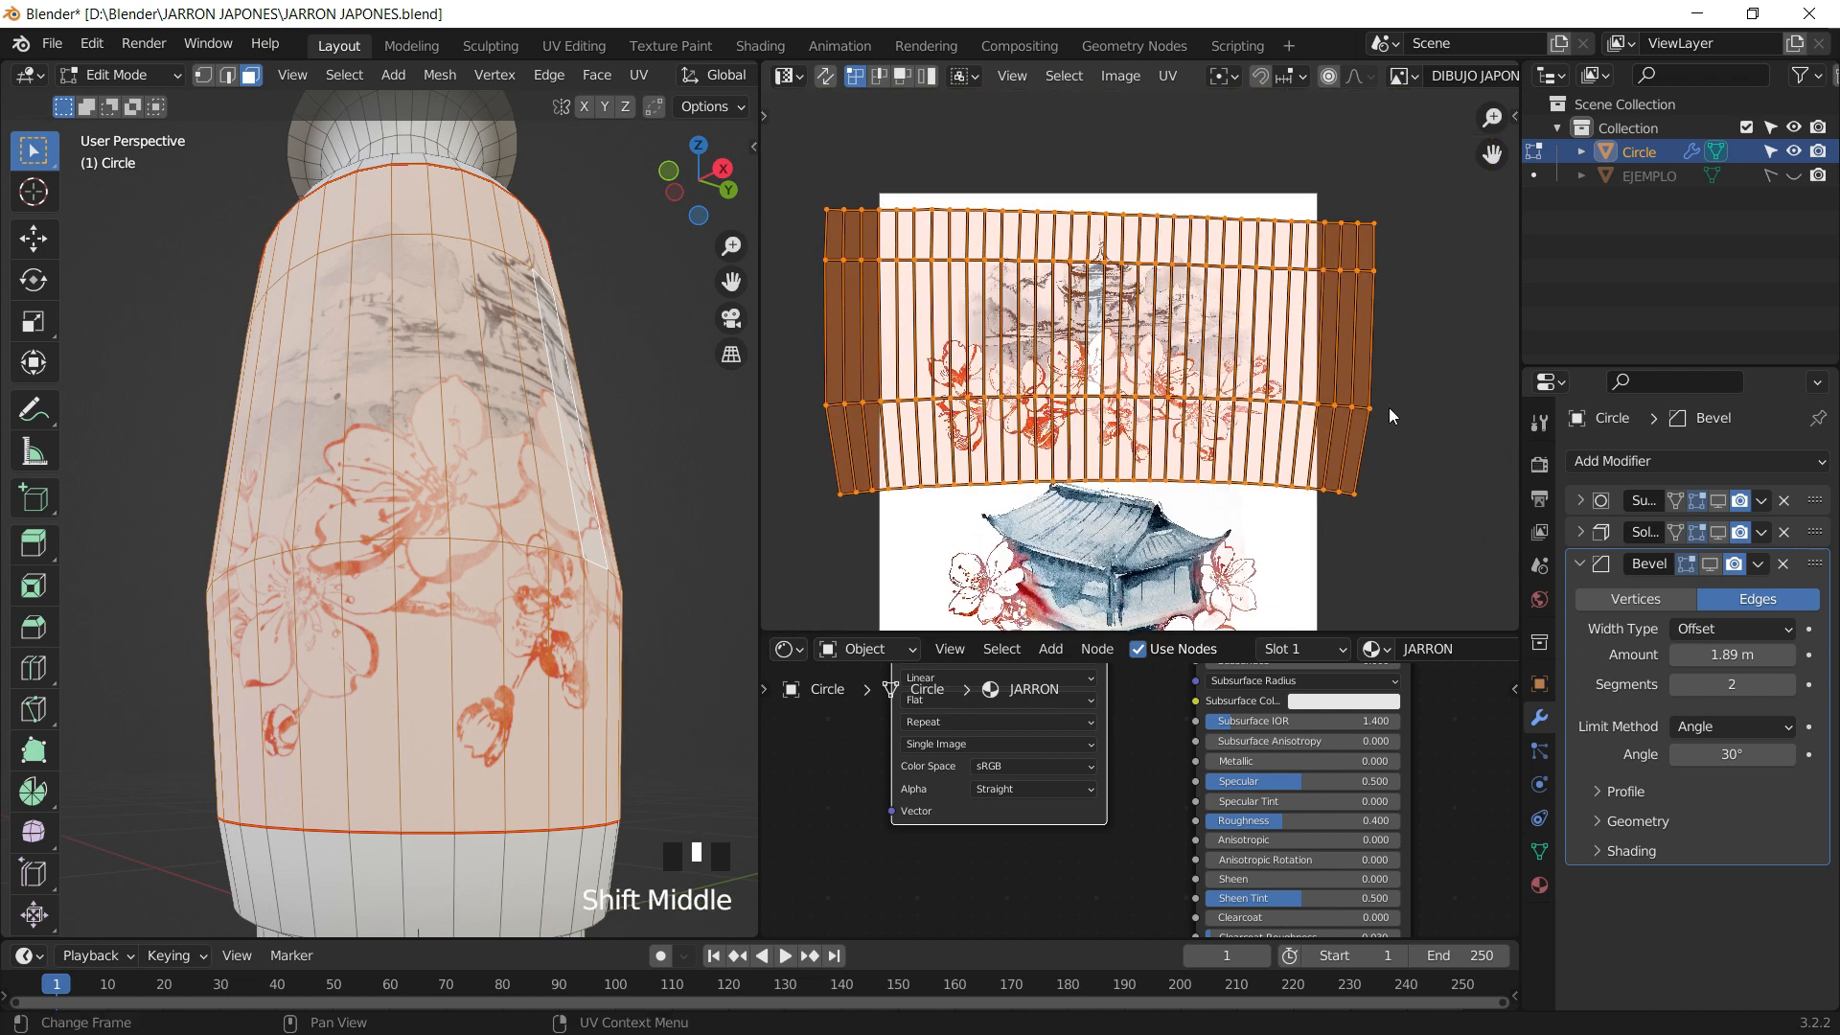
key(s)
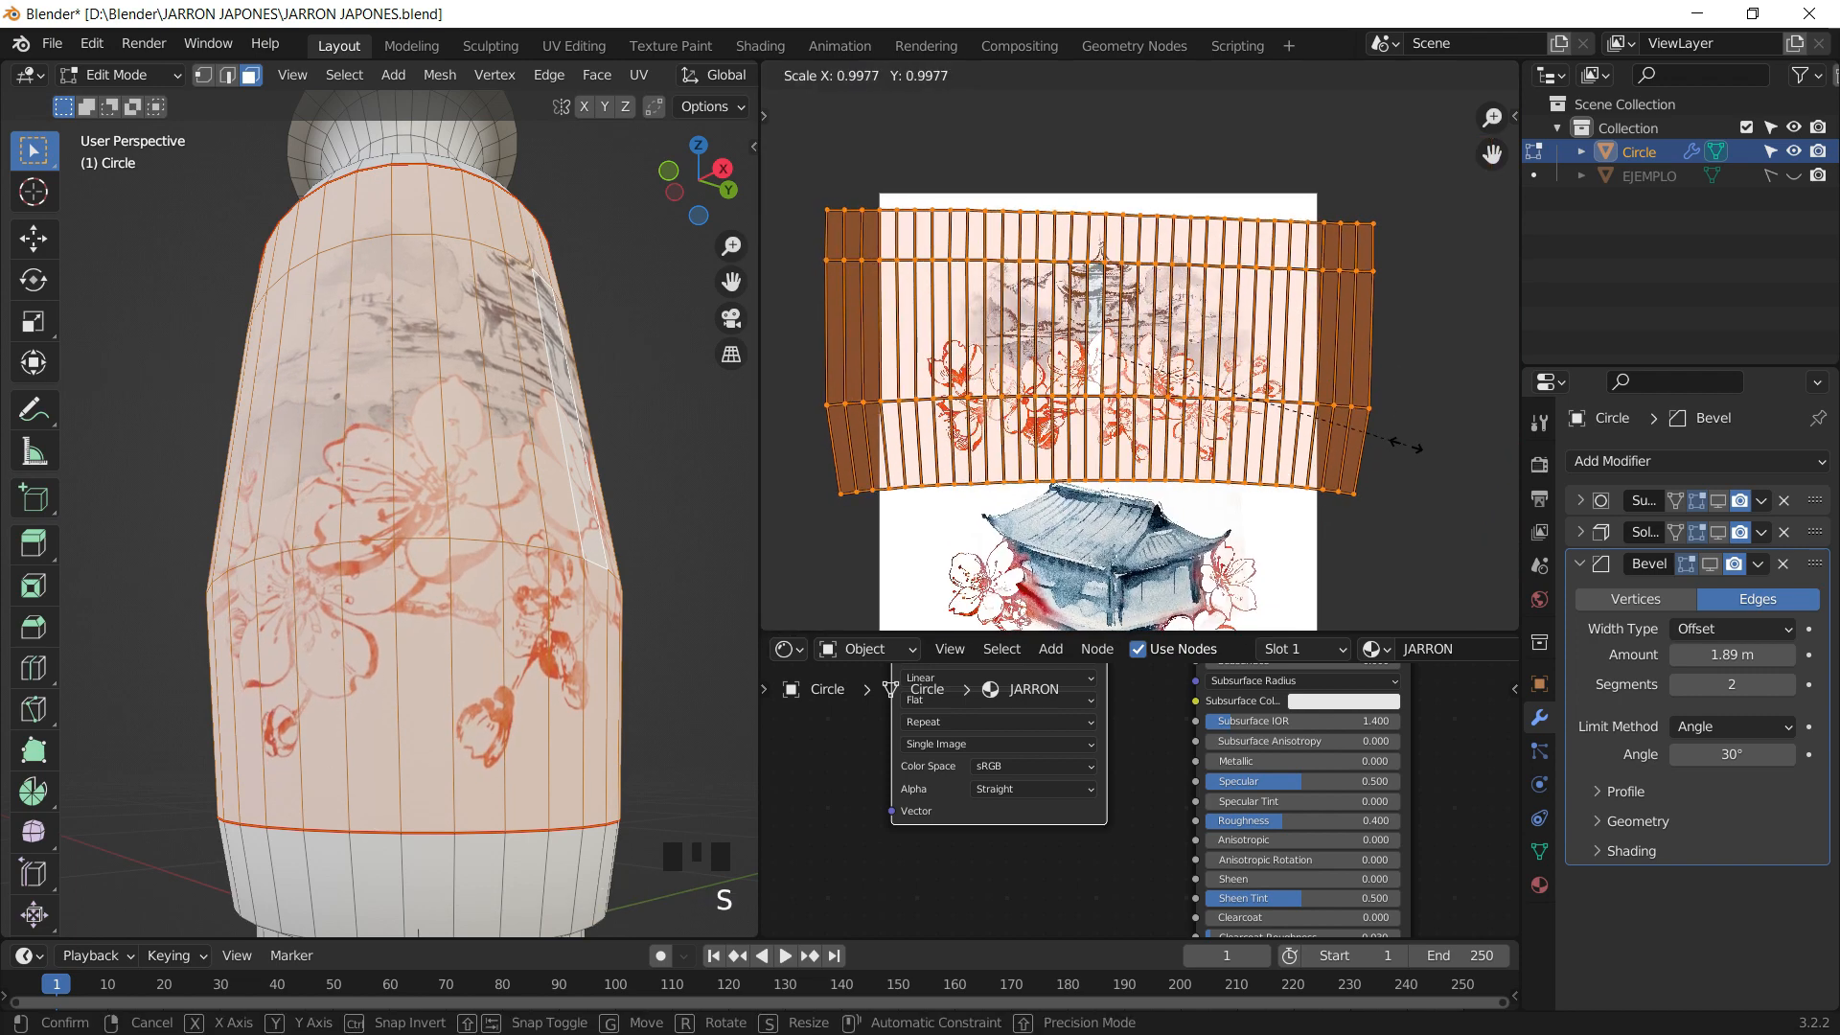
click(1407, 445)
key(g)
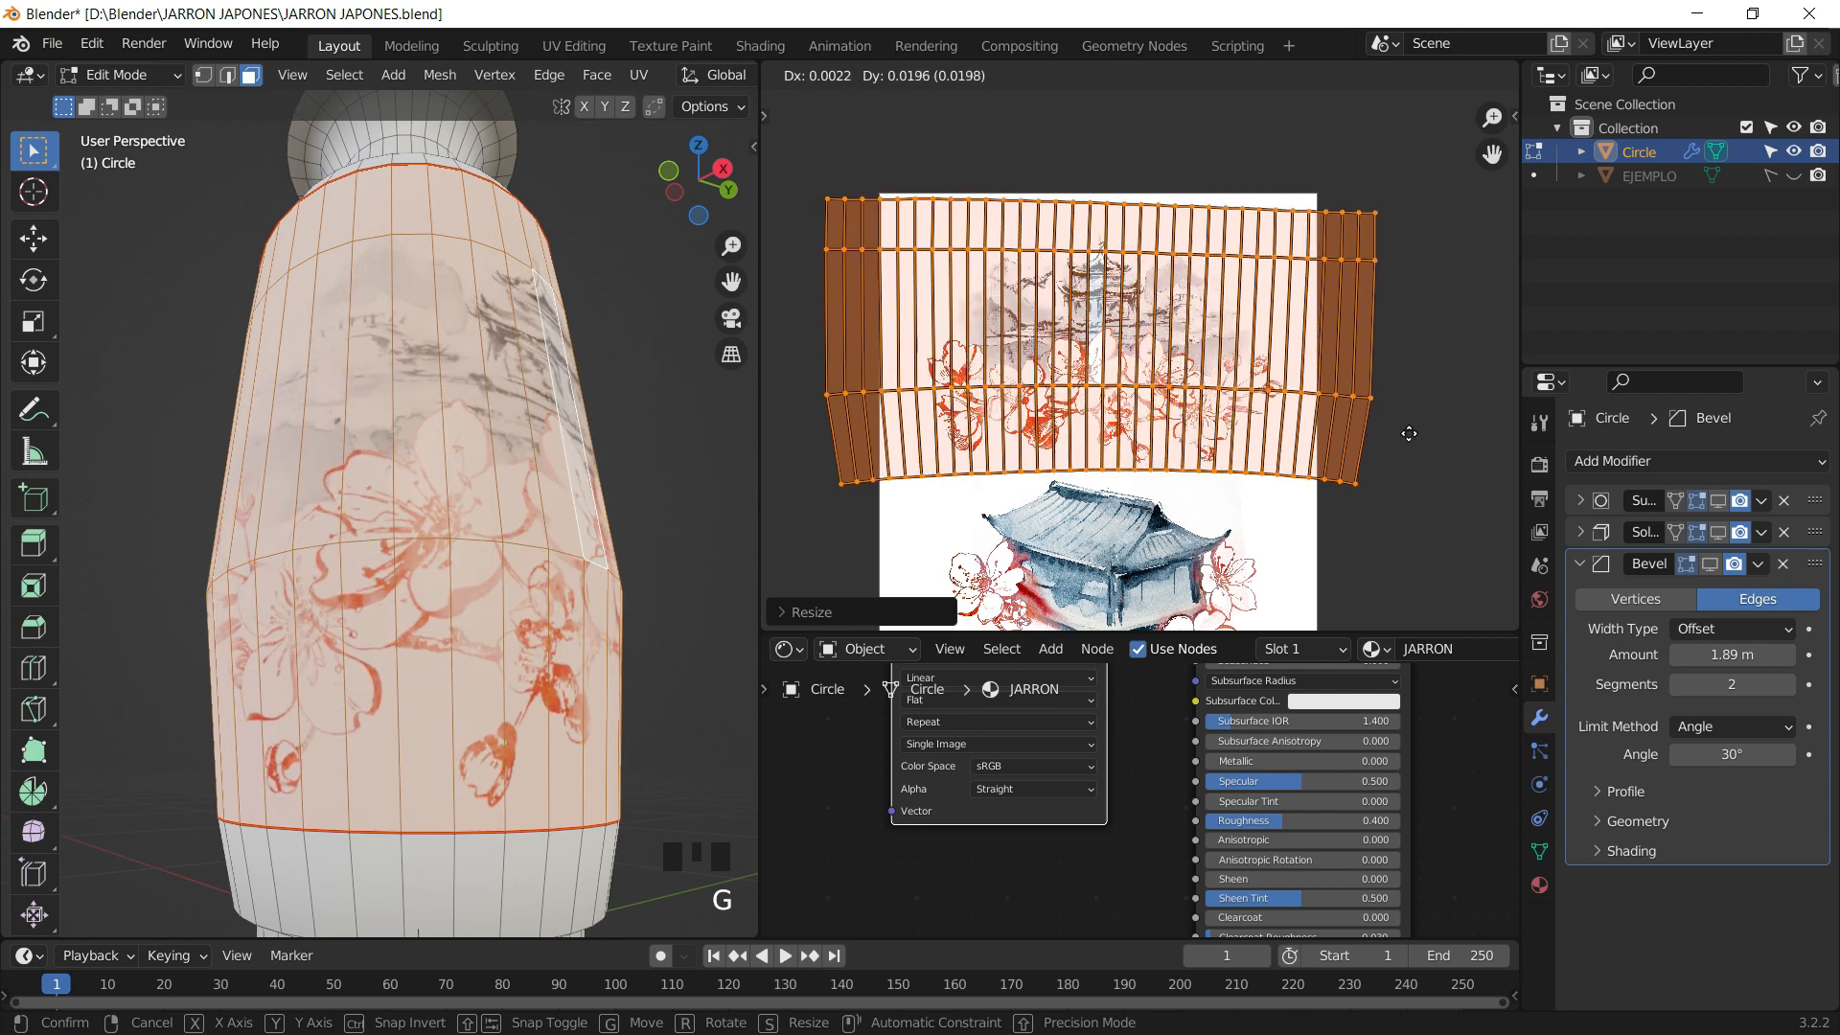
click(1406, 447)
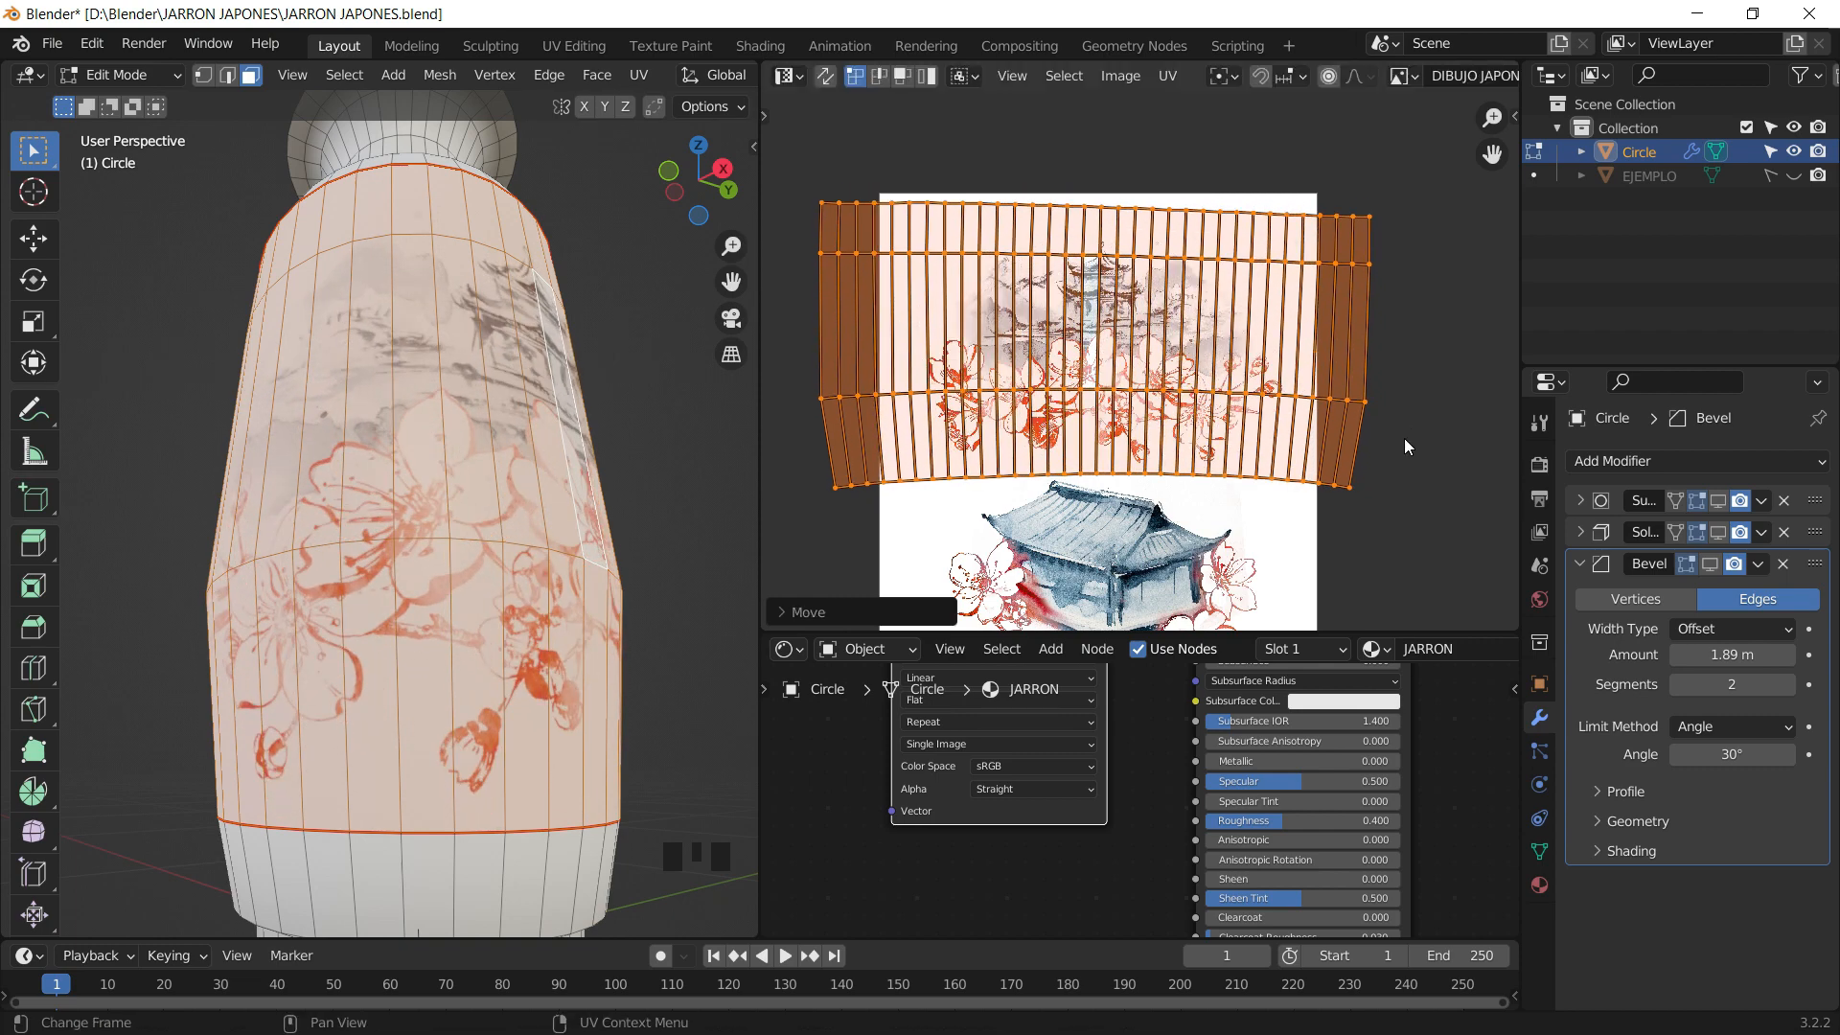
- Check the pagoda drawing's placement on the vase in Object Mode from the right orthographic view
key(Tab)
scroll(607, 338, down, 3)
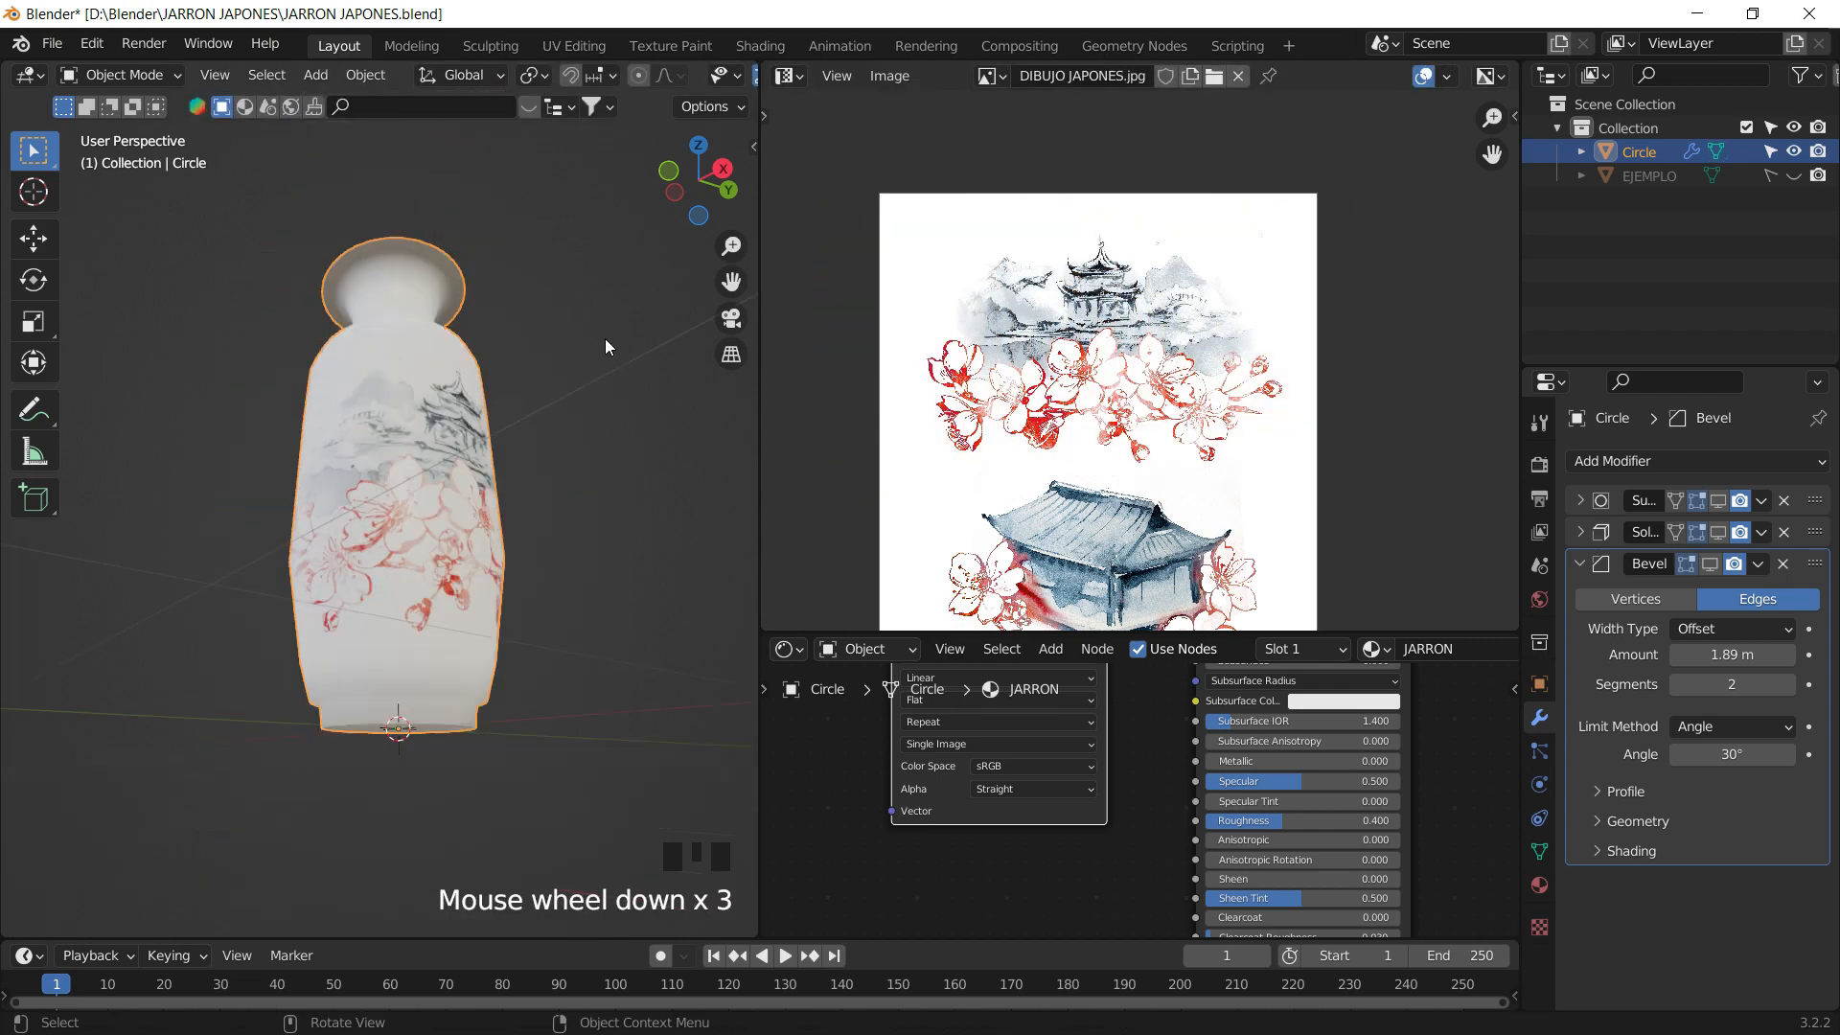
middle_drag(606, 338, 453, 434)
click(711, 174)
scroll(453, 434, up, 4)
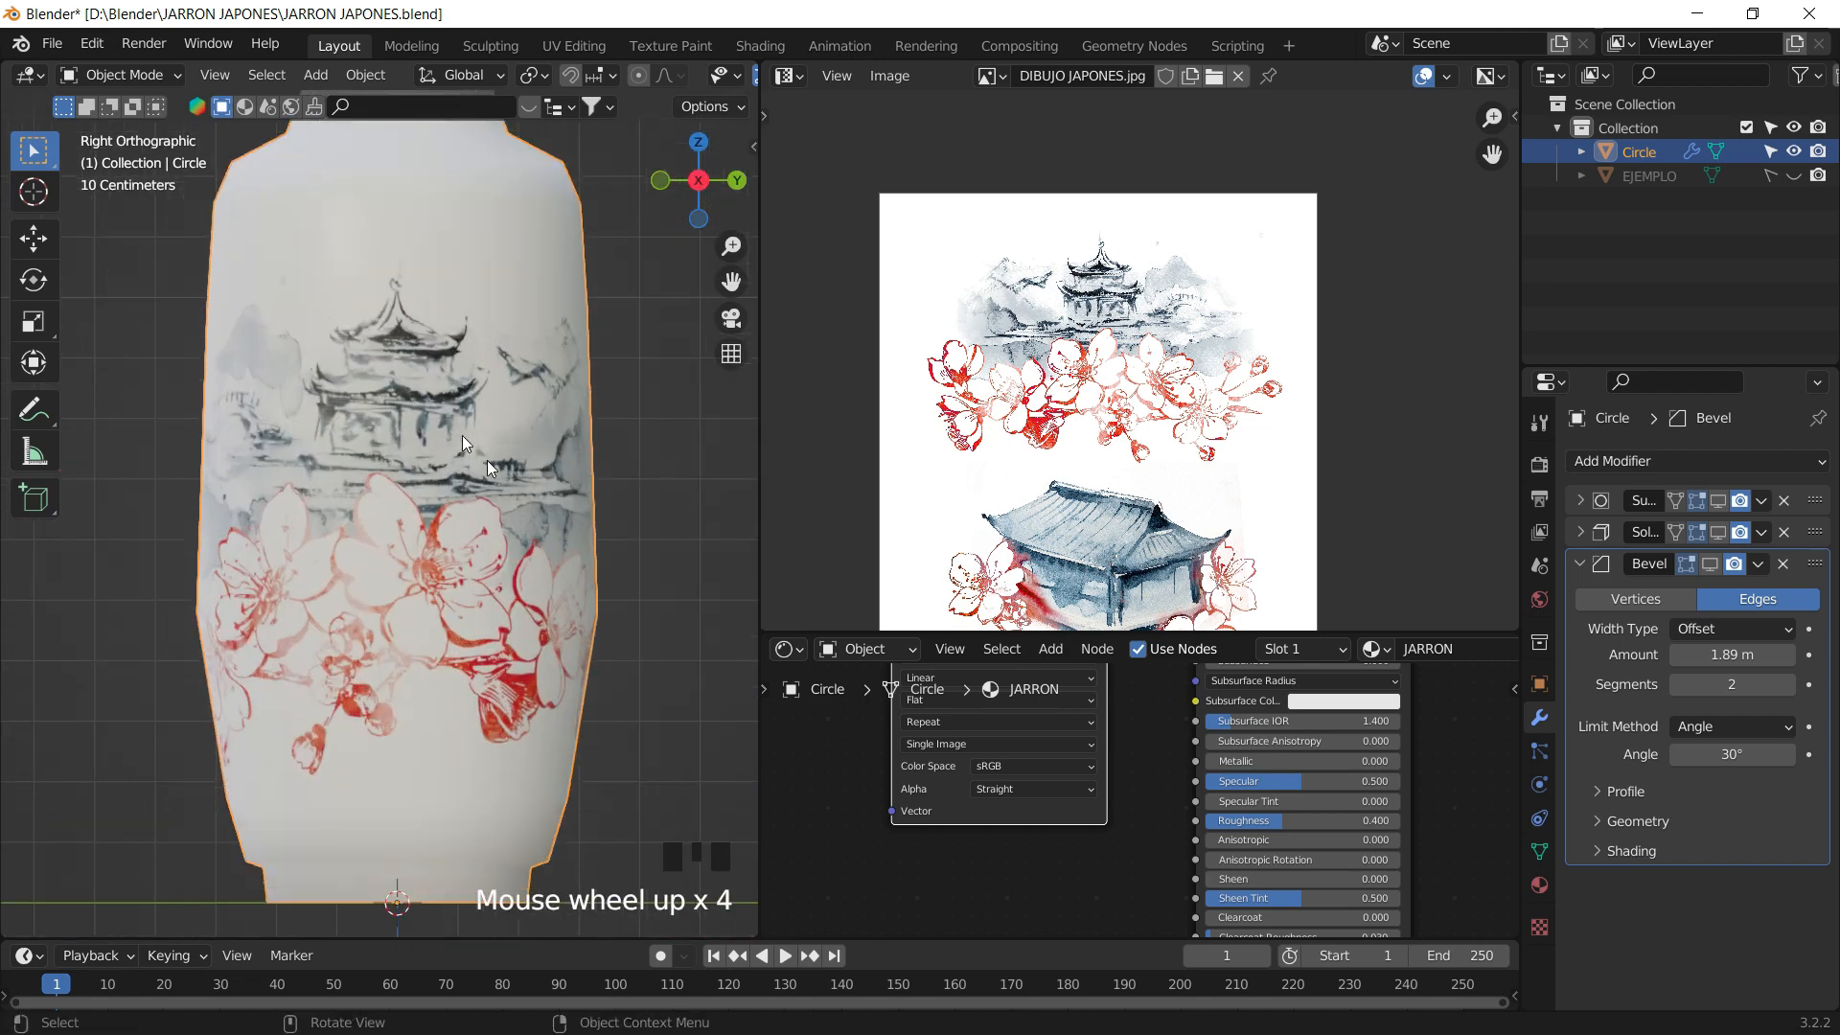
- Return to Edit Mode and unwrap the selected vase body faces again
key(Tab)
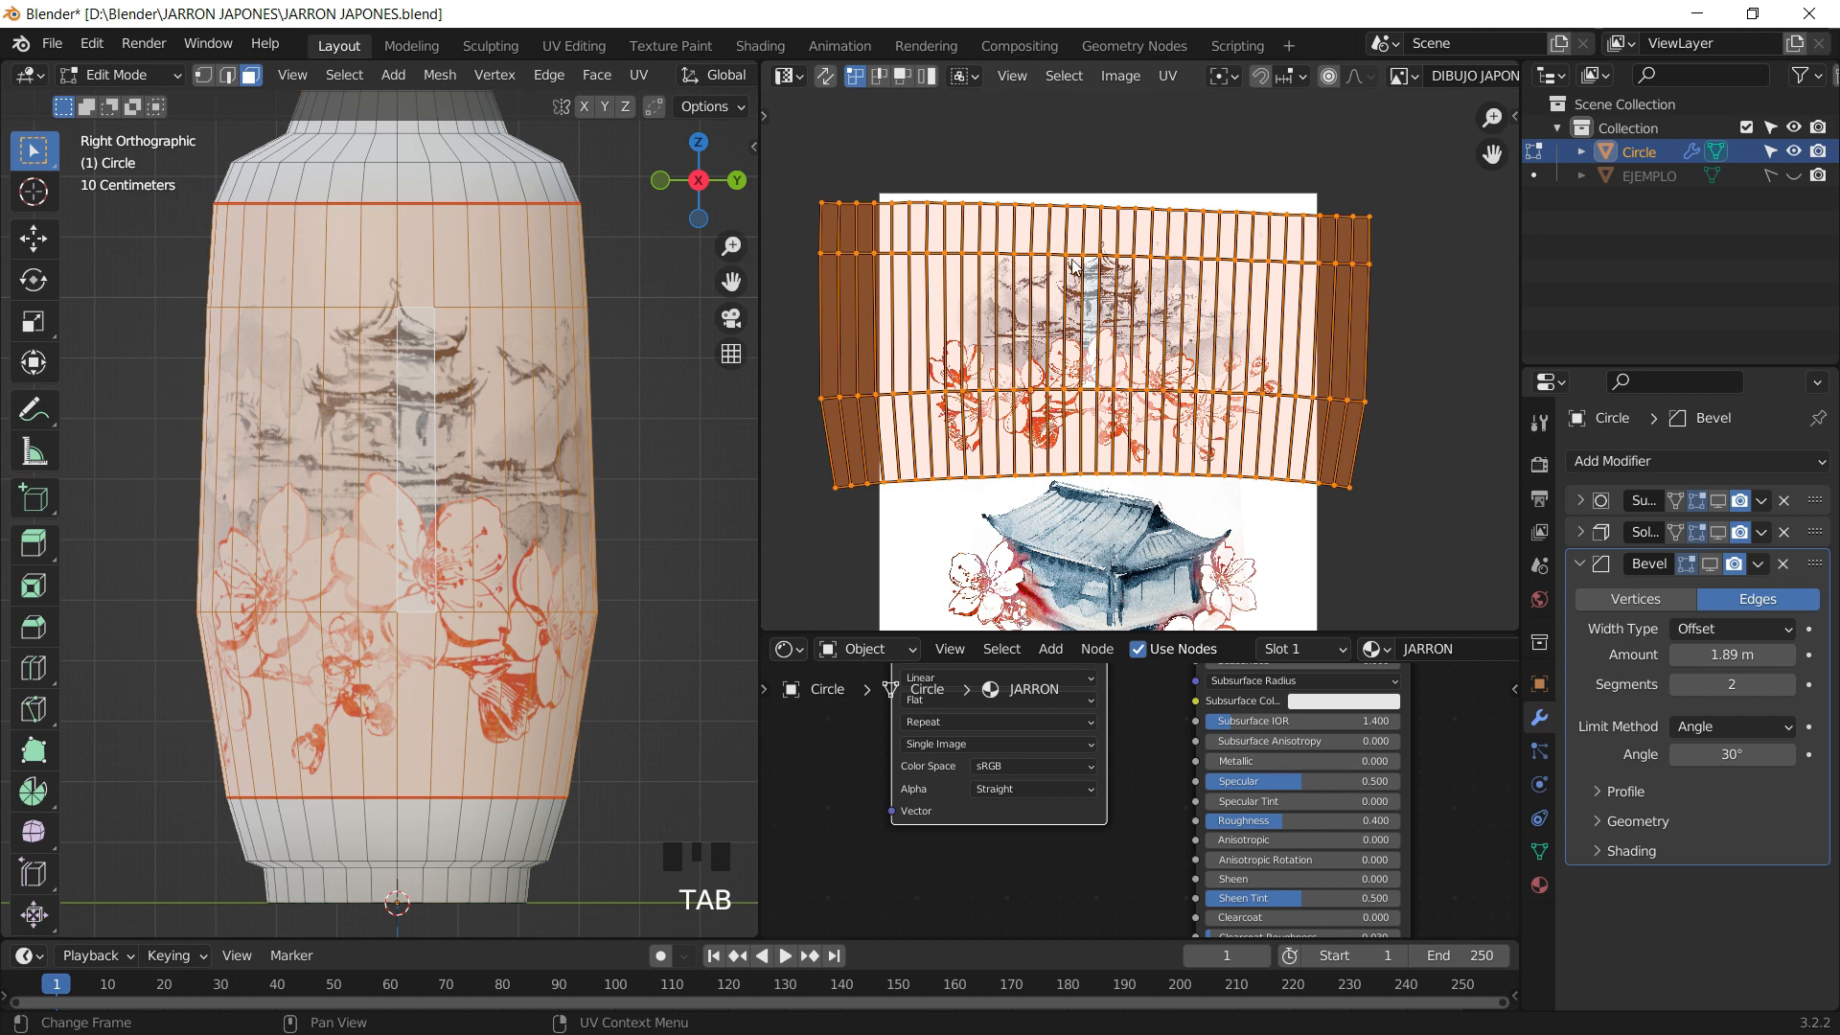
key(r)
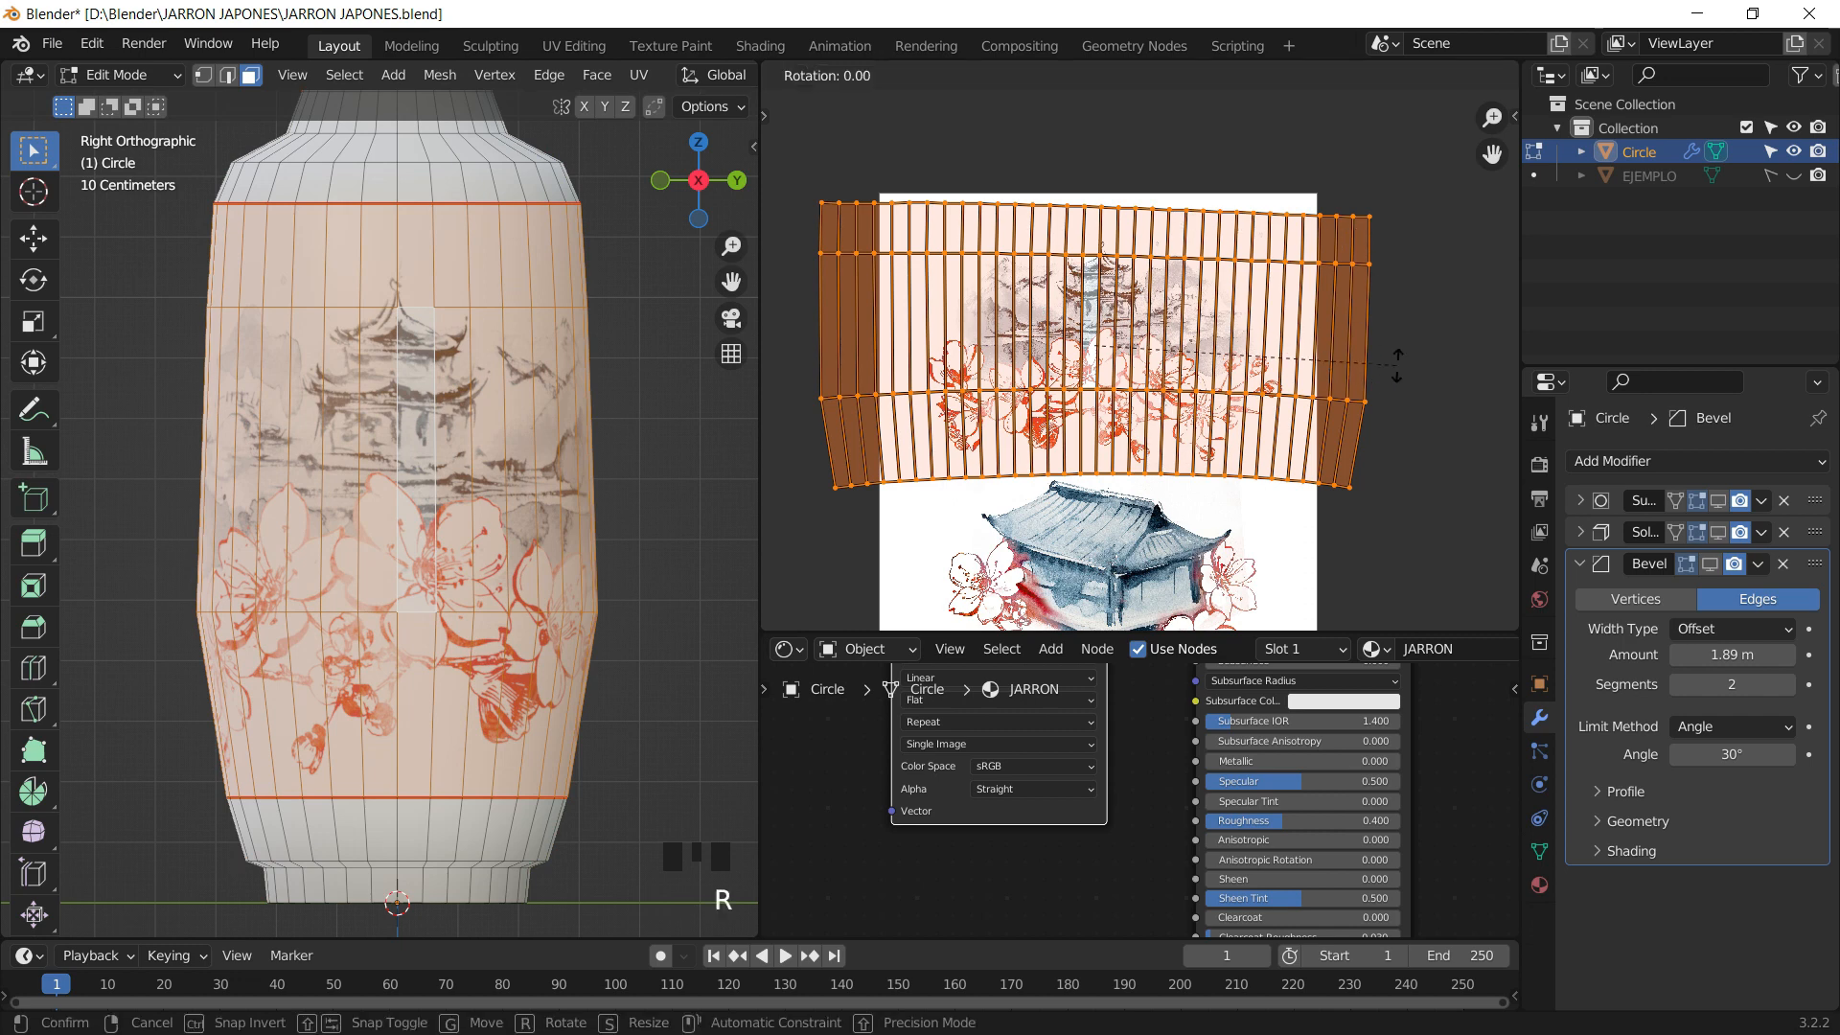
key(ctrl+z)
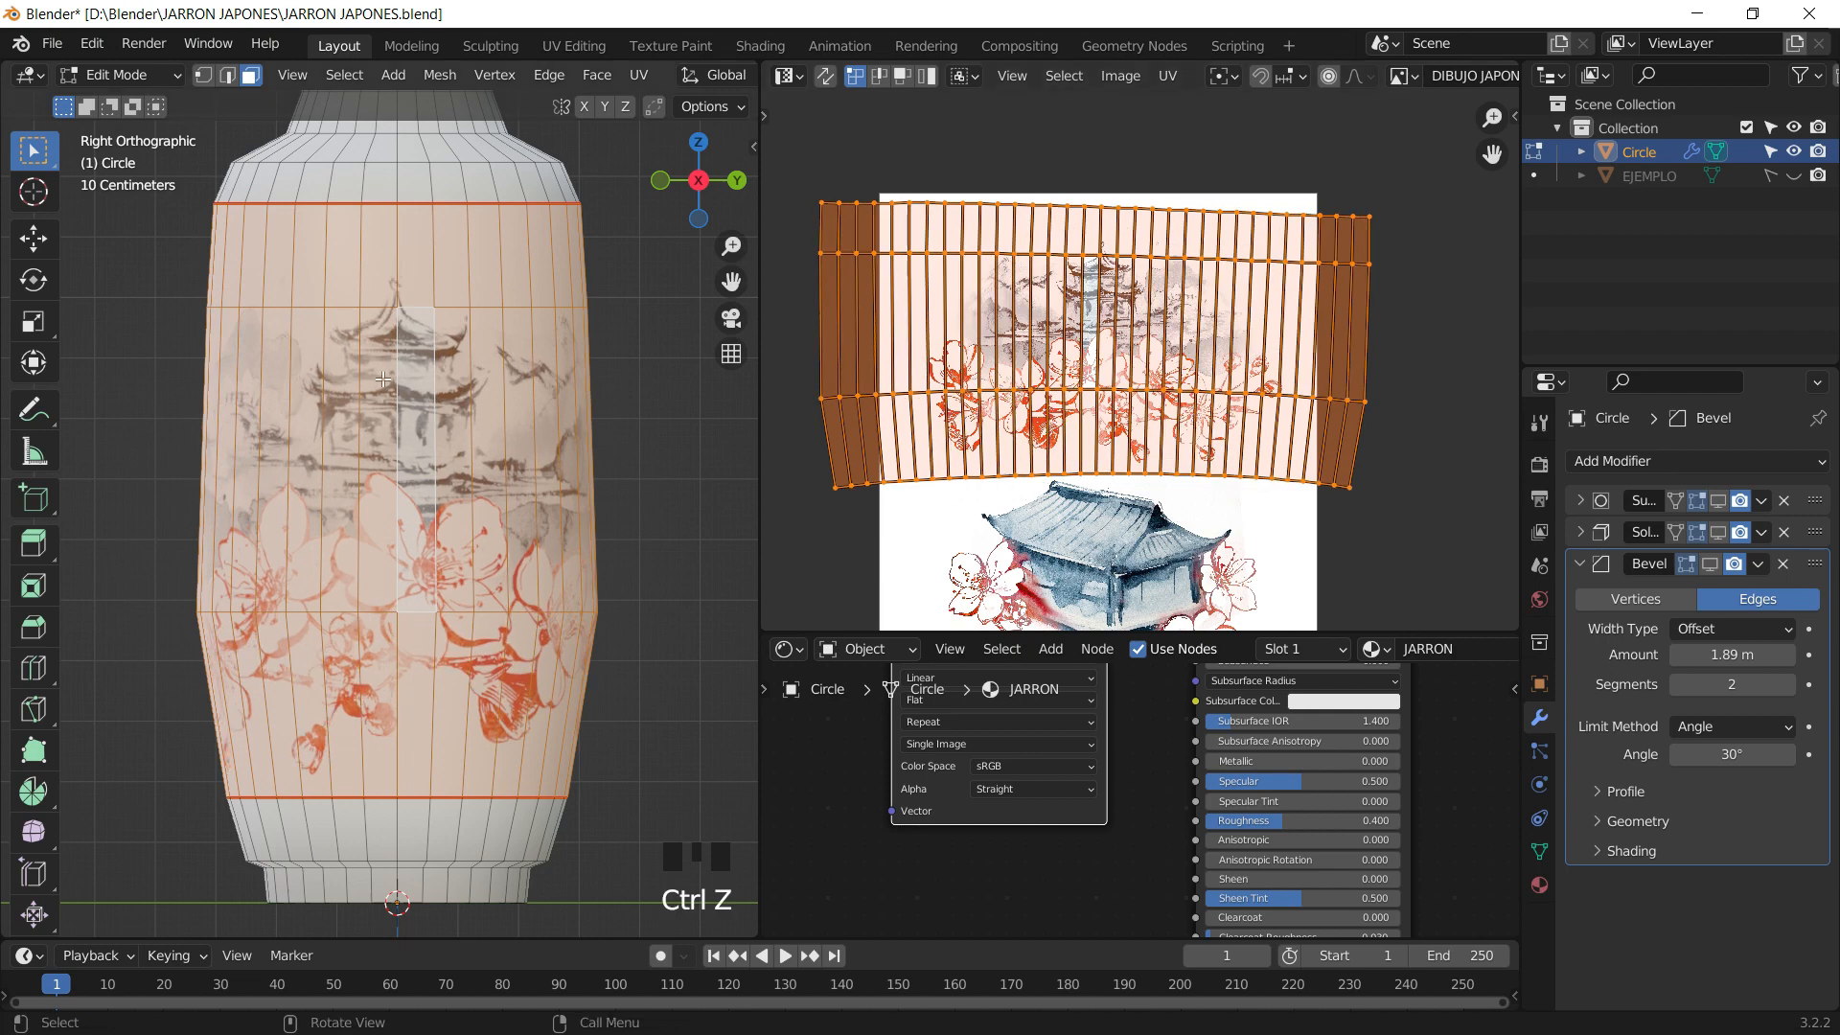
key(u)
click(382, 378)
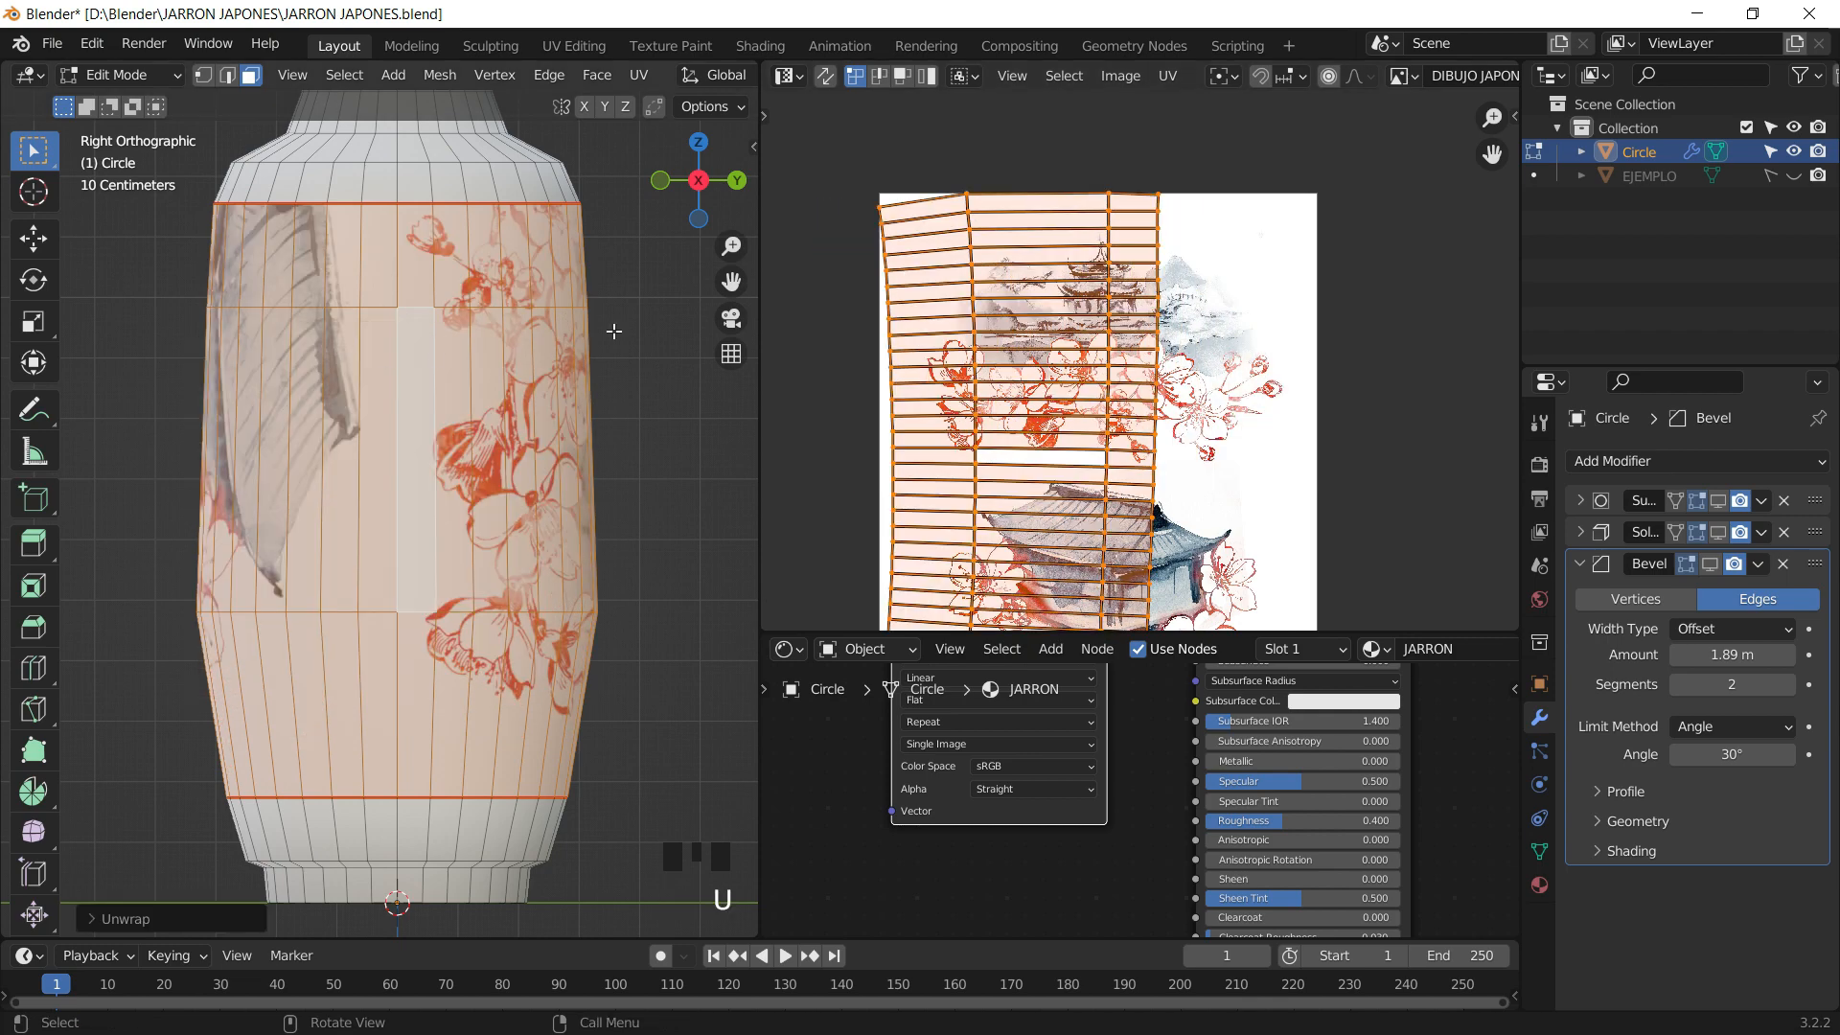
- Rotate the newly unwrapped body island by about -90 degrees so it lies horizontally across the drawing
scroll(1236, 453, down, 4)
key(r)
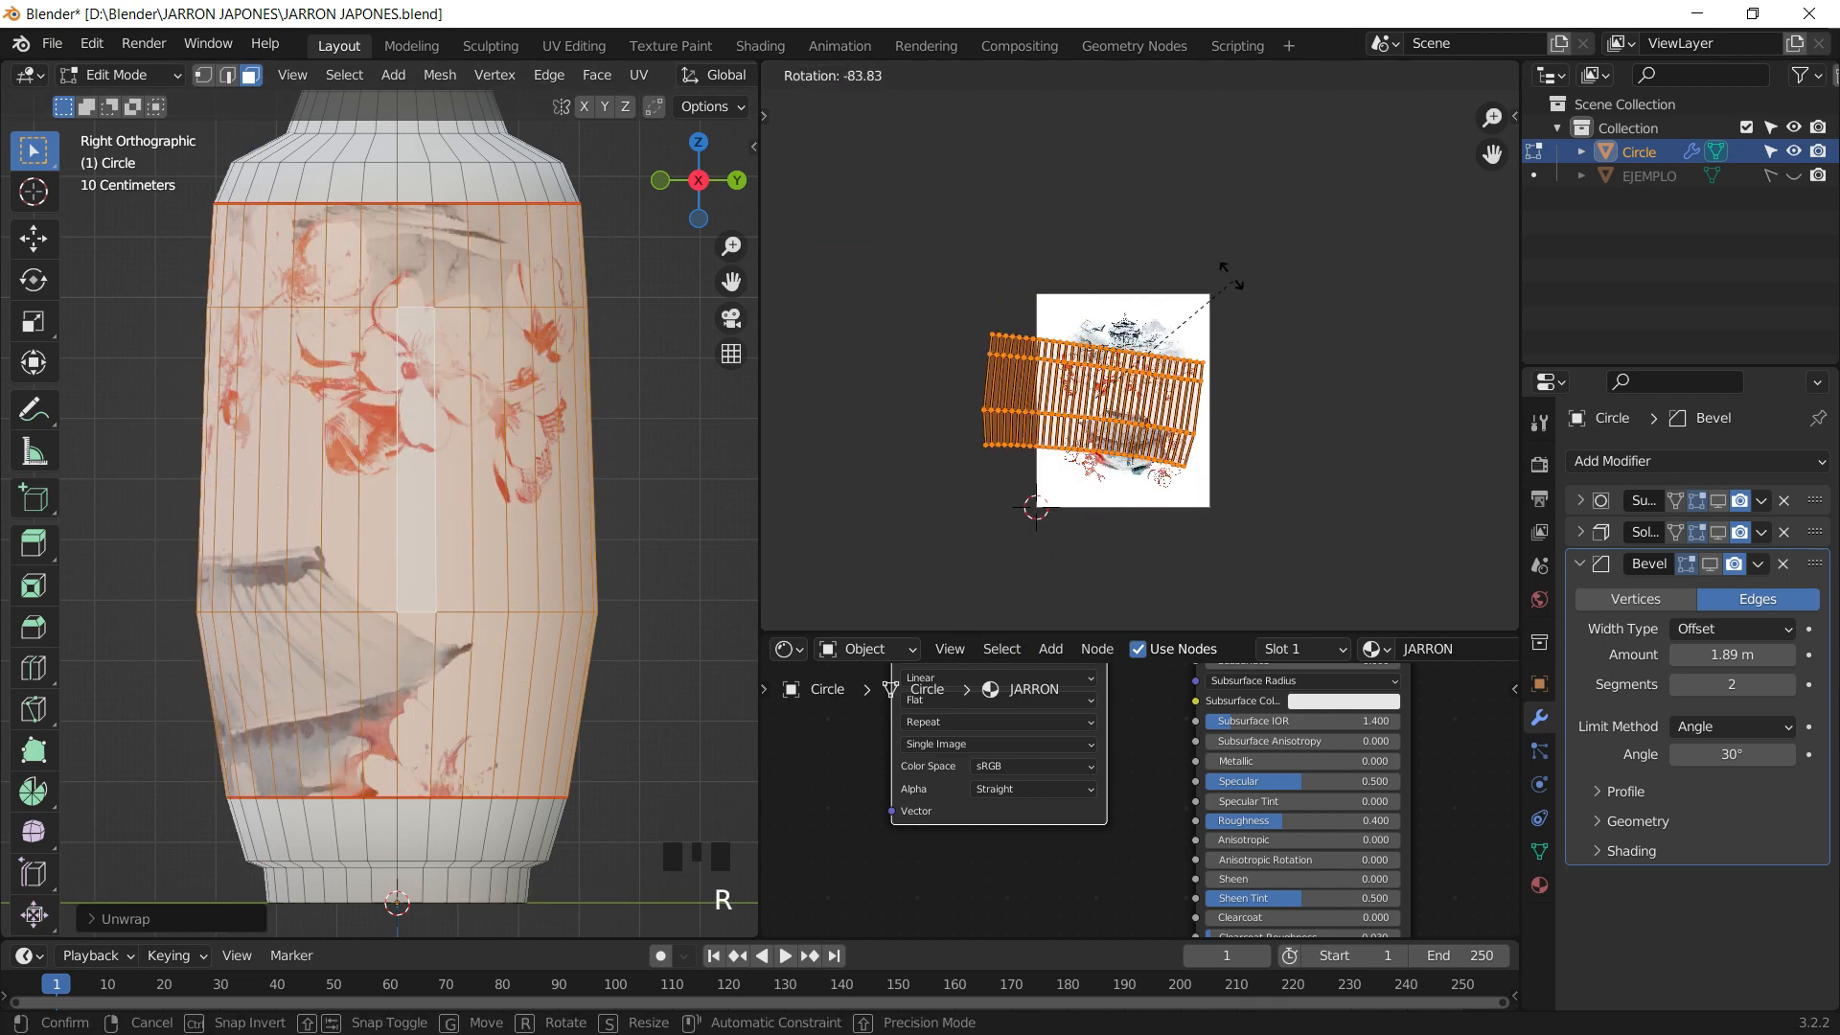
click(1223, 261)
key(ctrl+z)
key(r)
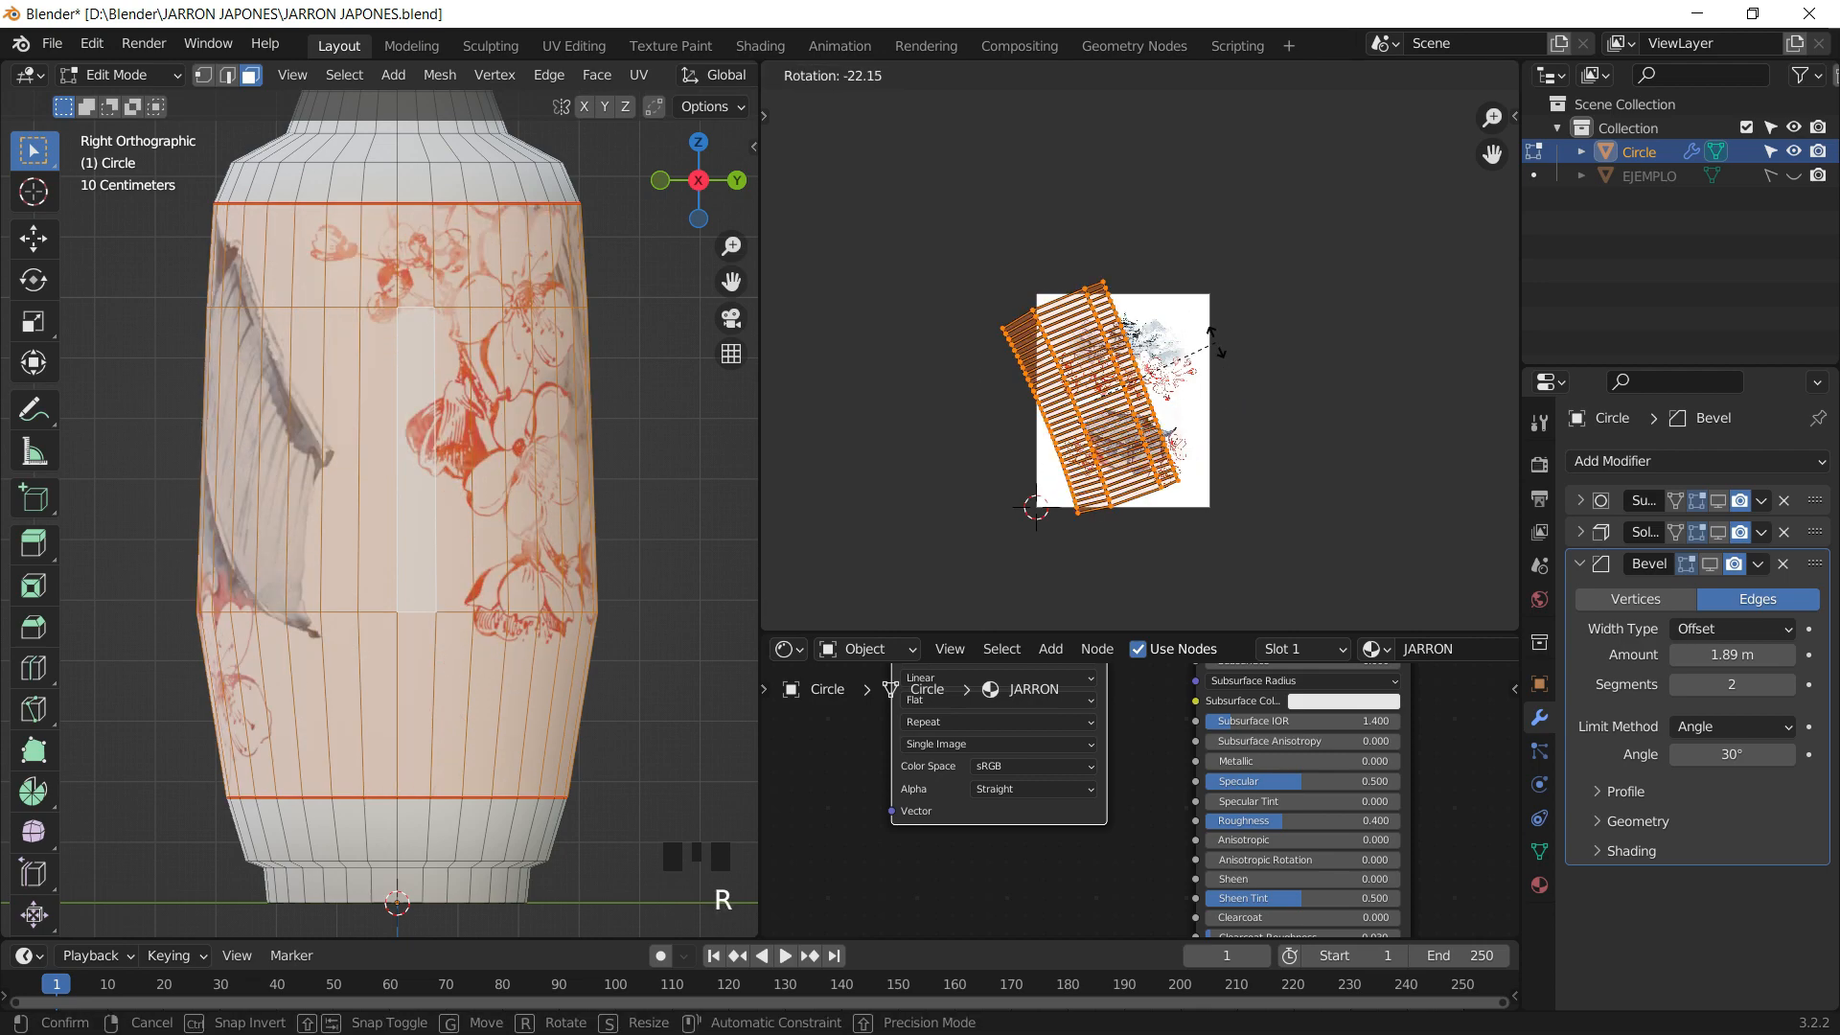
click(1217, 342)
scroll(1217, 342, up, 4)
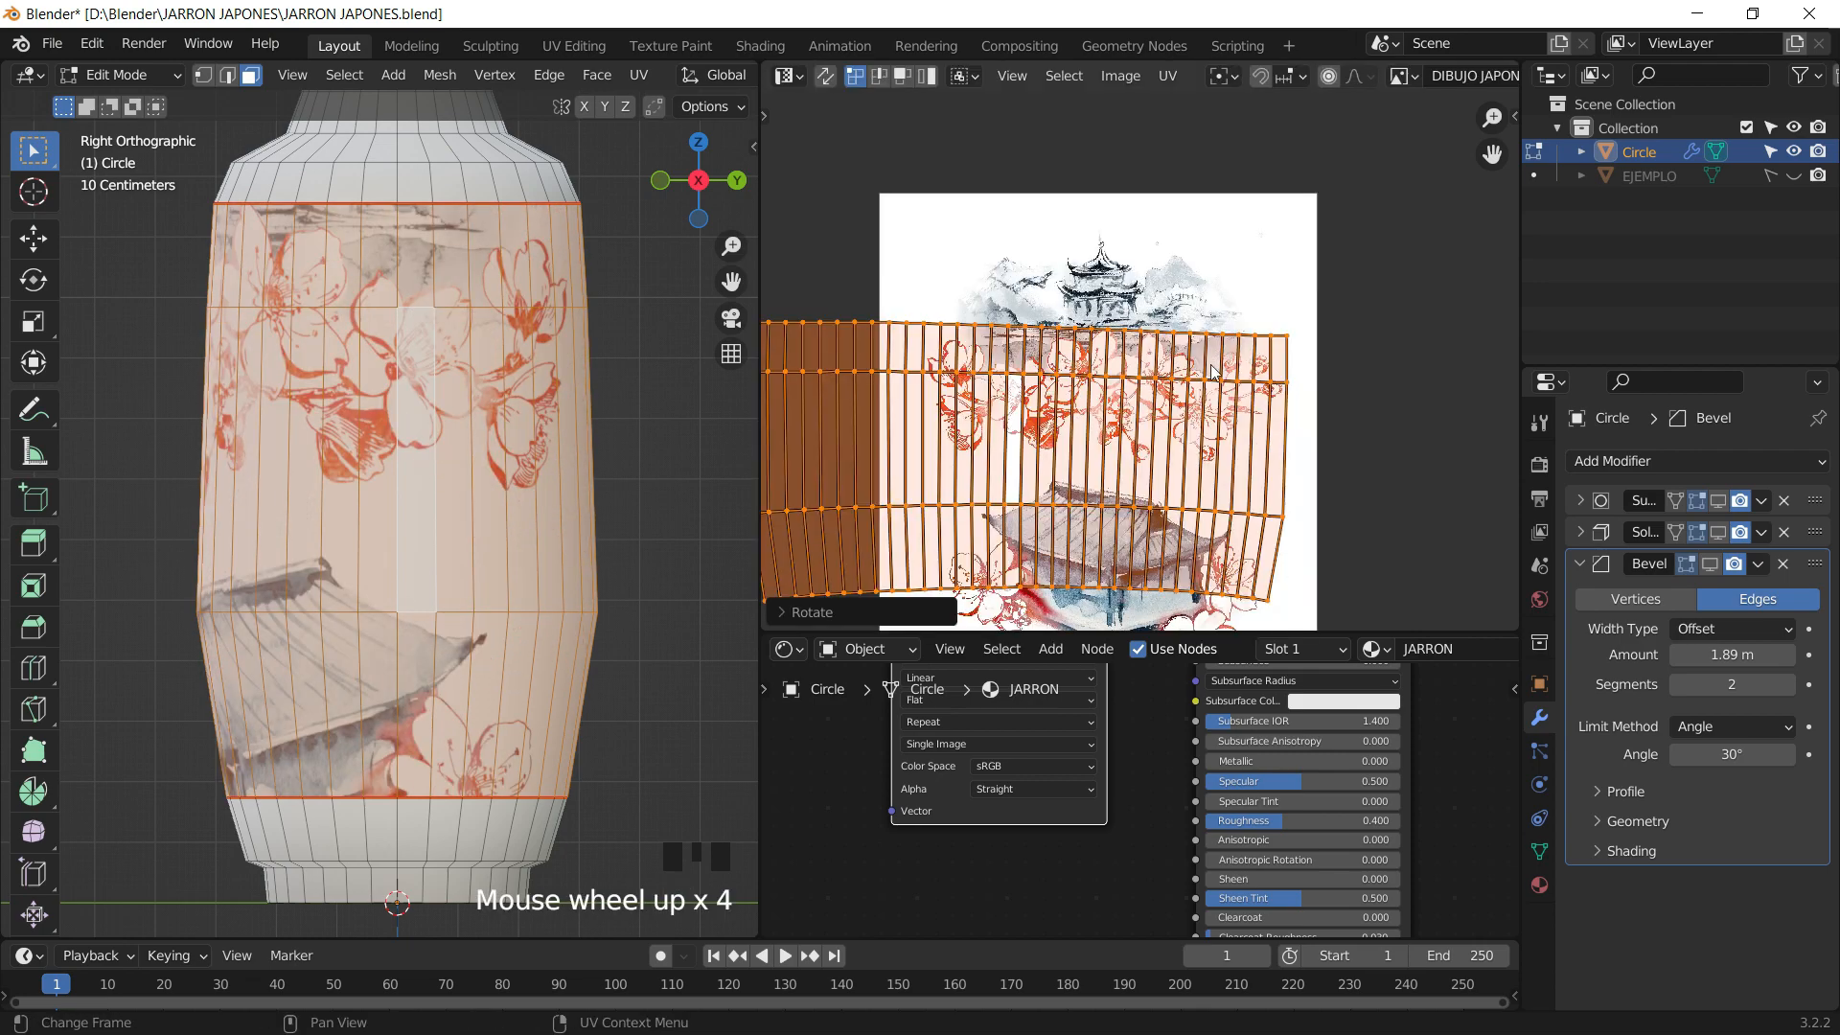
- Move the UV island over the upper pagoda scene and adjust it along X to centre the pagoda on the vase
shift+middle_drag(1216, 342, 1335, 319)
key(g)
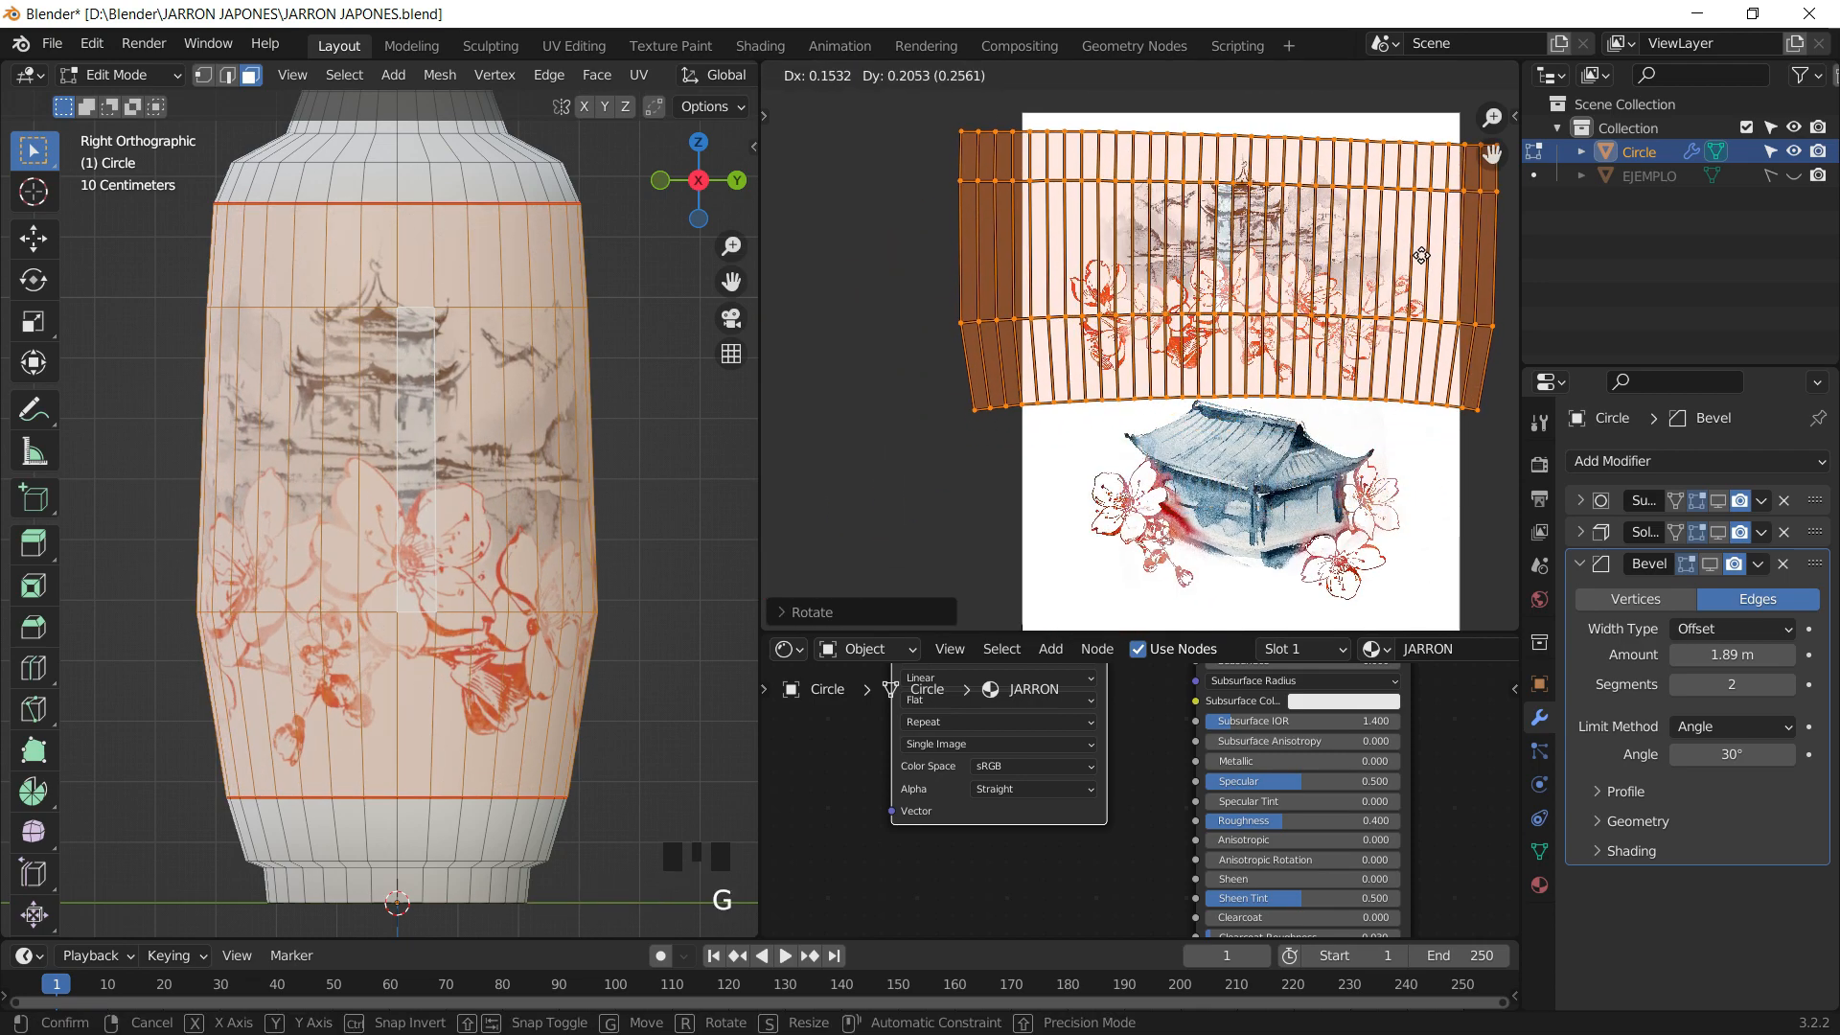
click(1425, 253)
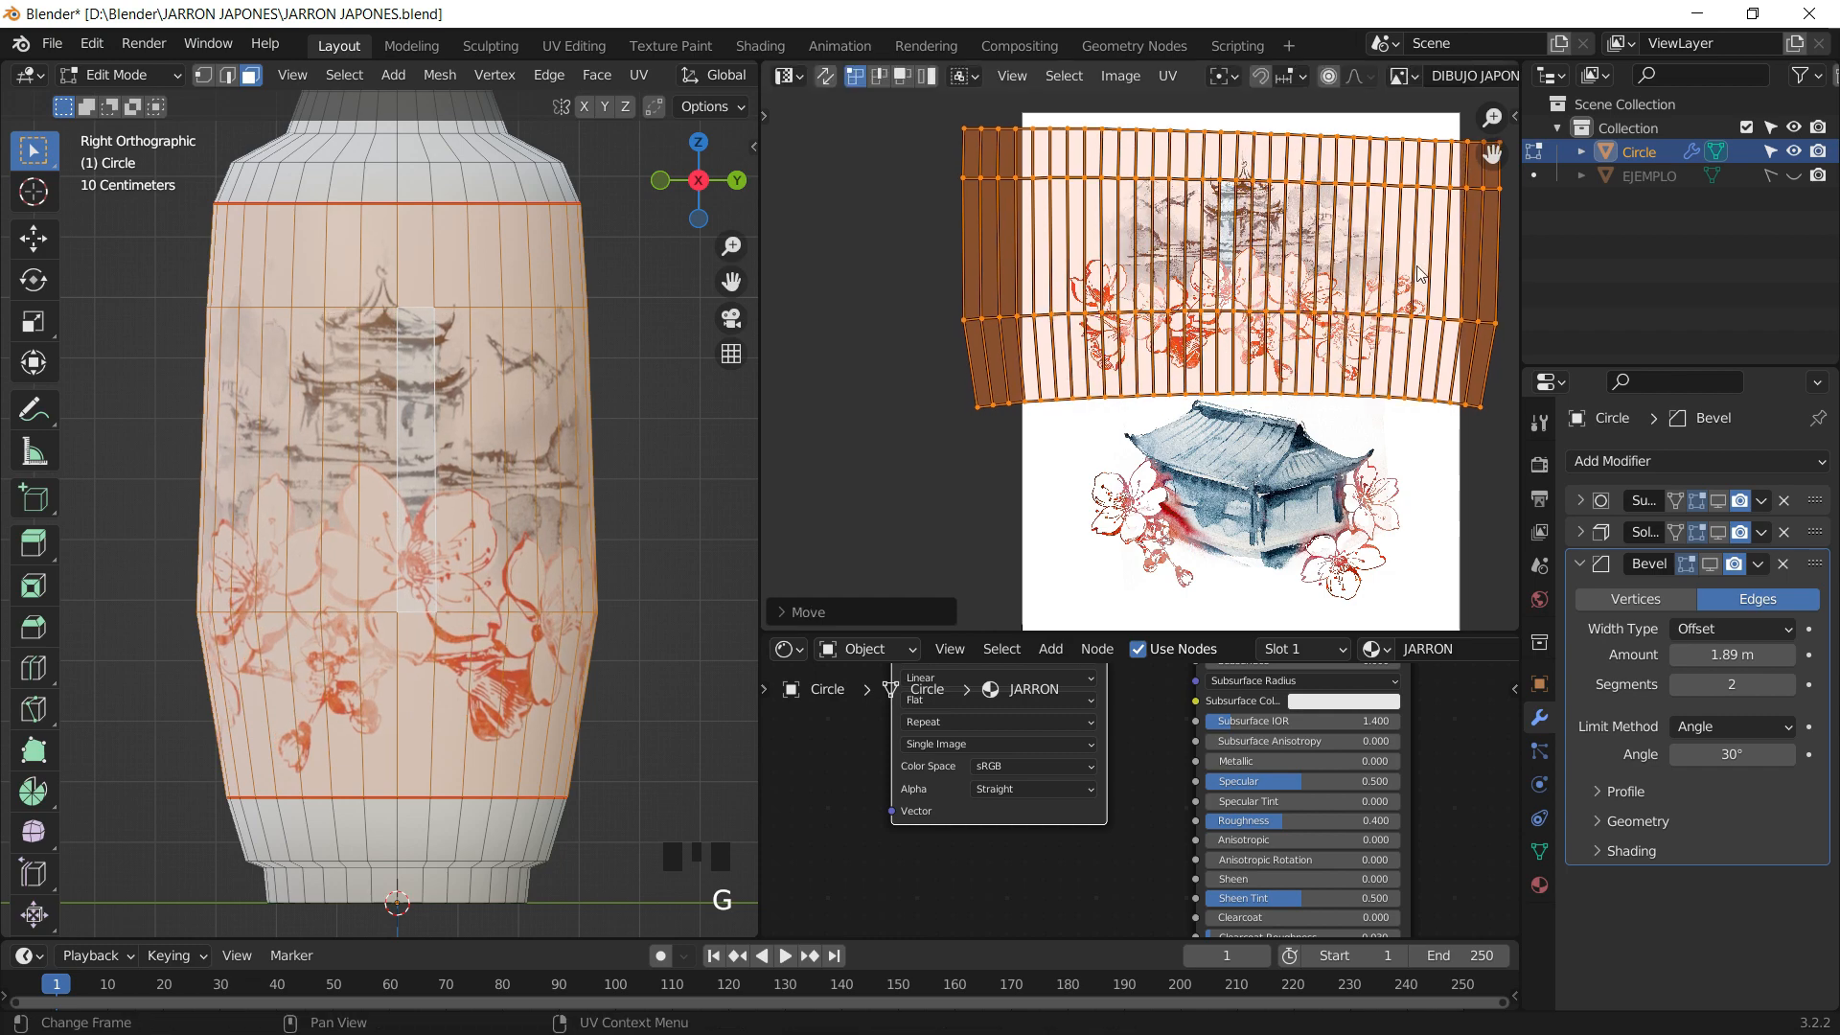
shift+middle_drag(1423, 275, 1379, 293)
key(g)
key(y)
key(x)
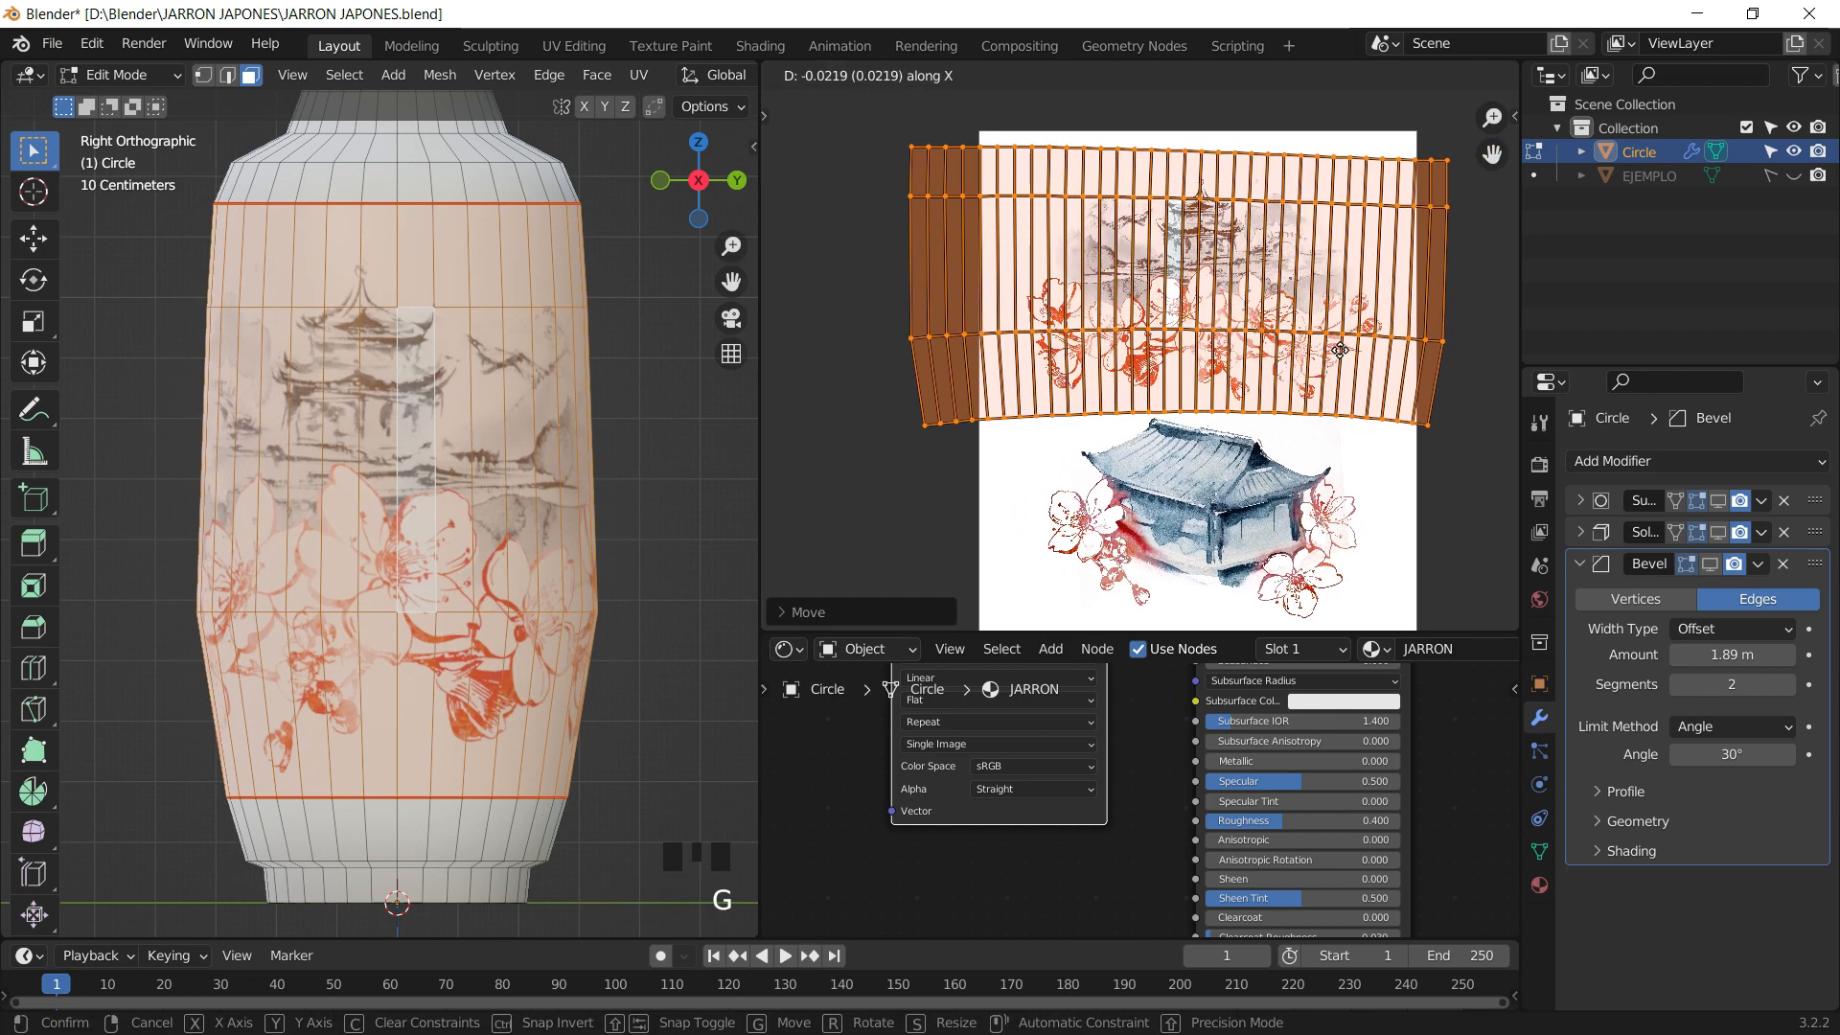
click(1361, 356)
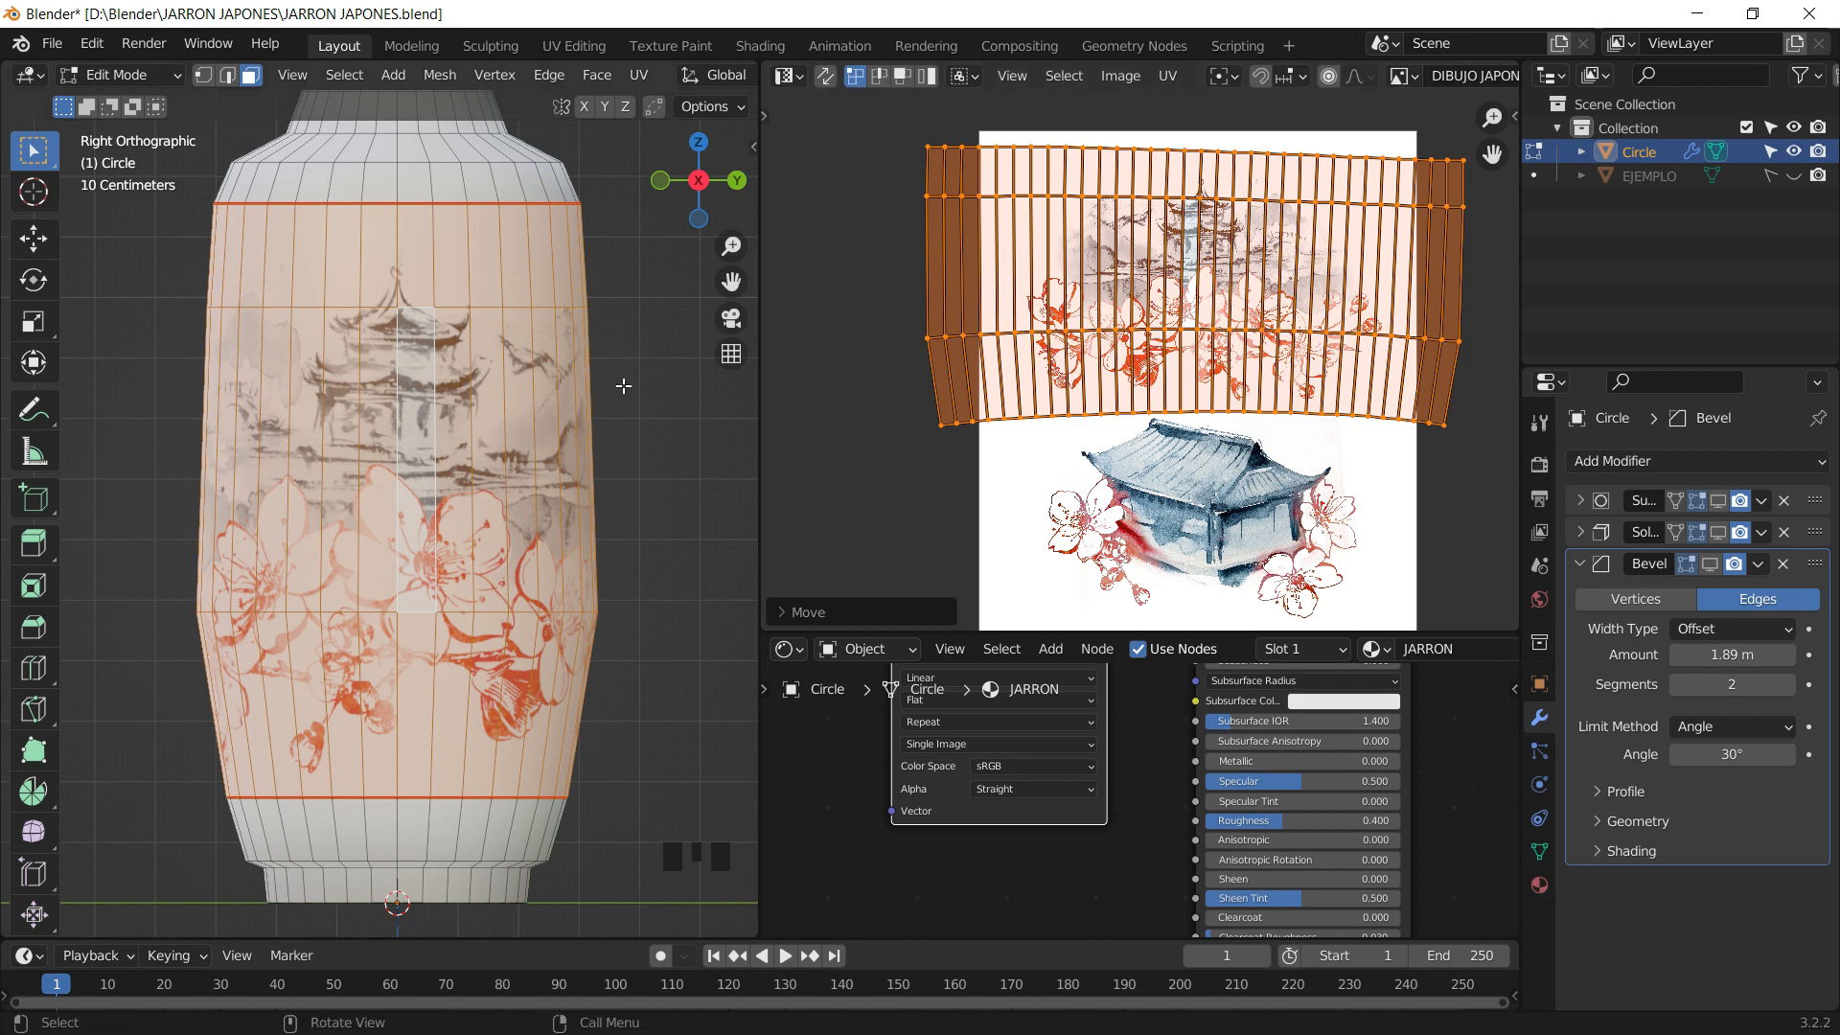
- Inspect the centred pagoda texture on the vase in Object Mode, from the body up to the neck
key(Tab)
click(613, 470)
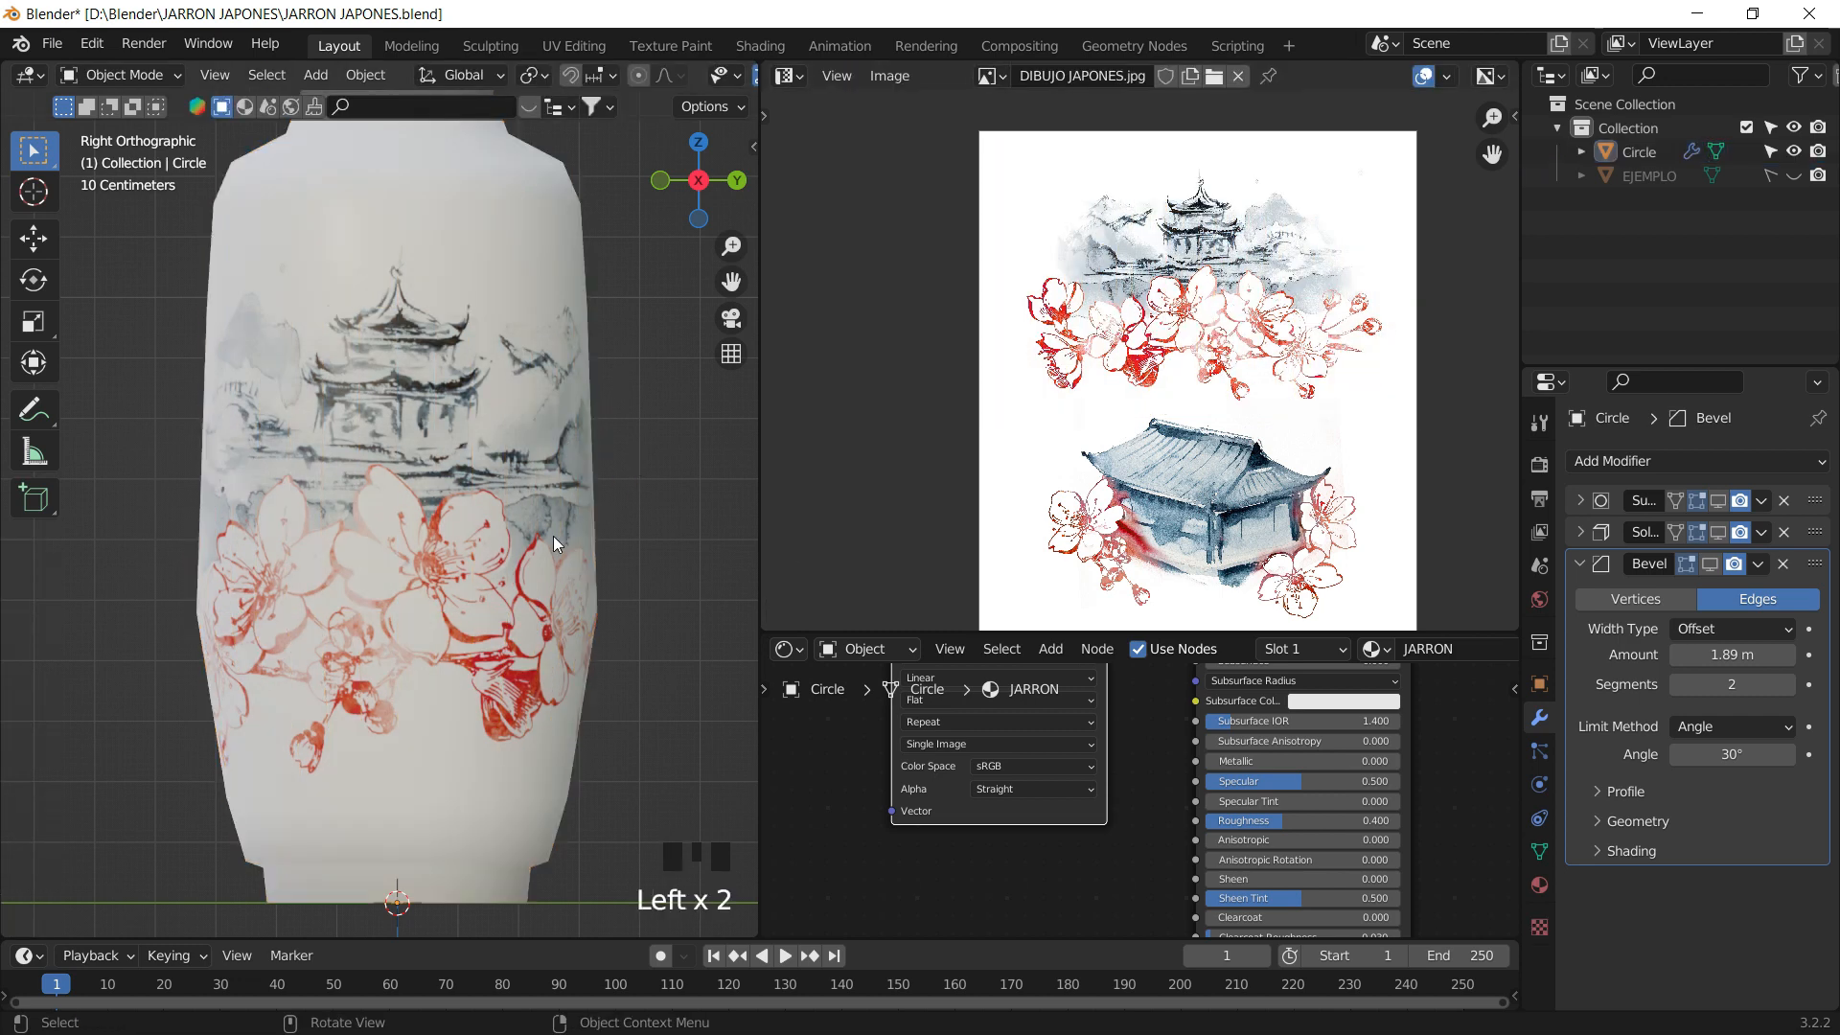
middle_drag(554, 537, 446, 442)
scroll(520, 469, down, 2)
scroll(463, 540, up, 3)
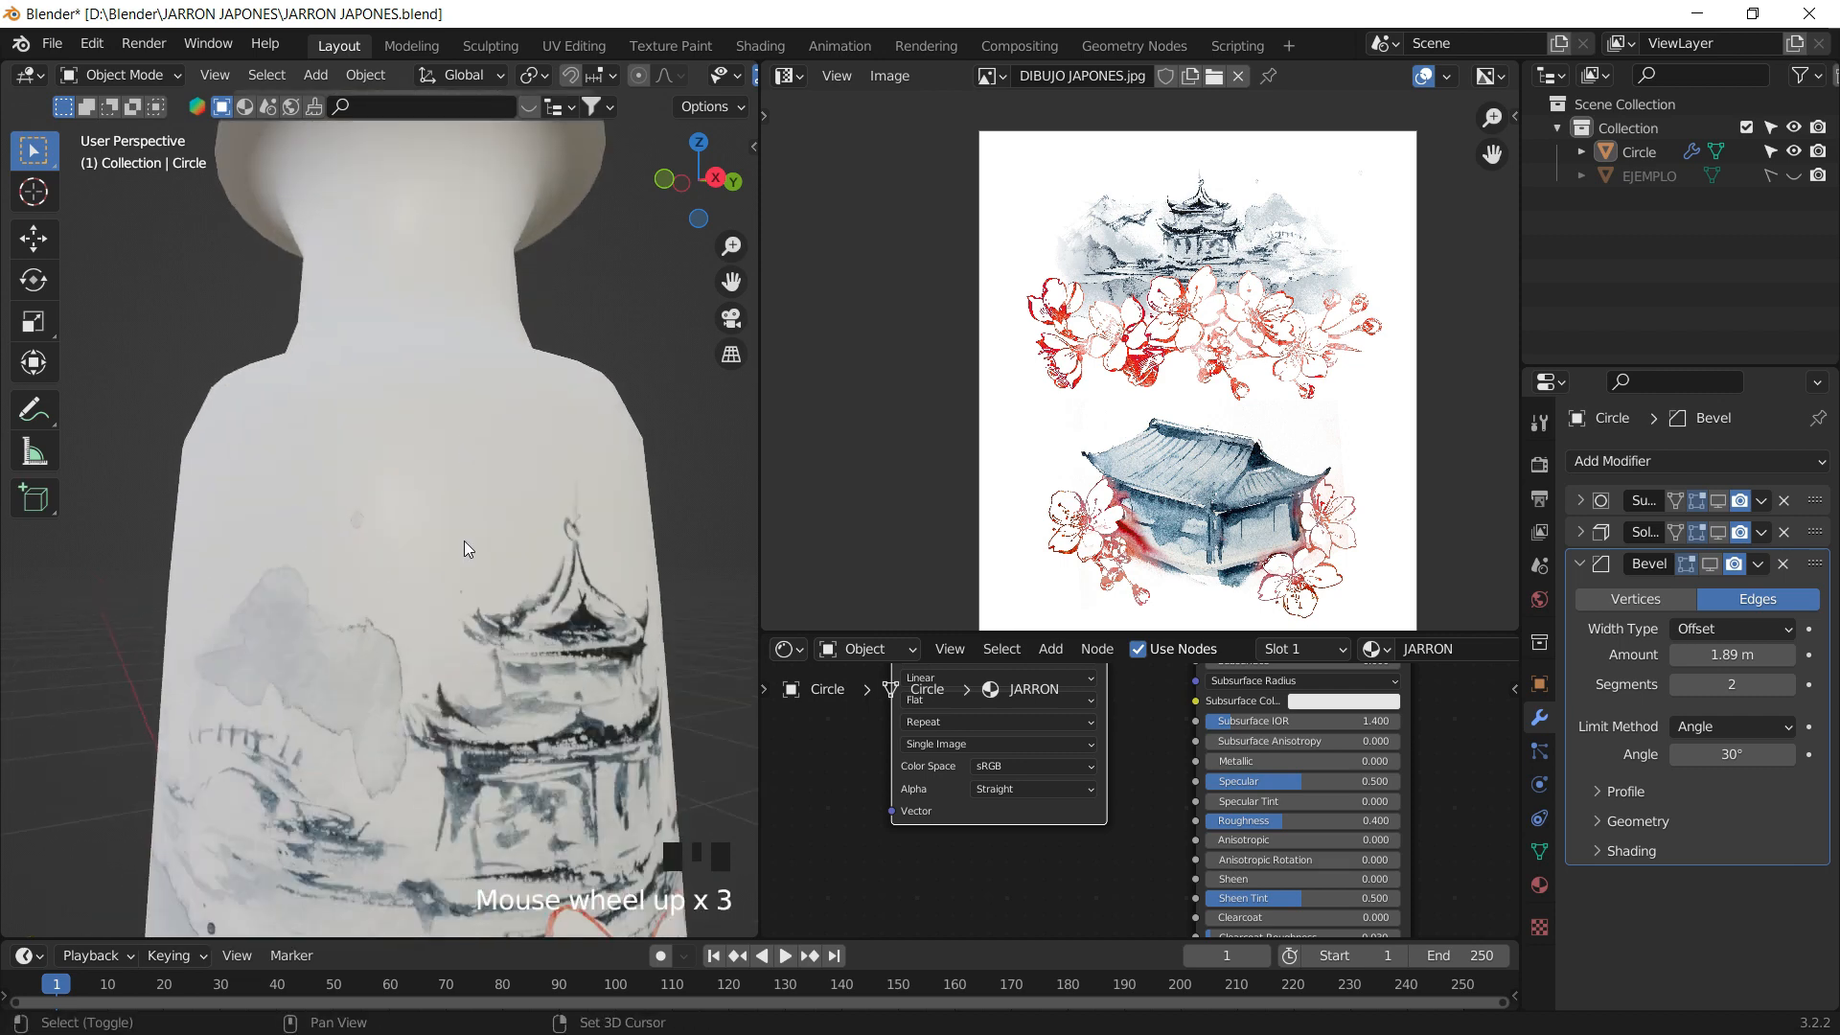
- In Edit Mode, mark seams on the edge loops at the neck's top and base and on the back vertical edges joining them
click(381, 382)
key(Tab)
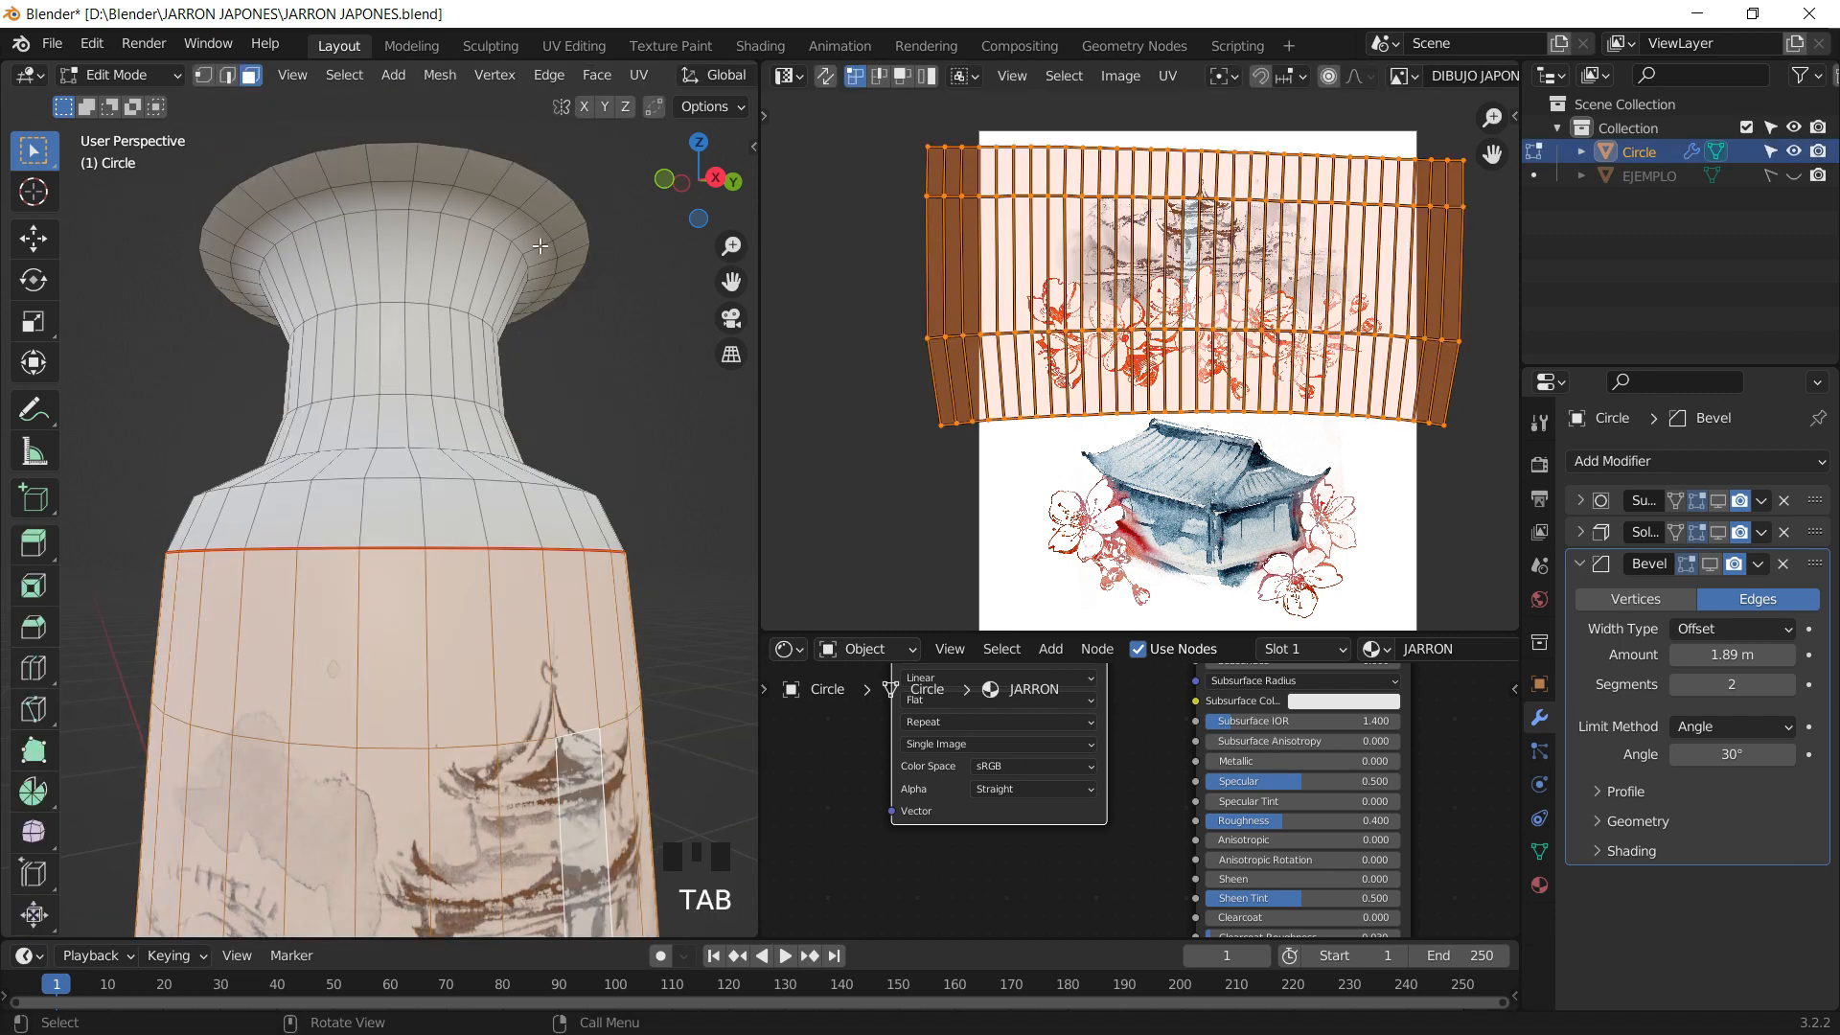
click(714, 179)
shift+middle_drag(456, 405, 230, 158)
scroll(461, 438, up, 2)
click(229, 80)
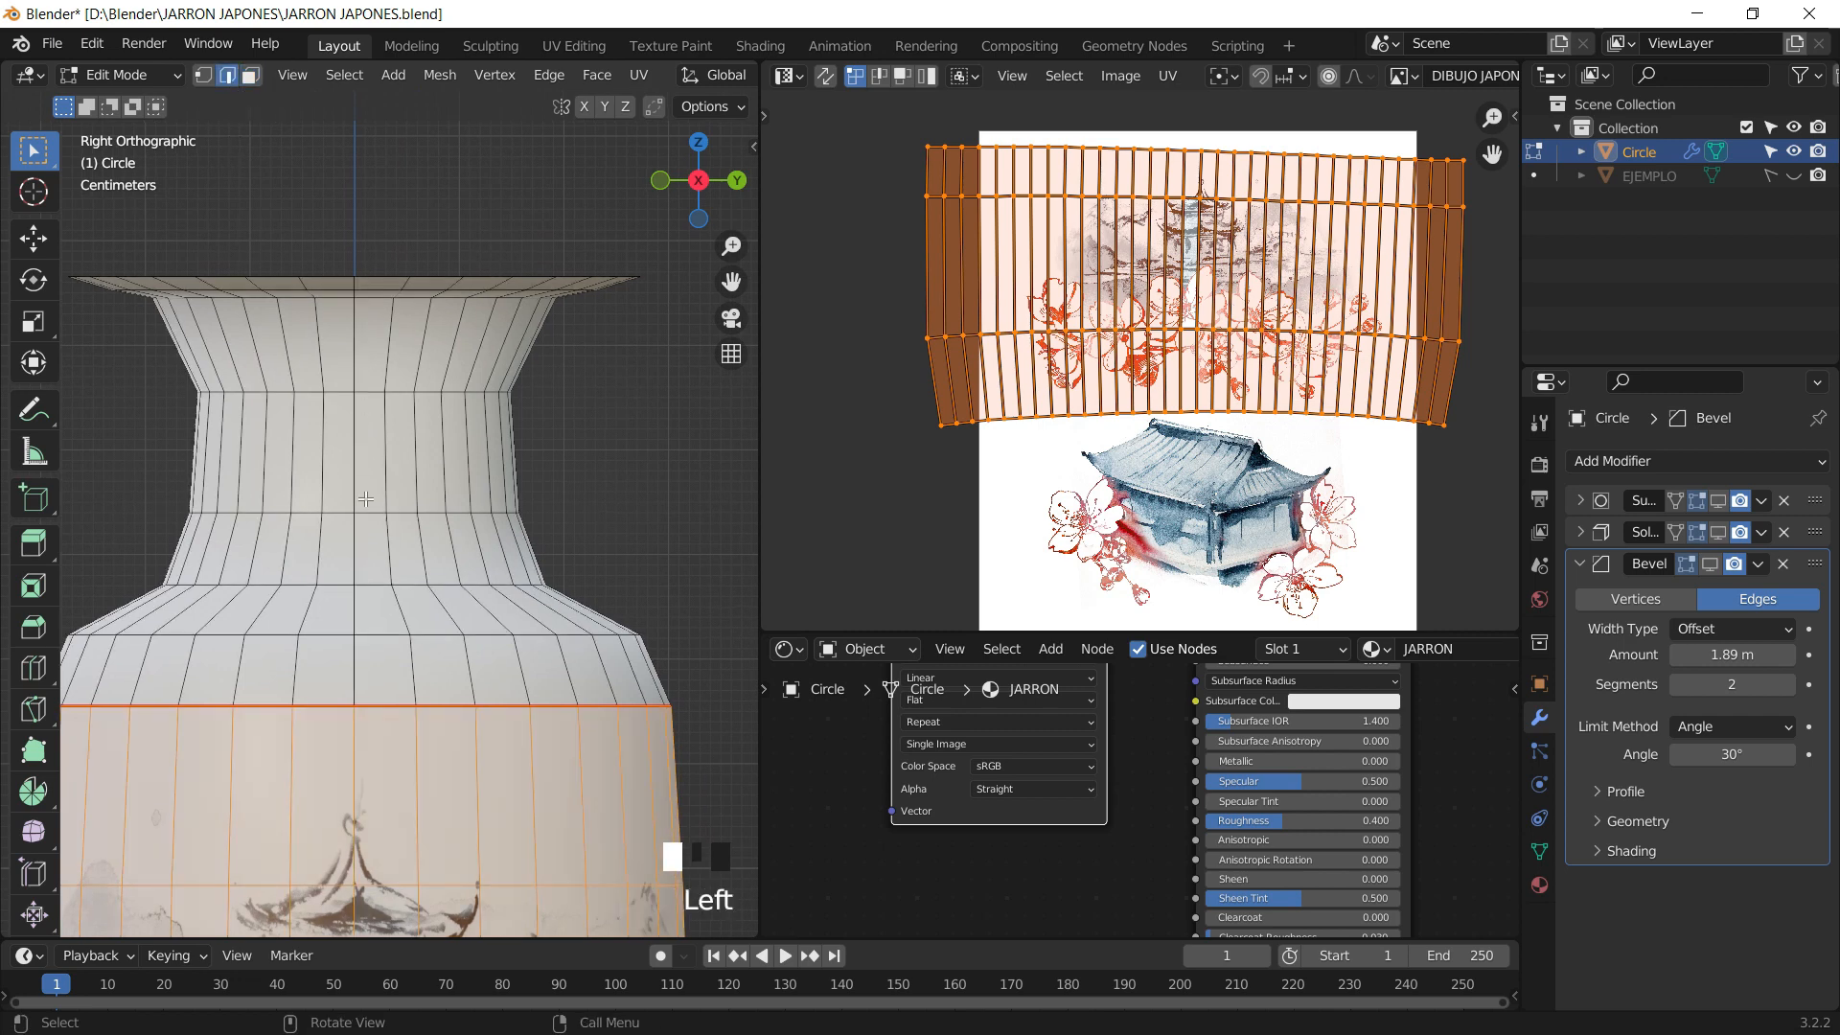
alt+click(335, 584)
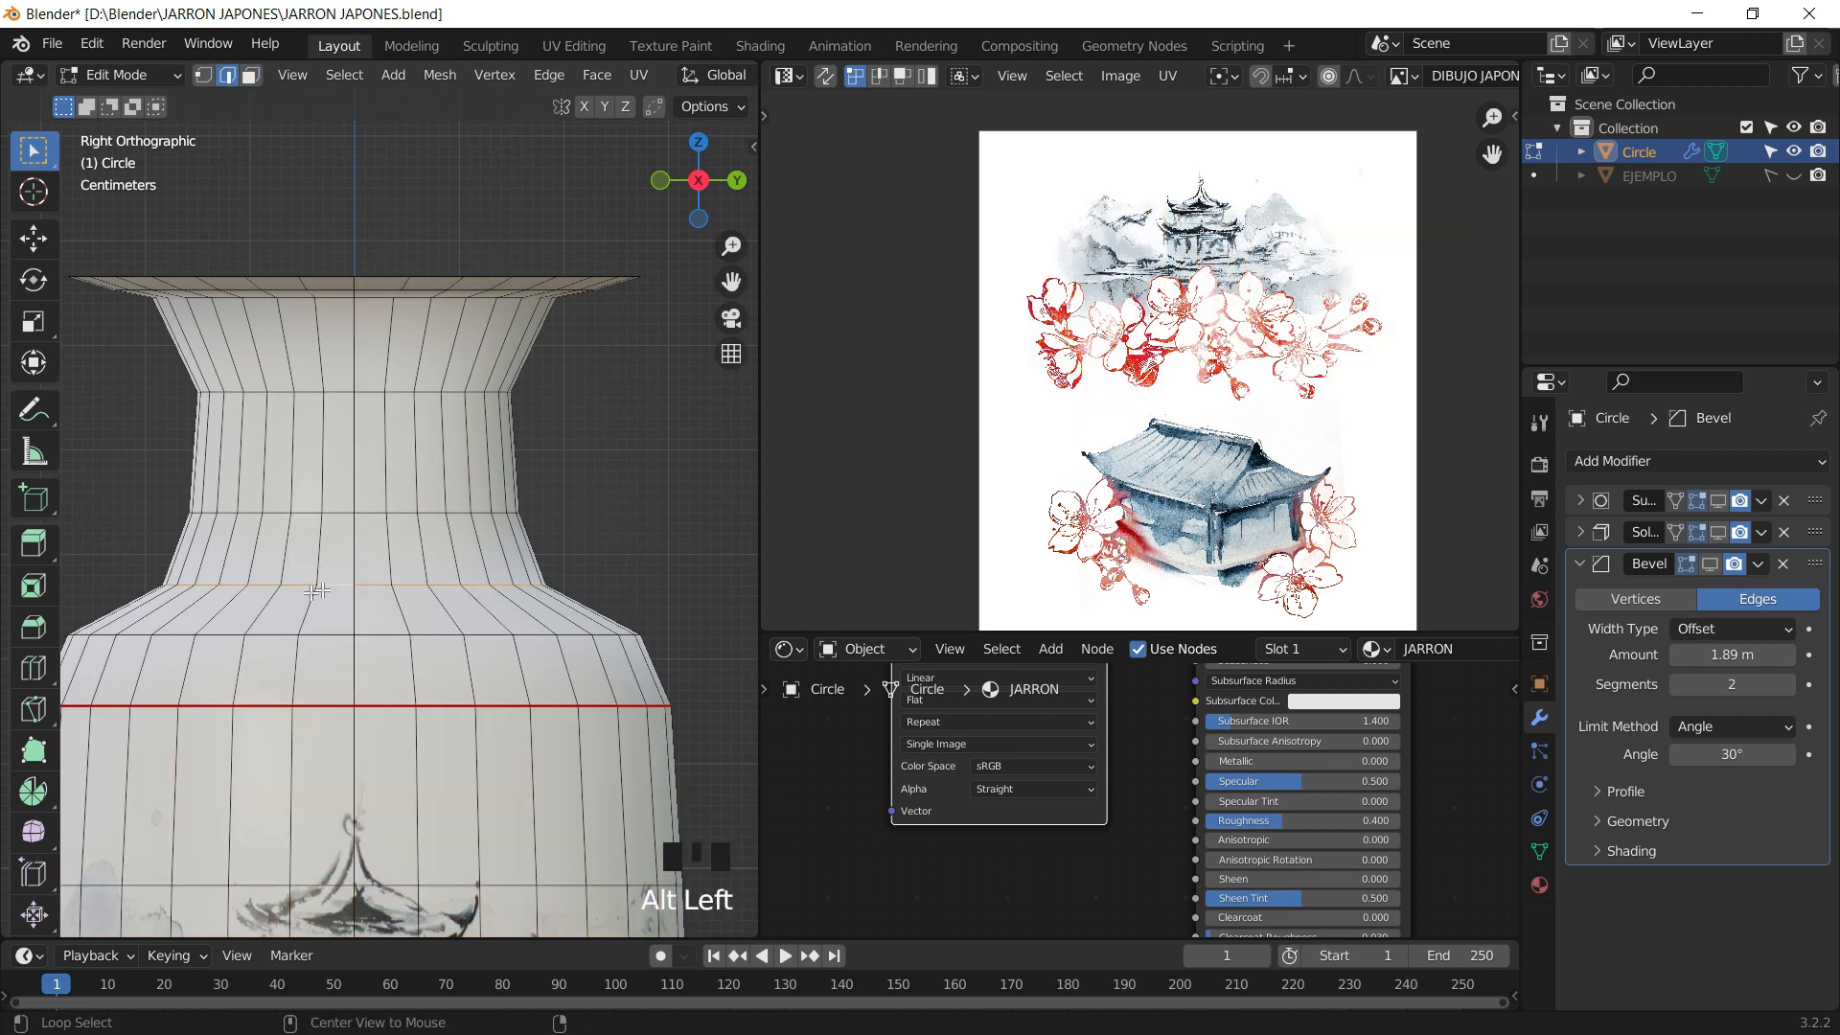
alt+shift+click(339, 393)
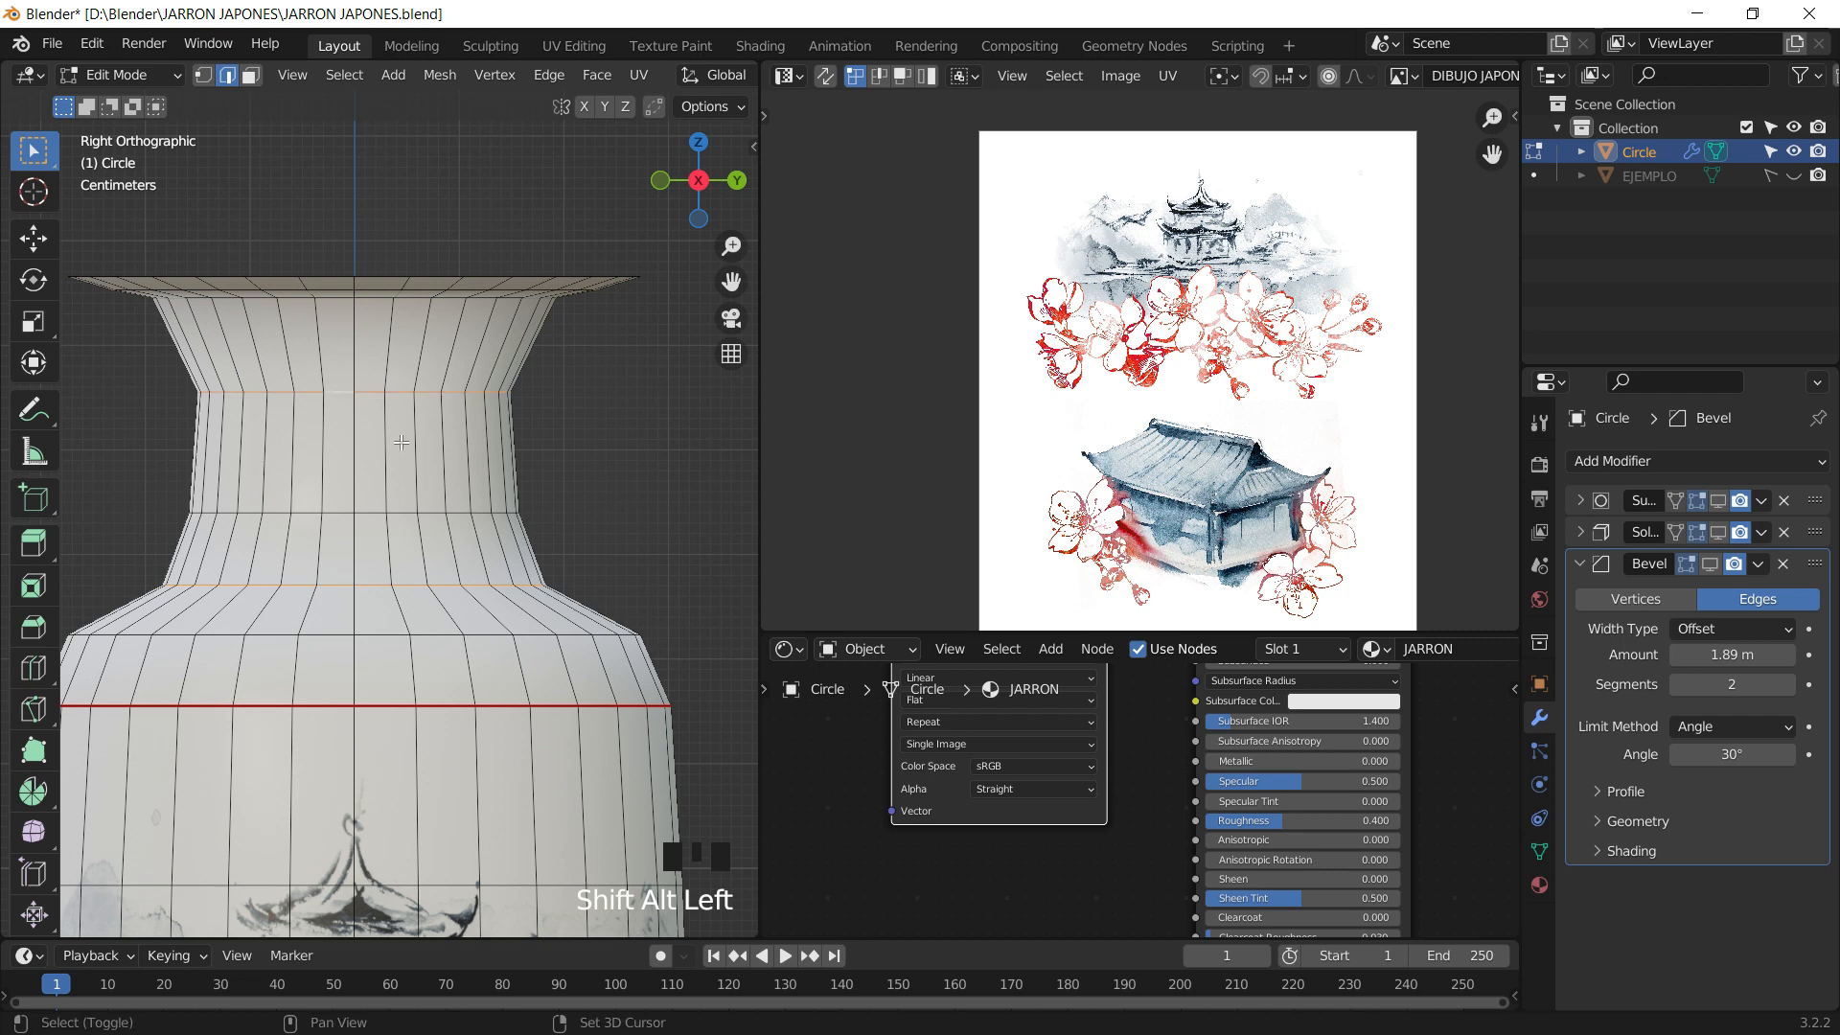
click(698, 180)
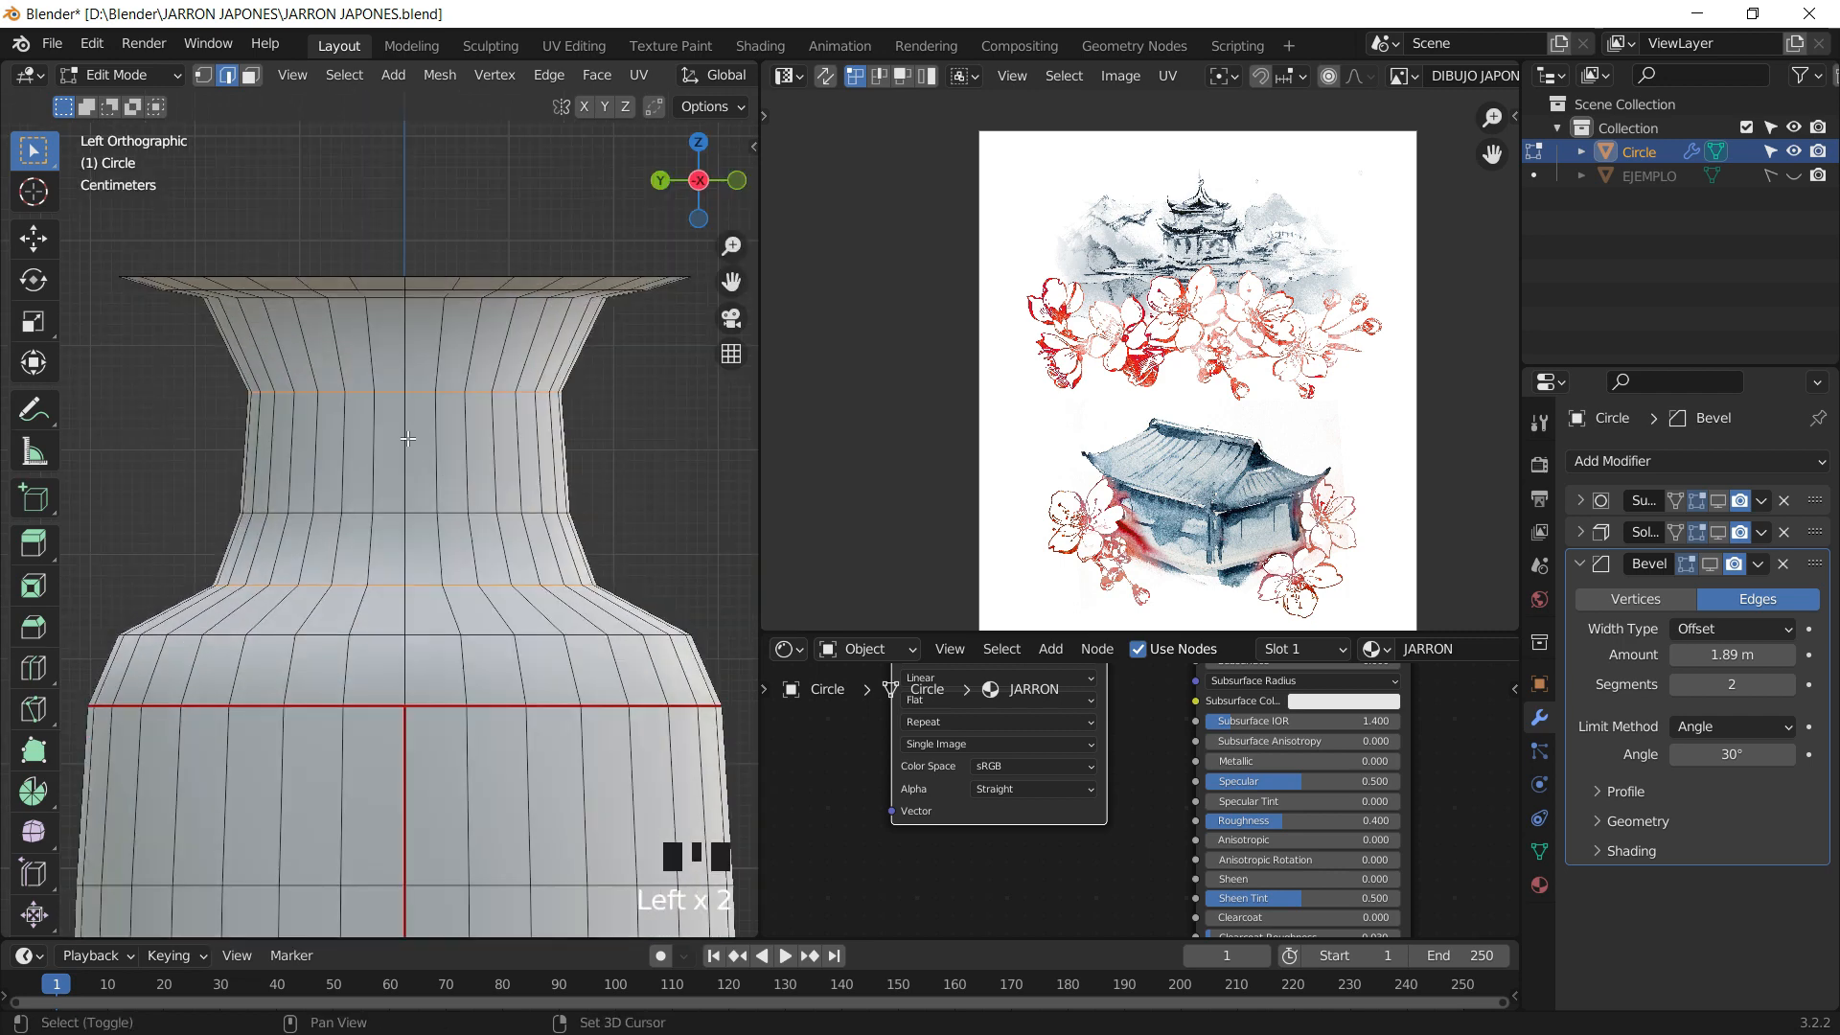
shift+click(407, 558)
right_click(404, 468)
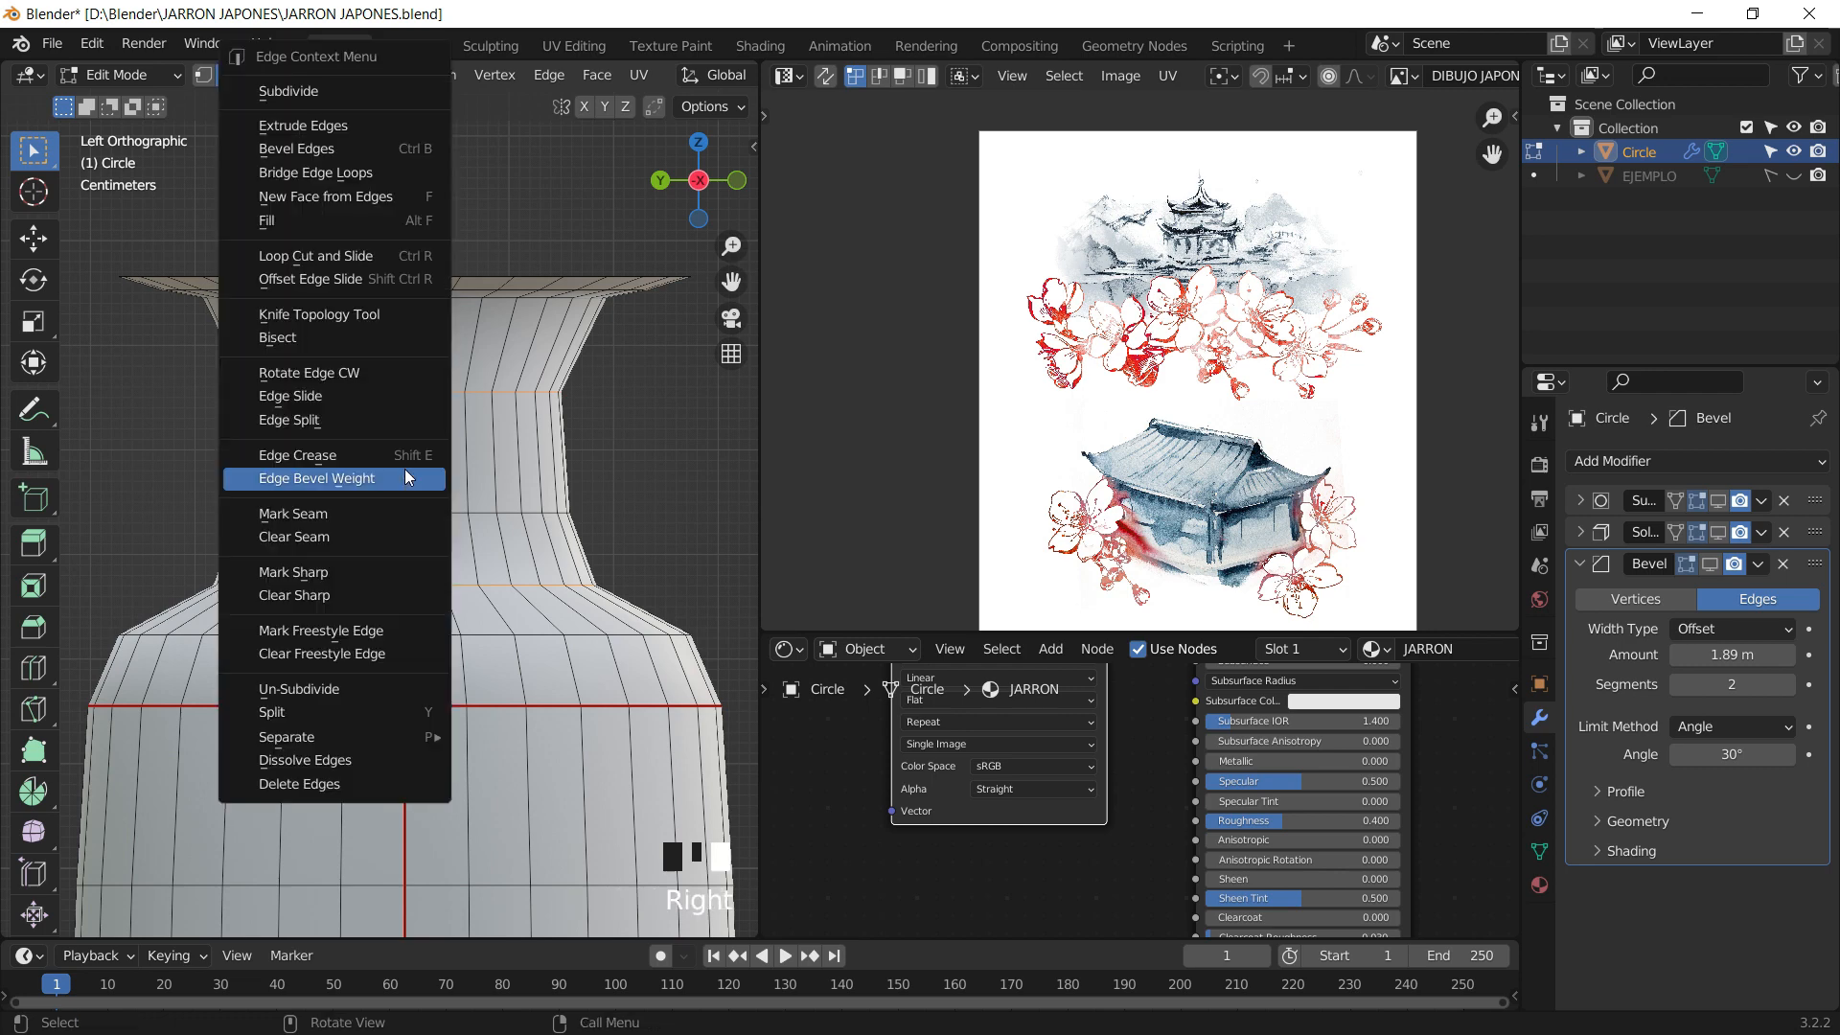
click(372, 521)
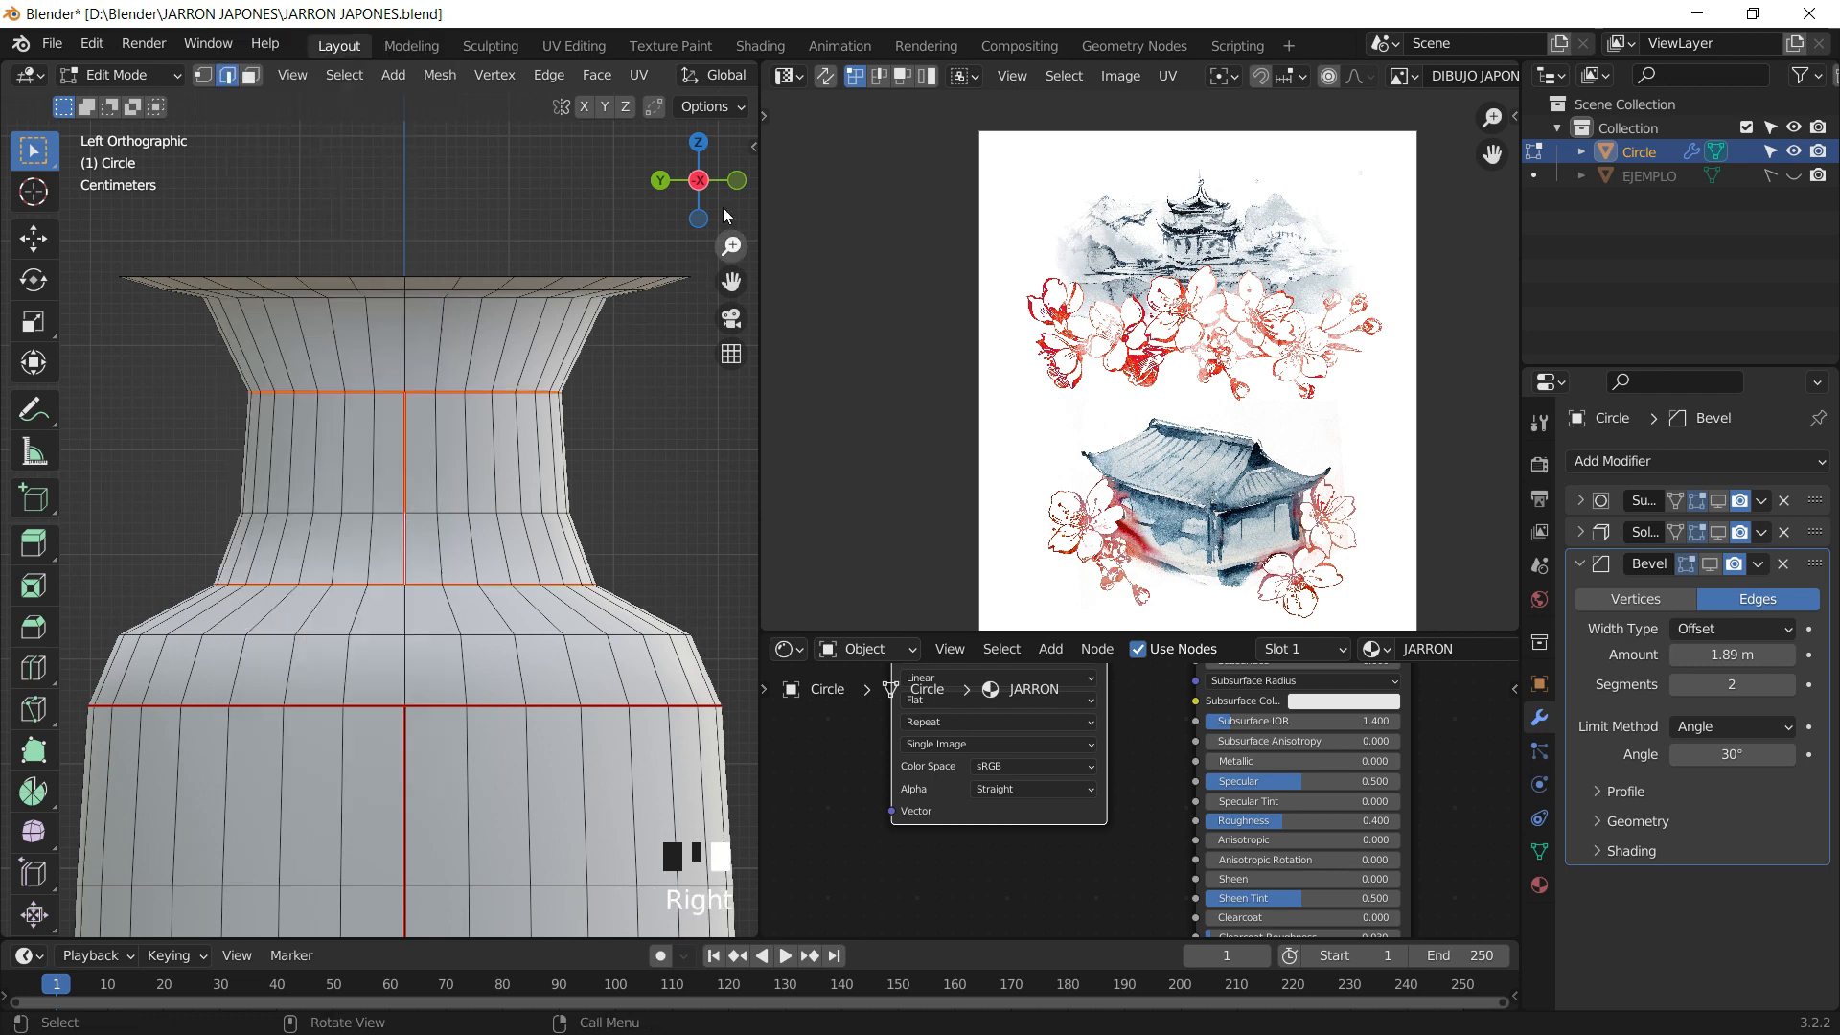
- Select all linked neck faces bounded by the seams in face select mode
click(699, 180)
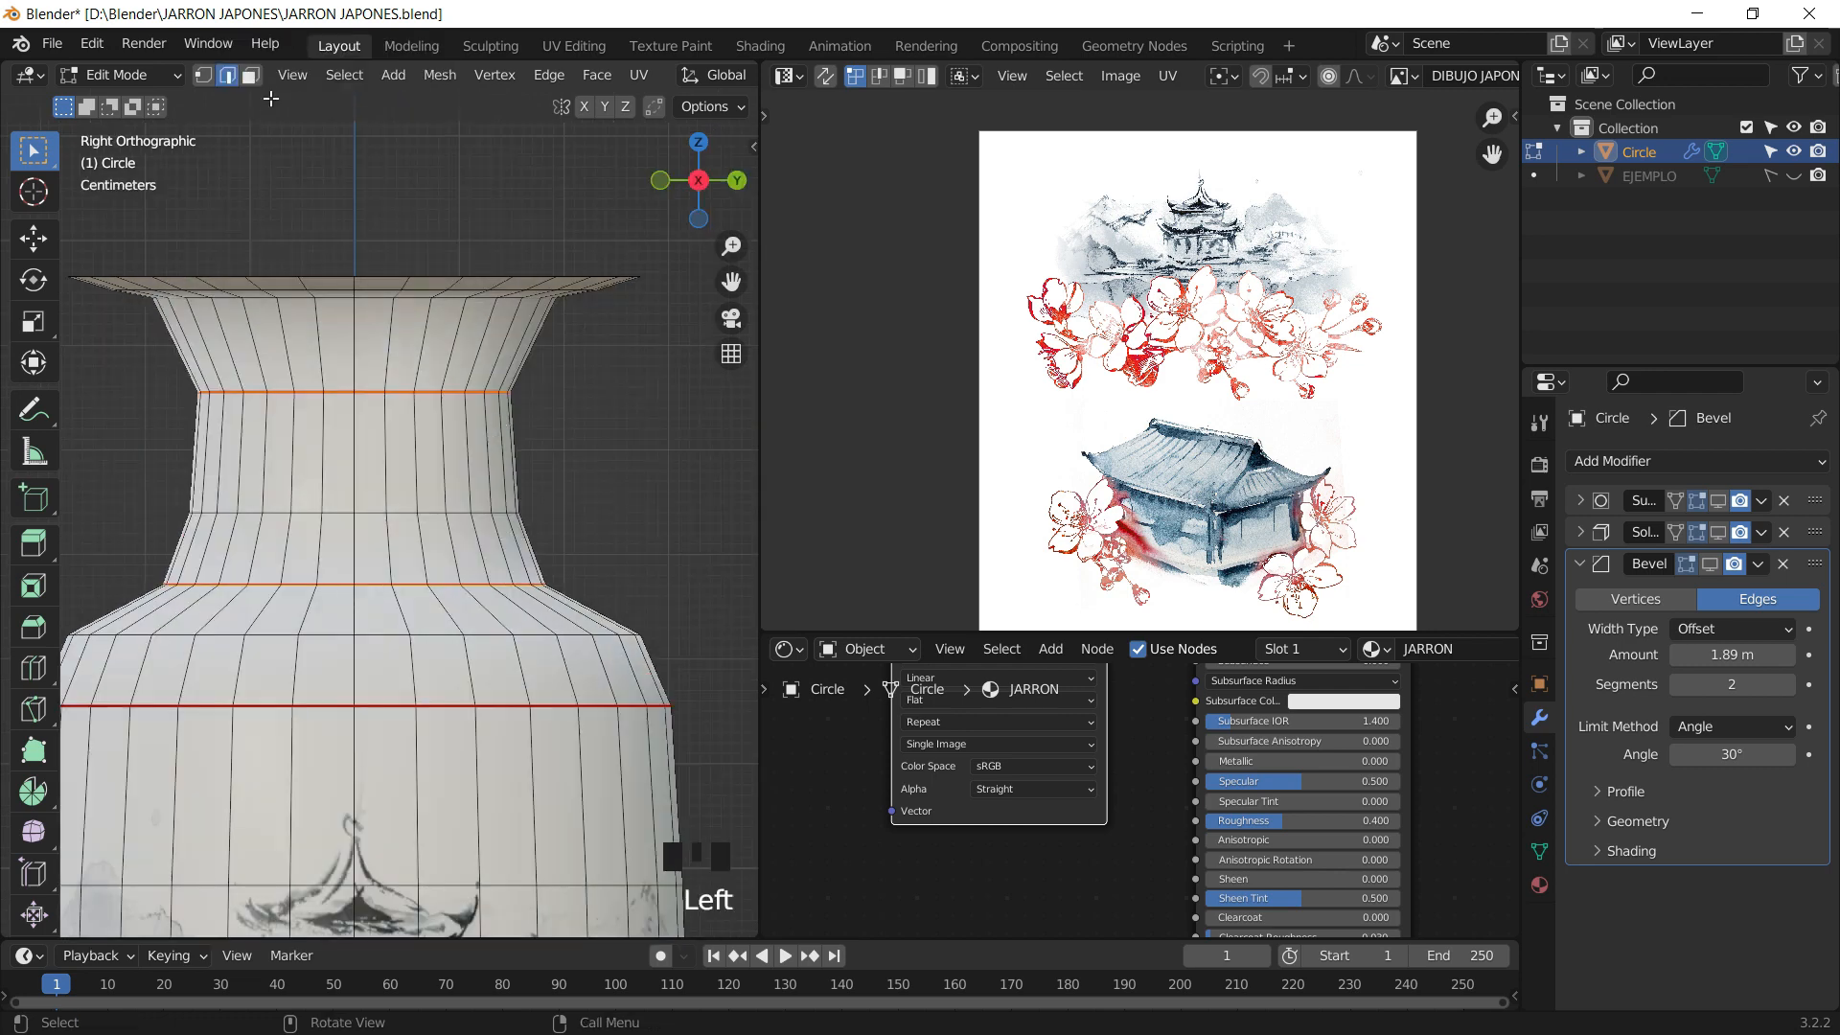
click(250, 75)
key(l)
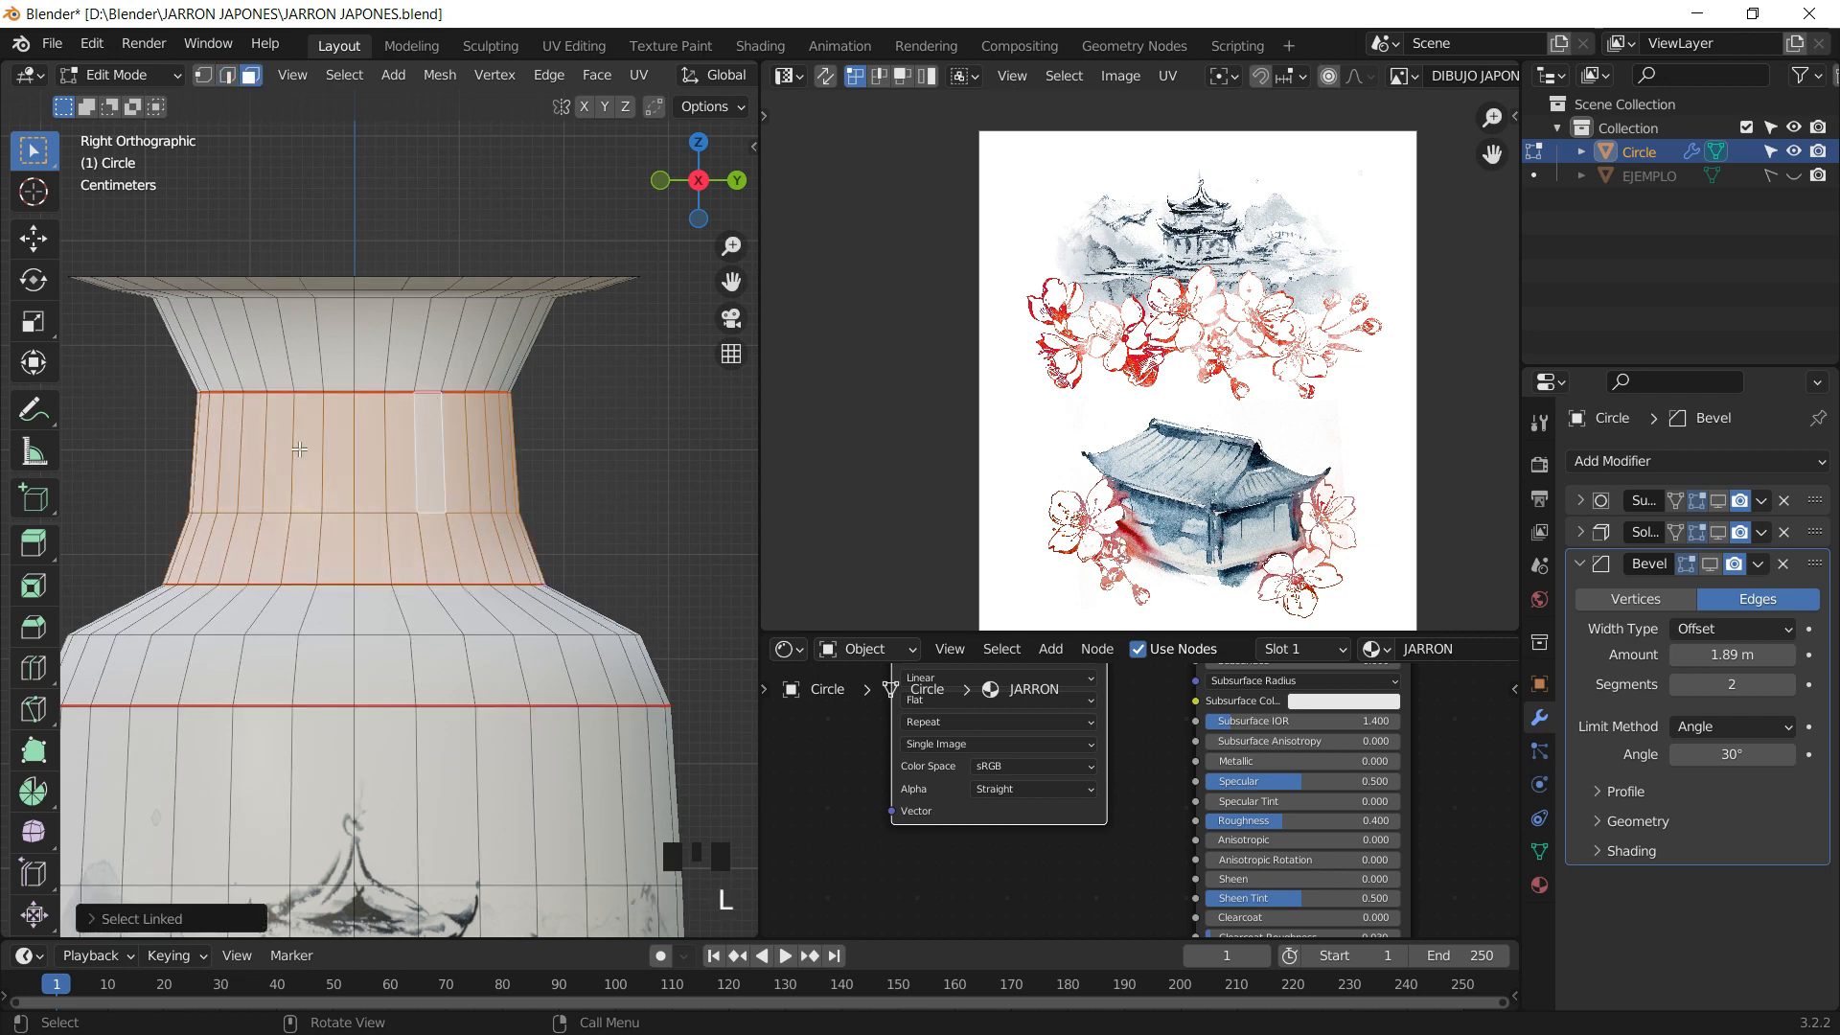
- Try a standard Unwrap on the neck faces and select the resulting UV island
key(u)
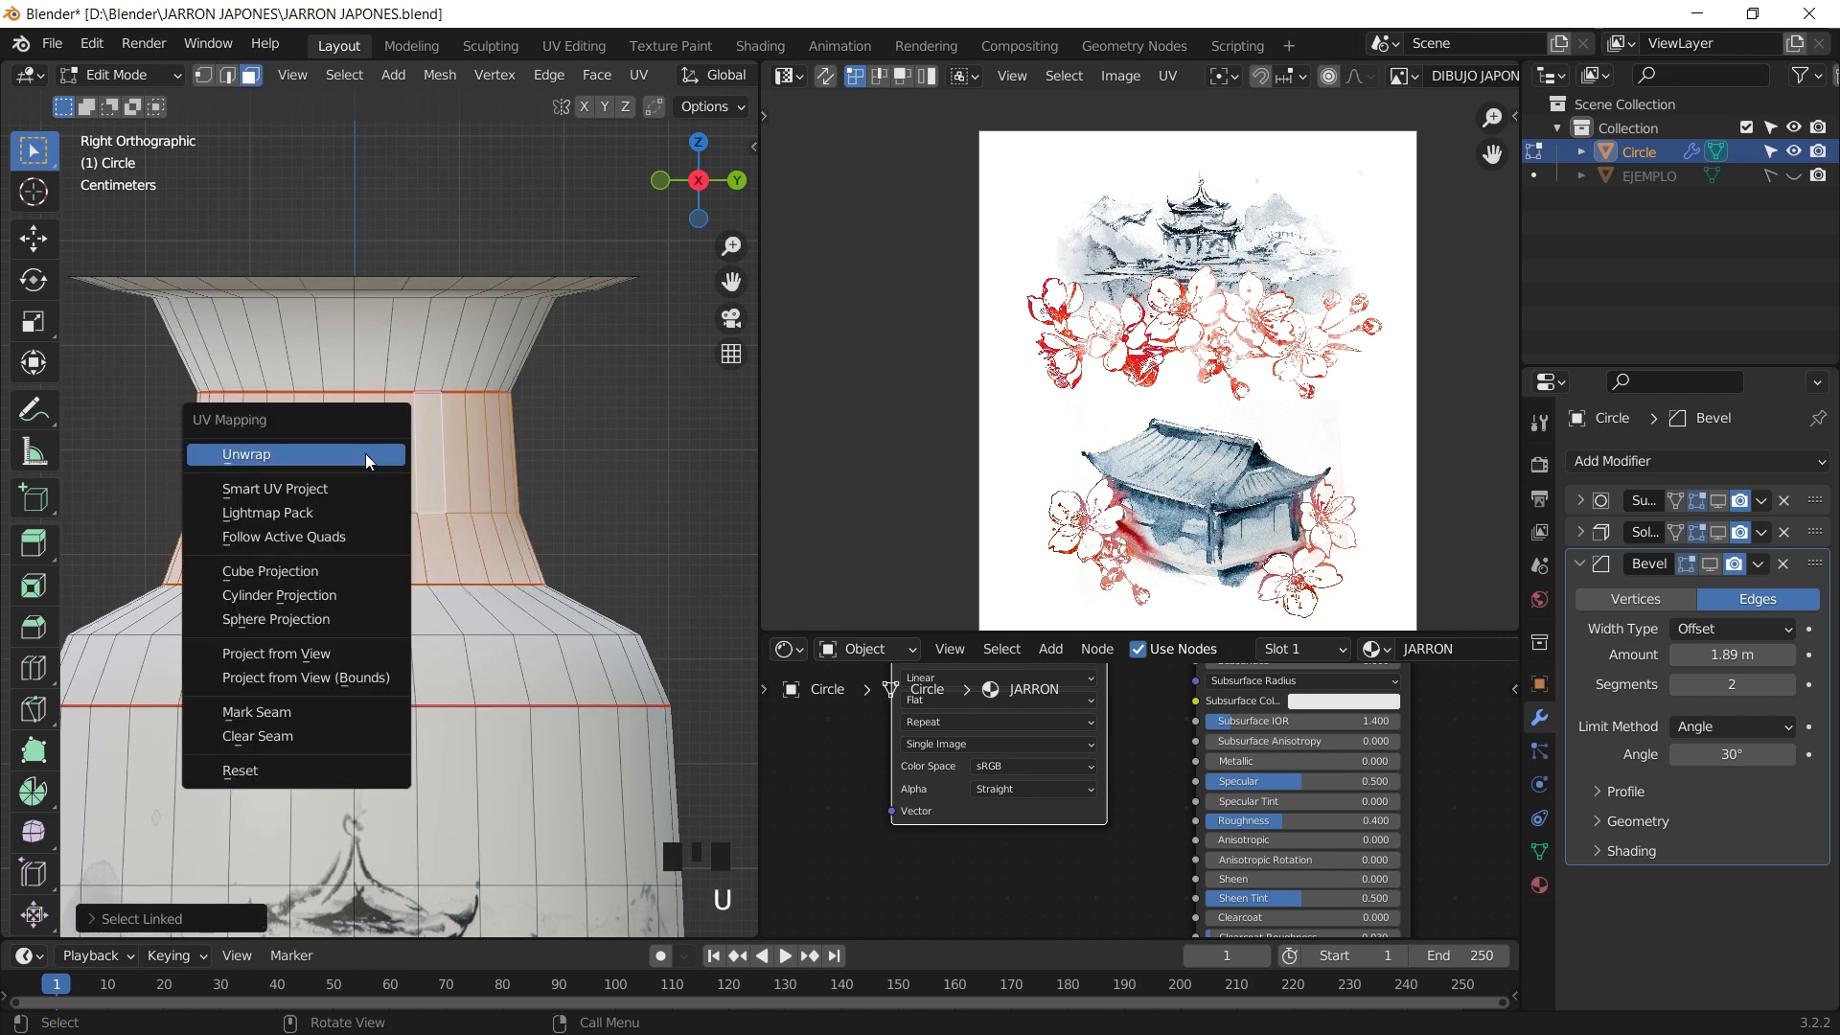
click(366, 452)
scroll(1104, 379, down, 2)
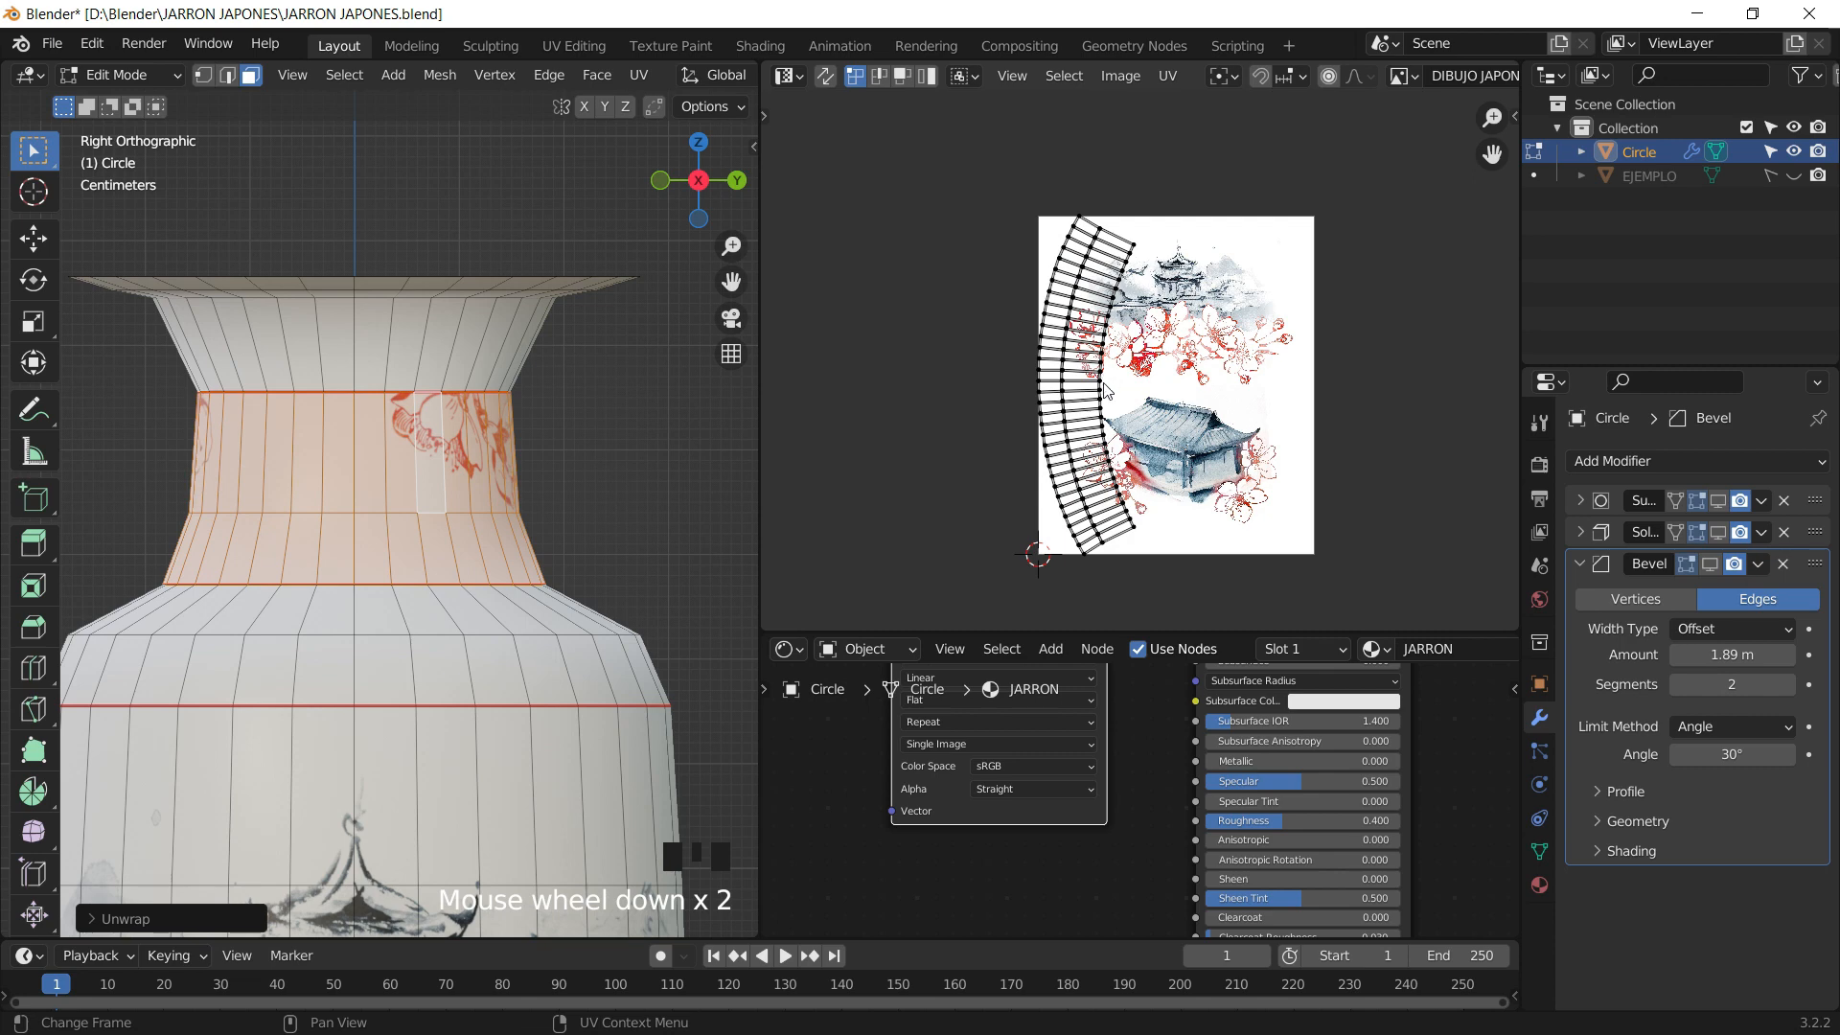
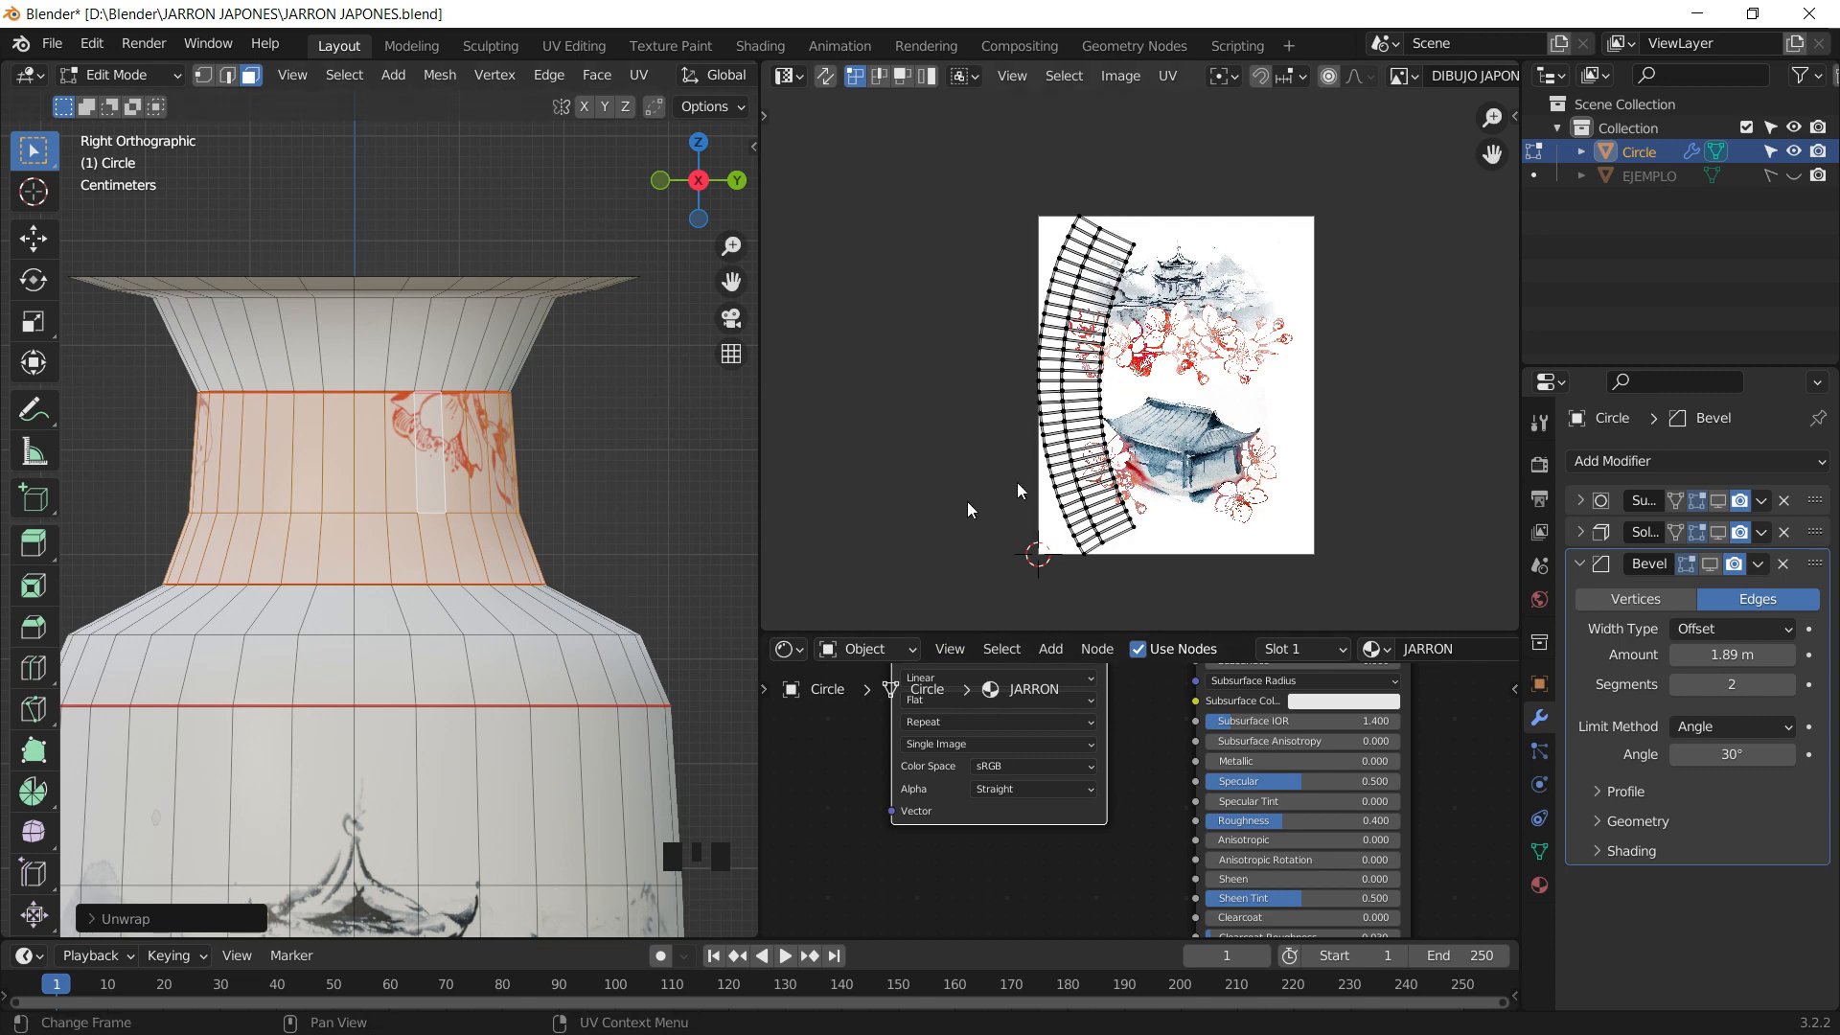
drag(1002, 192, 1226, 604)
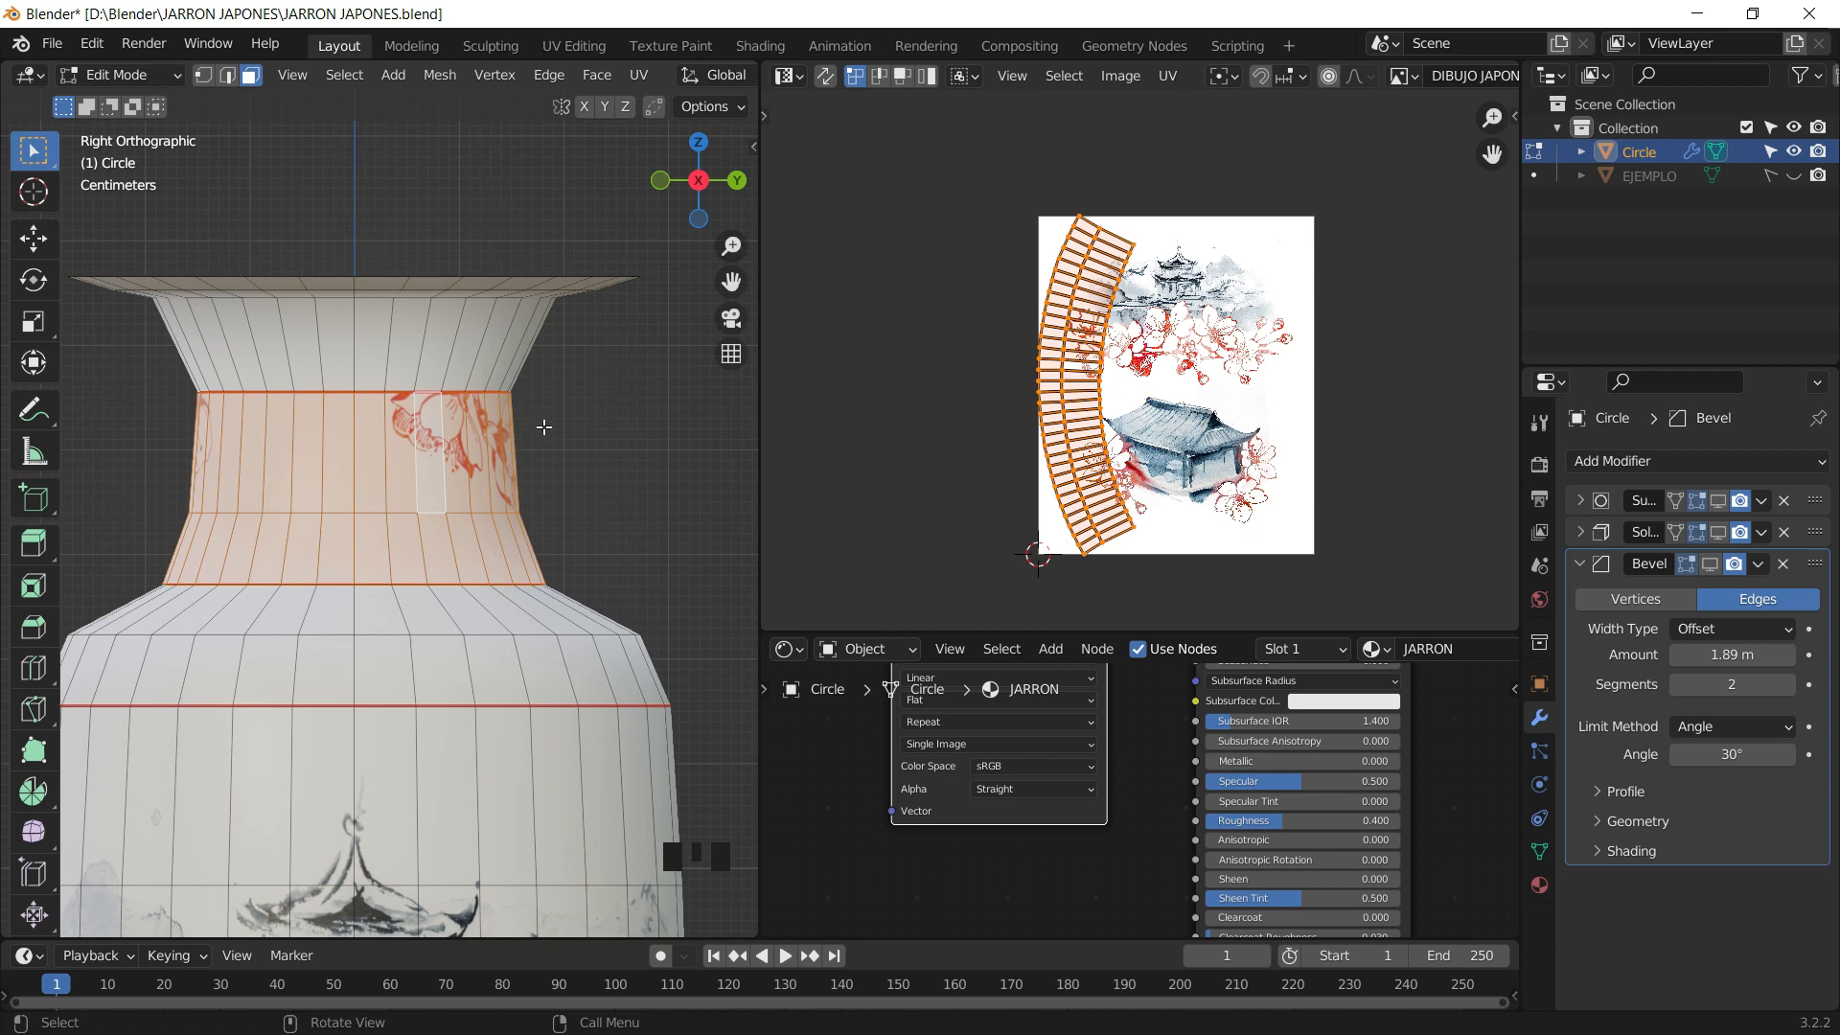
key(ctrl+z)
key(ctrl+z)
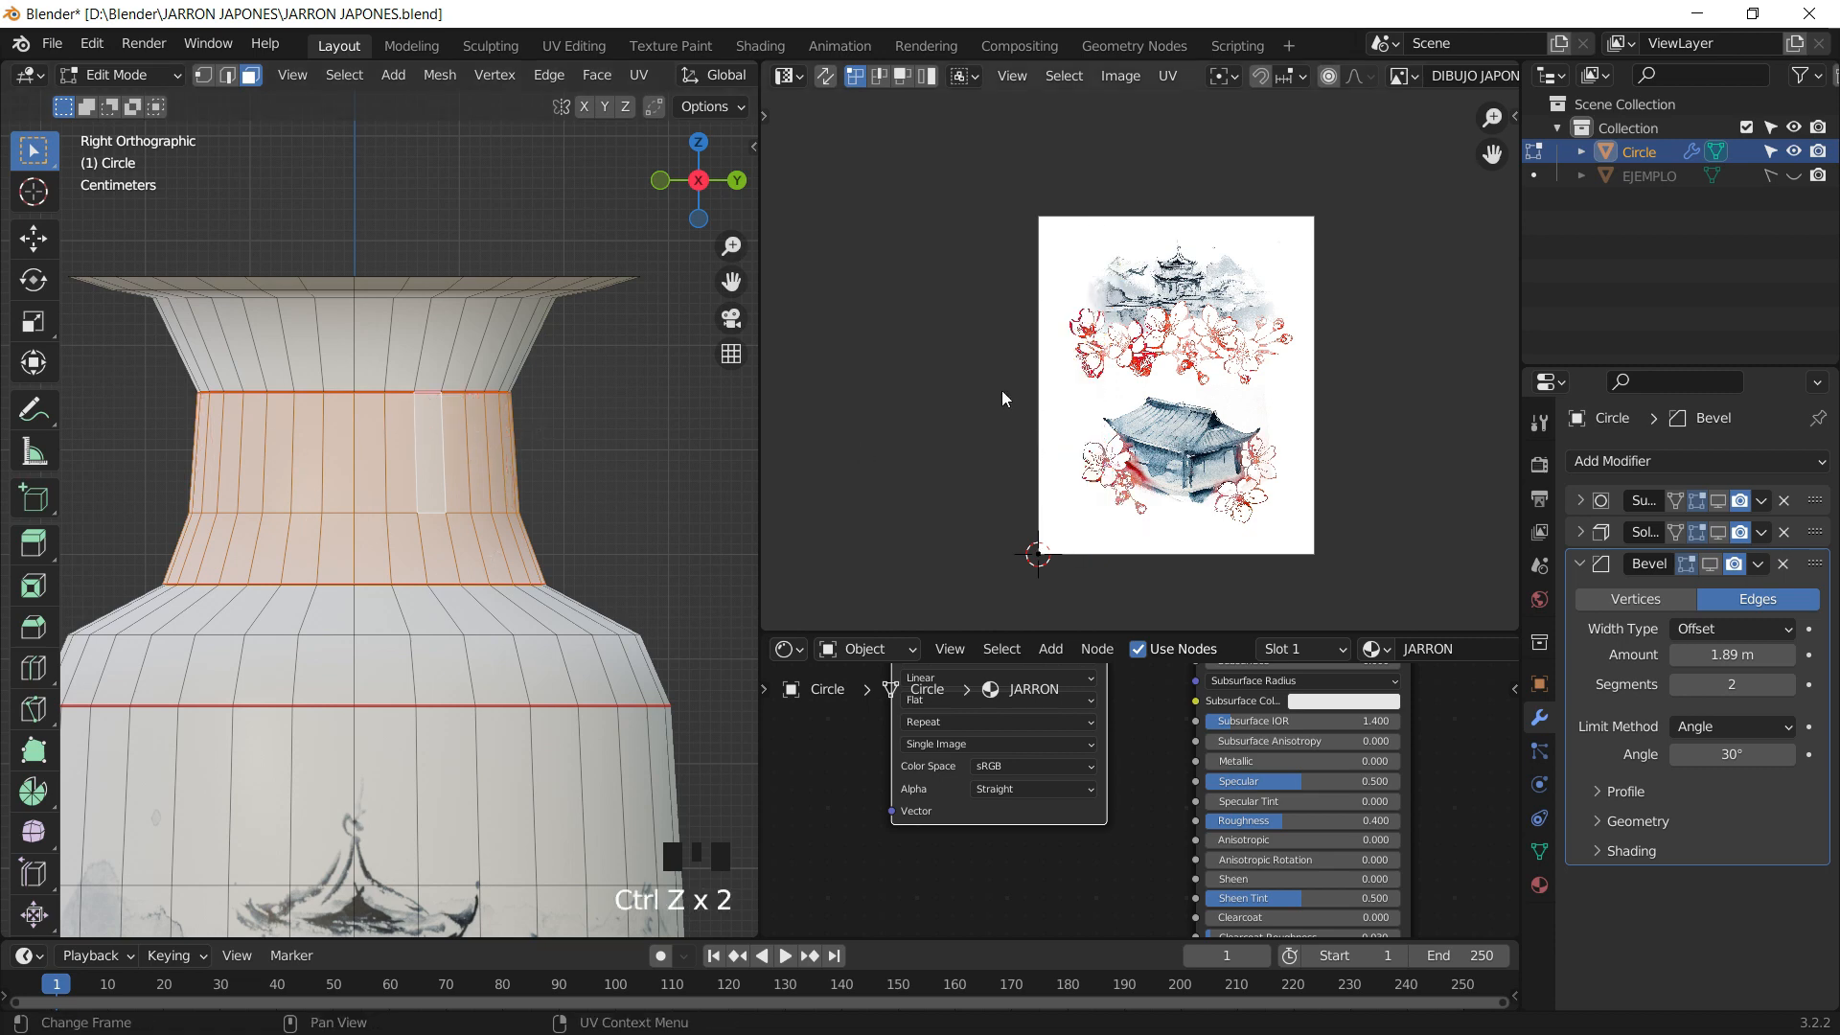
- Check the vertical seam at the back of the neck and reselect the neck faces from the right view
key(Left)
key(Left)
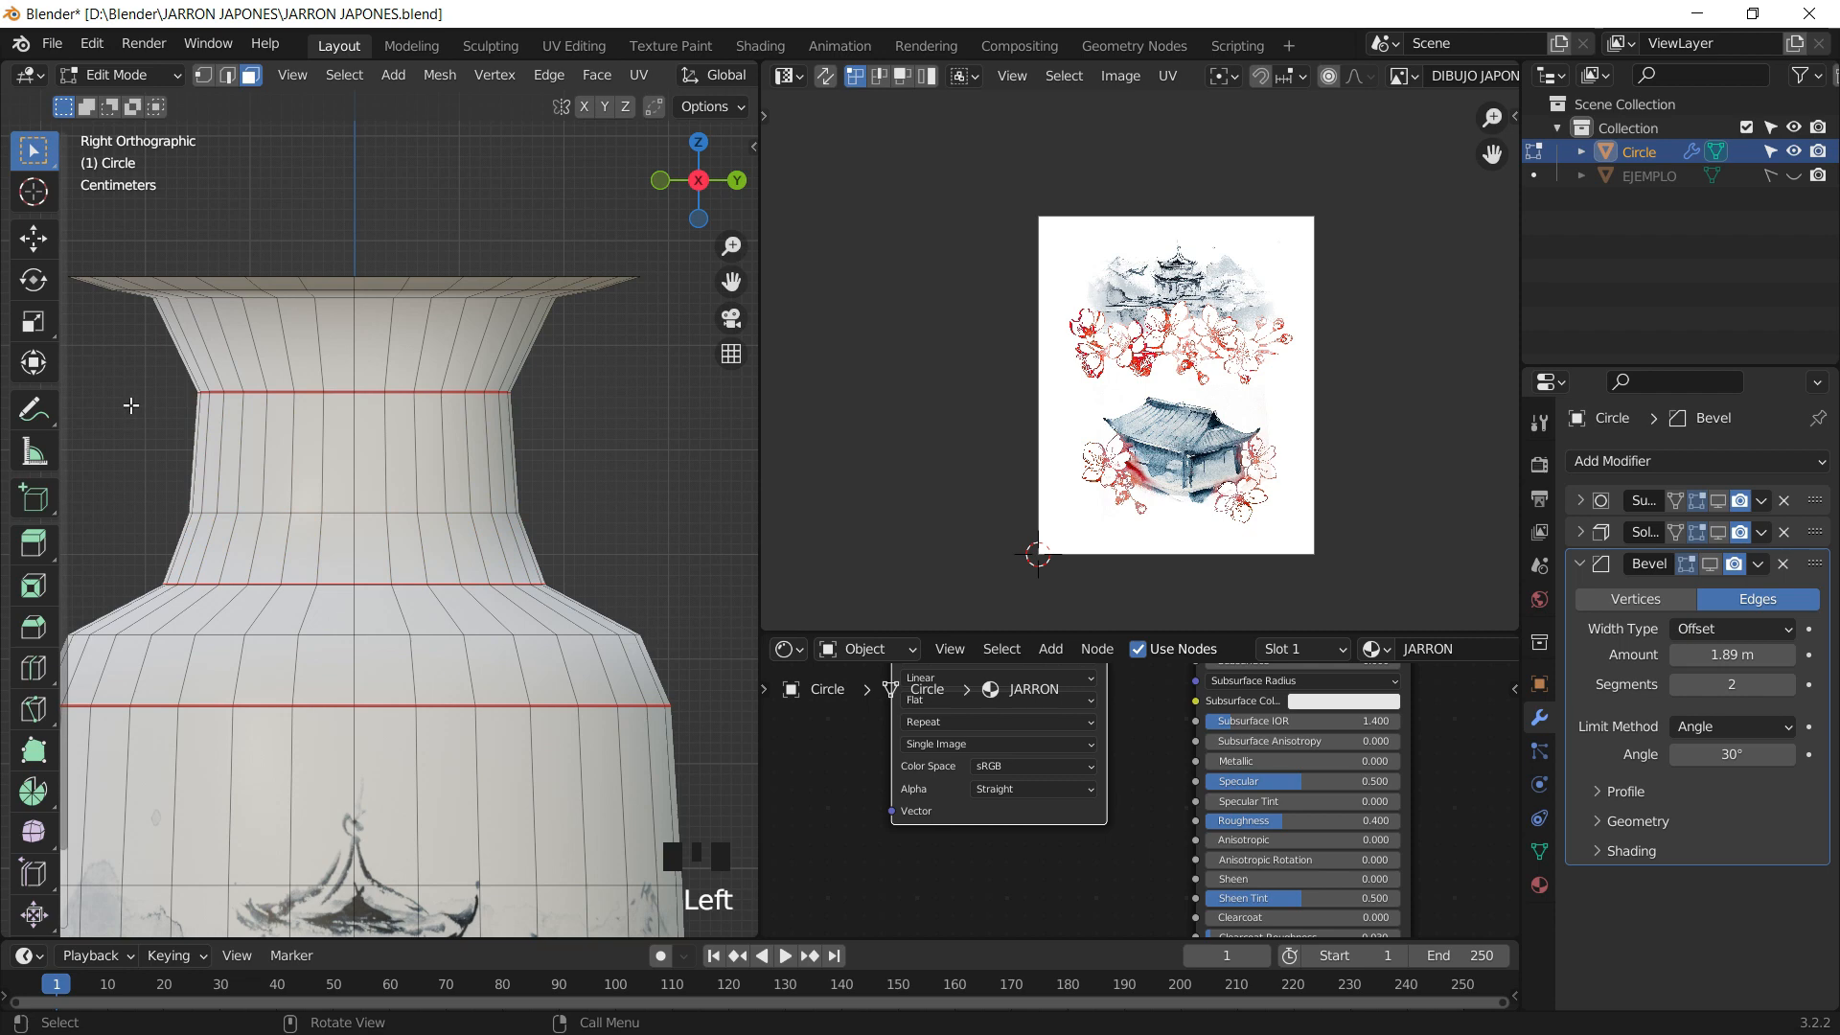
click(698, 180)
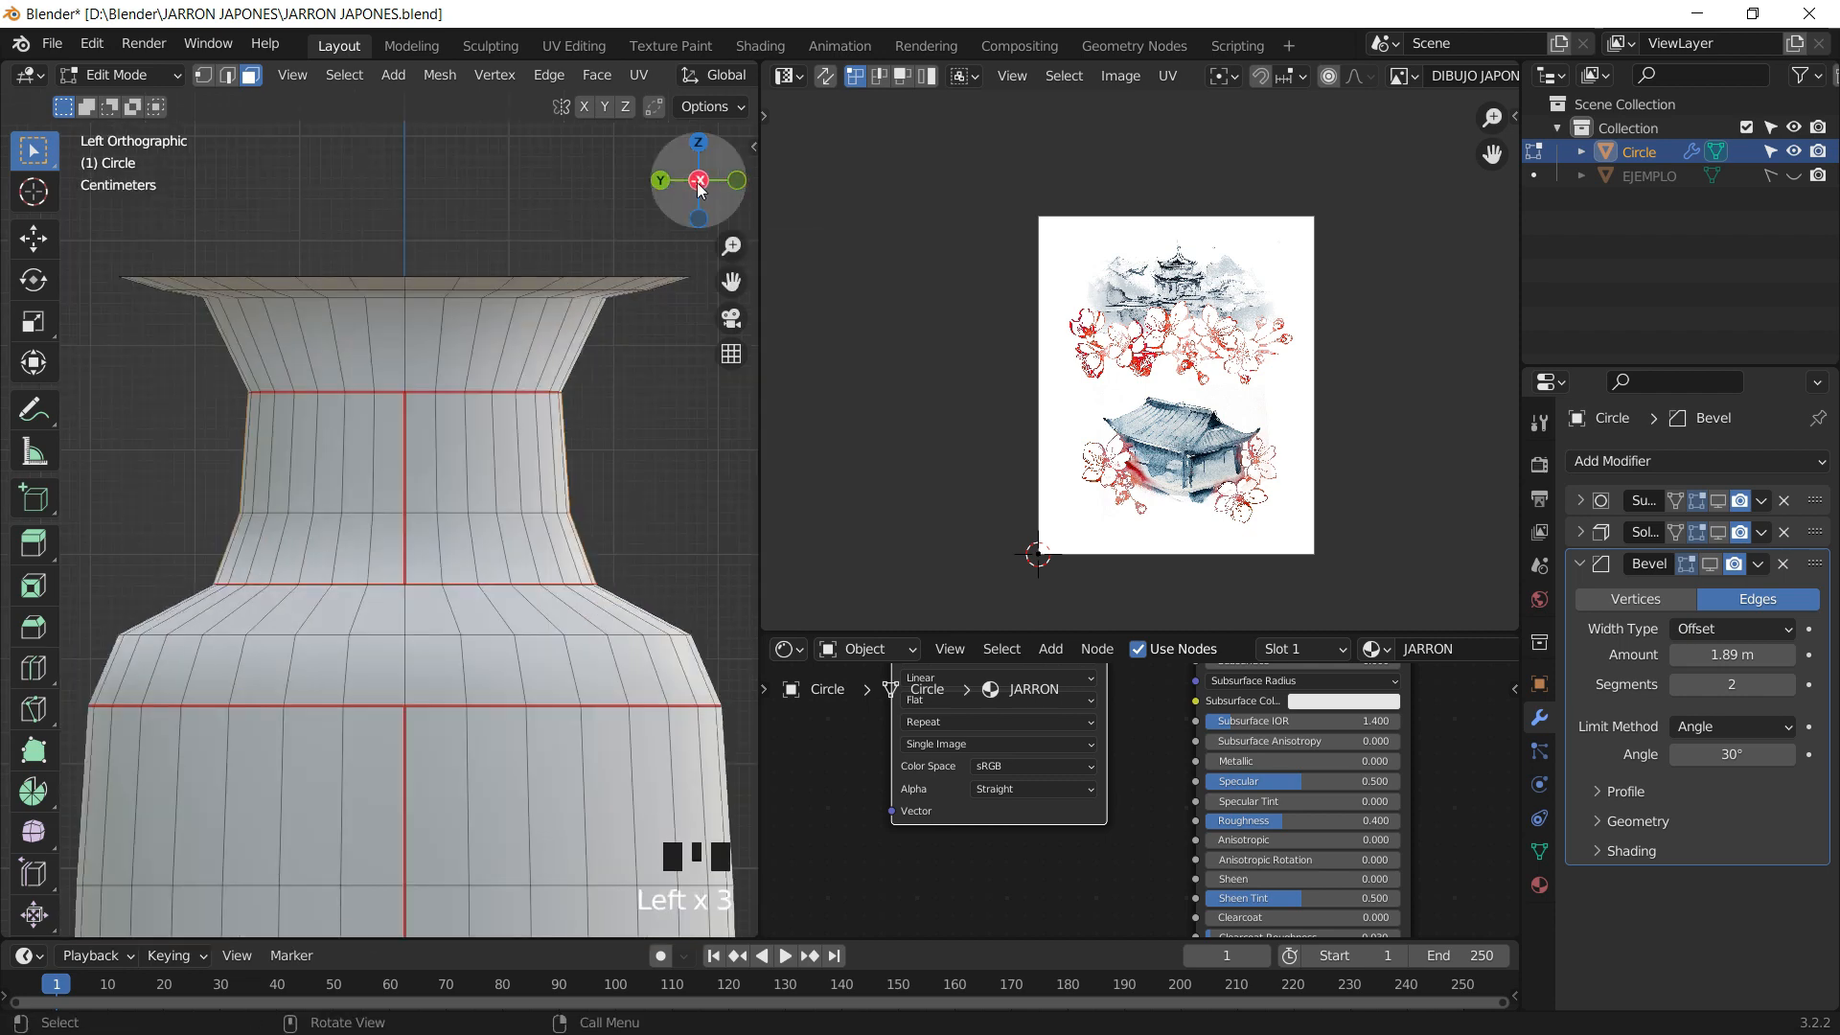
click(699, 183)
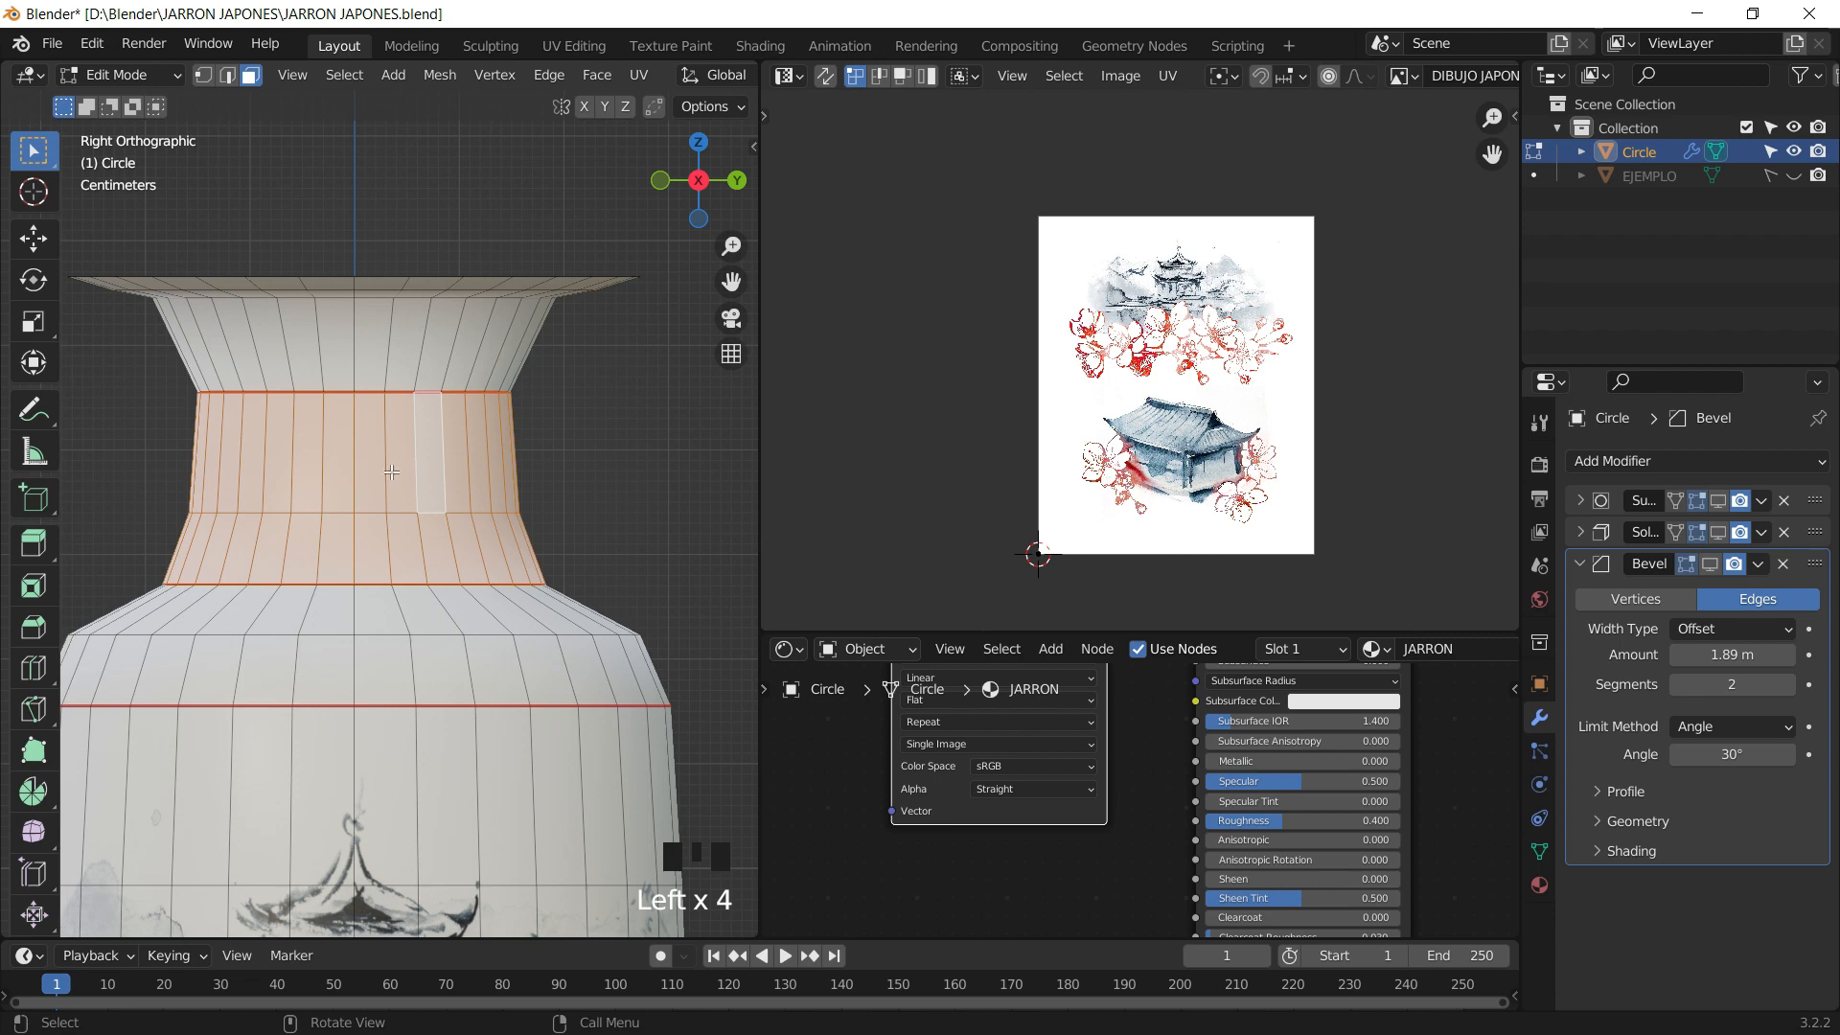
- Try a Cylinder Projection on the neck faces and enlarge the resulting UV island
key(u)
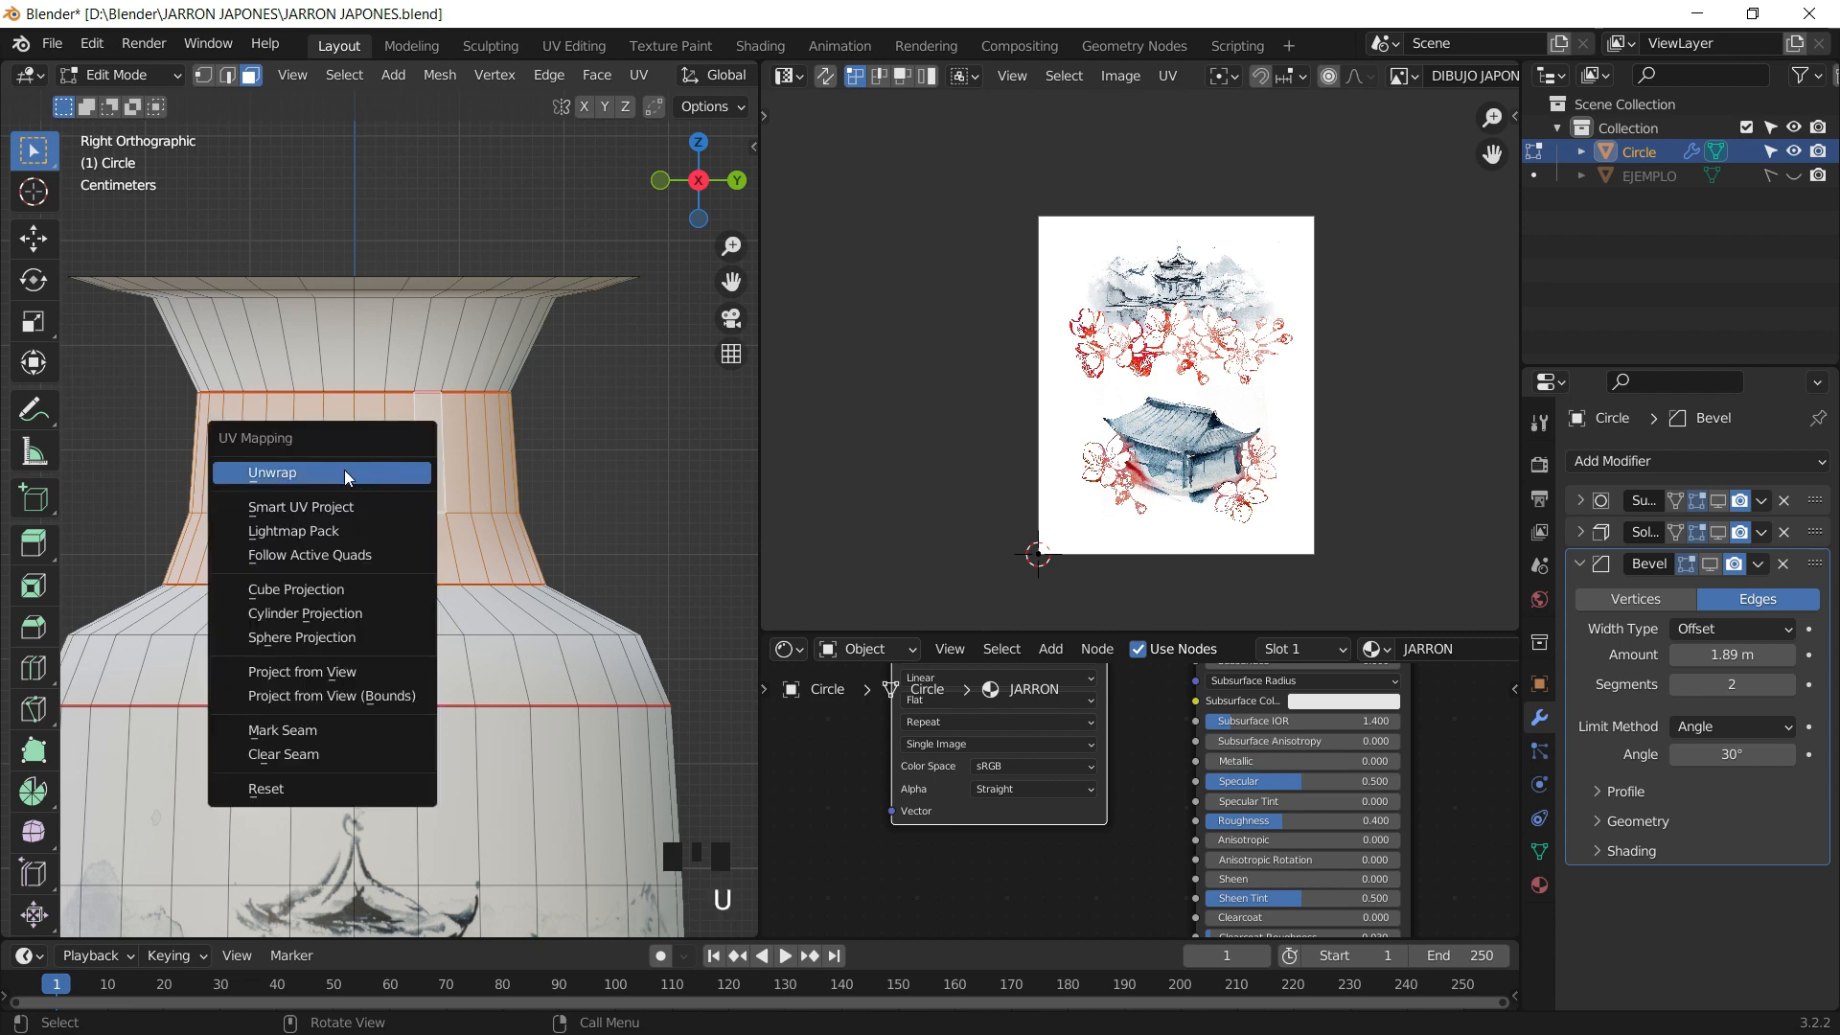
click(334, 618)
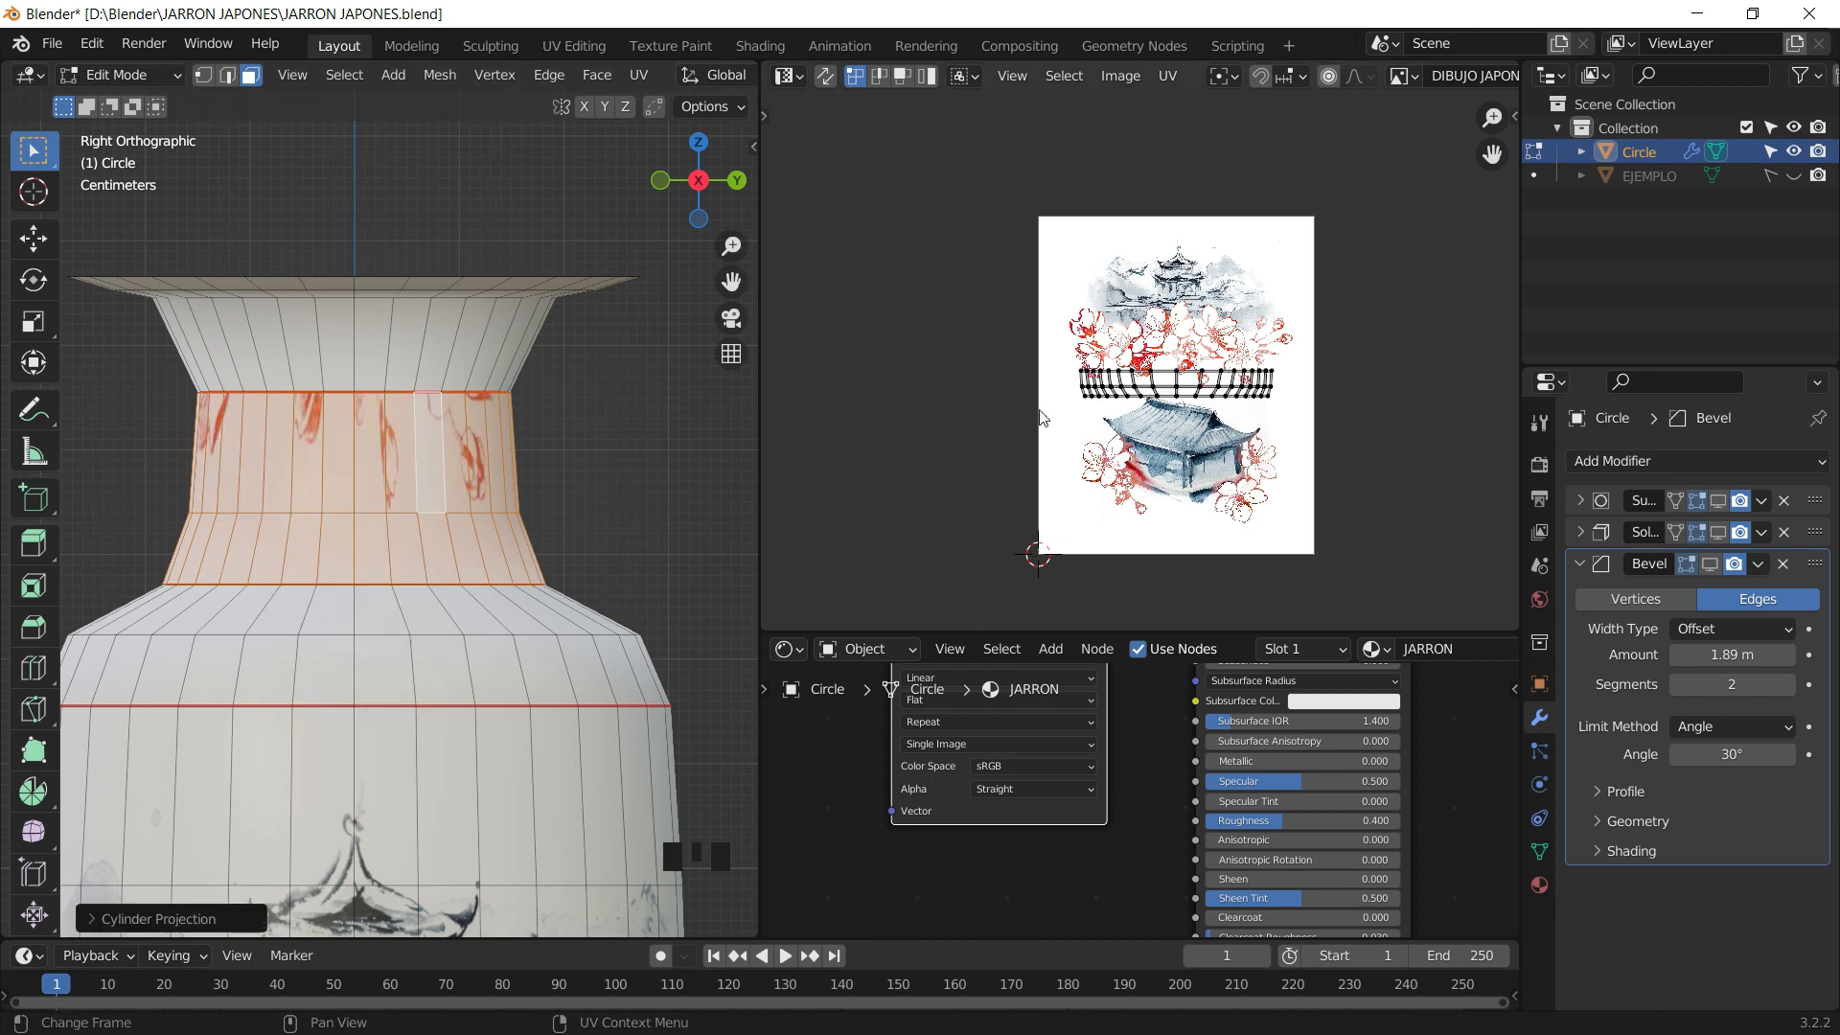
key(a)
key(s)
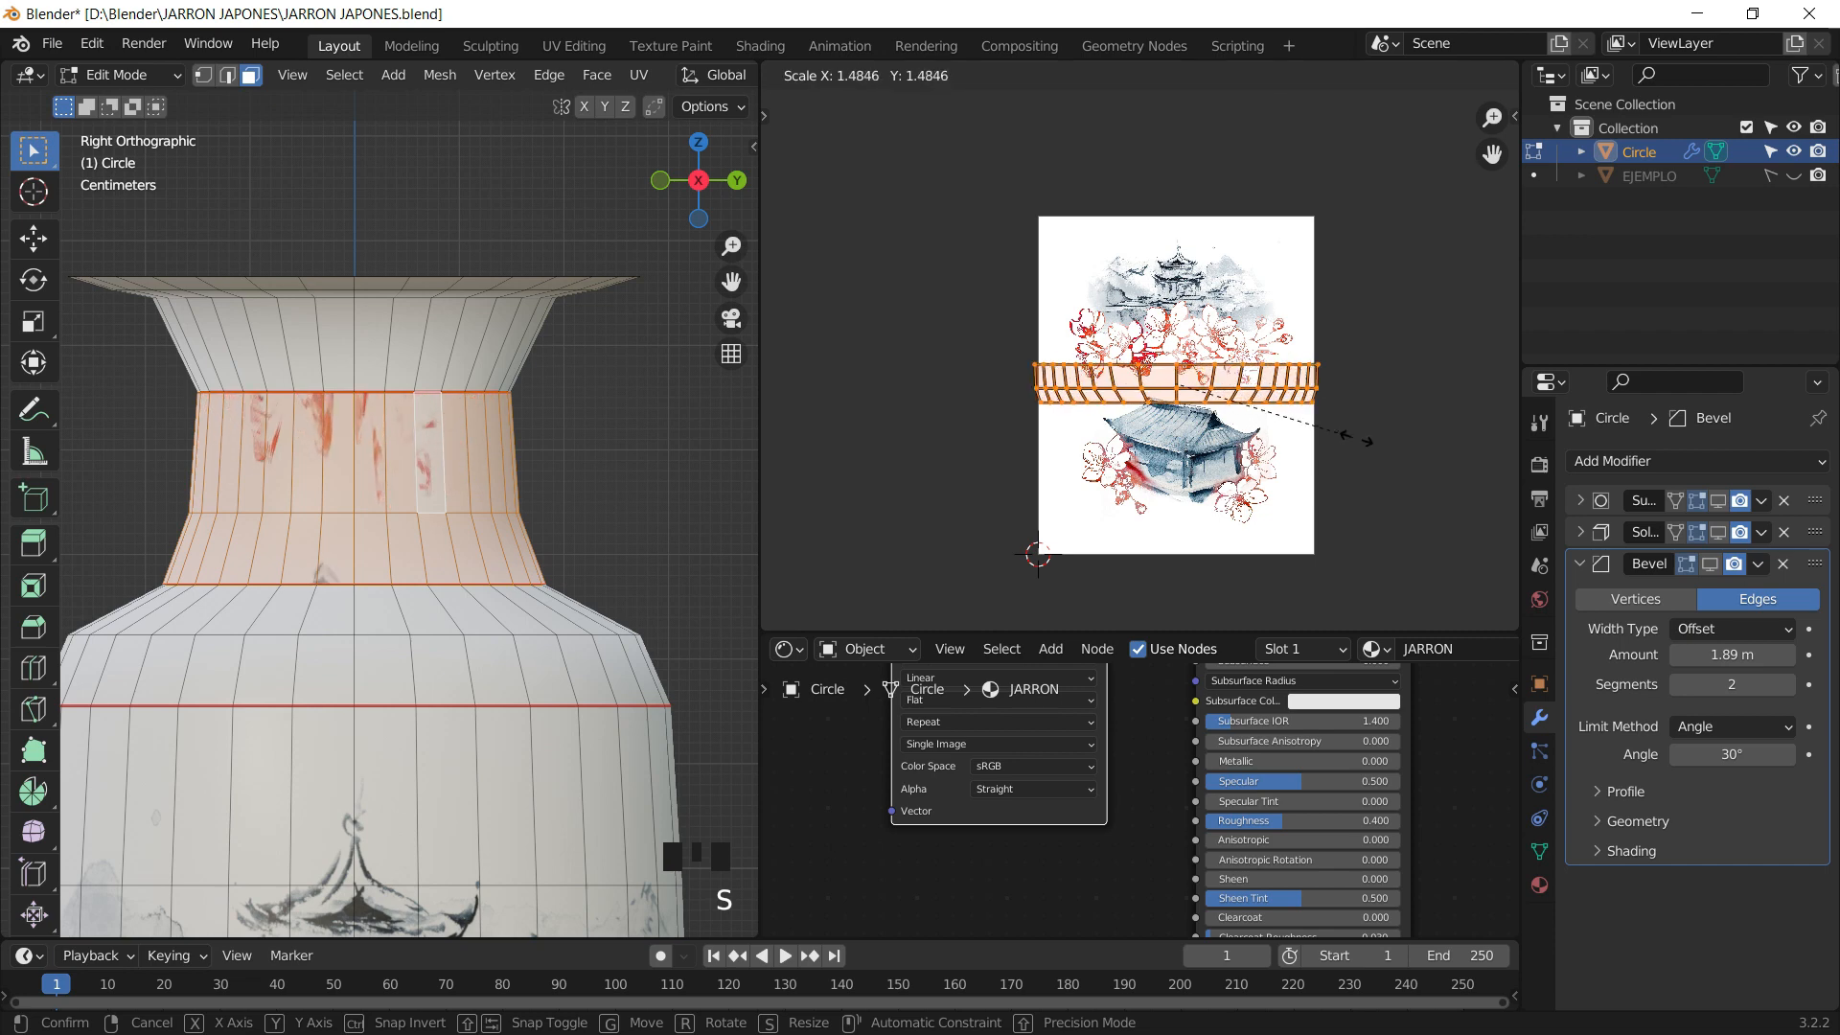
click(1397, 440)
- Try fitting the cylinder-projected island over the lower temple drawing by moving it, narrowing it along X and scaling it, undoing the last enlargement
key(g)
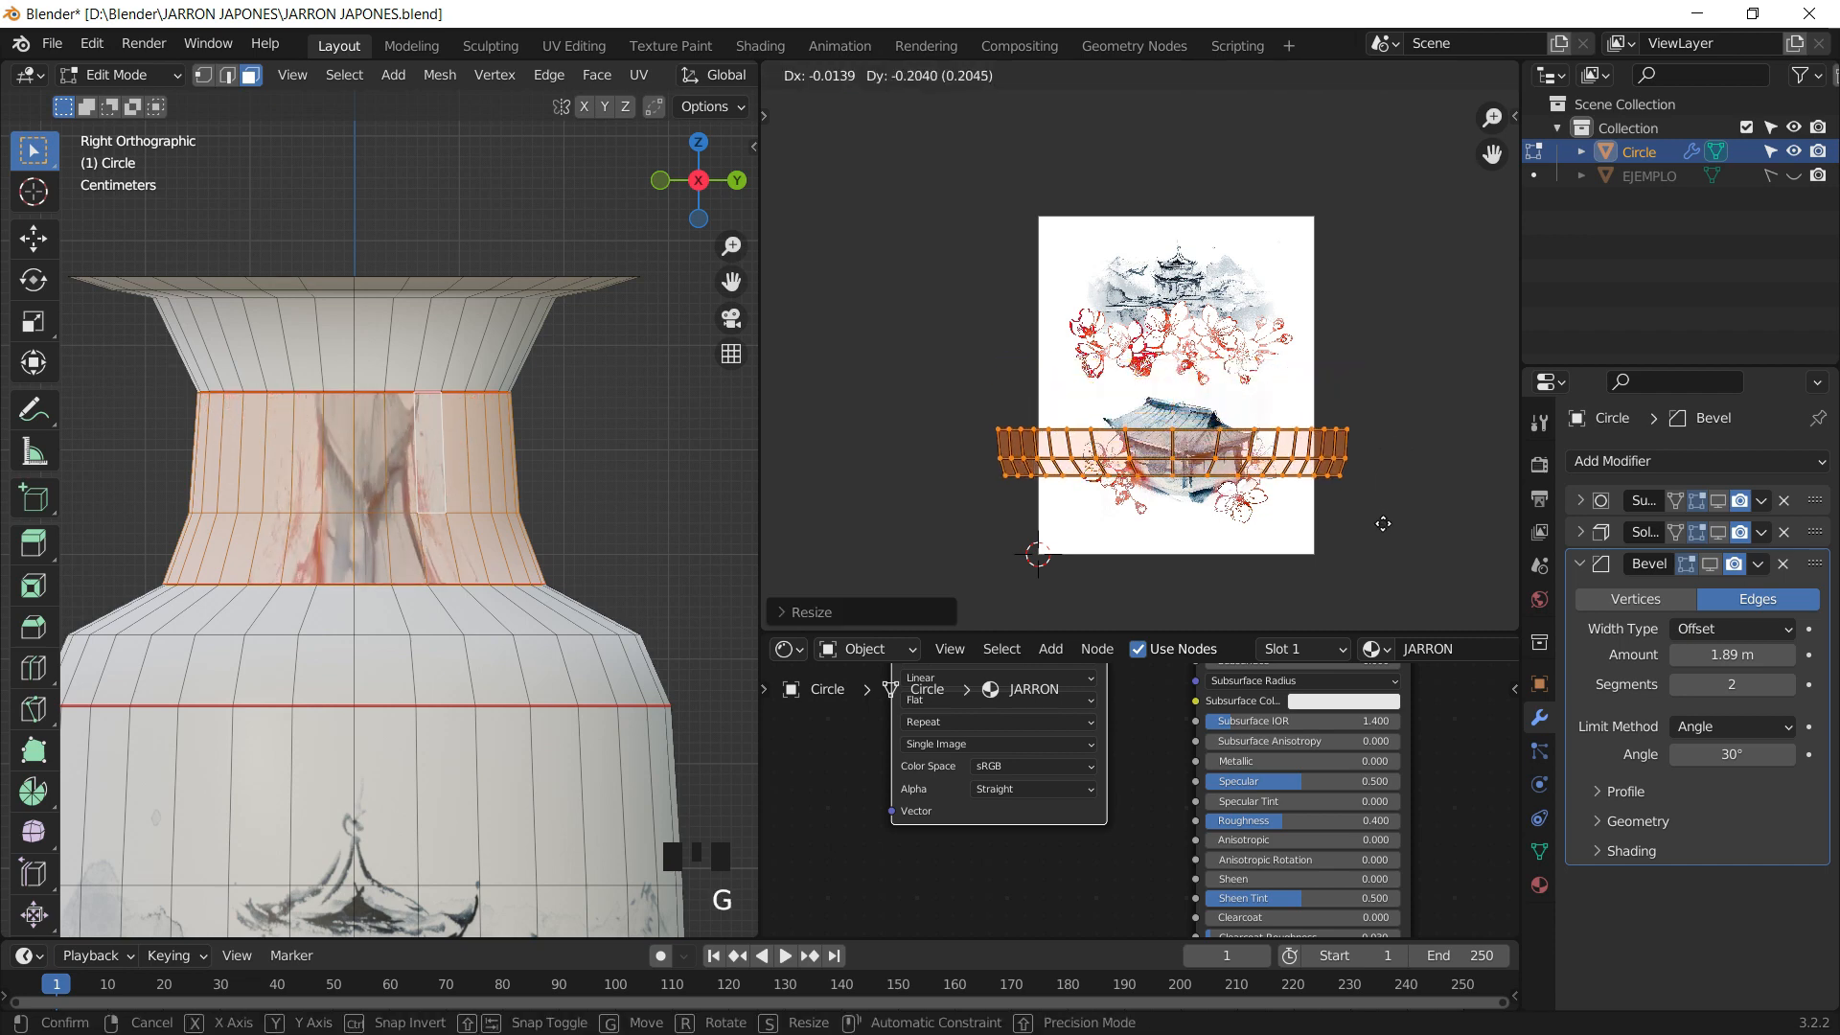
click(1330, 510)
key(s)
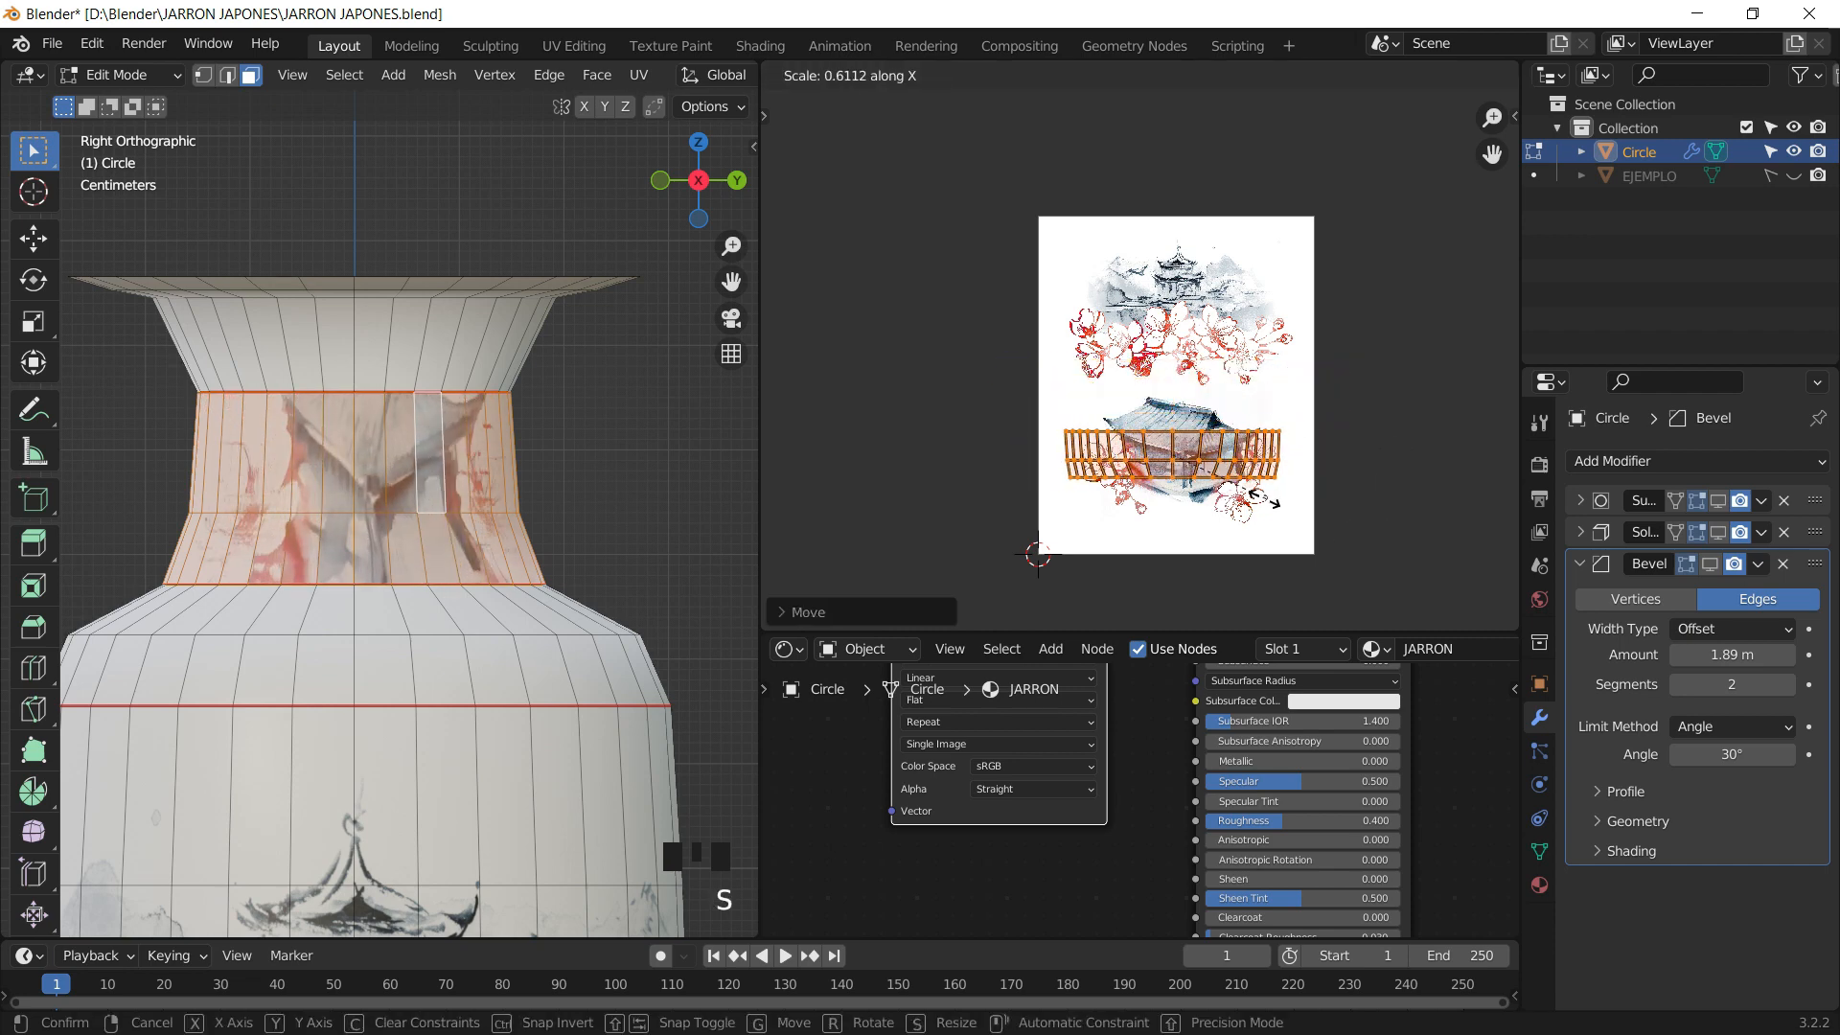
click(1253, 500)
key(s)
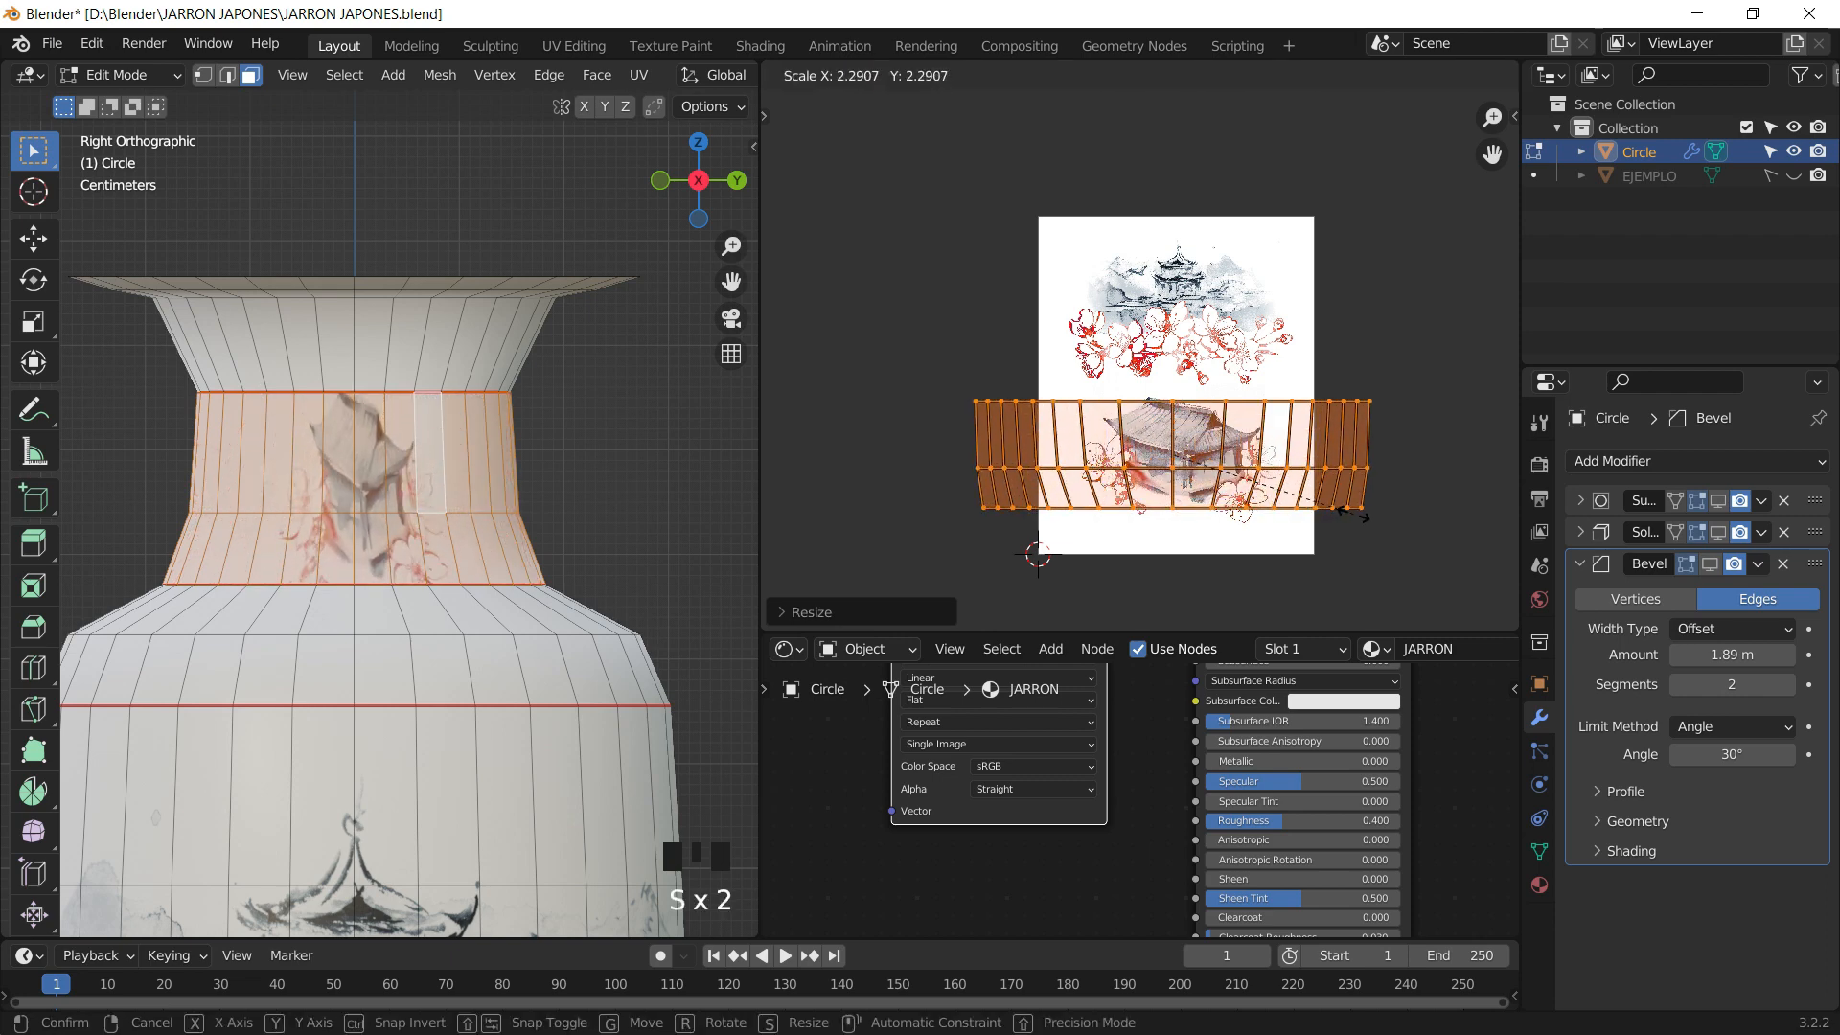
click(1402, 525)
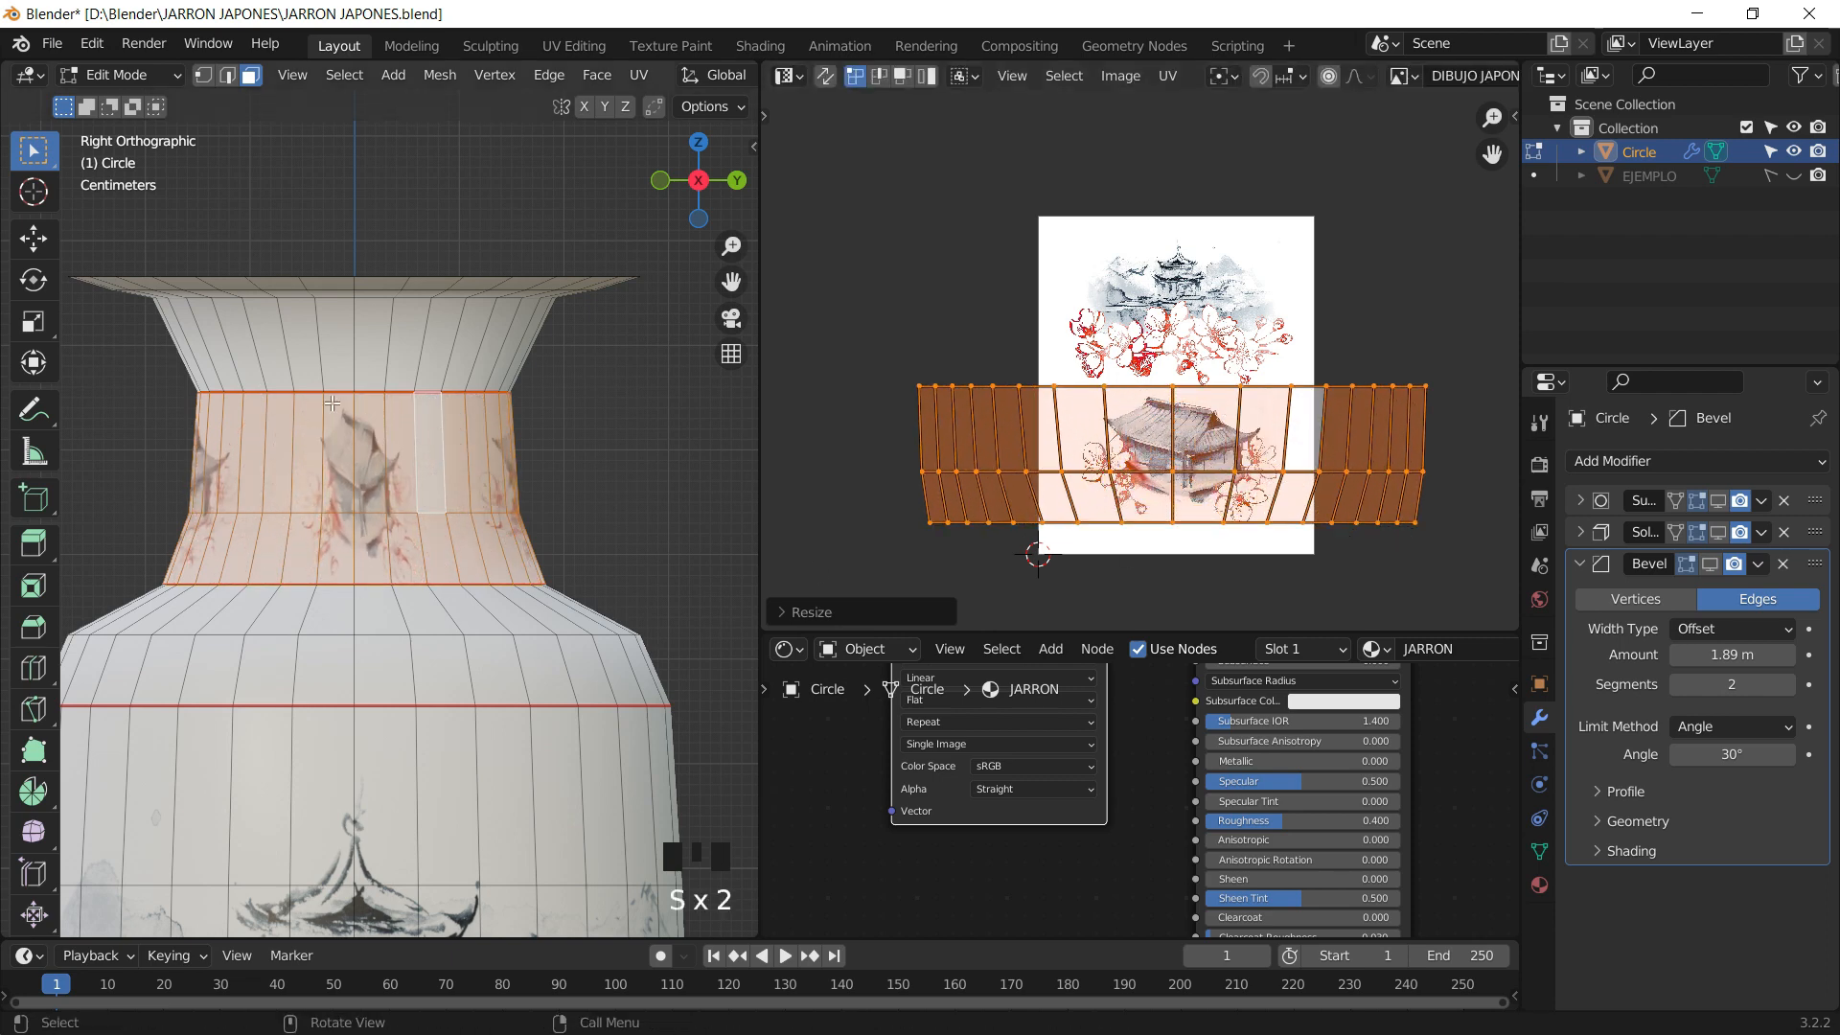
key(ctrl+z)
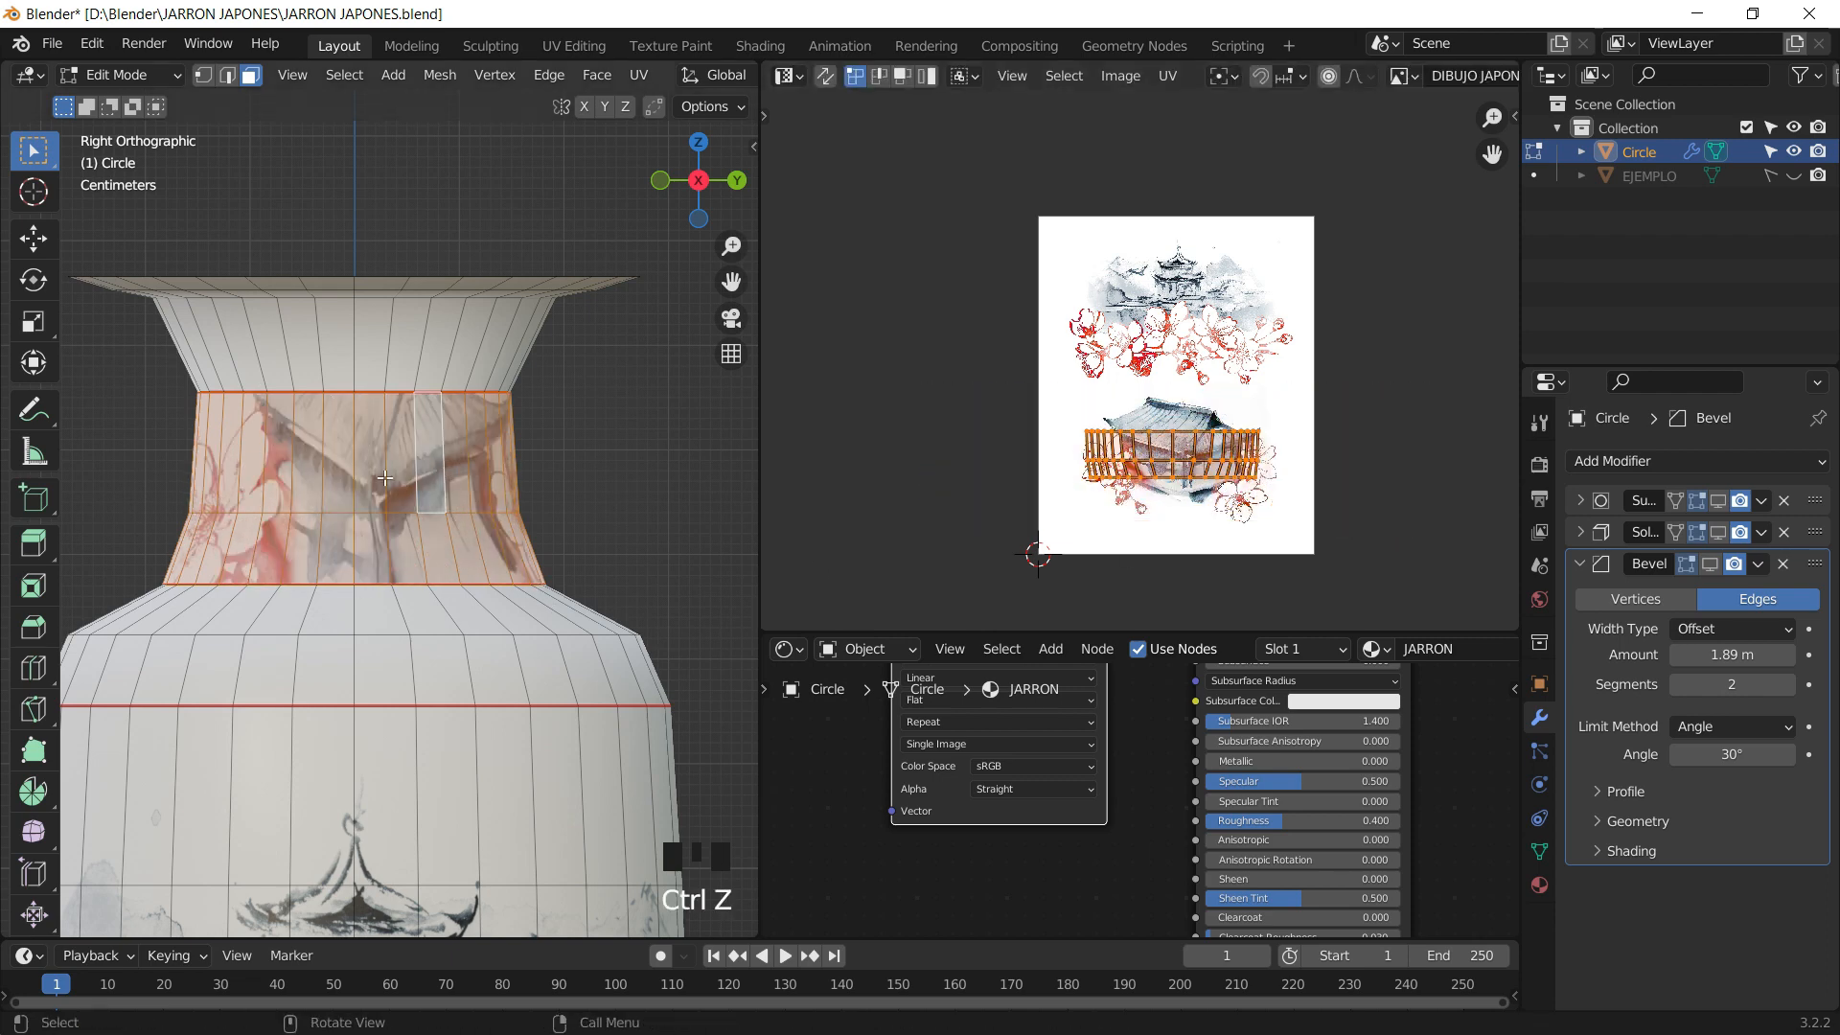
- Unwrap the selected neck faces with the standard Unwrap method
key(u)
click(301, 339)
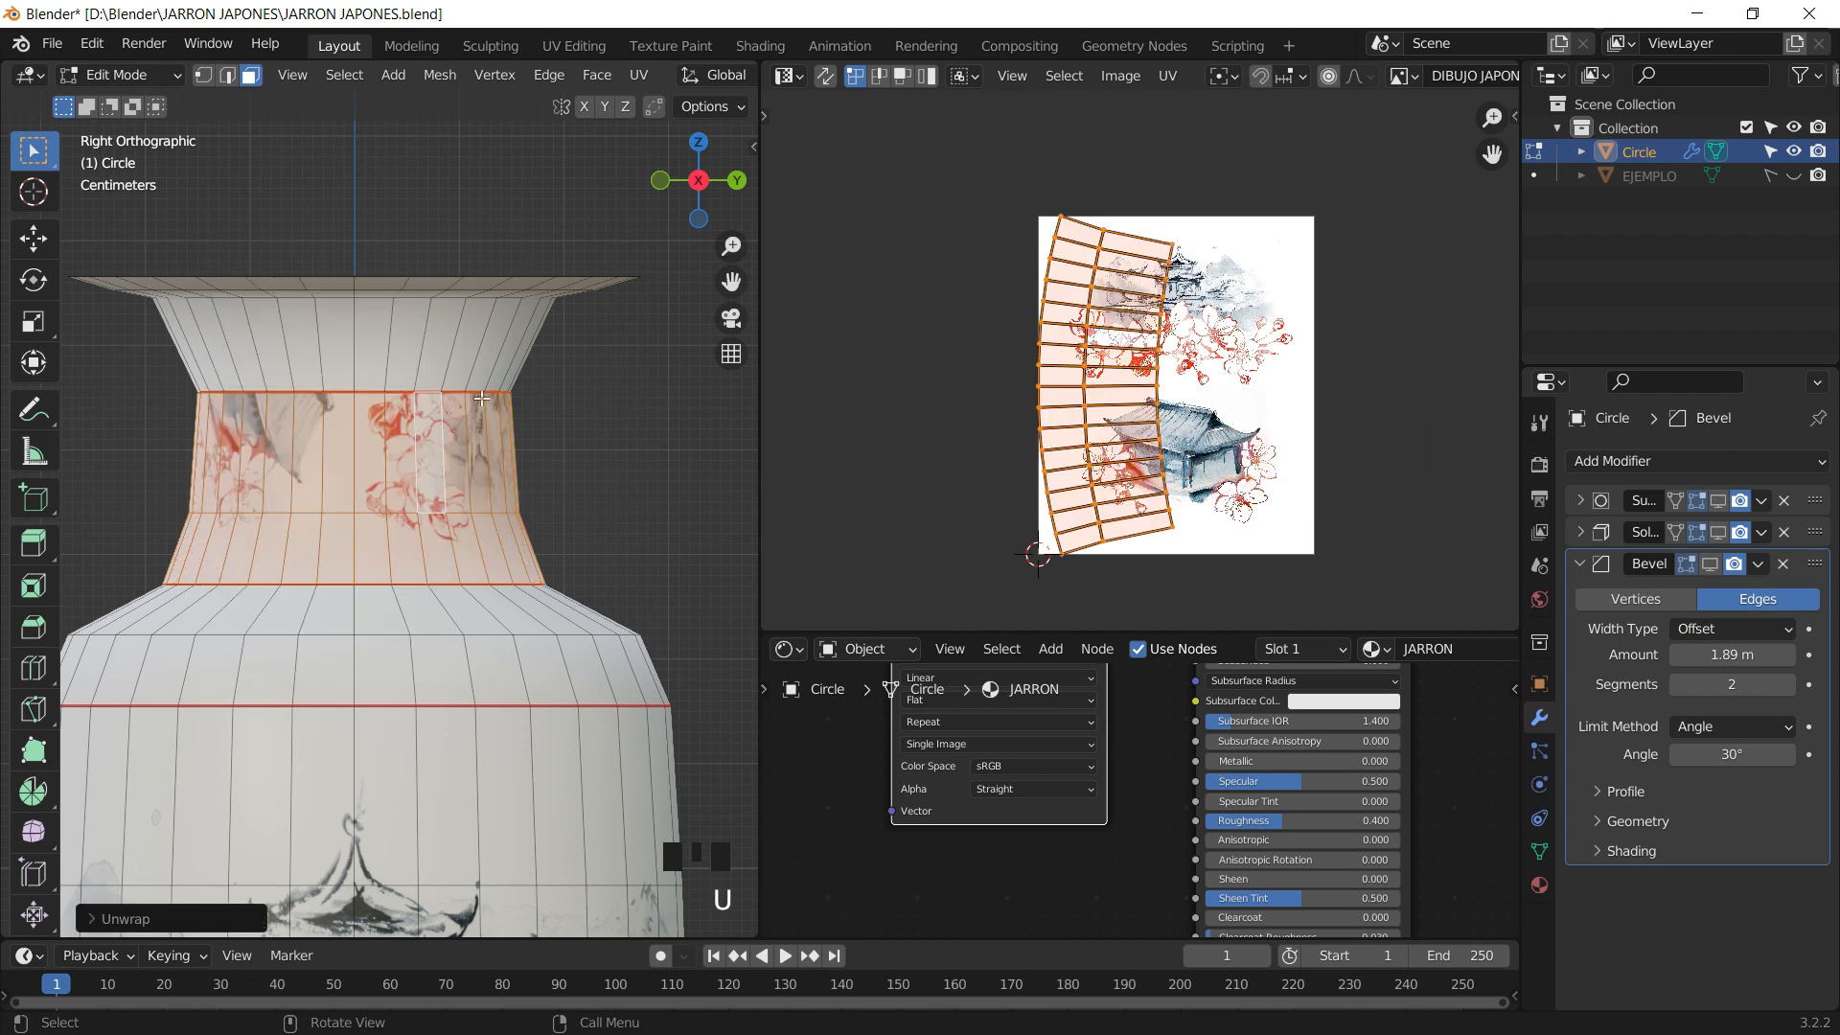
key(r)
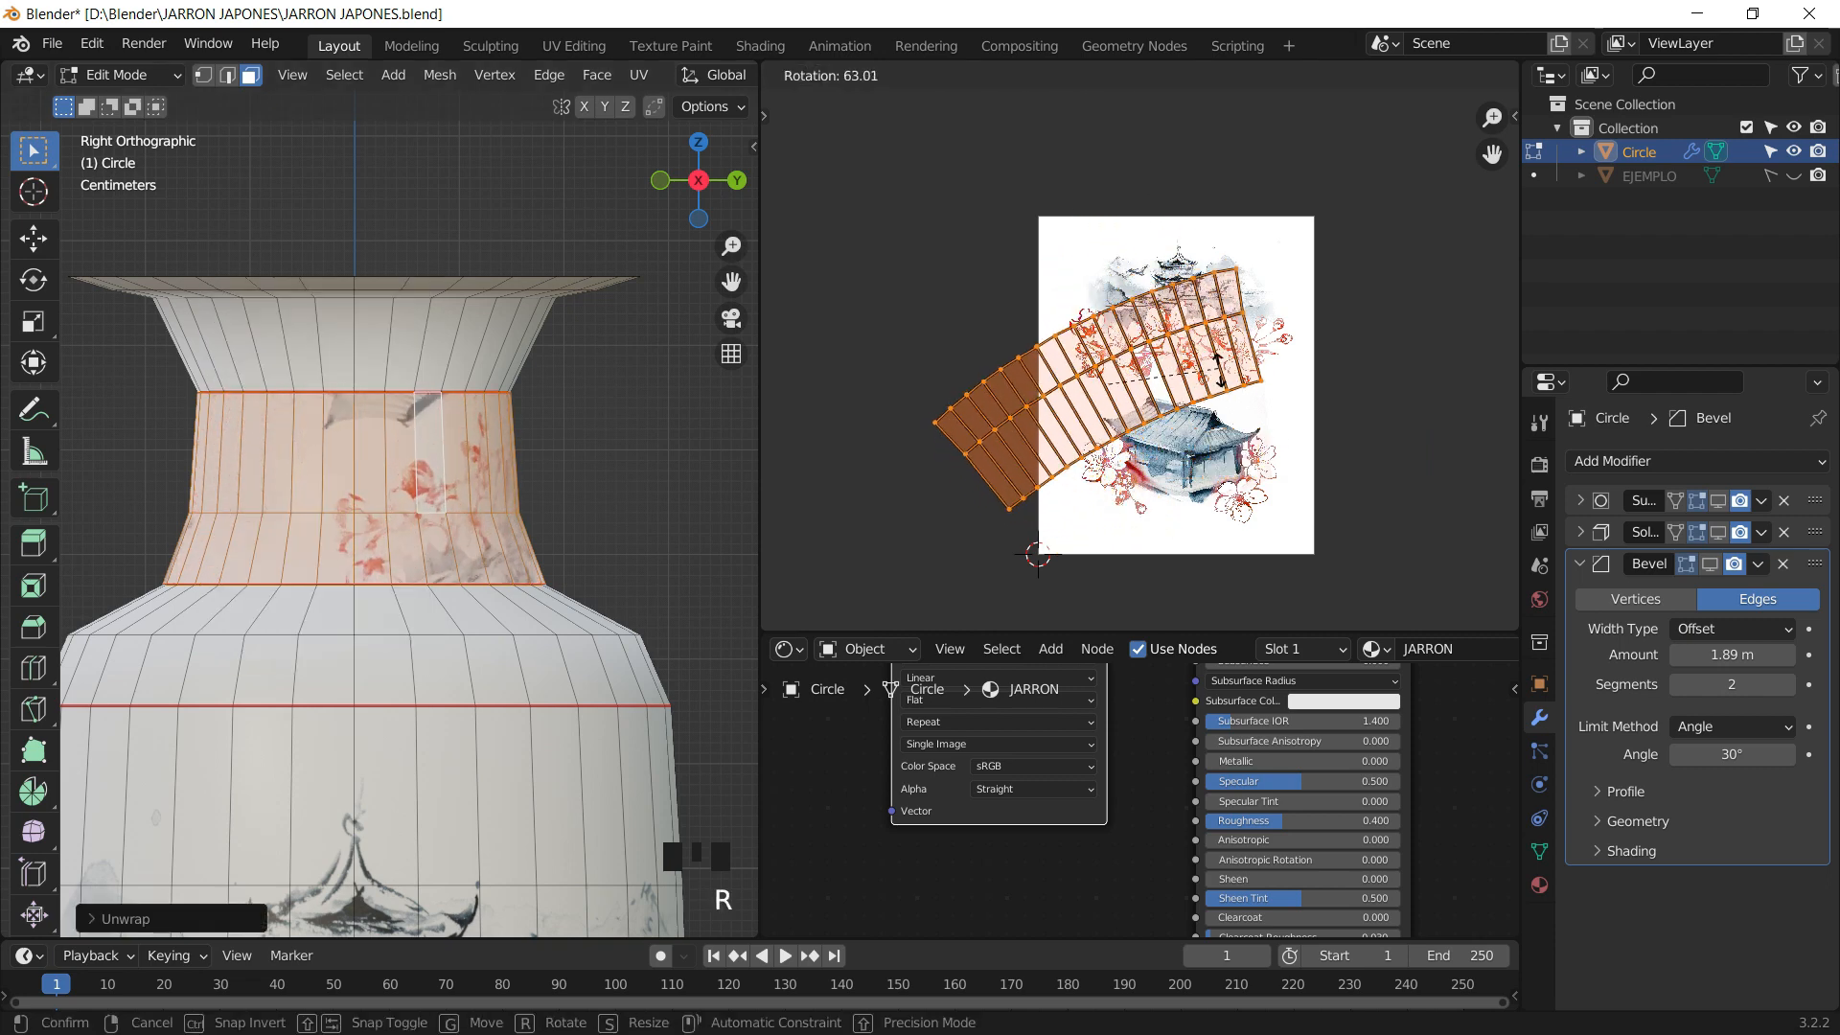
click(1043, 353)
key(ctrl+z)
- Rotate the neck island clockwise until it lies horizontally and move it over the lower temple drawing
key(r)
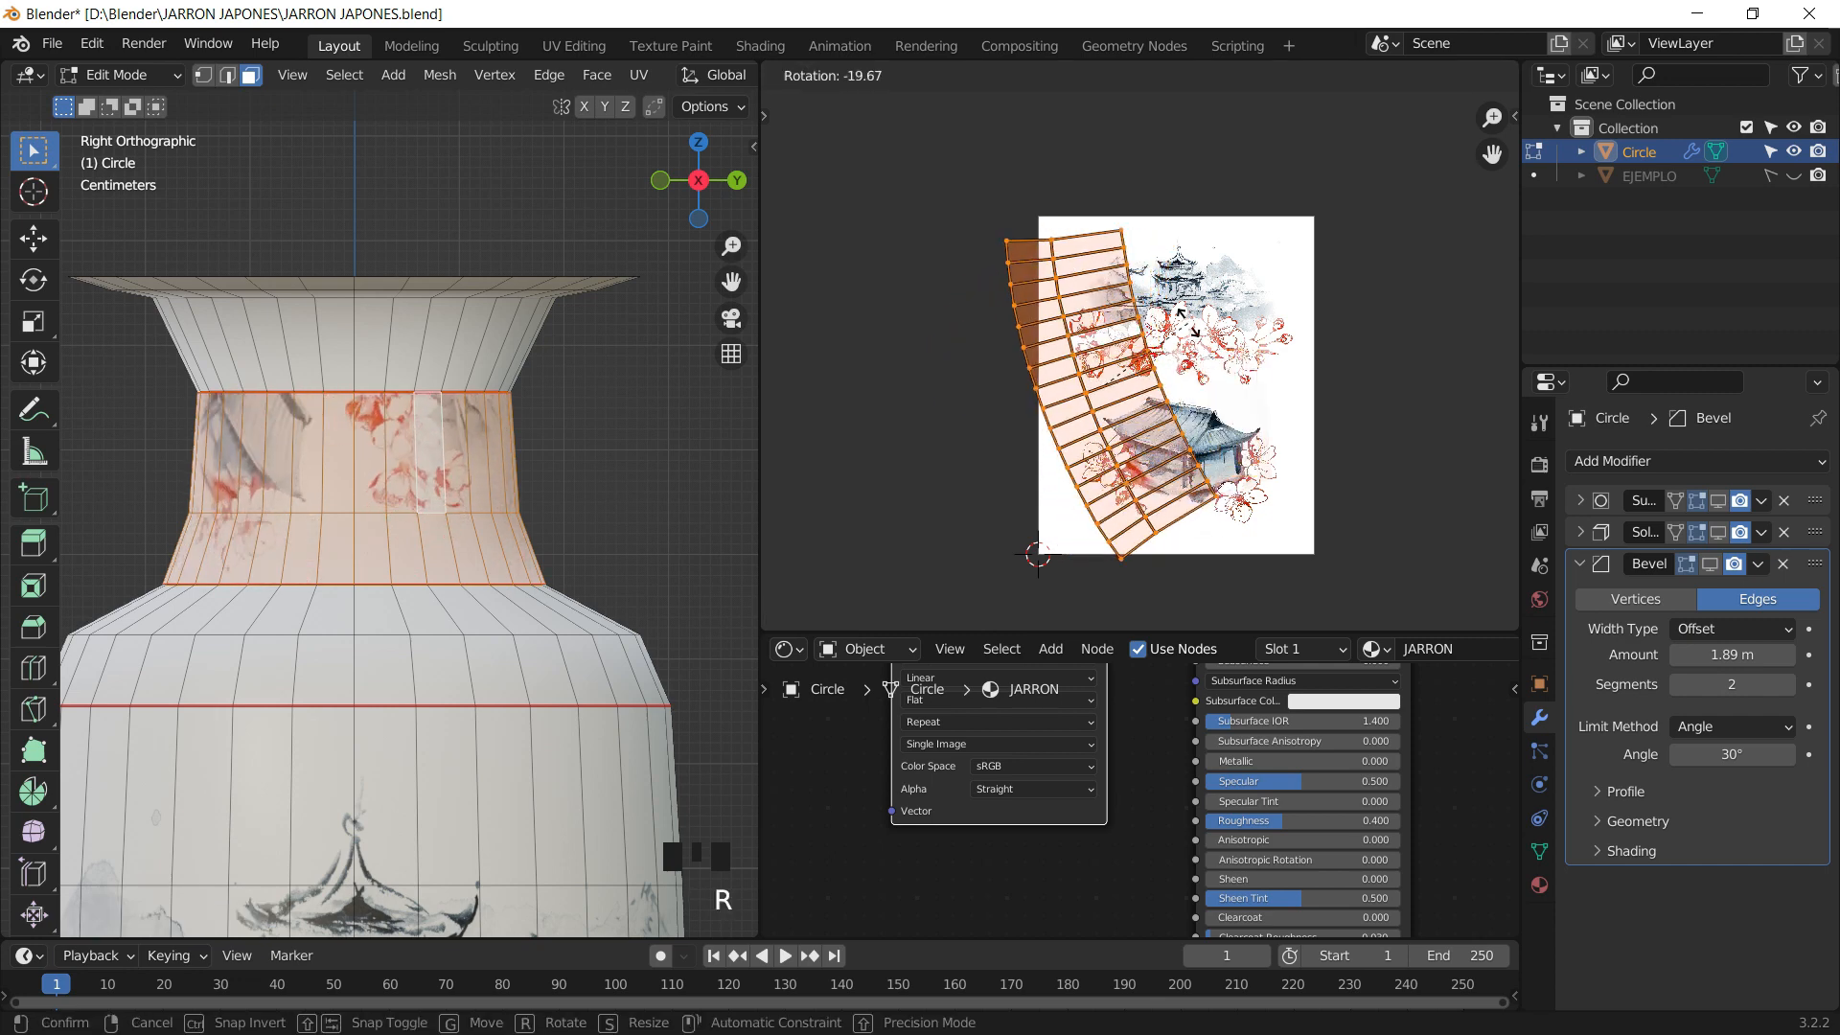
click(1217, 373)
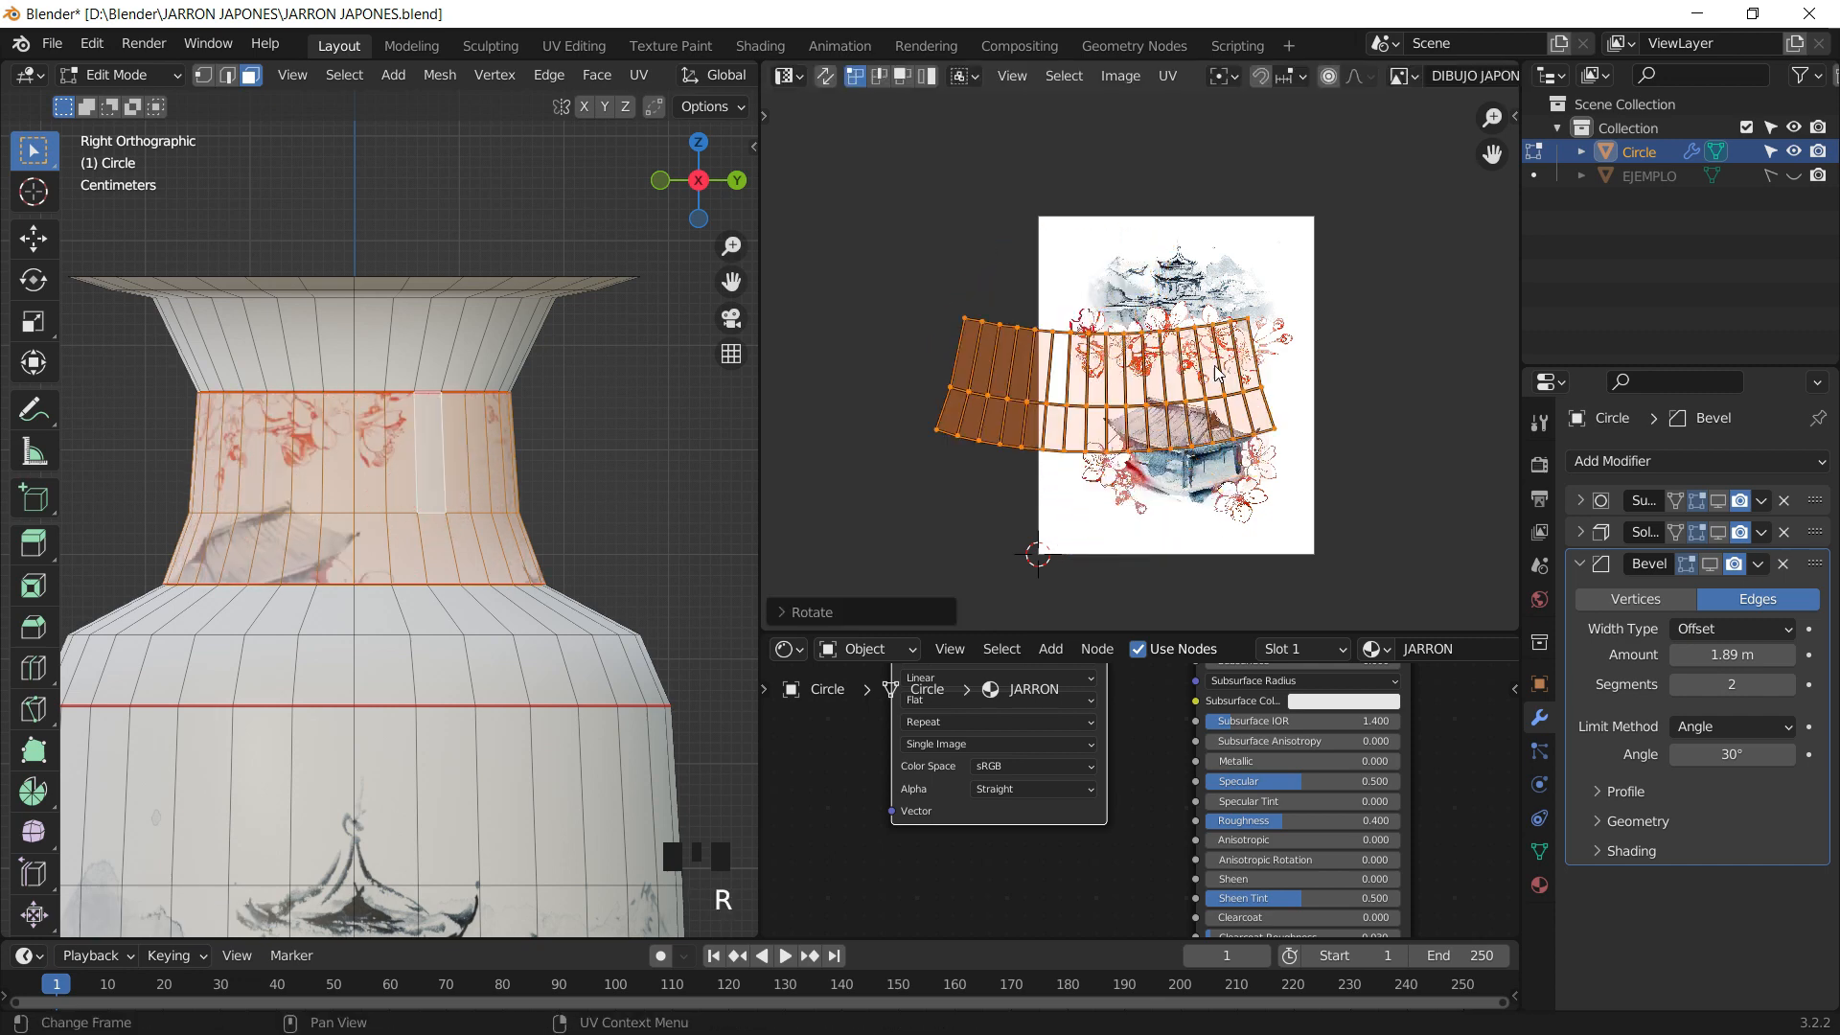
key(g)
click(1321, 497)
- Enlarge the neck island by a factor of about 1.23 and fine-tune its position and size around the temple and blossoms
key(s)
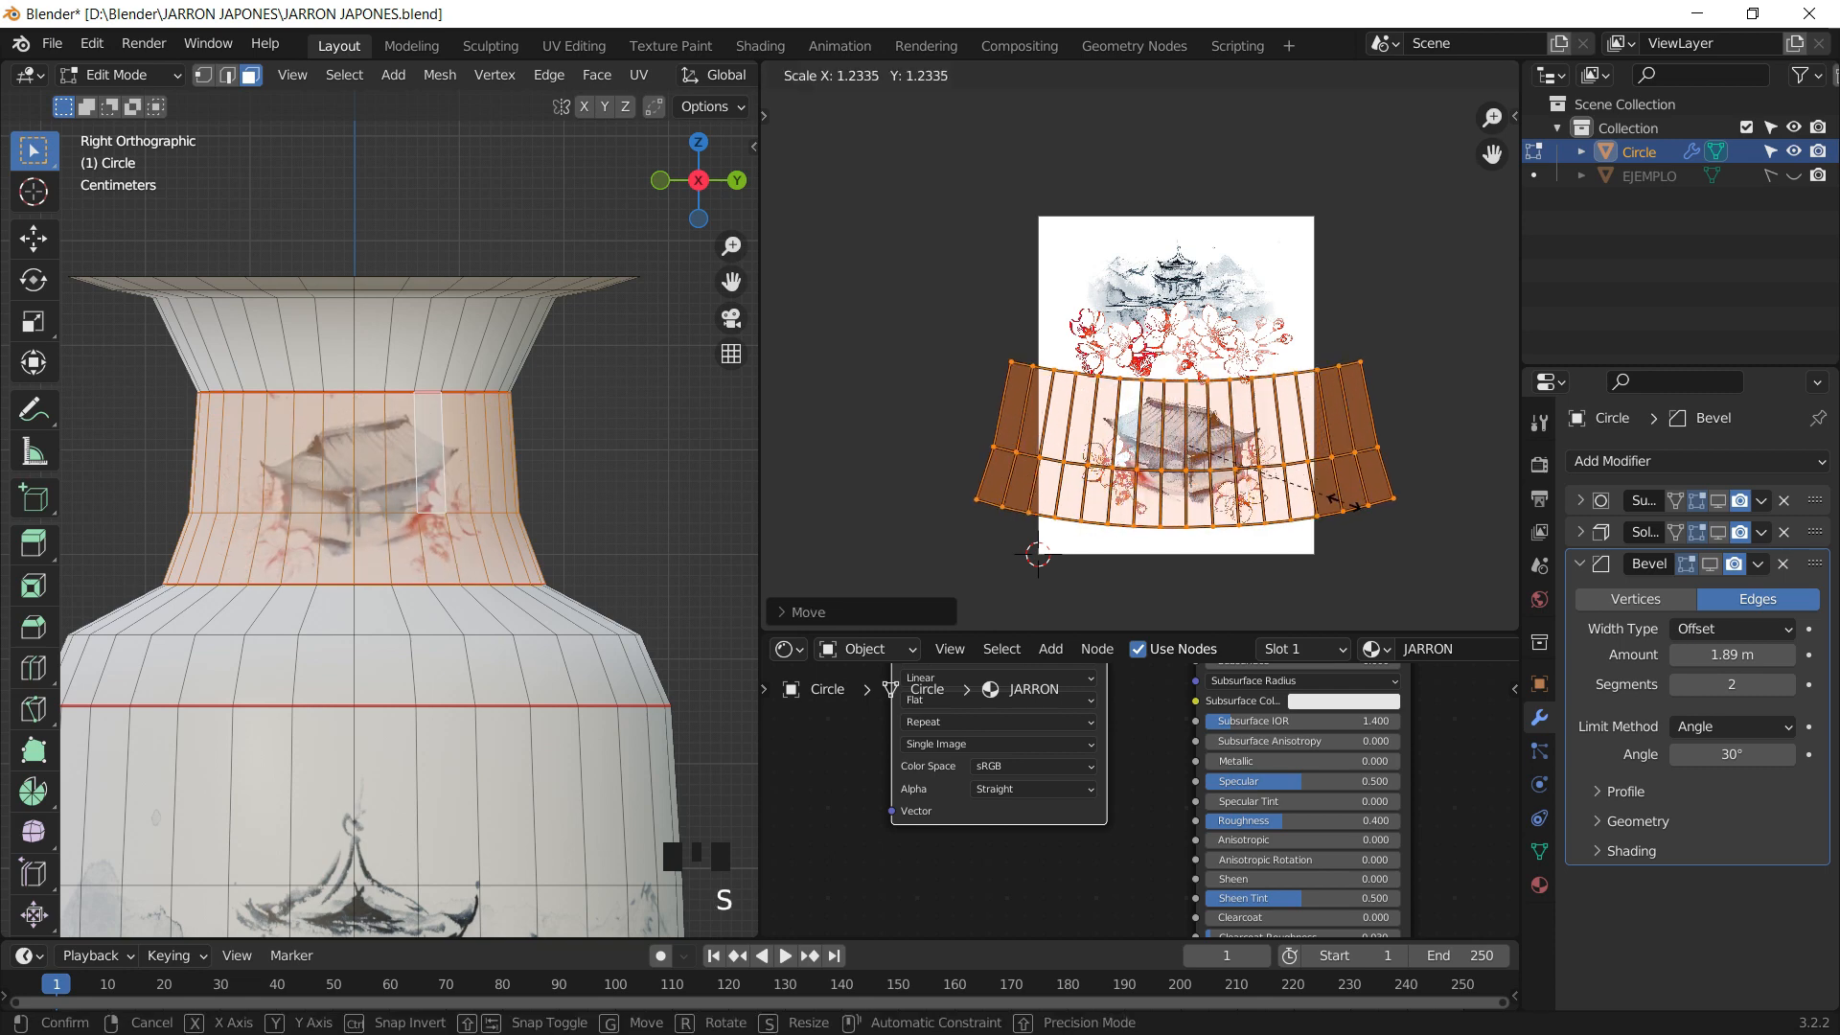
key(g)
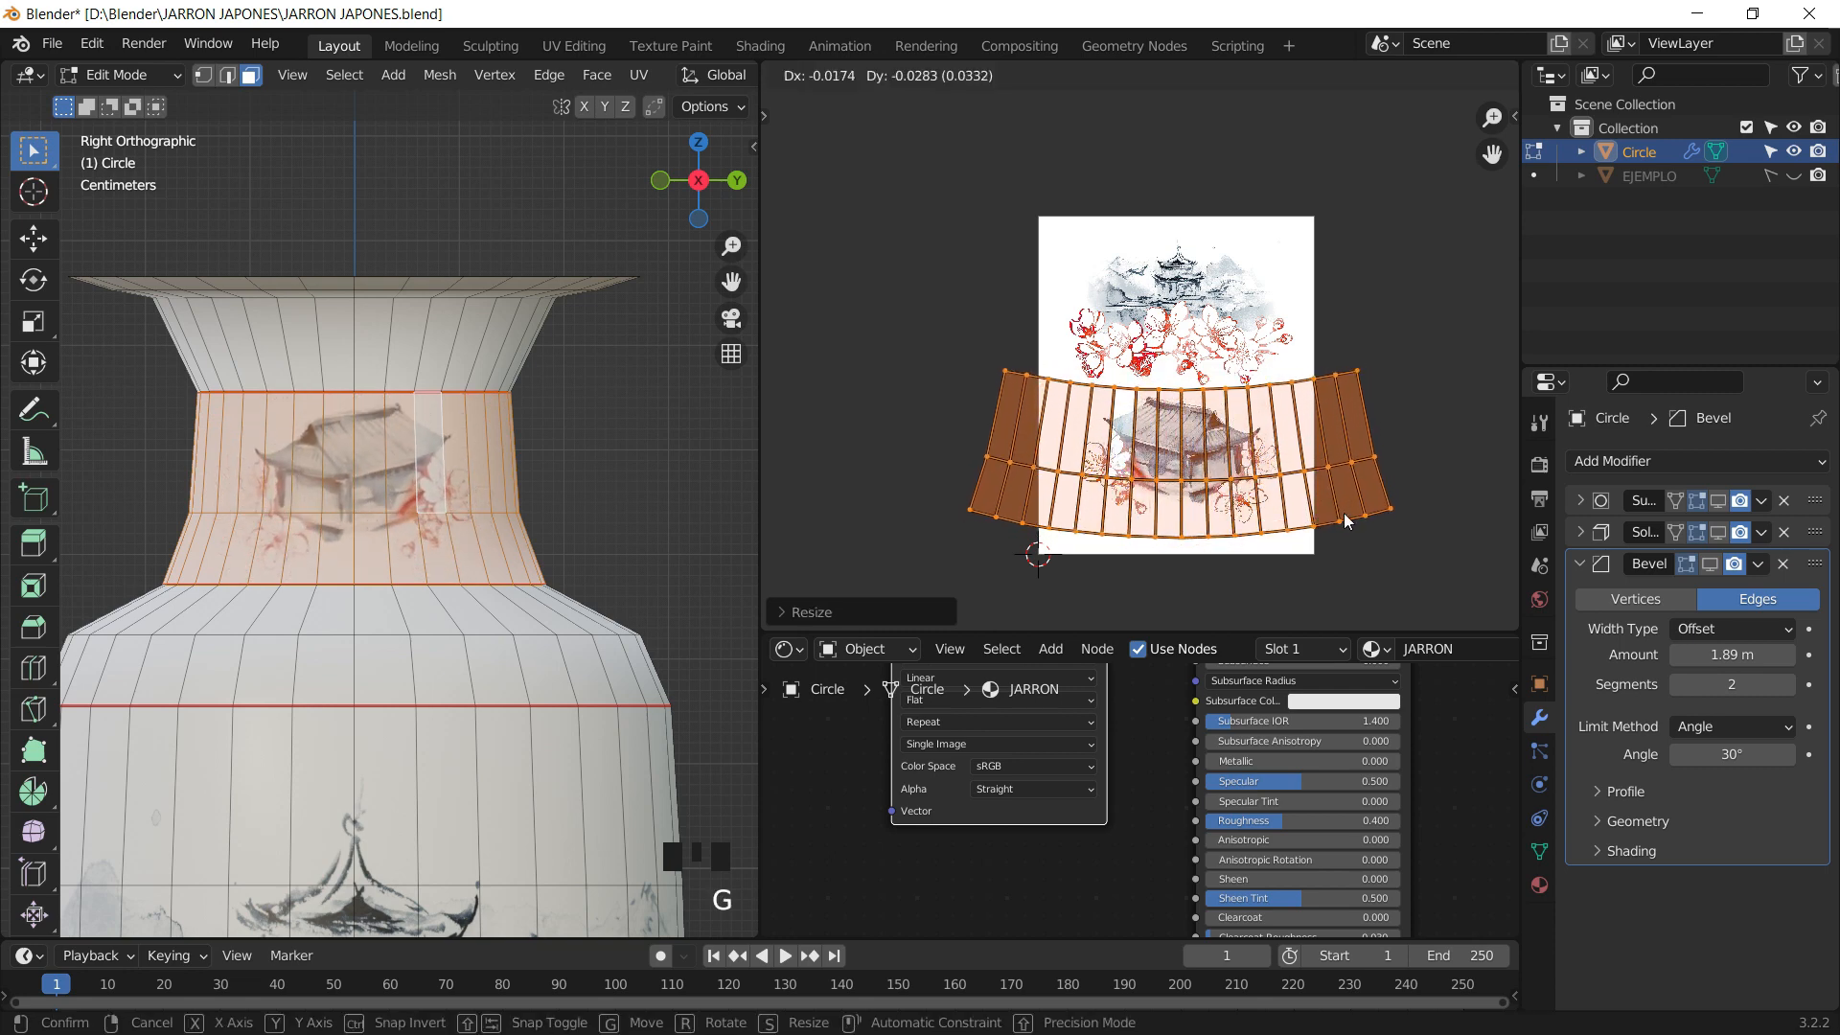
click(1332, 508)
scroll(398, 499, up, 4)
shift+middle_drag(398, 498, 453, 520)
scroll(454, 520, down, 1)
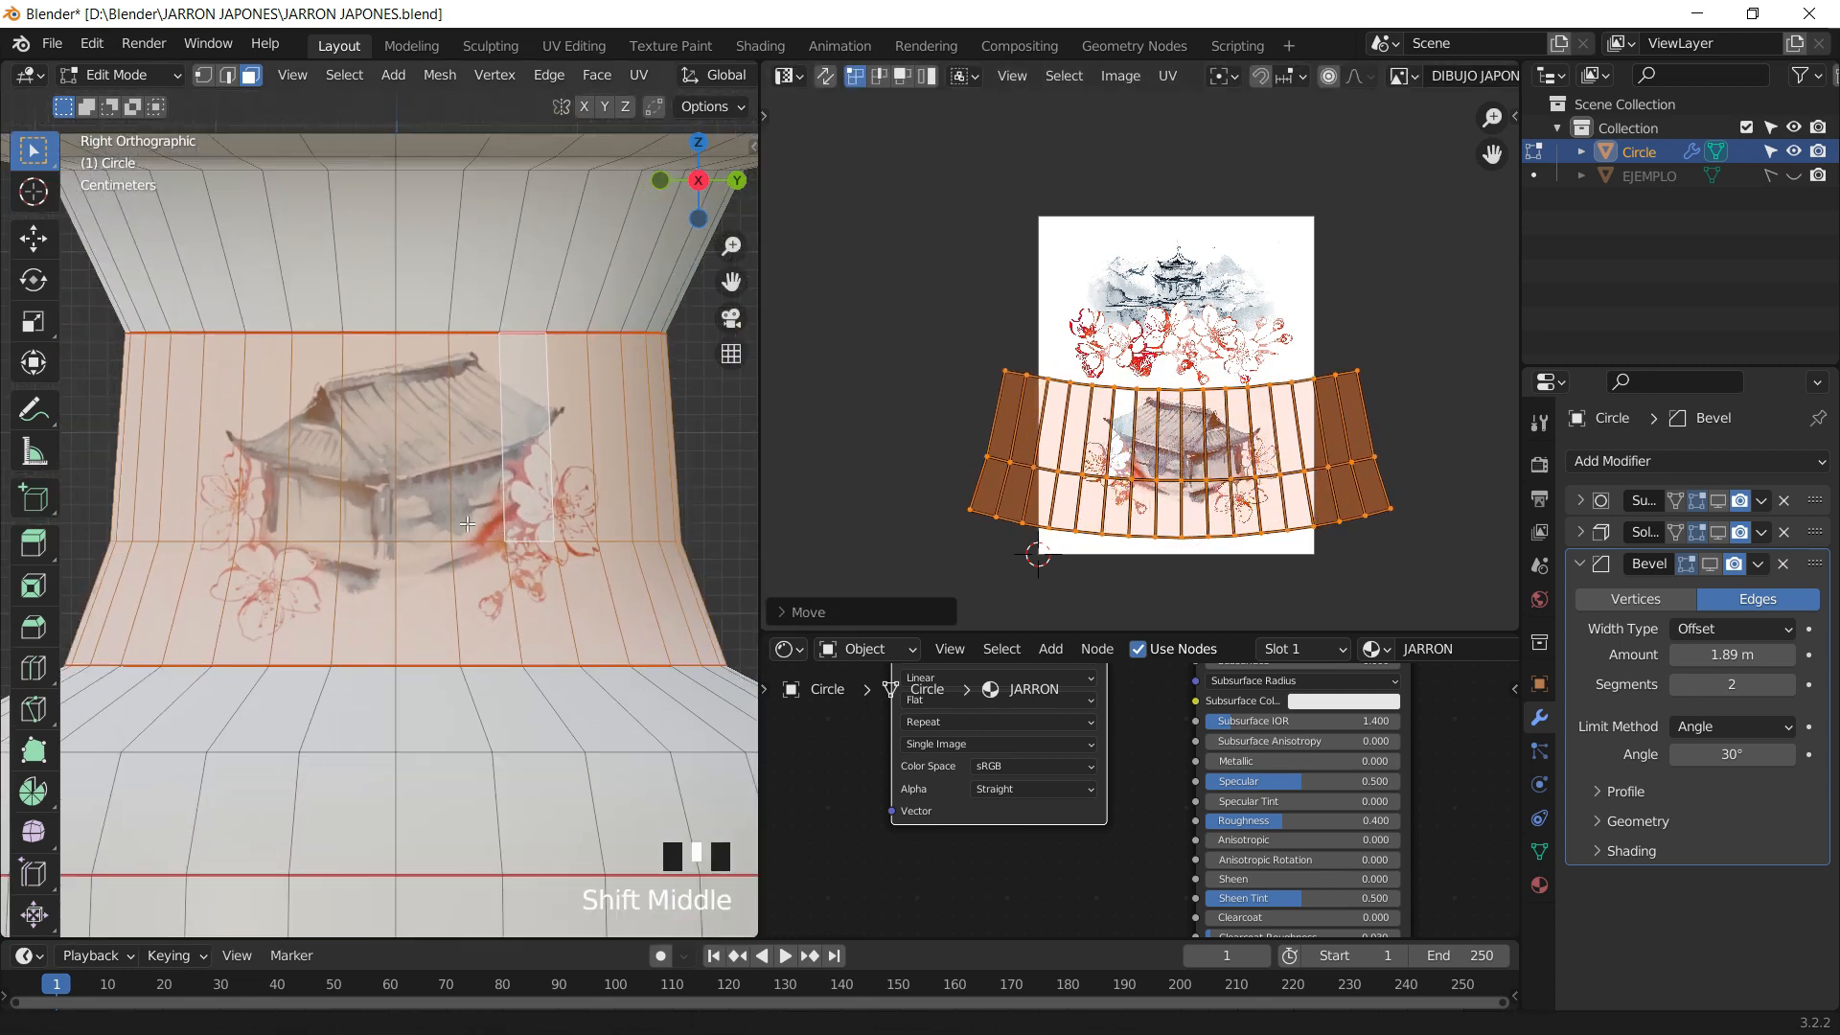
key(s)
click(1339, 493)
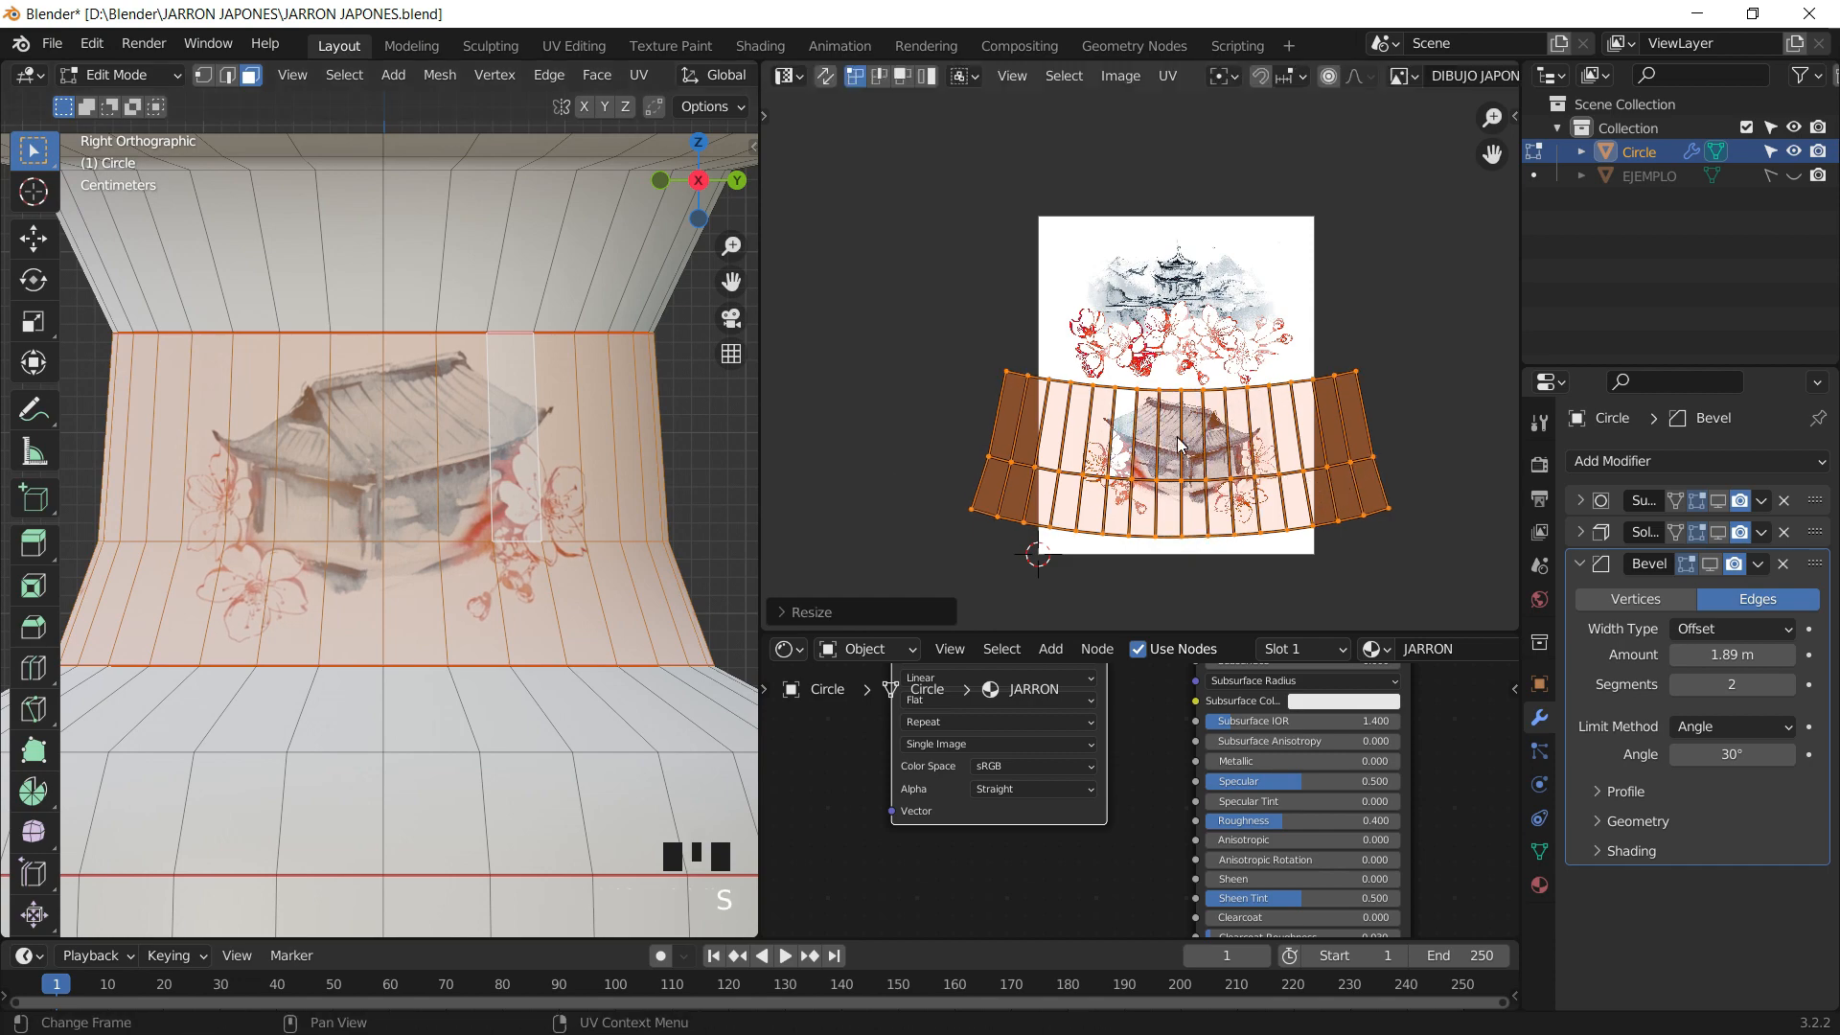
- Scale the neck UV island up further so the temple drawing gets smaller on the neck
scroll(1178, 439, up, 5)
shift+middle_drag(1242, 426, 1240, 327)
scroll(1216, 276, down, 2)
scroll(1220, 284, up, 1)
key(s)
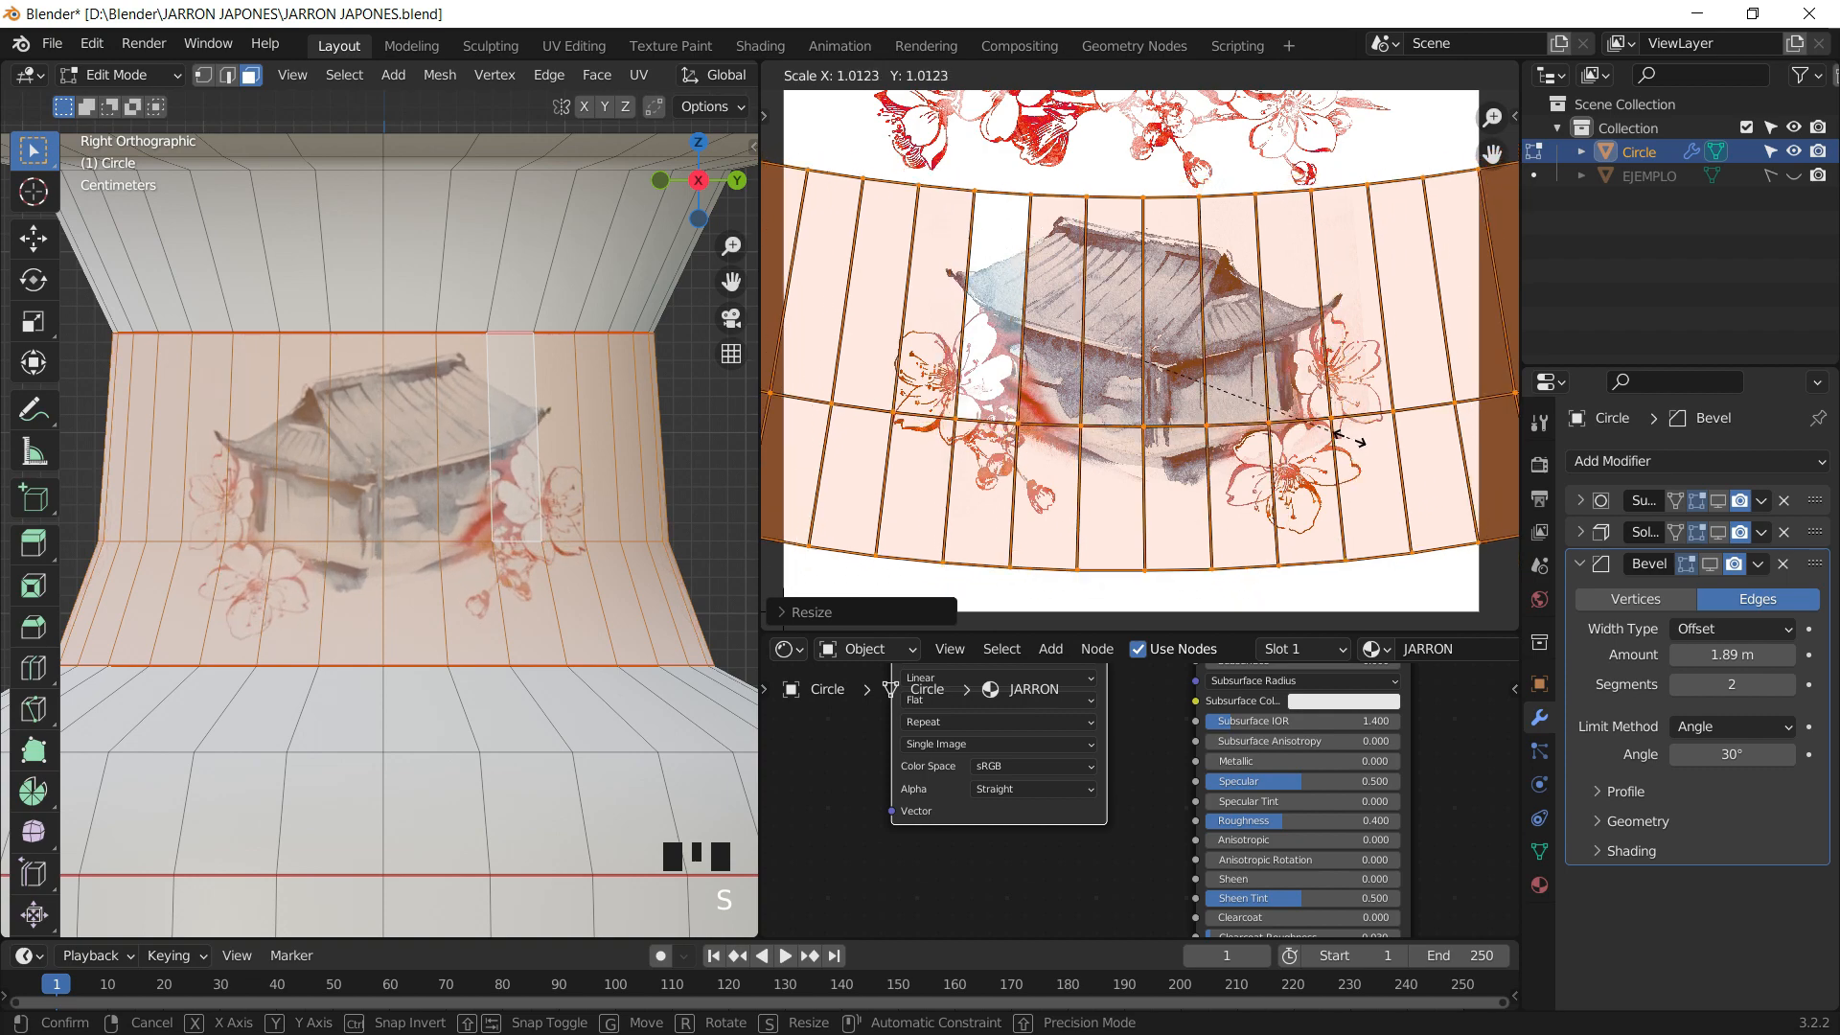
click(1350, 439)
key(s)
click(1377, 316)
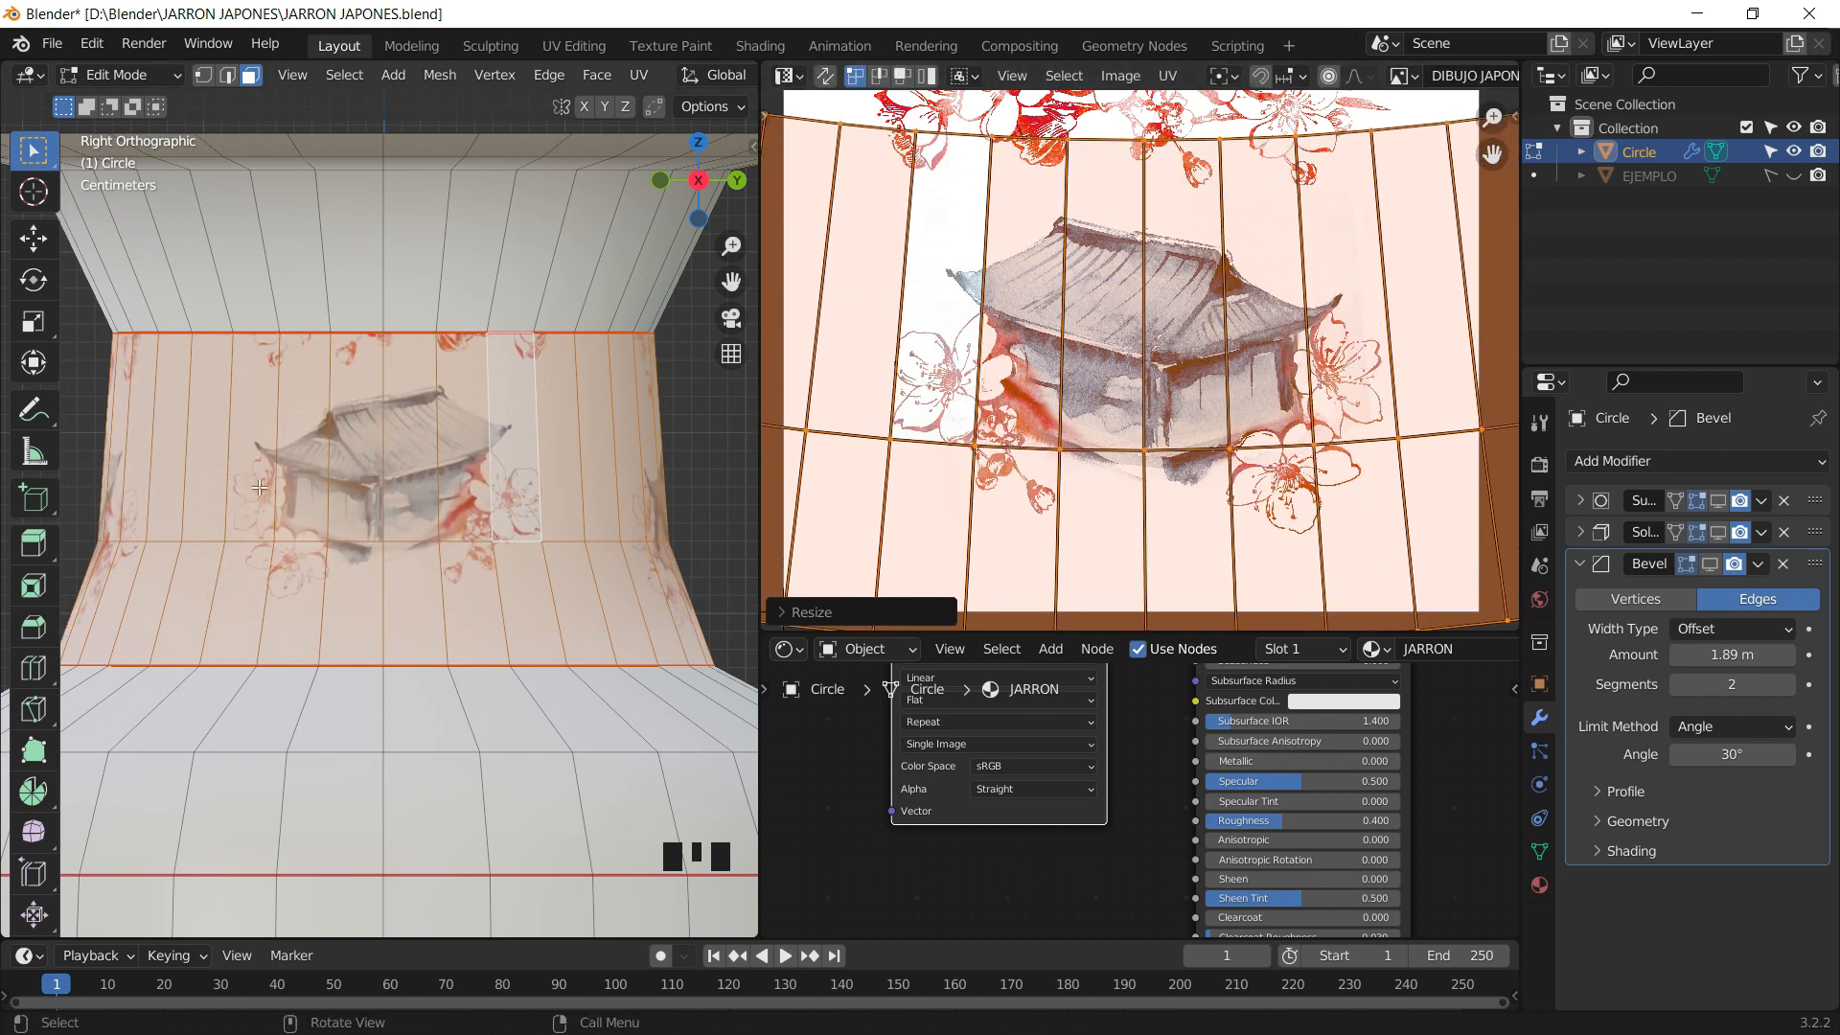
- Shrink the neck UV island to about 0.7 of its size and check the temple drawing around the neck
mouse_move(227, 335)
middle_down()
mouse_move(394, 449)
mouse_move(244, 302)
middle_up()
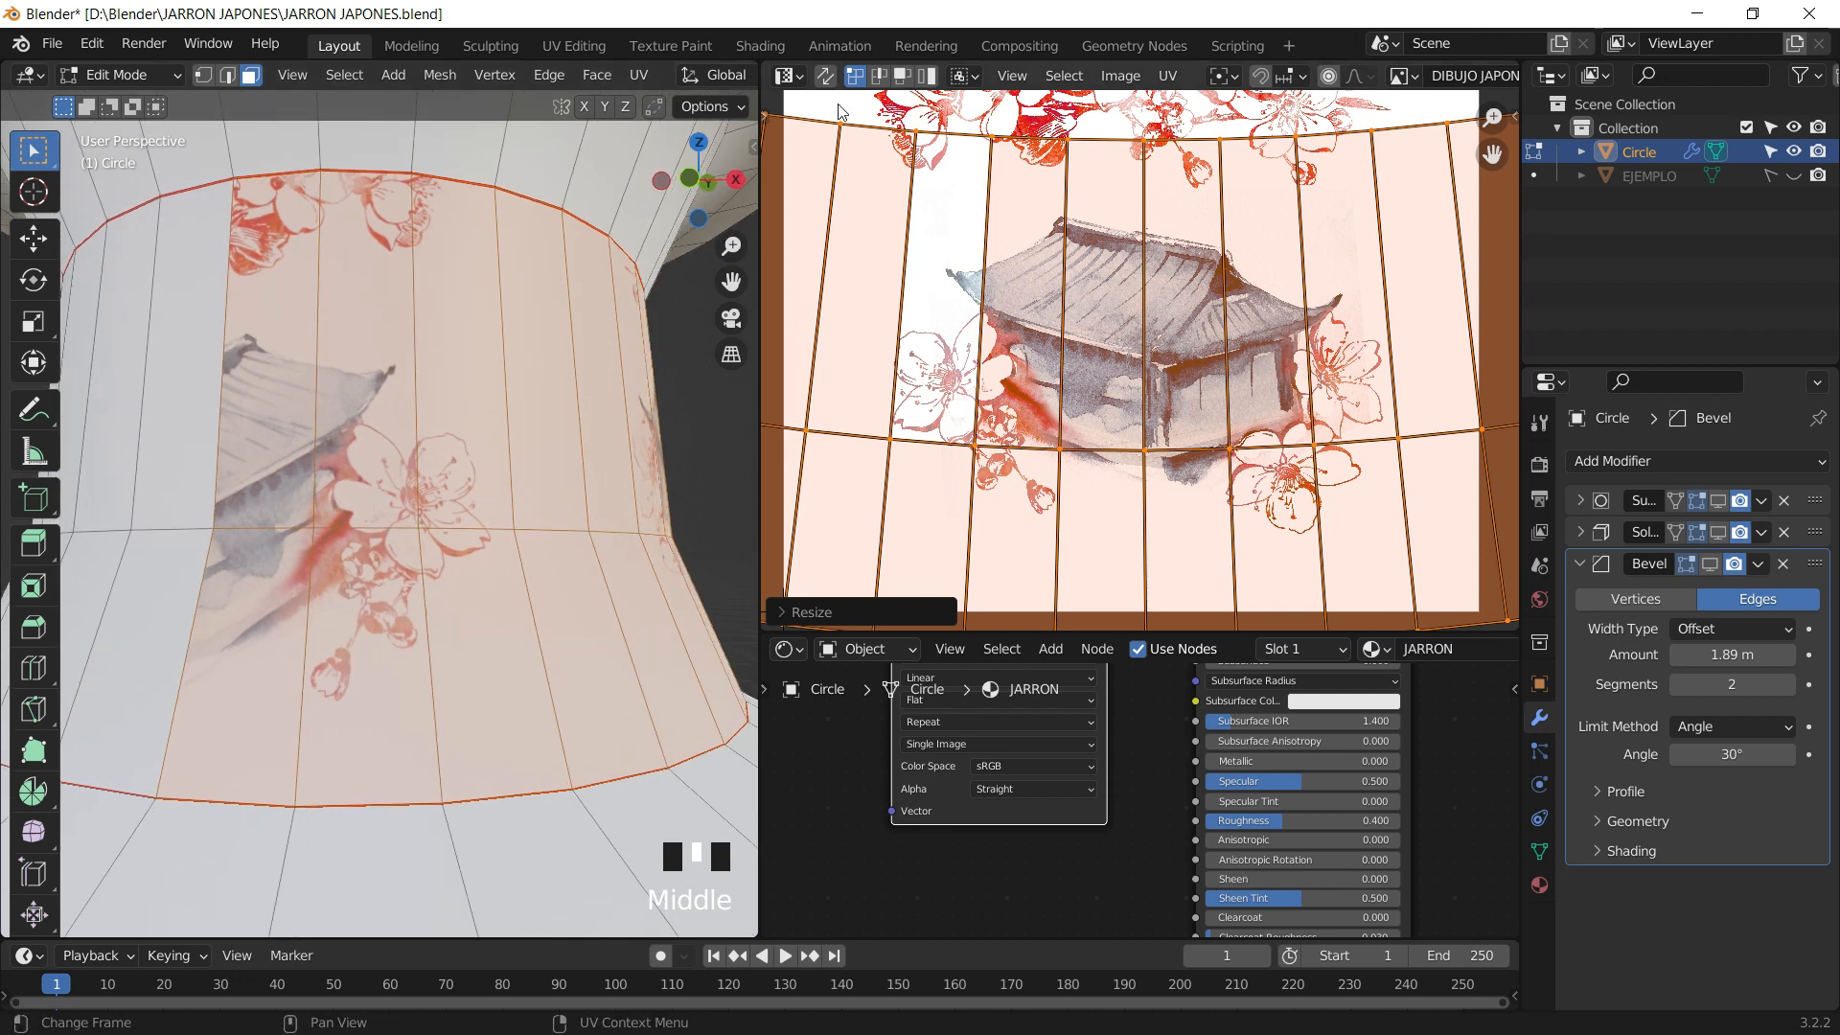
click(736, 180)
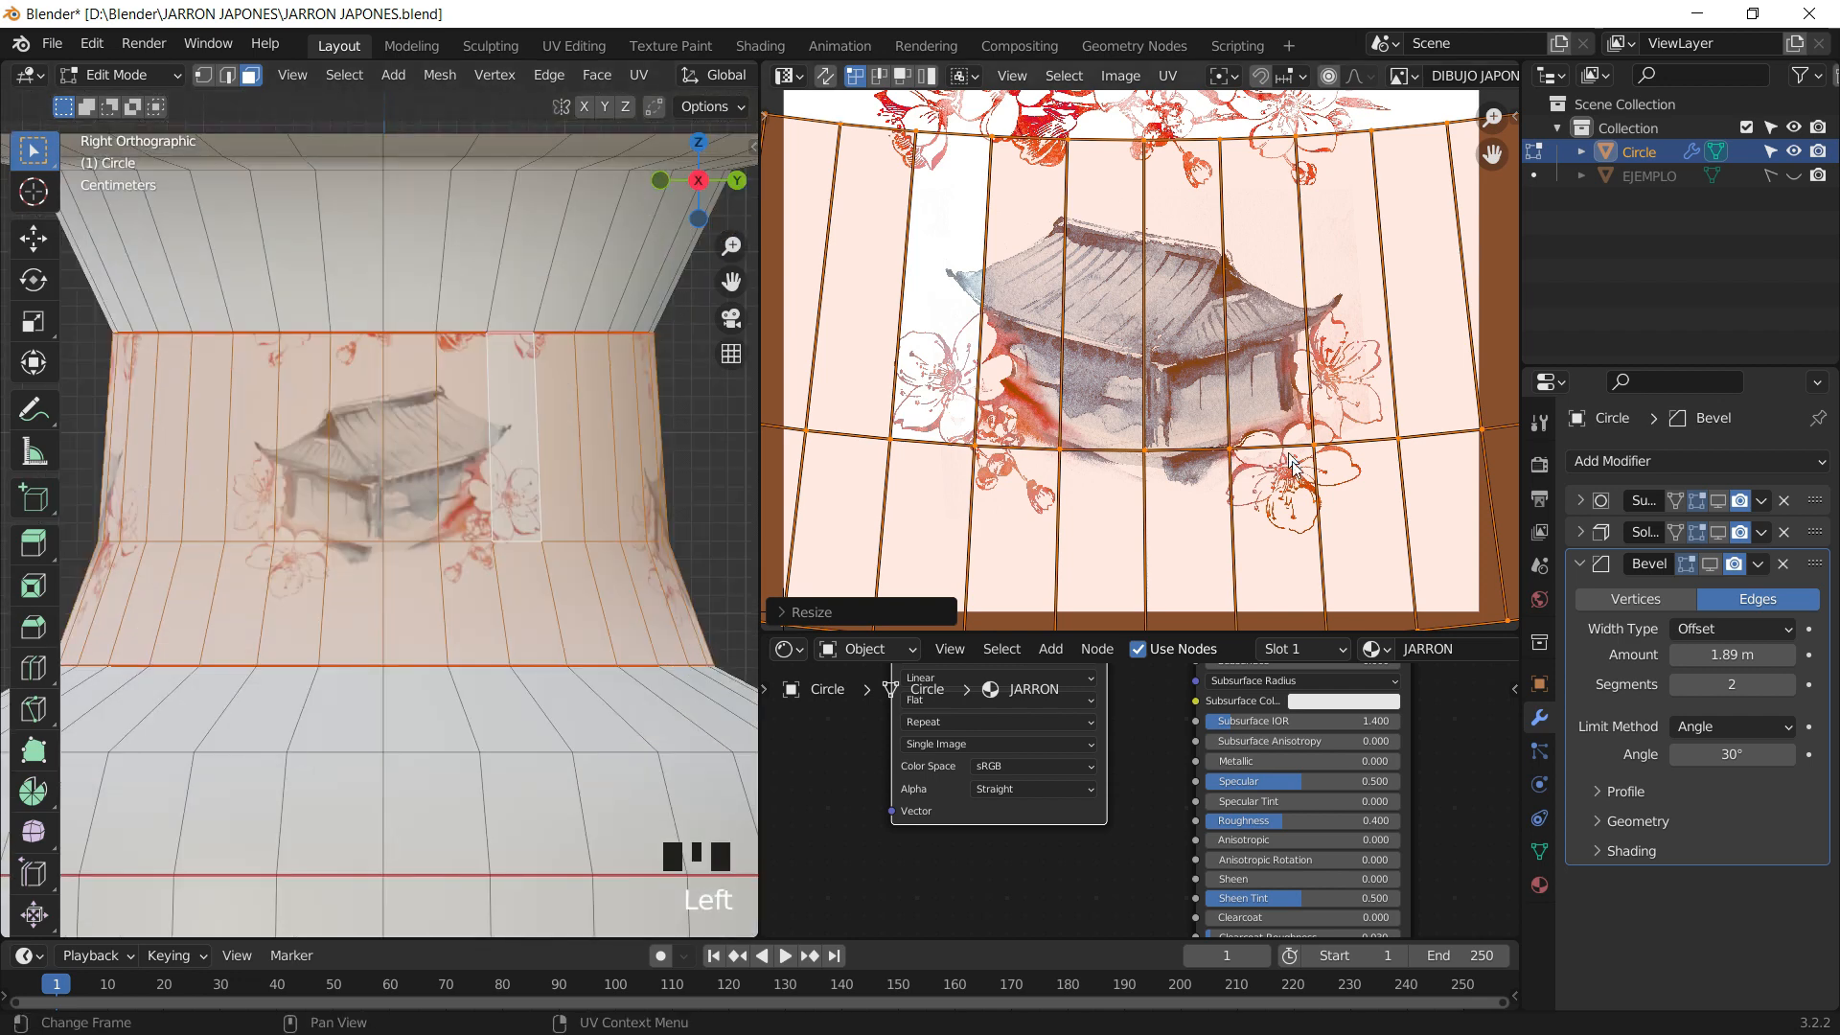
key(s)
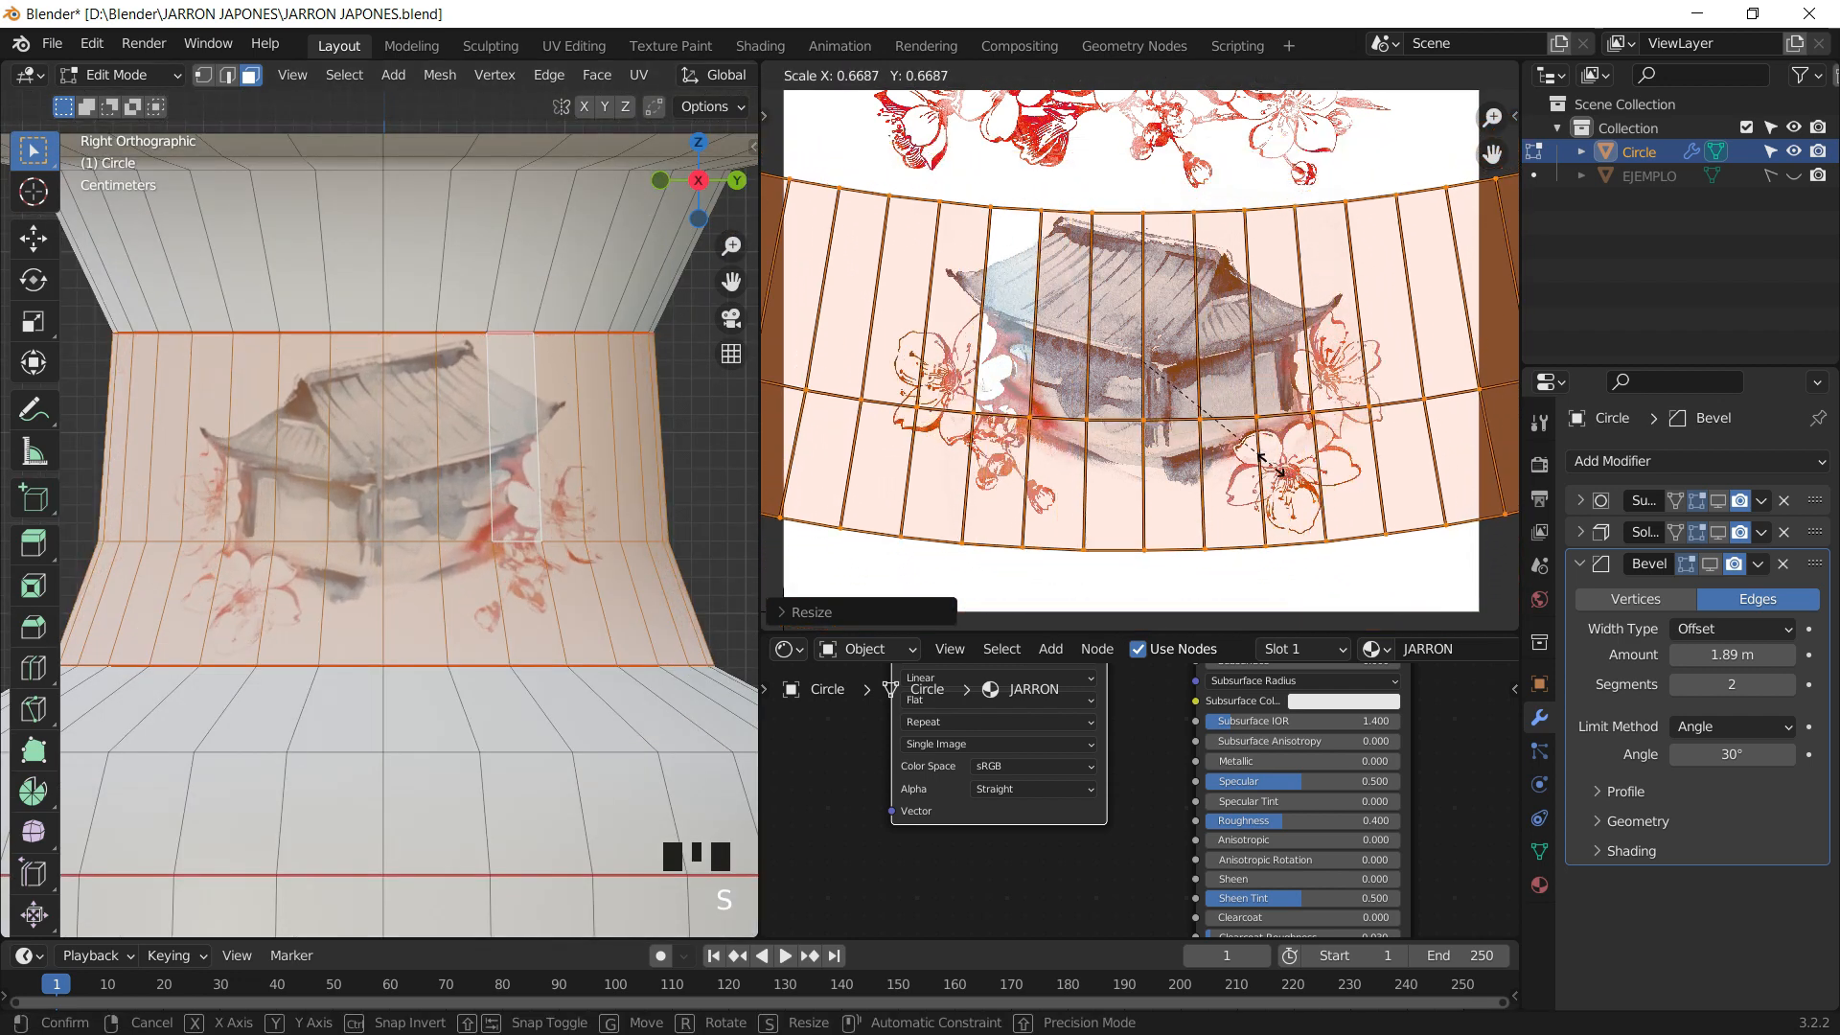
click(1124, 502)
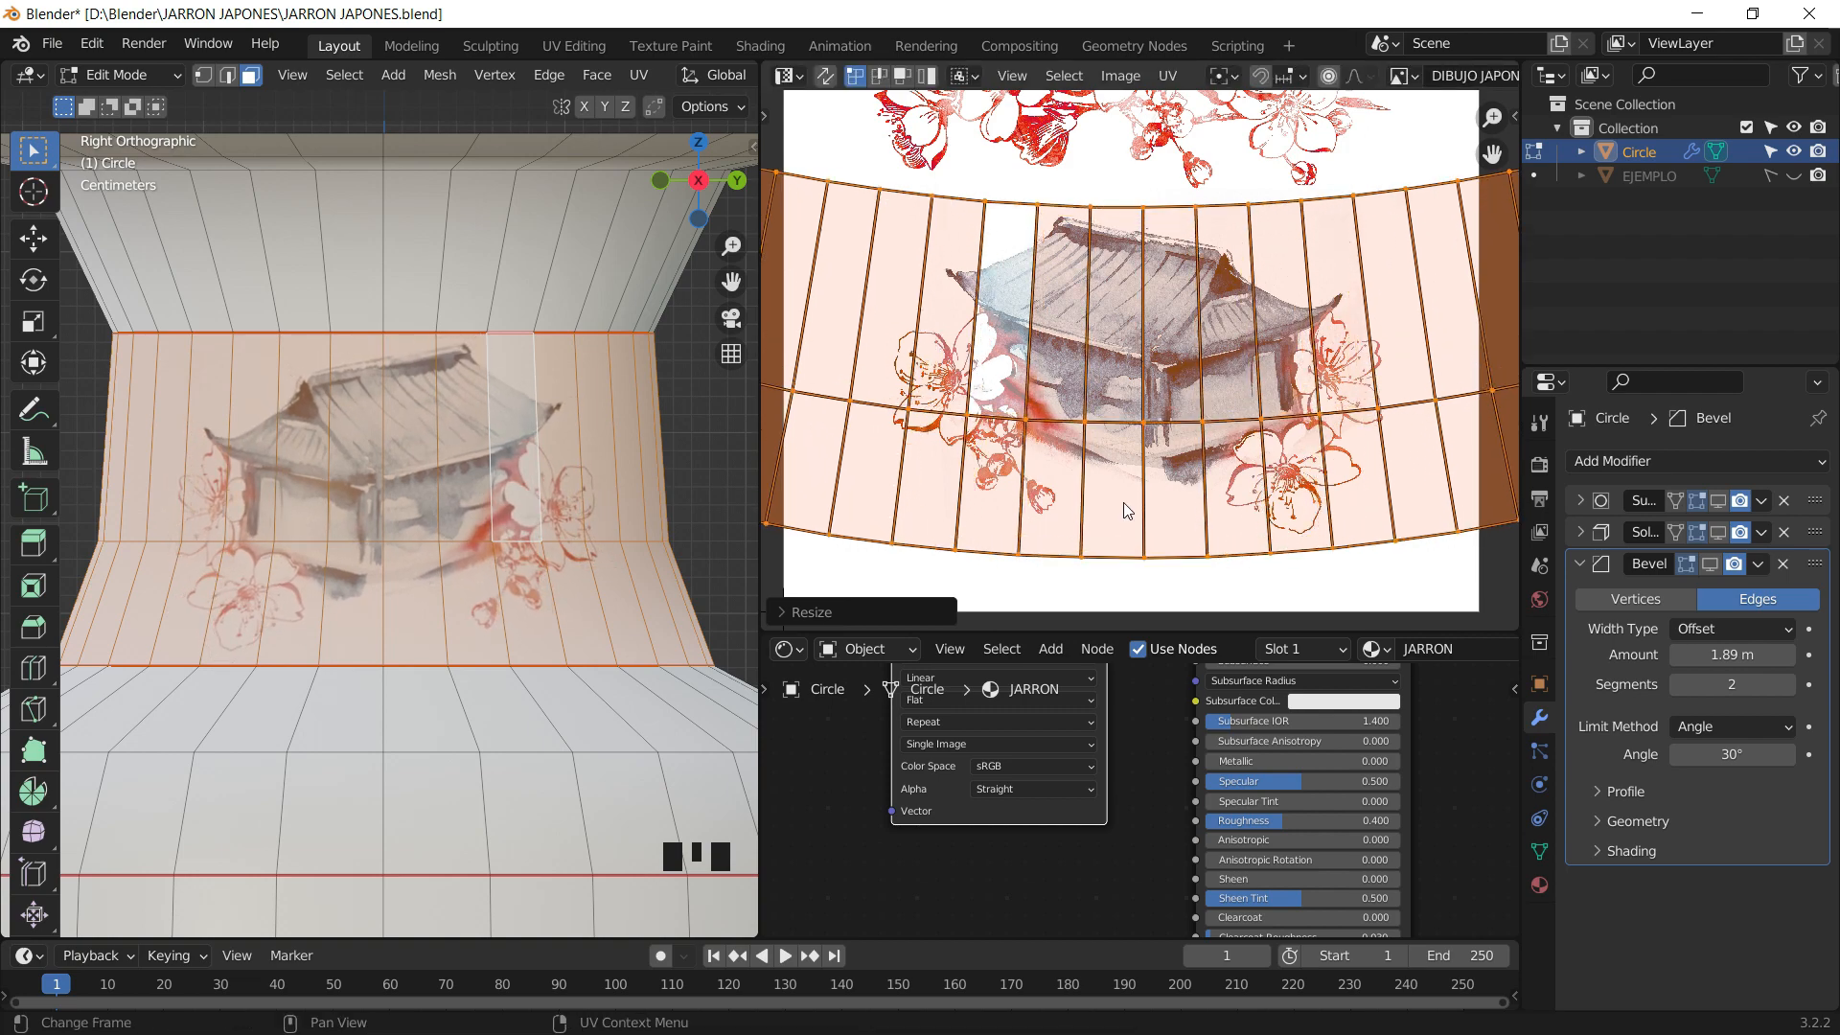
middle_drag(412, 537, 301, 473)
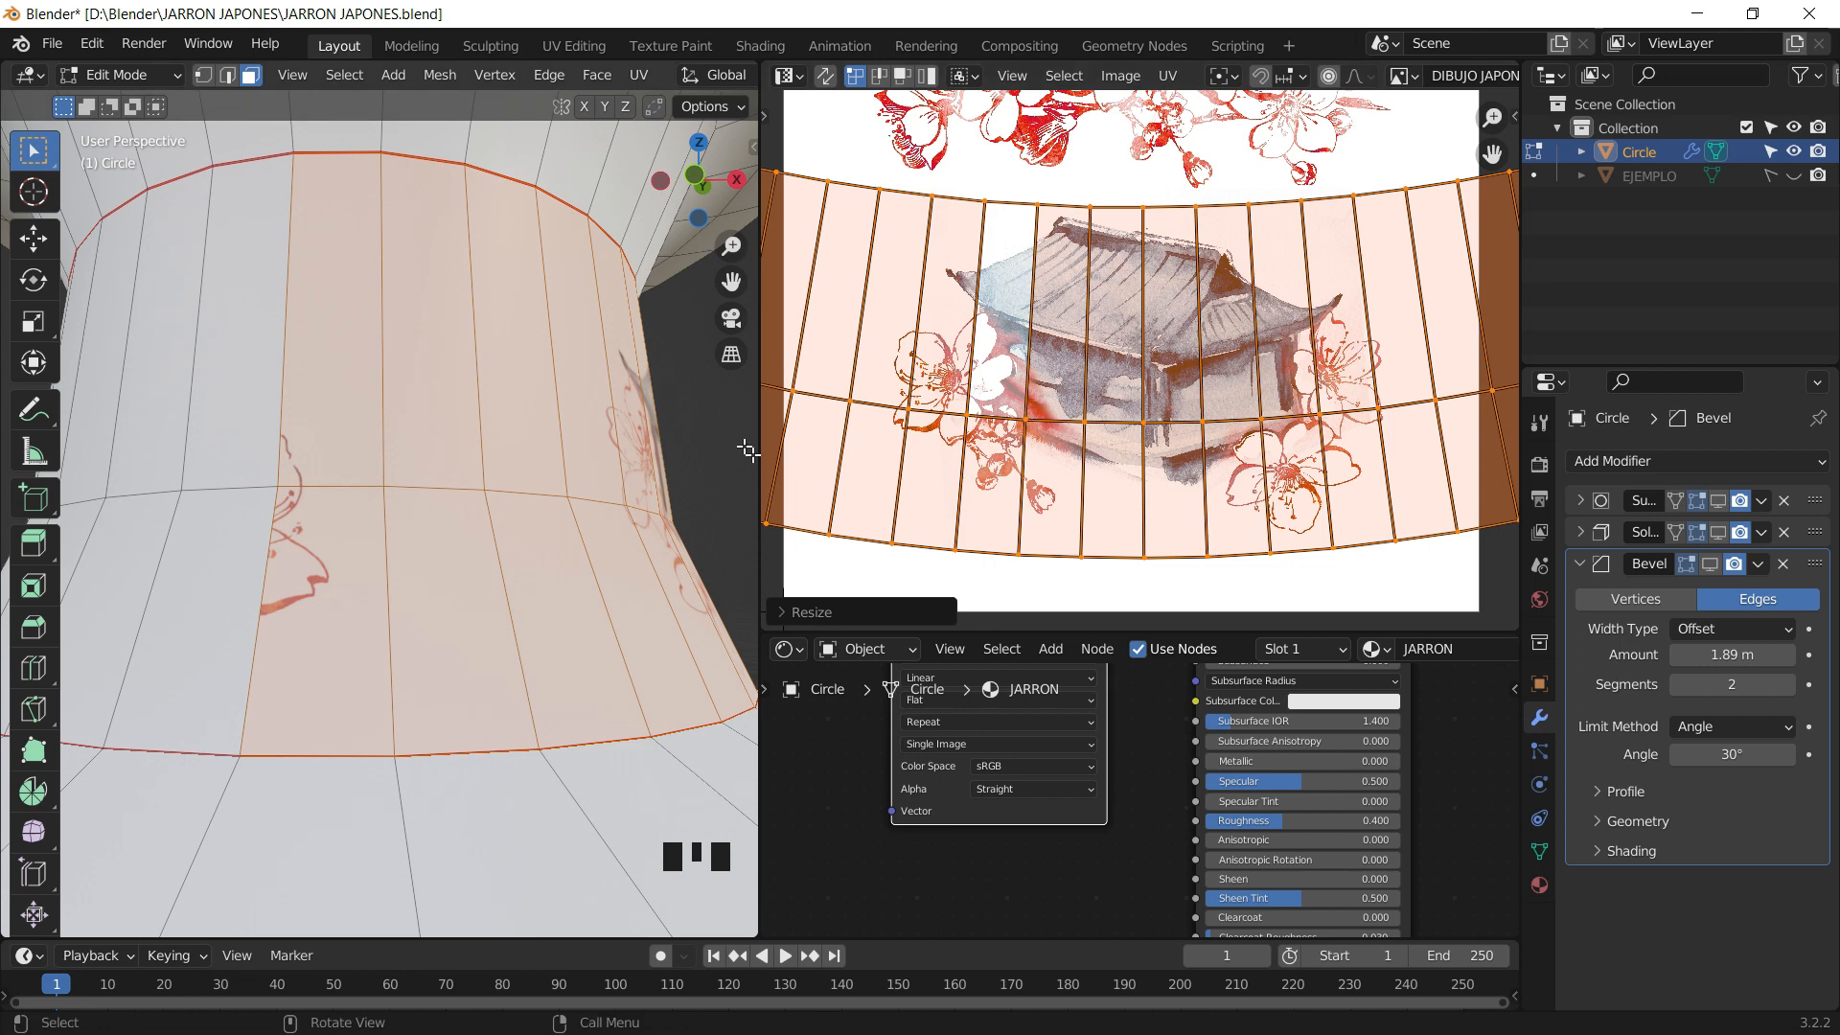
middle_drag(600, 464, 633, 403)
- Narrow the neck UV island along X to about 0.85 and fine-tune its overall scale around the lower temple drawing
click(736, 182)
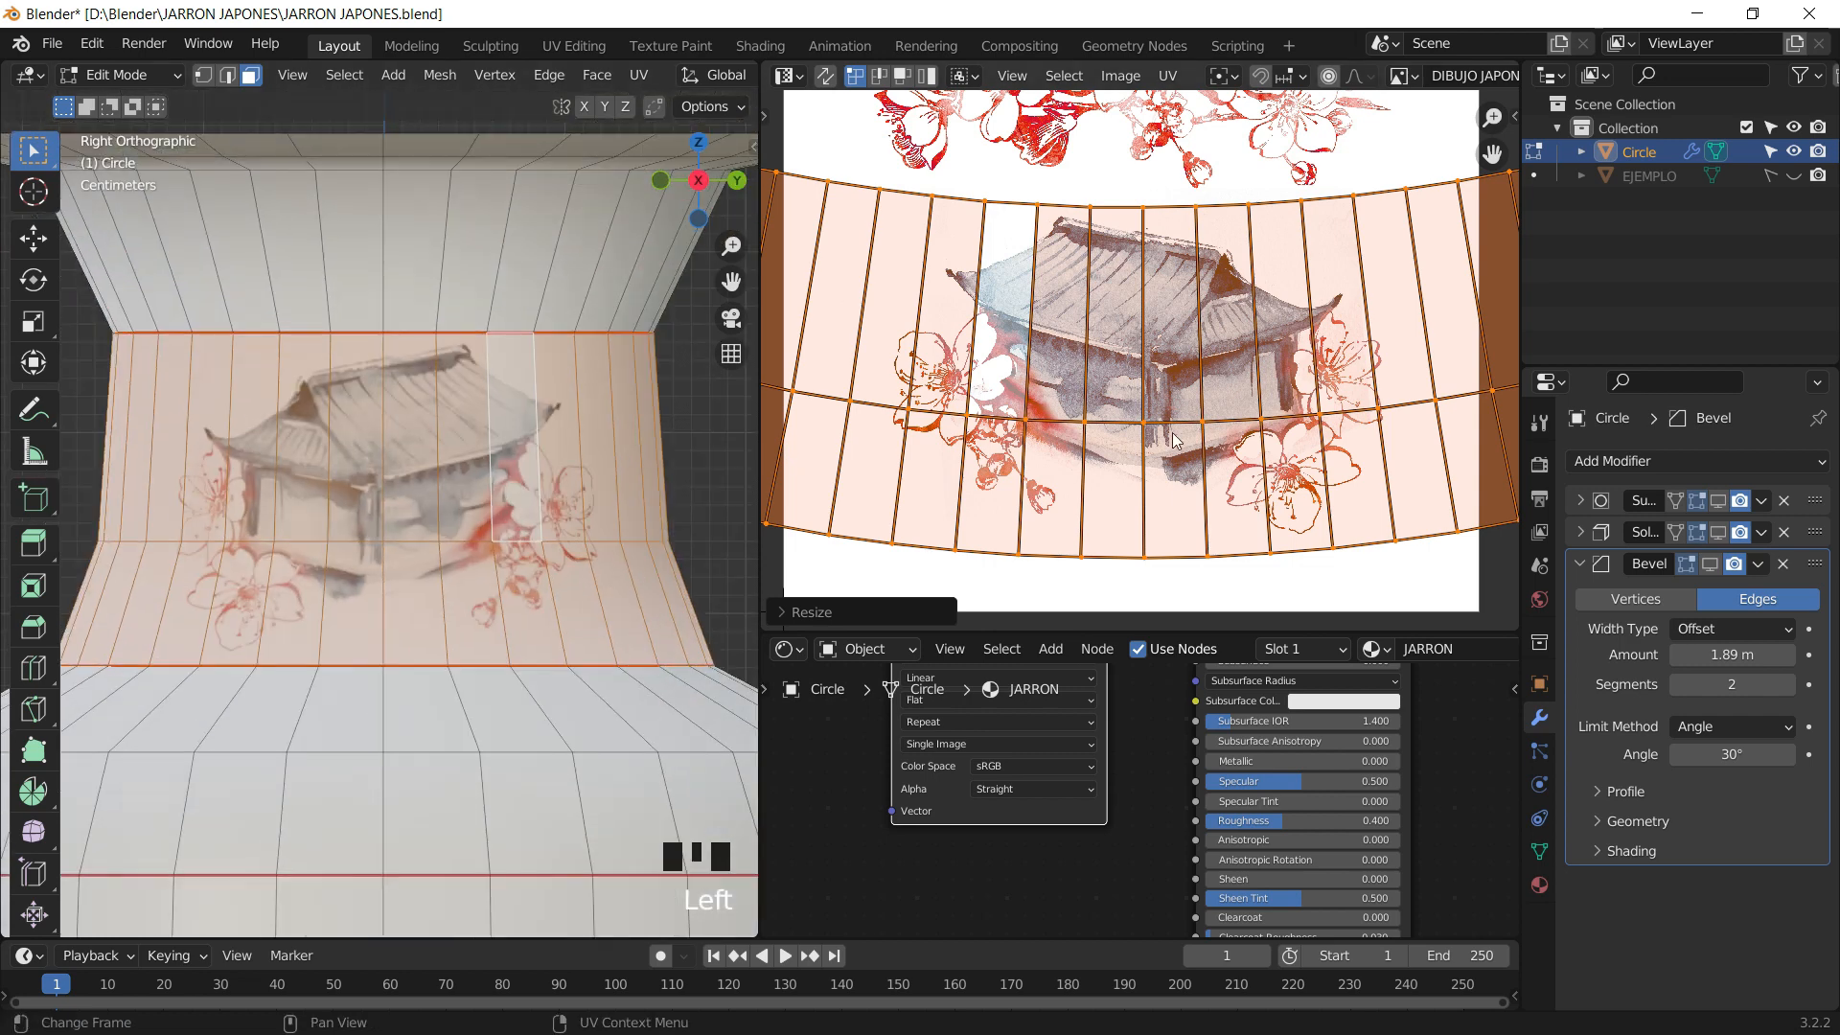
key(s)
key(x)
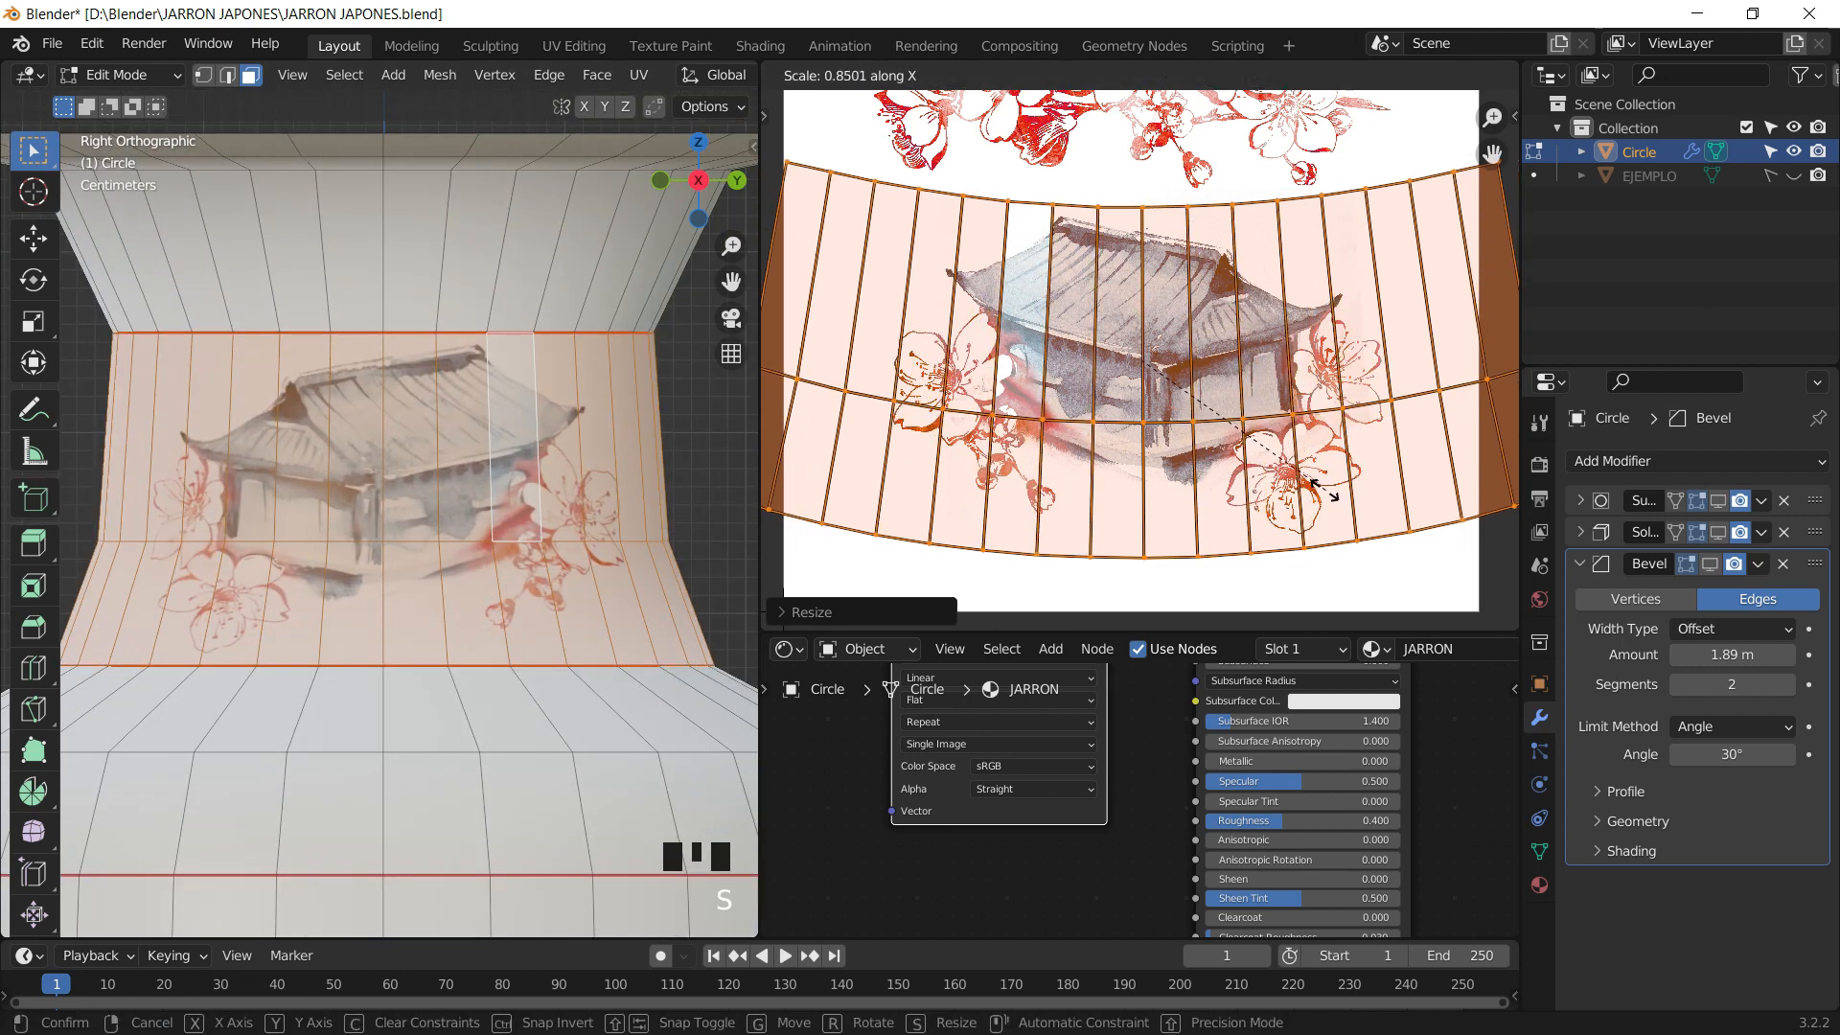
click(1327, 479)
scroll(1328, 479, down, 2)
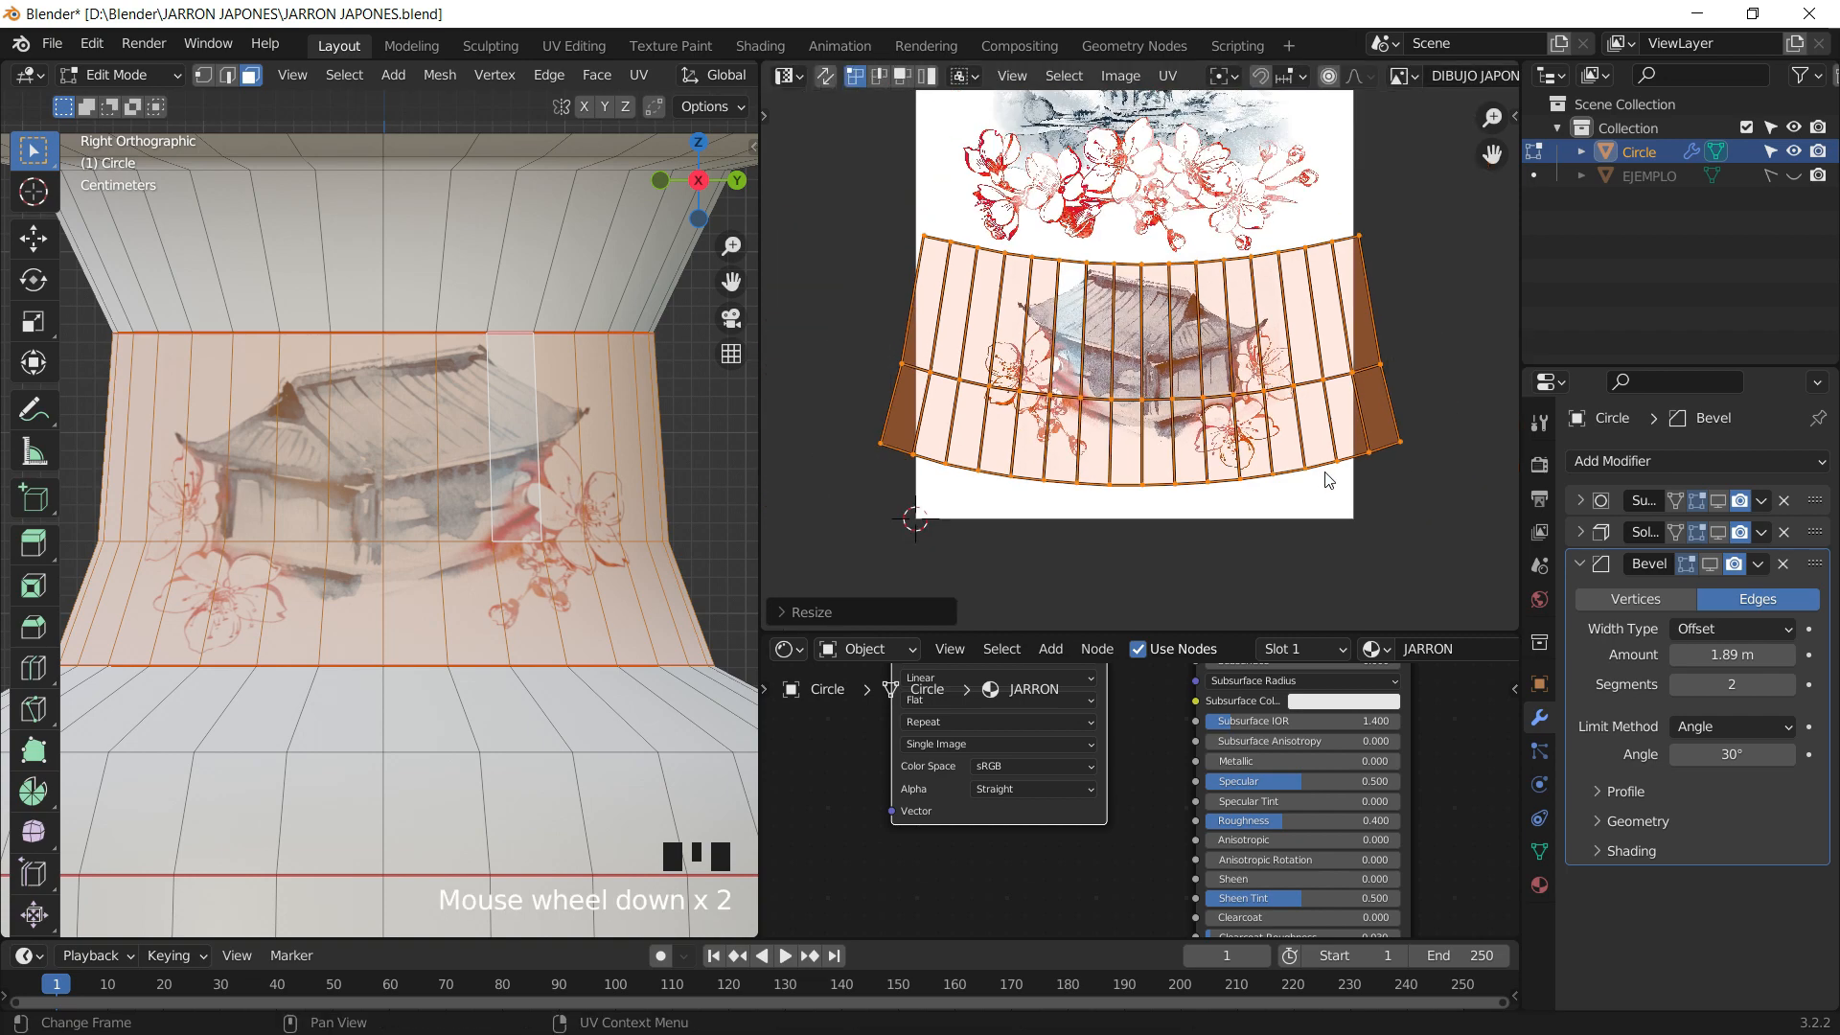
scroll(1282, 444, up, 1)
key(s)
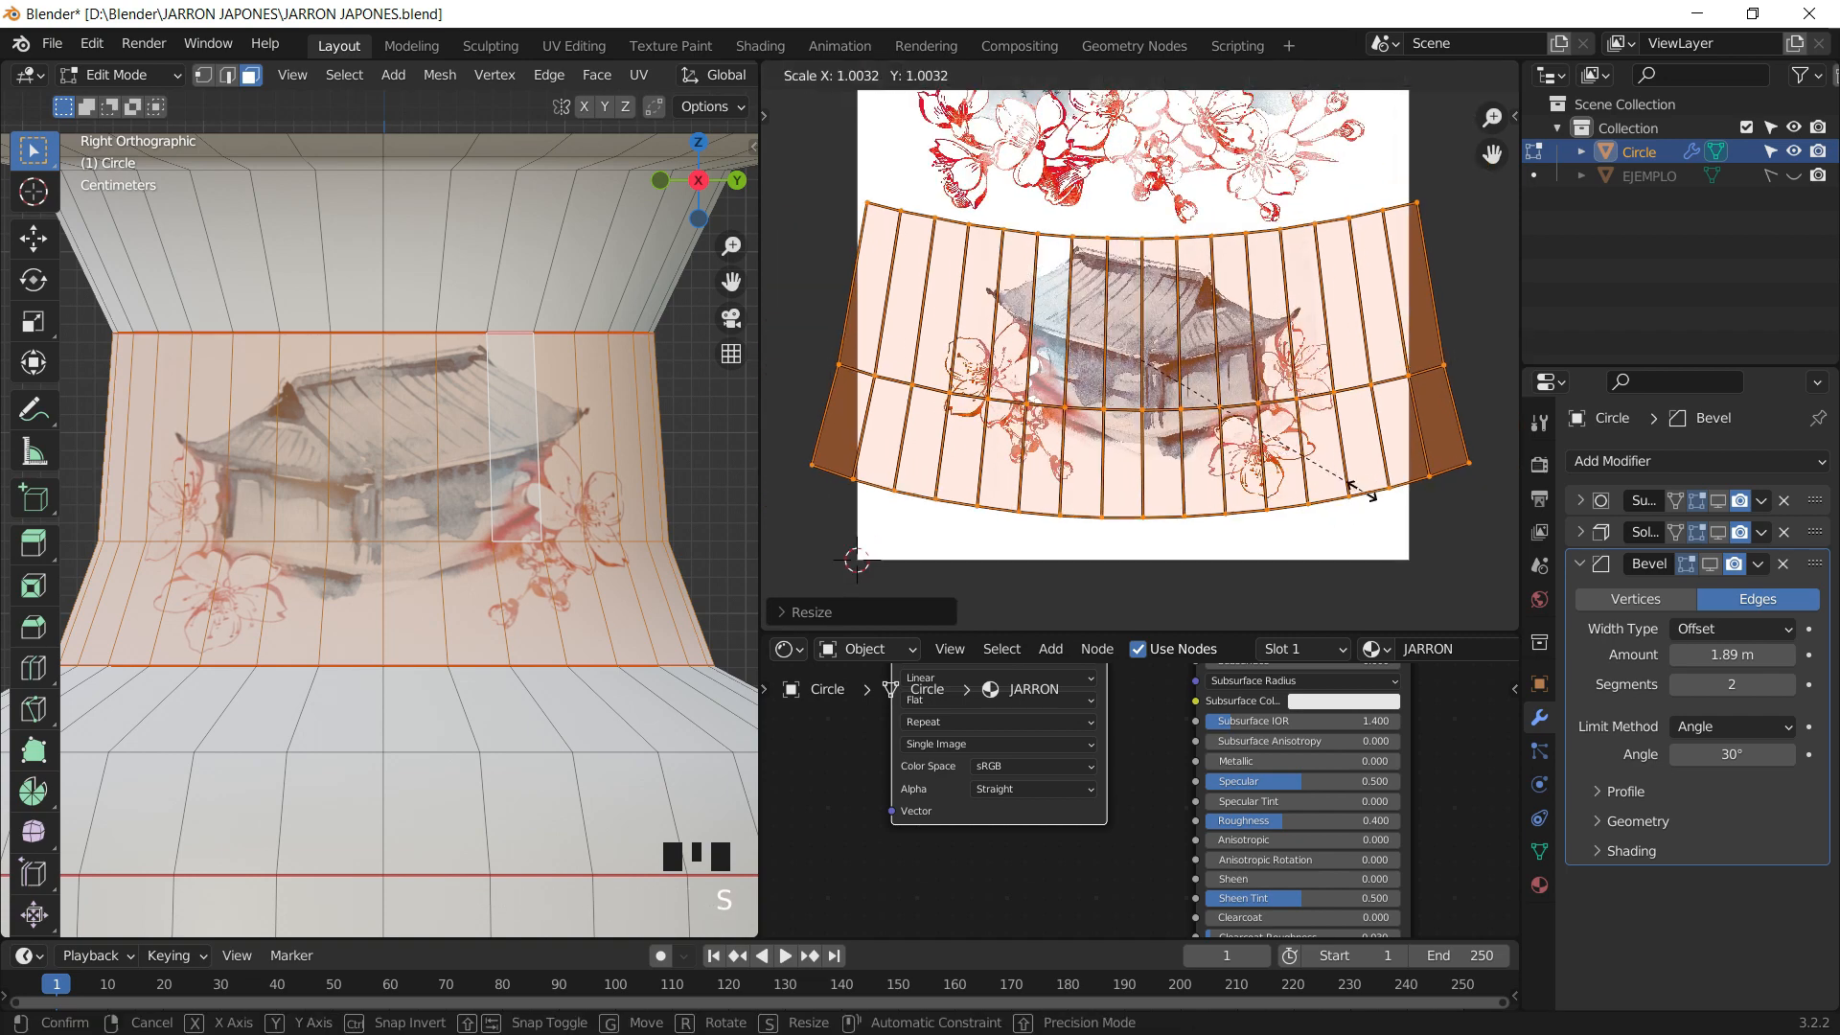
click(1373, 498)
middle_drag(462, 418, 544, 180)
click(658, 181)
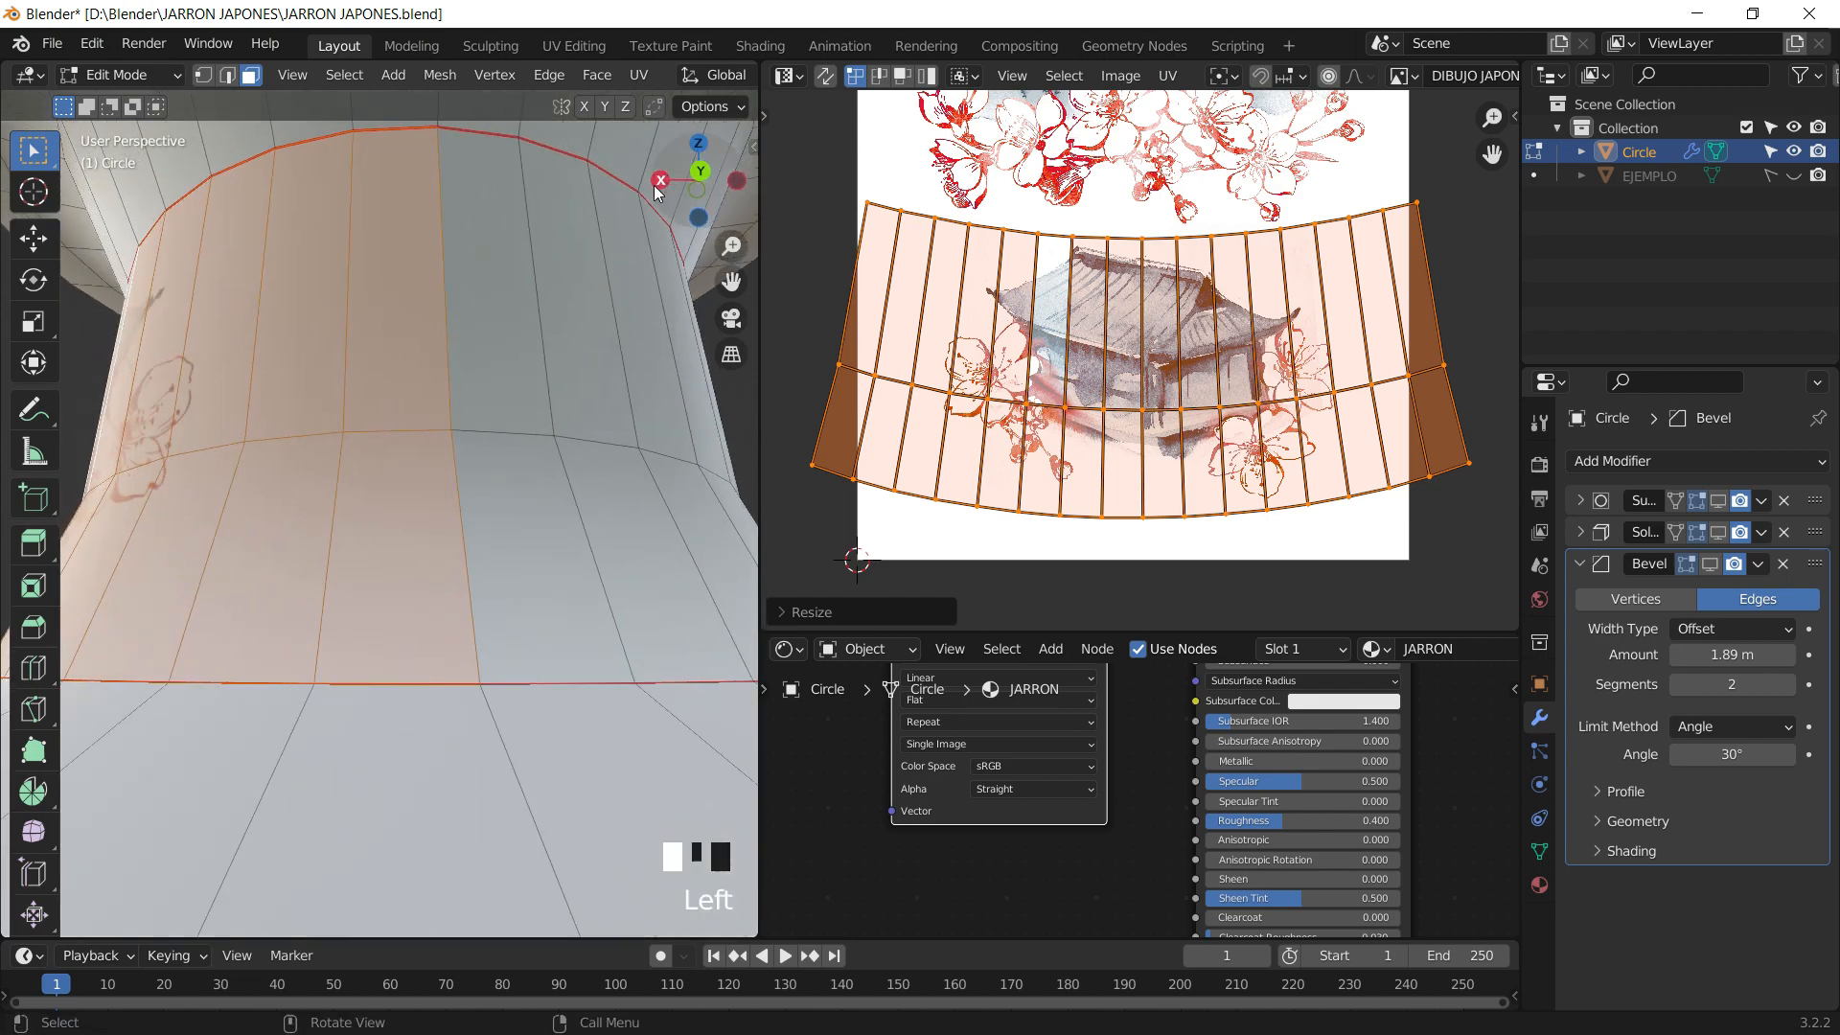
- Return the vase to Object Mode and enlarge the node editor area by shrinking the image view above it
key(Tab)
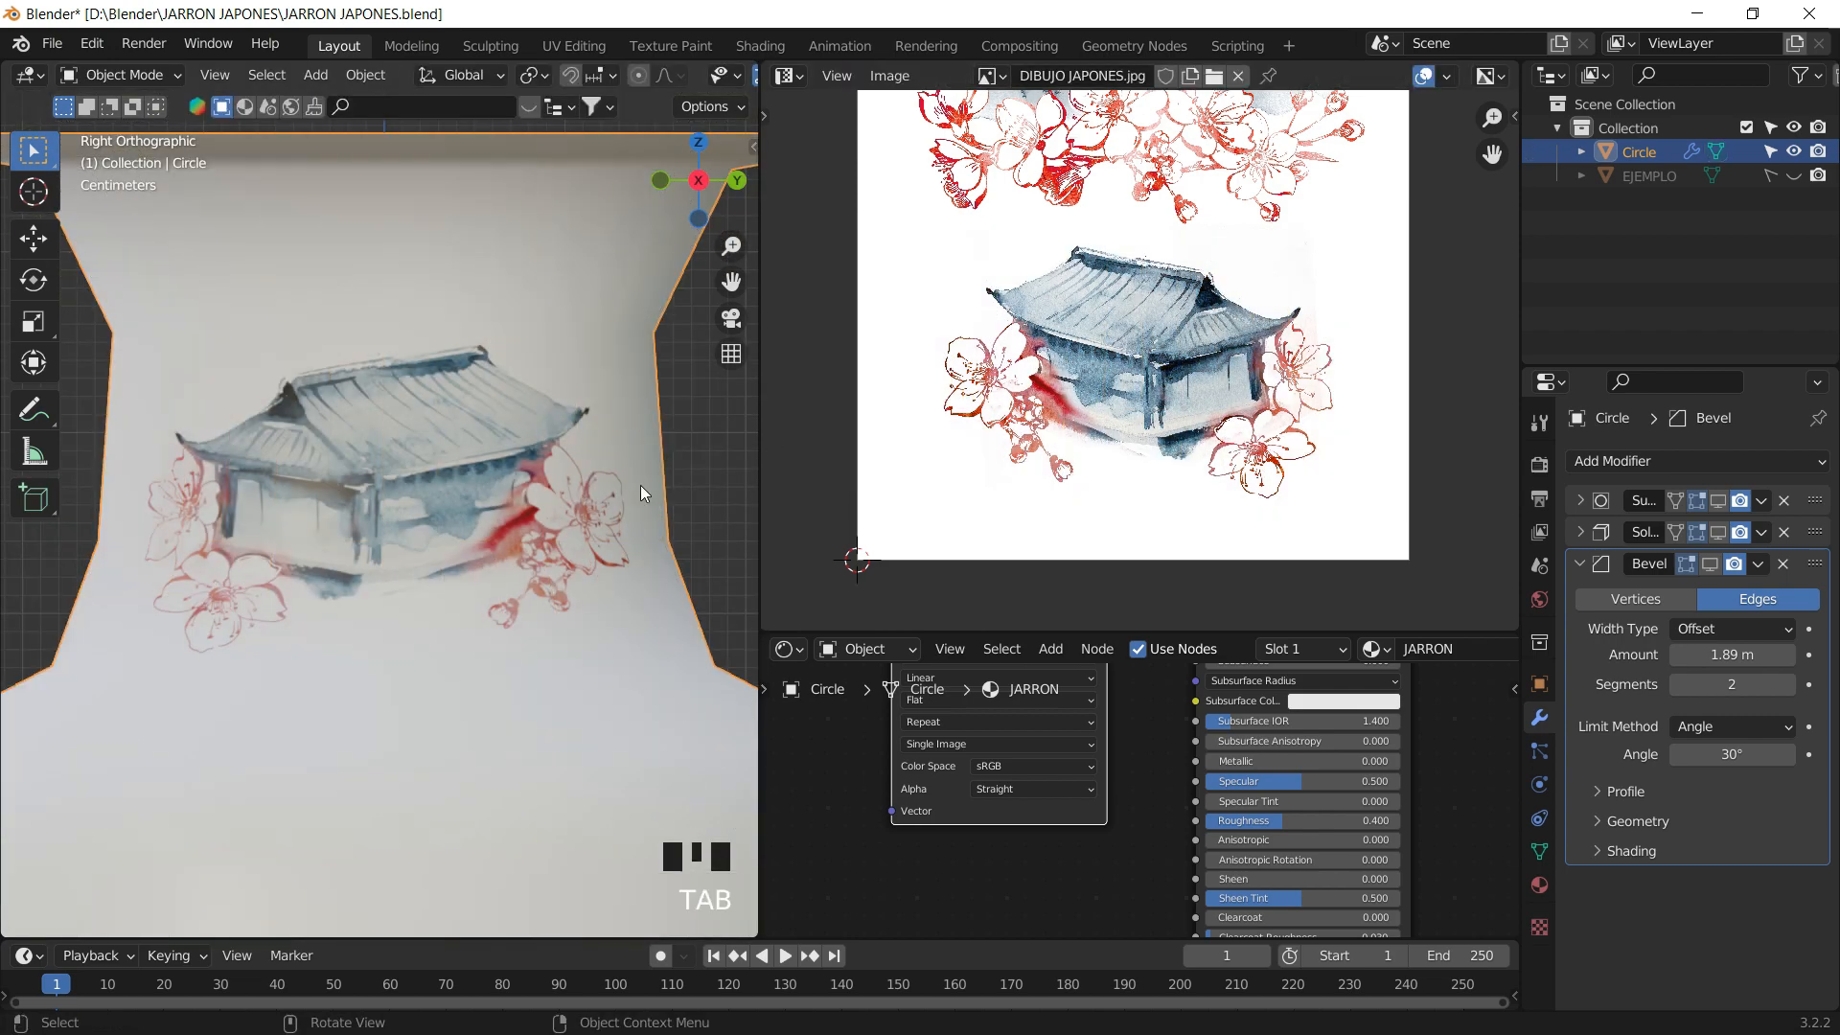
click(695, 444)
middle_drag(561, 487, 419, 504)
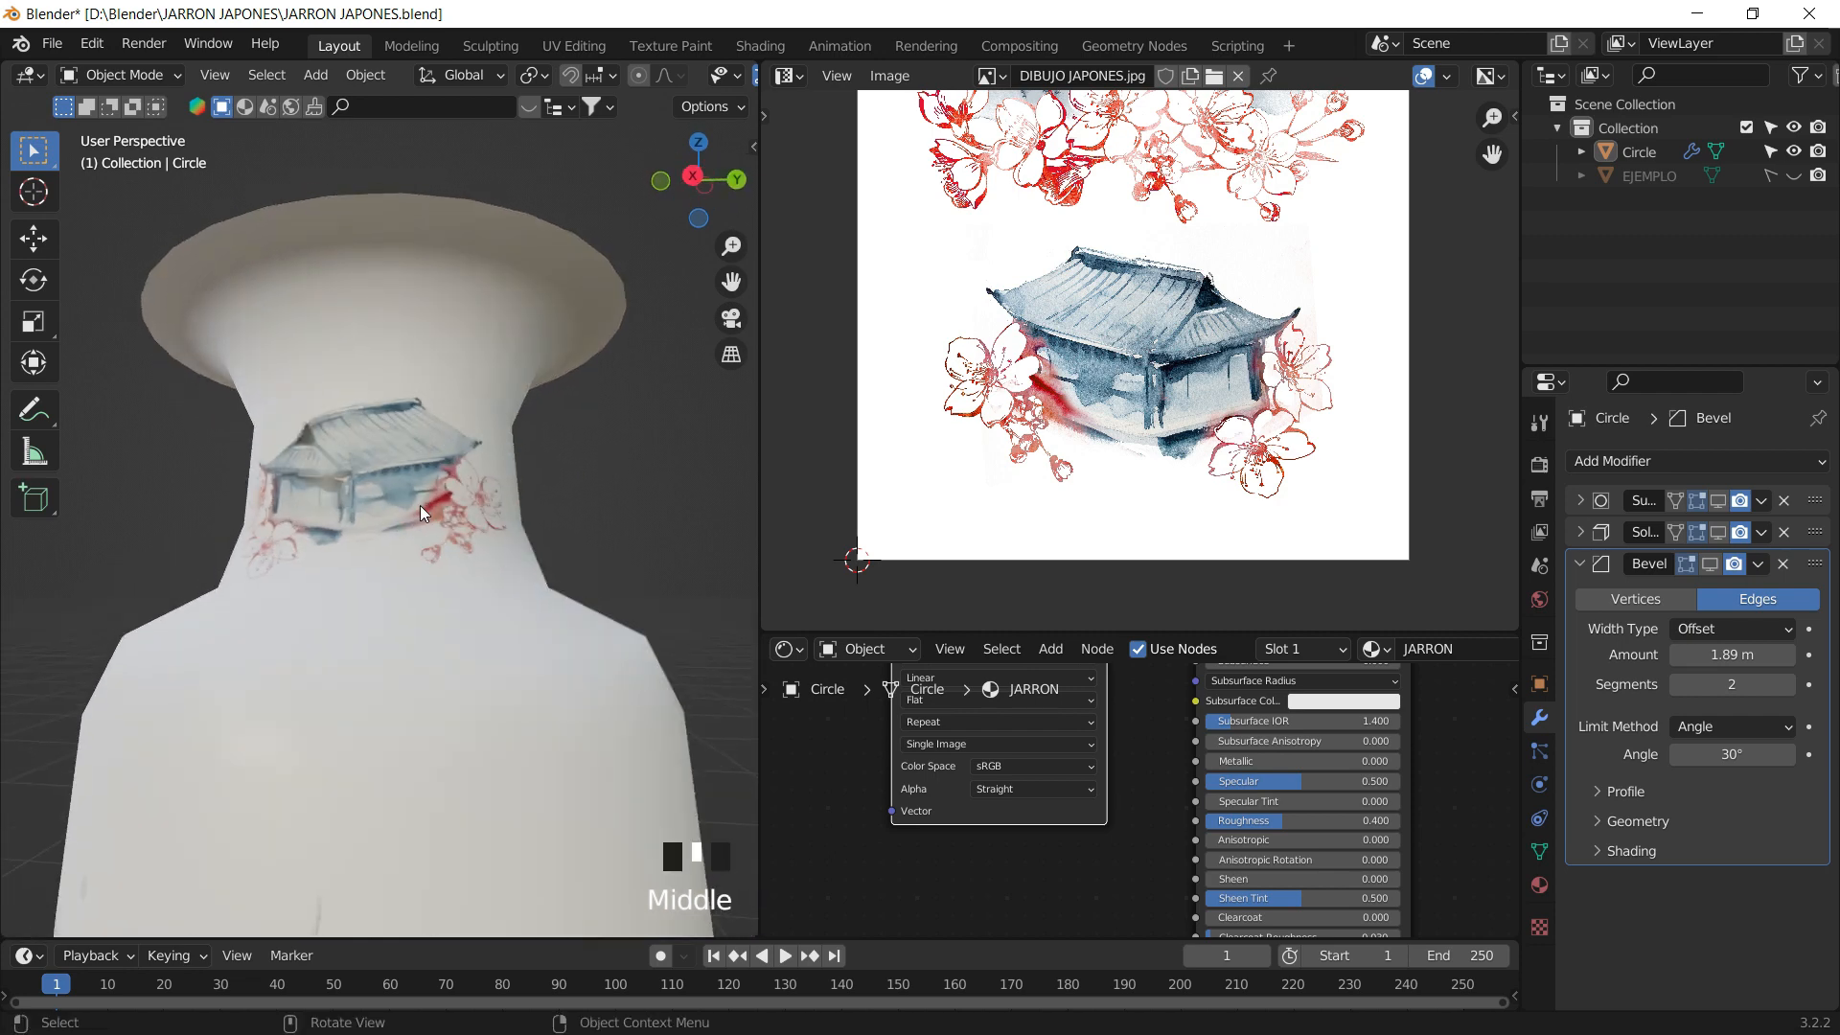
scroll(419, 504, down, 3)
scroll(1140, 384, down, 3)
drag(1222, 629, 1222, 171)
scroll(521, 508, down, 3)
- Turn on the viewport display of the Subdivision, Solidify and Bevel modifiers on the vase and inspect the smoothed result
shift+middle_drag(549, 544, 418, 480)
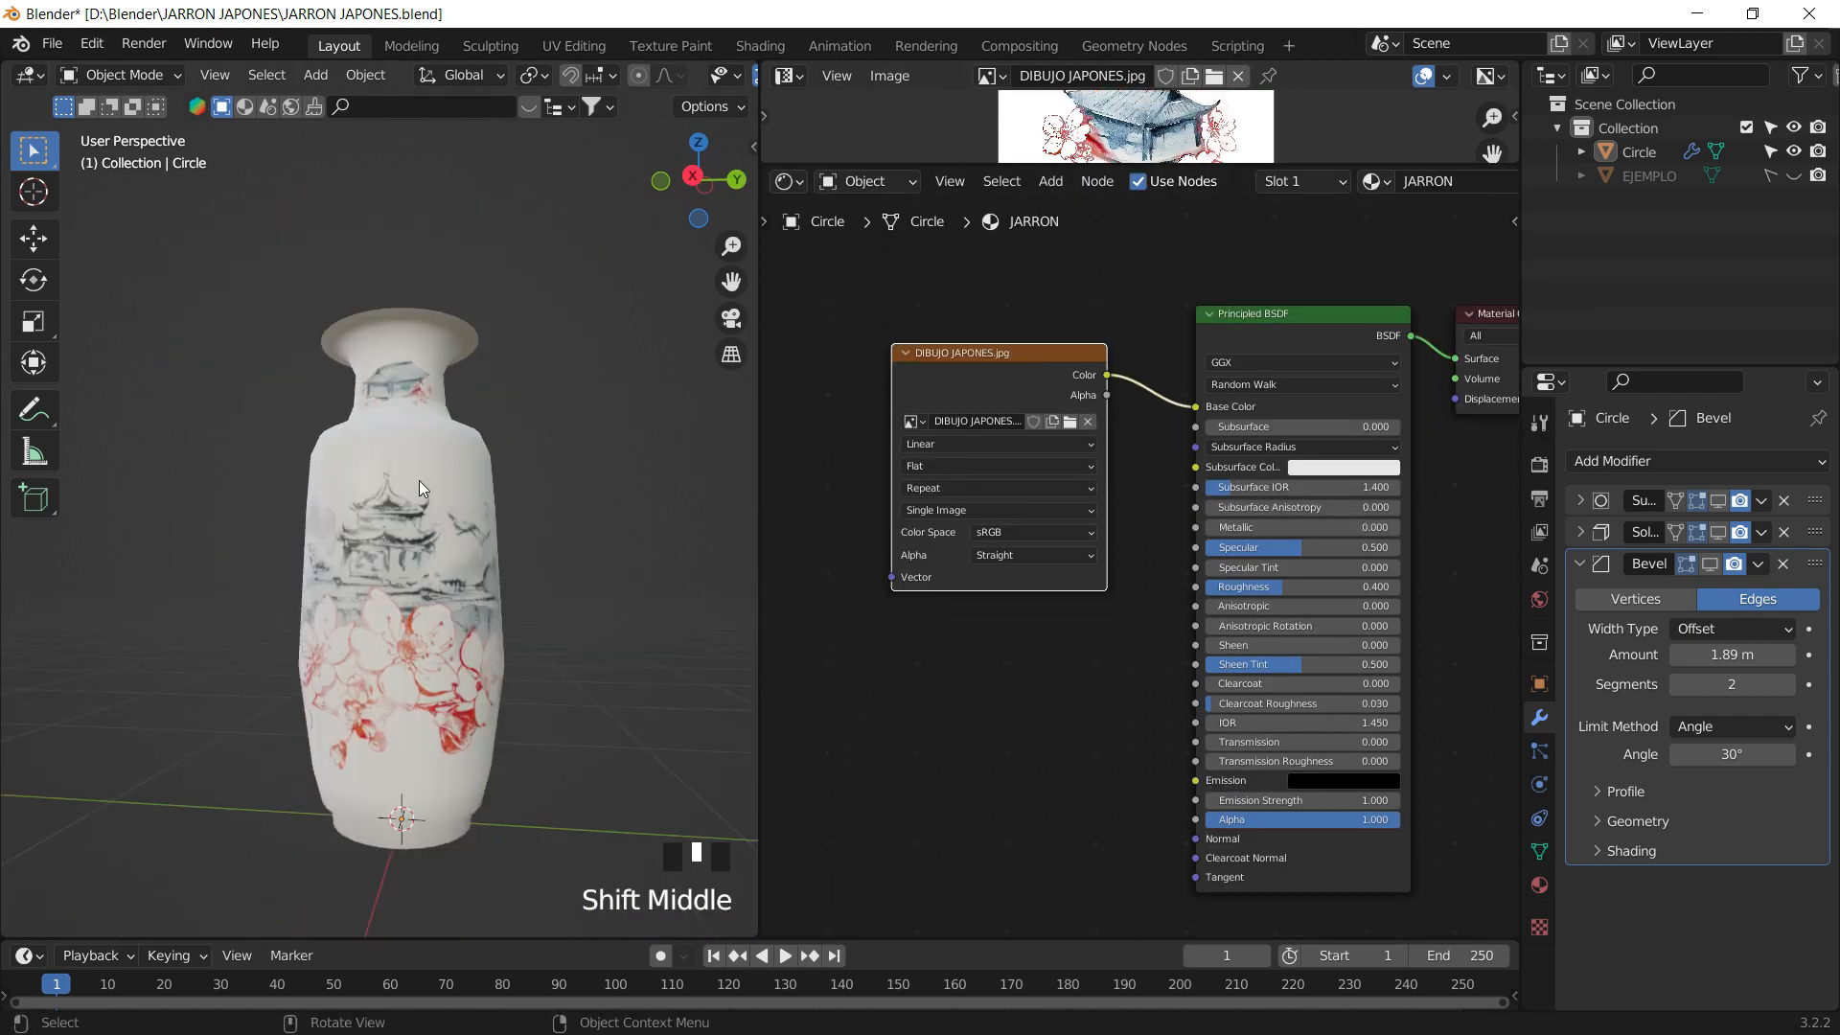
click(418, 480)
click(696, 179)
shift+middle_drag(508, 606, 567, 452)
scroll(481, 537, up, 2)
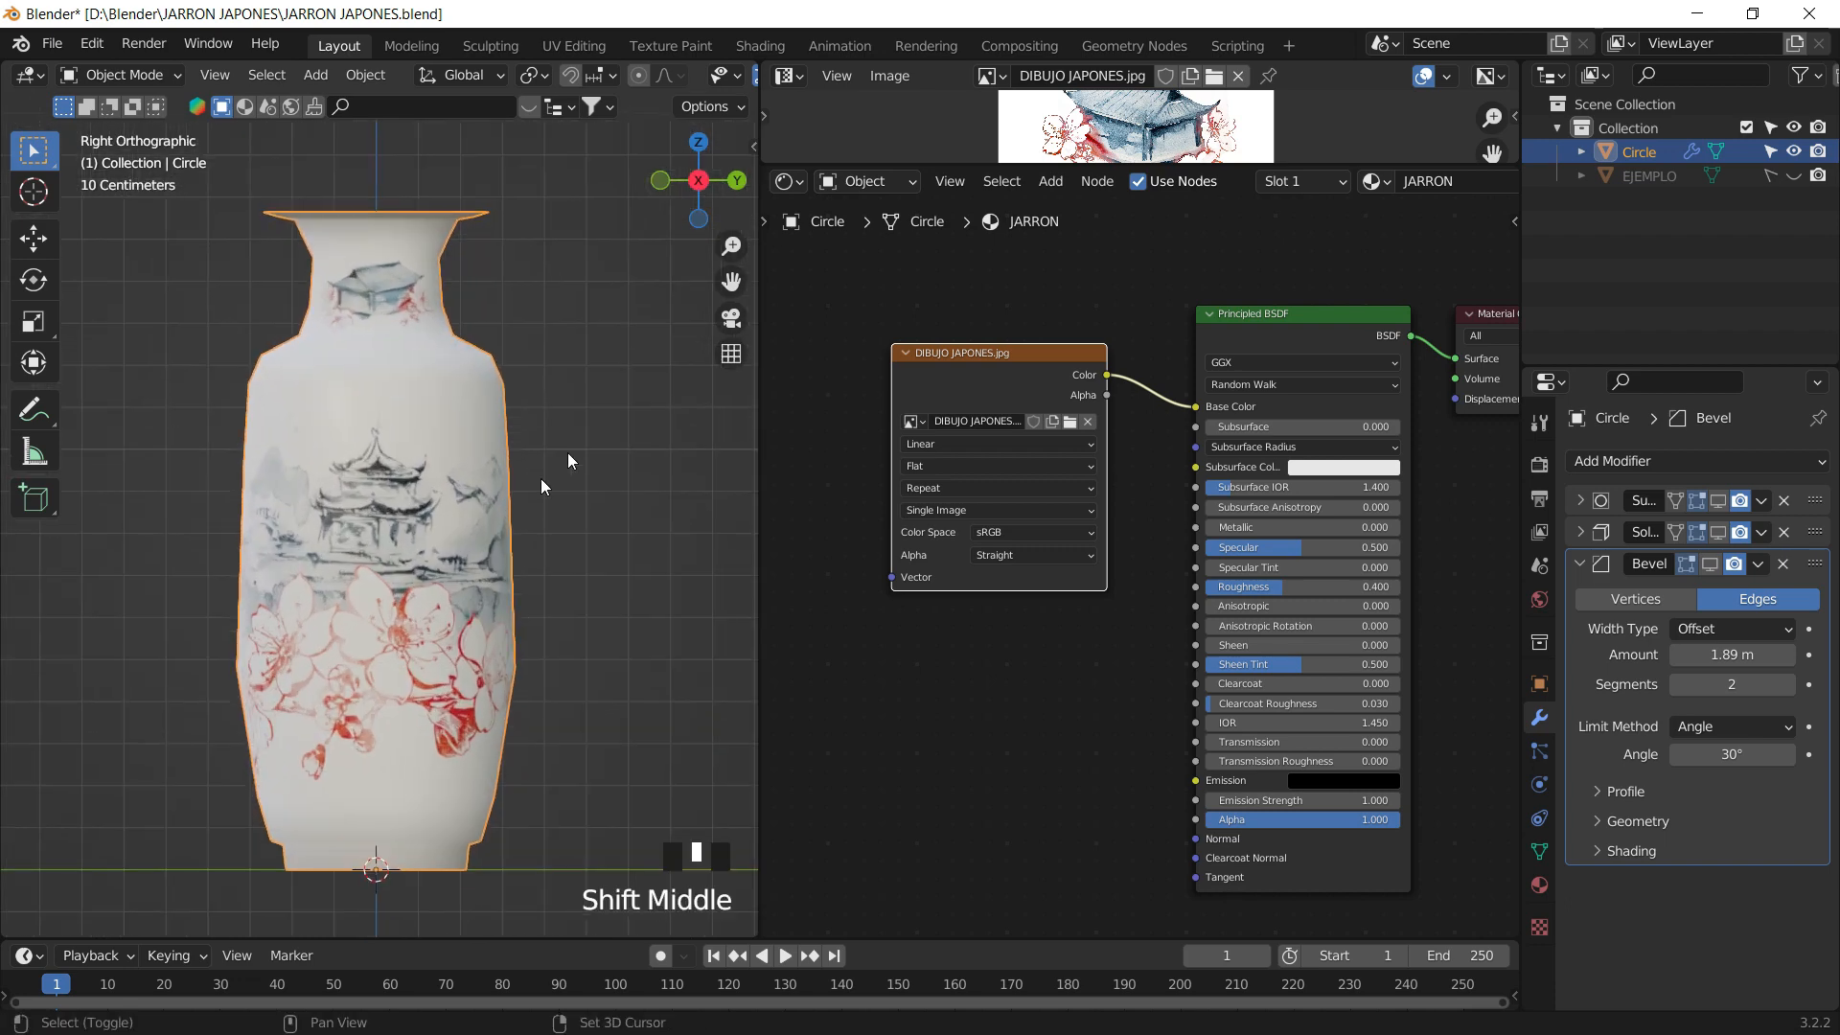
click(1719, 501)
click(1718, 533)
click(1709, 551)
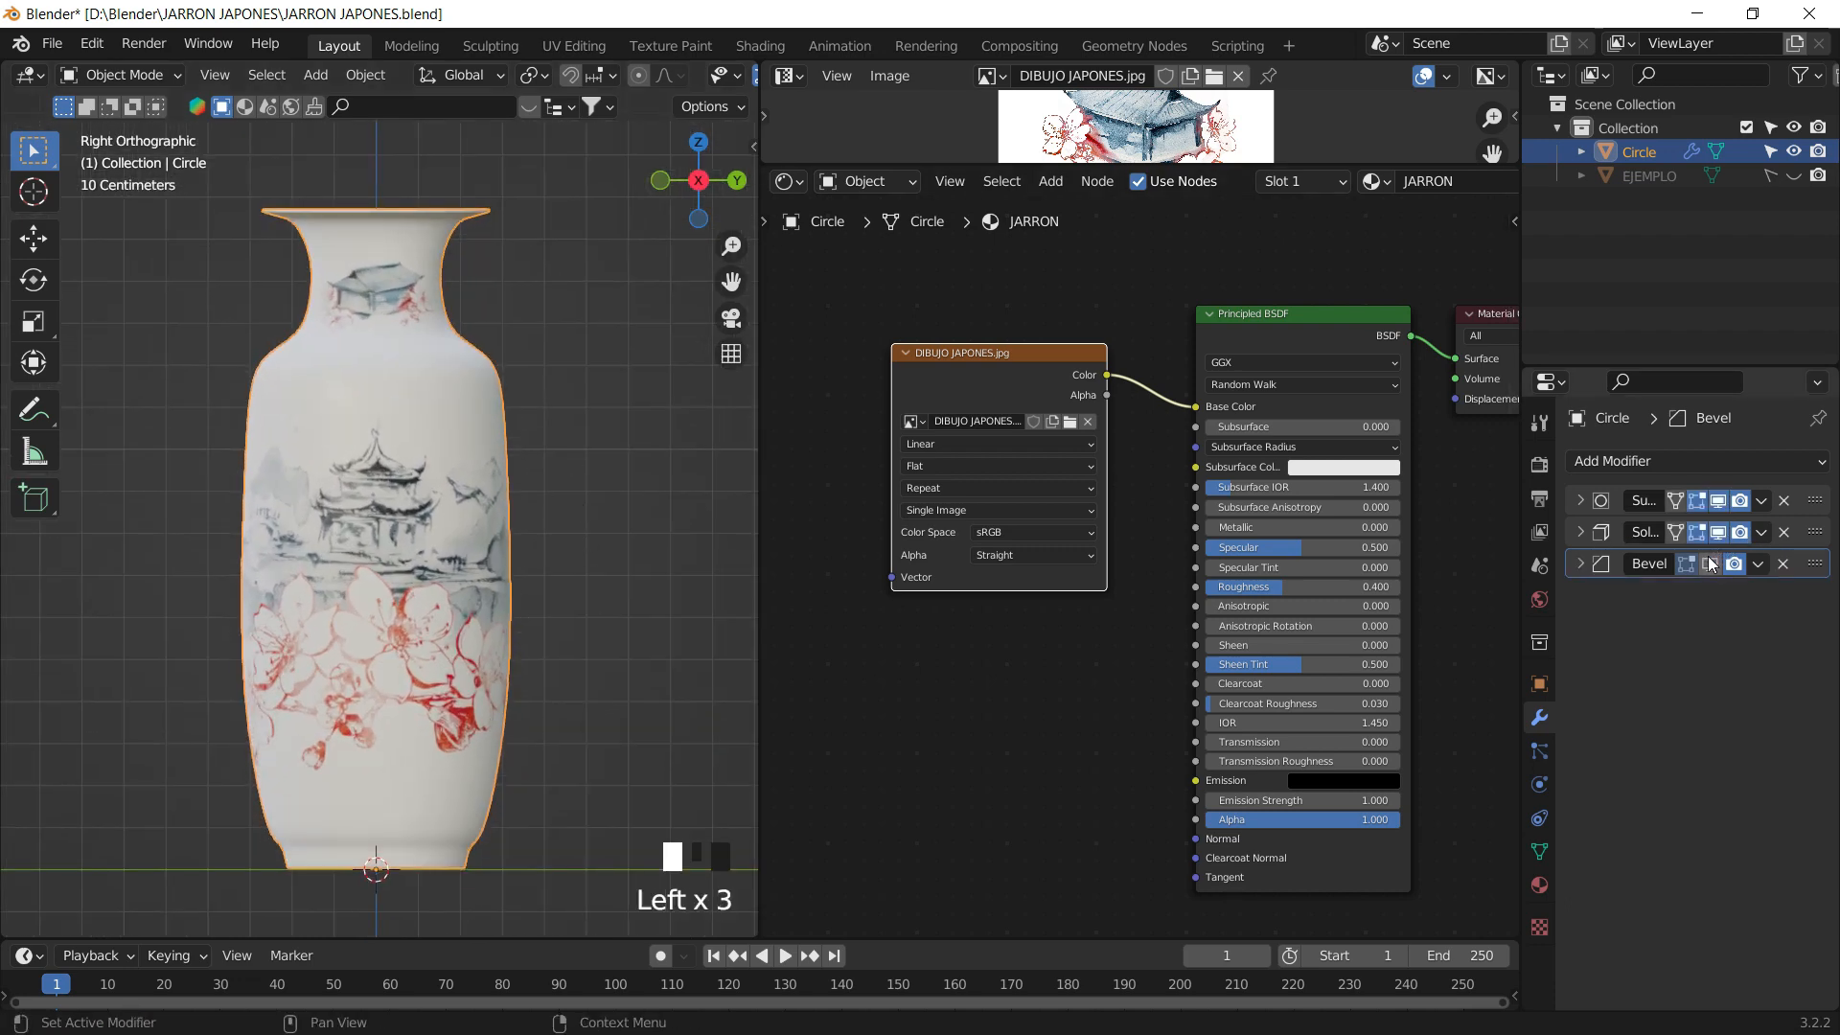
middle_drag(634, 539, 502, 449)
scroll(450, 412, up, 3)
scroll(502, 449, down, 3)
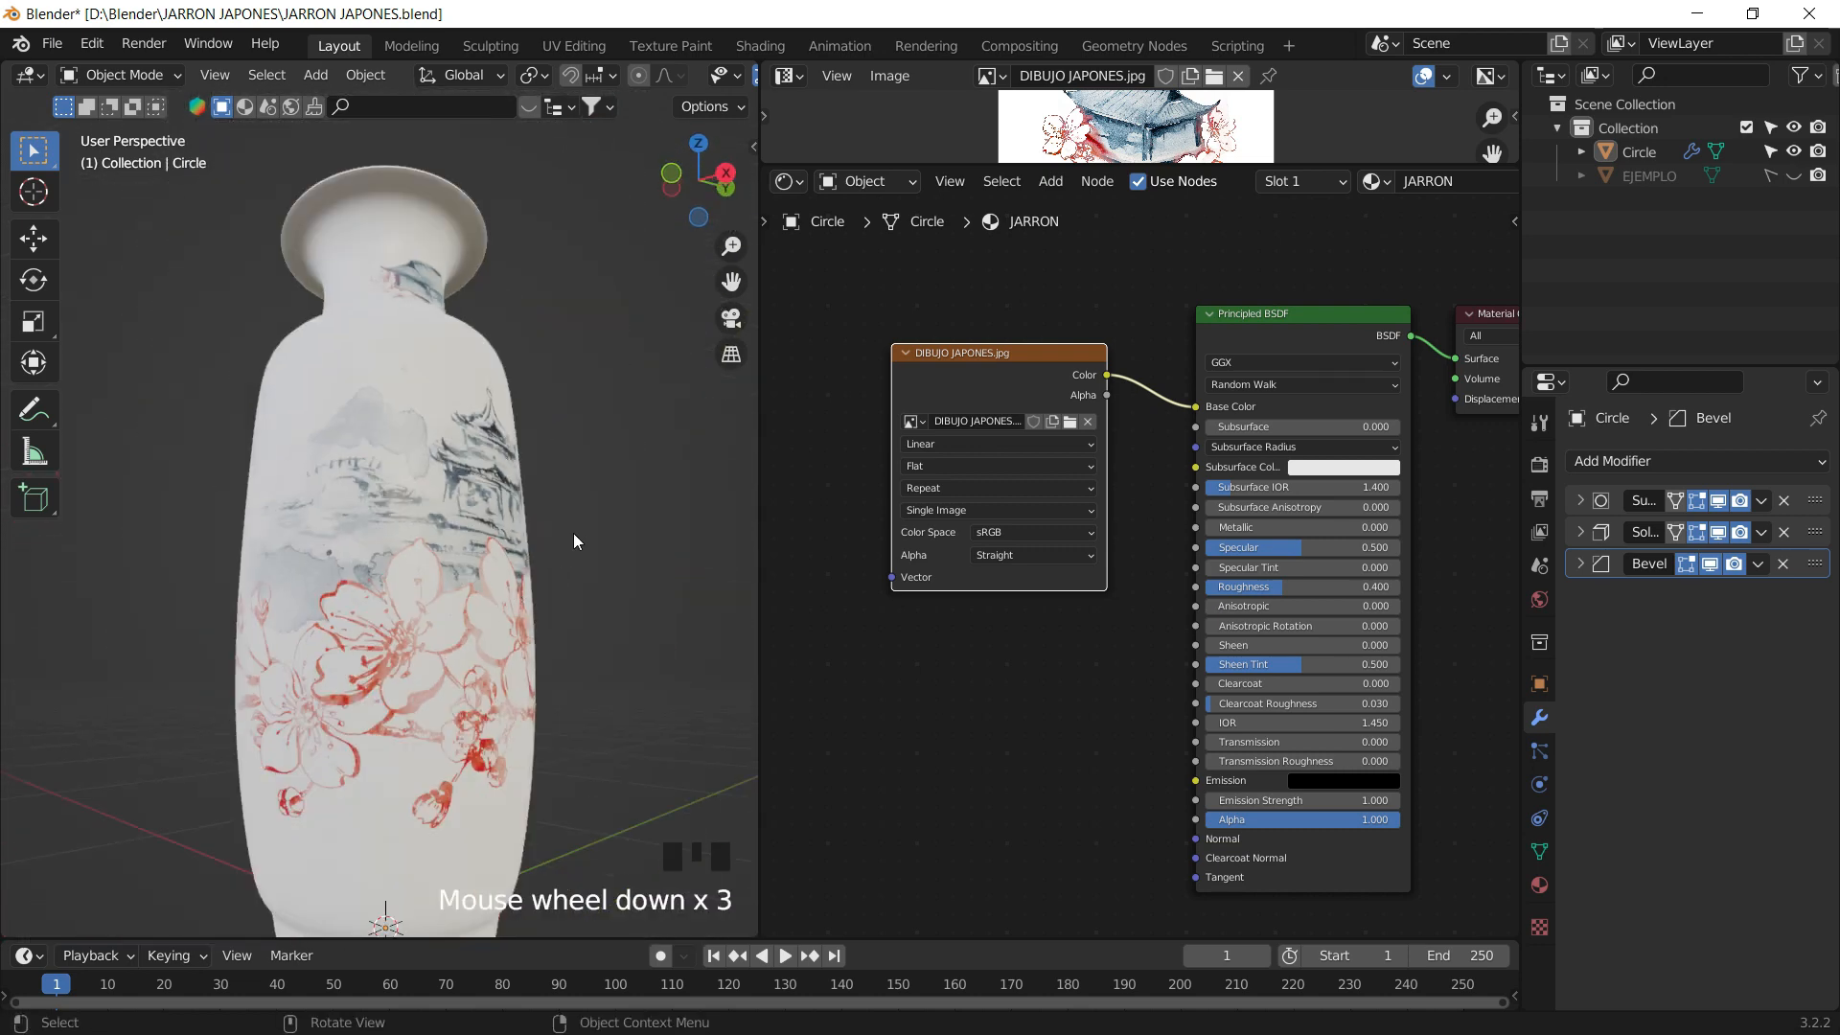
- Add linked Texture Coordinate and Mapping nodes to the DIBUJO JAPONES.jpg texture, save the file, and shift both nodes clear of the texture node
shift+middle_drag(567, 539, 596, 460)
middle_drag(1118, 525, 1244, 514)
scroll(1165, 467, down, 2)
click(1165, 359)
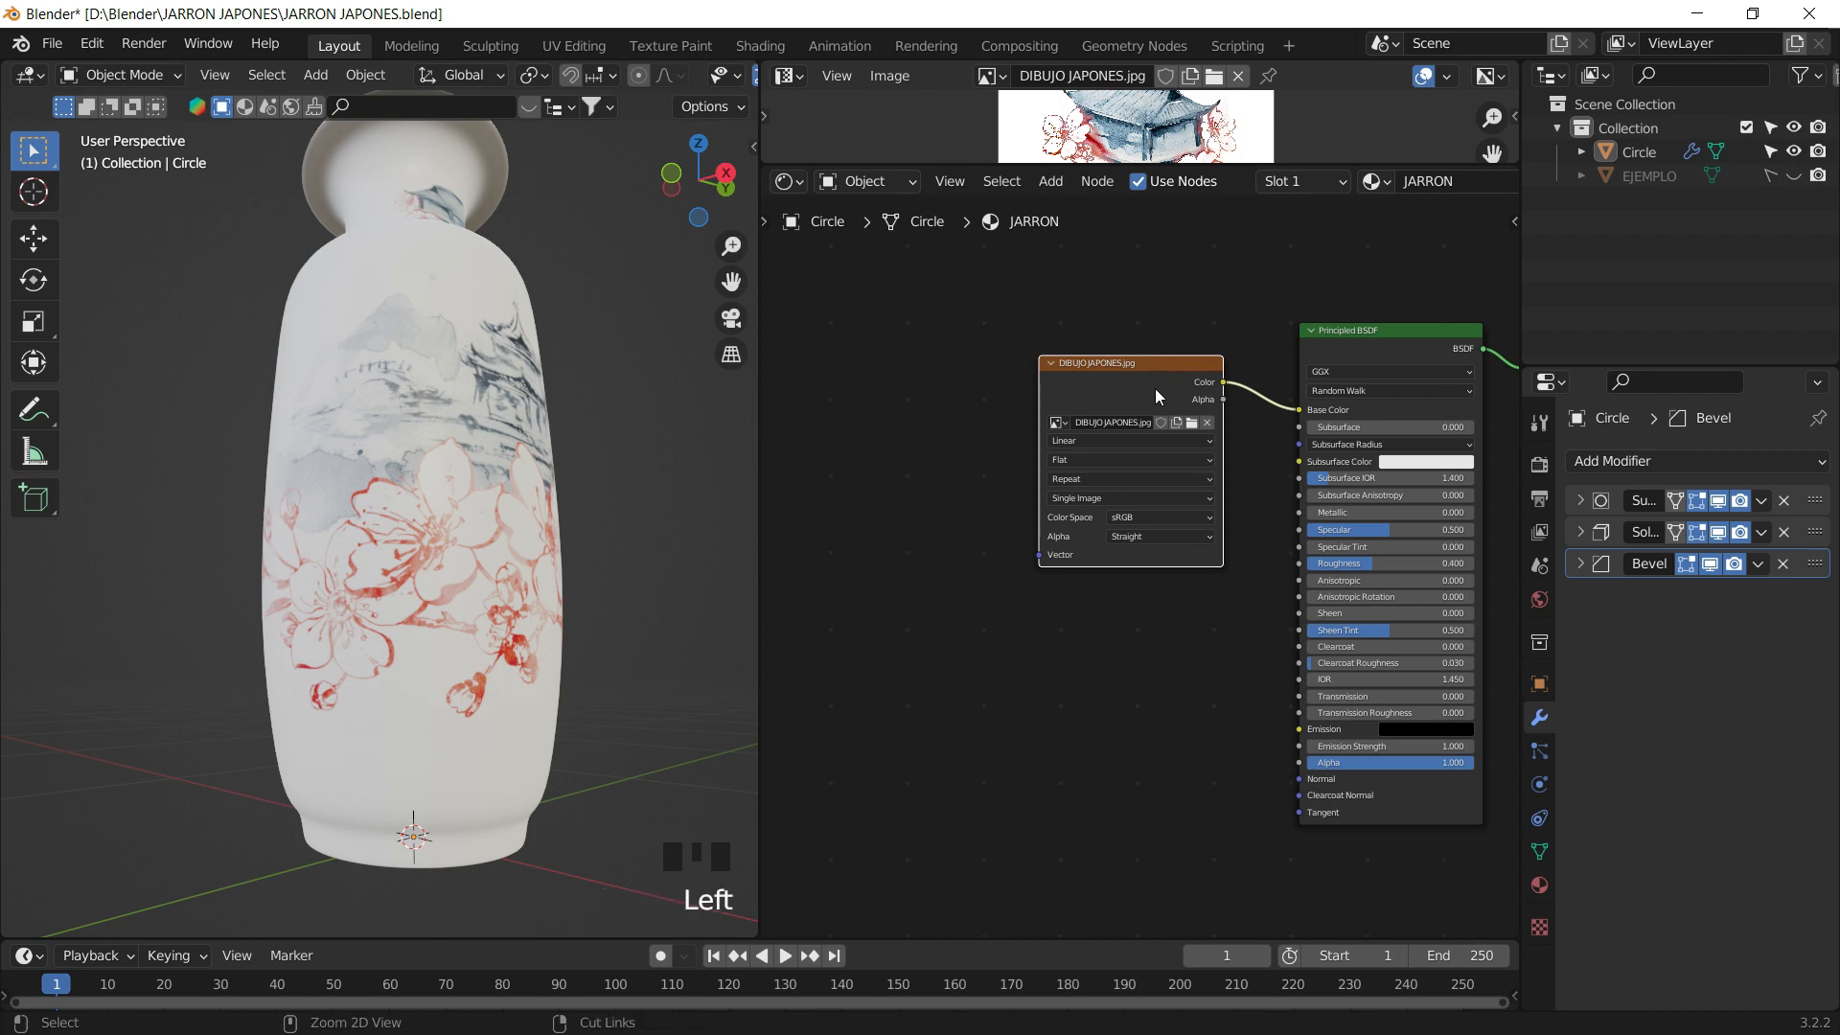
key(ctrl+t)
middle_drag(873, 424, 956, 429)
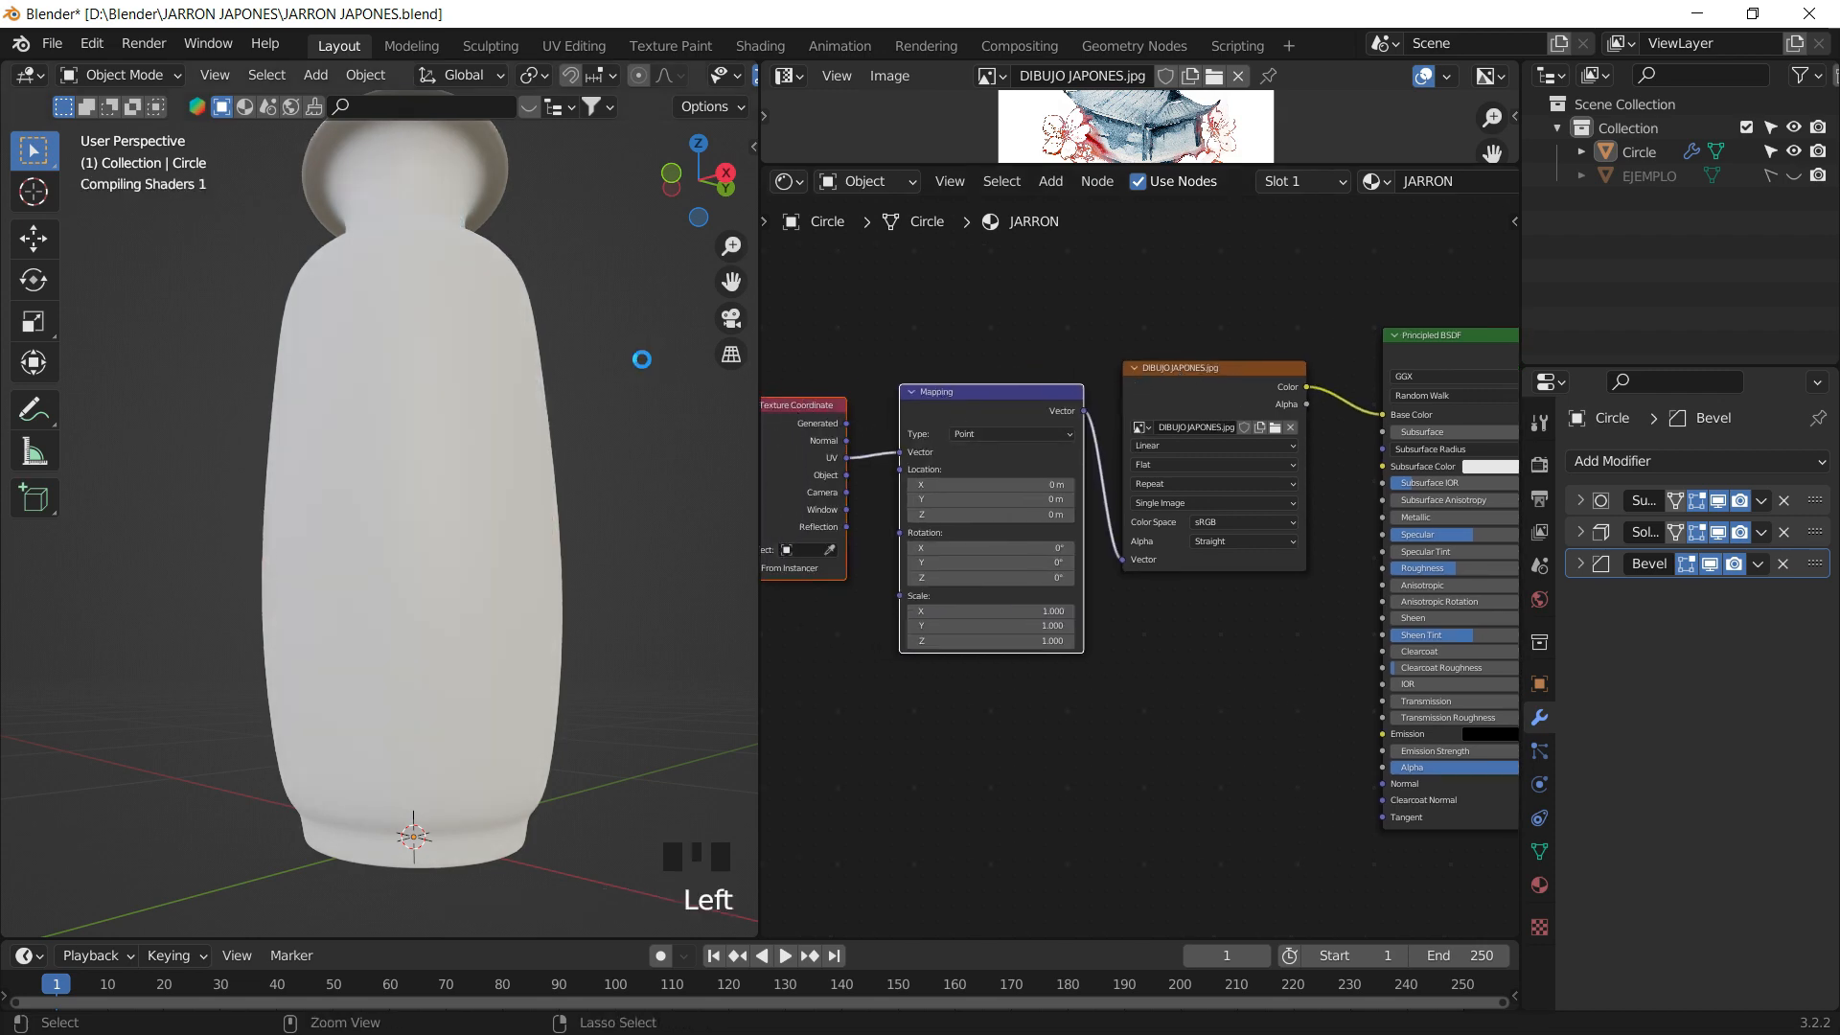
key(ctrl+s)
drag(818, 404, 790, 456)
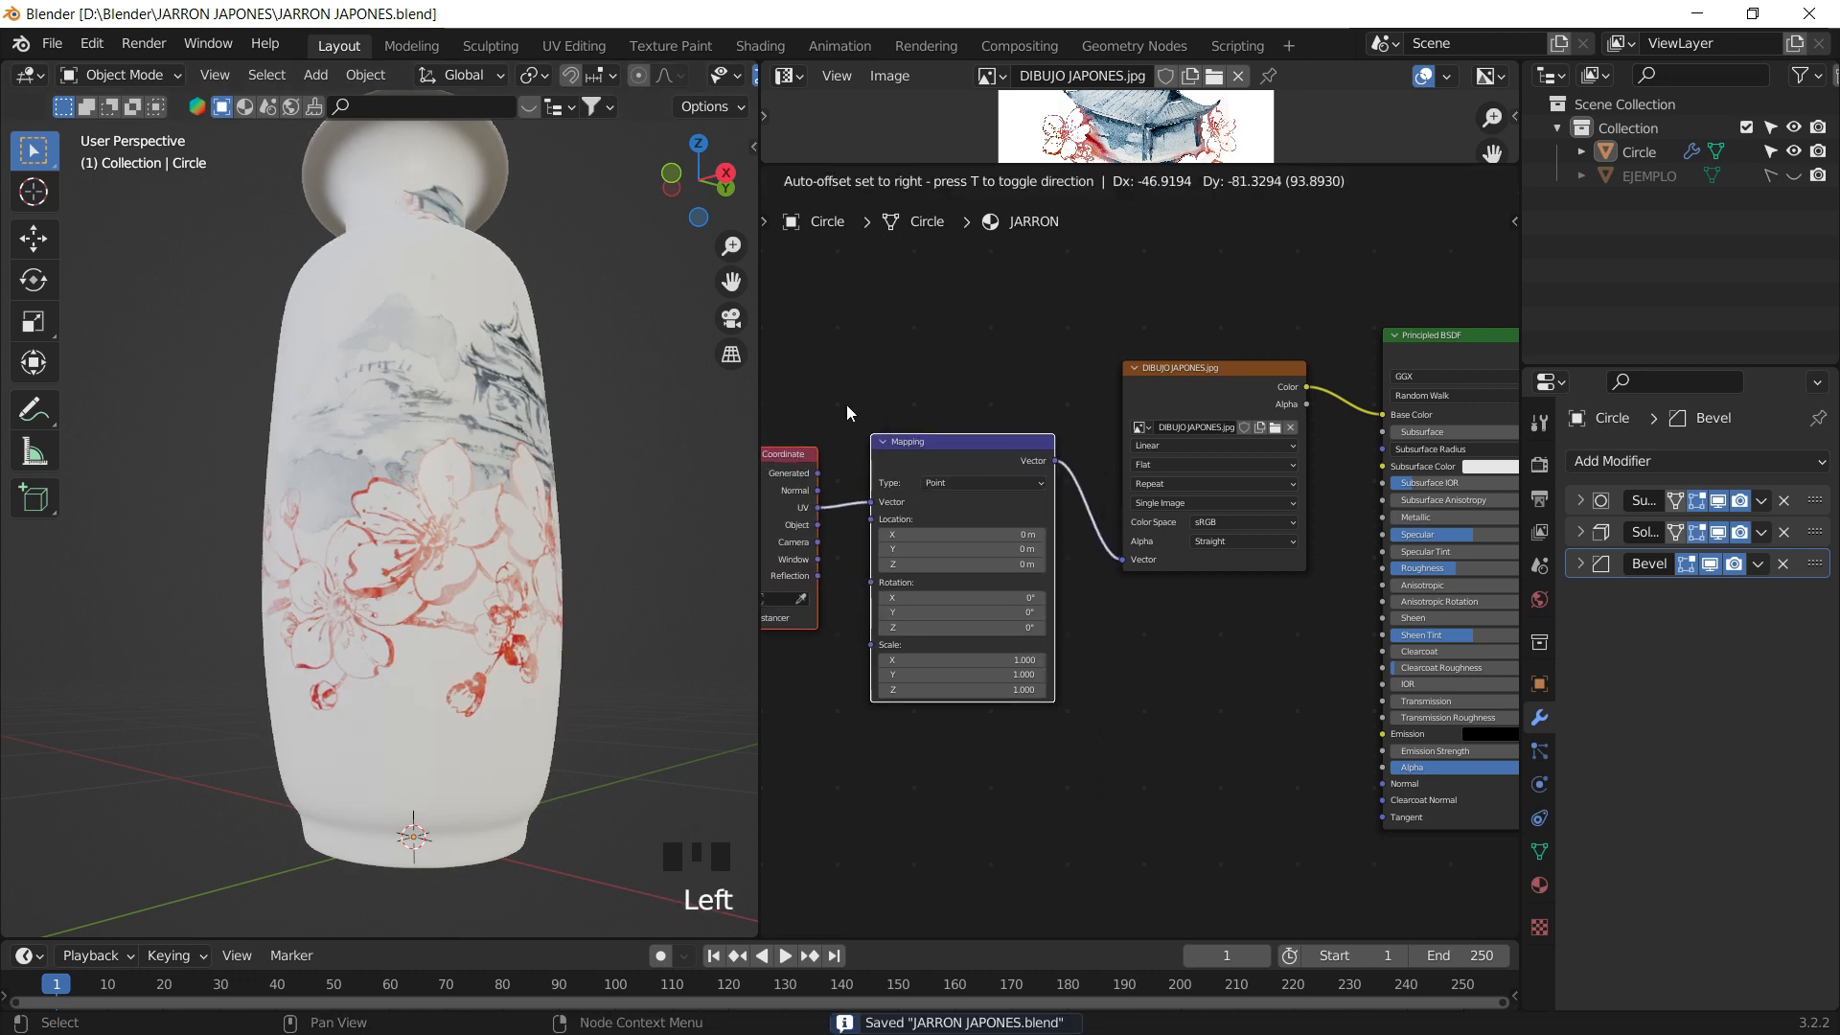
click(849, 405)
- Raise the DIBUJO JAPONES.jpg image texture node and place a duplicate of it directly underneath
middle_drag(1262, 397, 1196, 318)
click(1193, 312)
drag(1194, 313, 1191, 274)
key(shift+d)
click(1181, 504)
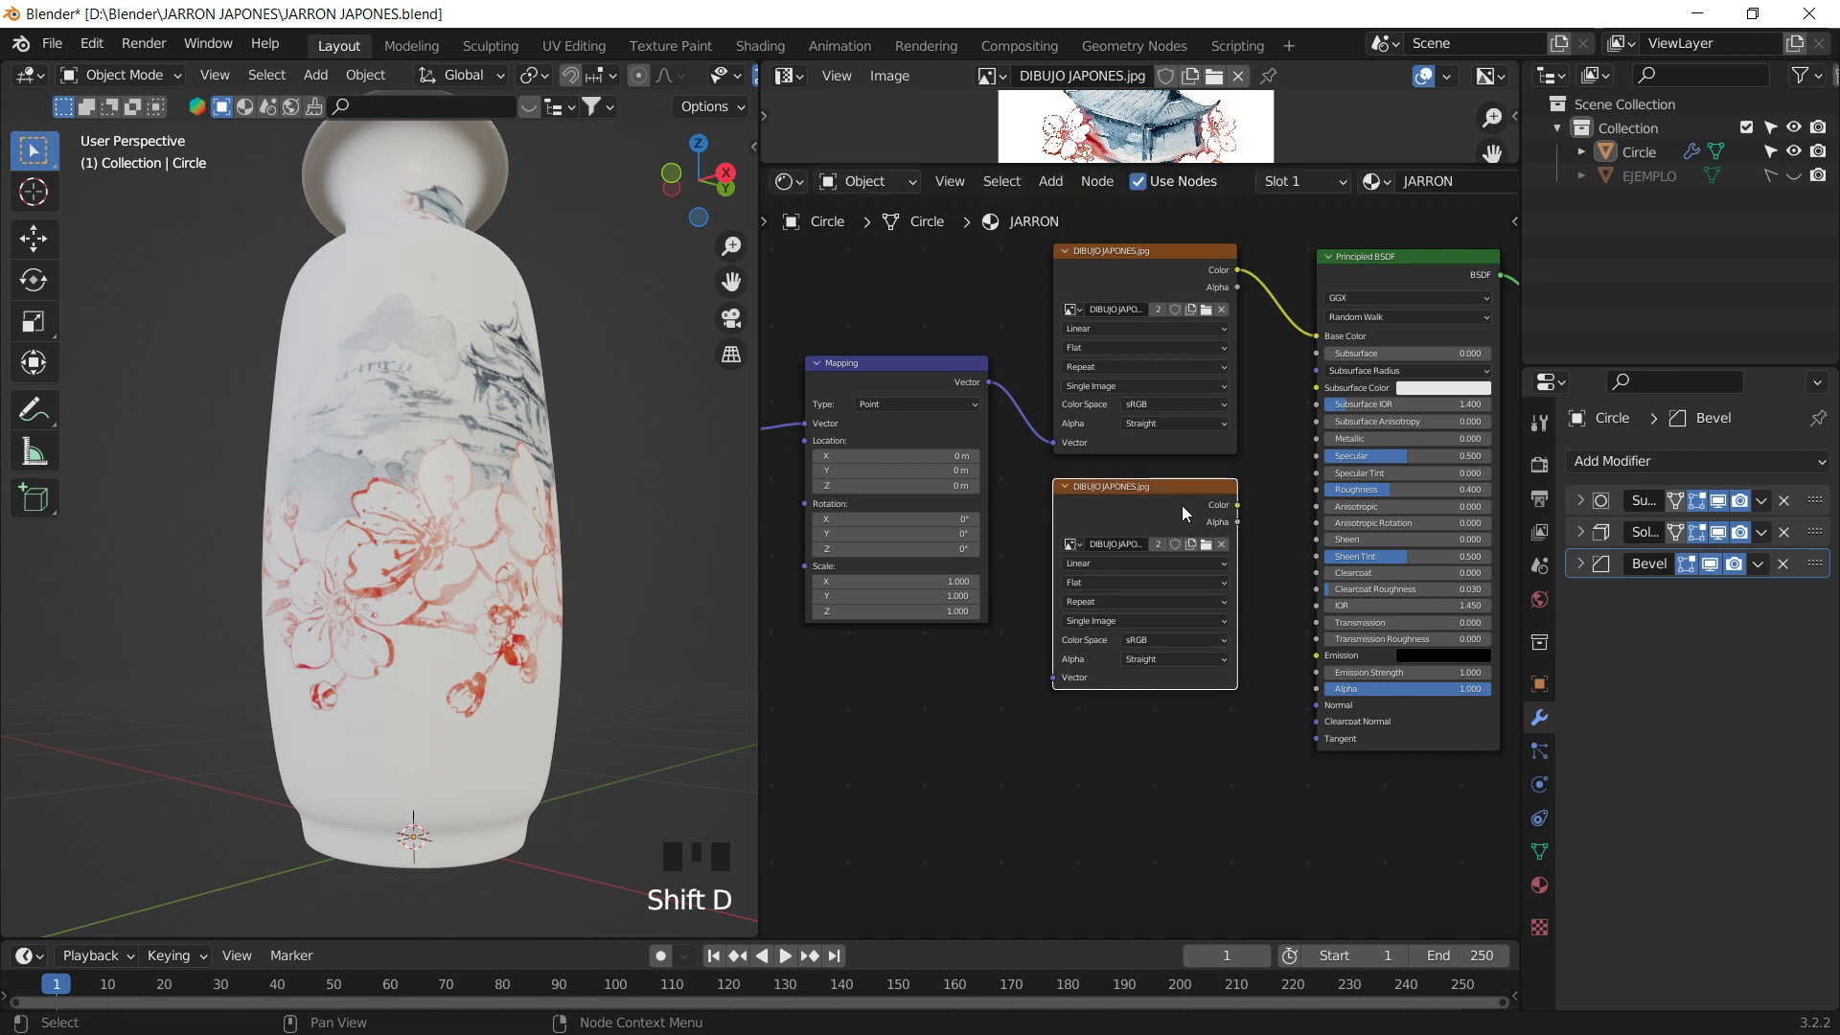
- Move the Principled BSDF and Material Output nodes farther from the image textures to make room for another node
middle_drag(1313, 263, 1021, 318)
drag(1047, 270, 1294, 582)
key(g)
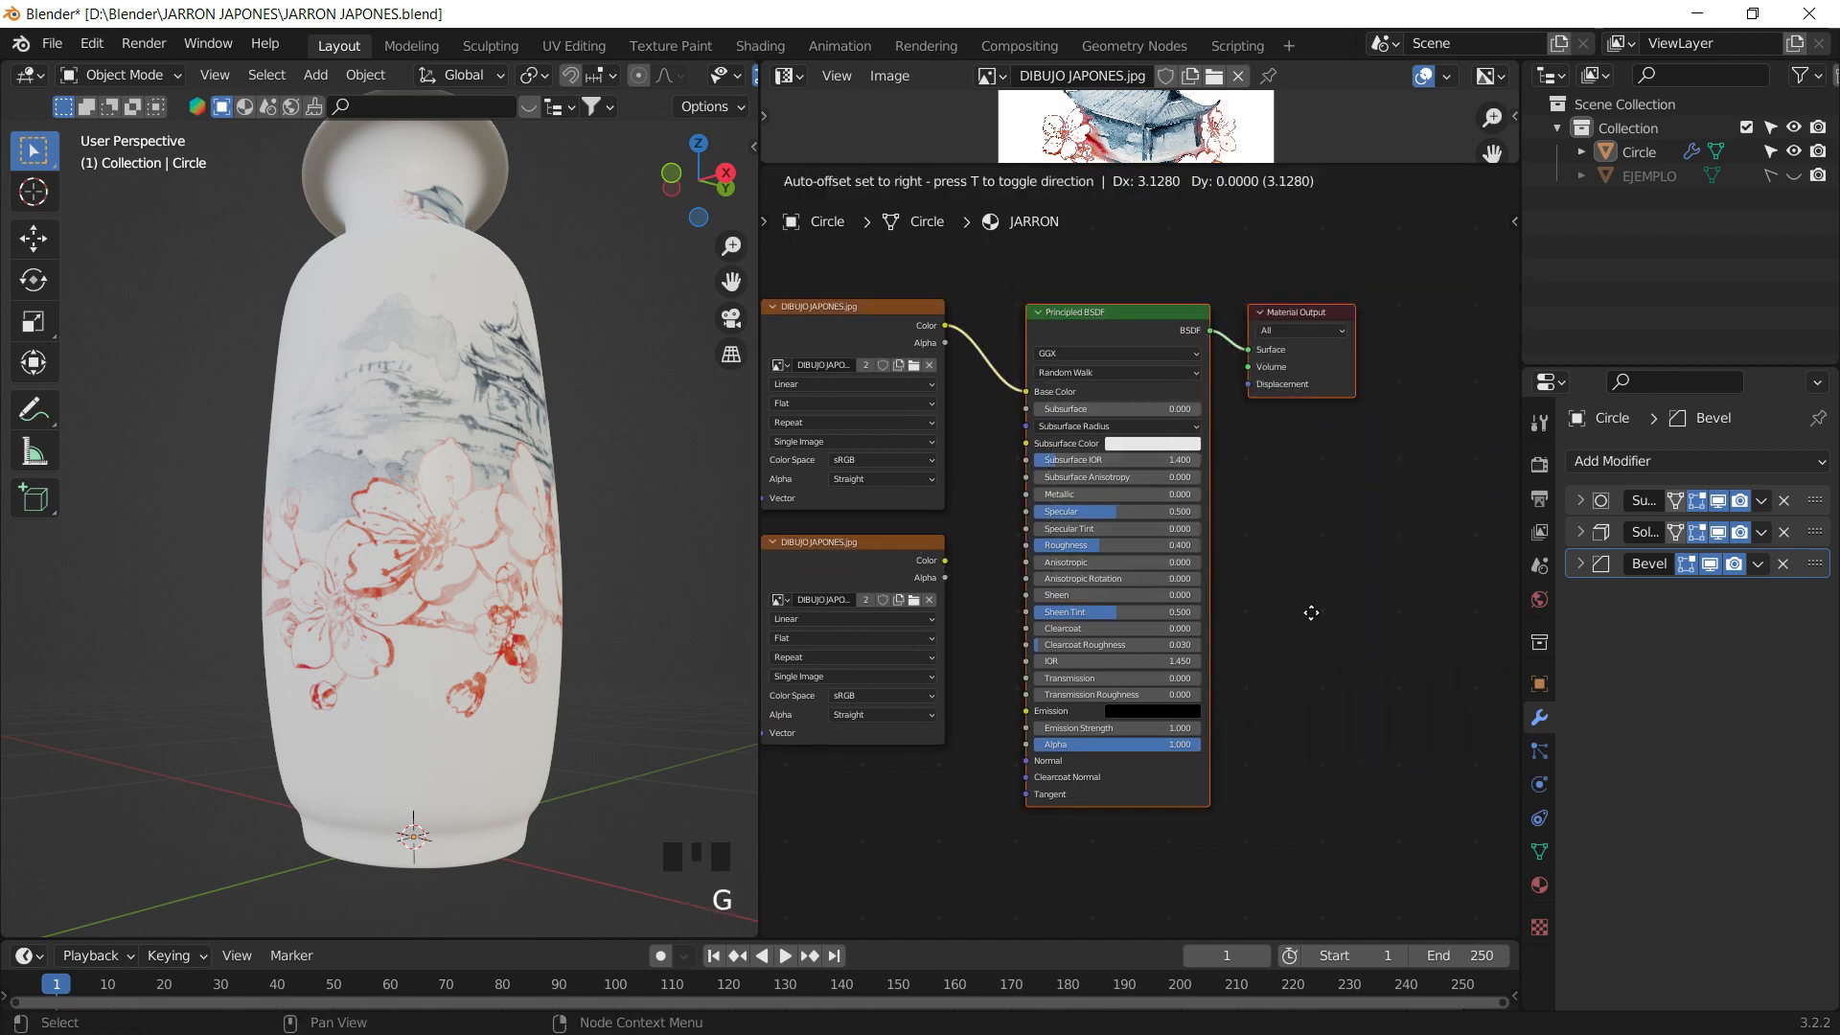
click(1469, 624)
click(1095, 462)
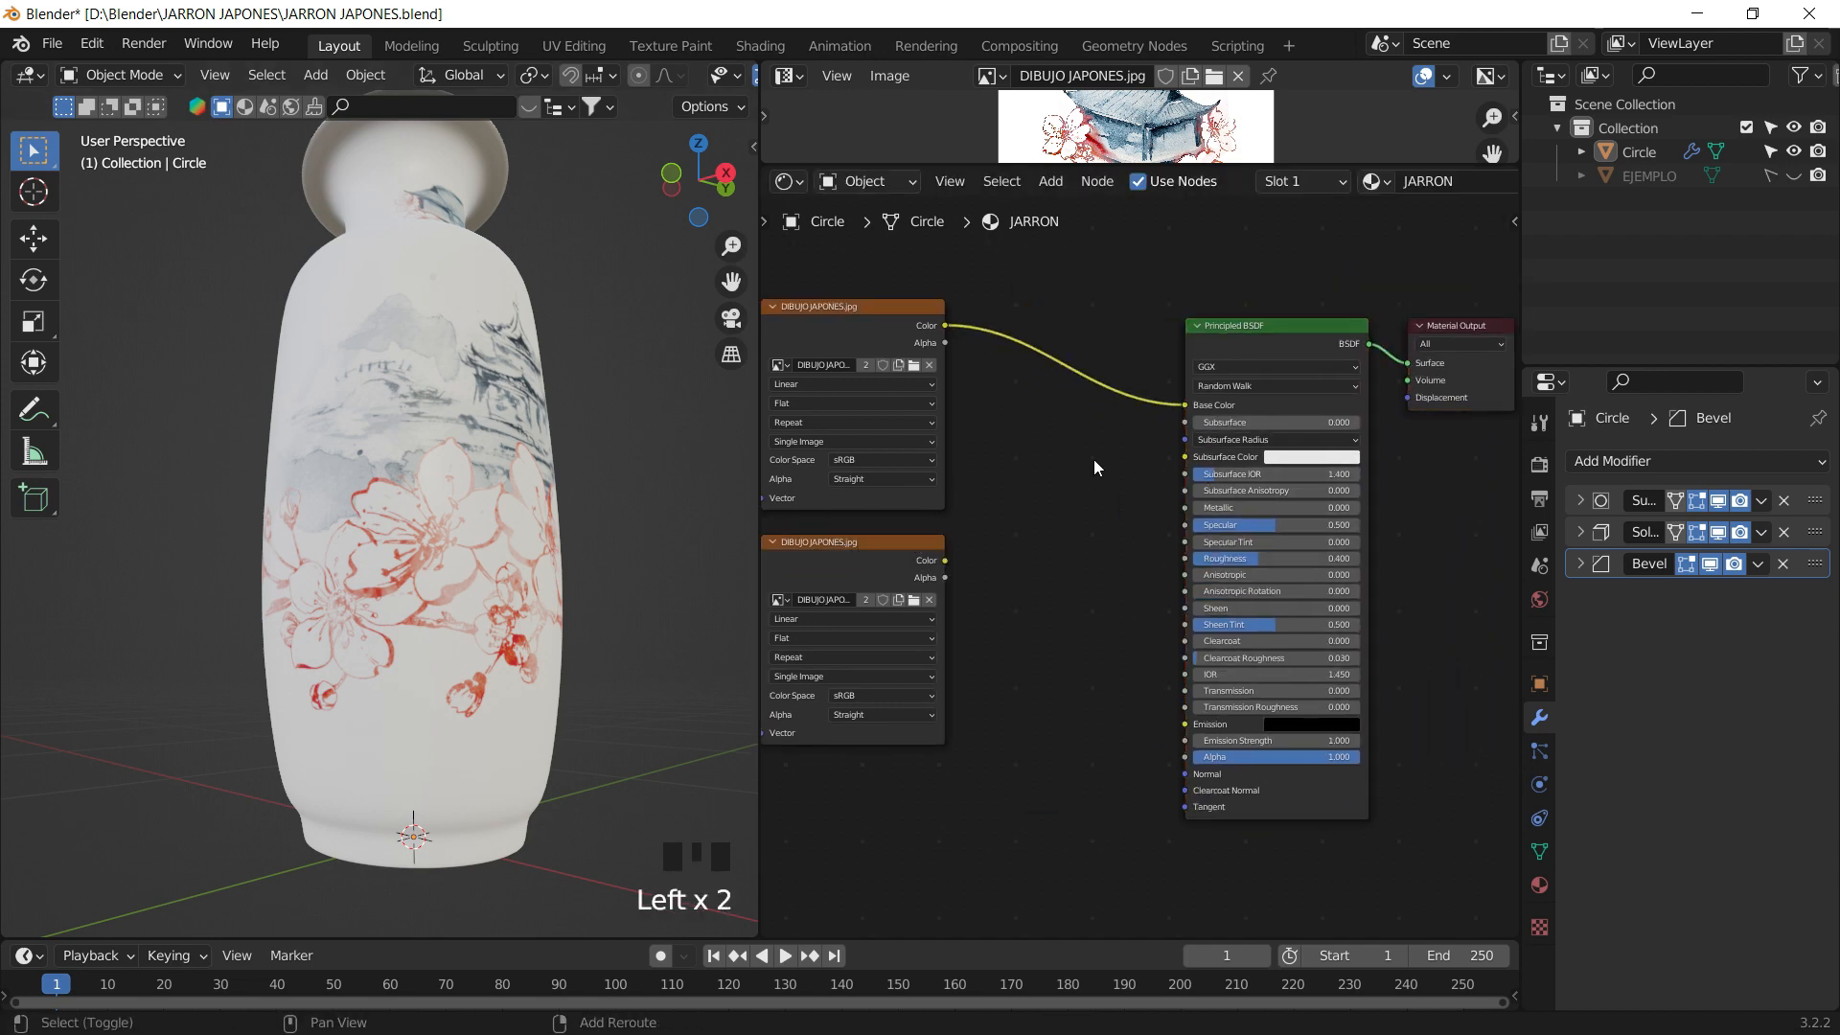
- Add a ColorRamp node between the image textures and the Principled BSDF
key(shift+a)
text(co)
key(Return)
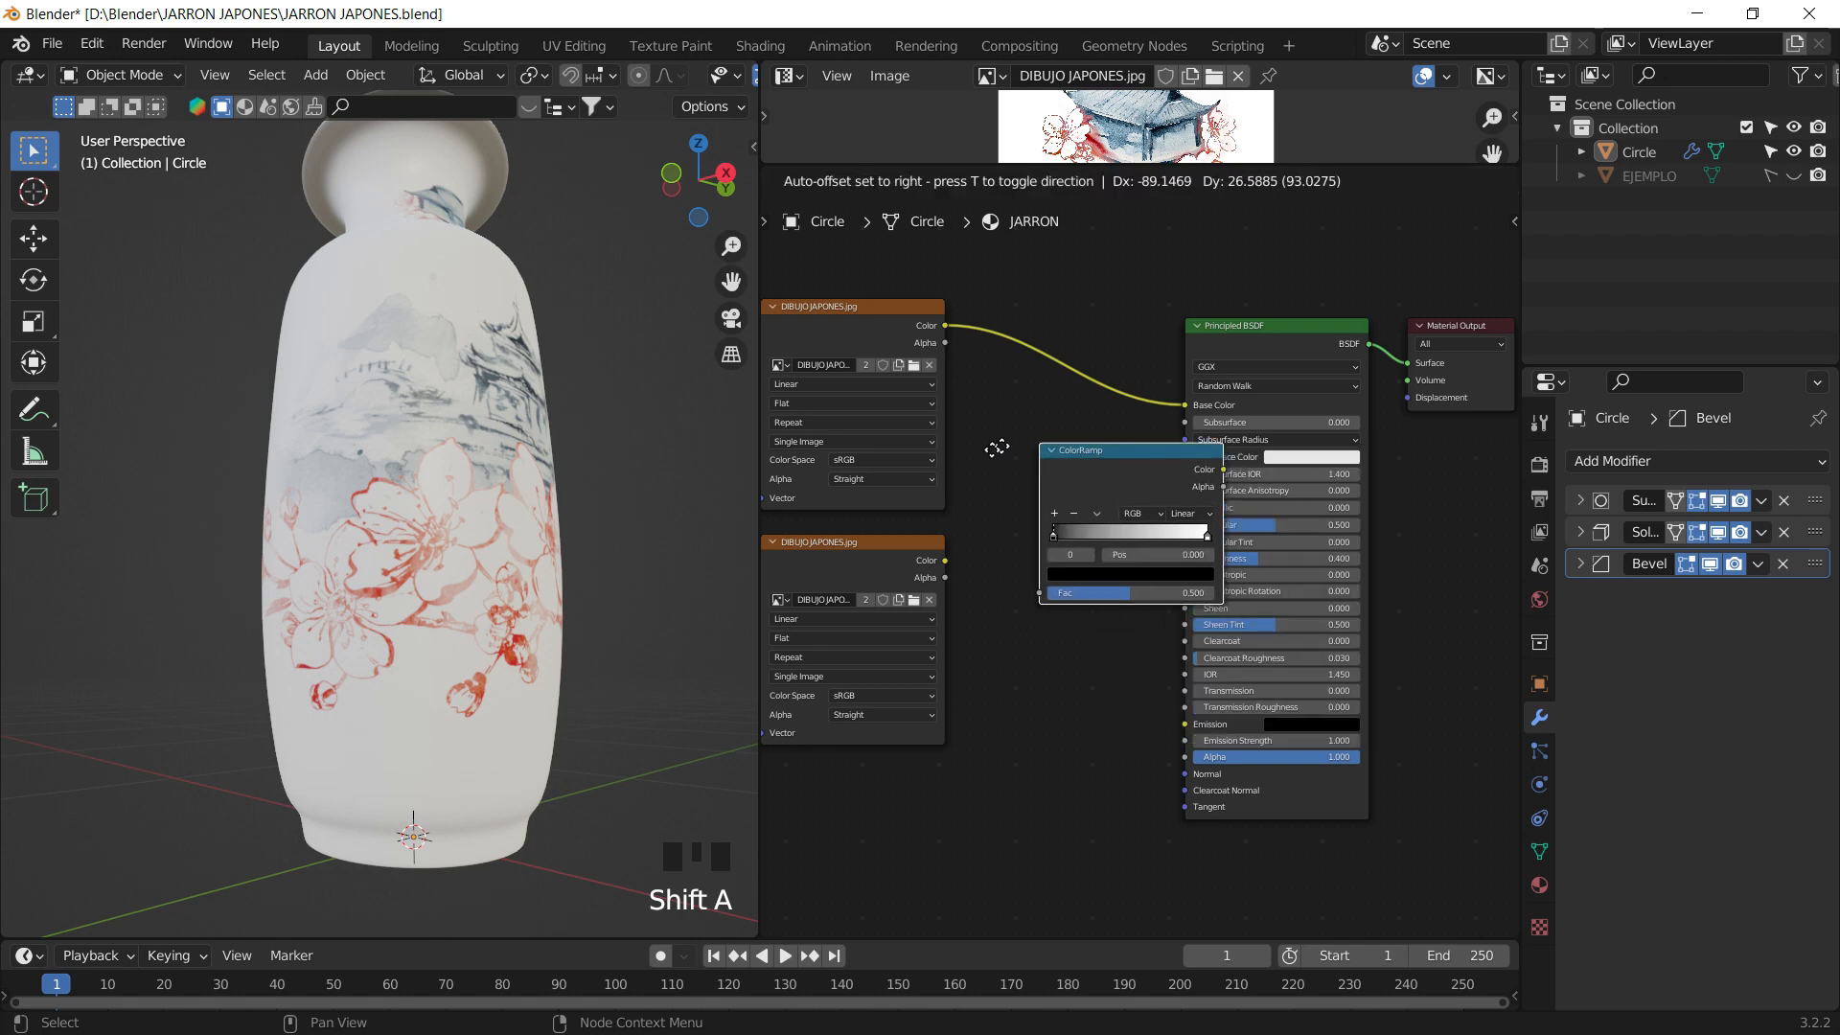
click(970, 464)
- Connect the duplicated texture's Color to the ColorRamp's Fac and the ColorRamp's Color to the Principled BSDF's Roughness
middle_drag(1137, 574, 1233, 647)
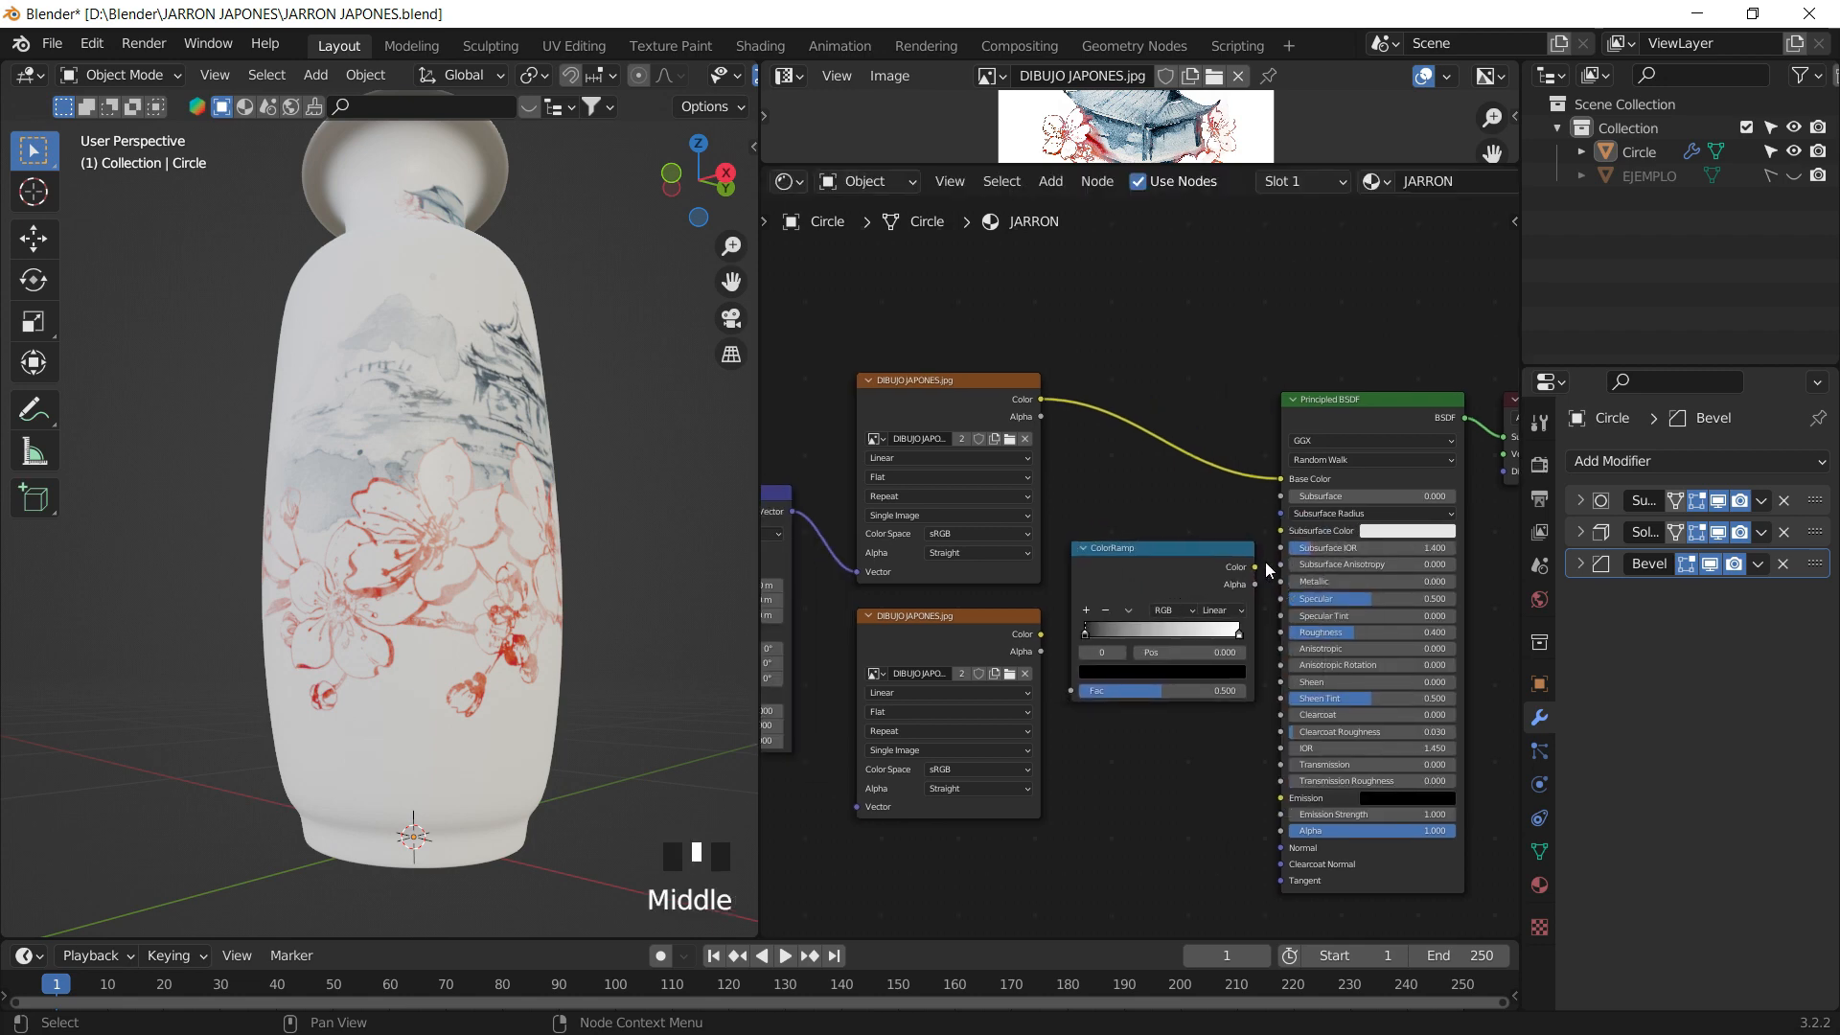
scroll(1252, 575, up, 4)
middle_drag(1226, 563, 1191, 494)
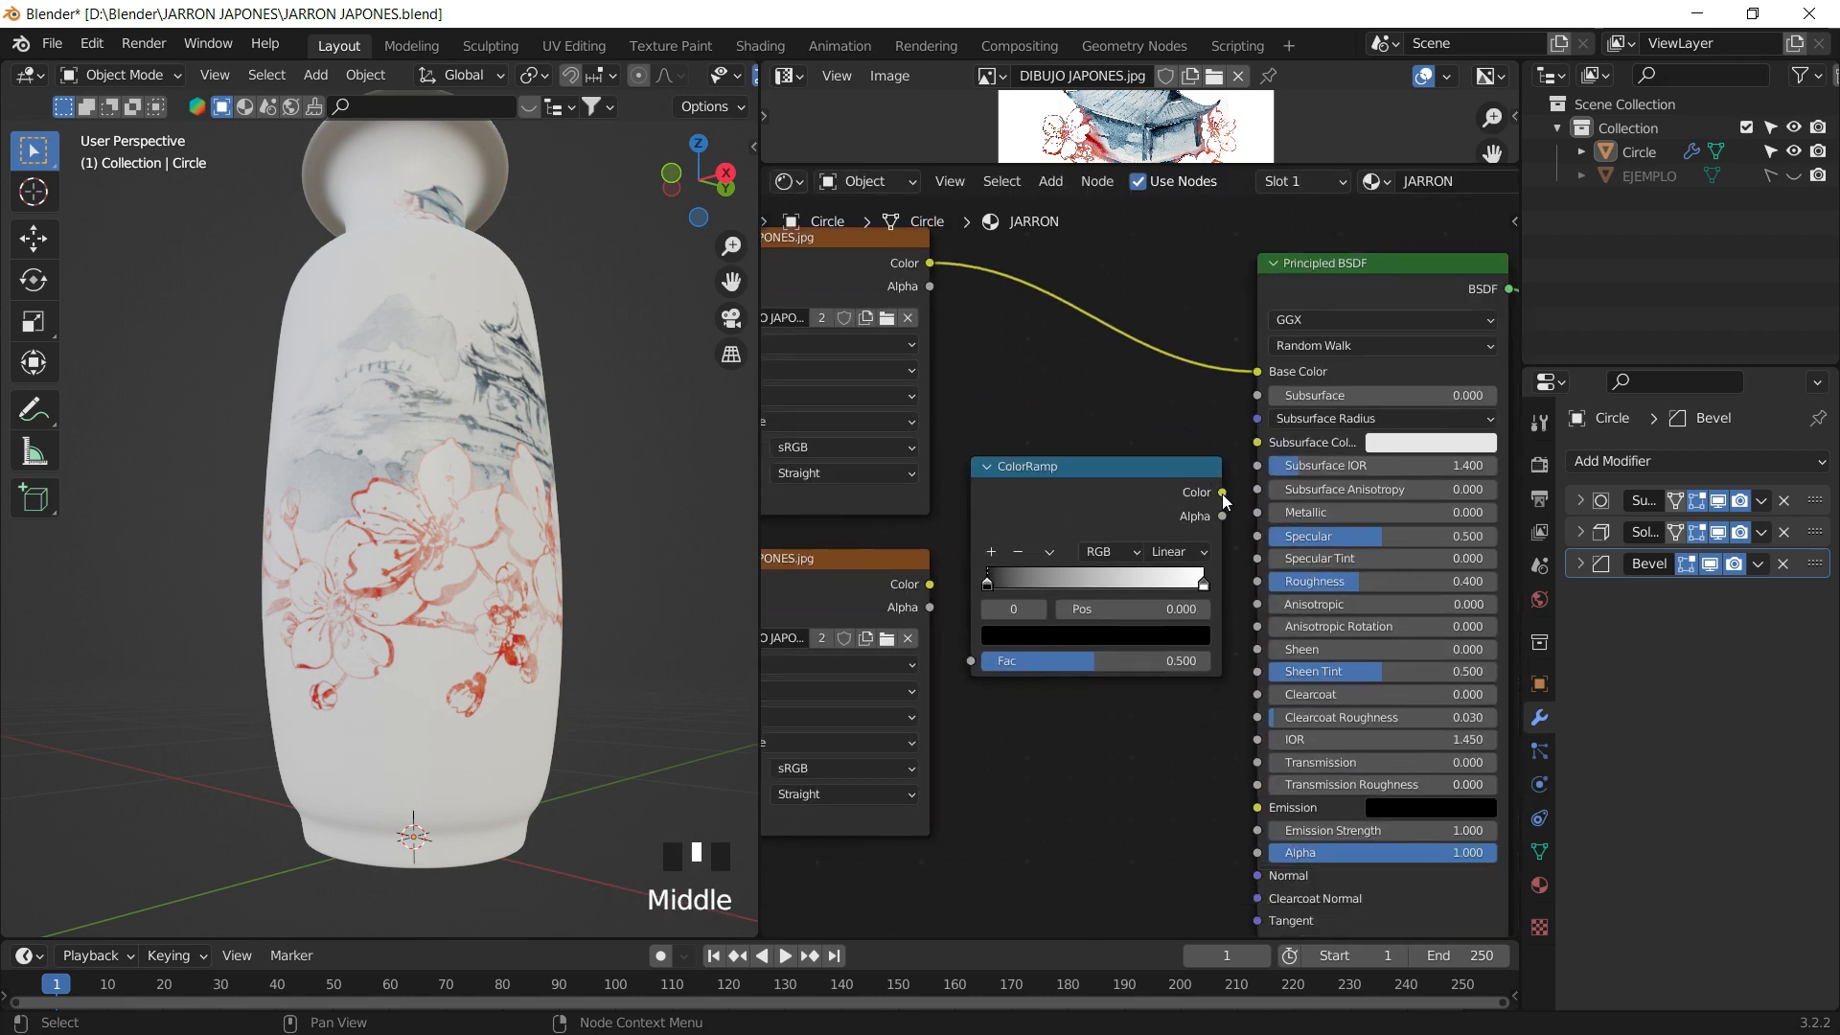
drag(1223, 493, 1258, 582)
middle_drag(996, 518, 1089, 482)
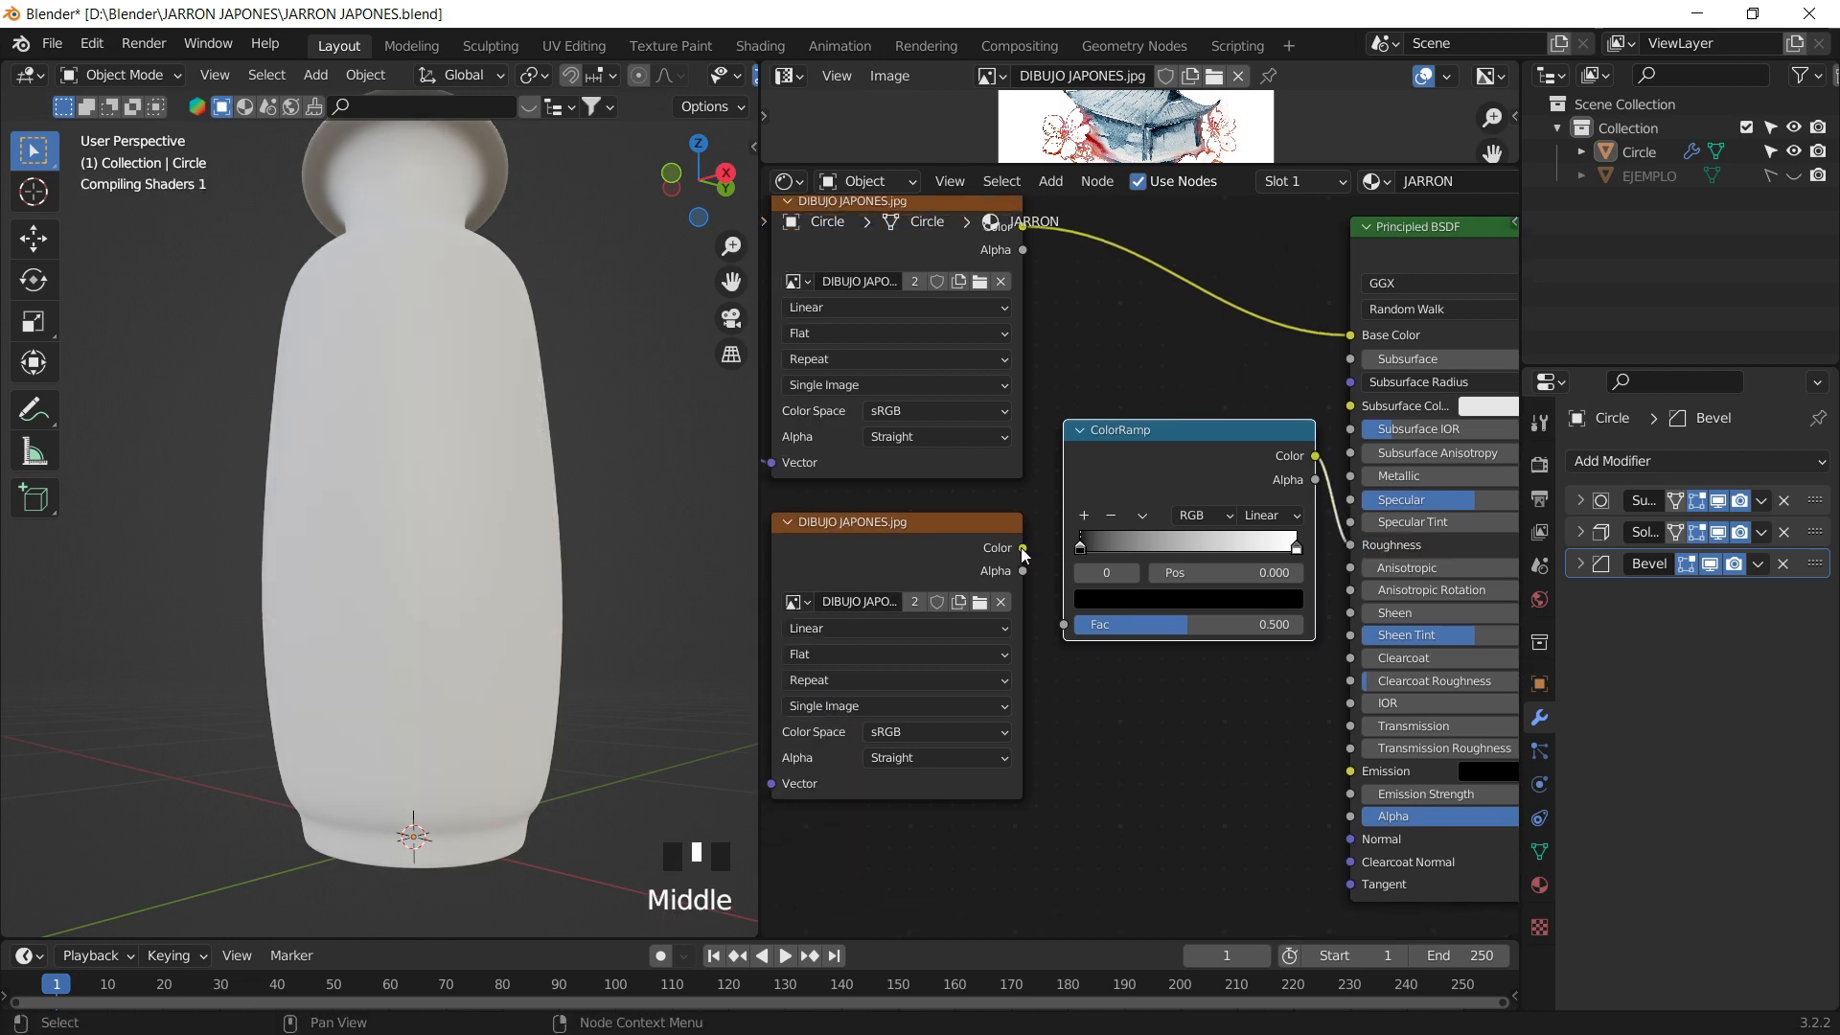
drag(1023, 548, 1077, 623)
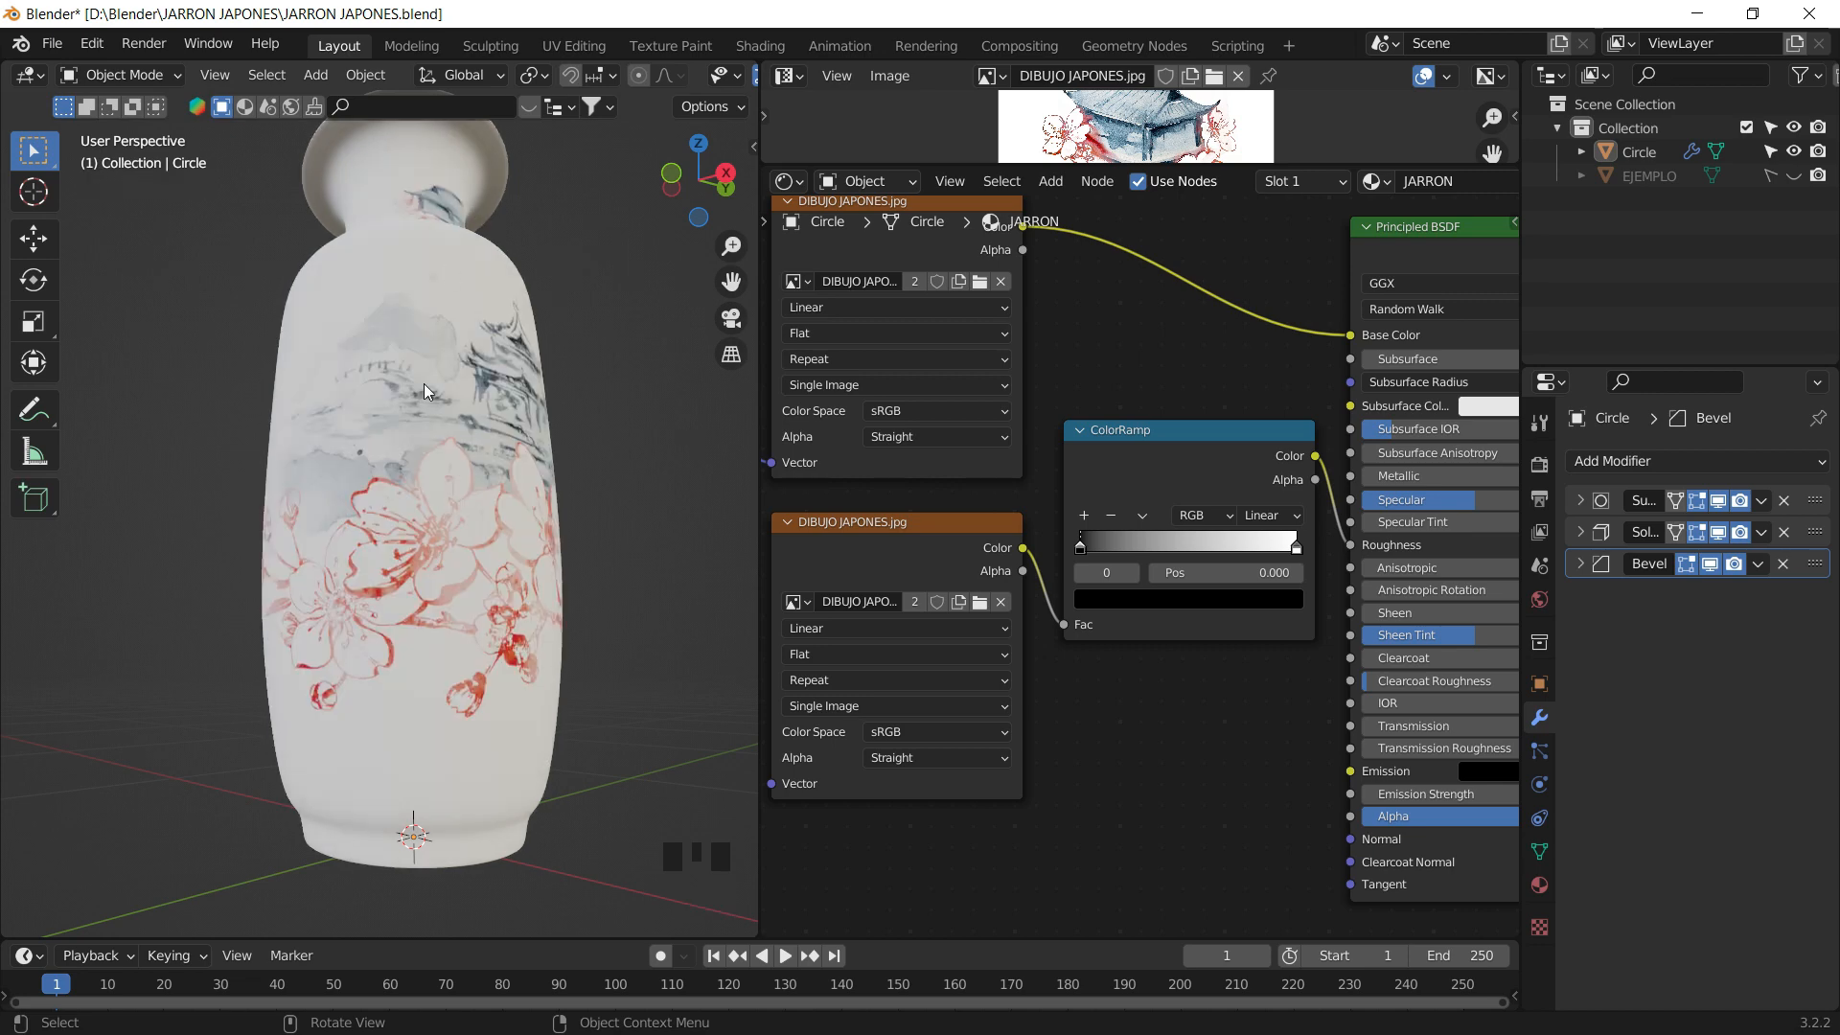
- Examine up close how the roughness map affects reflections on the vase's blossom drawings
mouse_move(424, 383)
middle_down()
mouse_move(462, 451)
mouse_move(441, 569)
mouse_move(472, 467)
mouse_move(504, 513)
mouse_move(500, 468)
middle_up()
scroll(440, 570, up, 3)
scroll(326, 452, up, 2)
scroll(439, 480, down, 5)
middle_drag(497, 508, 468, 426)
shift+middle_drag(468, 450, 561, 621)
scroll(464, 395, up, 1)
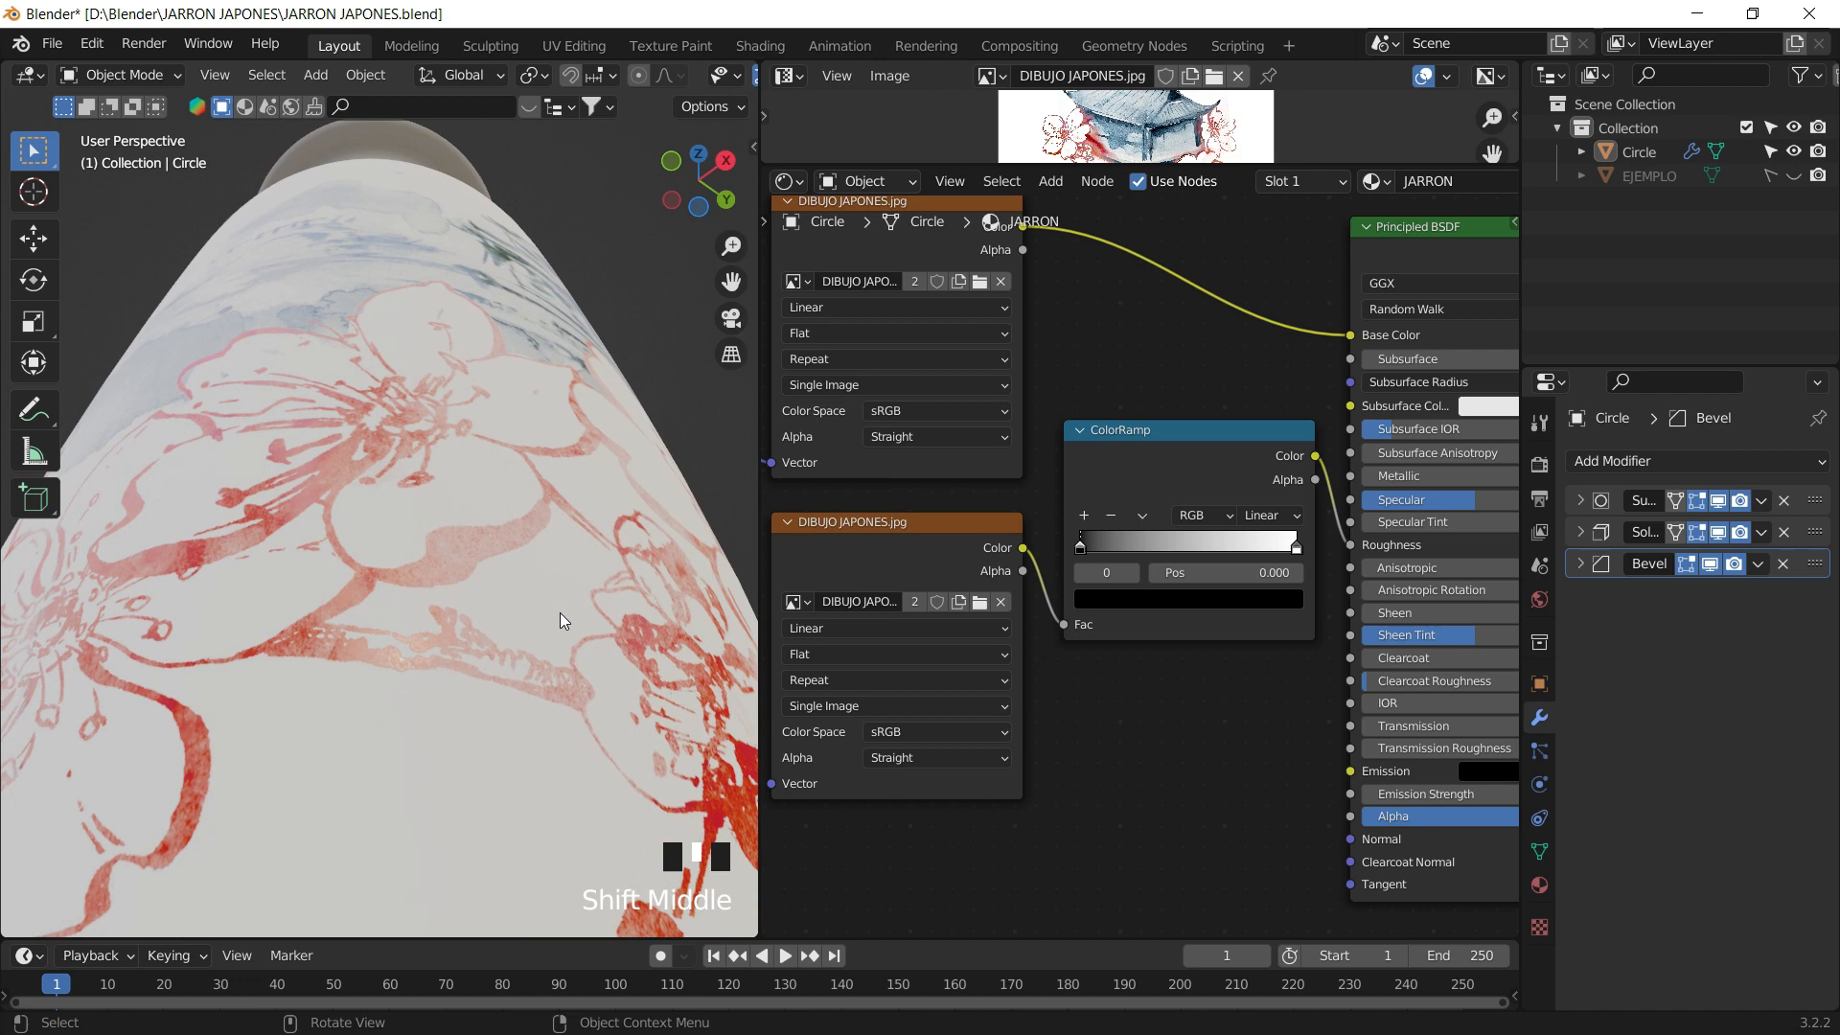
click(495, 489)
- Preview the ColorRamp on the vase and reverse it to white-to-black, with the white stop at 0.567 close to the black stop
click(1191, 447)
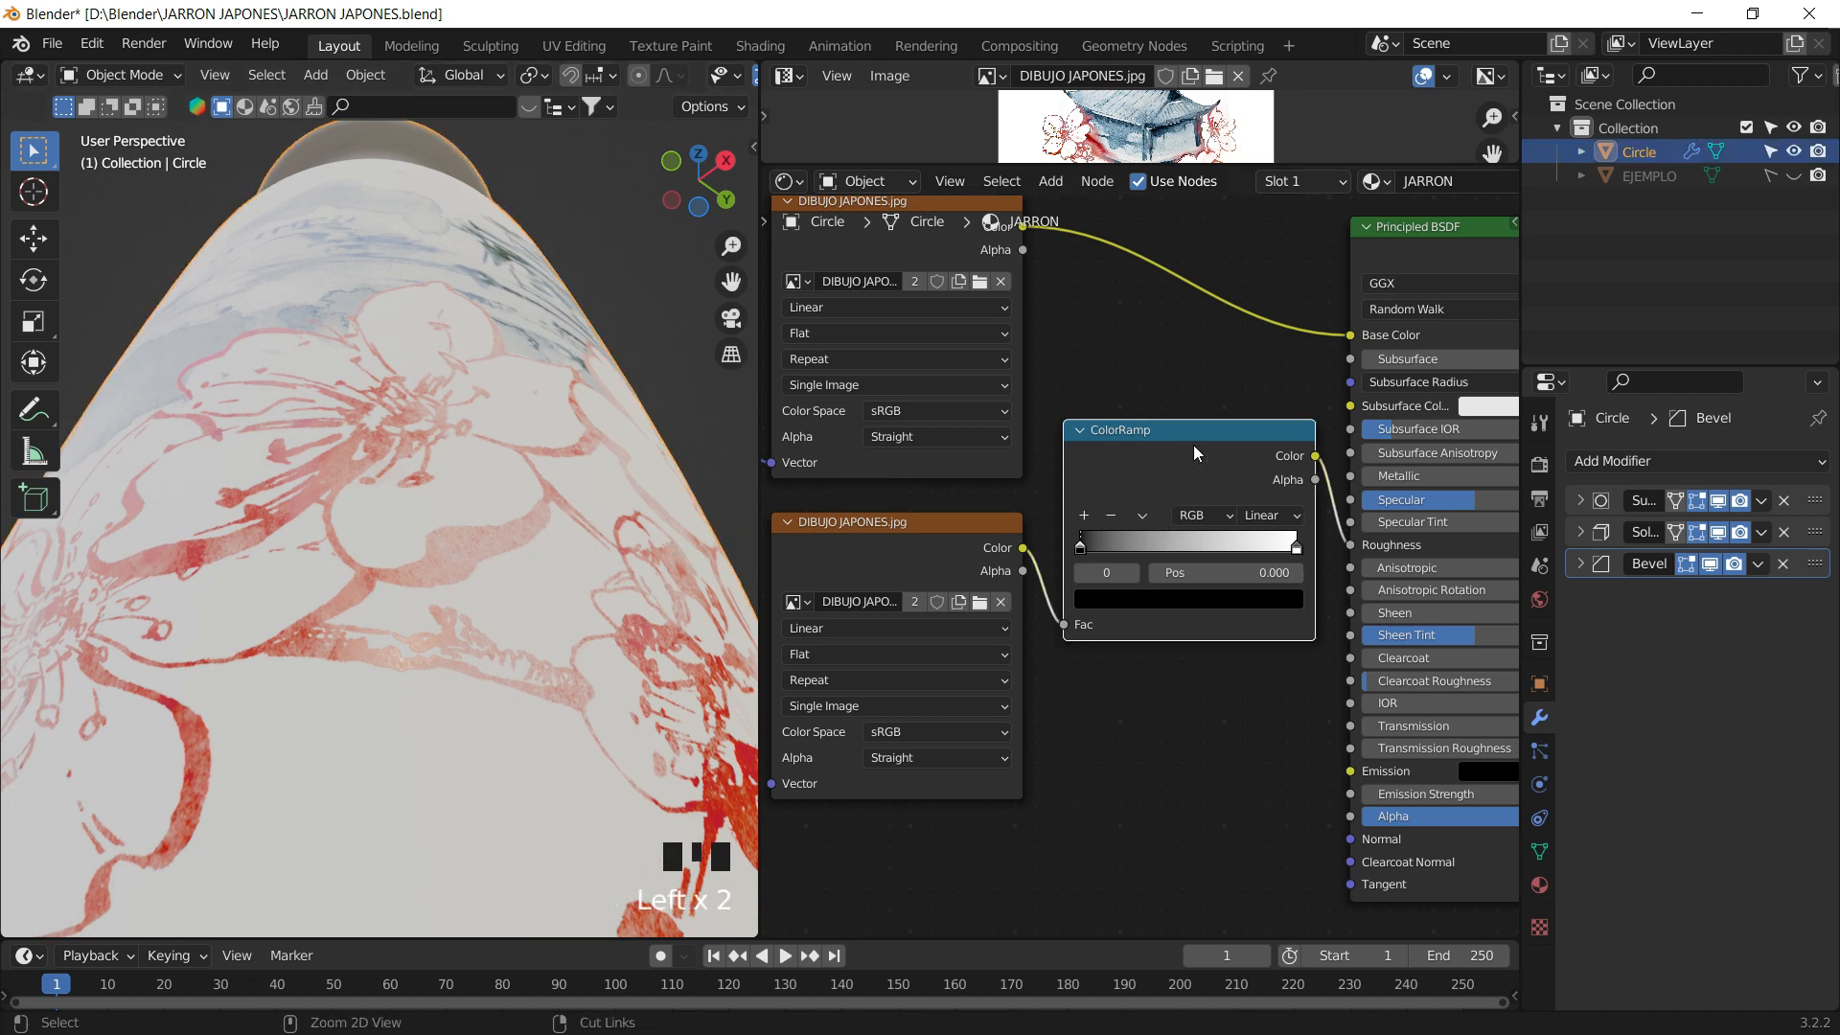
ctrl+shift+click(1192, 447)
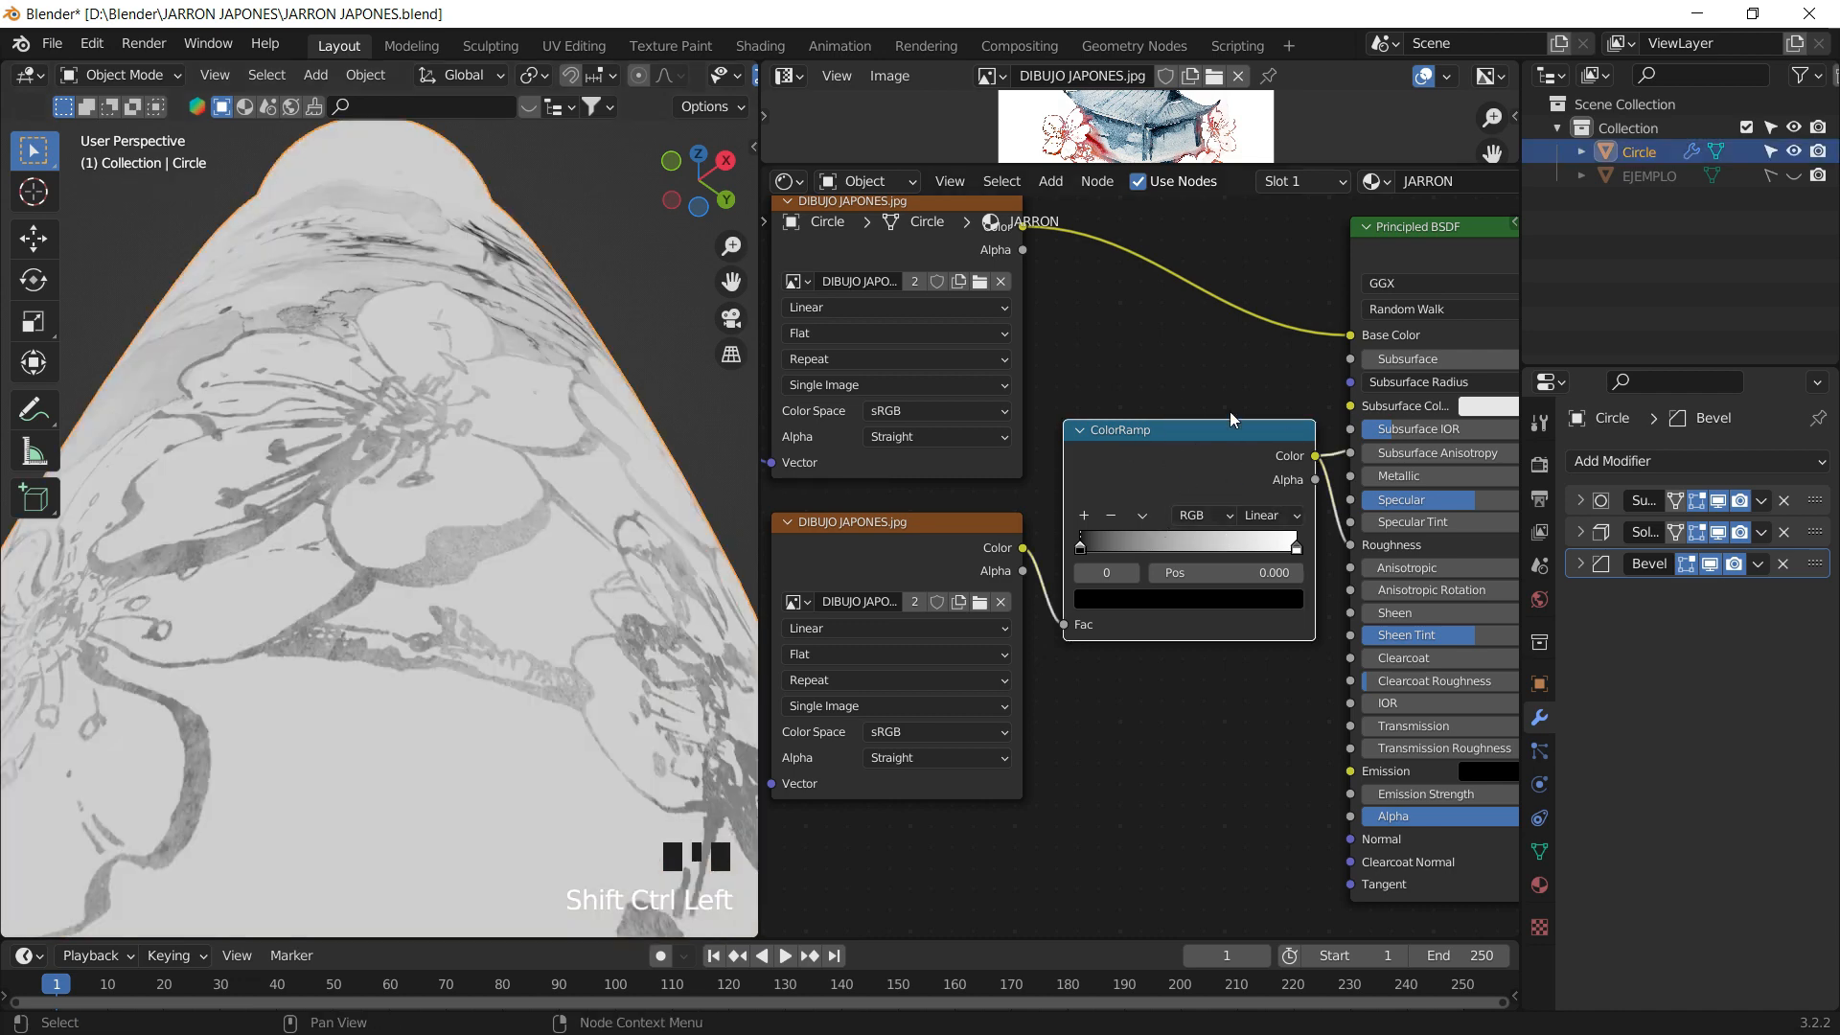
drag(1082, 551, 1180, 549)
click(1140, 516)
click(1171, 540)
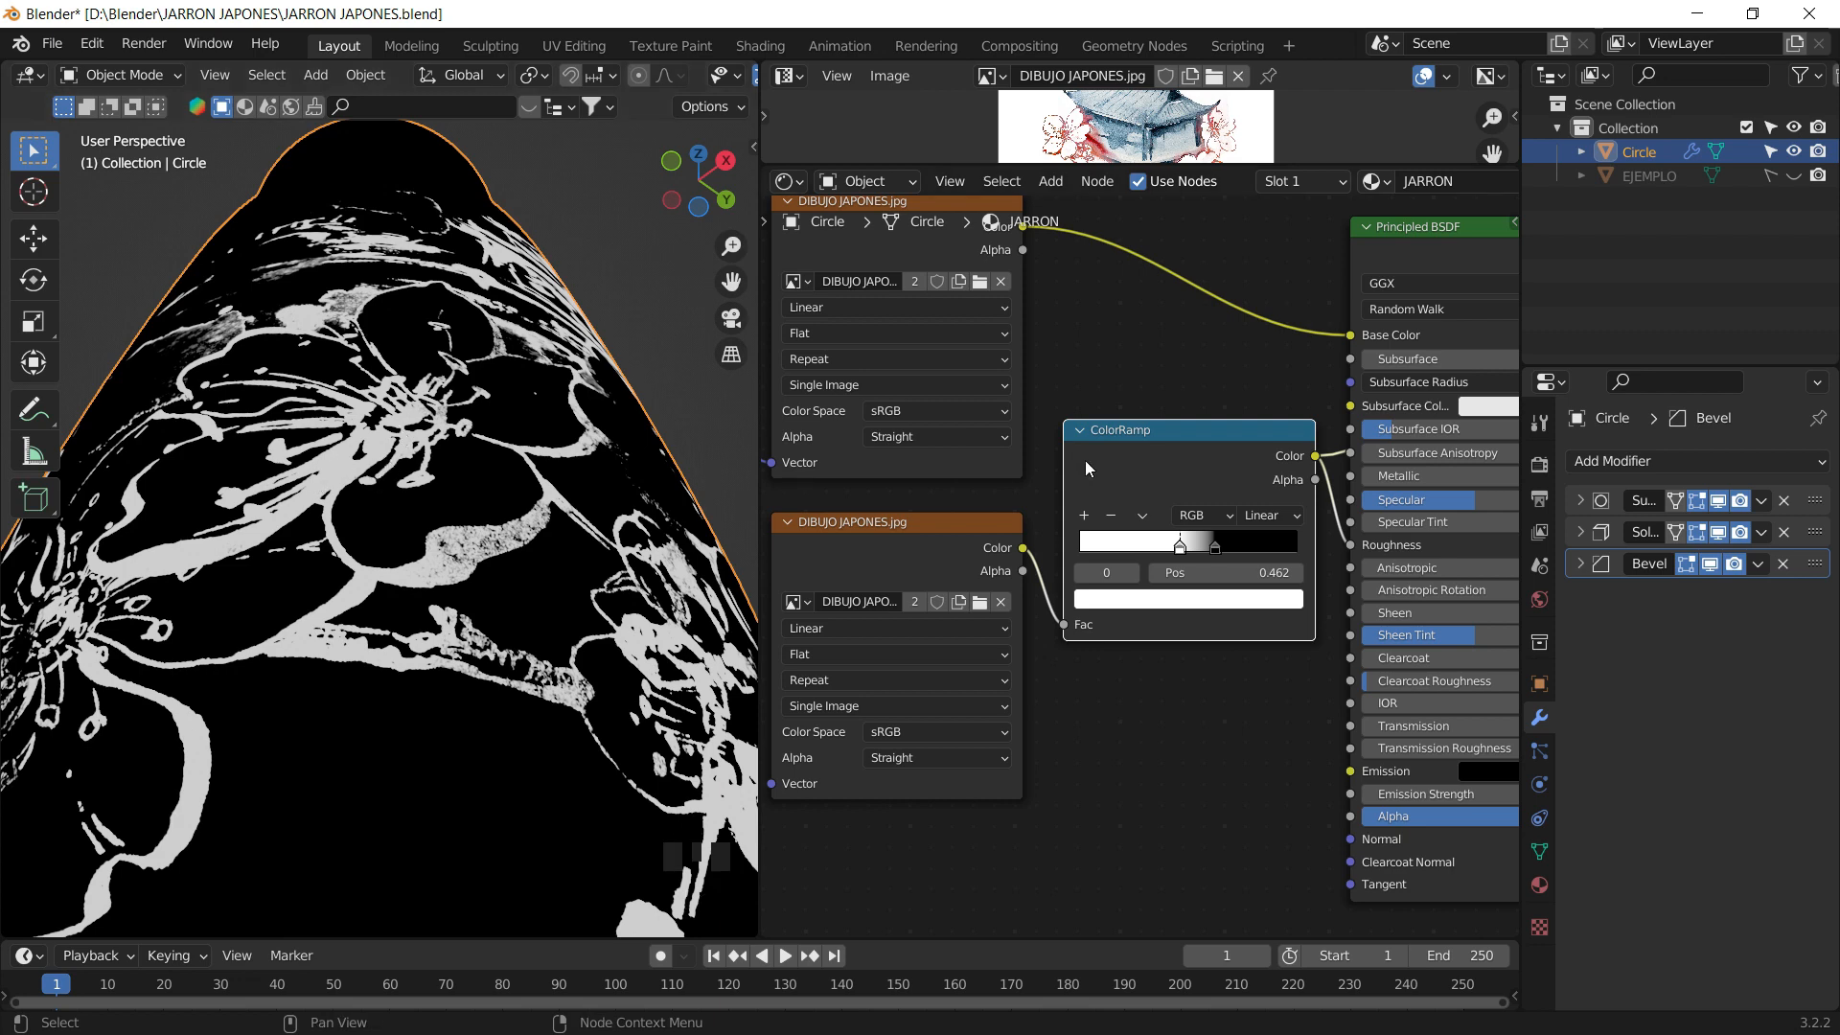
drag(1184, 550, 1209, 552)
- Switch the vase preview back to the full Principled BSDF material
middle_drag(1453, 284, 1299, 307)
ctrl+shift+click(1298, 303)
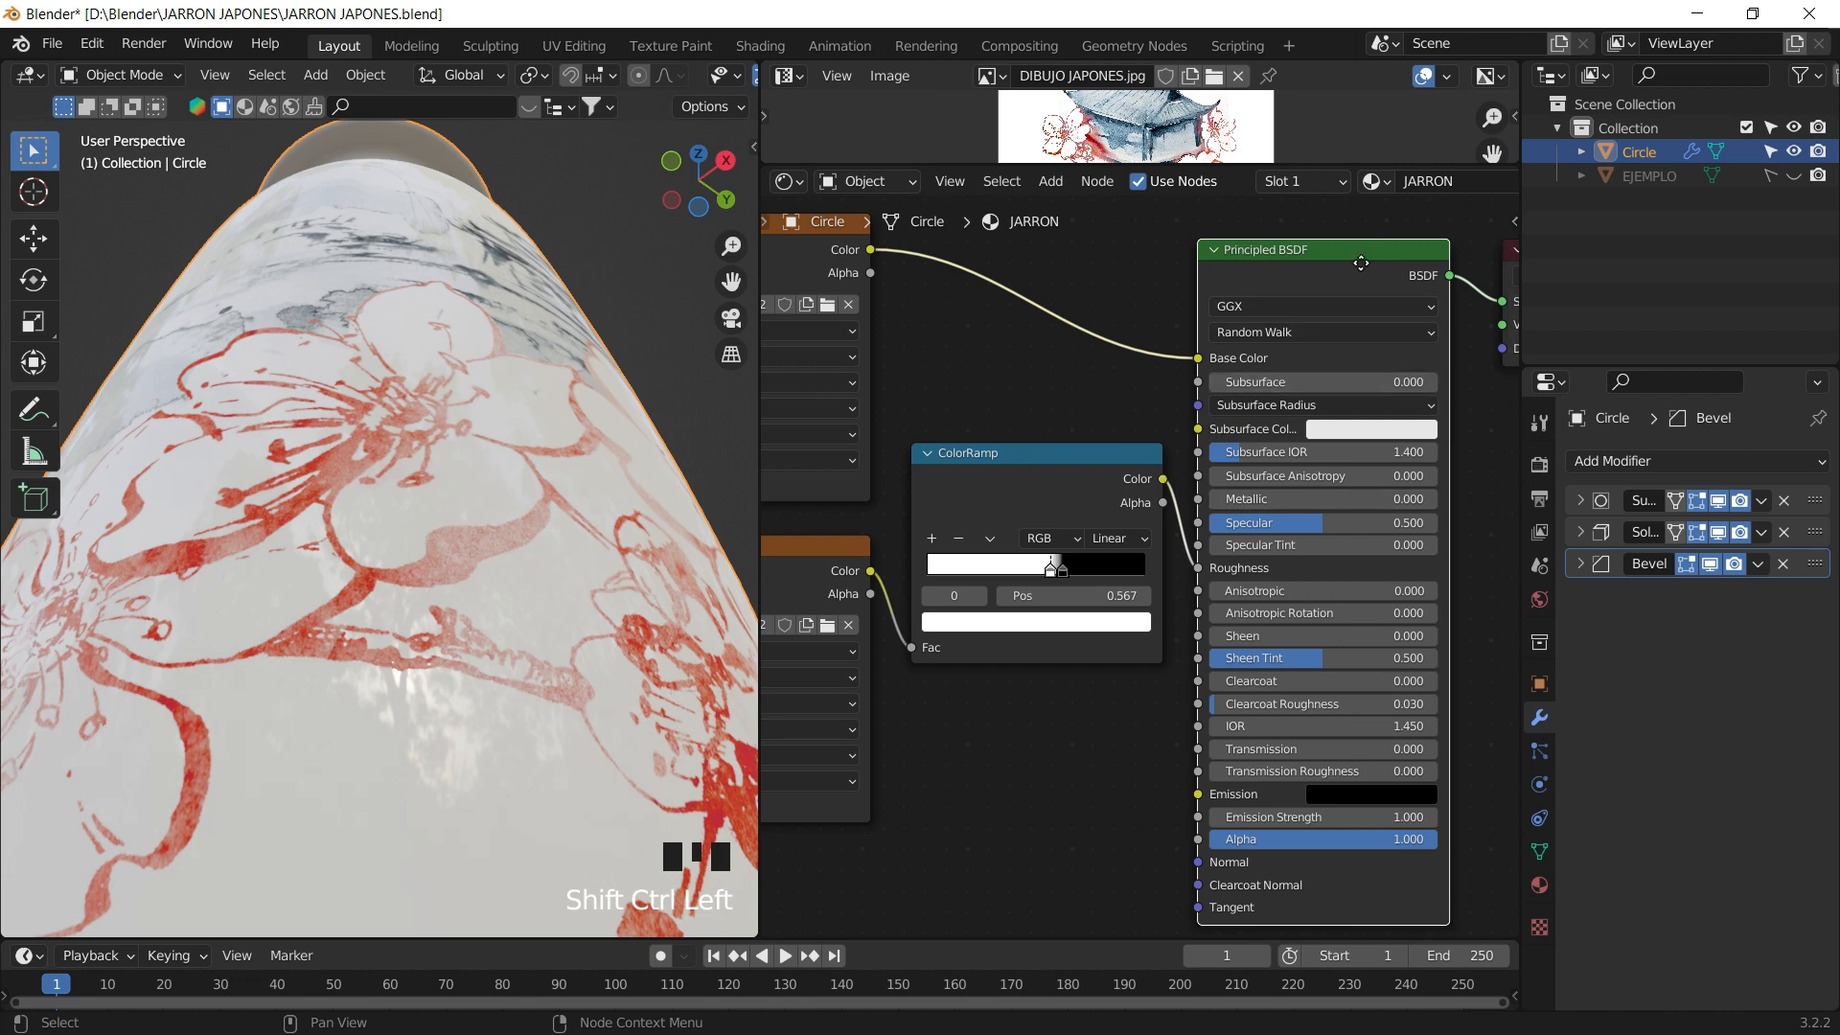
middle_drag(1361, 263, 1284, 288)
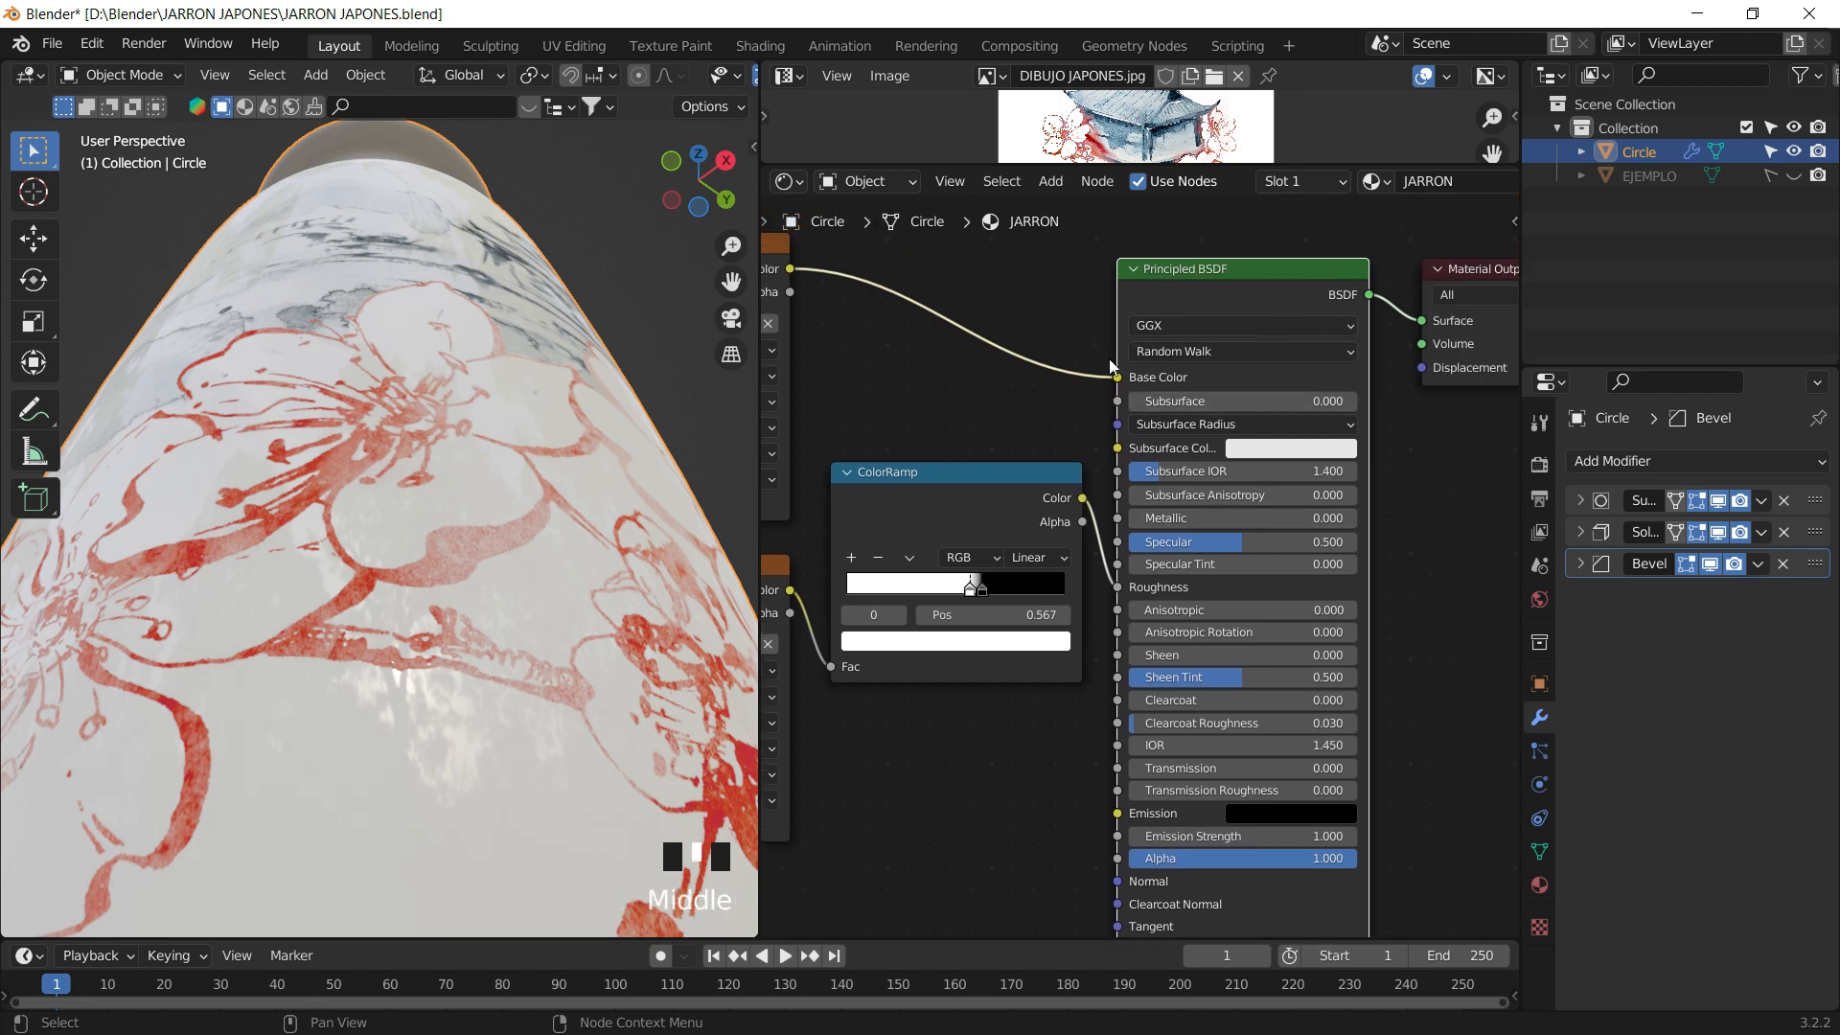
click(1022, 393)
click(1227, 288)
click(1075, 332)
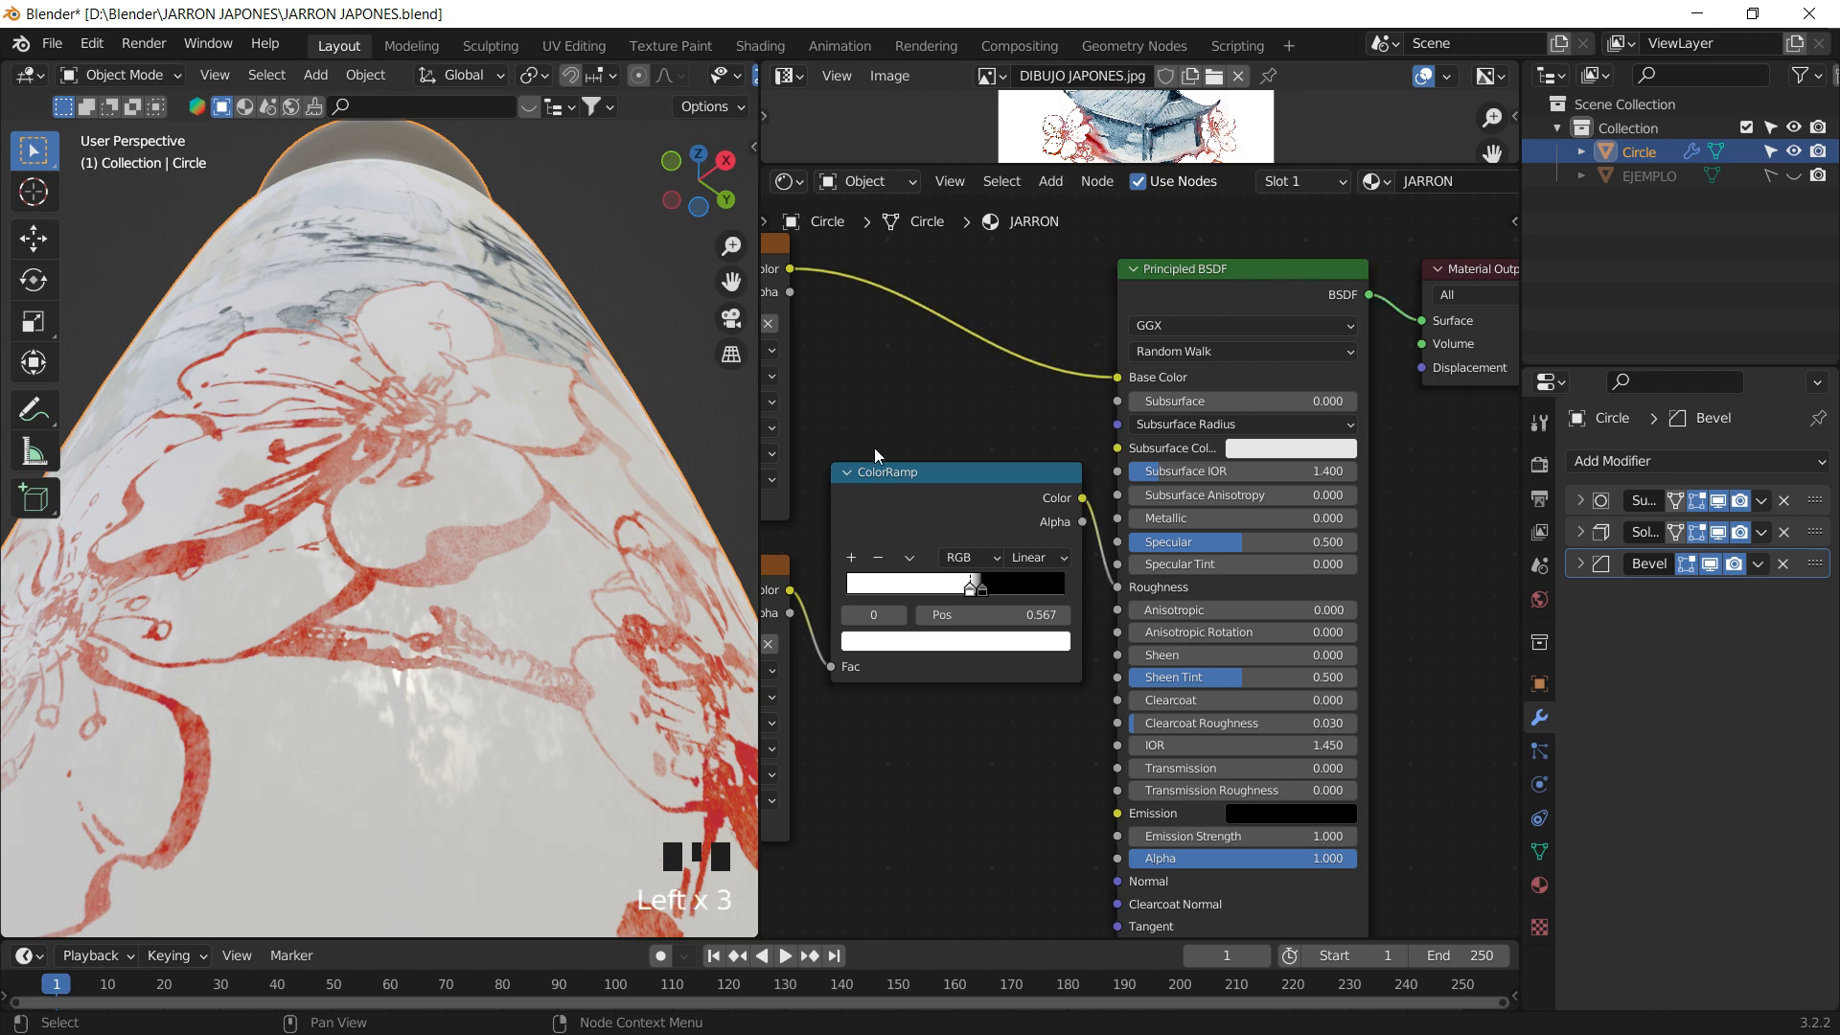
- Examine the reflections on the drawings and white porcelain up close, and the finished vase as a whole
scroll(539, 512, up, 4)
middle_drag(540, 515, 481, 619)
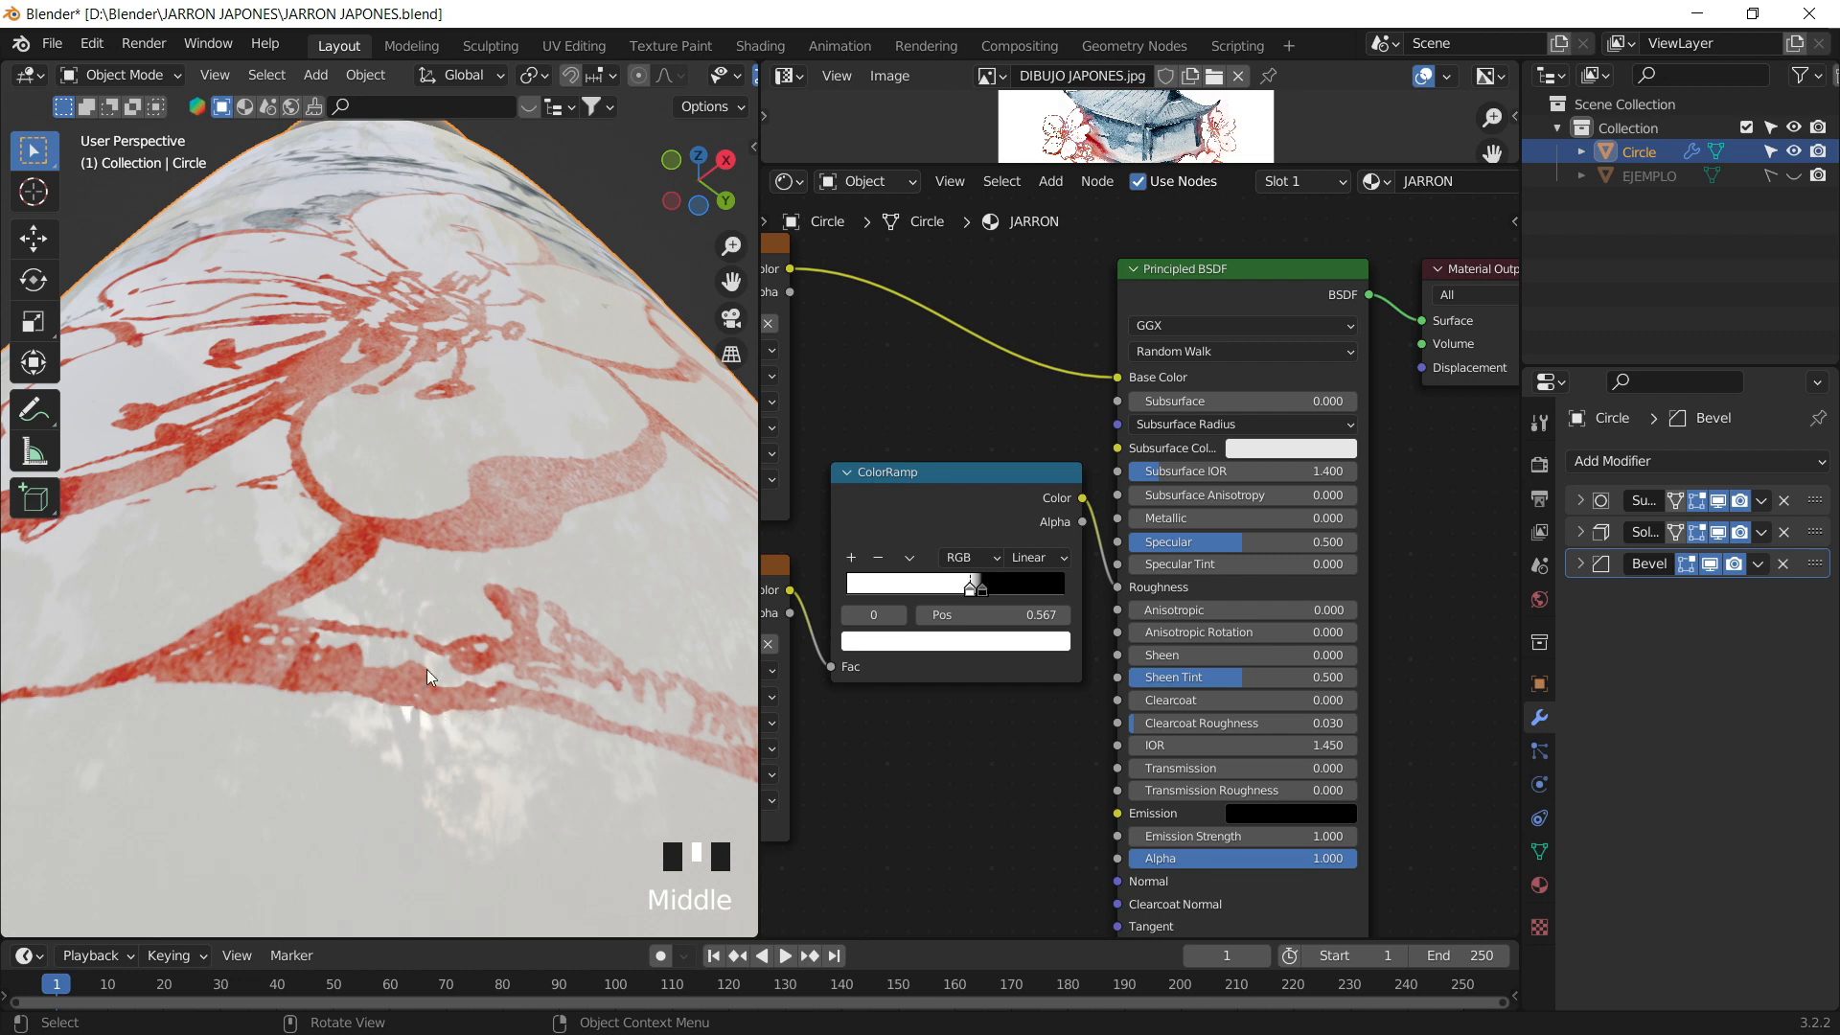
mouse_move(466, 354)
middle_down()
mouse_move(508, 489)
mouse_move(482, 471)
mouse_move(516, 457)
middle_up()
scroll(543, 412, down, 2)
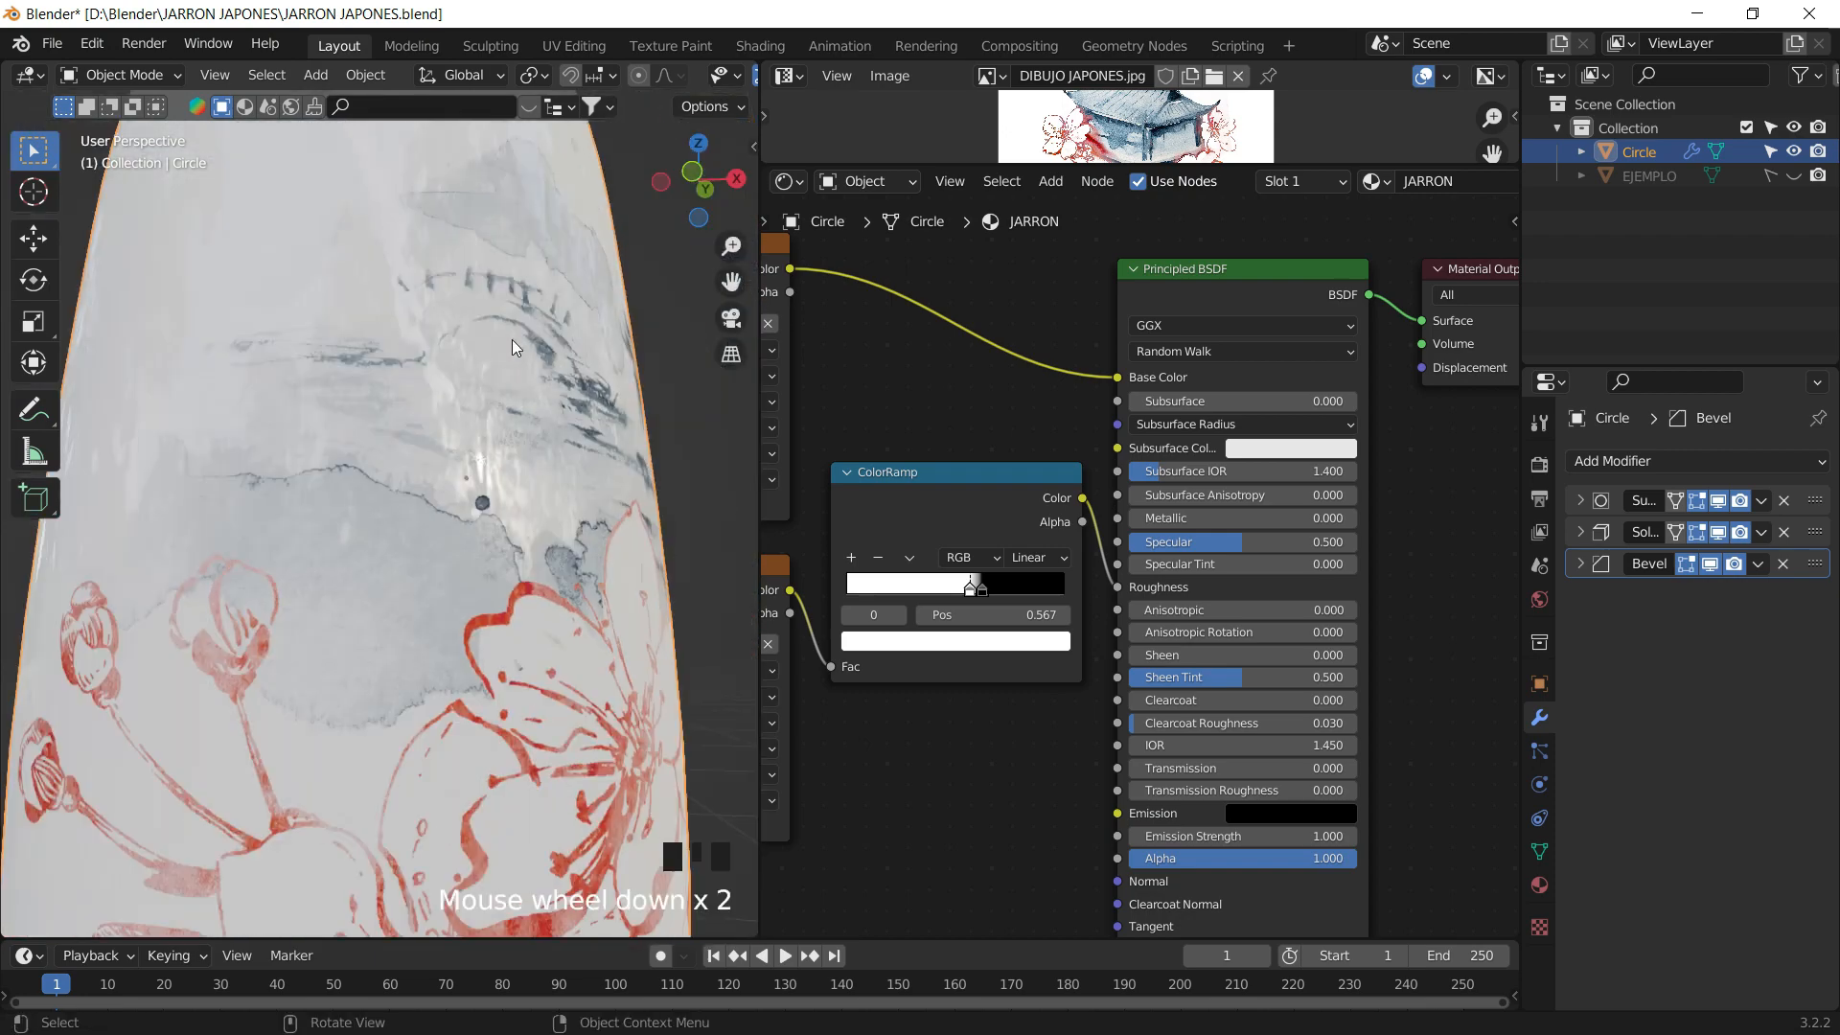
middle_drag(512, 339, 516, 397)
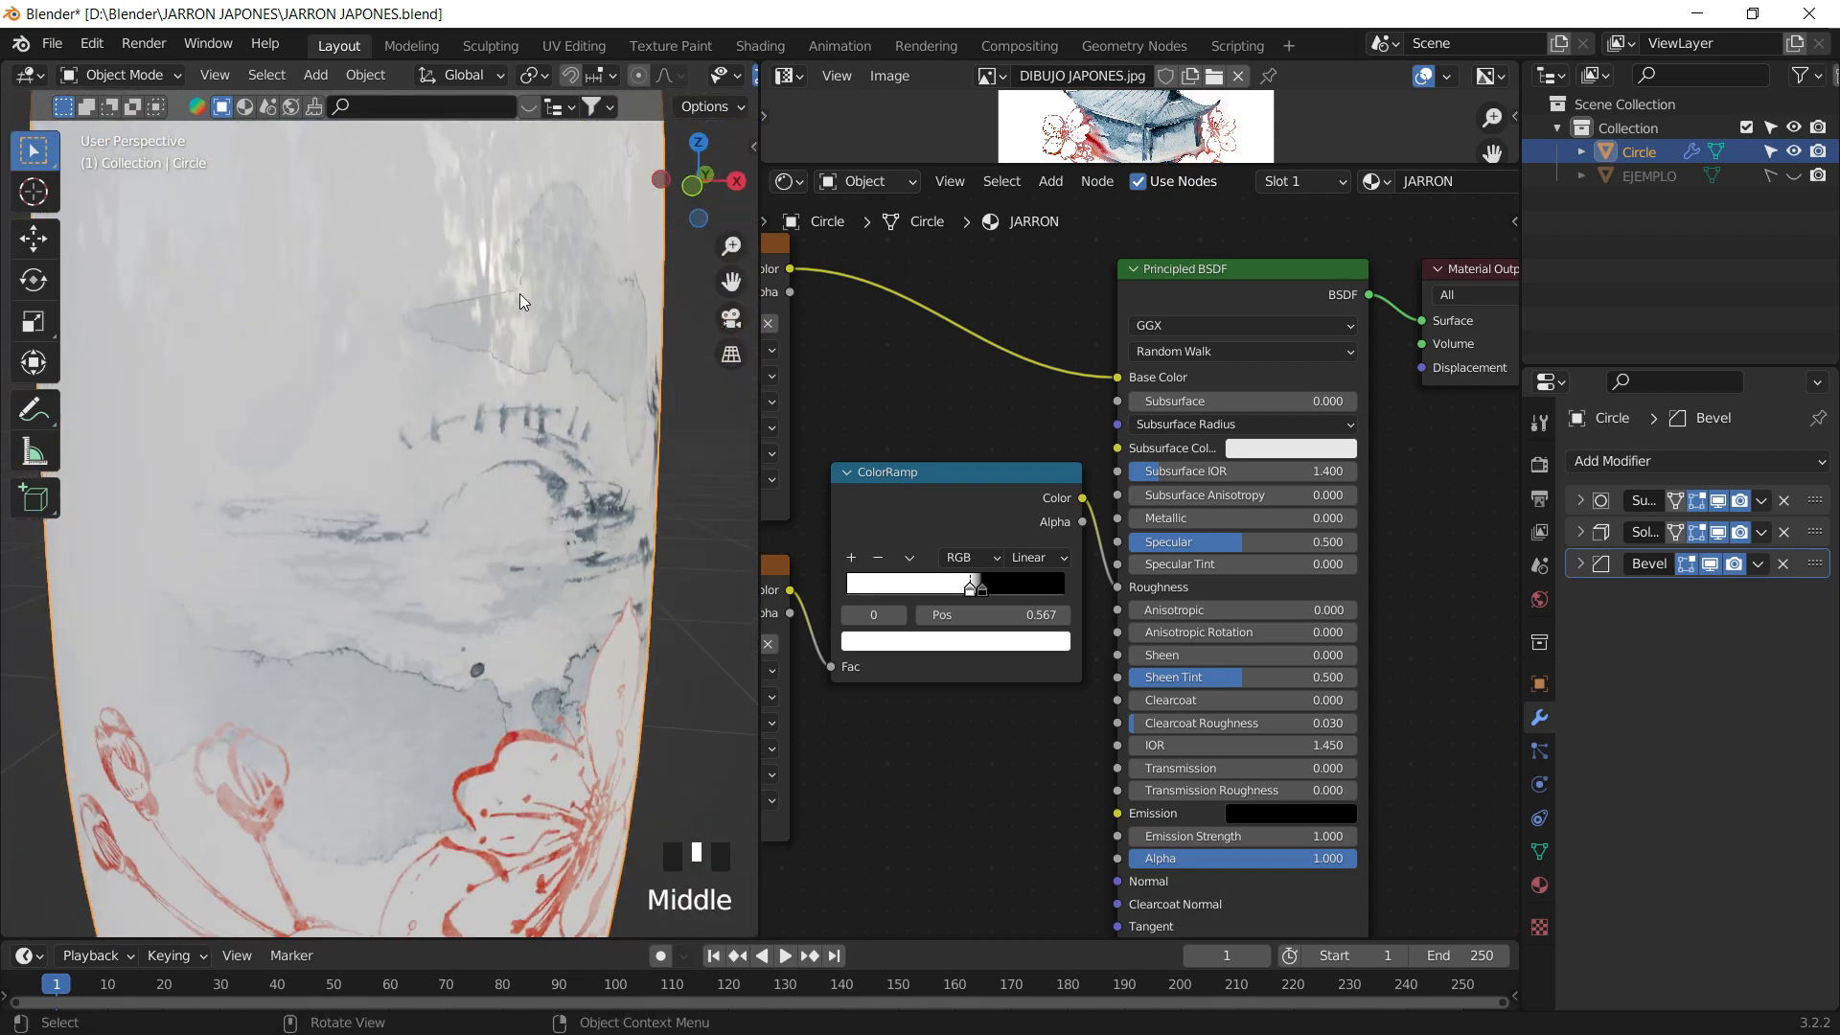
mouse_move(519, 293)
shift+middle_down()
mouse_move(568, 617)
mouse_move(560, 266)
mouse_move(431, 267)
mouse_move(487, 370)
mouse_move(596, 364)
mouse_move(464, 371)
mouse_move(504, 374)
shift+middle_up()
scroll(533, 397, up, 2)
scroll(583, 555, down, 5)
shift+middle_drag(583, 556, 578, 349)
scroll(584, 354, down, 3)
shift+middle_drag(636, 462, 639, 404)
click(658, 532)
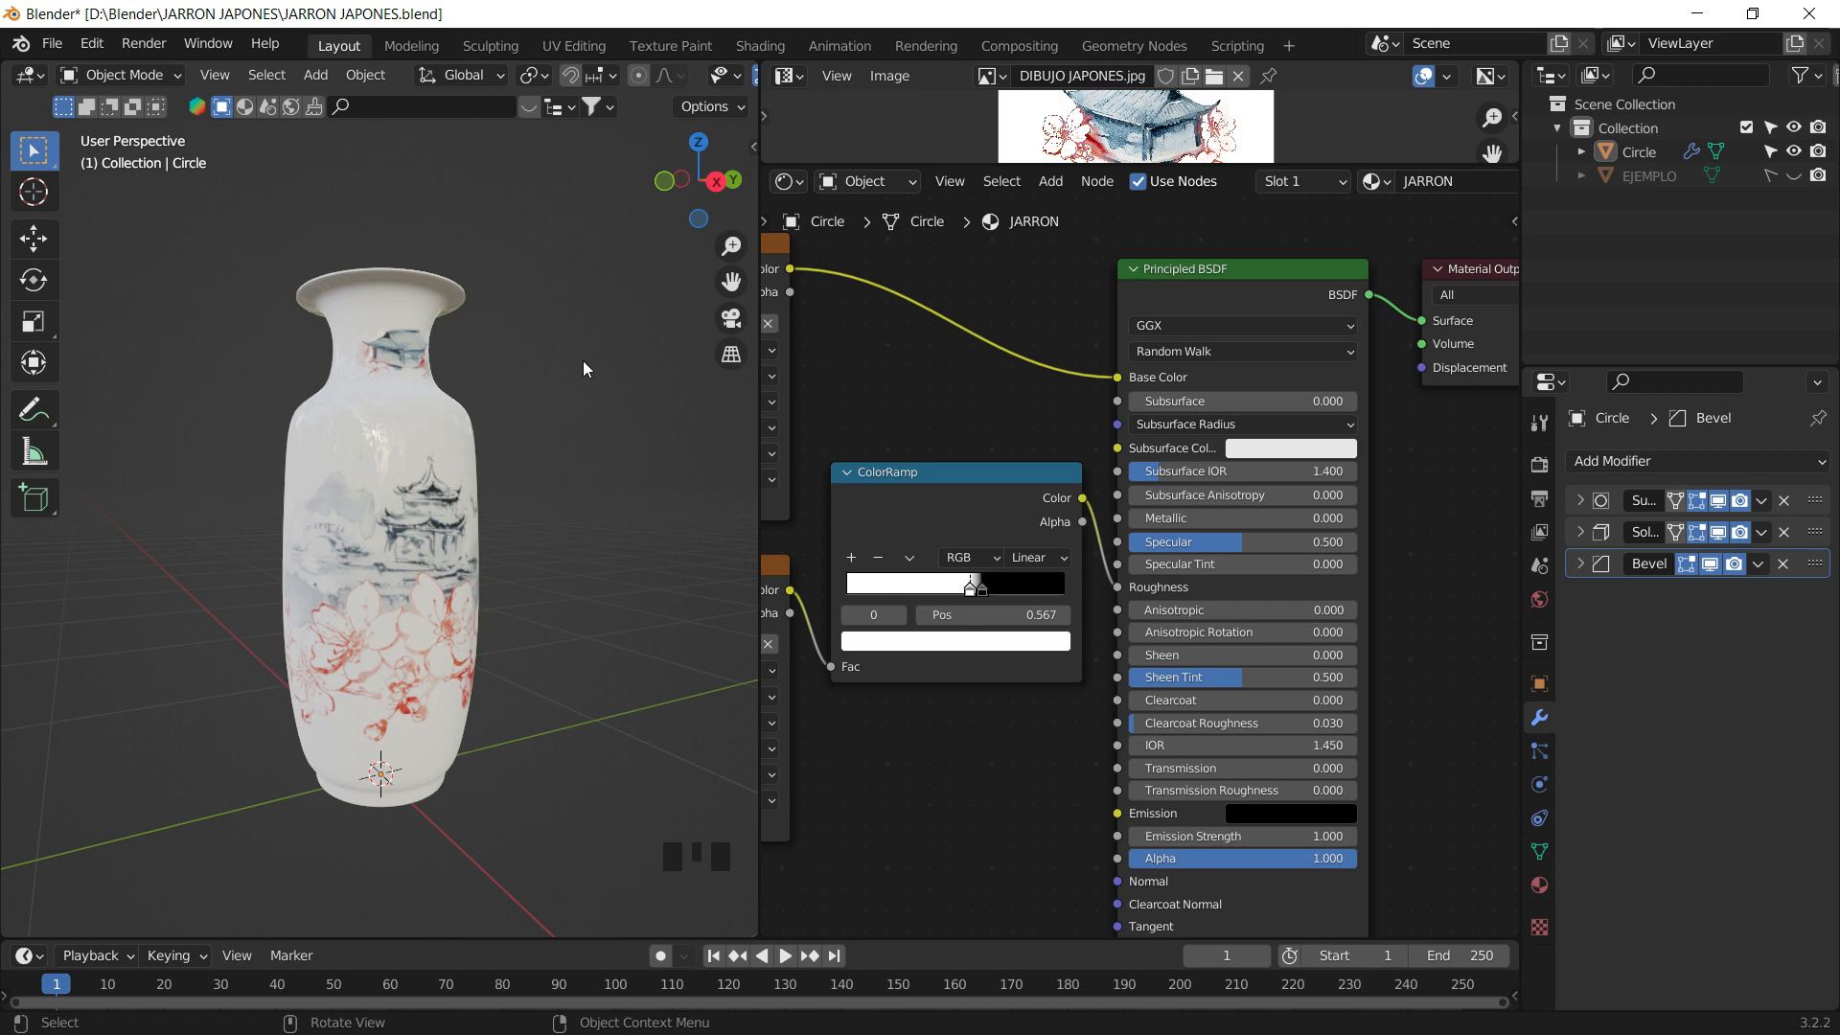
middle_drag(583, 360, 578, 436)
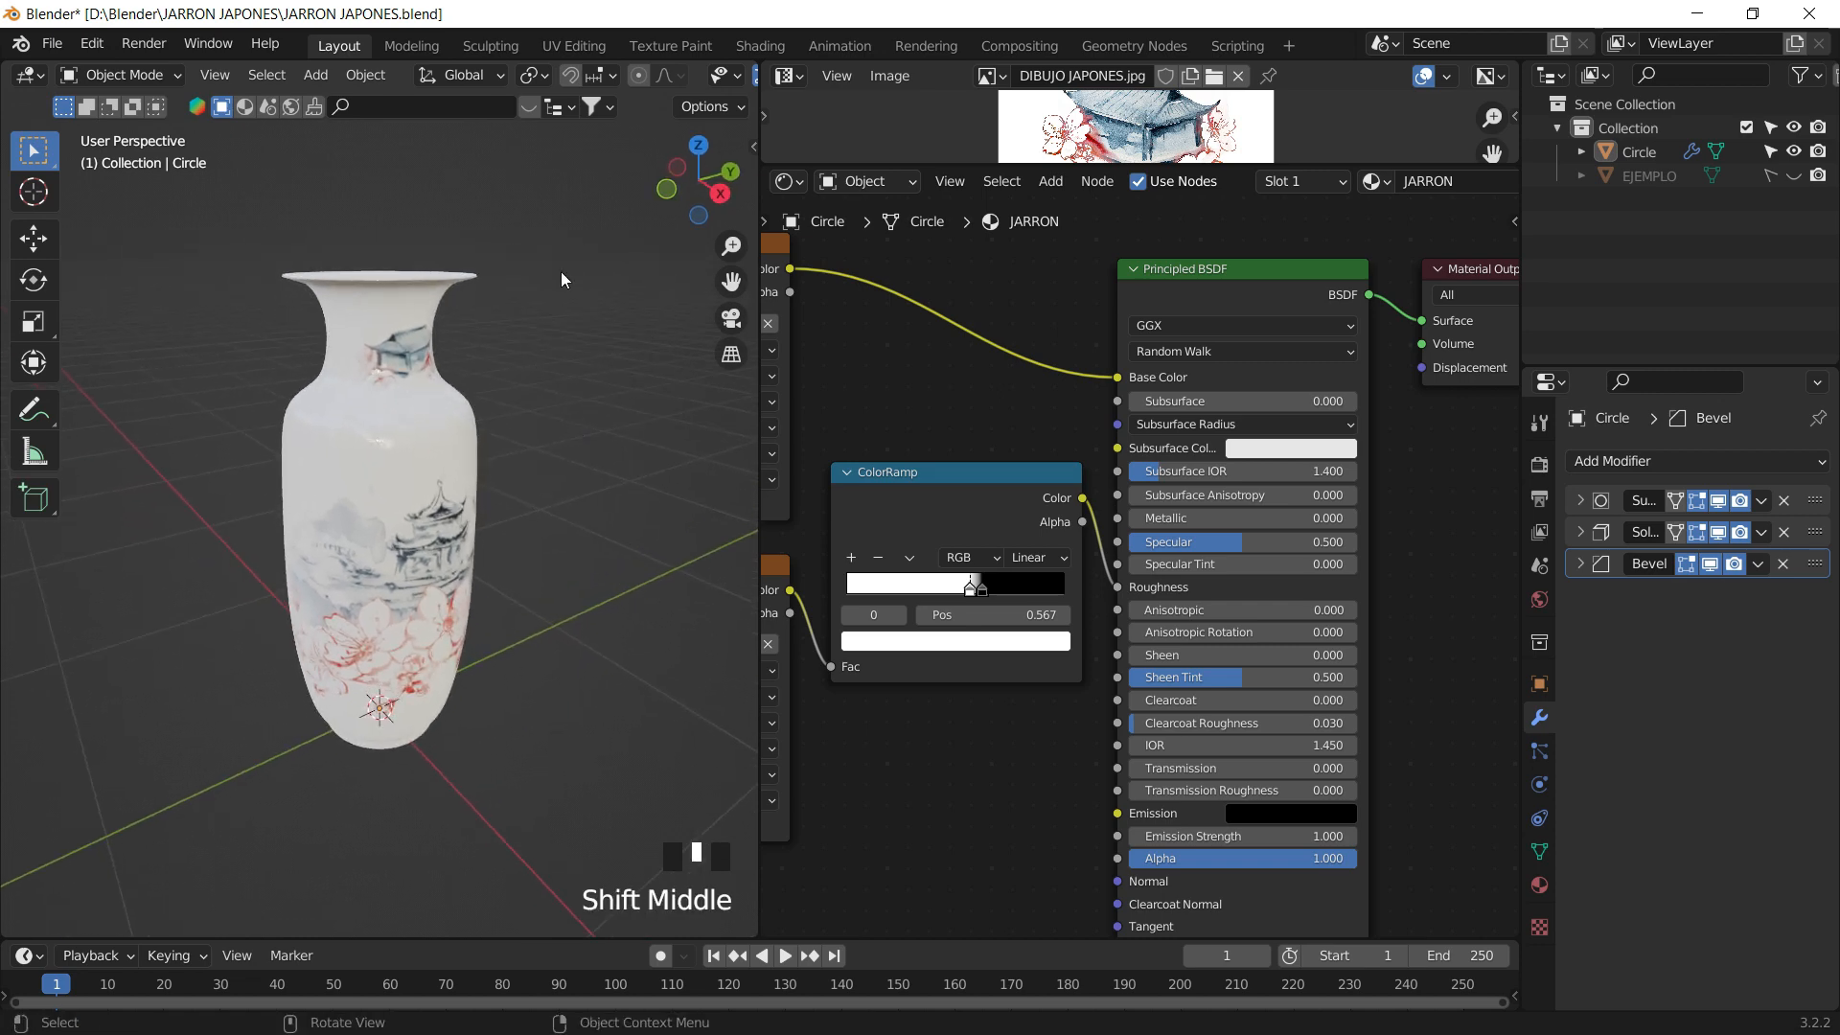